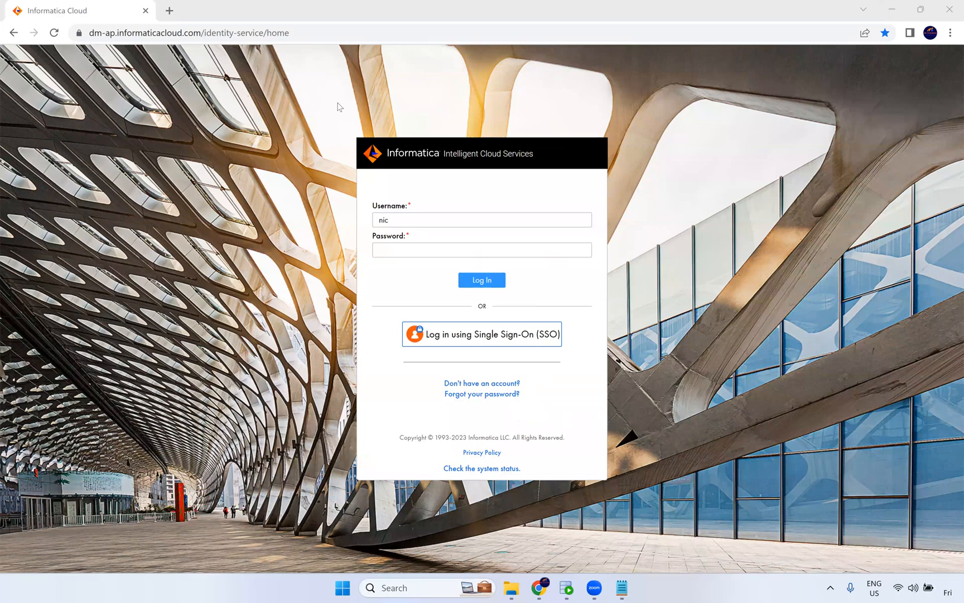
Switch to the task notes and highlight the list entries Mapping Task through PowerCenter Task.
{"action": "left_click", "coordinate": [618, 589]}
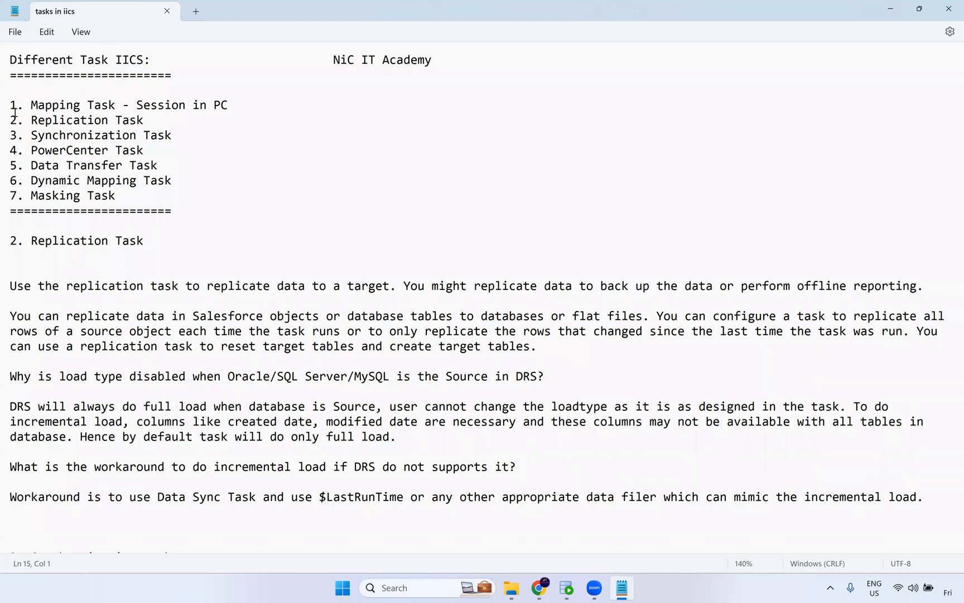
{"action": "left_click_drag", "start_coordinate": [33, 105], "coordinate": [231, 104]}
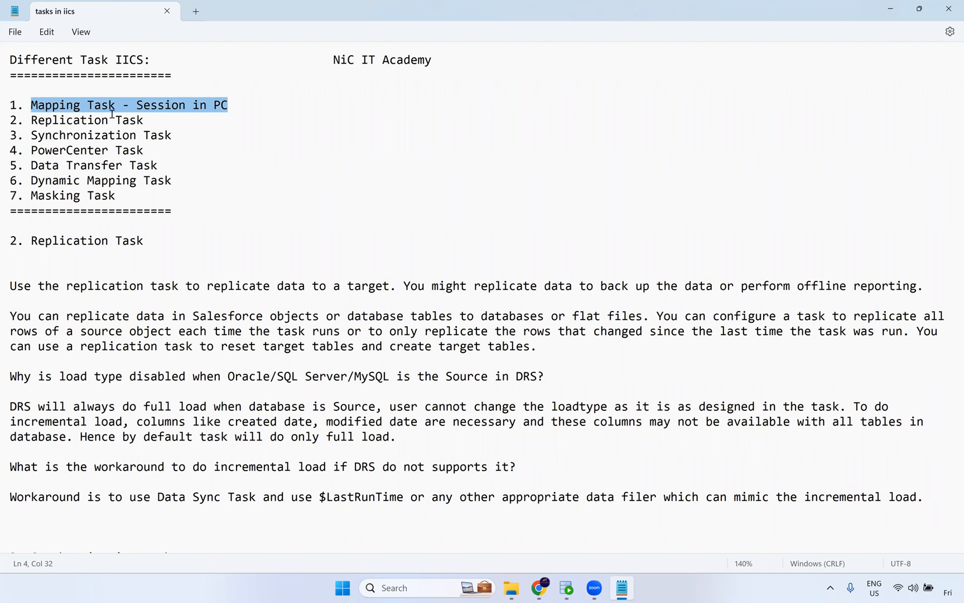
{"action": "left_click_drag", "start_coordinate": [31, 120], "coordinate": [136, 120]}
{"action": "mouse_move", "coordinate": [31, 135]}
{"action": "left_mouse_down"}
{"action": "mouse_move", "coordinate": [186, 134]}
{"action": "mouse_move", "coordinate": [33, 122]}
{"action": "left_mouse_up"}
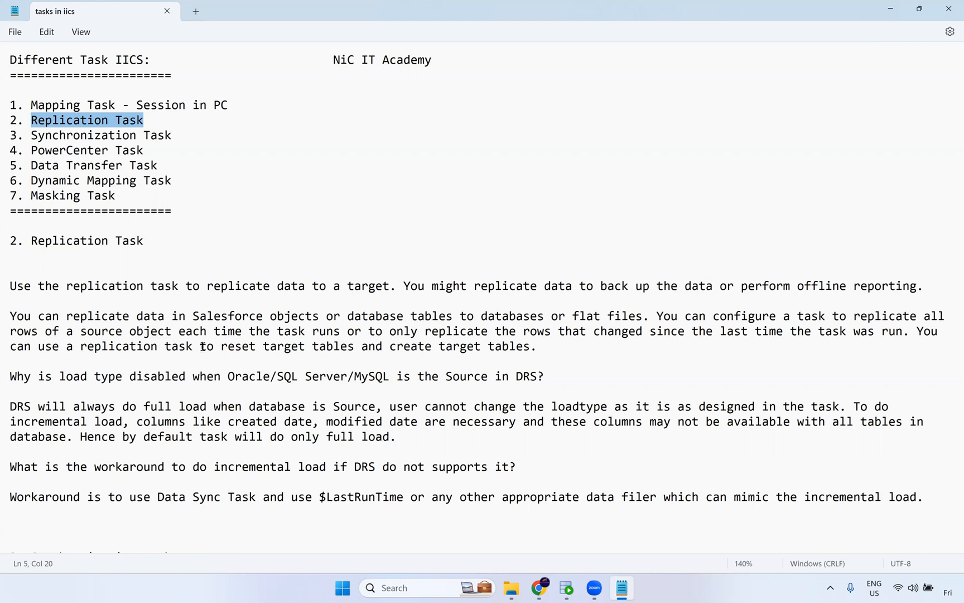
{"action": "double_click", "coordinate": [123, 137]}
{"action": "left_click_drag", "start_coordinate": [174, 139], "coordinate": [31, 137]}
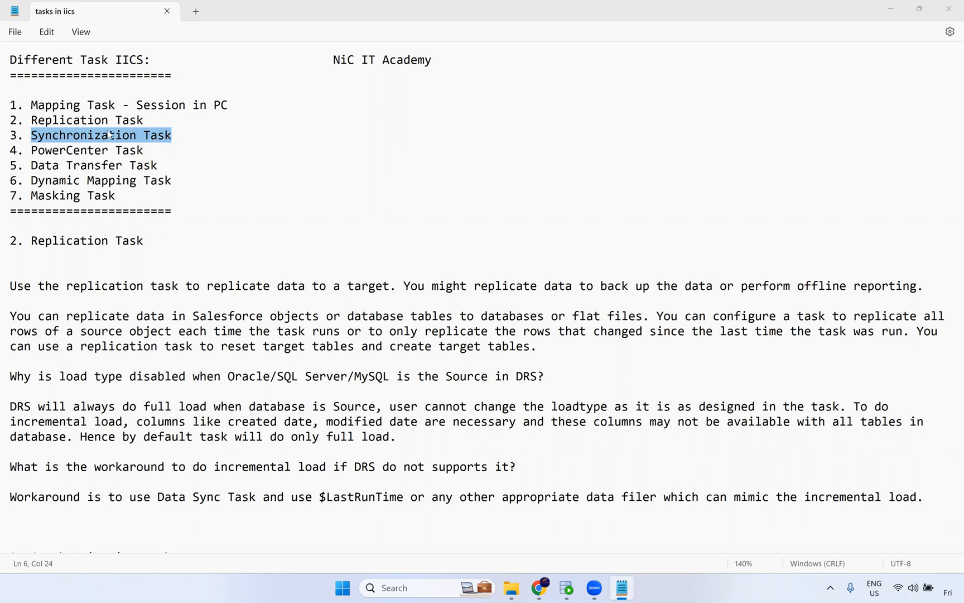
{"action": "left_click_drag", "start_coordinate": [147, 152], "coordinate": [33, 156]}
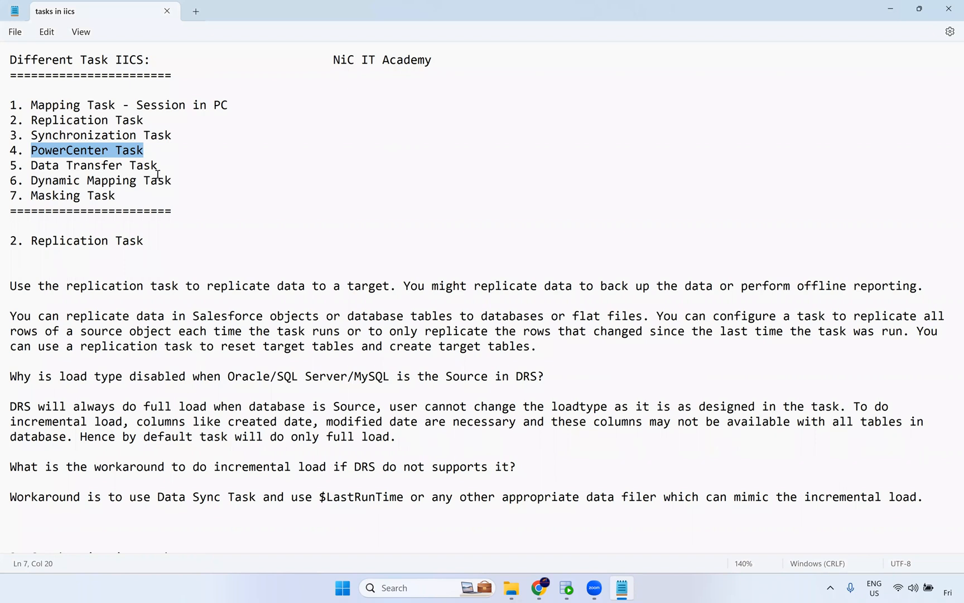
Open the Windows Services console and start the Informatica 10.4.1 service.
{"action": "mouse_move", "coordinate": [536, 592]}
{"action": "key", "text": "super+r"}
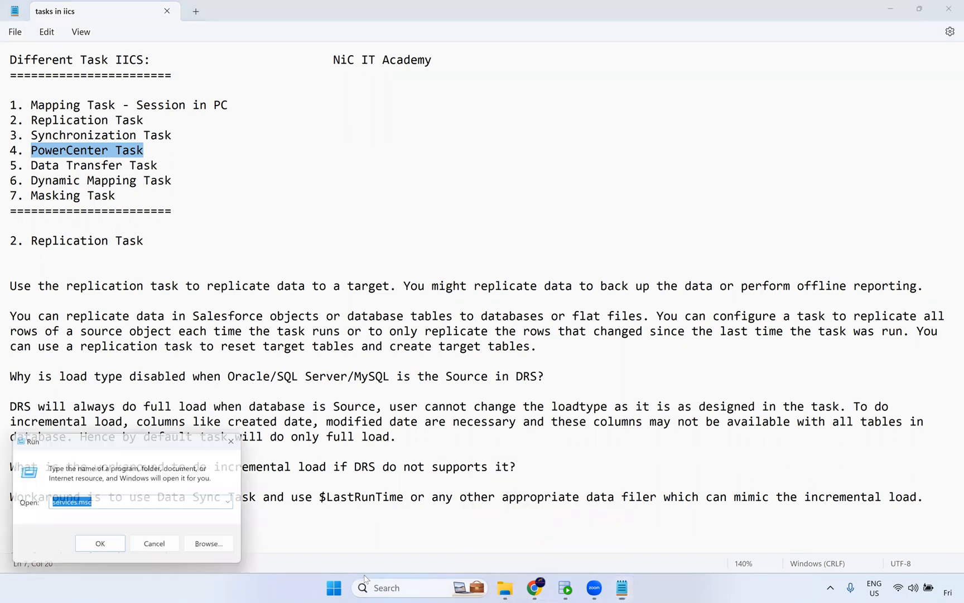
{"action": "key", "text": "Down"}
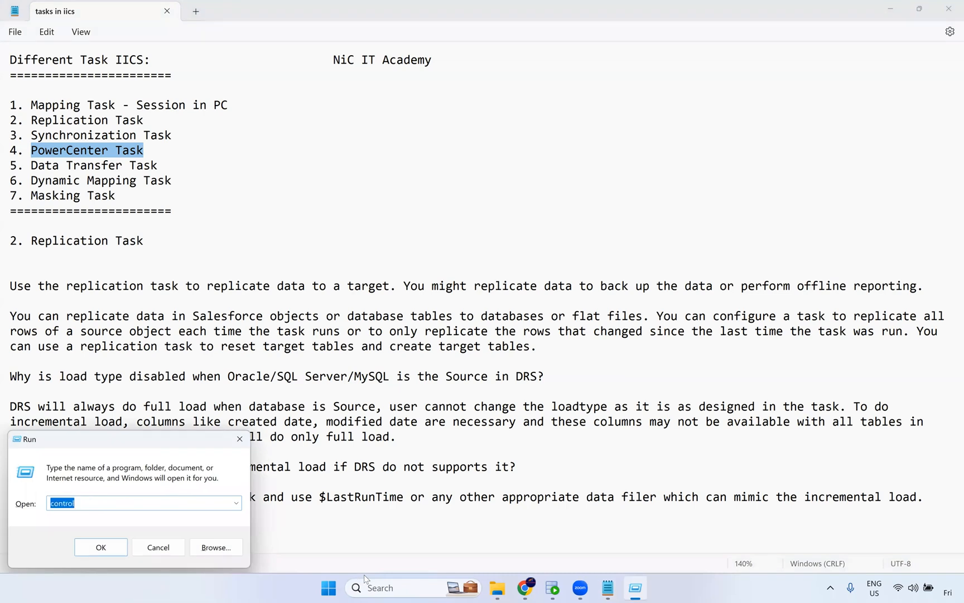
{"action": "key", "text": "Escape"}
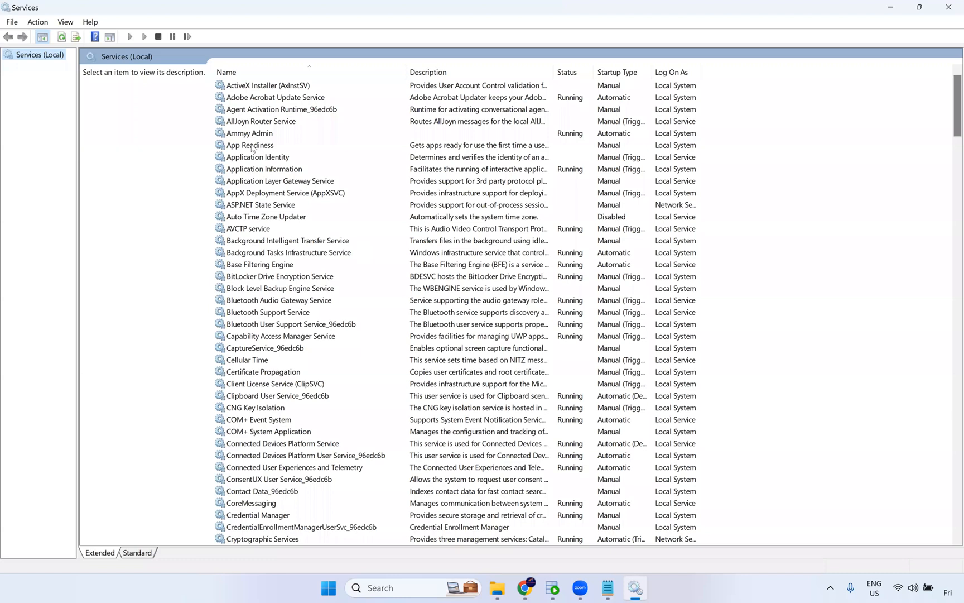
{"action": "left_click", "coordinate": [269, 99]}
{"action": "type", "text": "in"}
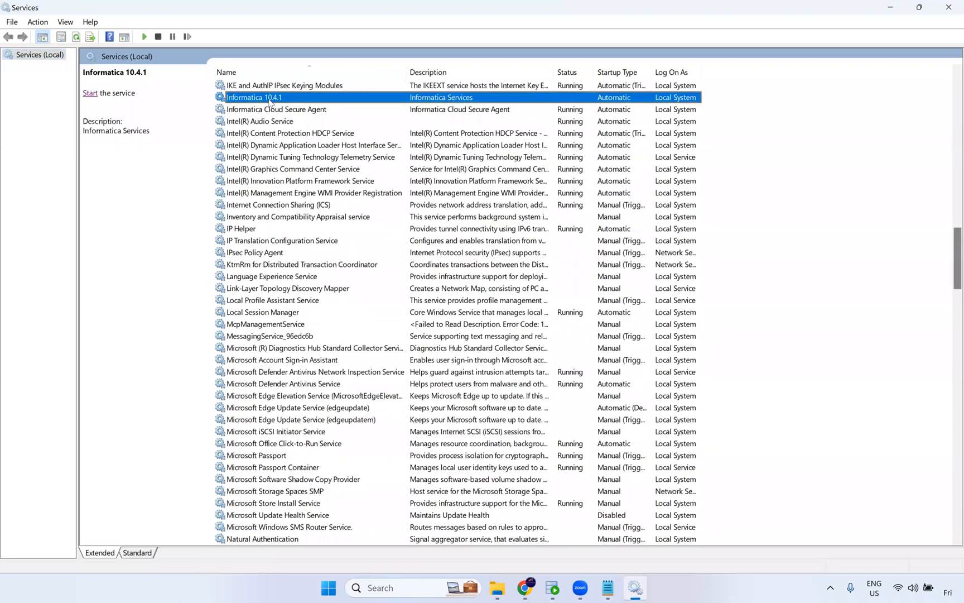
{"action": "left_click", "coordinate": [91, 93]}
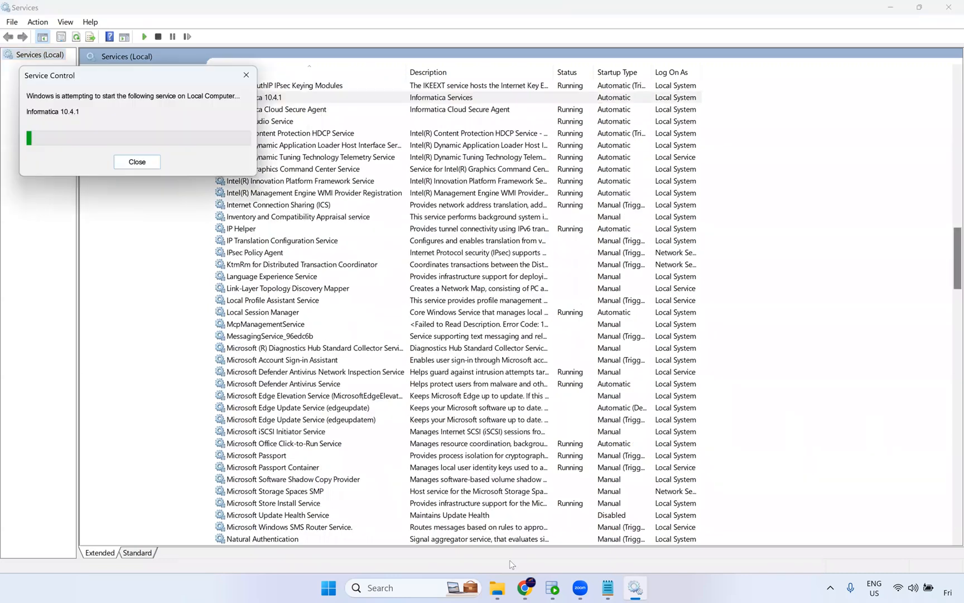
Return to the task notes and highlight the PowerCenter Task entry.
{"action": "left_click", "coordinate": [613, 590]}
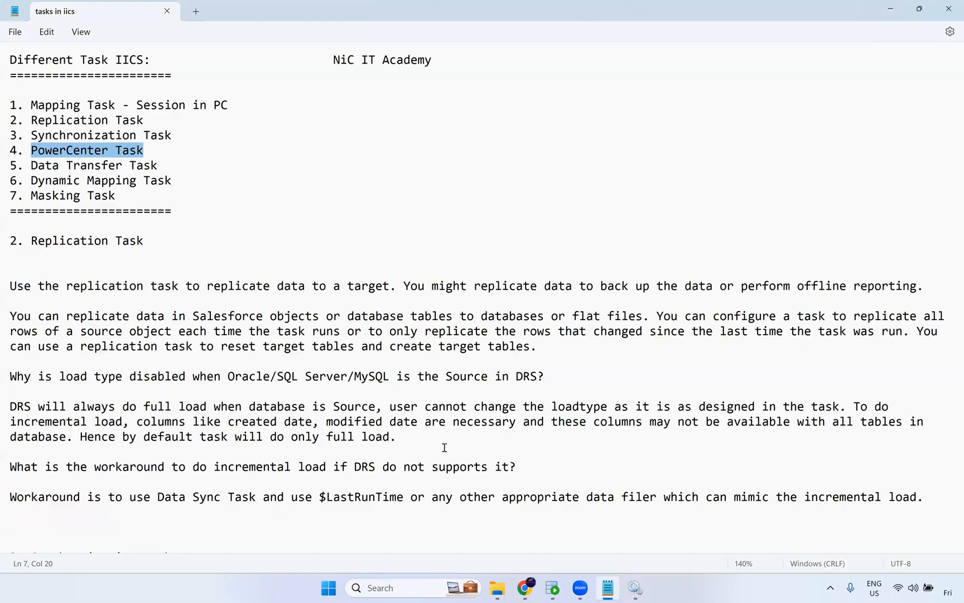
{"action": "left_click", "coordinate": [149, 150]}
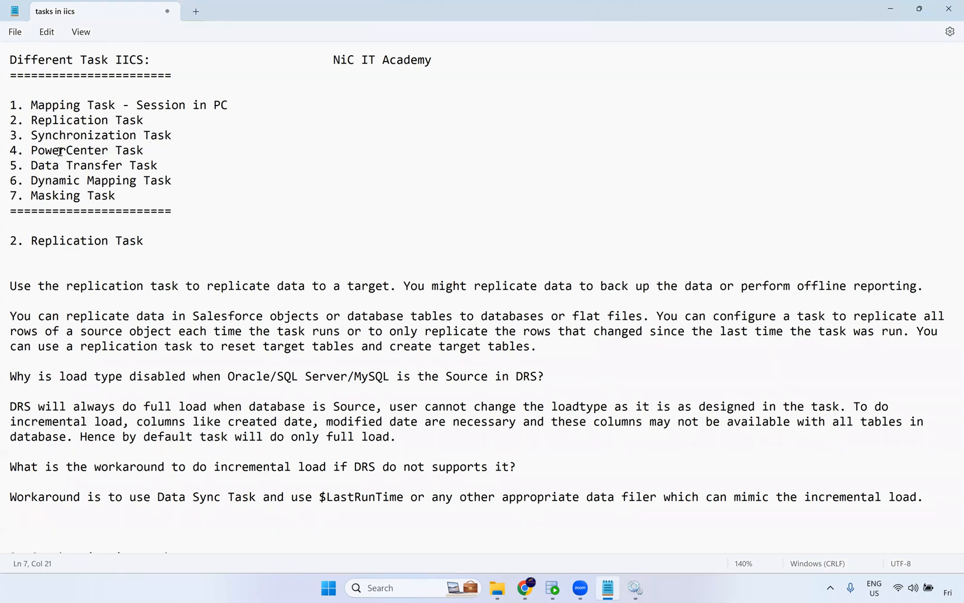
{"action": "left_click", "coordinate": [31, 150], "text": "shift"}
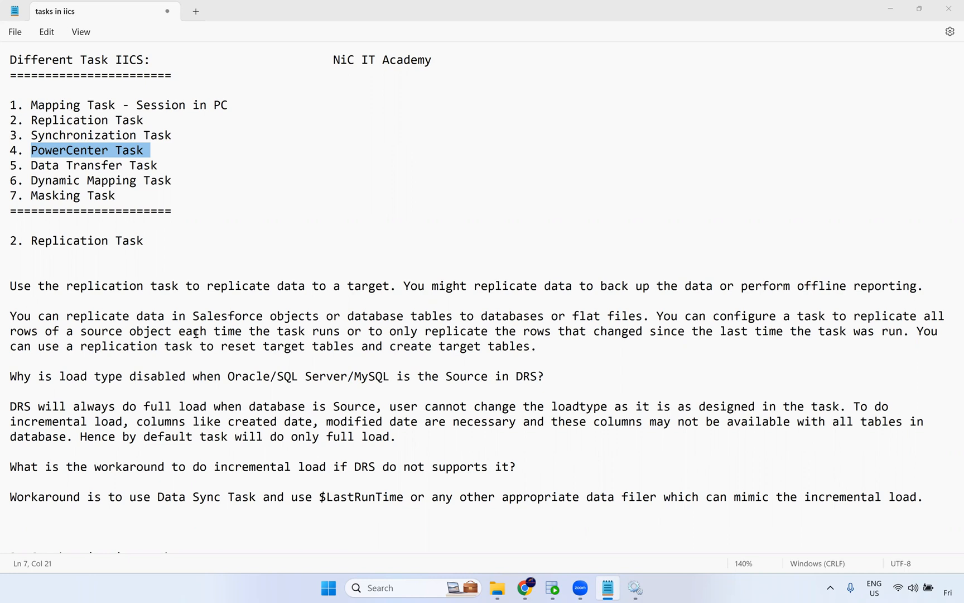
Browse the exported workflow files in the Task in iics folder.
{"action": "left_click", "coordinate": [525, 588]}
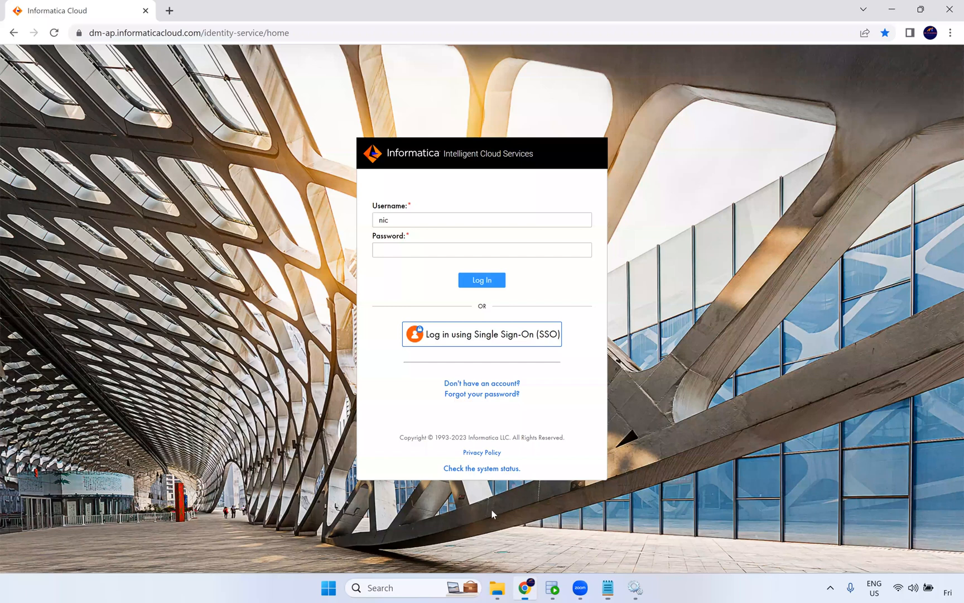
{"action": "key", "text": "alt+Tab"}
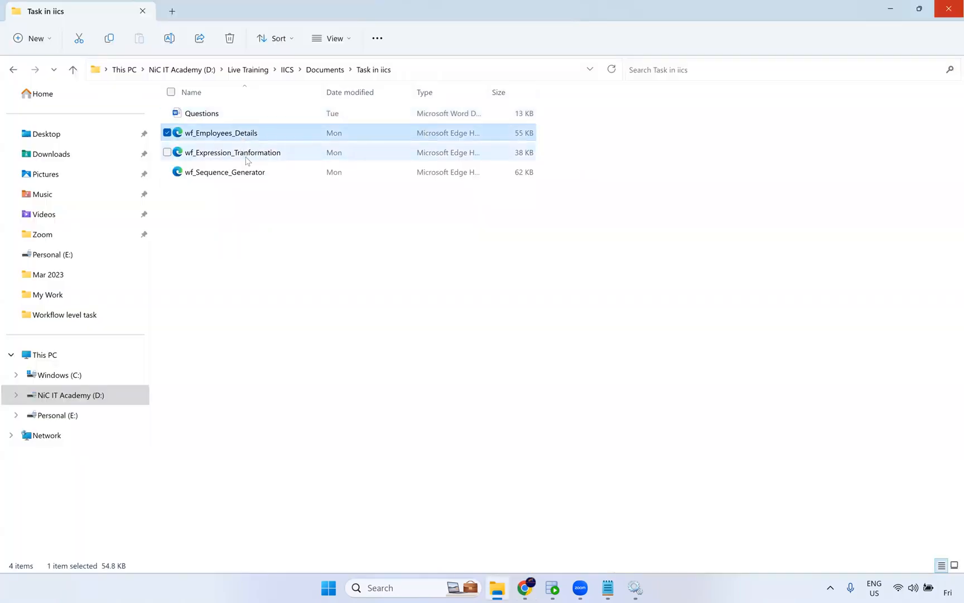
{"action": "left_click", "coordinate": [244, 155]}
{"action": "left_click", "coordinate": [249, 173]}
{"action": "left_click", "coordinate": [255, 131]}
{"action": "left_click", "coordinate": [253, 158]}
{"action": "left_click", "coordinate": [257, 177]}
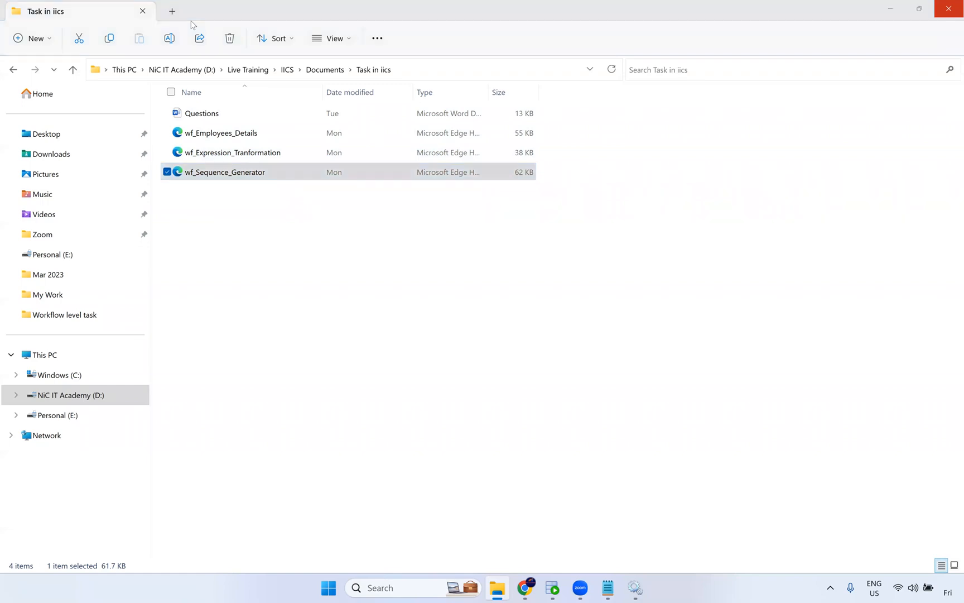
{"action": "left_click", "coordinate": [247, 141]}
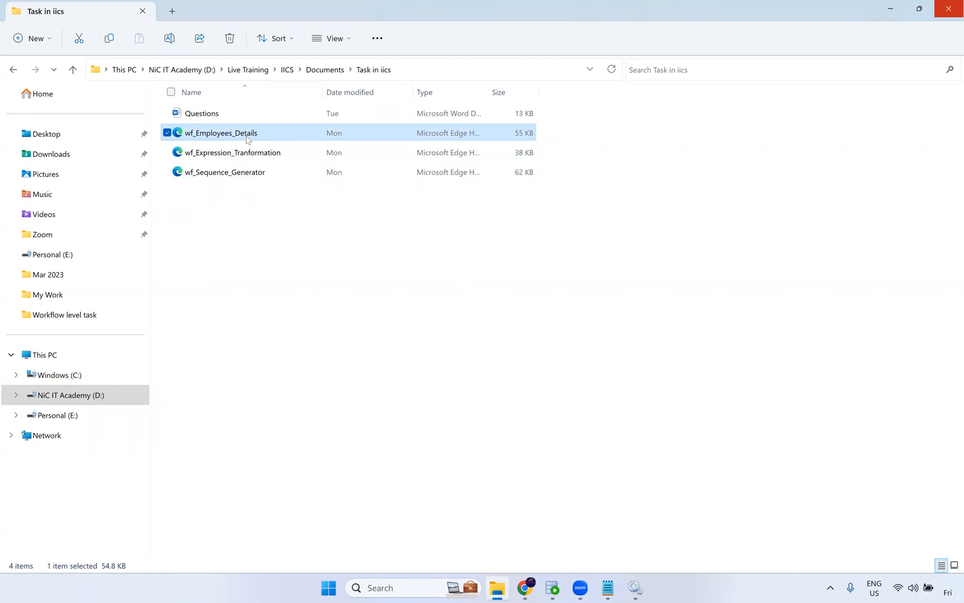
Open wf_Employees_Details with Notepad++.
{"action": "right_click", "coordinate": [247, 140]}
{"action": "mouse_move", "coordinate": [375, 198]}
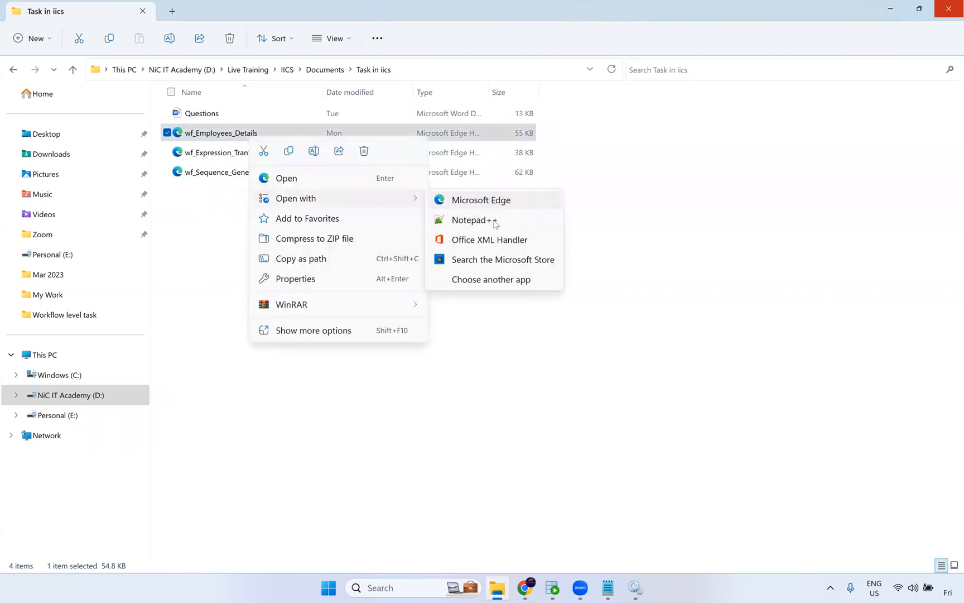
{"action": "left_click", "coordinate": [493, 219]}
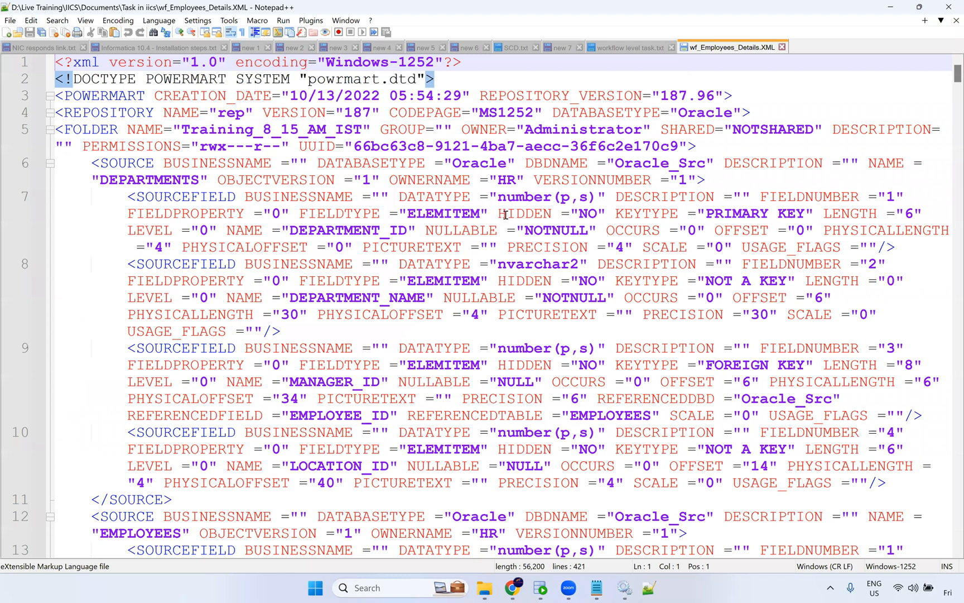
Search the workflow XML for "m_" and list all matches in the current document.
{"action": "scroll", "coordinate": [506, 215], "scroll_direction": "down", "scroll_amount": 3, "text": "ctrl"}
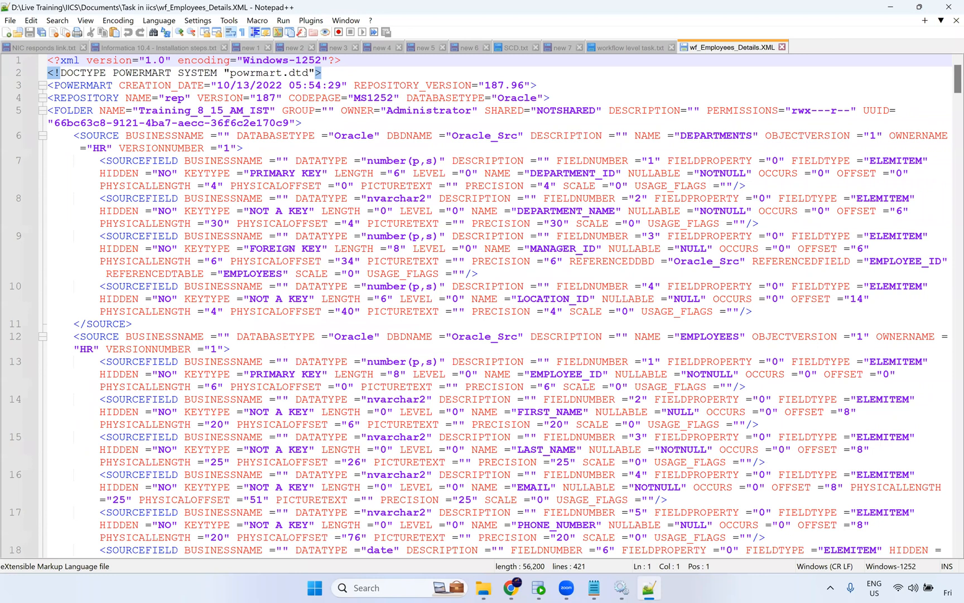
{"action": "key", "text": "ctrl+f"}
{"action": "key", "text": "Return"}
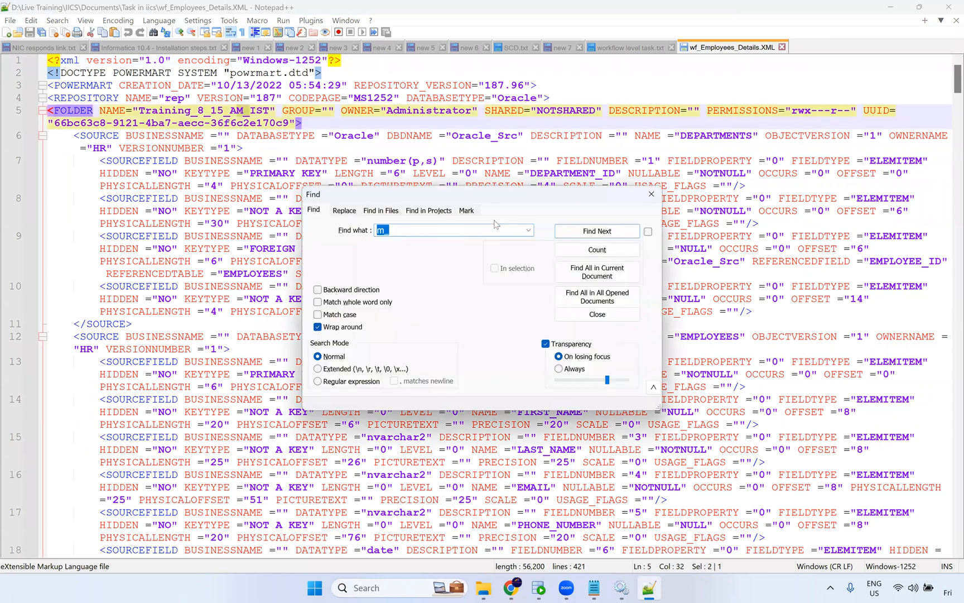
{"action": "key", "text": "Return"}
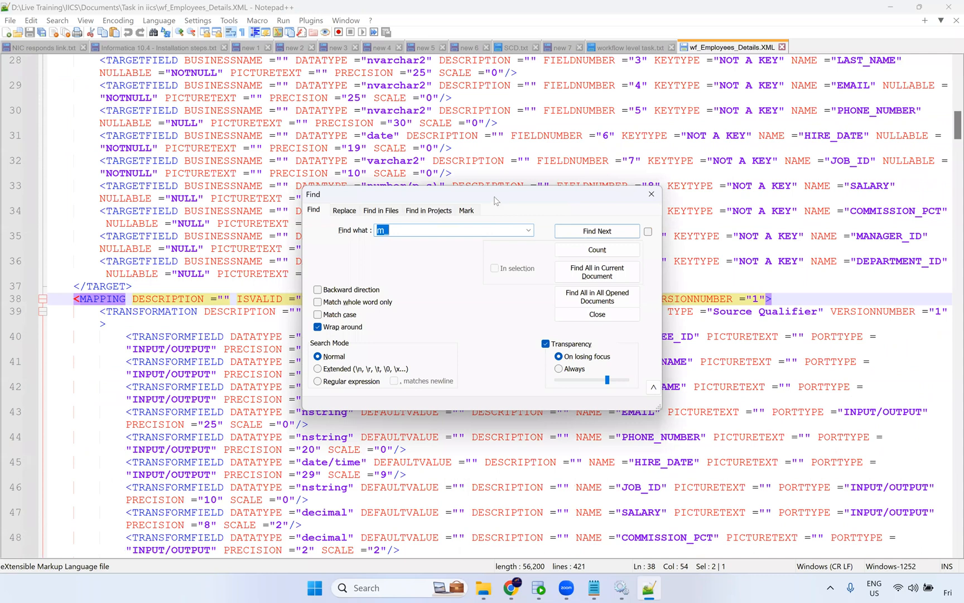
{"action": "left_click_drag", "start_coordinate": [495, 197], "coordinate": [290, 68]}
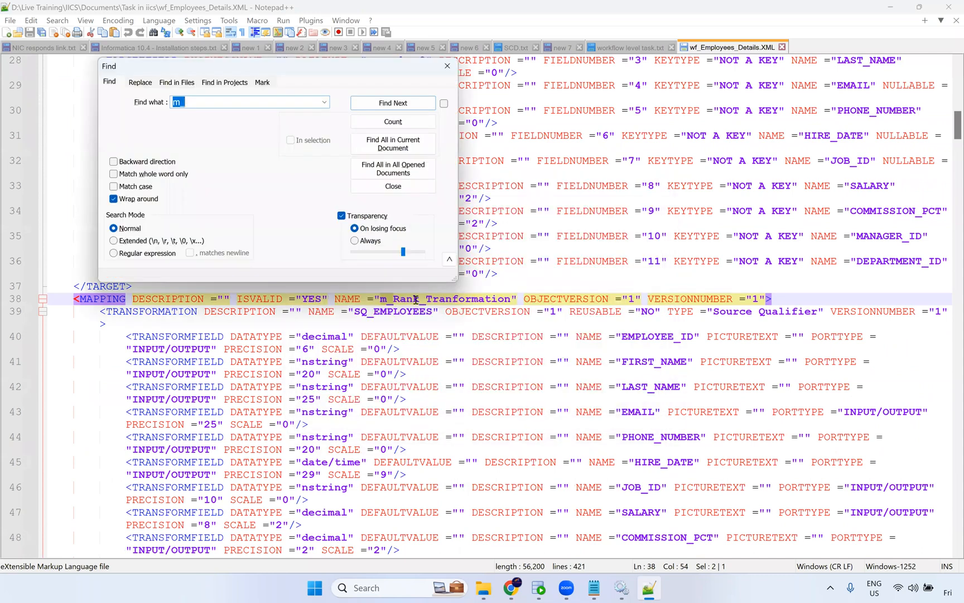
{"action": "double_click", "coordinate": [427, 303]}
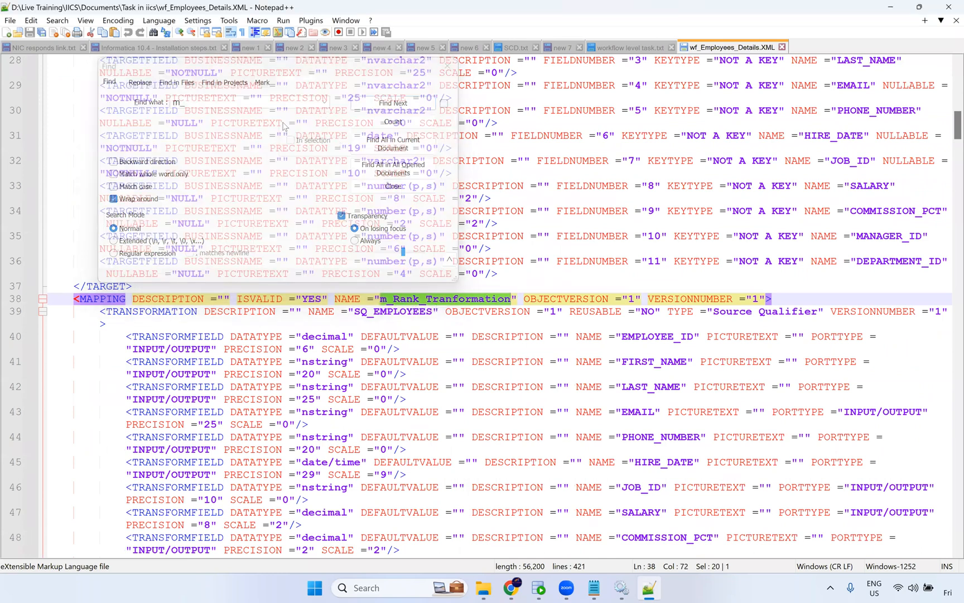
{"action": "left_click", "coordinate": [416, 103]}
{"action": "left_click", "coordinate": [397, 144]}
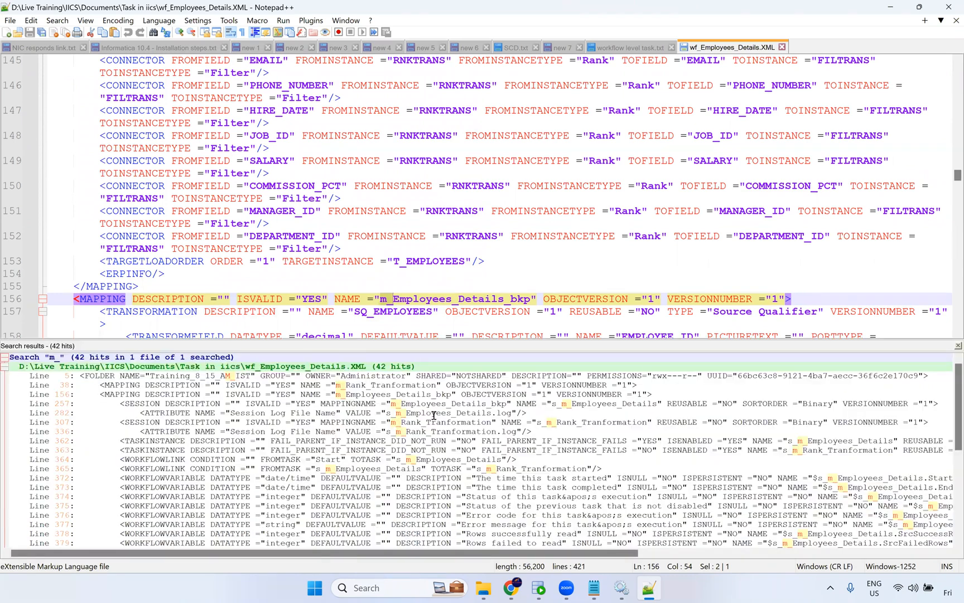
Jump to the session and mapping matches in the search results, then close the results panel.
{"action": "double_click", "coordinate": [396, 413]}
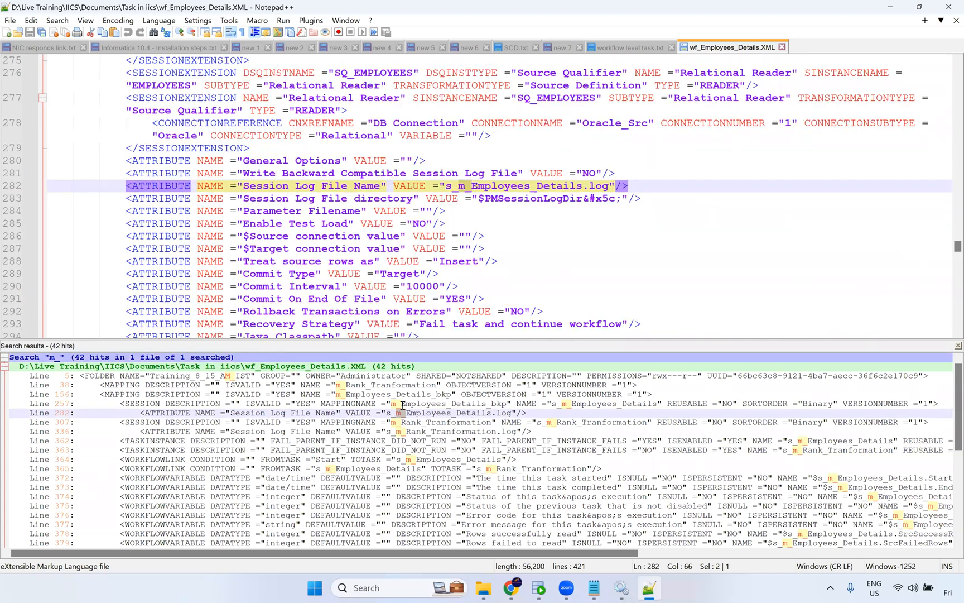
{"action": "double_click", "coordinate": [480, 402]}
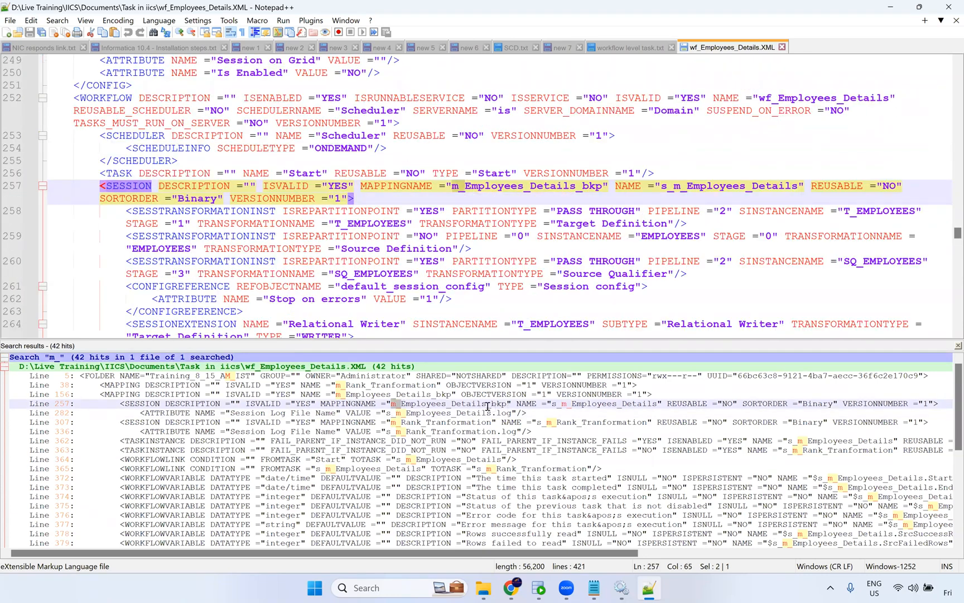
{"action": "left_click_drag", "start_coordinate": [408, 411], "coordinate": [395, 408]}
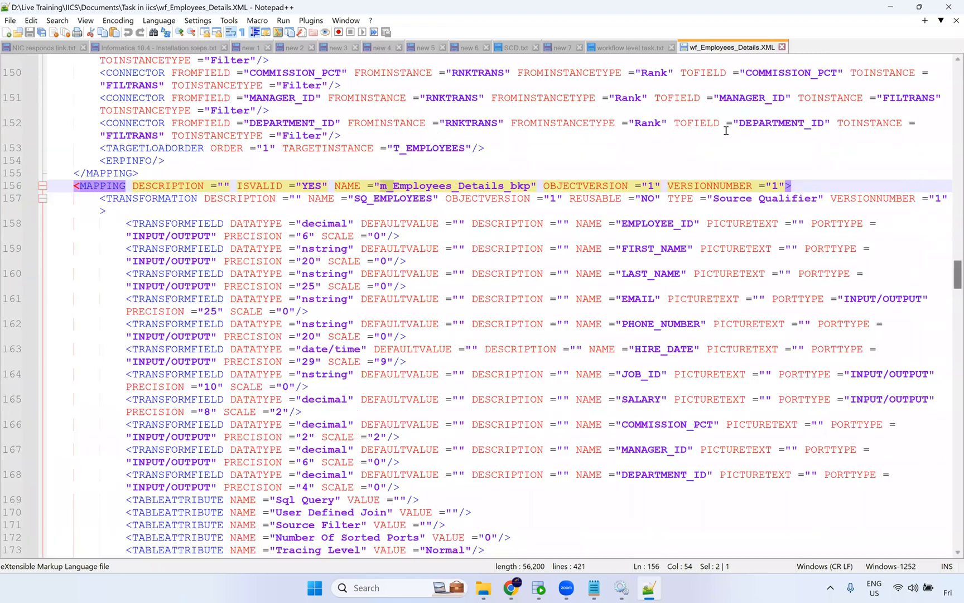
{"action": "left_click", "coordinate": [957, 344]}
Open wf_Expression_Tranformation with Notepad++ and find all "m_" occurrences in it.
{"action": "key", "text": "alt+Tab"}
{"action": "left_click", "coordinate": [261, 159]}
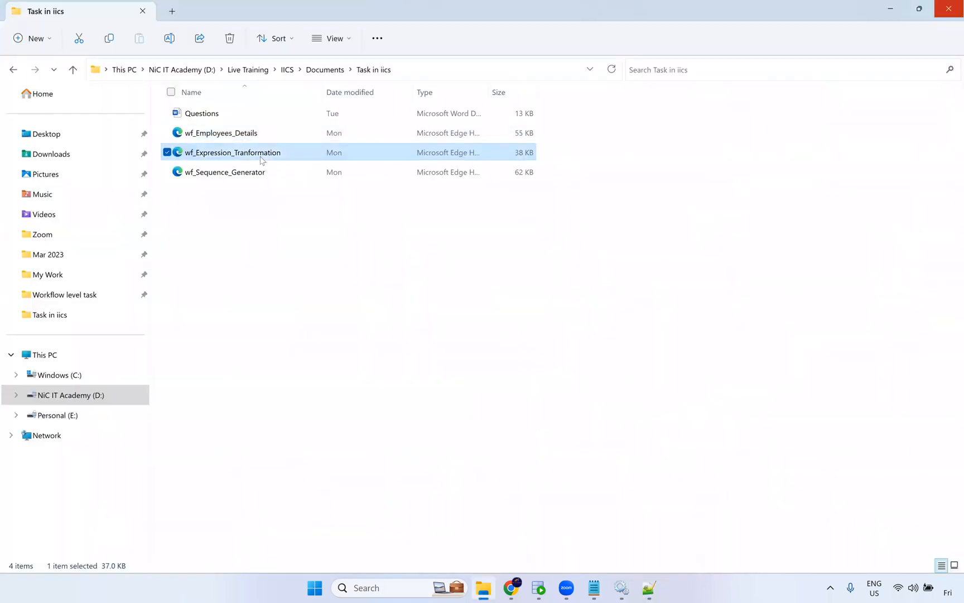
{"action": "right_click", "coordinate": [261, 160]}
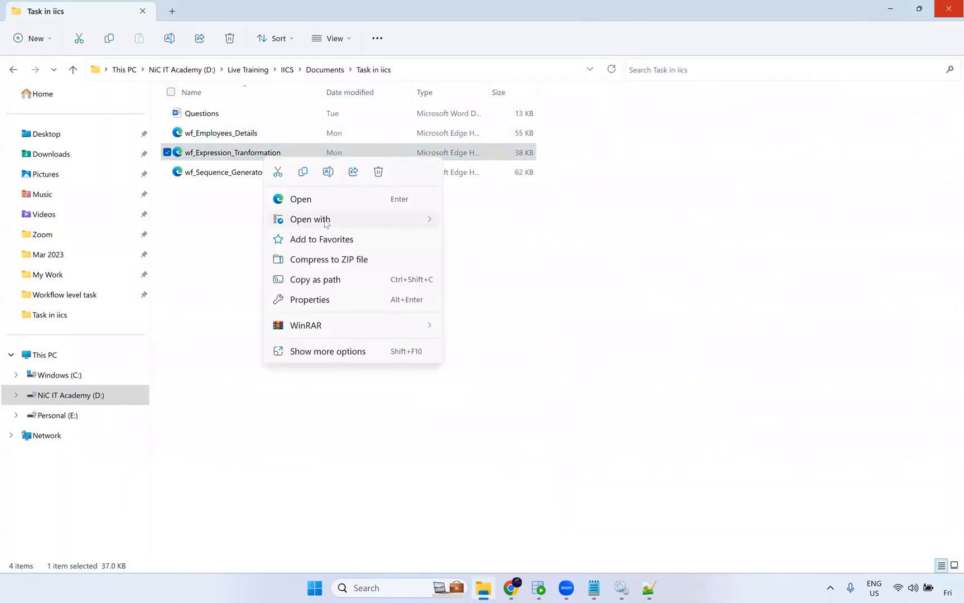
{"action": "mouse_move", "coordinate": [326, 224]}
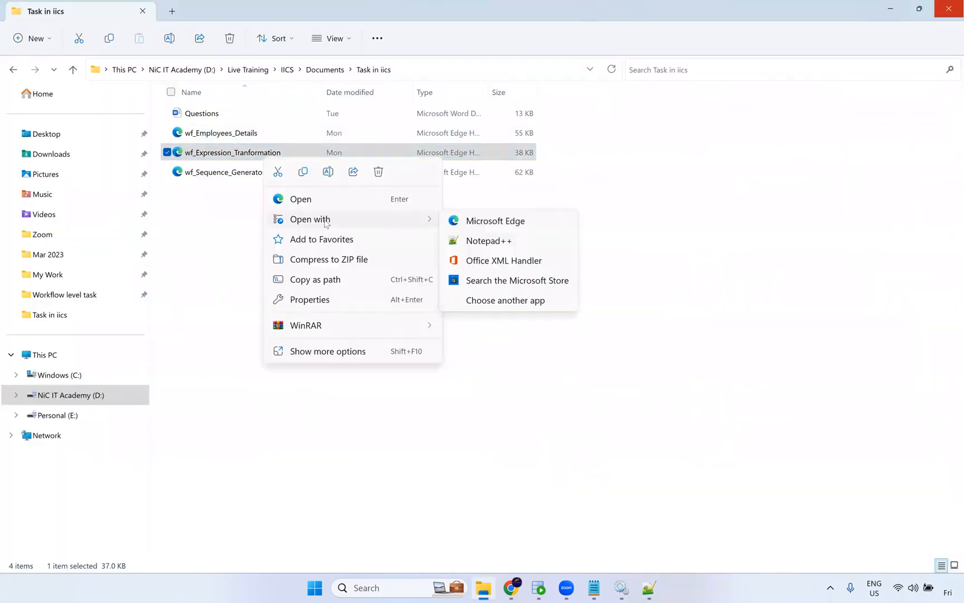
{"action": "left_click", "coordinate": [487, 241]}
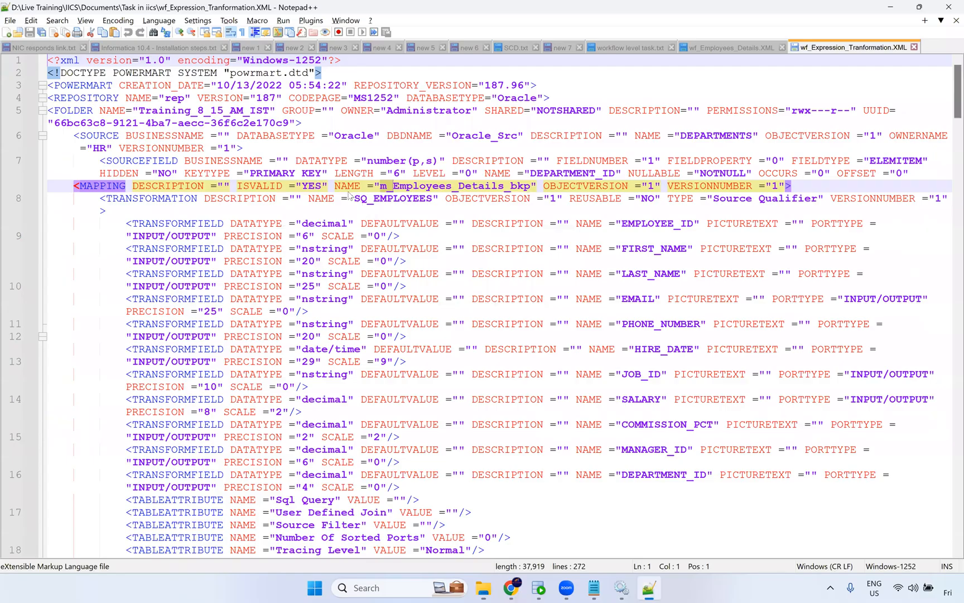
{"action": "key", "text": "ctrl+f"}
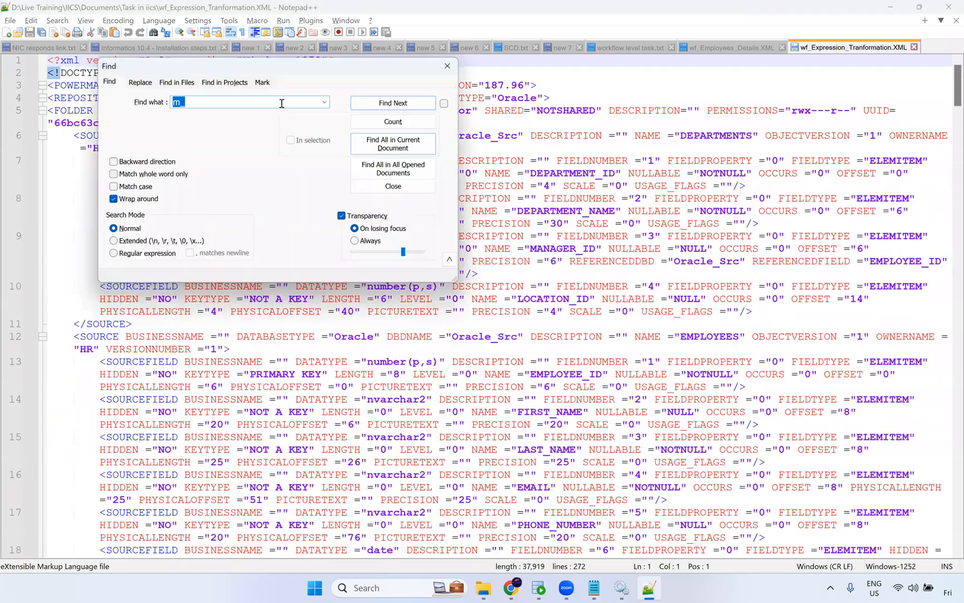
{"action": "left_click", "coordinate": [390, 143]}
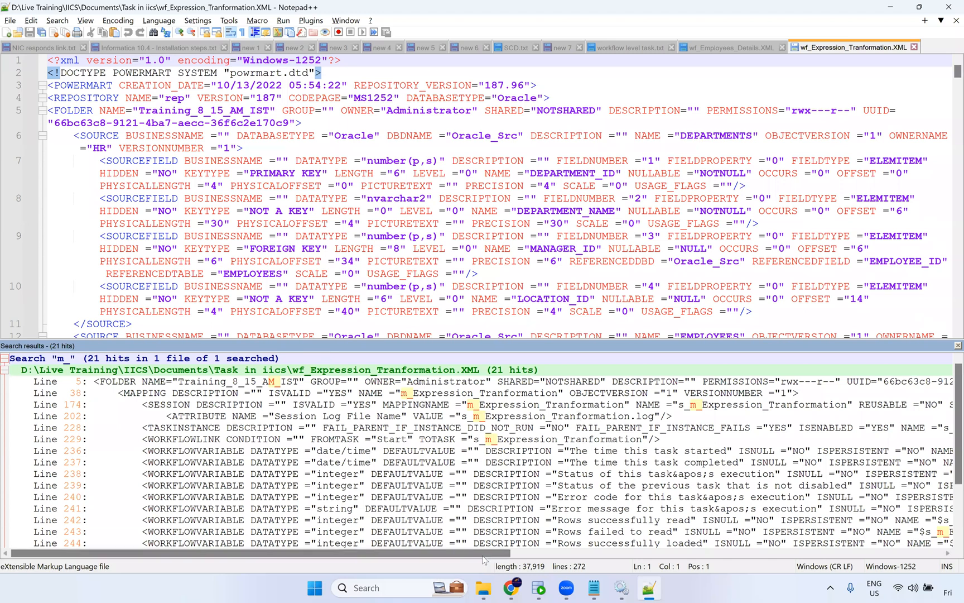
Scroll across the search results for the full matching lines, then close the results panel.
{"action": "left_click_drag", "start_coordinate": [482, 553], "coordinate": [538, 541]}
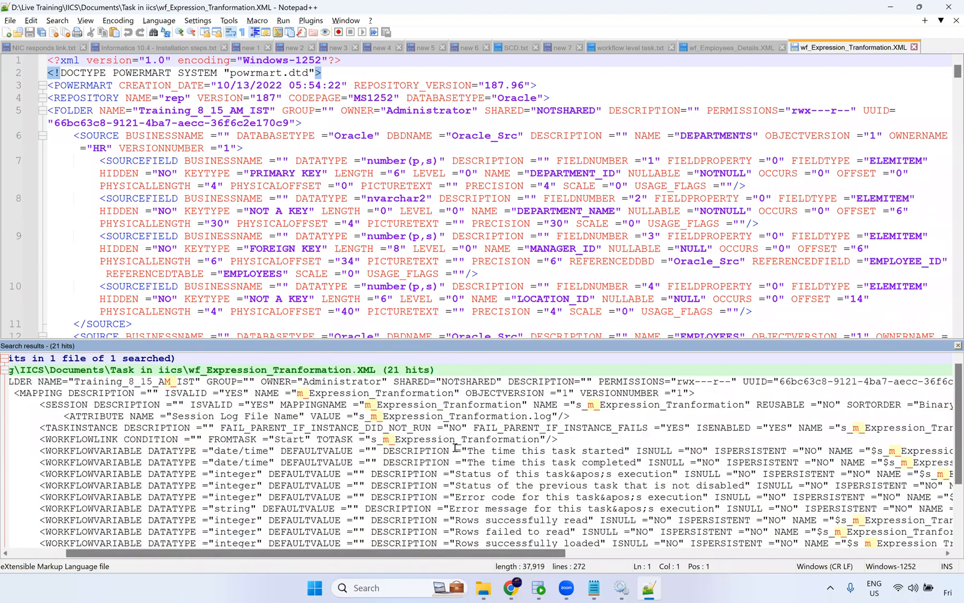
{"action": "scroll", "coordinate": [496, 444], "scroll_direction": "right", "scroll_amount": 1}
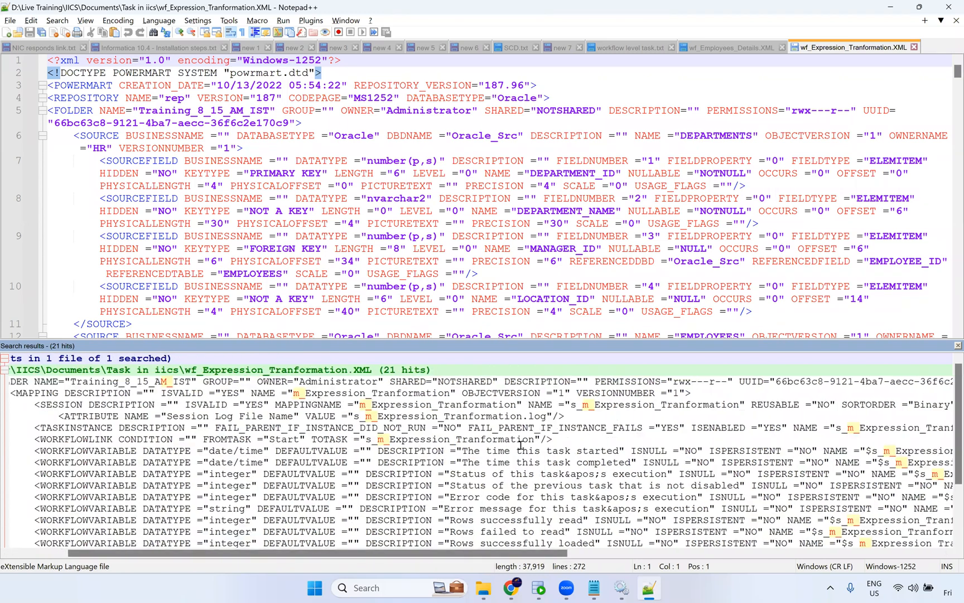
{"action": "left_click", "coordinate": [958, 346]}
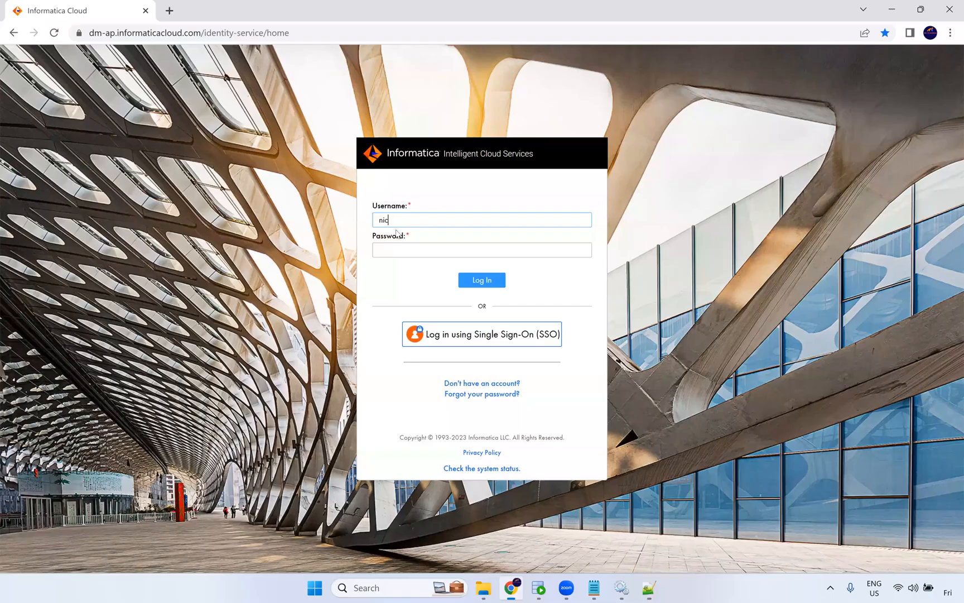
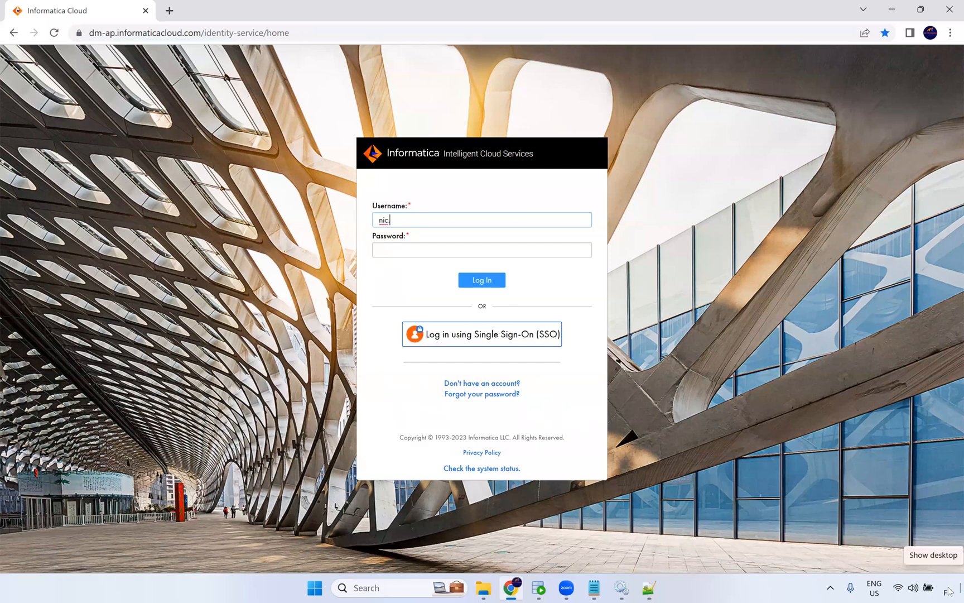
Log in to Informatica Intelligent Cloud Services with the account e-mail address and password.
{"action": "key", "text": "Tab"}
{"action": "type", "text": "•••••••"}
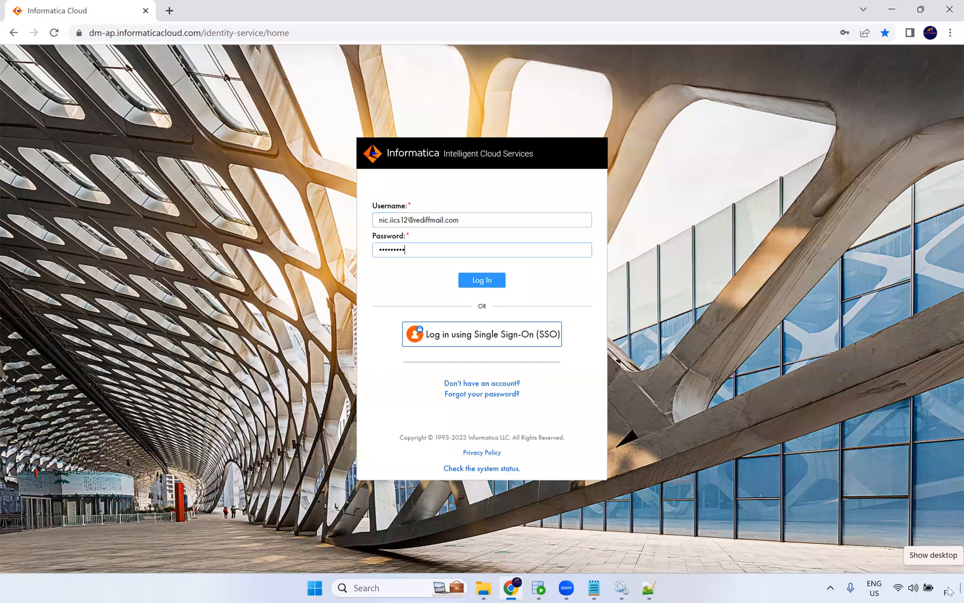
{"action": "type", "text": "•••"}
{"action": "key", "text": "Return"}
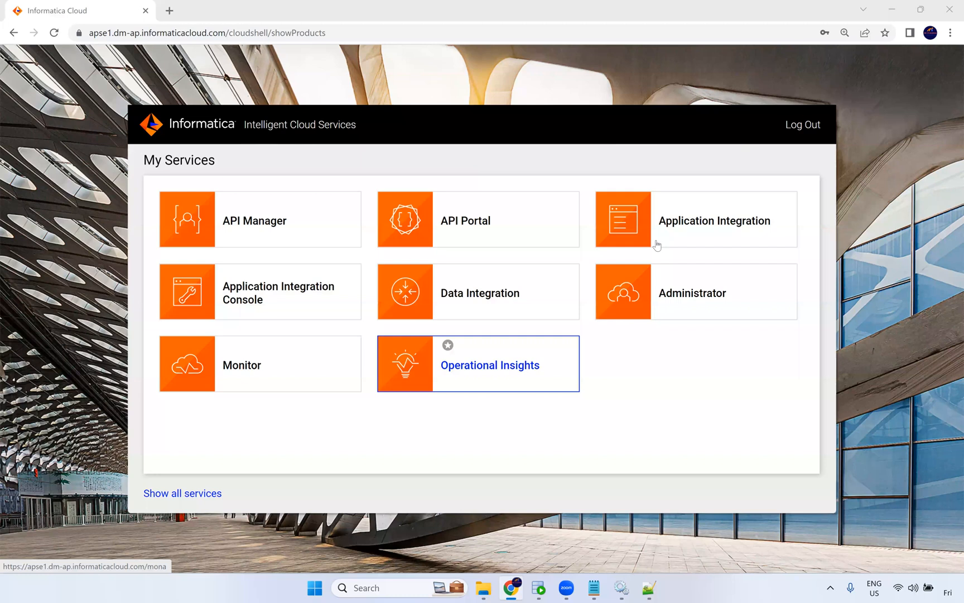
Open Administrator, go to Runtime Environments and view the NIC Secure Agent's service details.
{"action": "mouse_move", "coordinate": [556, 241]}
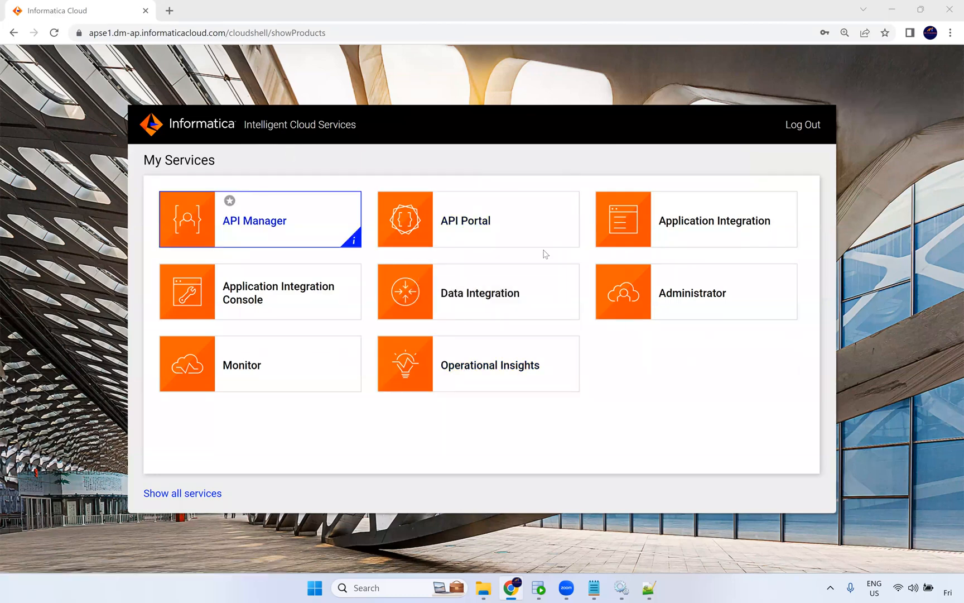
{"action": "left_click", "coordinate": [700, 294]}
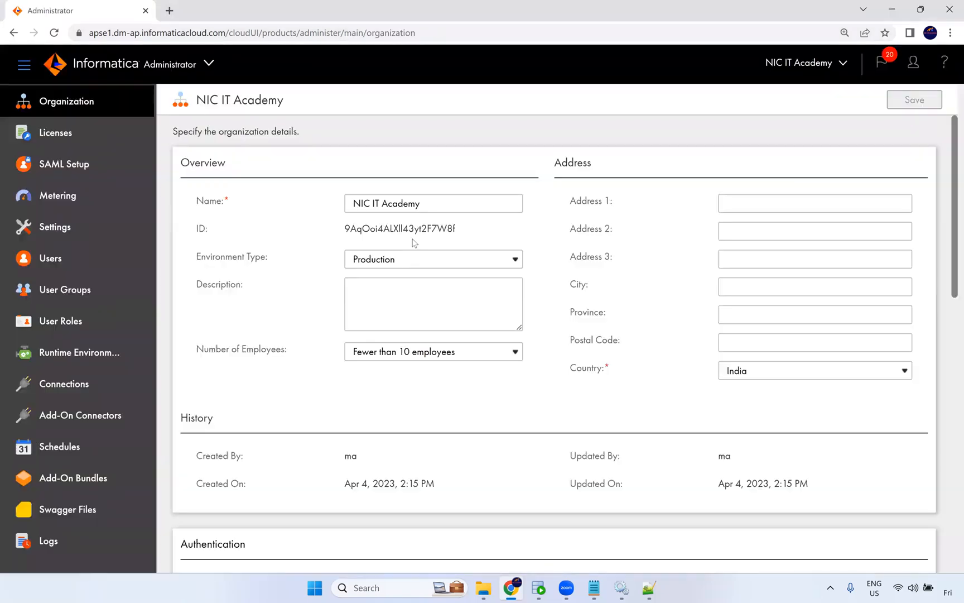
{"action": "left_click", "coordinate": [99, 361]}
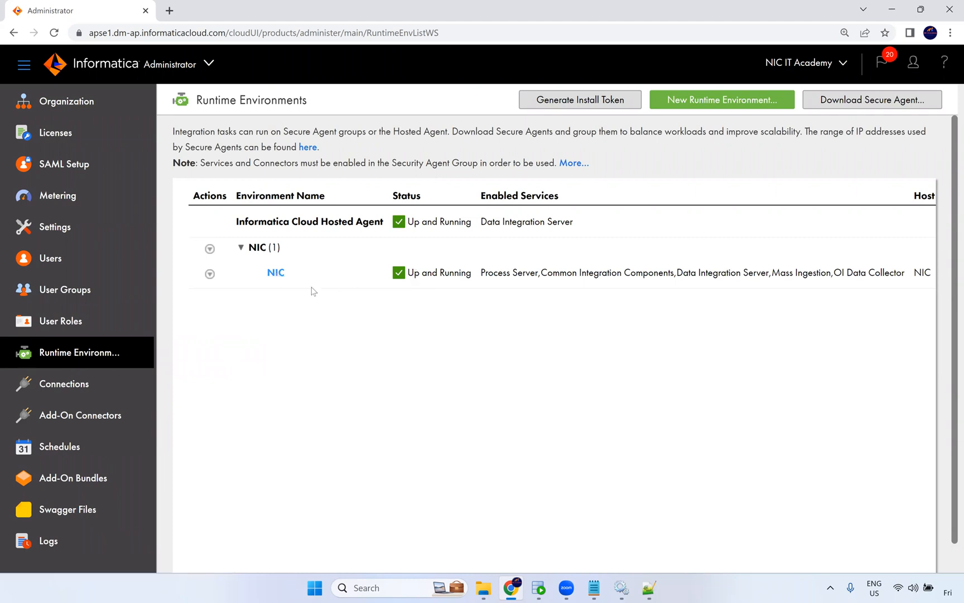
{"action": "left_click", "coordinate": [275, 272]}
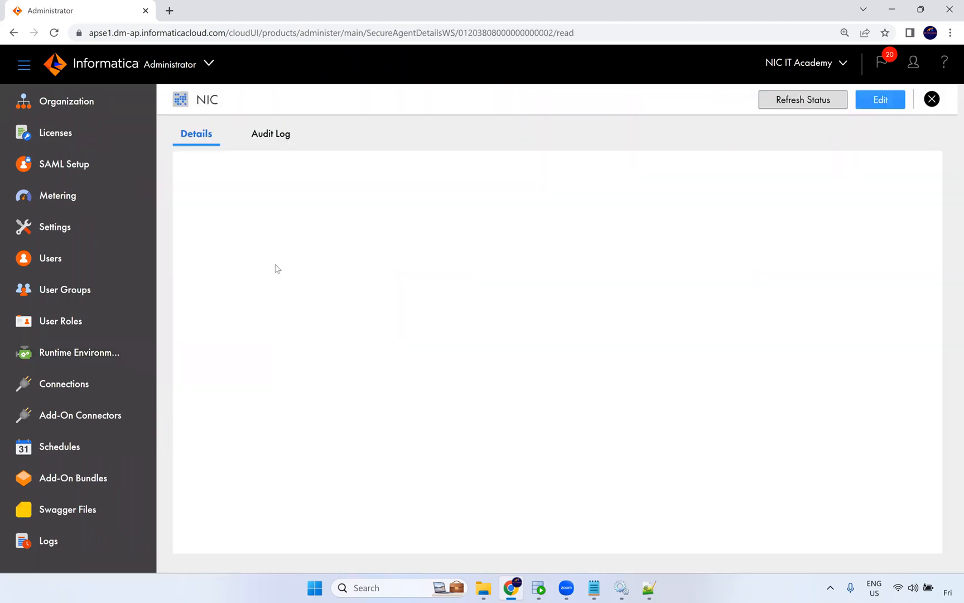
{"action": "scroll", "coordinate": [404, 304], "scroll_direction": "down", "scroll_amount": 4}
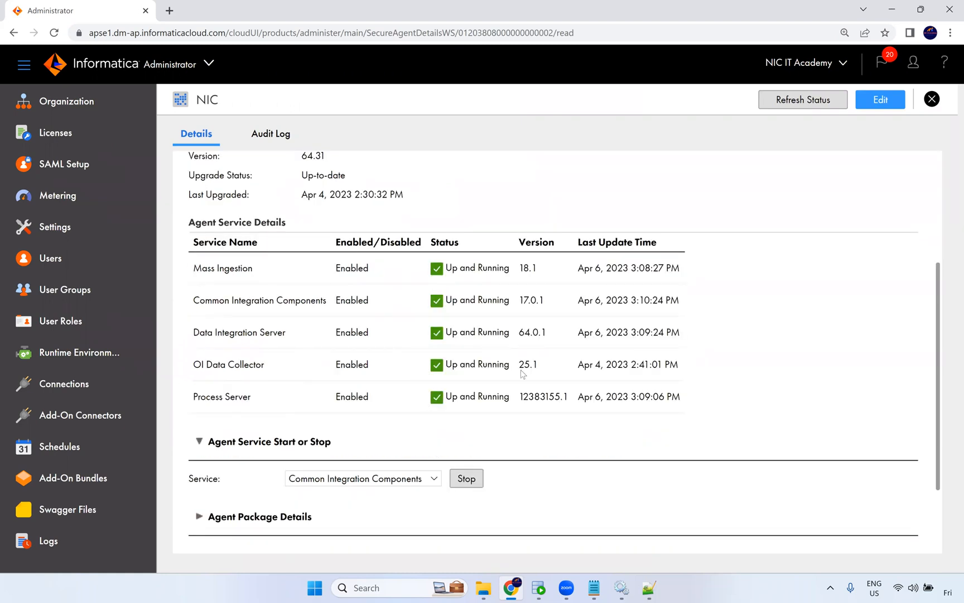
Browse in File Explorer to the Informatica Cloud Secure Agent apps folder under C:\Program Files.
{"action": "left_click", "coordinate": [484, 589]}
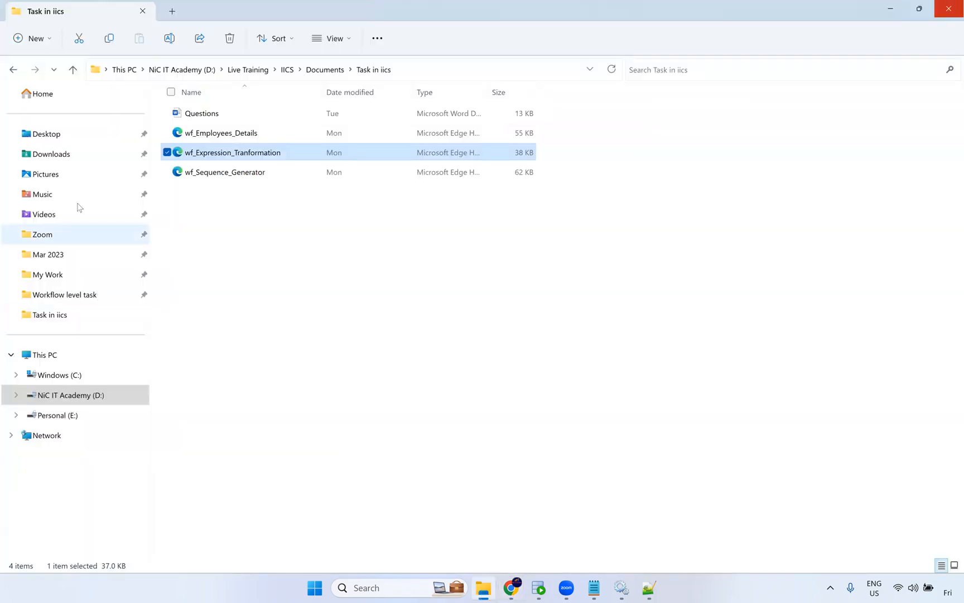
{"action": "key", "text": "alt+Tab"}
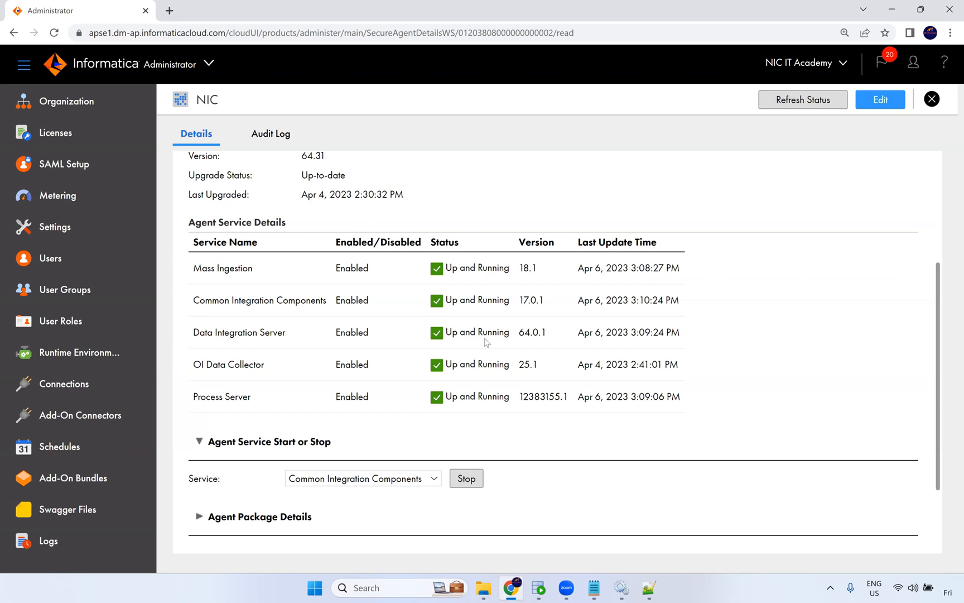
{"action": "left_click", "coordinate": [468, 481]}
{"action": "left_click", "coordinate": [484, 589]}
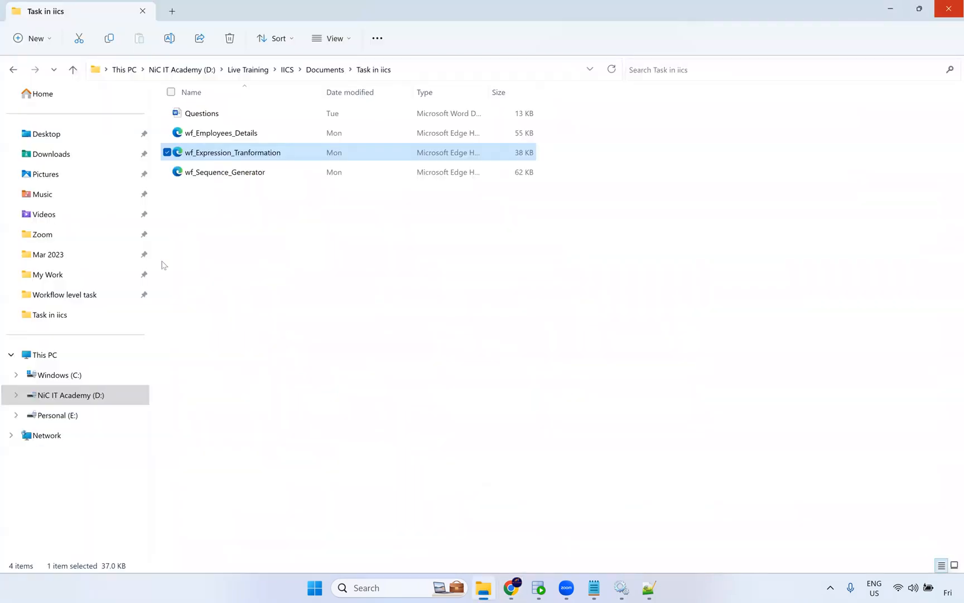
{"action": "left_click", "coordinate": [70, 374]}
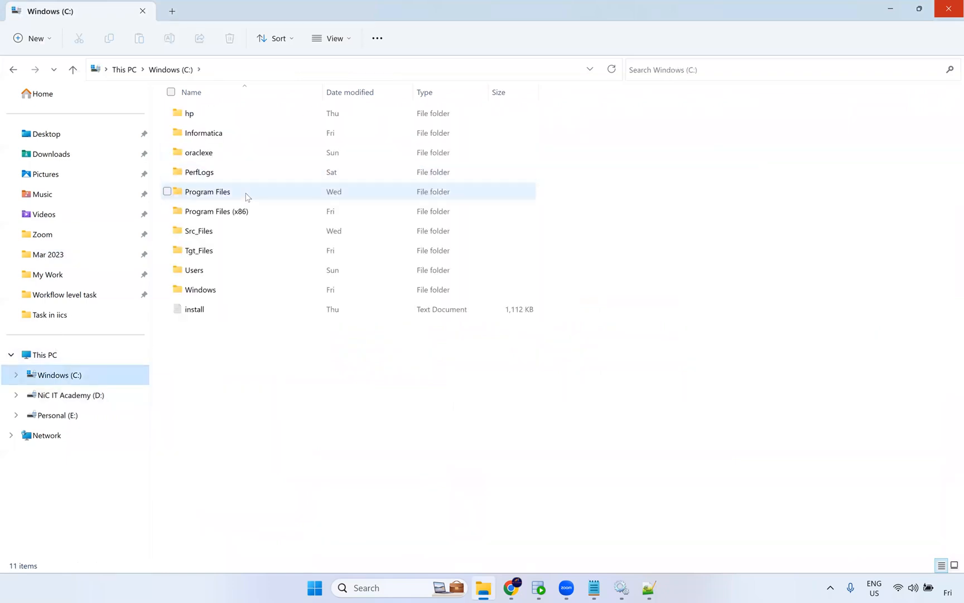
{"action": "double_click", "coordinate": [243, 198]}
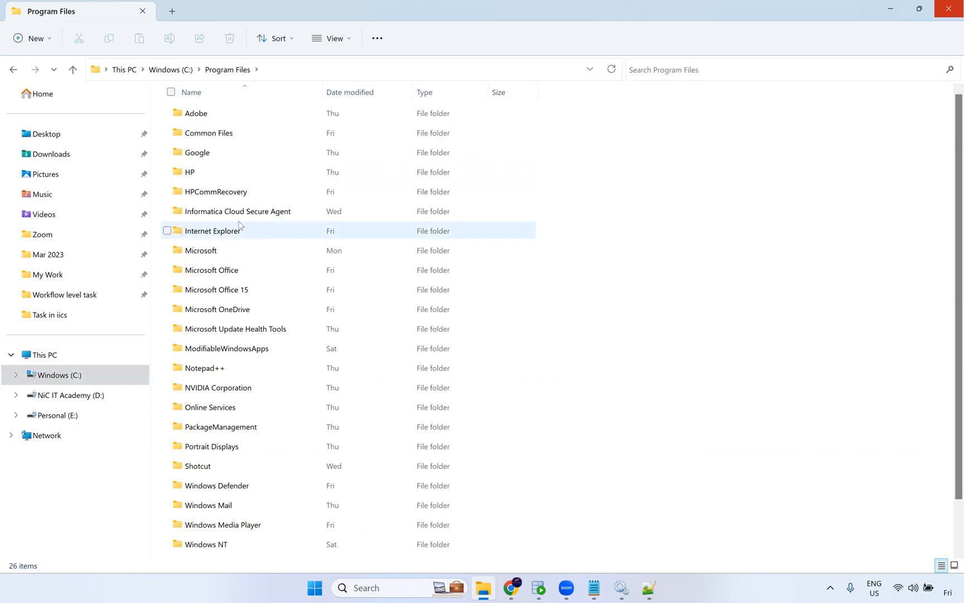
{"action": "double_click", "coordinate": [262, 217]}
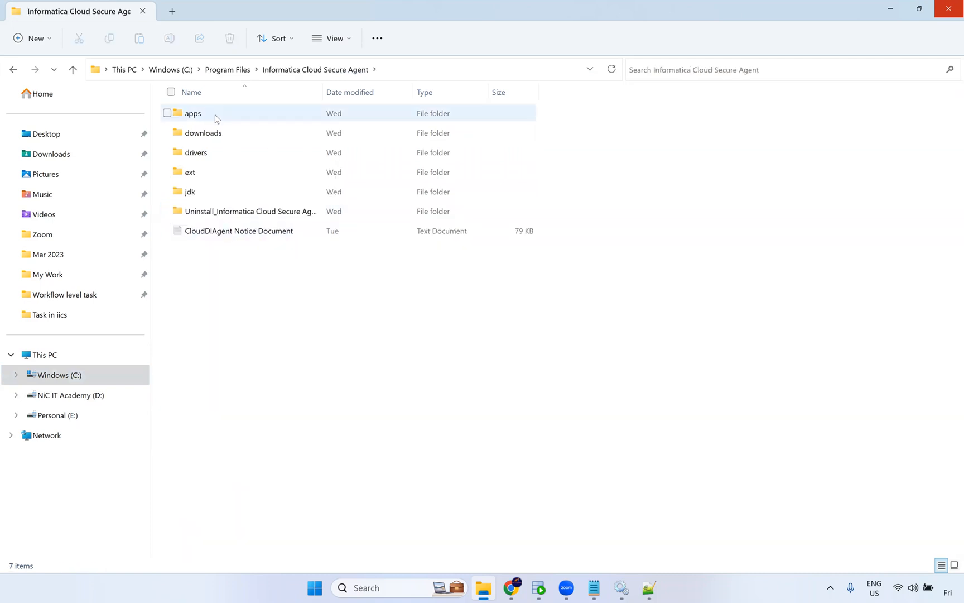
{"action": "double_click", "coordinate": [217, 117]}
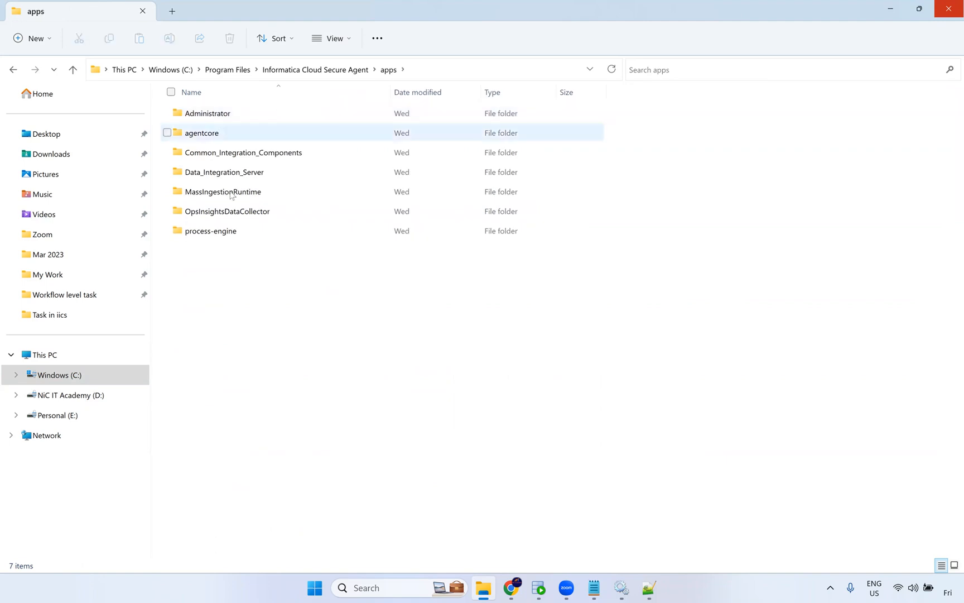
Select the service folders in apps, then open Data_Integration_Server and select its version folder.
{"action": "left_click_drag", "start_coordinate": [254, 306], "coordinate": [192, 109]}
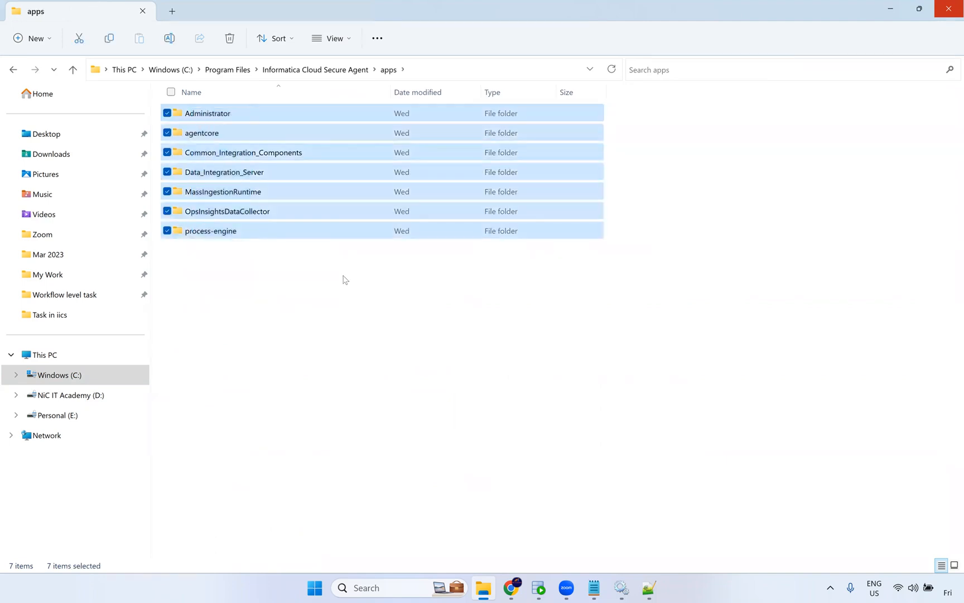
{"action": "left_click", "coordinate": [252, 300]}
{"action": "left_click", "coordinate": [234, 155]}
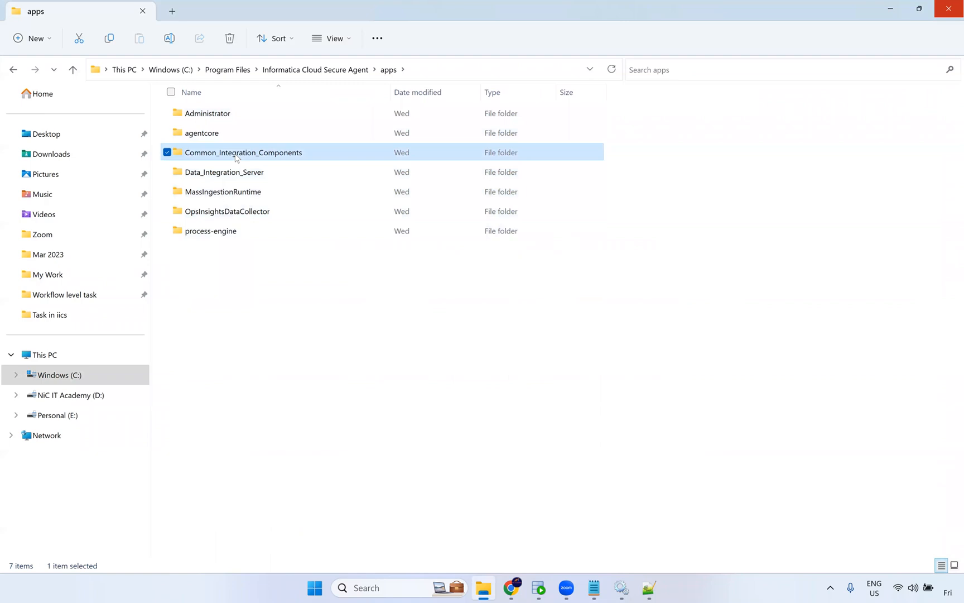
{"action": "left_click", "coordinate": [240, 173]}
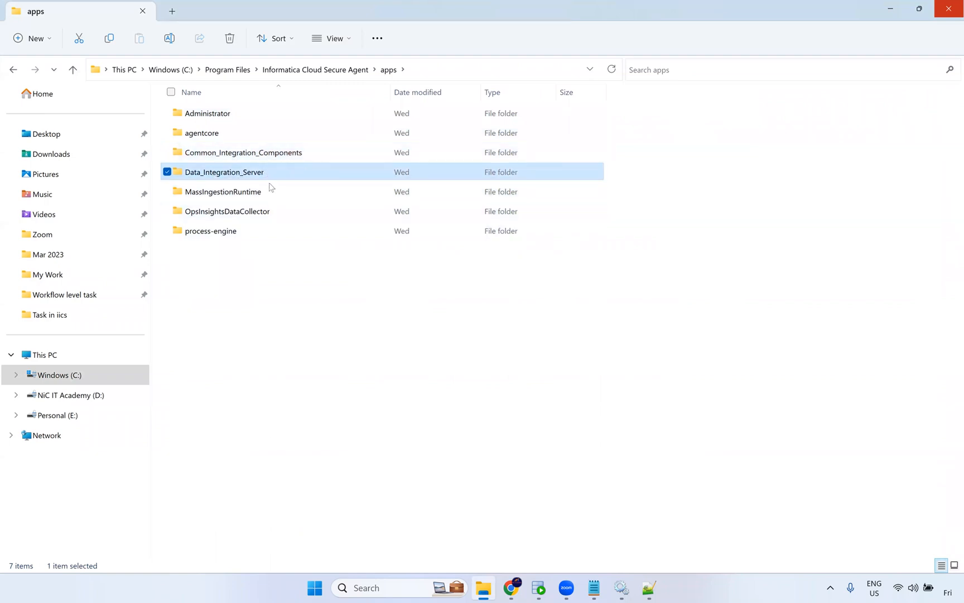
{"action": "double_click", "coordinate": [269, 174]}
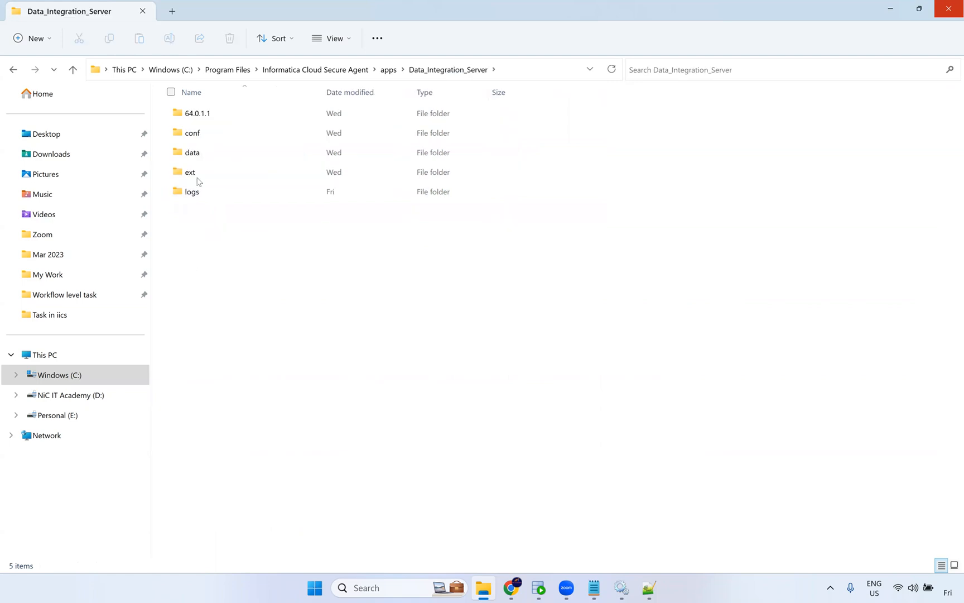
{"action": "left_click", "coordinate": [198, 116]}
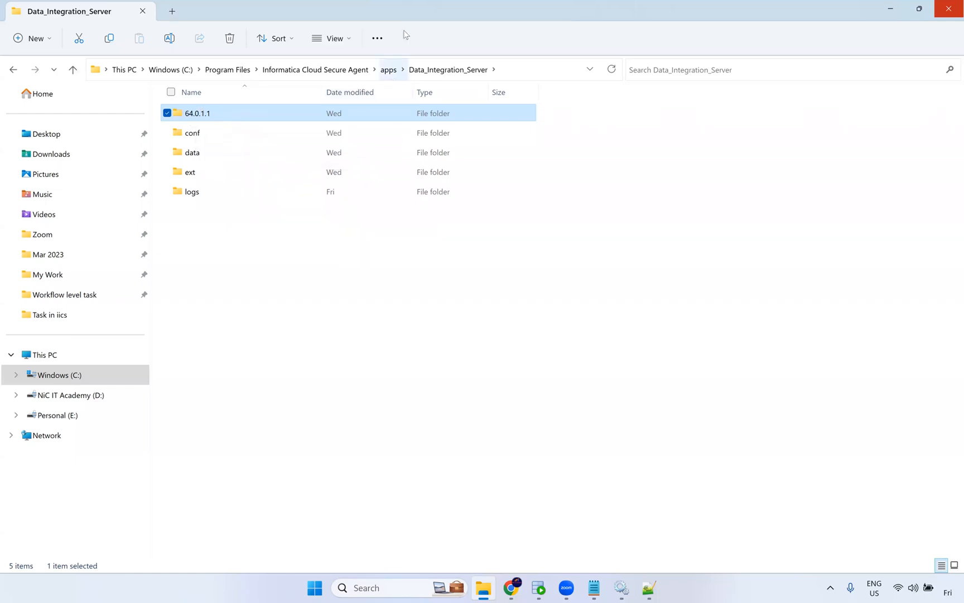
Compare the version folders inside Common_Integration_Components, Data_Integration_Server and MassIngestionRuntime.
{"action": "left_click", "coordinate": [391, 69]}
{"action": "double_click", "coordinate": [267, 211]}
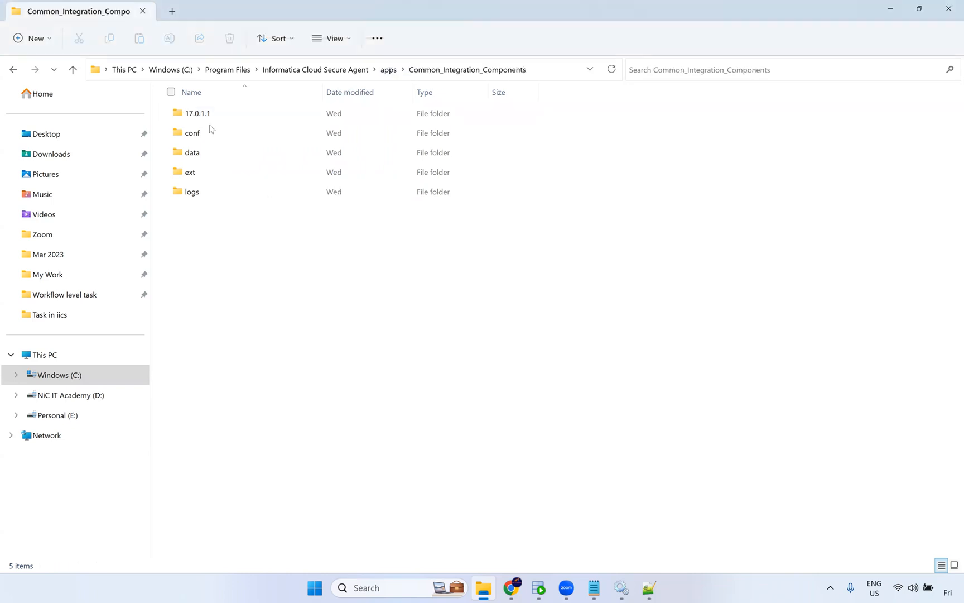
{"action": "left_click", "coordinate": [208, 114]}
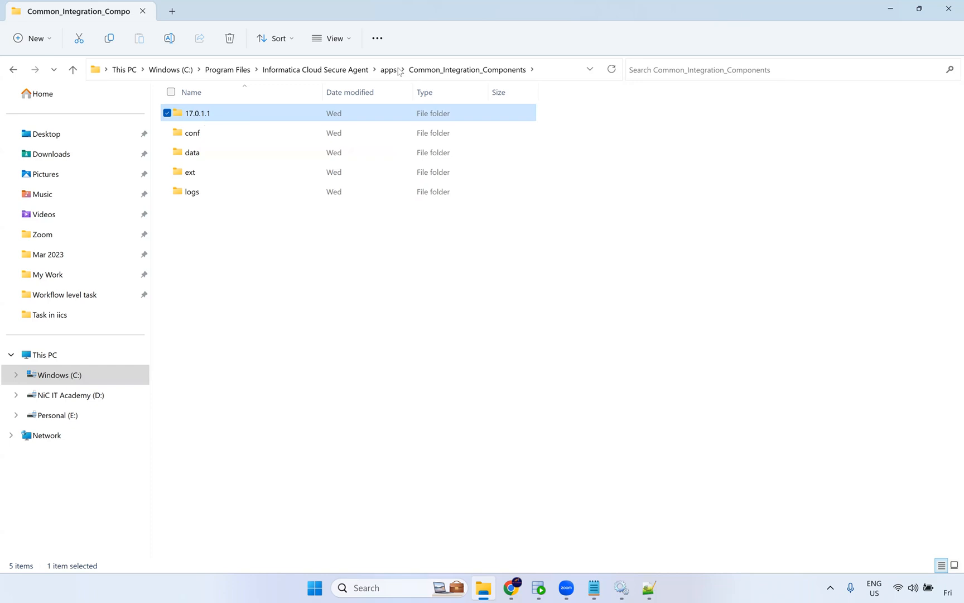
{"action": "left_click", "coordinate": [389, 69]}
{"action": "double_click", "coordinate": [215, 172]}
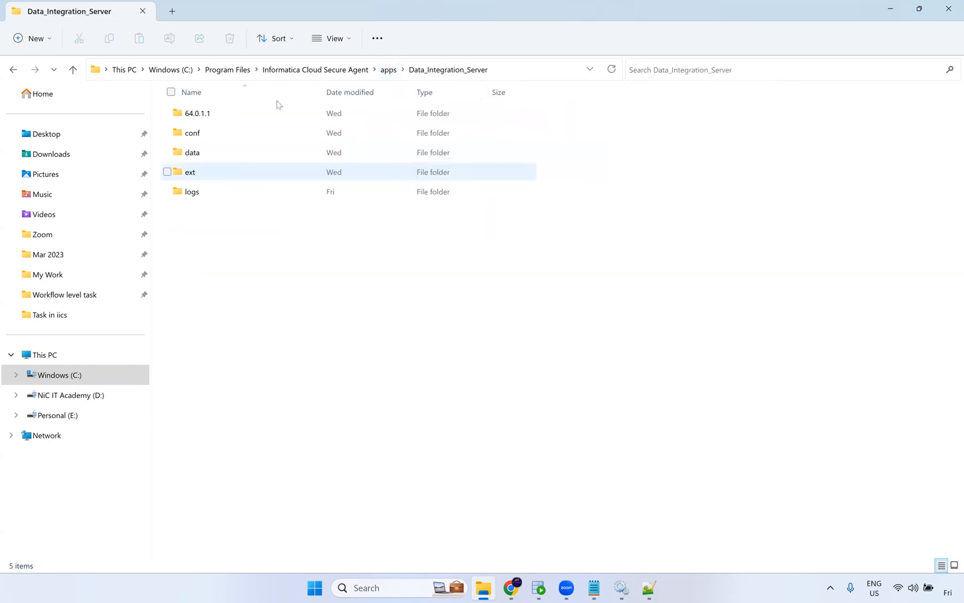
{"action": "left_click", "coordinate": [391, 74]}
{"action": "double_click", "coordinate": [267, 189]}
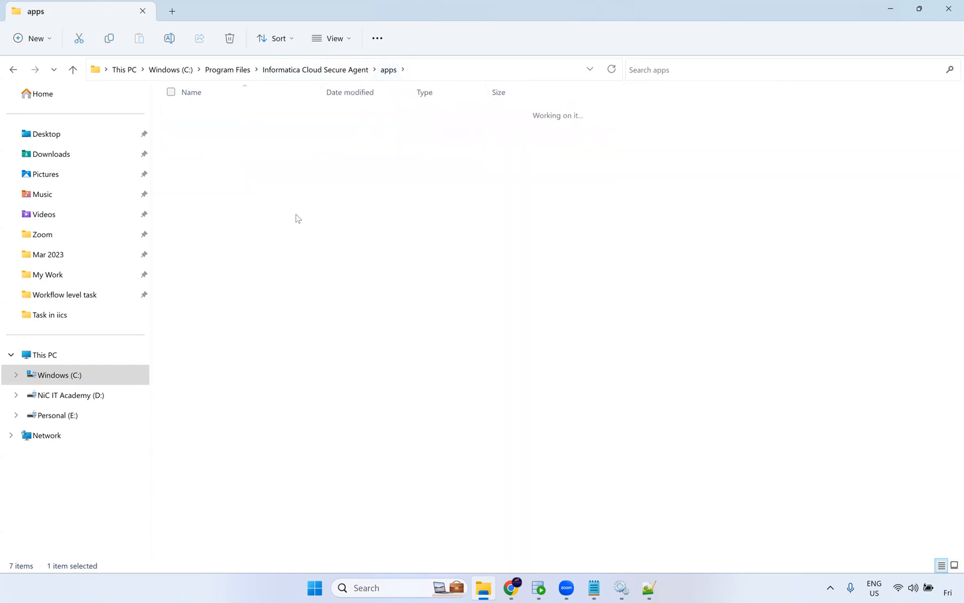
{"action": "left_click", "coordinate": [360, 75]}
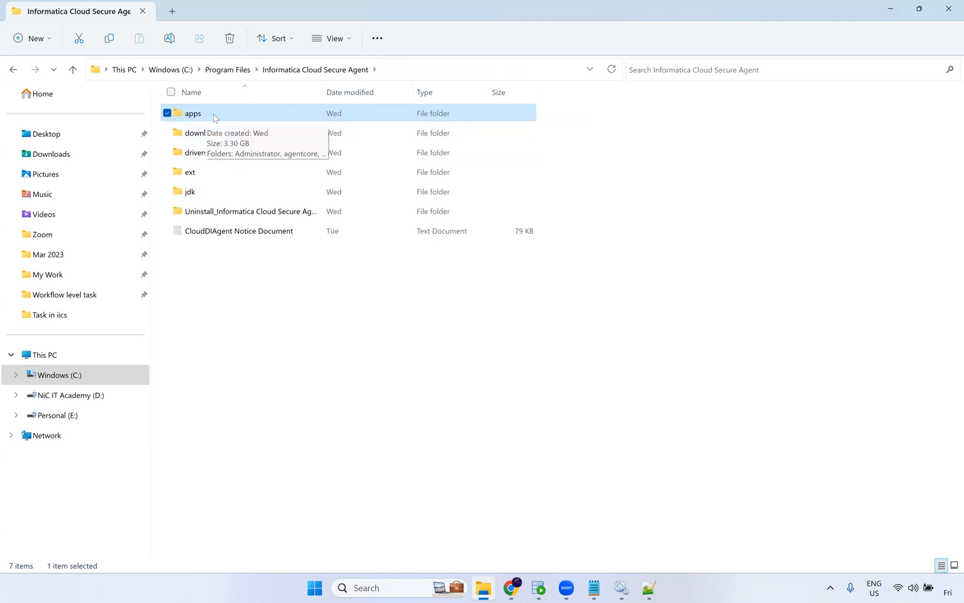
Reopen Data_Integration_Server through the apps folder, inspect its 64.0.1.1 folder, and return to apps.
{"action": "double_click", "coordinate": [219, 121]}
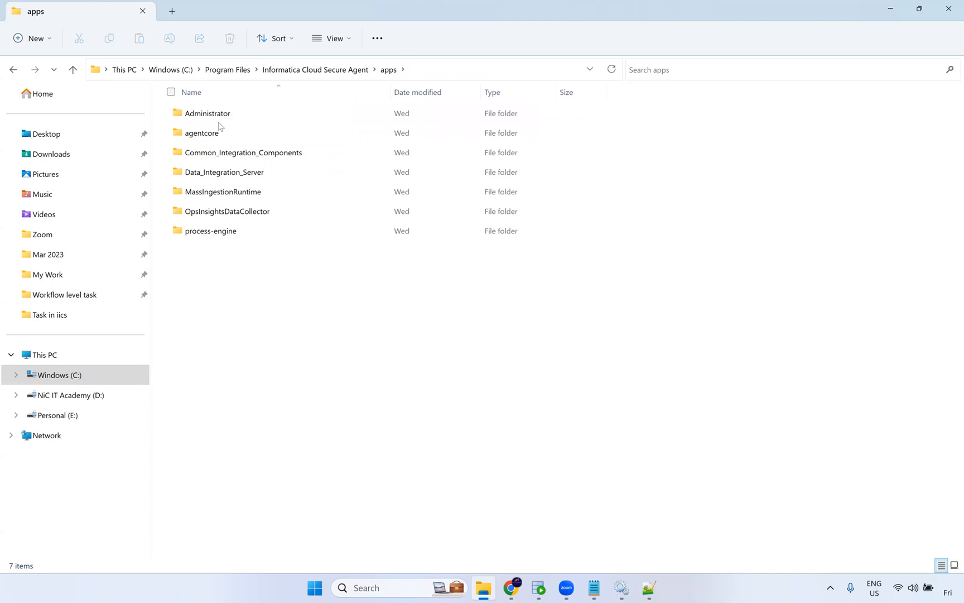
{"action": "double_click", "coordinate": [237, 172]}
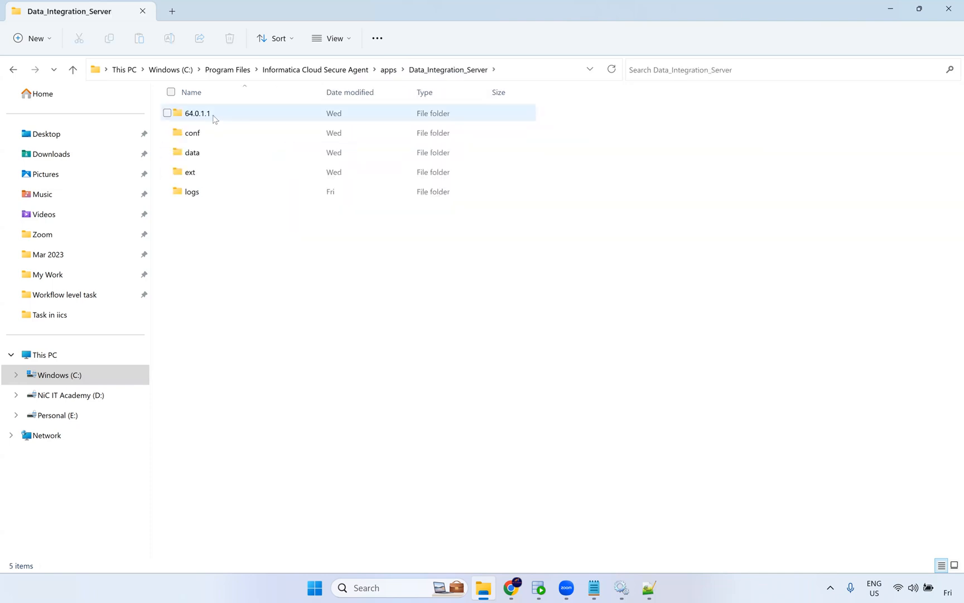
{"action": "left_click", "coordinate": [219, 112]}
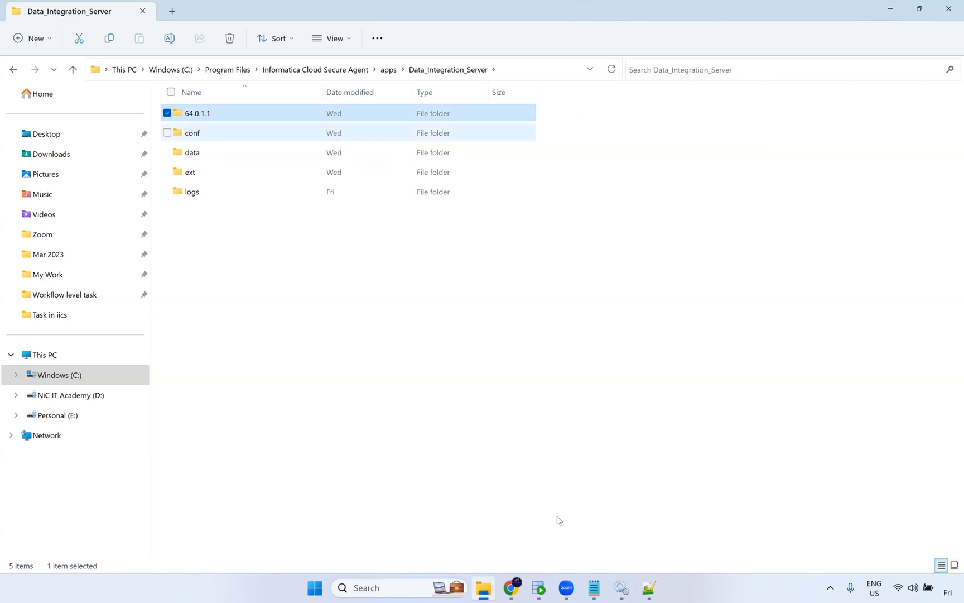
{"action": "mouse_move", "coordinate": [520, 592]}
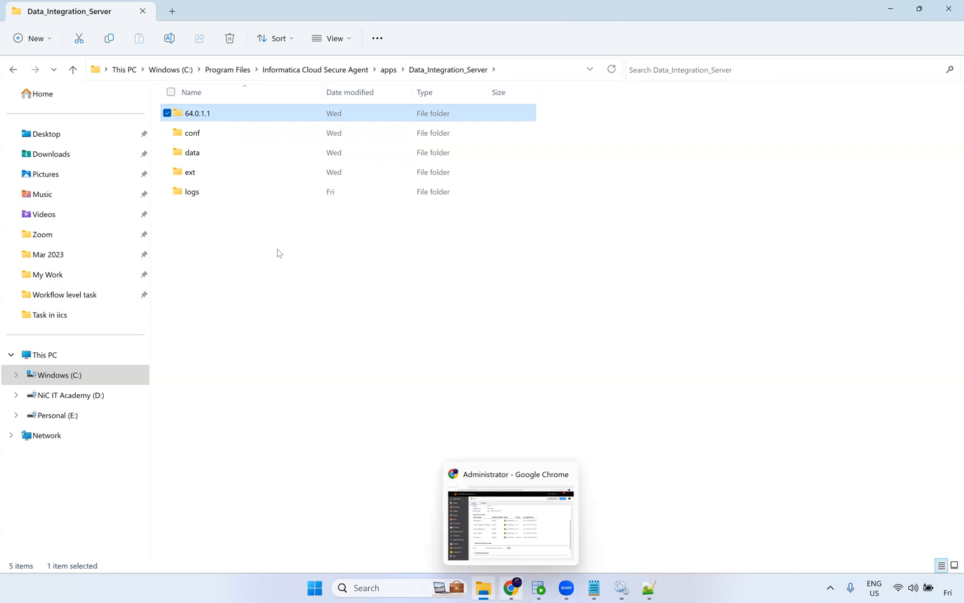
{"action": "left_click", "coordinate": [225, 236]}
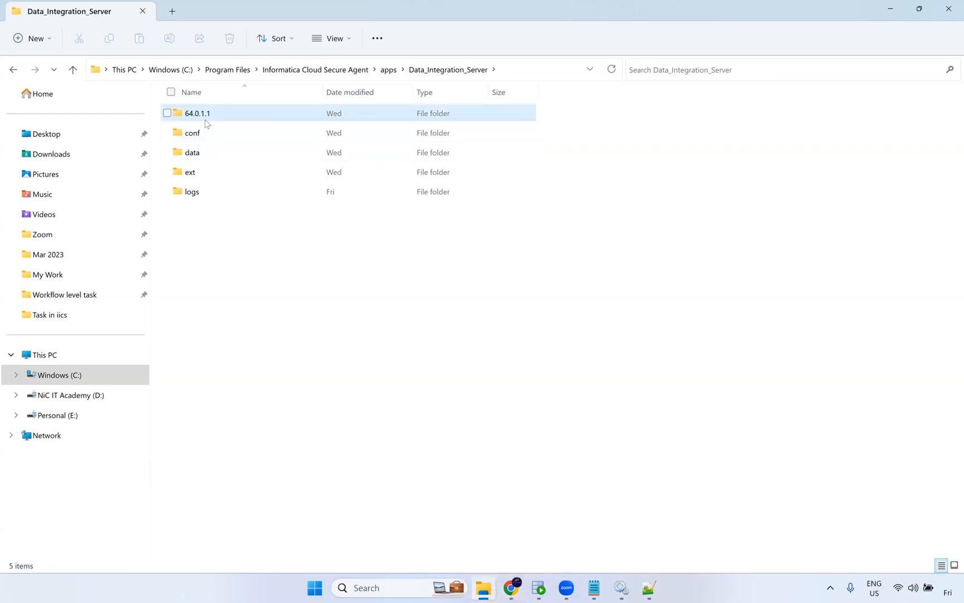
{"action": "mouse_move", "coordinate": [206, 123]}
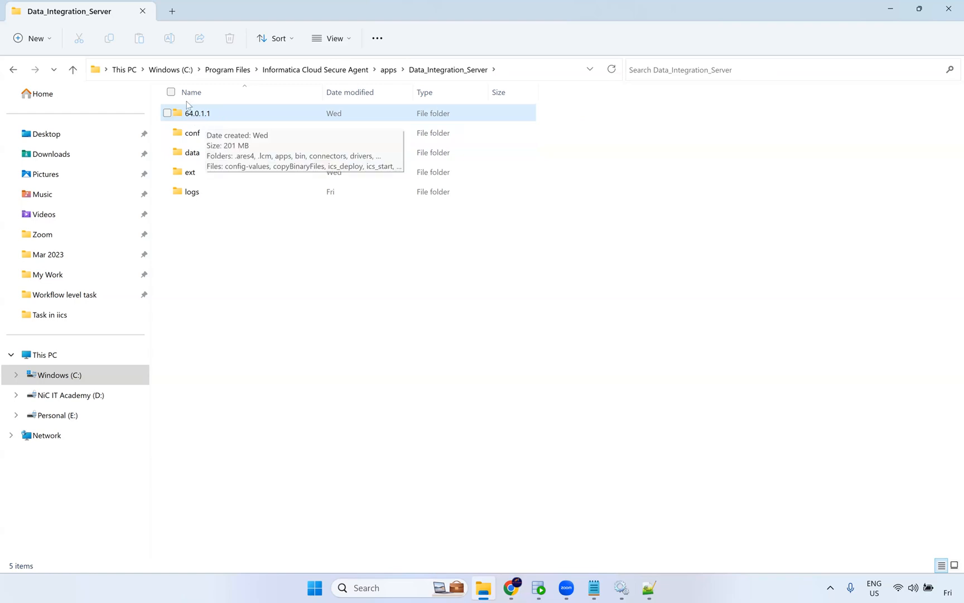
{"action": "left_click", "coordinate": [389, 70]}
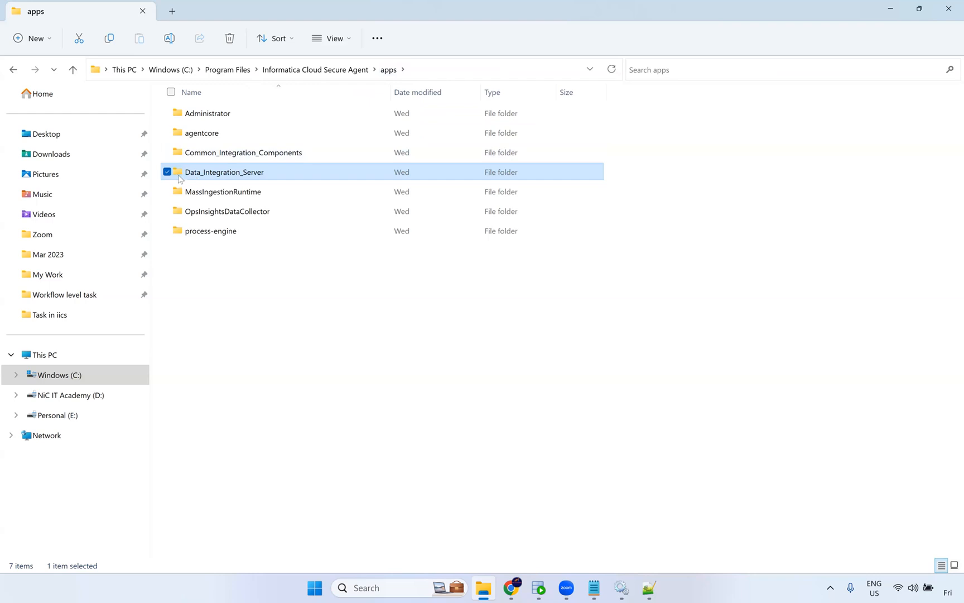
{"action": "mouse_move", "coordinate": [211, 176]}
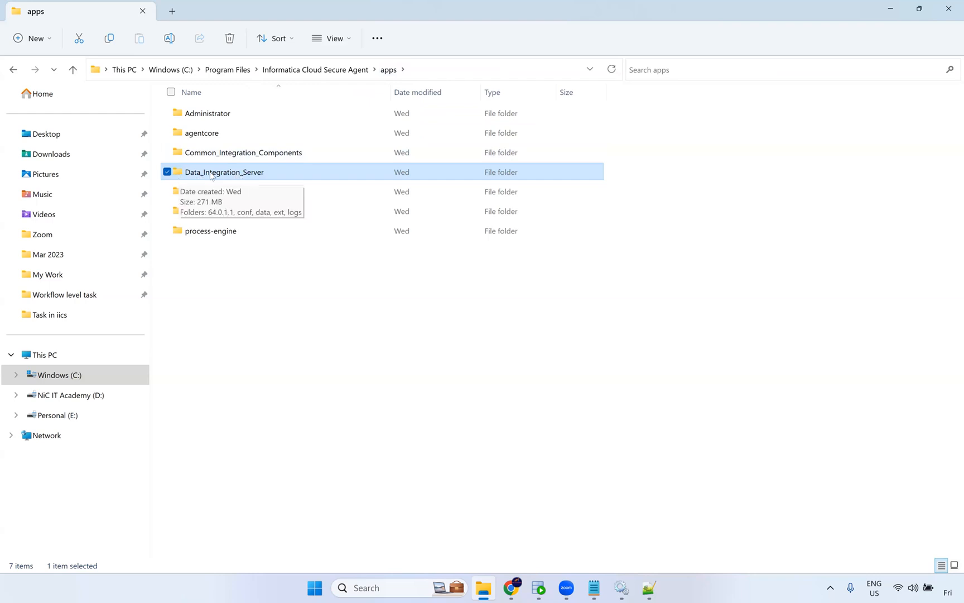
{"action": "left_click", "coordinate": [268, 172]}
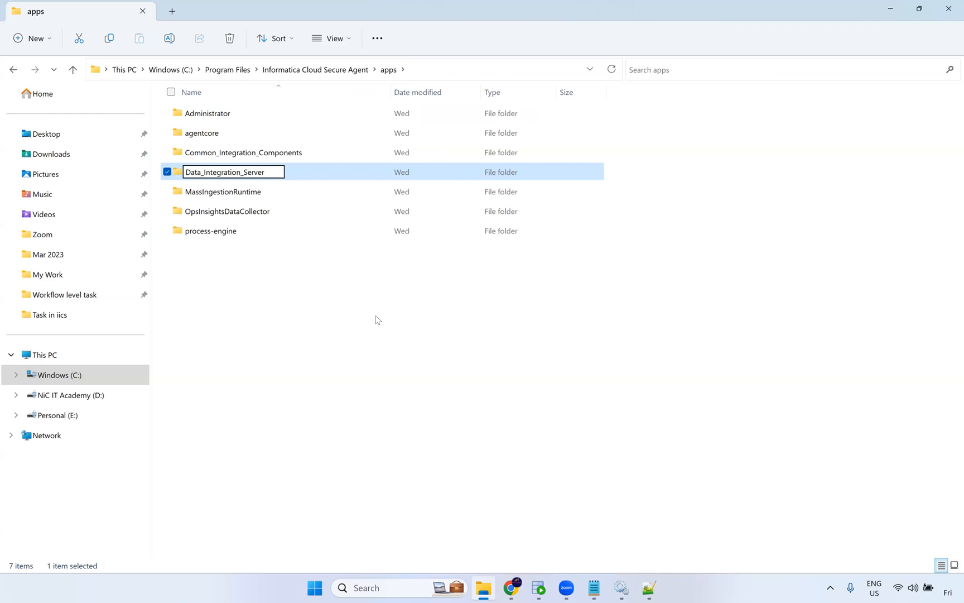
{"action": "type", "text": "_bkp"}
{"action": "key", "text": "BackSpace"}
{"action": "key", "text": "BackSpace"}
{"action": "key", "text": "BackSpace"}
{"action": "key", "text": "BackSpace"}
{"action": "left_click", "coordinate": [300, 249]}
Open Data_Integration_Server, select its 64.0.1.1 version folder, and go back up to apps.
{"action": "double_click", "coordinate": [282, 177]}
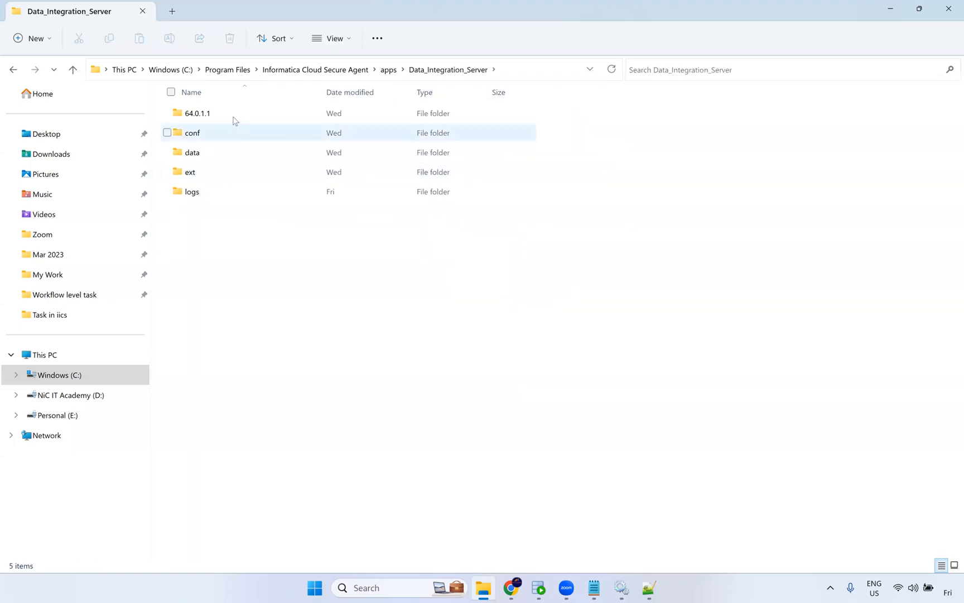
{"action": "left_click", "coordinate": [234, 119]}
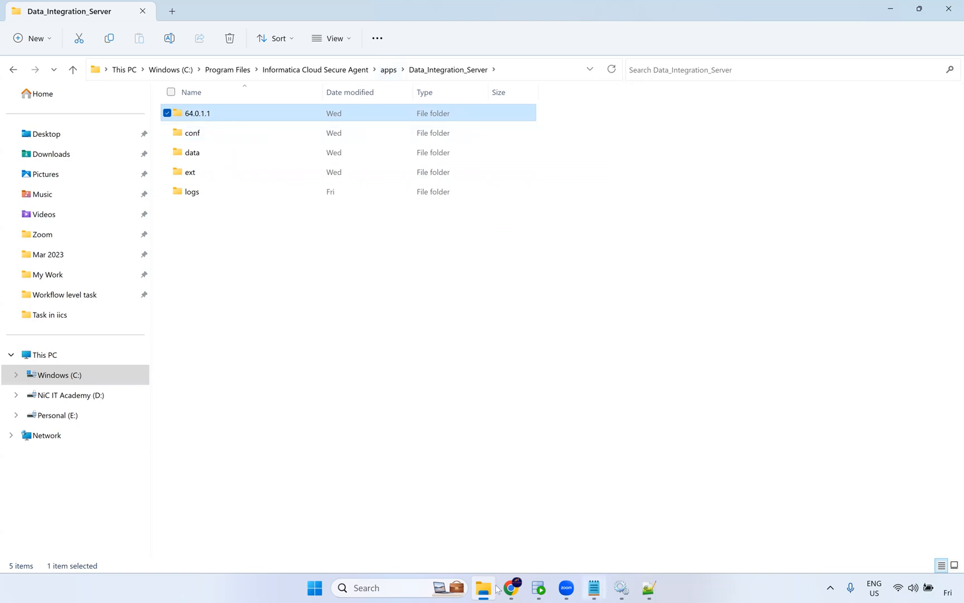
{"action": "mouse_move", "coordinate": [511, 589]}
{"action": "left_click", "coordinate": [389, 70]}
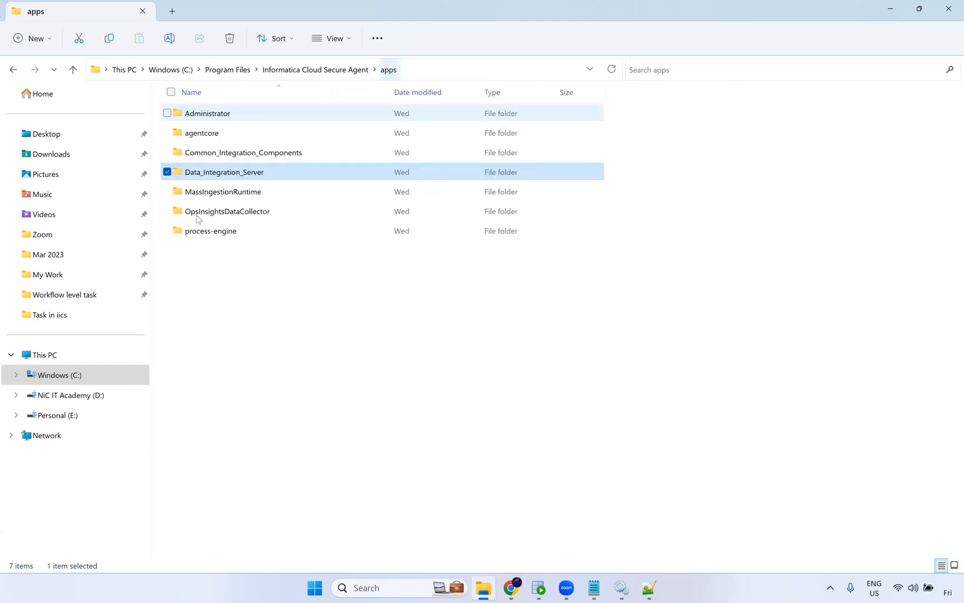
Open Data_Integration_Server, MassIngestionRuntime, OpsInsightsDataCollector and process-engine in turn to check their version folders, then return to apps.
{"action": "double_click", "coordinate": [239, 174]}
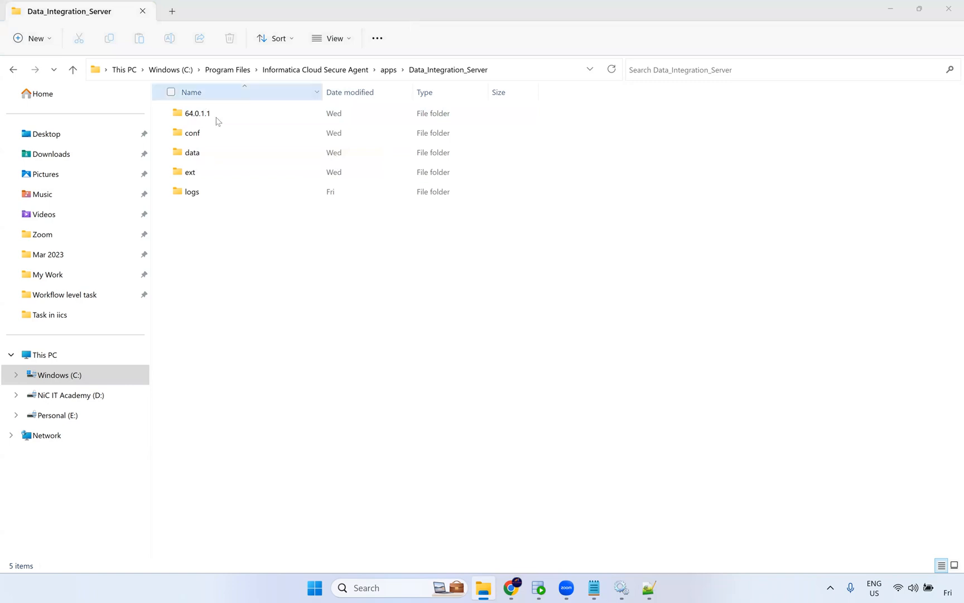
{"action": "left_click", "coordinate": [389, 69]}
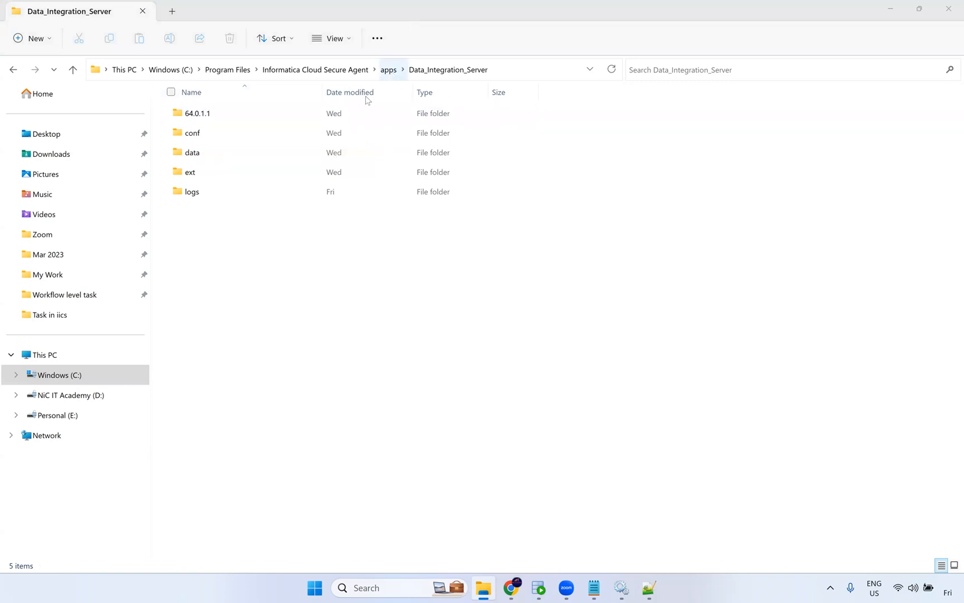
{"action": "double_click", "coordinate": [226, 195]}
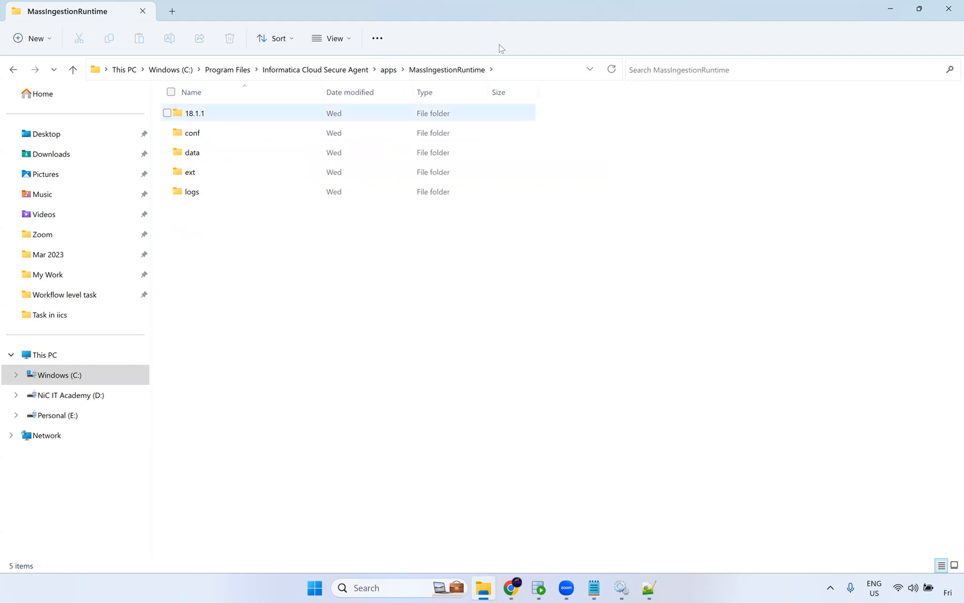
{"action": "left_click", "coordinate": [388, 70]}
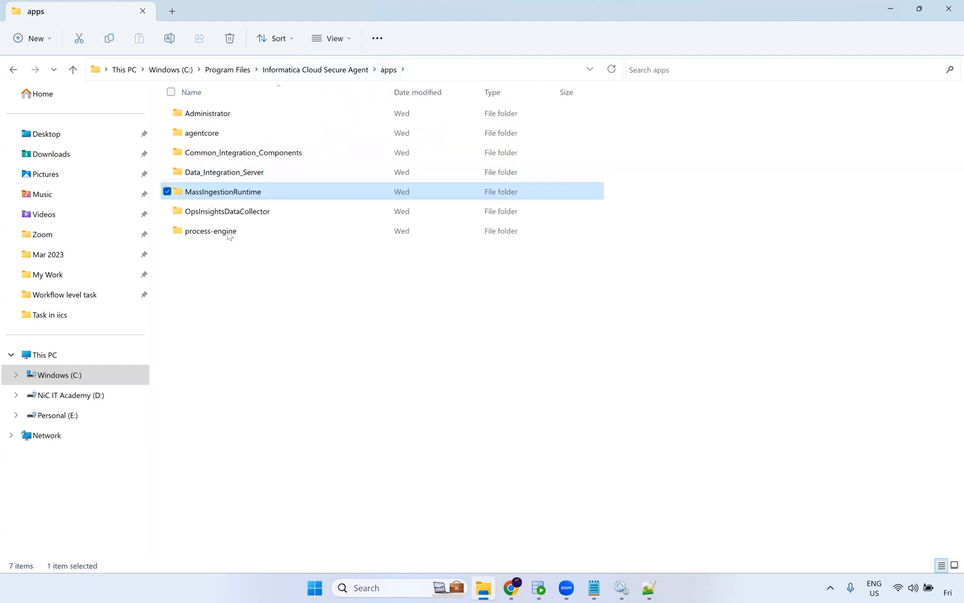
{"action": "double_click", "coordinate": [230, 210]}
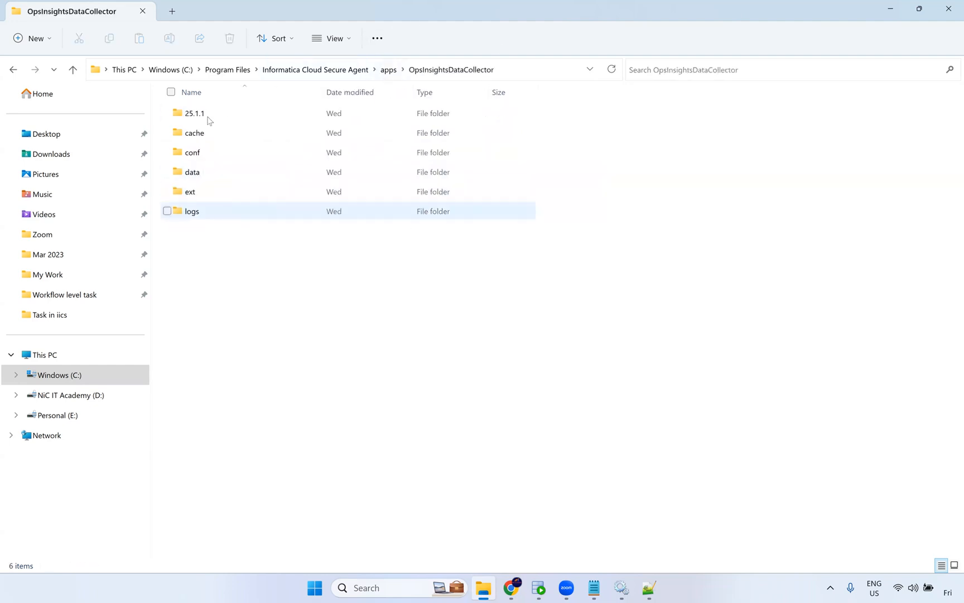
{"action": "left_click", "coordinate": [388, 70]}
{"action": "double_click", "coordinate": [208, 228]}
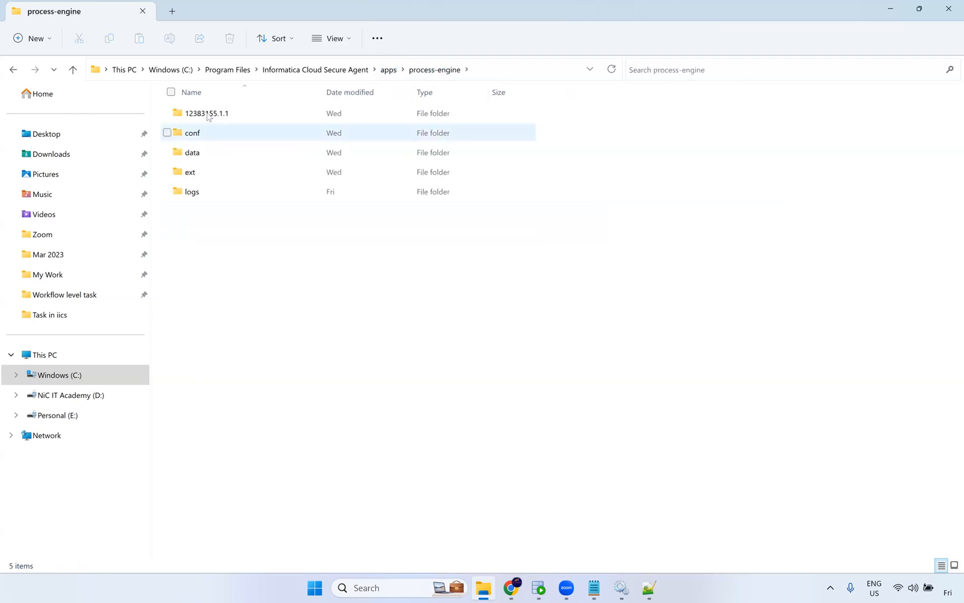
{"action": "left_click", "coordinate": [336, 70]}
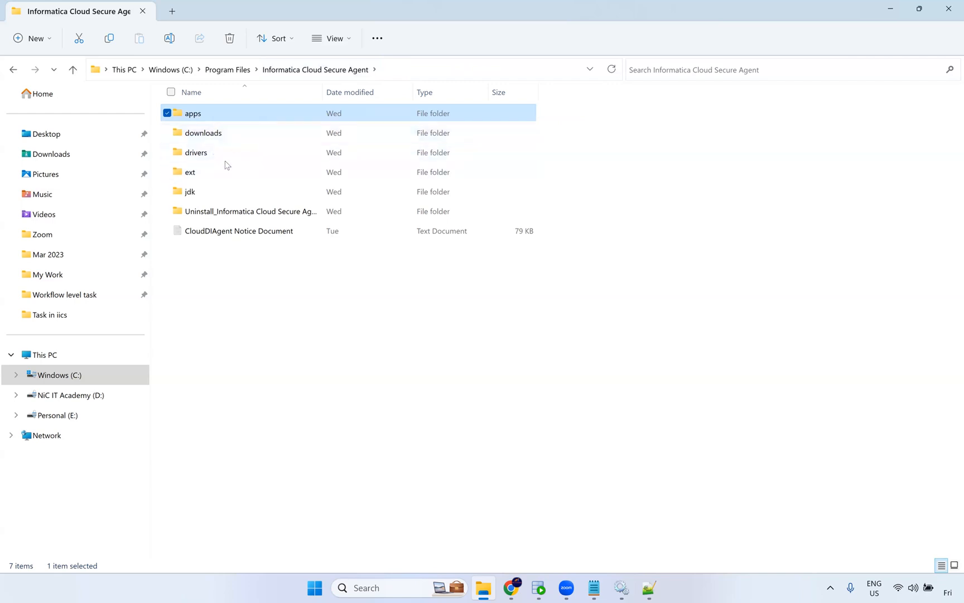
{"action": "double_click", "coordinate": [209, 112]}
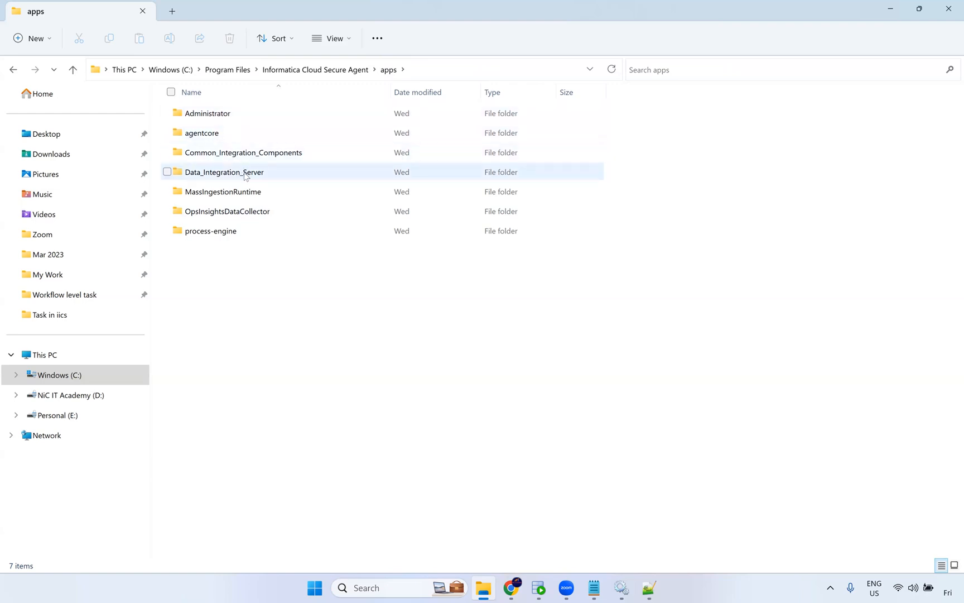
Select Data_Integration_Server, OpsInsightsDataCollector and process-engine one after another in the apps folder.
{"action": "left_click", "coordinate": [269, 178]}
{"action": "left_click", "coordinate": [272, 173]}
{"action": "left_click", "coordinate": [273, 174]}
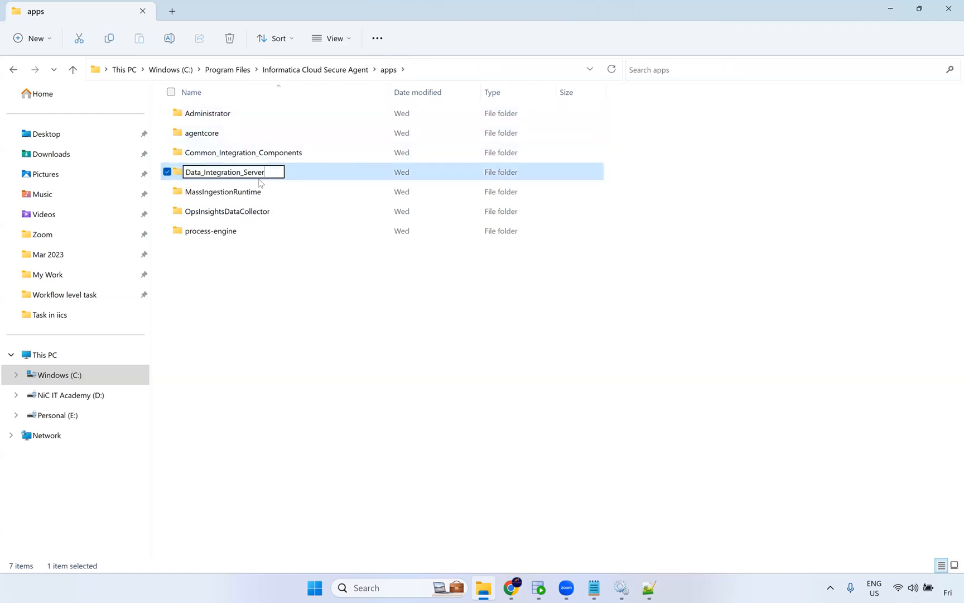
{"action": "left_click", "coordinate": [262, 196]}
{"action": "left_click", "coordinate": [262, 210]}
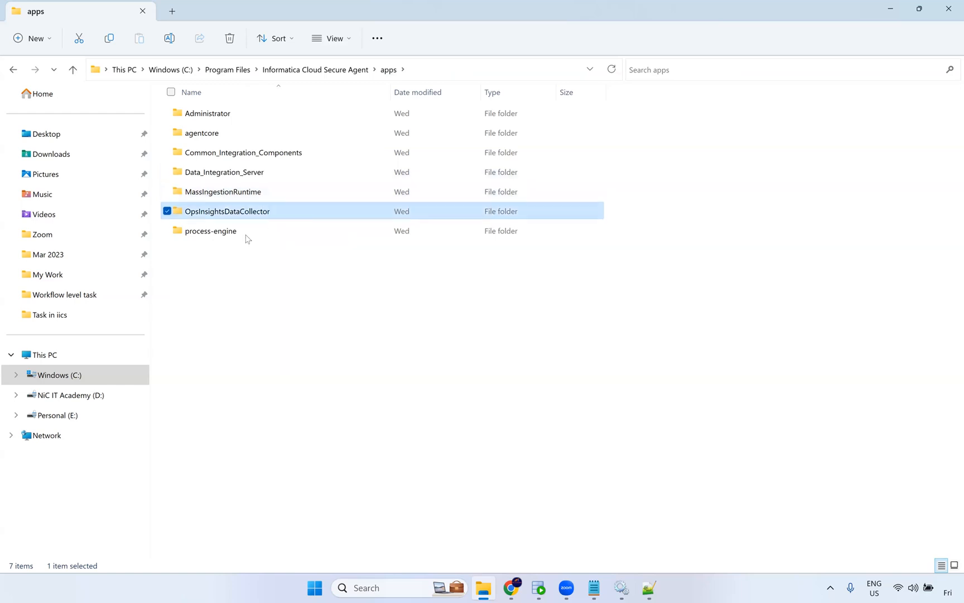
{"action": "left_click", "coordinate": [246, 234]}
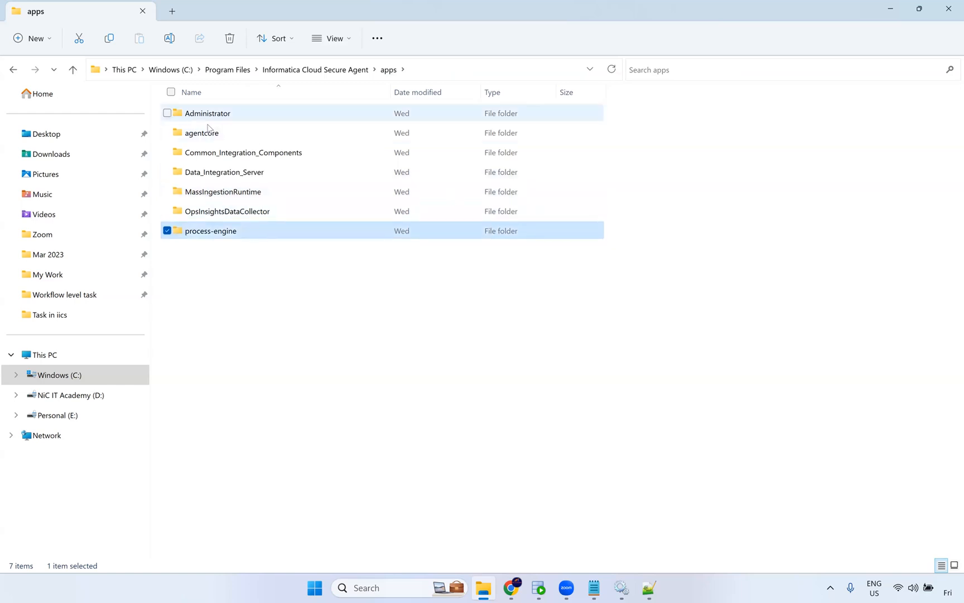
Compare the agent service versions on the Administrator page in the browser, then select Data_Integration_Server in File Explorer.
{"action": "mouse_move", "coordinate": [510, 590]}
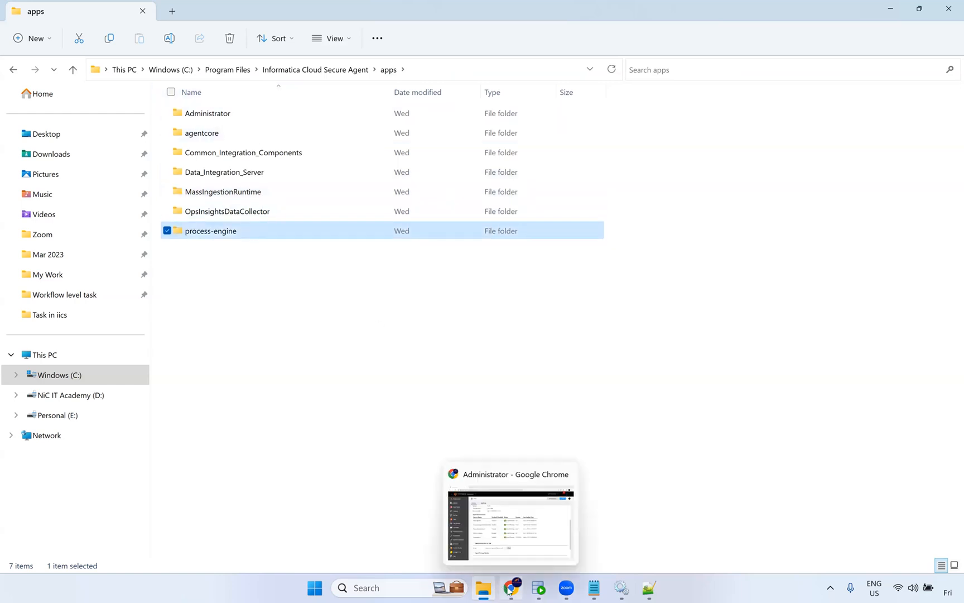
{"action": "left_click", "coordinate": [526, 537]}
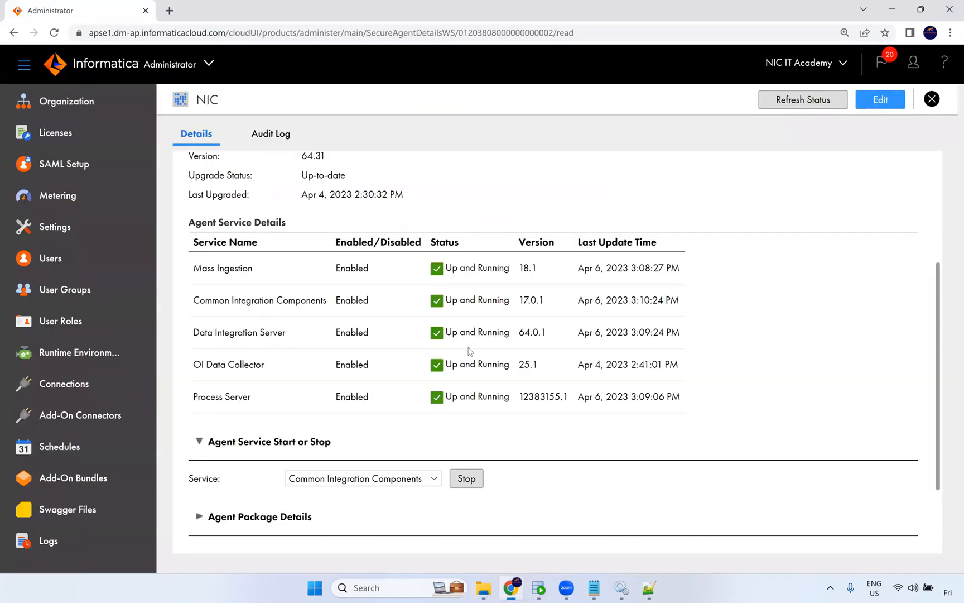
{"action": "key", "text": "alt+Tab"}
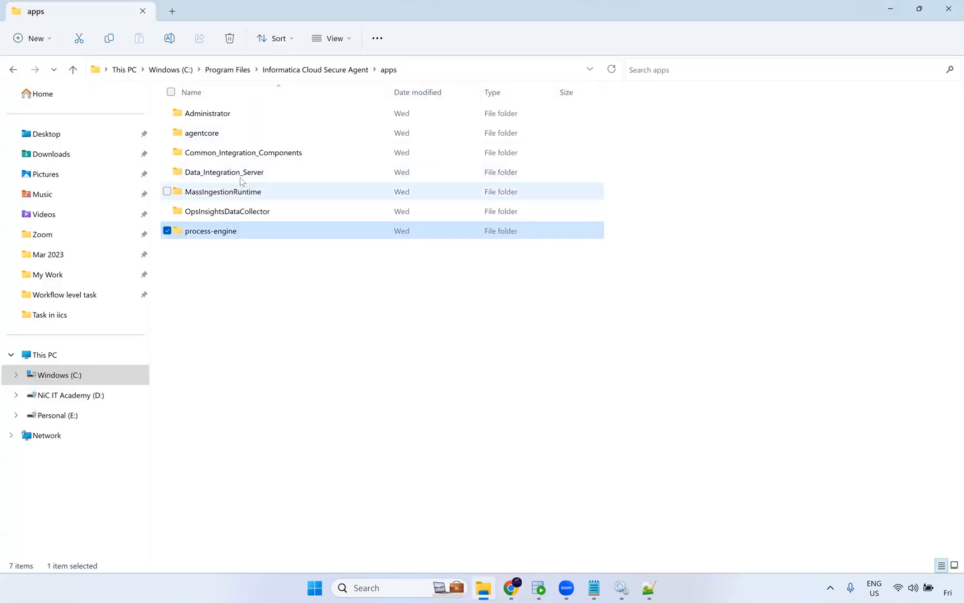
{"action": "left_click", "coordinate": [214, 175]}
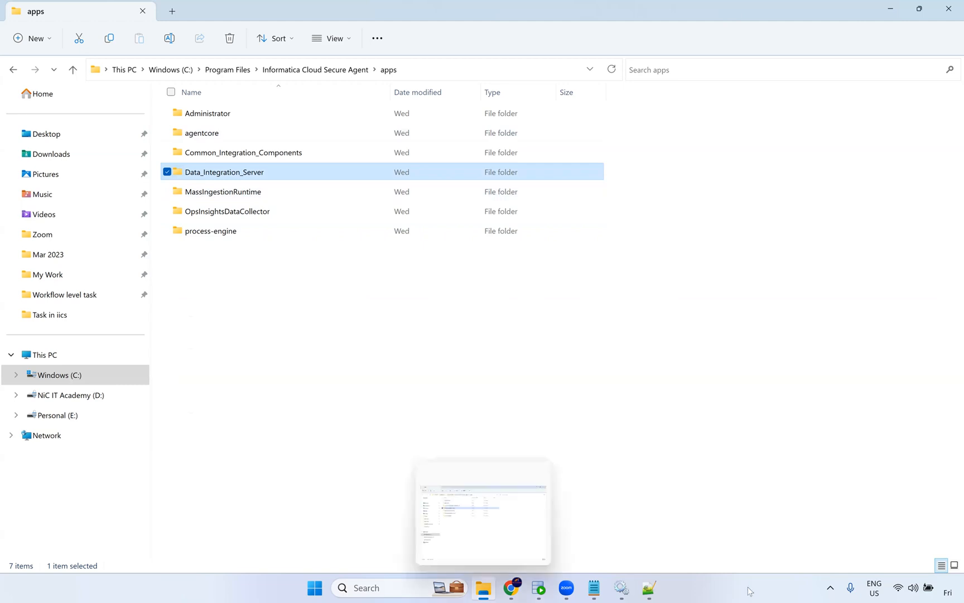
Open the Windows Services window and close it again.
{"action": "left_click", "coordinate": [629, 588]}
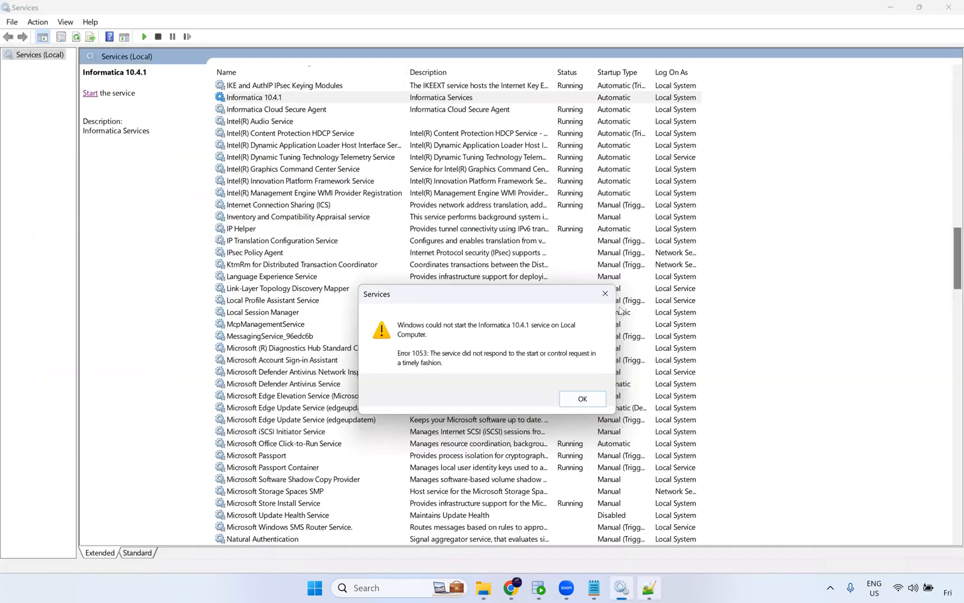
{"action": "left_click", "coordinate": [951, 5]}
{"action": "left_click", "coordinate": [280, 256]}
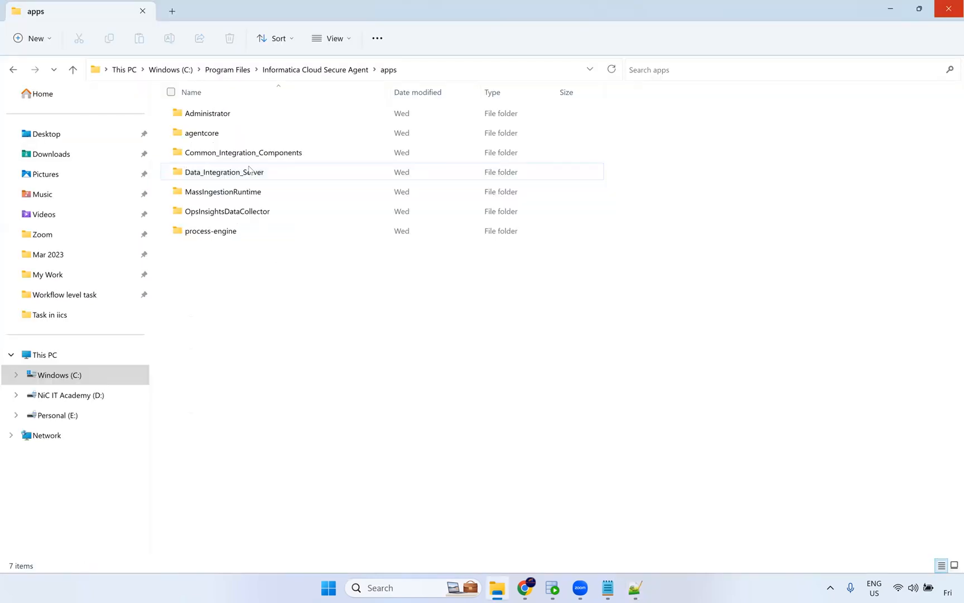
Switch to the Administrator page in the browser and open the Connections list.
{"action": "left_click", "coordinate": [524, 588]}
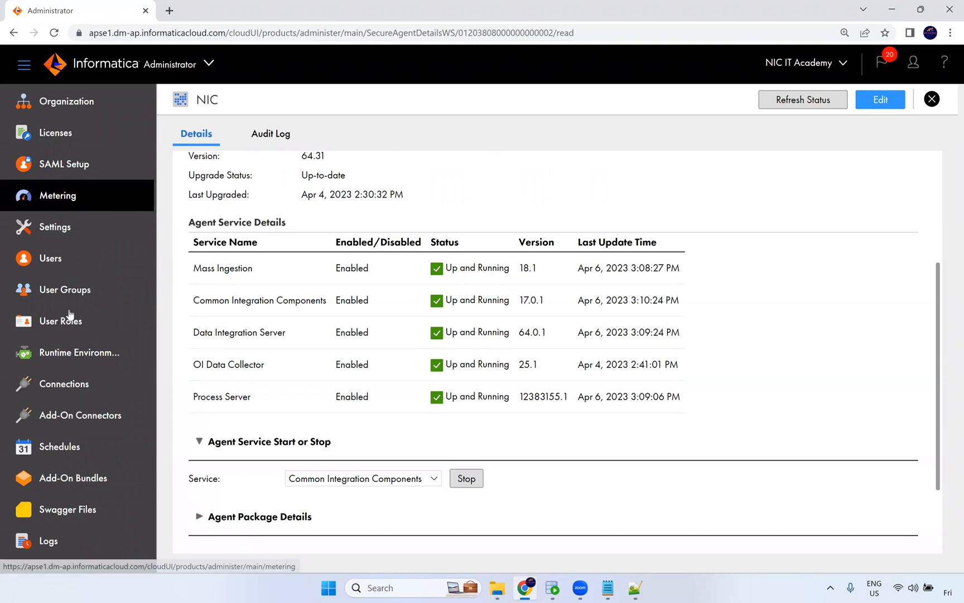
{"action": "left_click", "coordinate": [66, 383]}
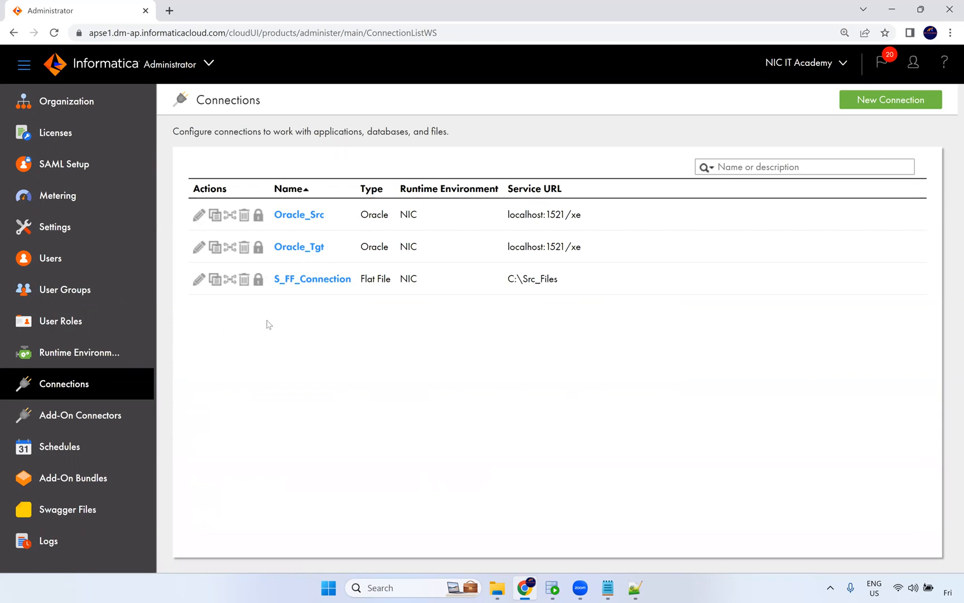
{"action": "left_click", "coordinate": [322, 283]}
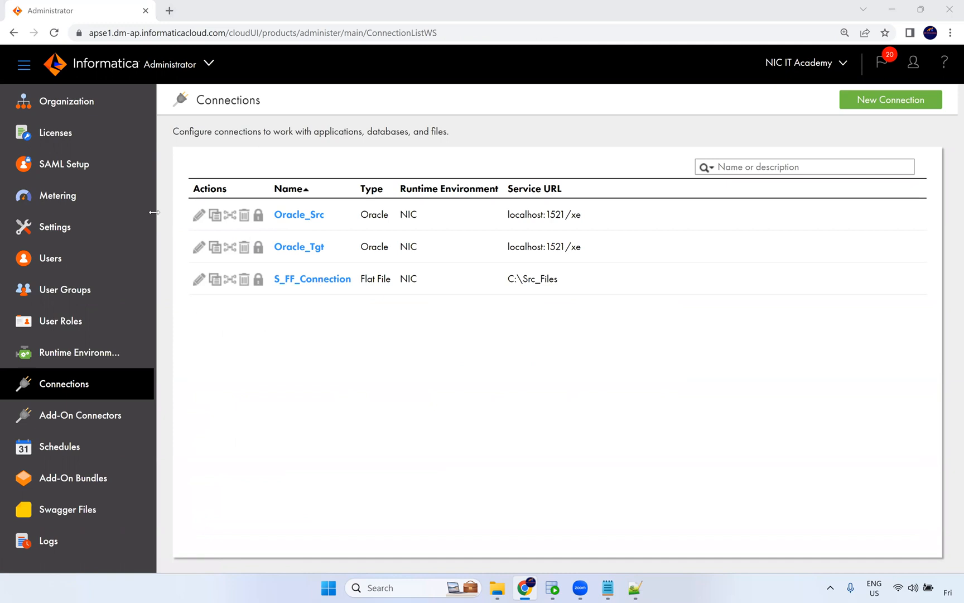
Switch from Administrator to the Data Integration service and open Explore.
{"action": "left_click", "coordinate": [178, 67]}
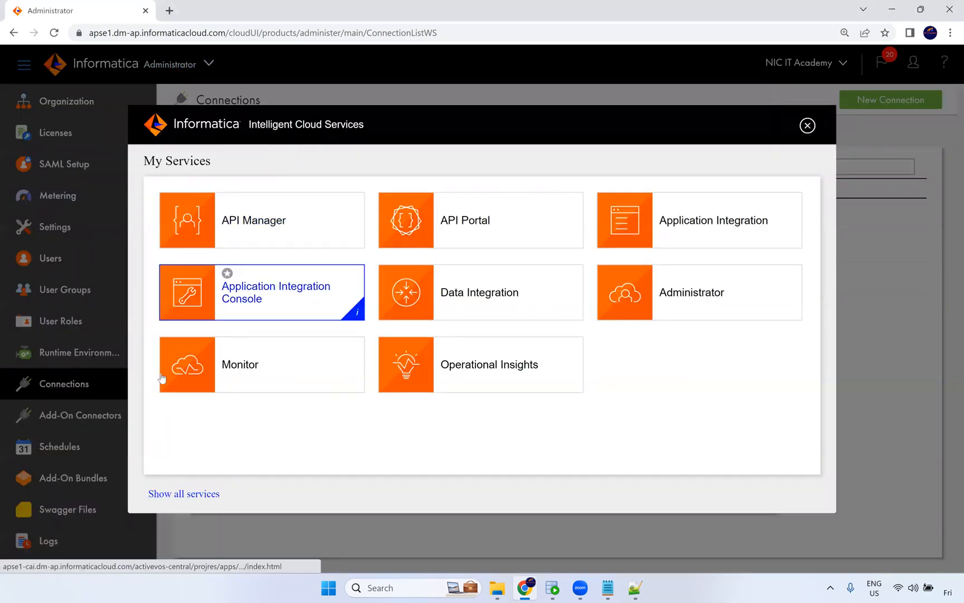
{"action": "left_click", "coordinate": [807, 126]}
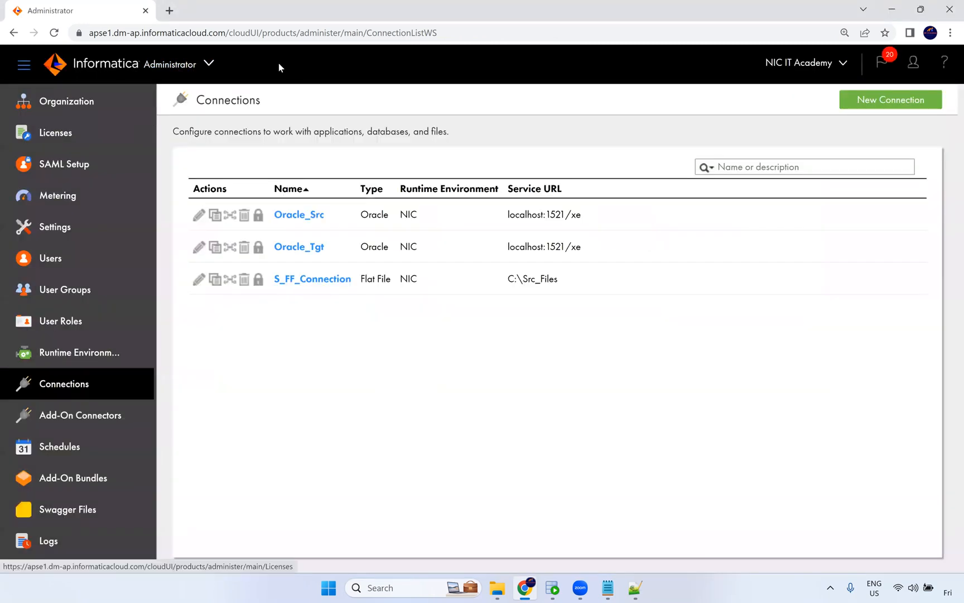
{"action": "left_click", "coordinate": [209, 63]}
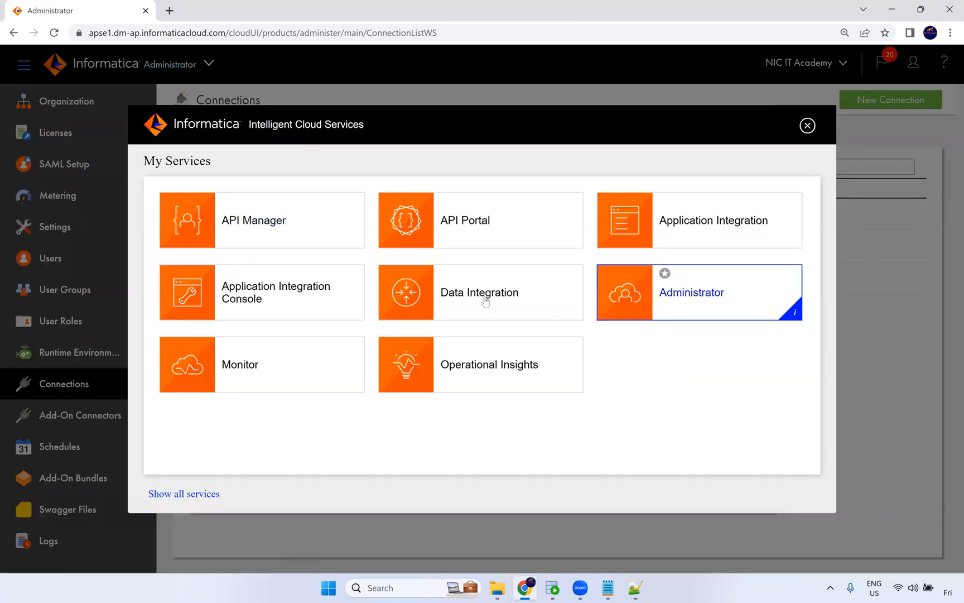
{"action": "left_click", "coordinate": [483, 299]}
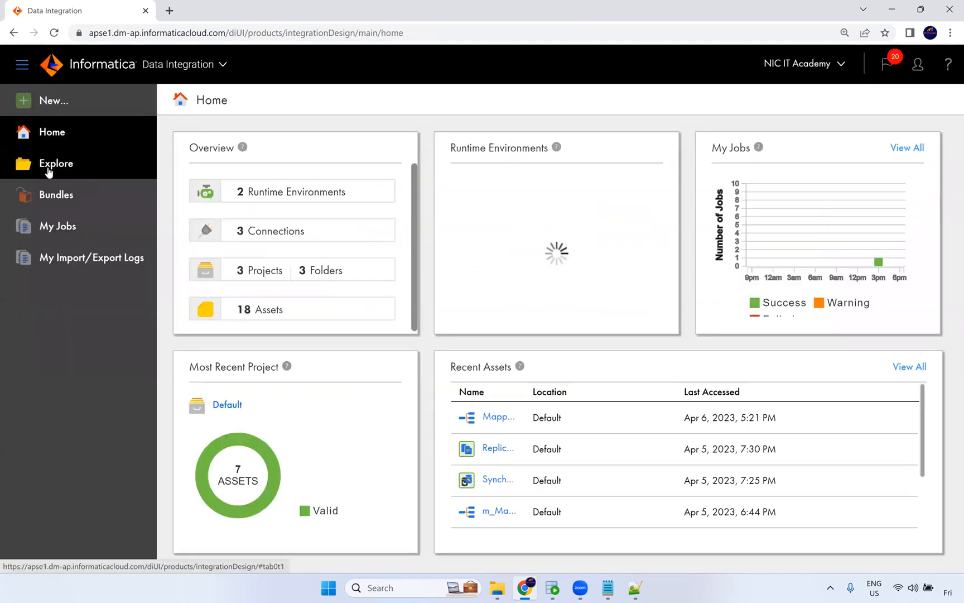
{"action": "left_click", "coordinate": [49, 170]}
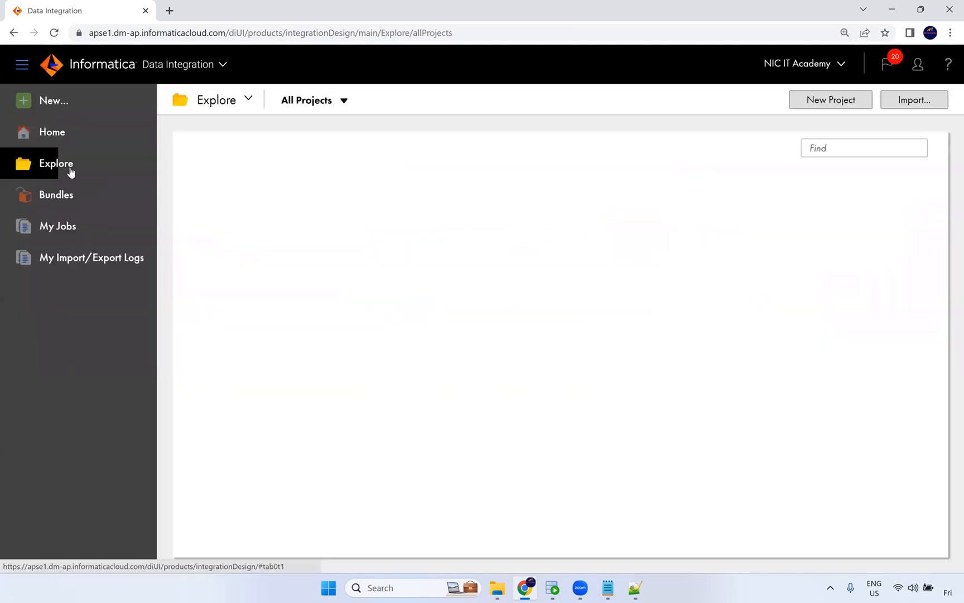
Browse the Dev folder of the NiC IT Academy project, then open the Default project in Explore.
{"action": "left_click", "coordinate": [266, 262]}
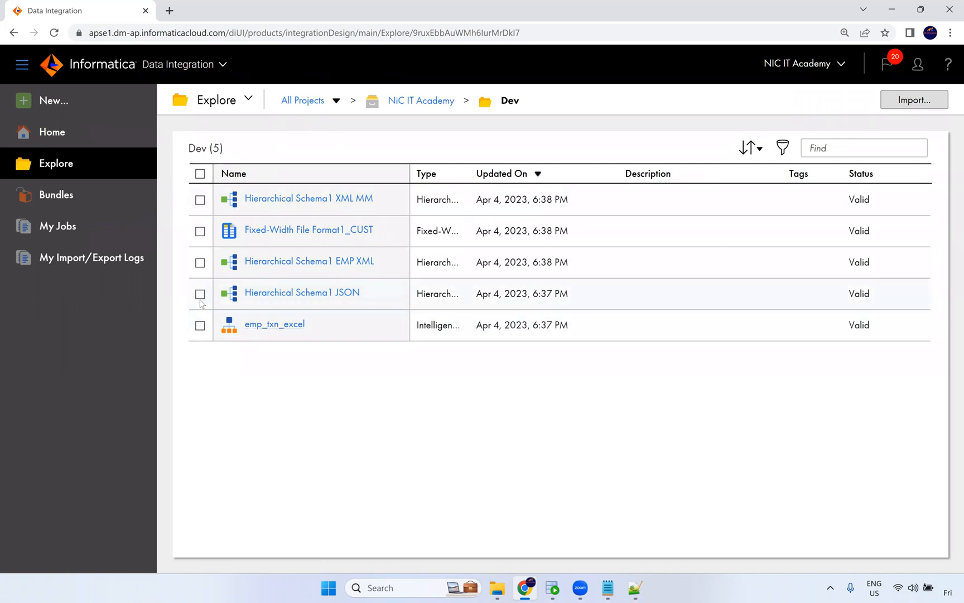
{"action": "left_click", "coordinate": [303, 103]}
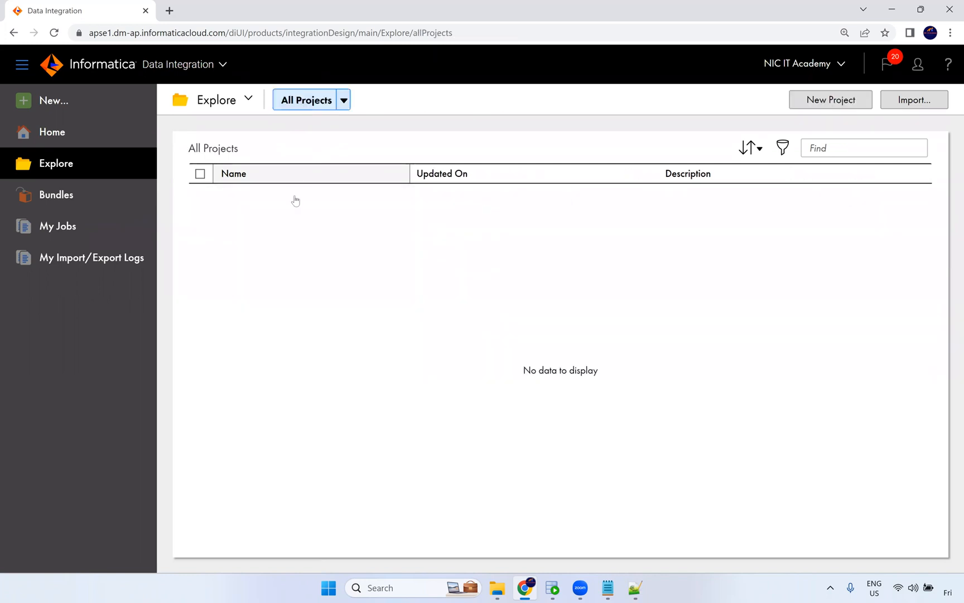
{"action": "left_click", "coordinate": [257, 229]}
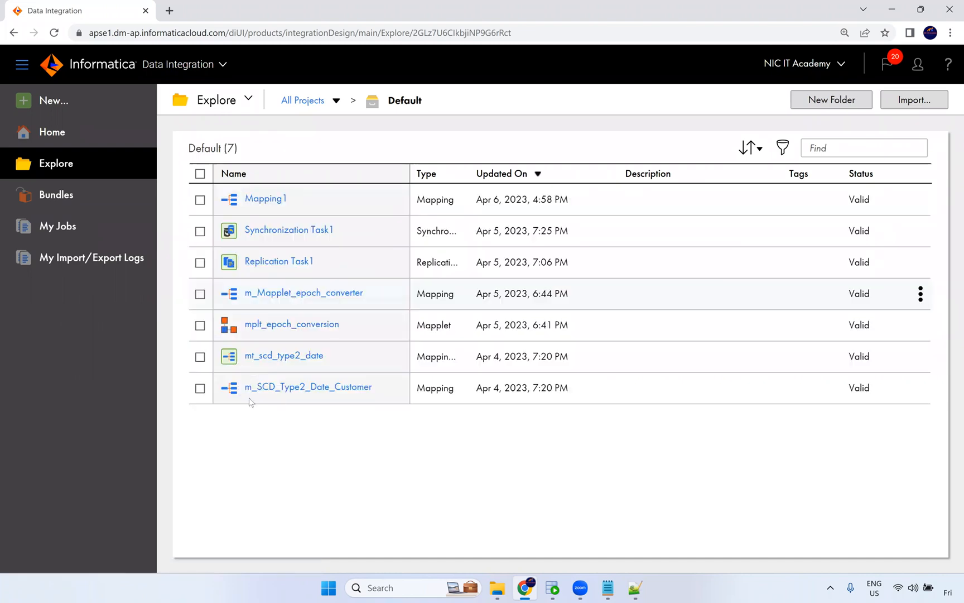
Select the mt_scd_type2_date and m_SCD_Type2_Date_Customer assets to view their actions, then clear the selection.
{"action": "left_click", "coordinate": [273, 396]}
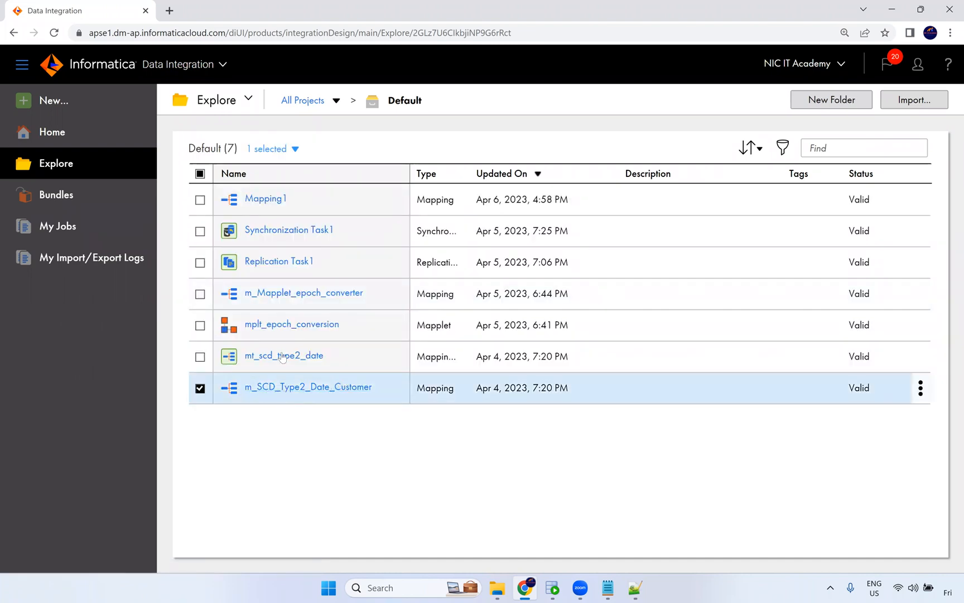
{"action": "left_click", "coordinate": [200, 357]}
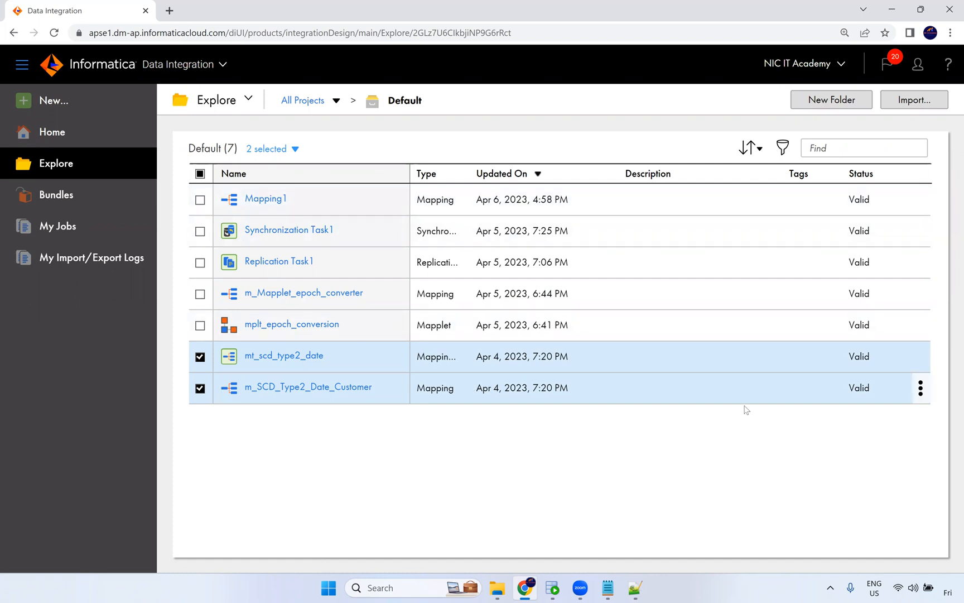
{"action": "left_click", "coordinate": [921, 391]}
{"action": "left_click", "coordinate": [199, 356]}
{"action": "left_click", "coordinate": [199, 388]}
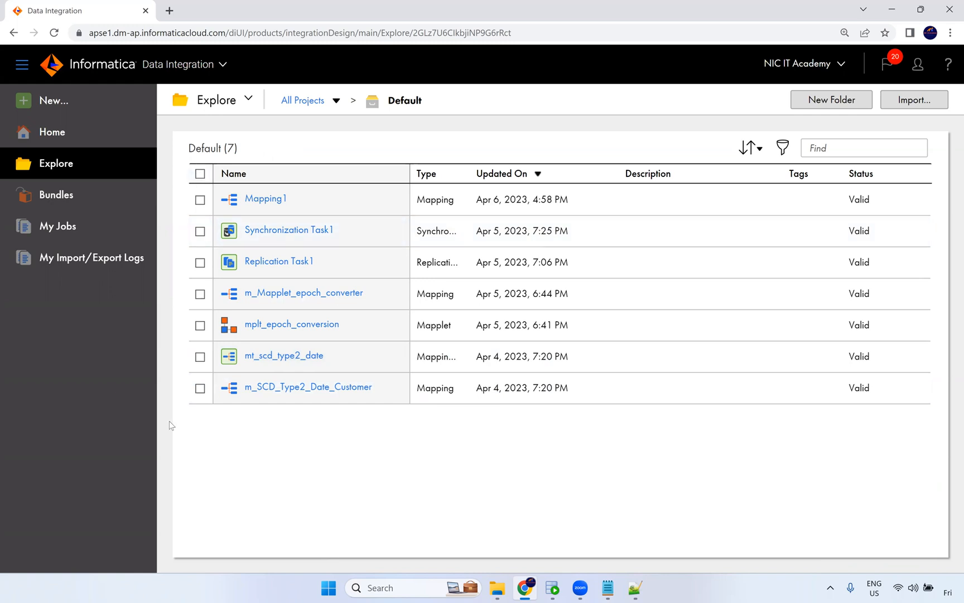
Return to All Projects, select and deselect the Default project, then switch to the Administrator service.
{"action": "left_click", "coordinate": [286, 101]}
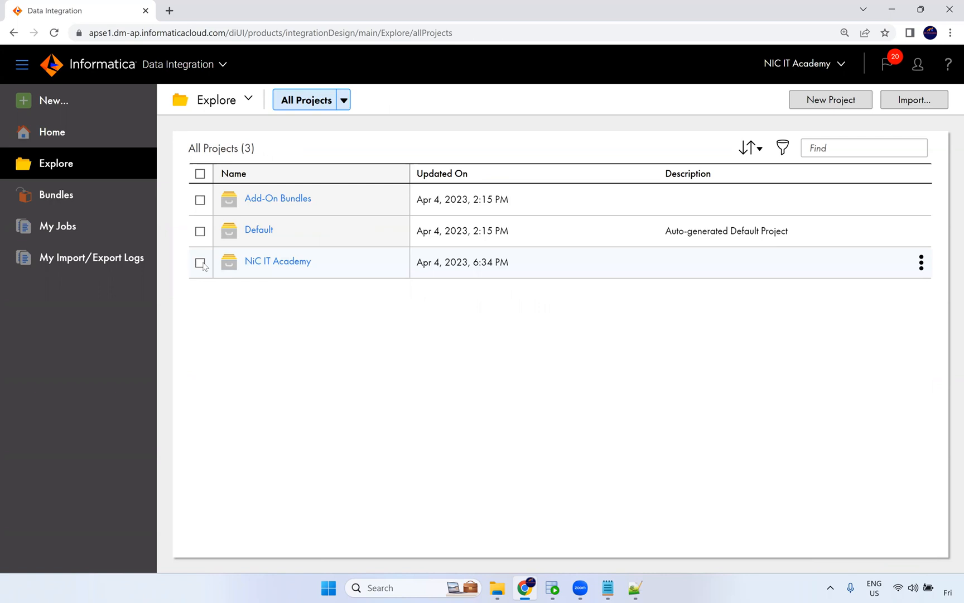
{"action": "left_click", "coordinate": [200, 231]}
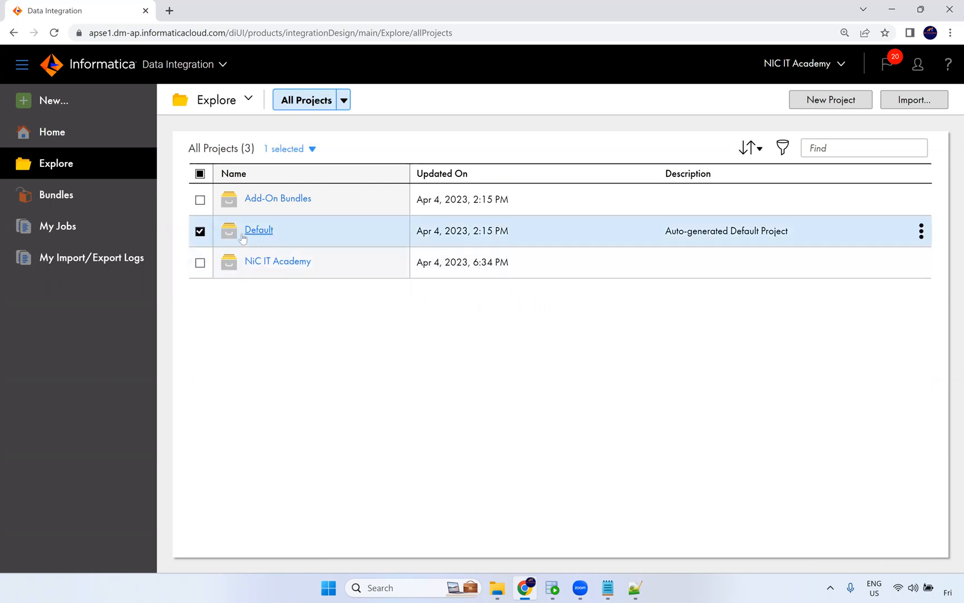
{"action": "left_click", "coordinate": [200, 231]}
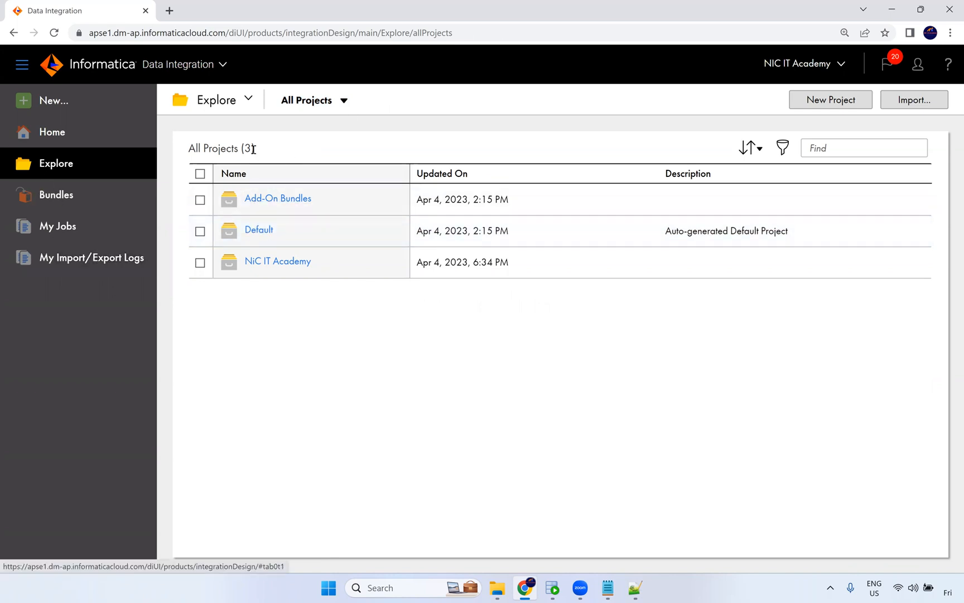
{"action": "left_click", "coordinate": [208, 69]}
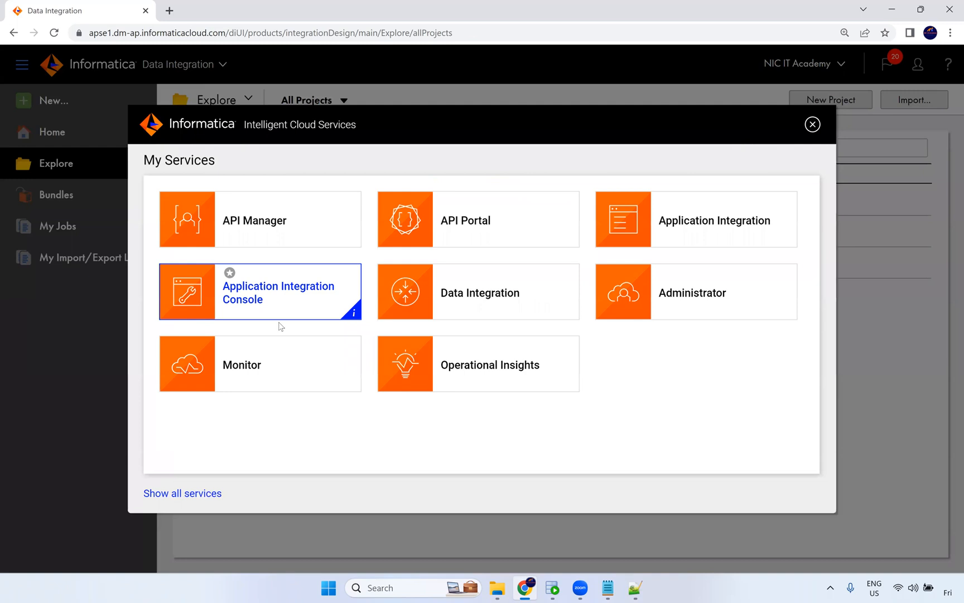
{"action": "left_click", "coordinate": [640, 304]}
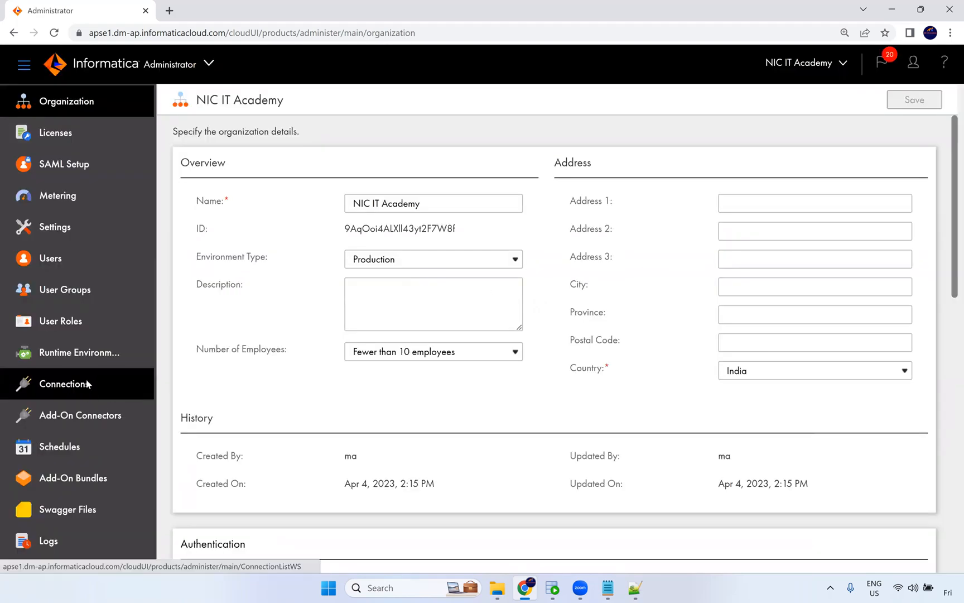
Open the Oracle_Src connection's details from the Connections list and close them.
{"action": "left_click", "coordinate": [88, 382]}
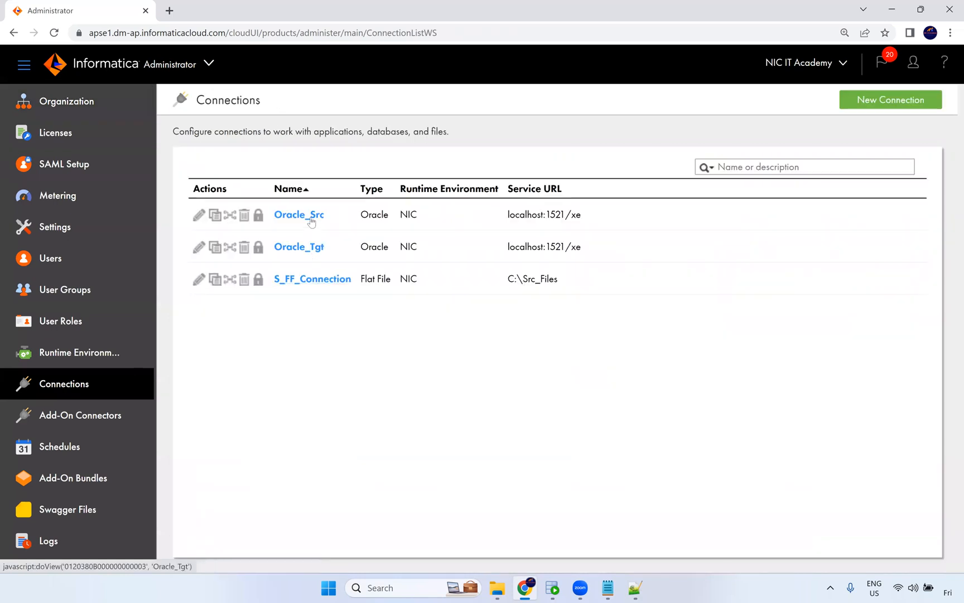
{"action": "left_click", "coordinate": [311, 217]}
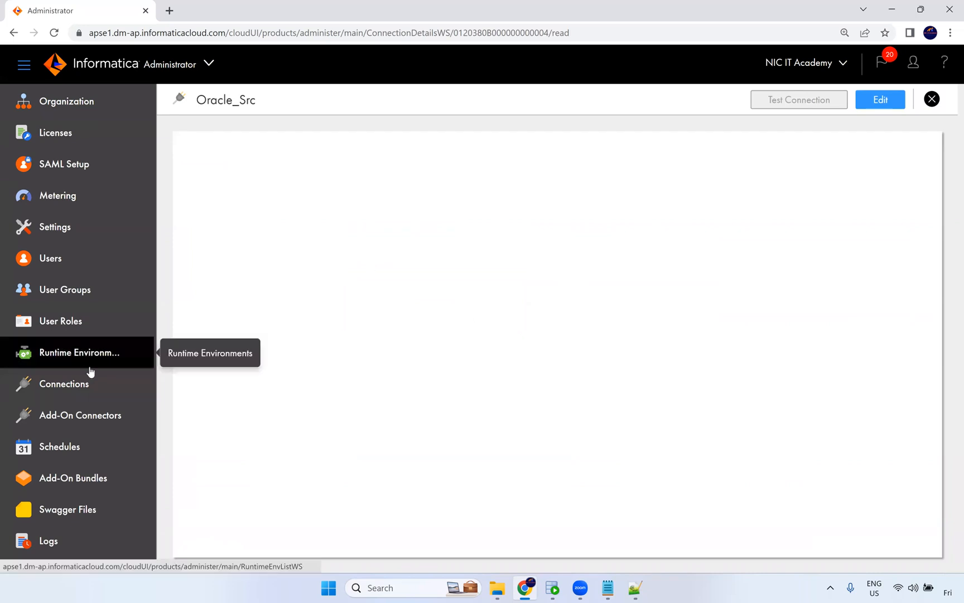
{"action": "left_click", "coordinate": [932, 99]}
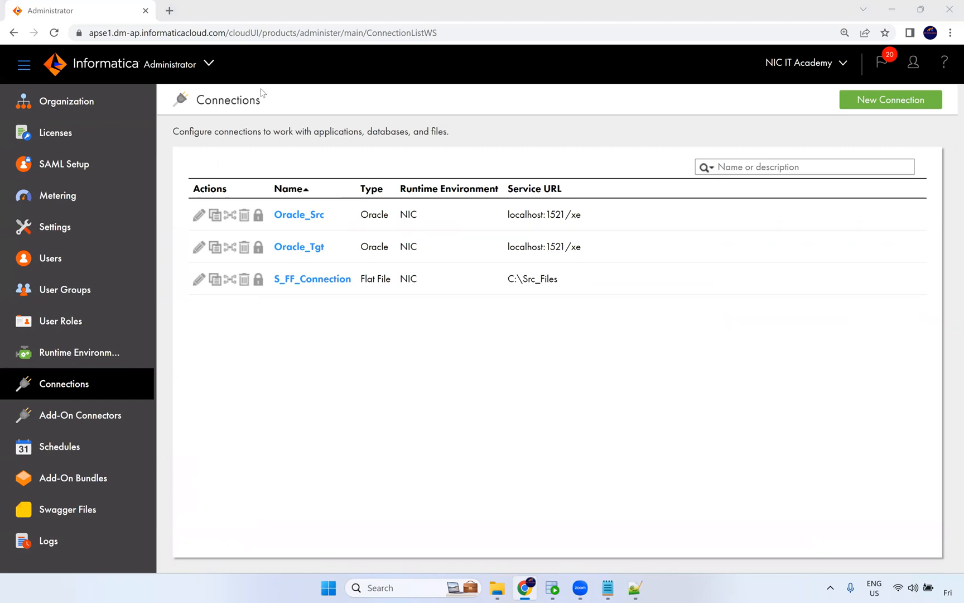
Open and dismiss the services list, then open the Runtime Environments page.
{"action": "left_click", "coordinate": [207, 65]}
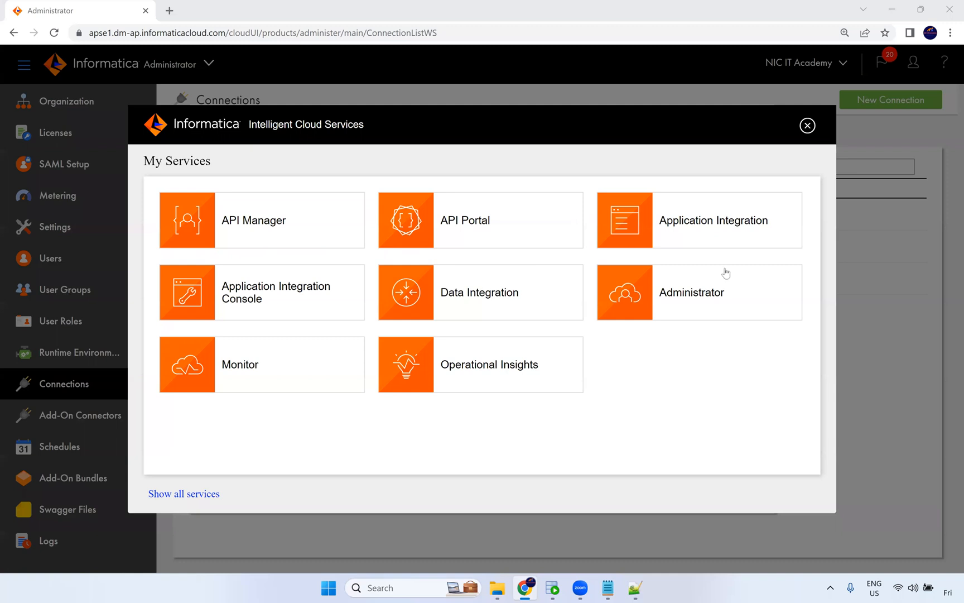
{"action": "left_click", "coordinate": [806, 126]}
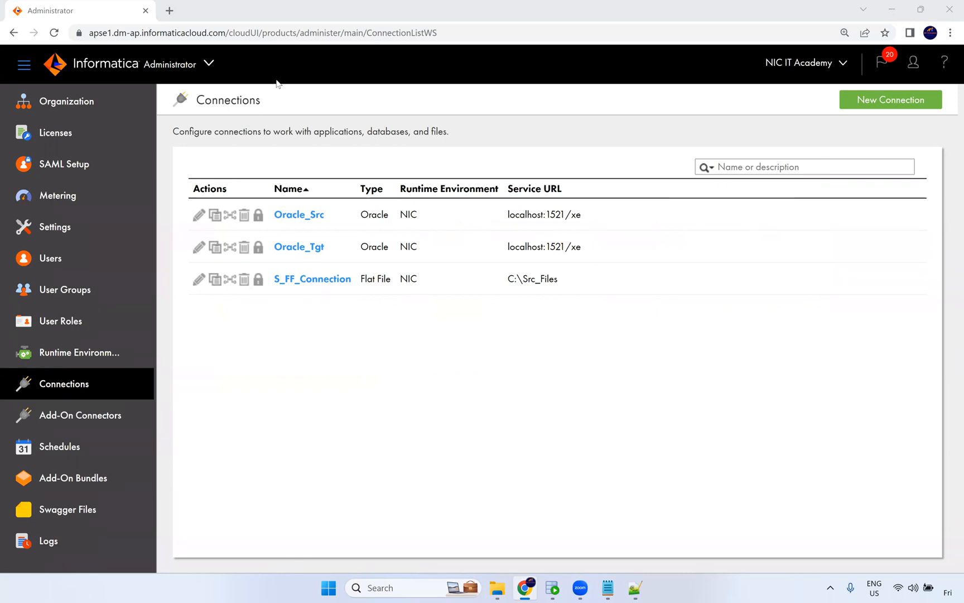
{"action": "left_click", "coordinate": [81, 360]}
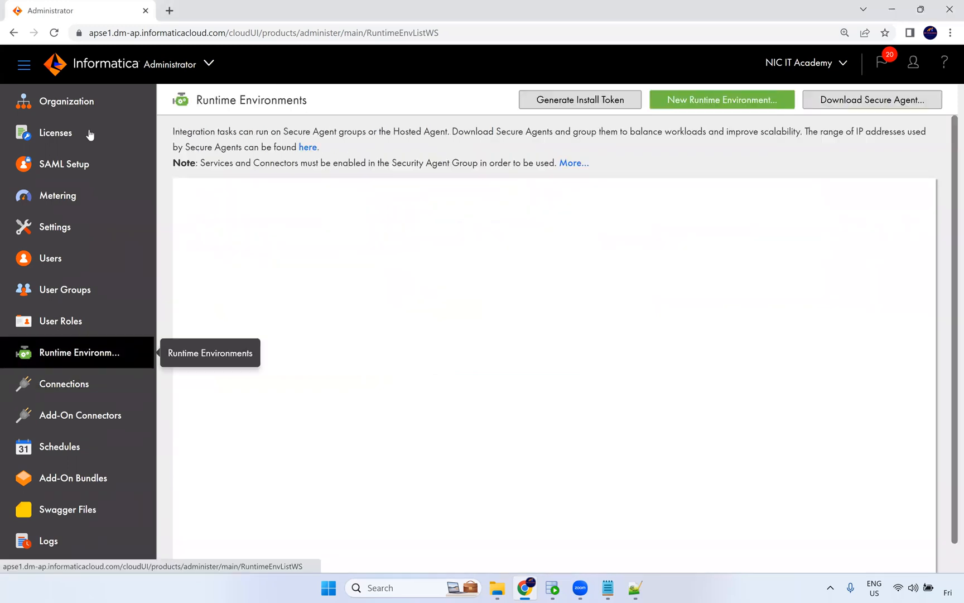
Switch to the Data Integration service and open Explore.
{"action": "left_click", "coordinate": [203, 70]}
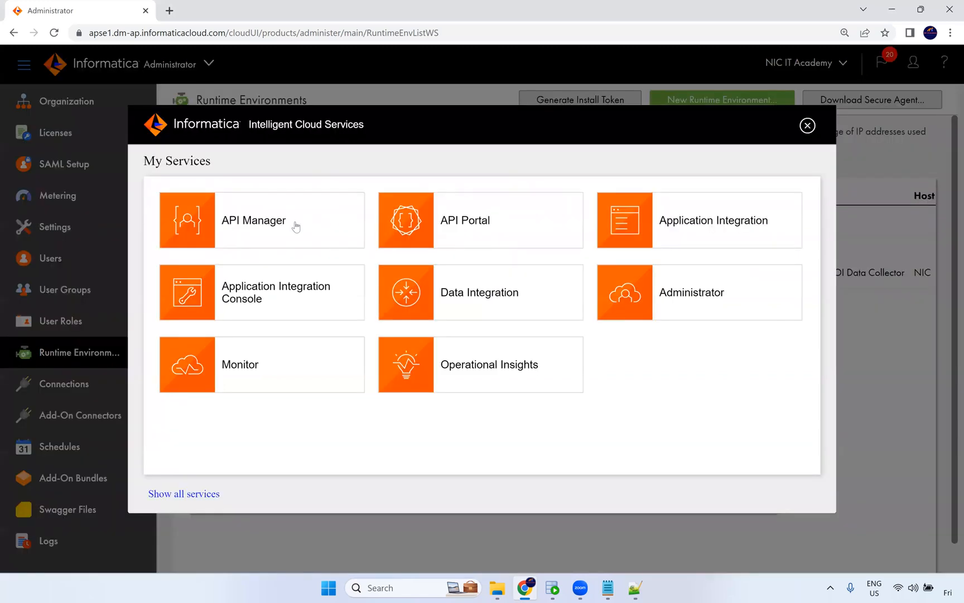
{"action": "left_click", "coordinate": [474, 317]}
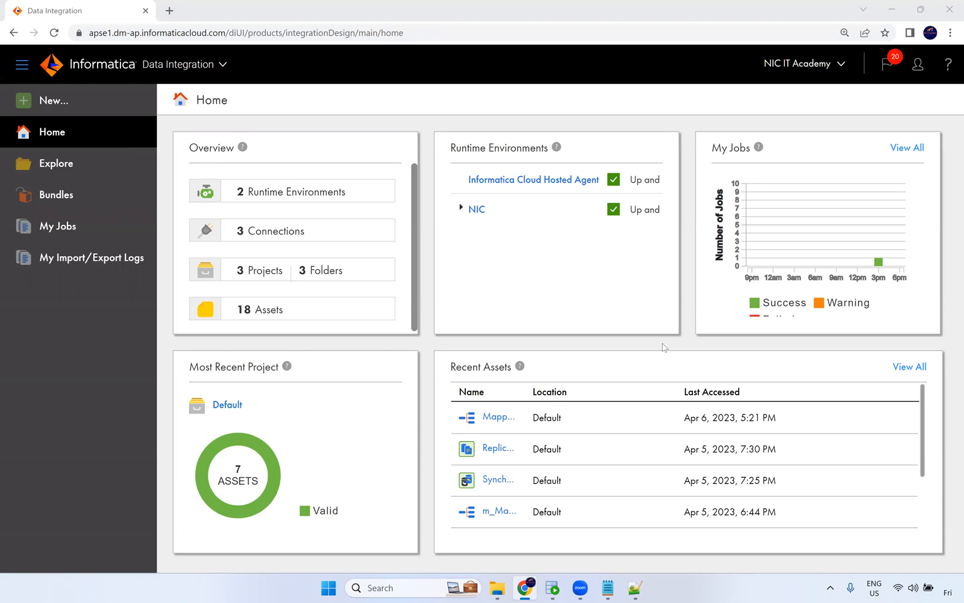
{"action": "left_click", "coordinate": [52, 164]}
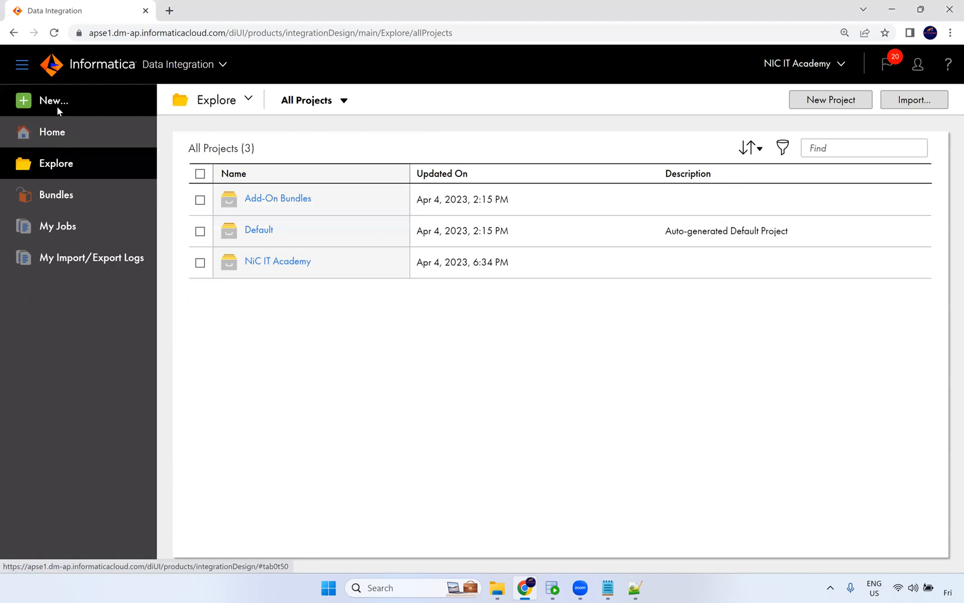
Create a new PowerCenter Task asset, highlighting its description about importing a PowerCenter workflow.
{"action": "left_click", "coordinate": [58, 106]}
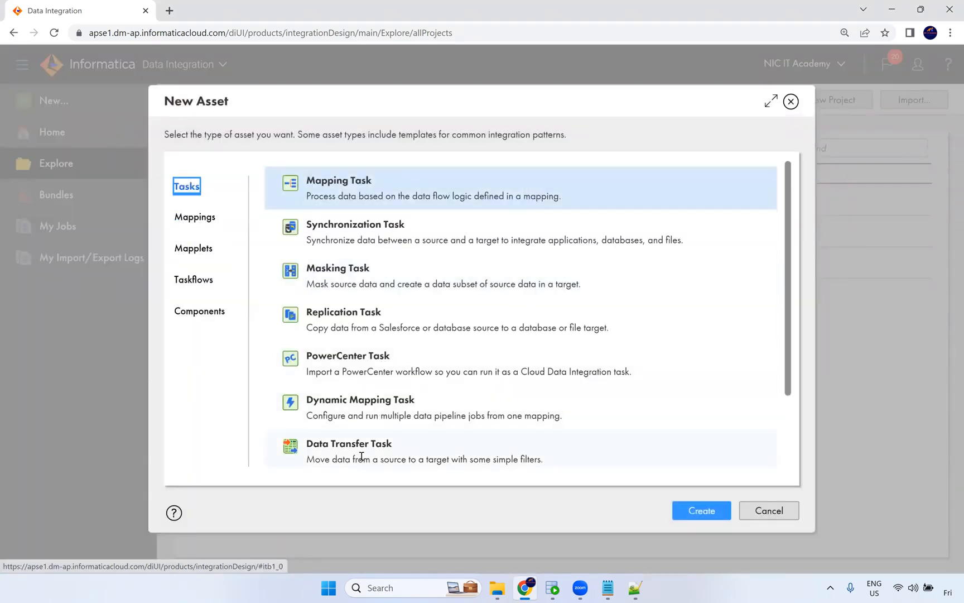
{"action": "left_click", "coordinate": [347, 360]}
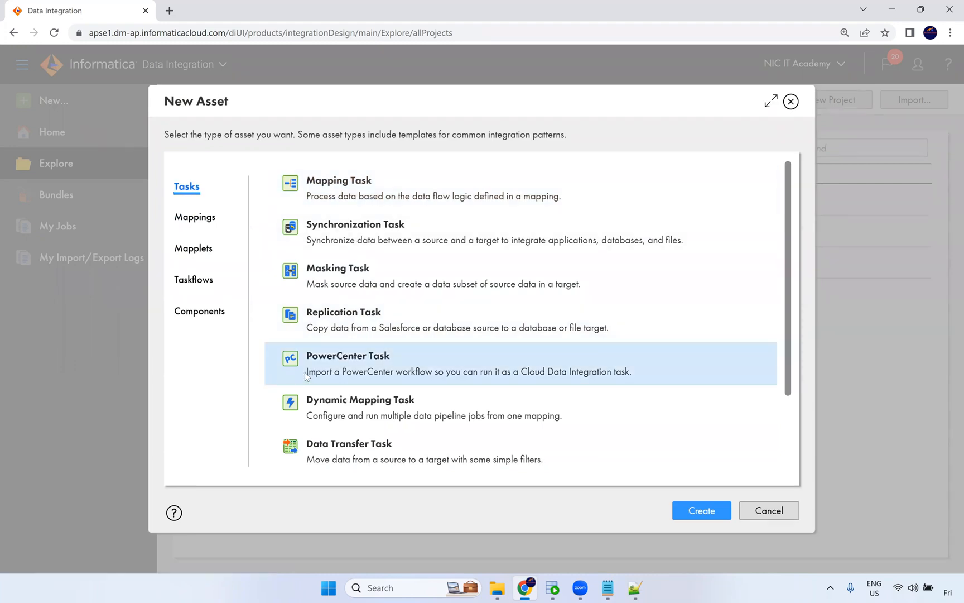
{"action": "left_click_drag", "start_coordinate": [335, 373], "coordinate": [426, 374]}
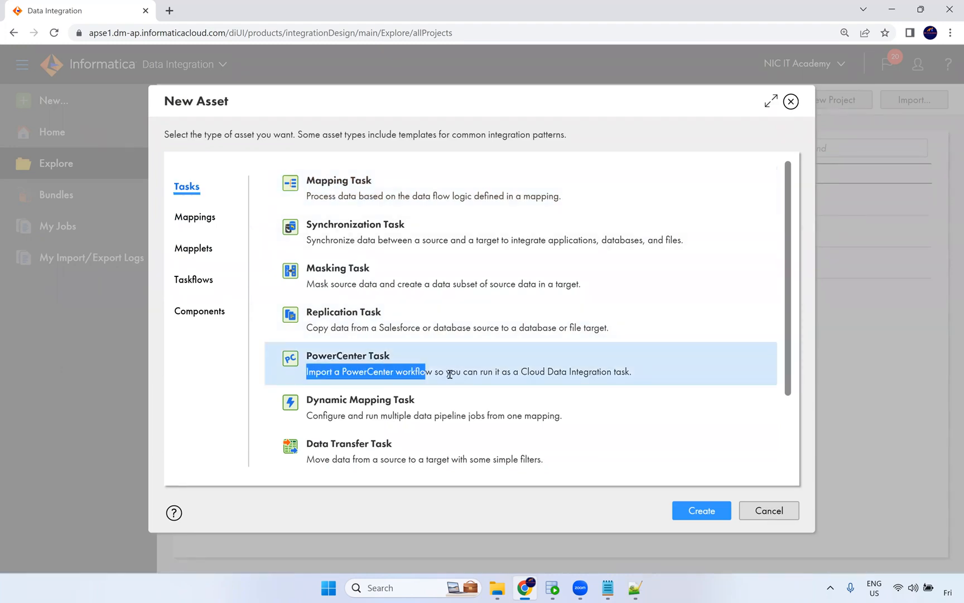
{"action": "left_click_drag", "start_coordinate": [520, 371], "coordinate": [693, 500]}
{"action": "left_click", "coordinate": [714, 516]}
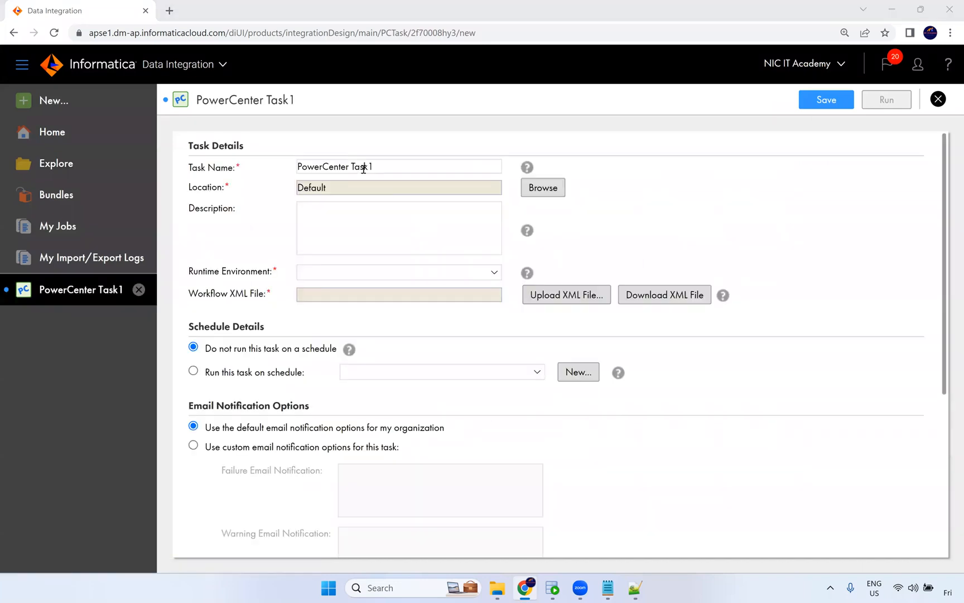
Set the runtime environment to NIC and upload wf_Expression_Tranformation from the Task in iics folder as the workflow XML file.
{"action": "left_click", "coordinate": [344, 277]}
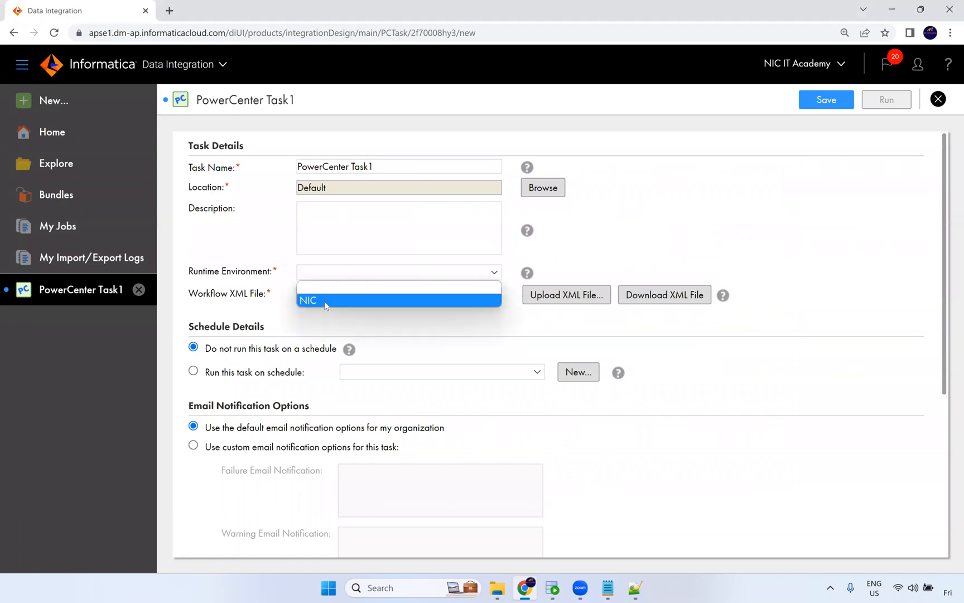
{"action": "left_click", "coordinate": [328, 299]}
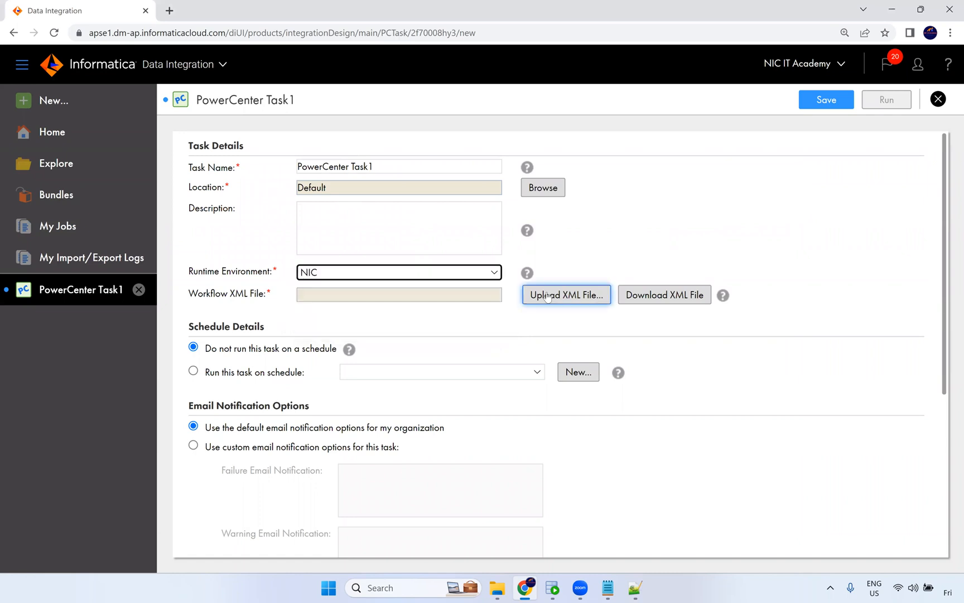
{"action": "left_click", "coordinate": [547, 295]}
{"action": "left_click", "coordinate": [446, 213]}
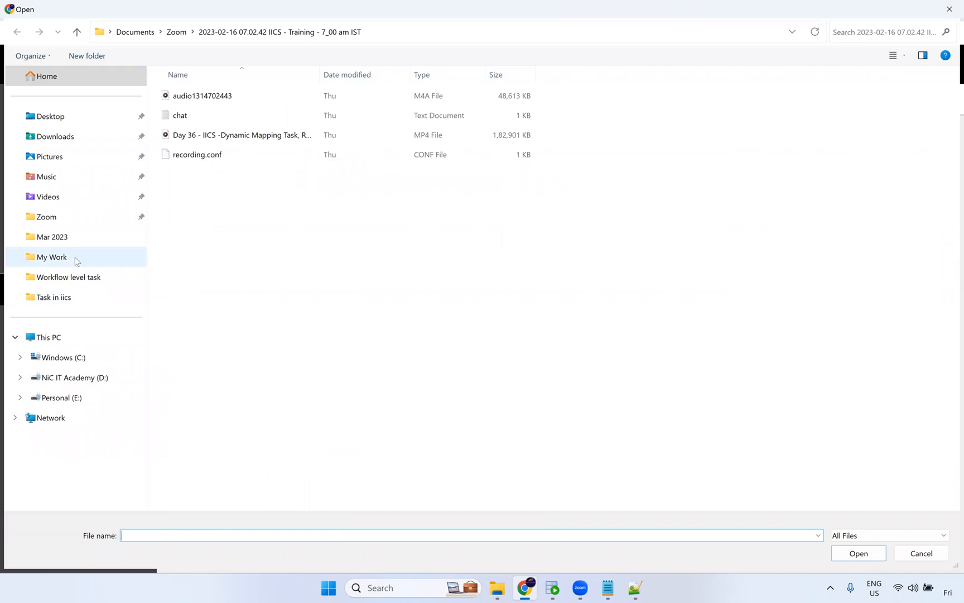
{"action": "left_click", "coordinate": [78, 299]}
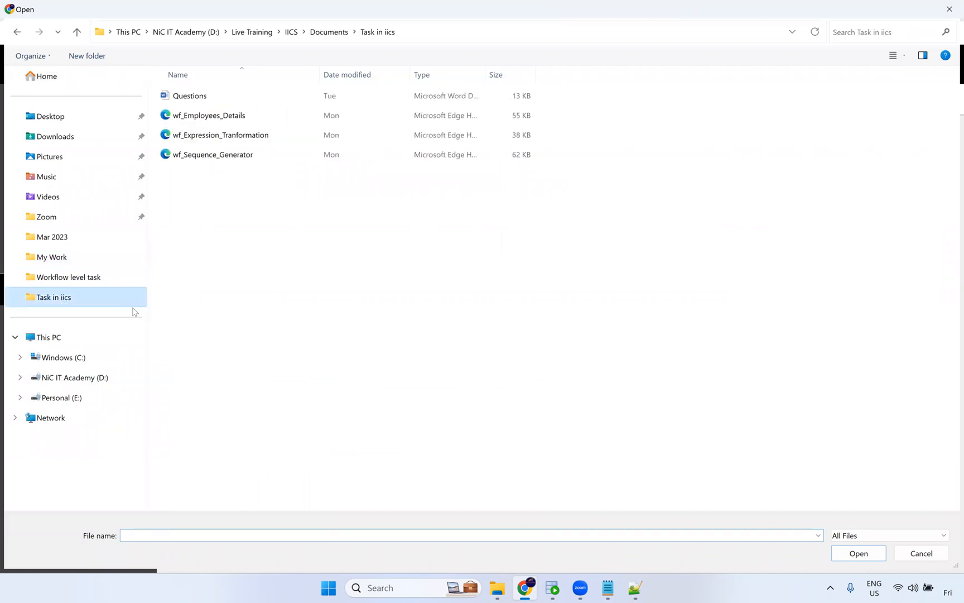
{"action": "left_click", "coordinate": [230, 135]}
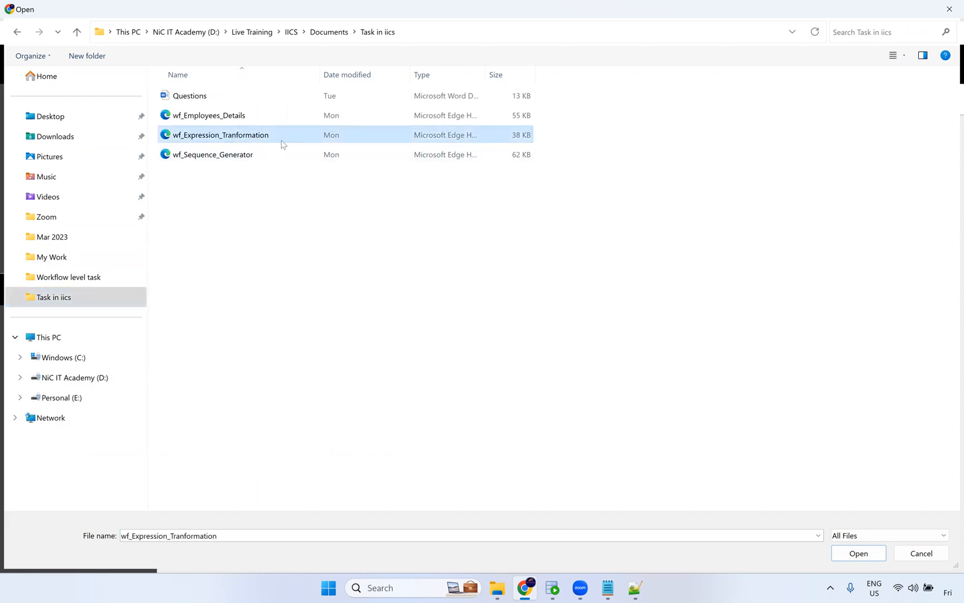
{"action": "left_click", "coordinate": [849, 551]}
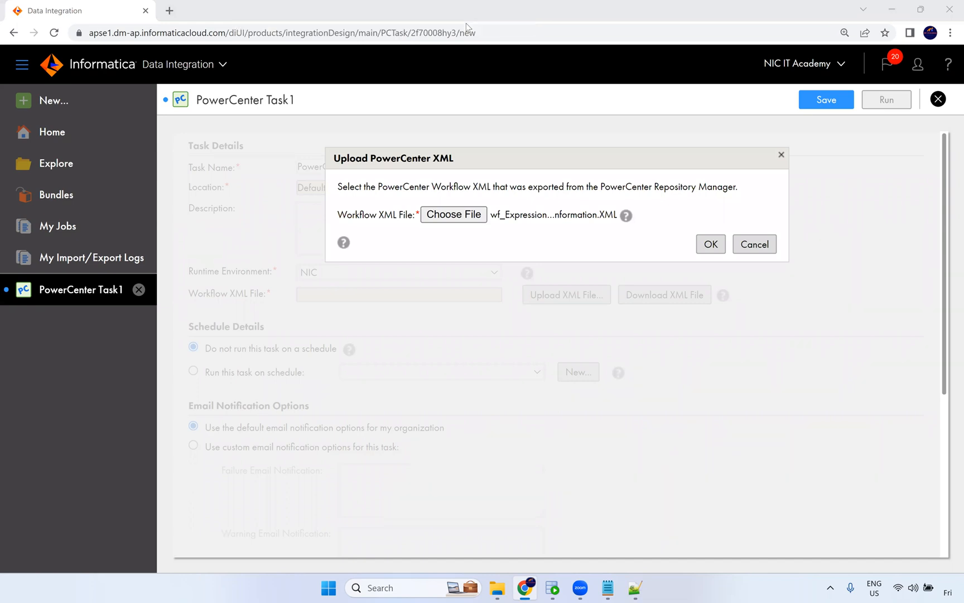
{"action": "left_click", "coordinate": [712, 251]}
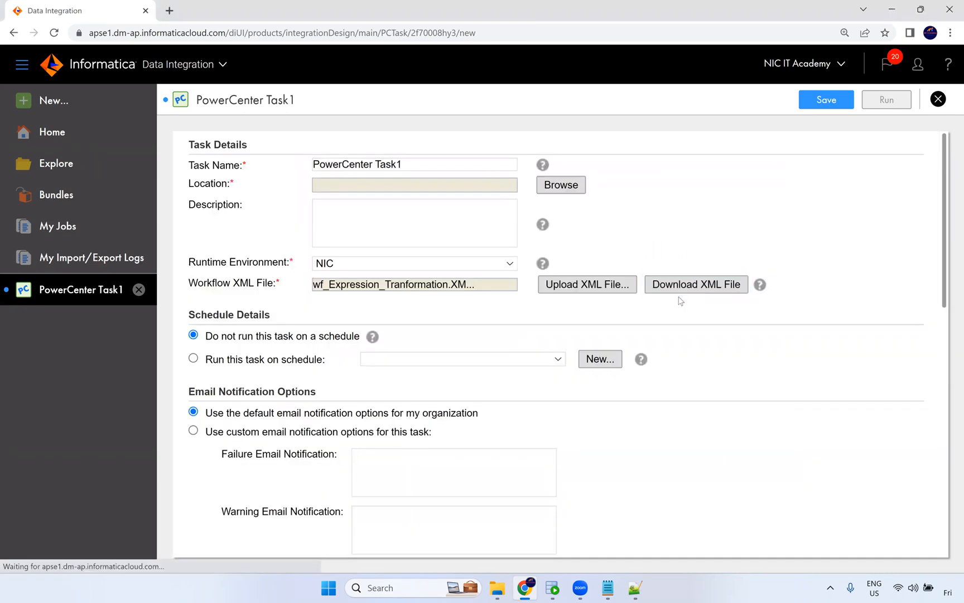
Scroll through the task's schedule, email, parameter file and workflow XML connection and transformation details.
{"action": "scroll", "coordinate": [443, 331], "scroll_direction": "down", "scroll_amount": 2}
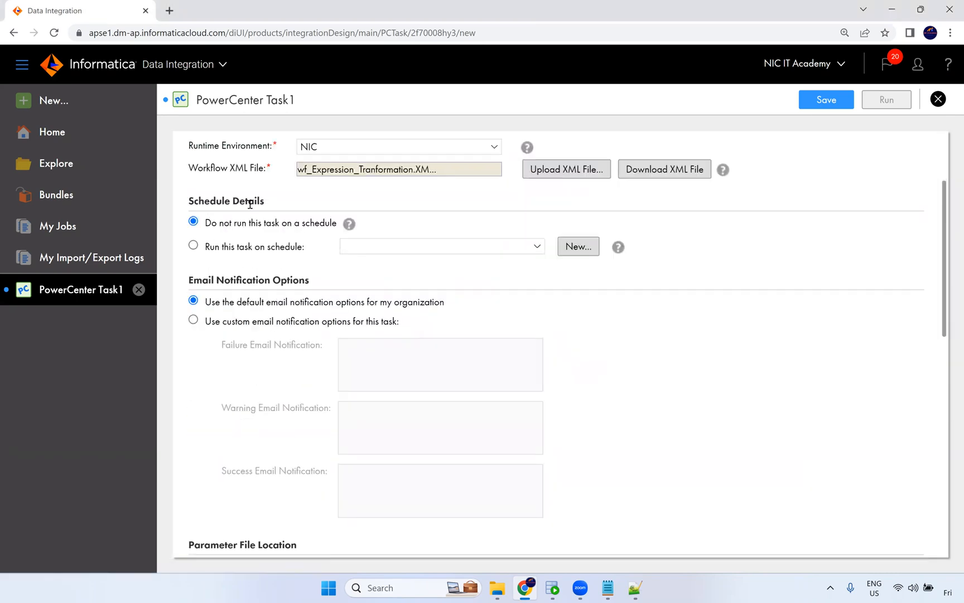
{"action": "left_click_drag", "start_coordinate": [194, 280], "coordinate": [297, 283]}
{"action": "scroll", "coordinate": [329, 351], "scroll_direction": "down", "scroll_amount": 3}
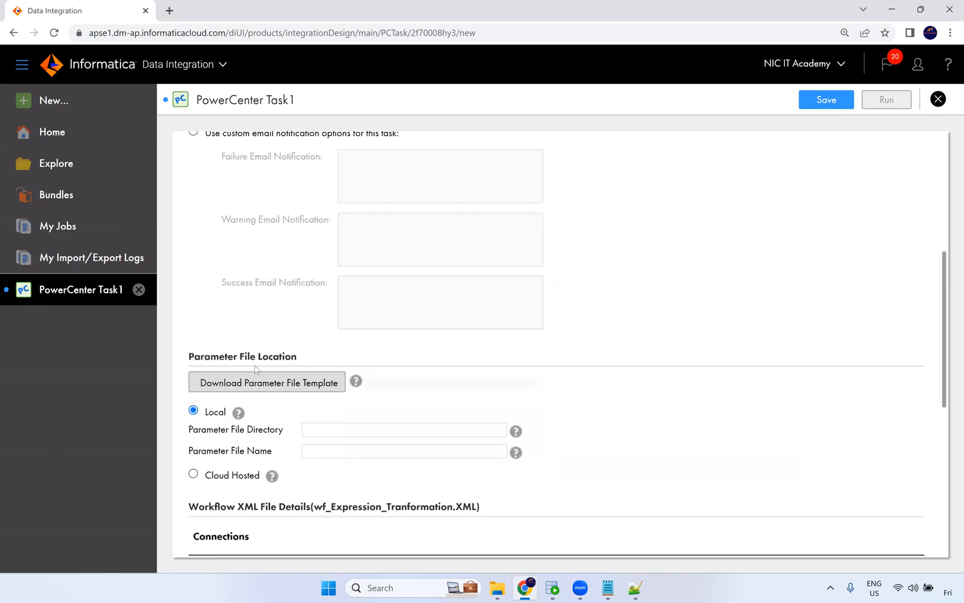
{"action": "mouse_move", "coordinate": [356, 381]}
{"action": "scroll", "coordinate": [362, 424], "scroll_direction": "down", "scroll_amount": 2}
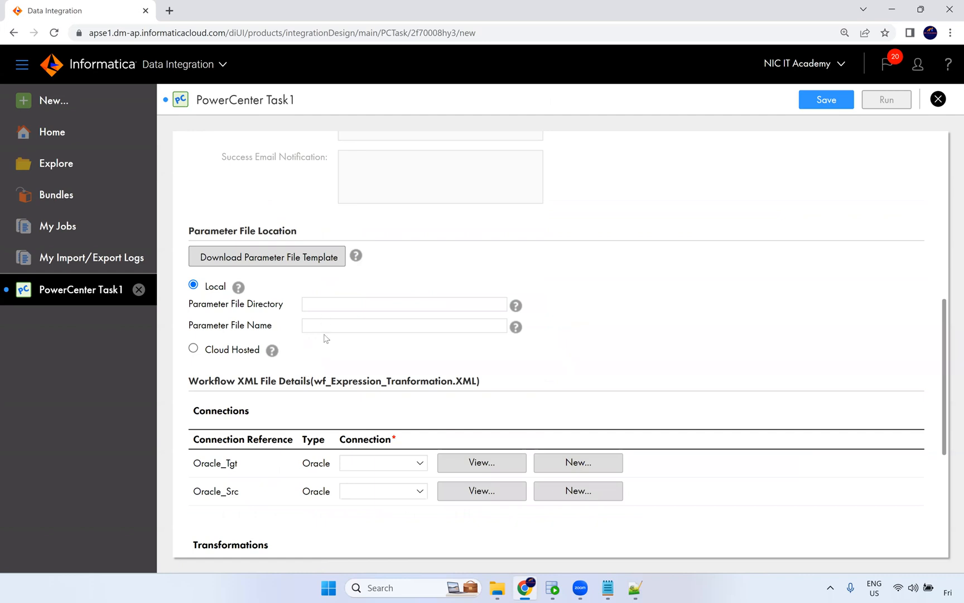
{"action": "scroll", "coordinate": [211, 344], "scroll_direction": "down", "scroll_amount": 1}
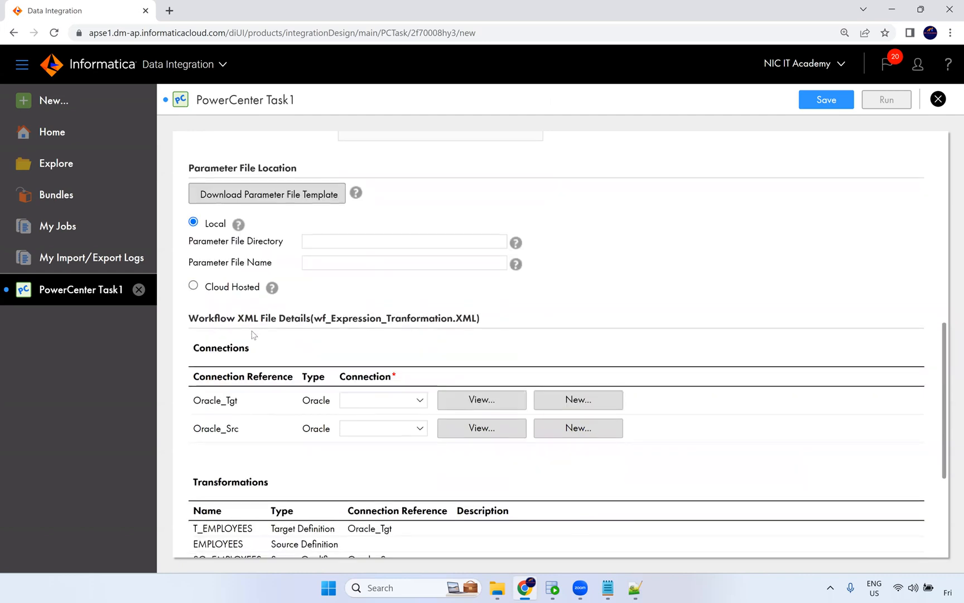
Assign the Oracle_Tgt connection to the Oracle_Tgt connection reference in the workflow connections.
{"action": "left_click_drag", "start_coordinate": [249, 348], "coordinate": [198, 346]}
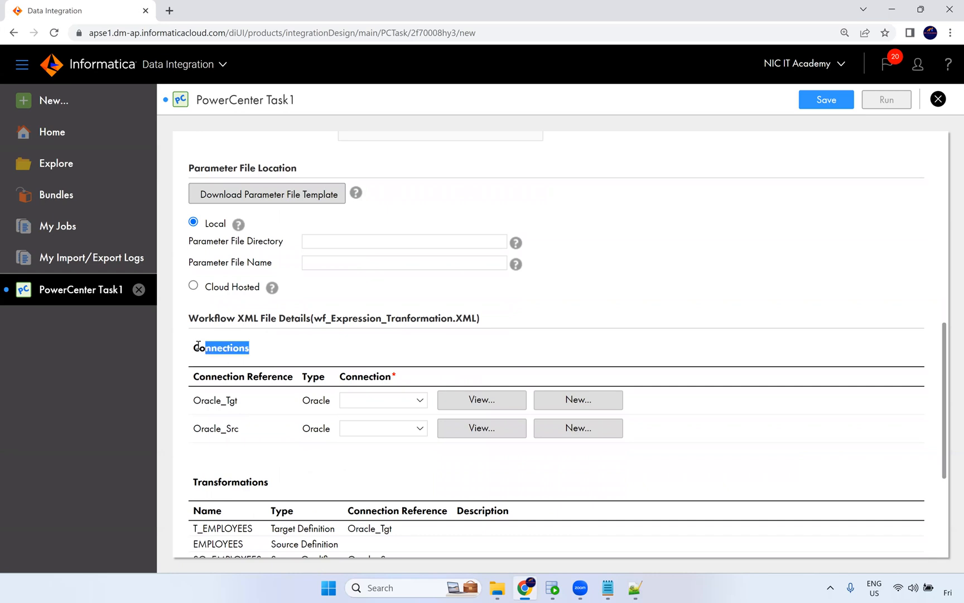
{"action": "left_click", "coordinate": [237, 403]}
{"action": "double_click", "coordinate": [199, 402]}
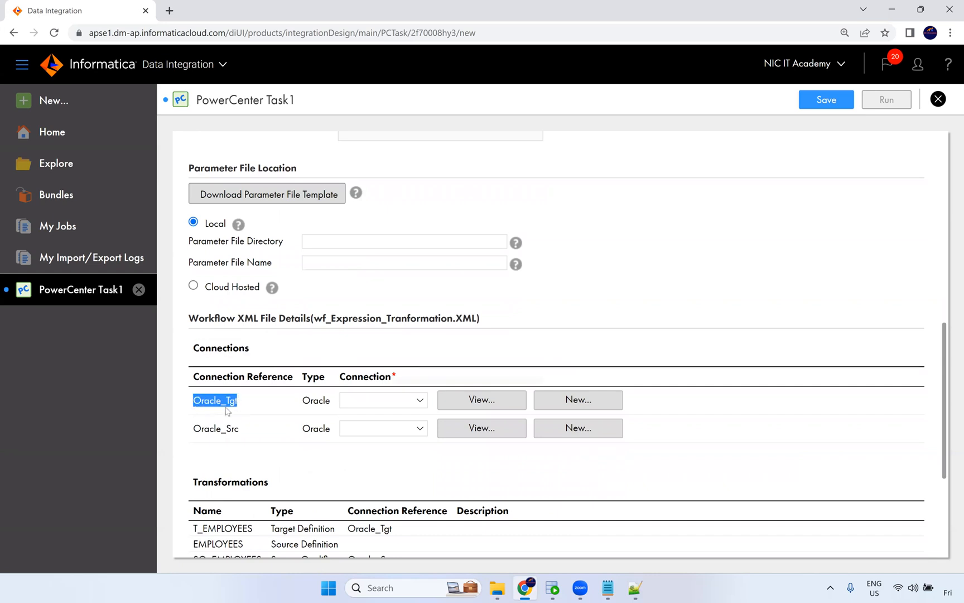
{"action": "left_click", "coordinate": [368, 407]}
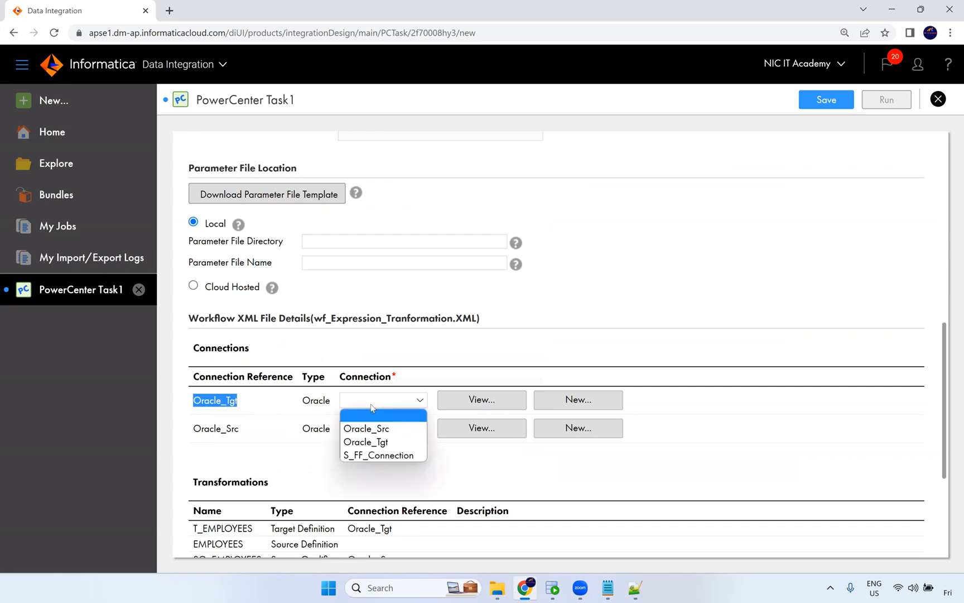
{"action": "left_click", "coordinate": [389, 443]}
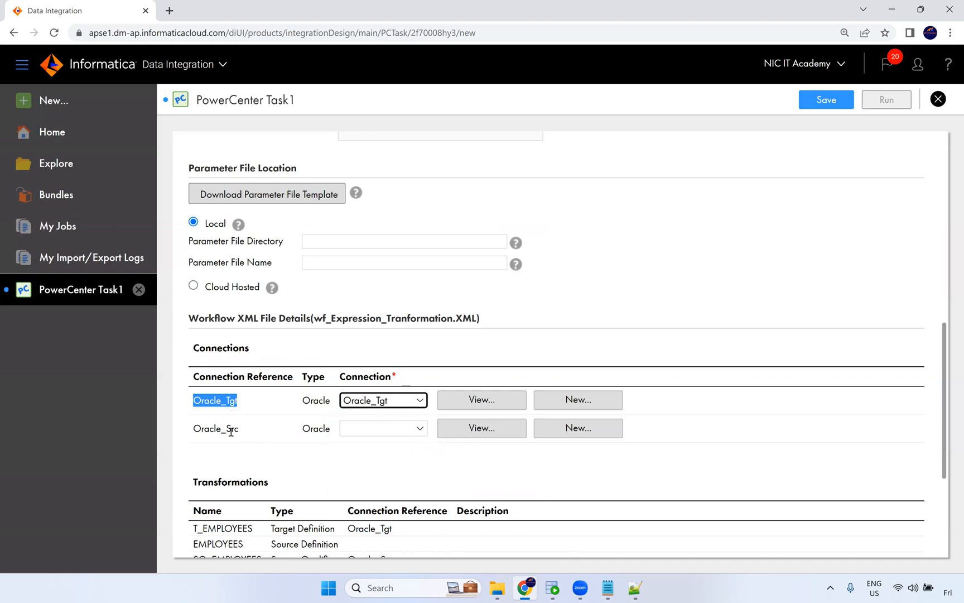
Assign the Oracle_Src connection to the Oracle_Src connection reference.
{"action": "double_click", "coordinate": [197, 429]}
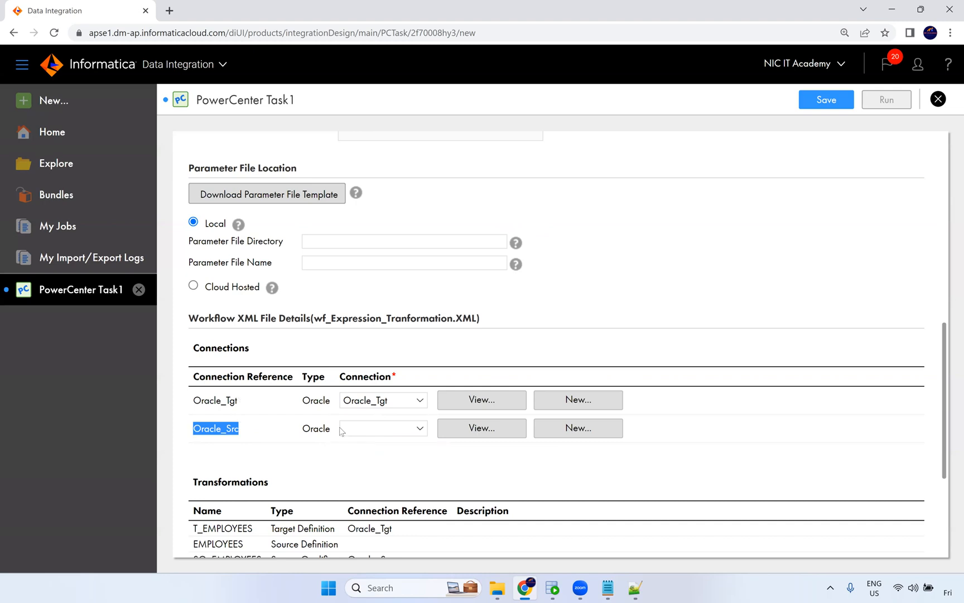
{"action": "left_click", "coordinate": [379, 433]}
{"action": "left_click", "coordinate": [386, 461]}
{"action": "left_click", "coordinate": [517, 453]}
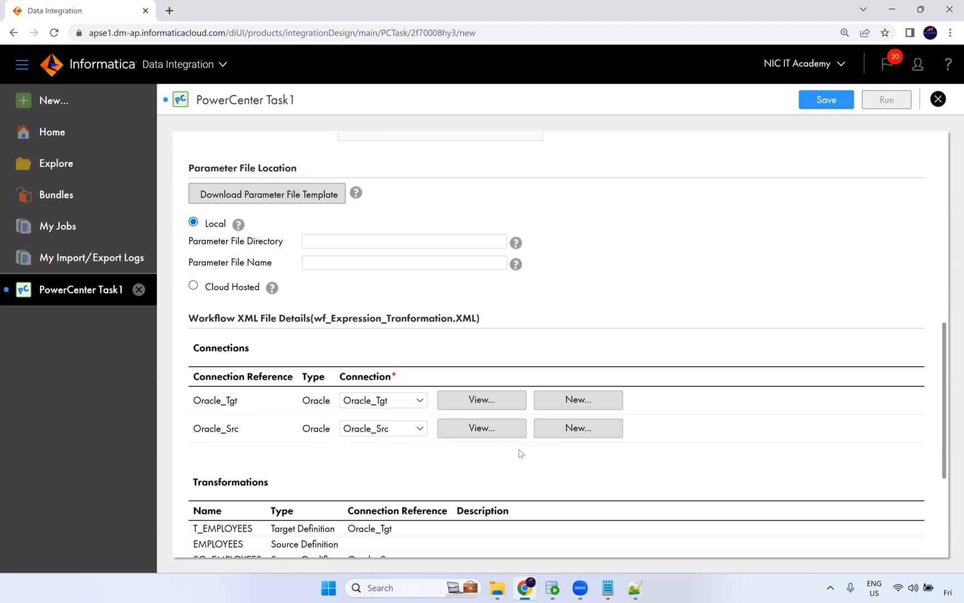
Save the PowerCenter task.
{"action": "scroll", "coordinate": [520, 453], "scroll_direction": "down", "scroll_amount": 3}
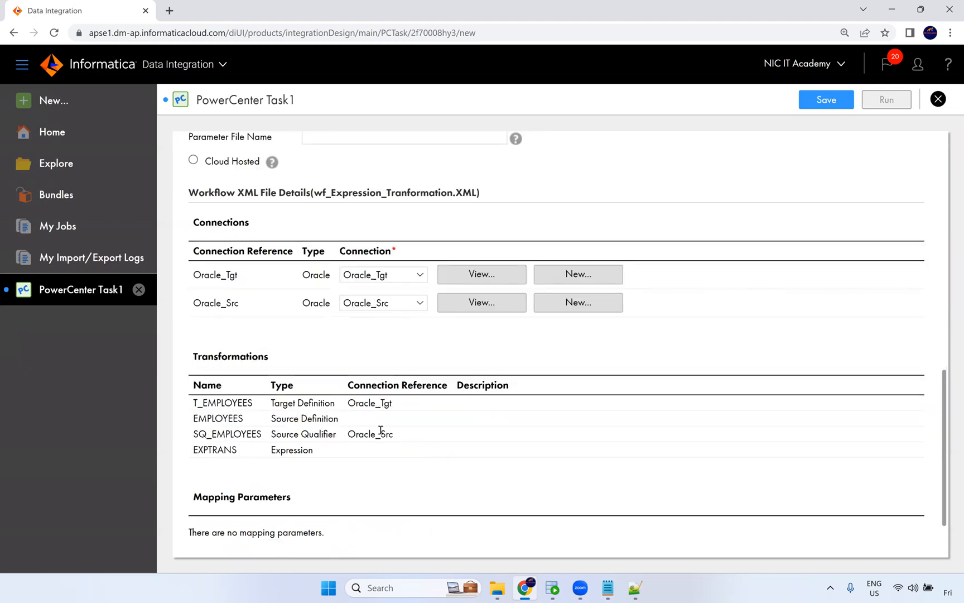
{"action": "scroll", "coordinate": [357, 394], "scroll_direction": "down", "scroll_amount": 2}
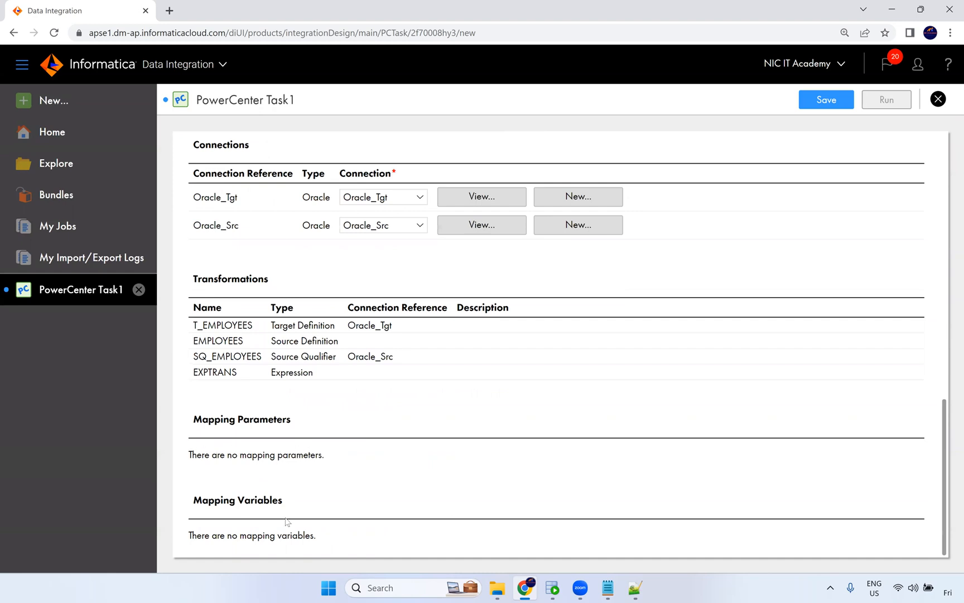
{"action": "scroll", "coordinate": [629, 230], "scroll_direction": "up", "scroll_amount": 5}
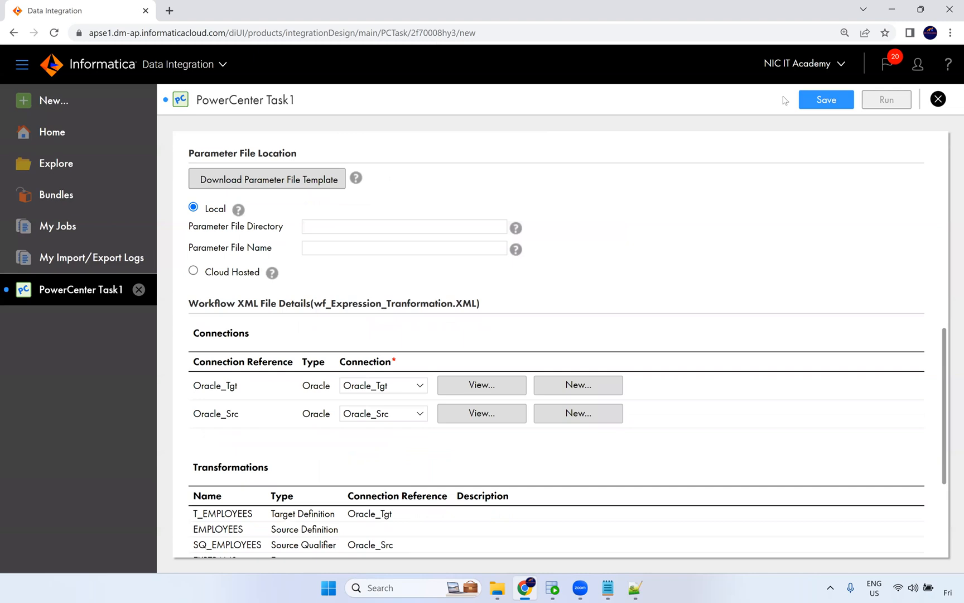
{"action": "left_click", "coordinate": [824, 106]}
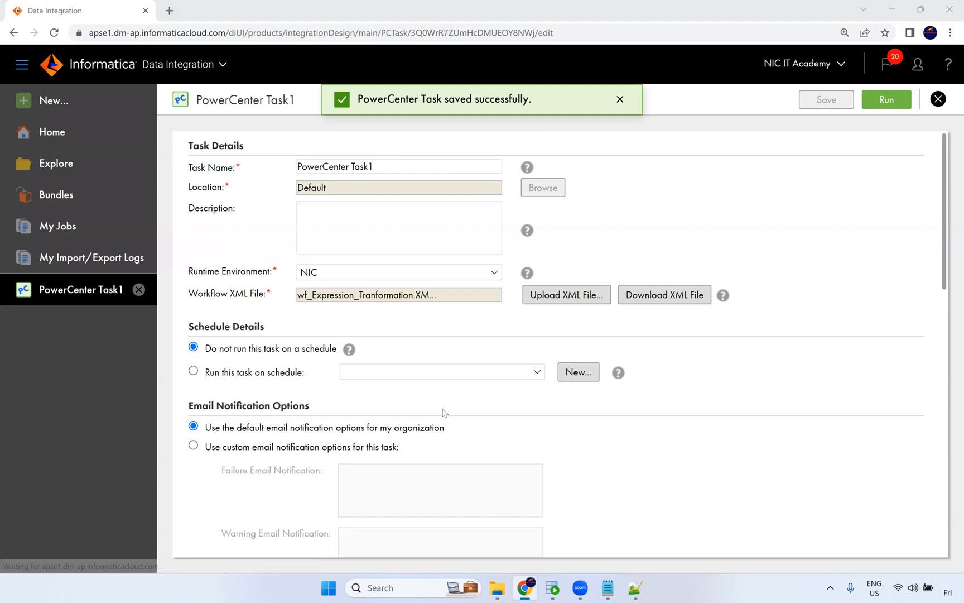
Switch to SQL Developer and truncate the t_employees table in the CORE worksheet.
{"action": "key", "text": "alt+Tab"}
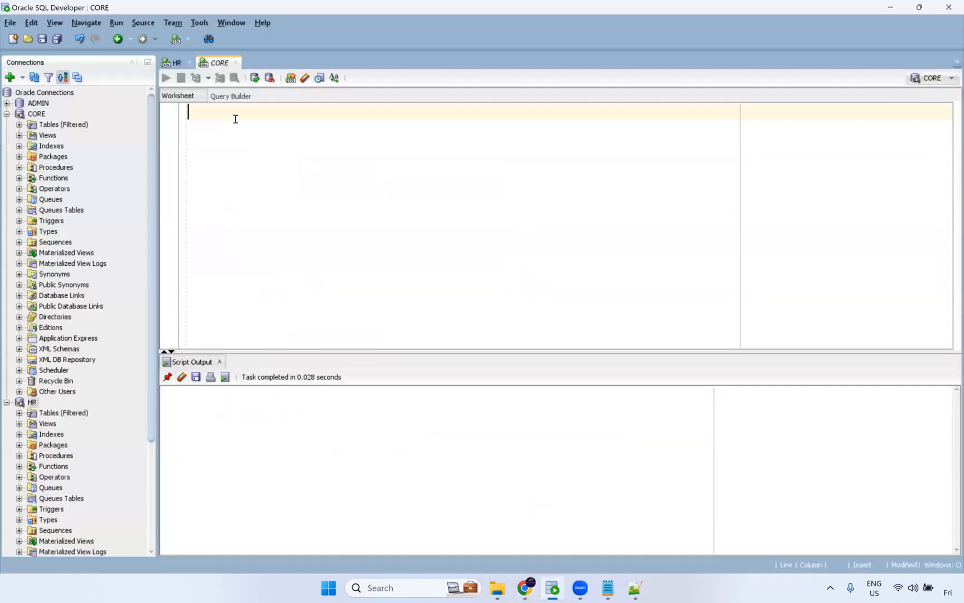
{"action": "type", "text": "tru"}
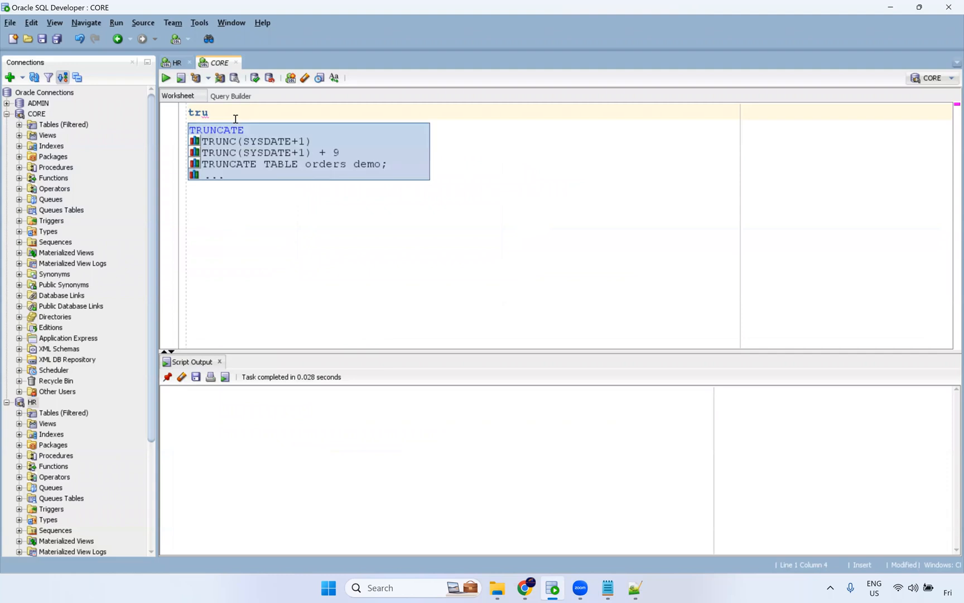
{"action": "type", "text": "ncate t"}
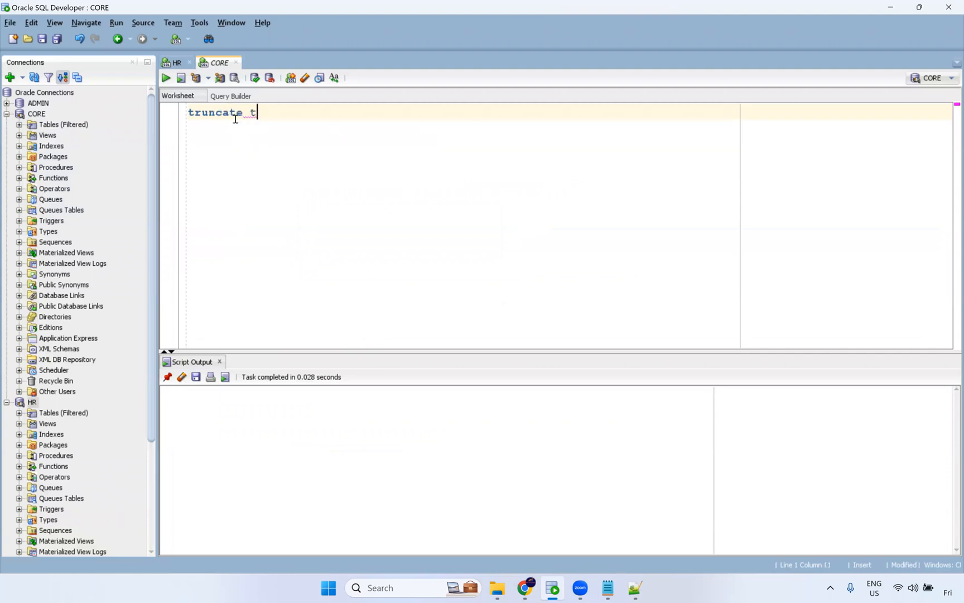
{"action": "type", "text": "able t_employees;"}
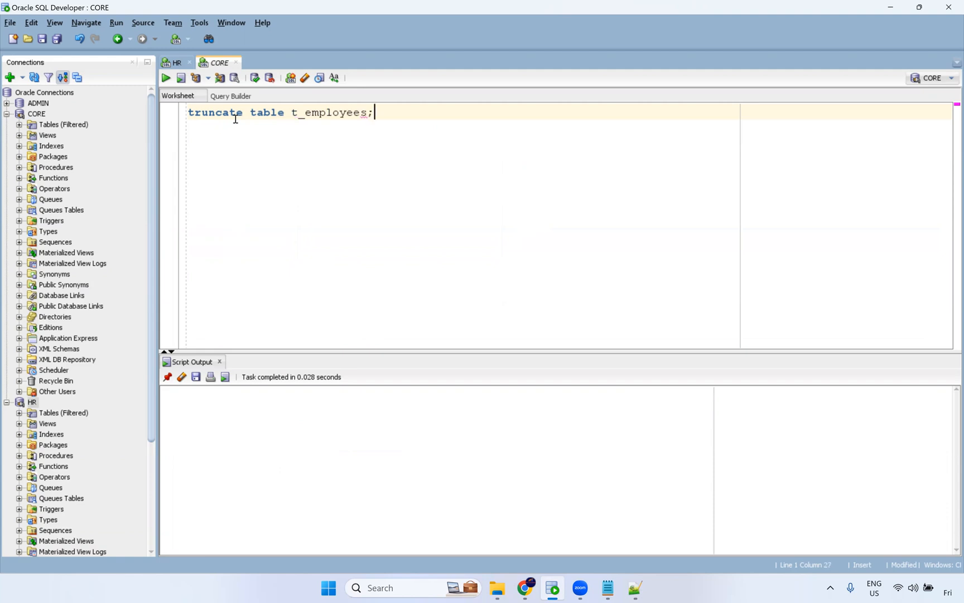
{"action": "key", "text": "ctrl+Return"}
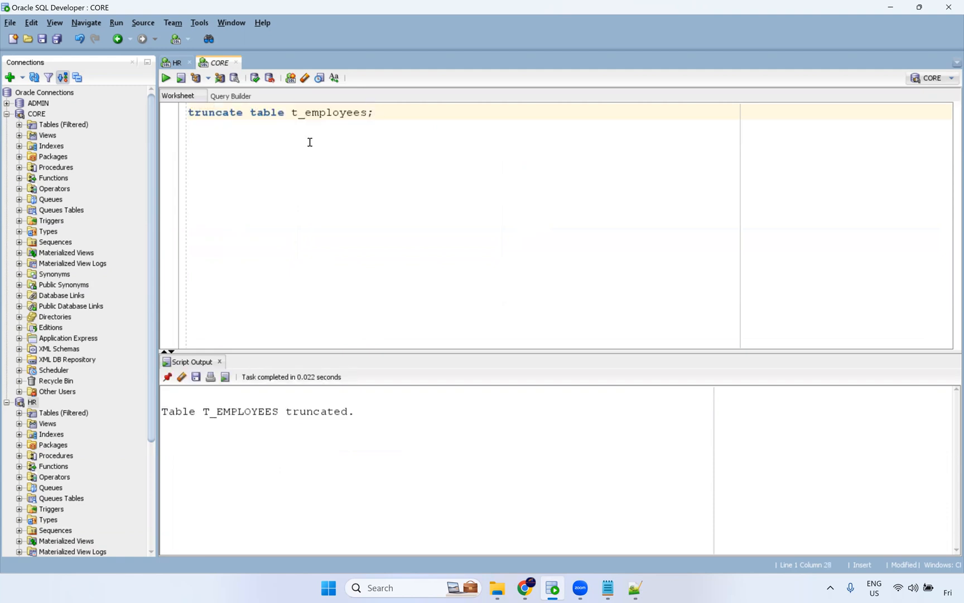
Query all rows from t_employees on a new worksheet line.
{"action": "key", "text": "Return"}
{"action": "key", "text": "Return"}
{"action": "type", "text": "select "}
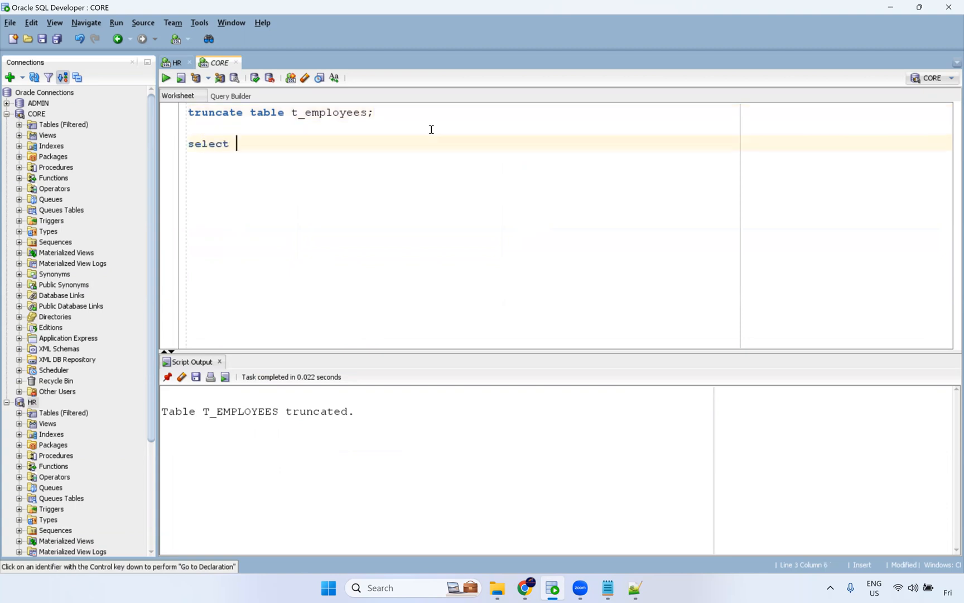
{"action": "type", "text": "* from t_employees;"}
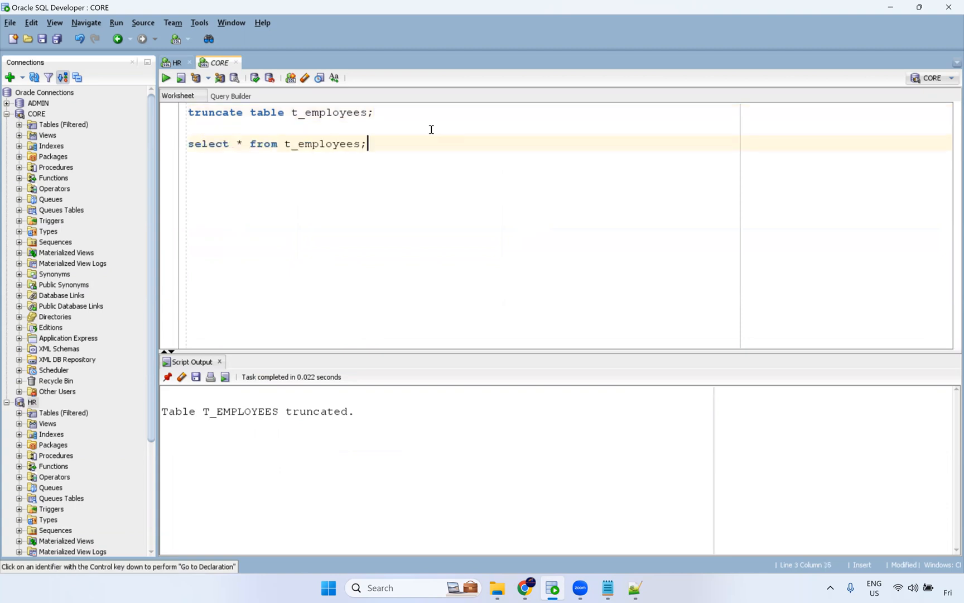
{"action": "key", "text": "ctrl+Return"}
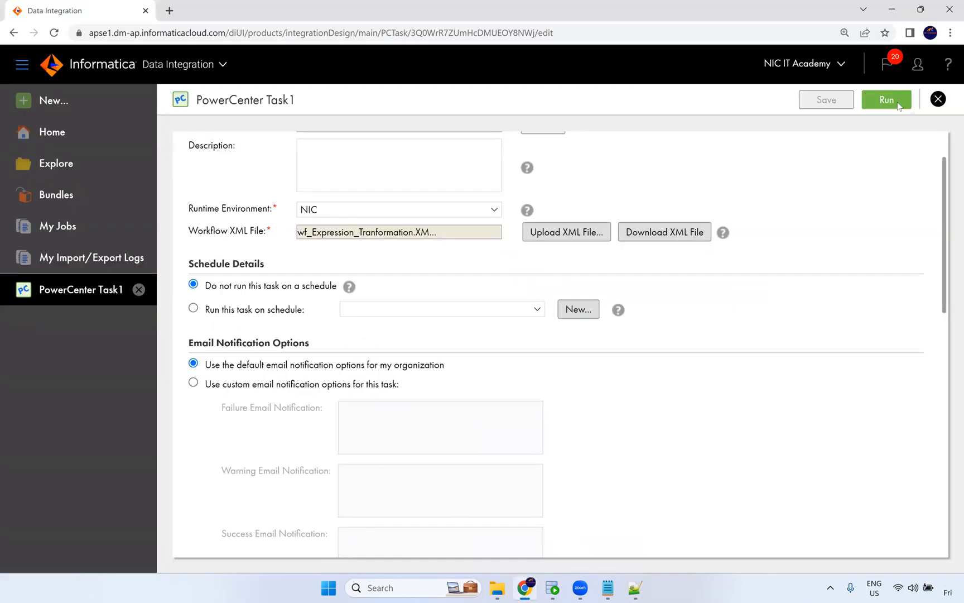
Run the PowerCenter task and open its job in My Jobs.
{"action": "left_click", "coordinate": [886, 101]}
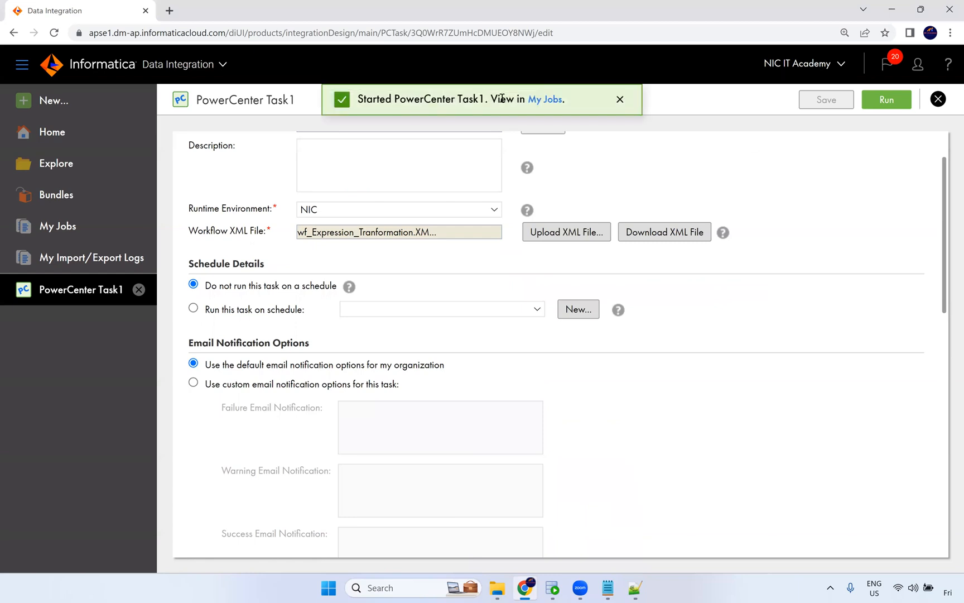
{"action": "left_click", "coordinate": [531, 101]}
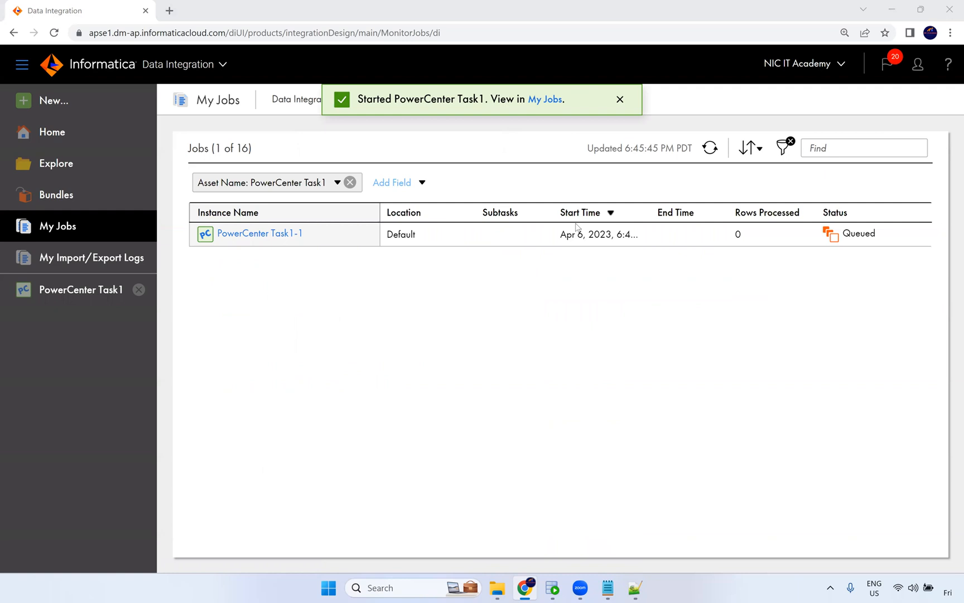
Refresh the job list and open the PowerCenter Task1-1 run details.
{"action": "key", "text": "alt+Tab"}
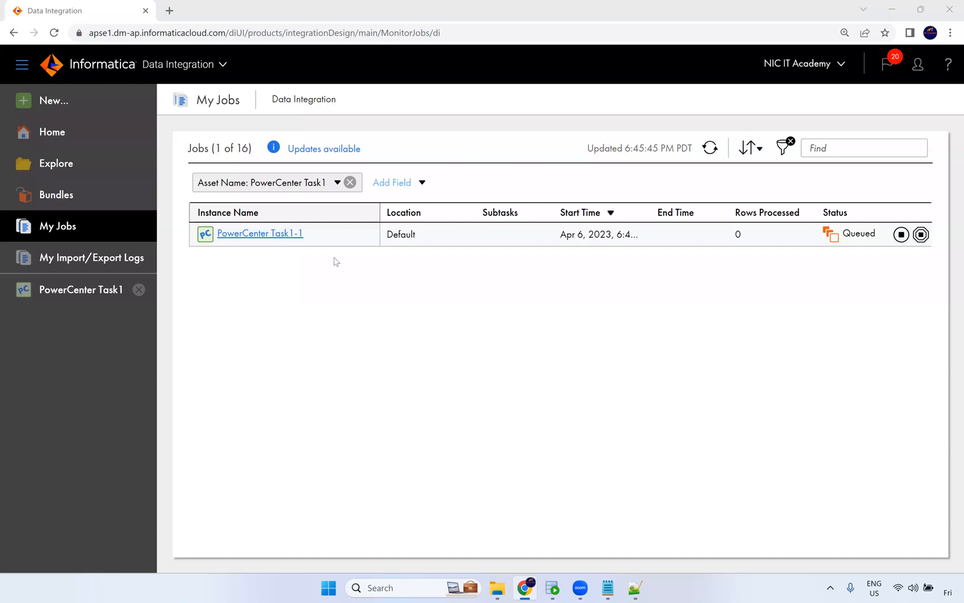
{"action": "left_click", "coordinate": [710, 148]}
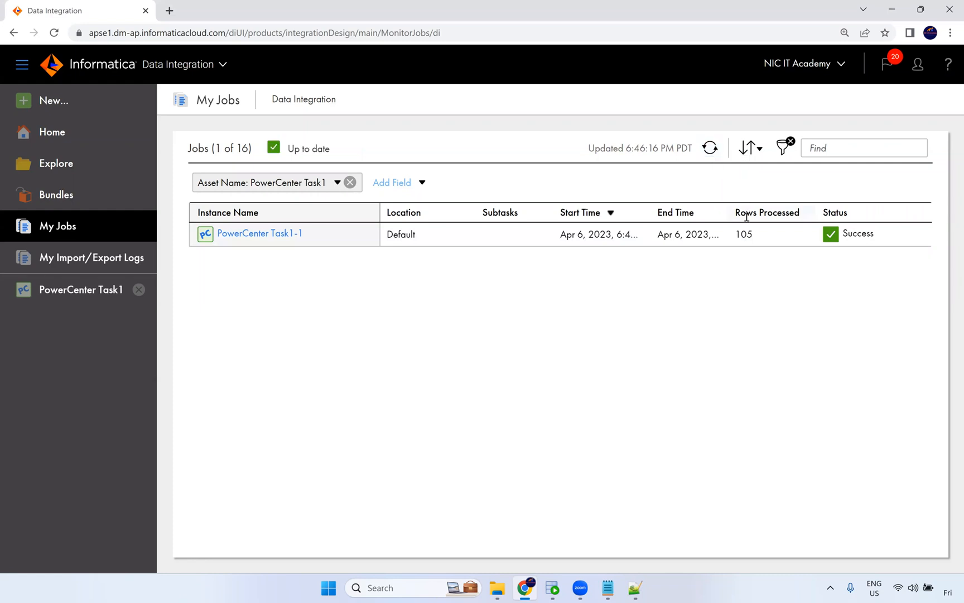
{"action": "left_click", "coordinate": [270, 233]}
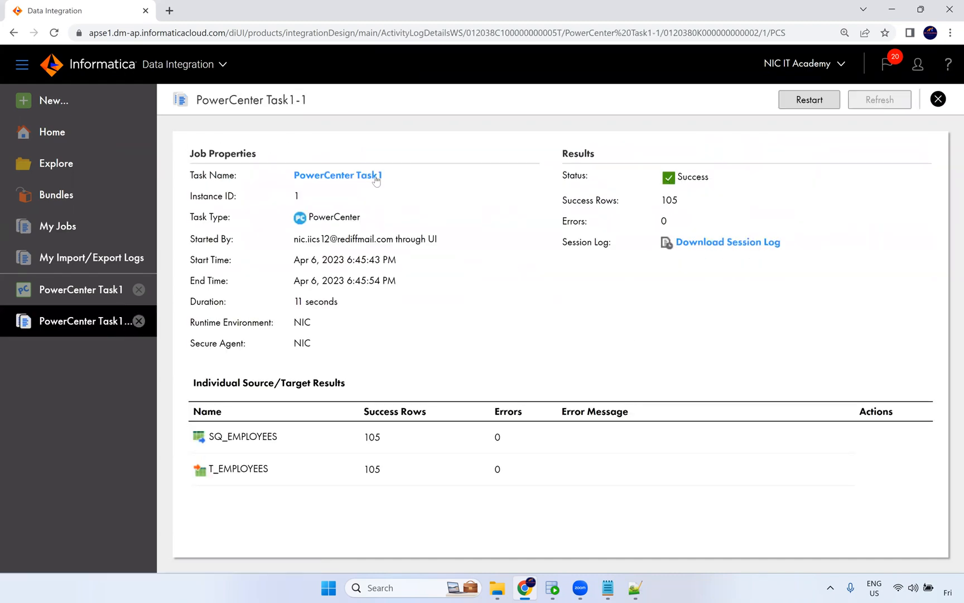
Open the PowerCenter task from the run details and review its connections and transformations.
{"action": "left_click", "coordinate": [357, 175]}
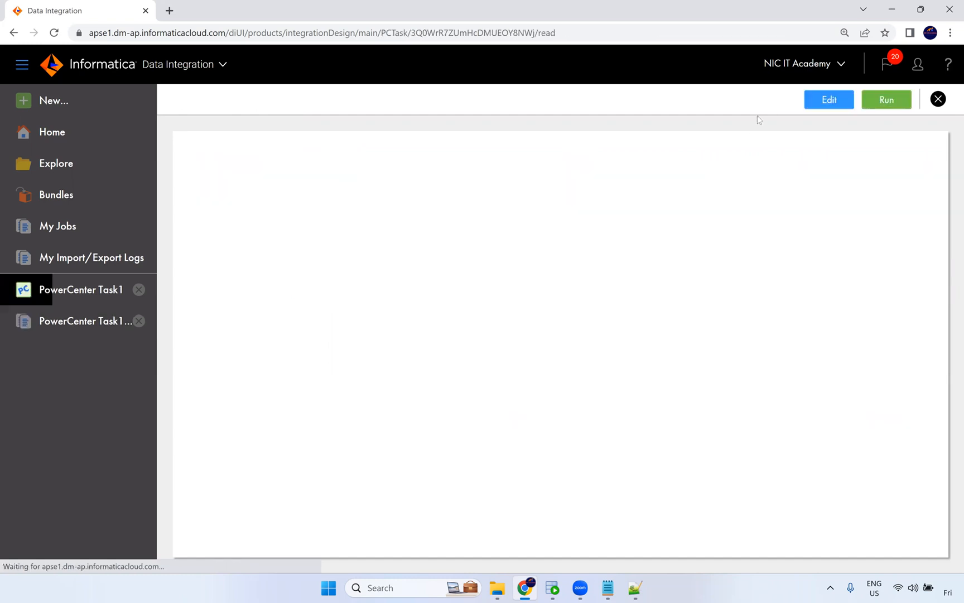
{"action": "scroll", "coordinate": [553, 295], "scroll_direction": "down", "scroll_amount": 7}
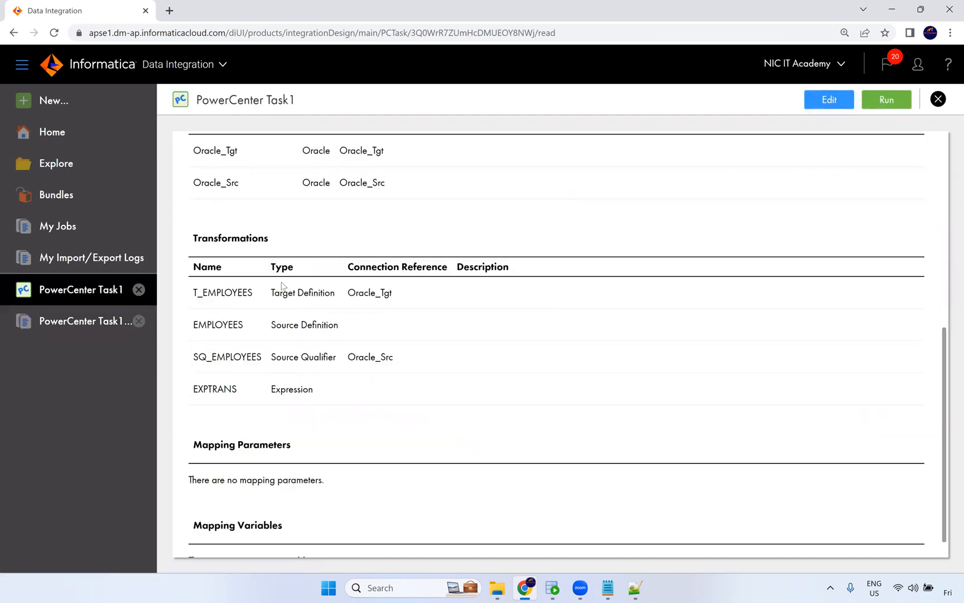
{"action": "scroll", "coordinate": [331, 303], "scroll_direction": "down", "scroll_amount": 1}
{"action": "scroll", "coordinate": [304, 341], "scroll_direction": "up", "scroll_amount": 8}
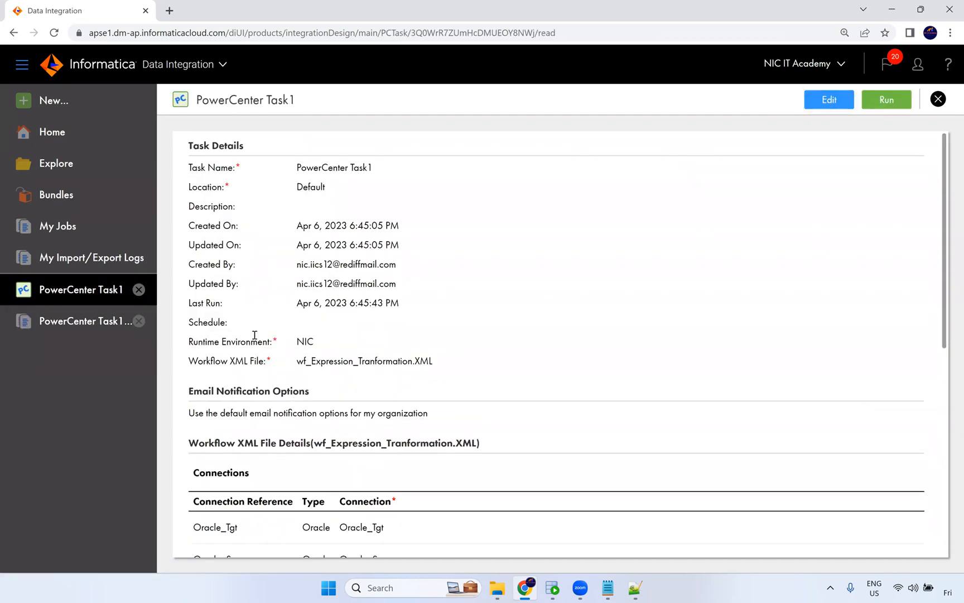
{"action": "scroll", "coordinate": [332, 404], "scroll_direction": "down", "scroll_amount": 5}
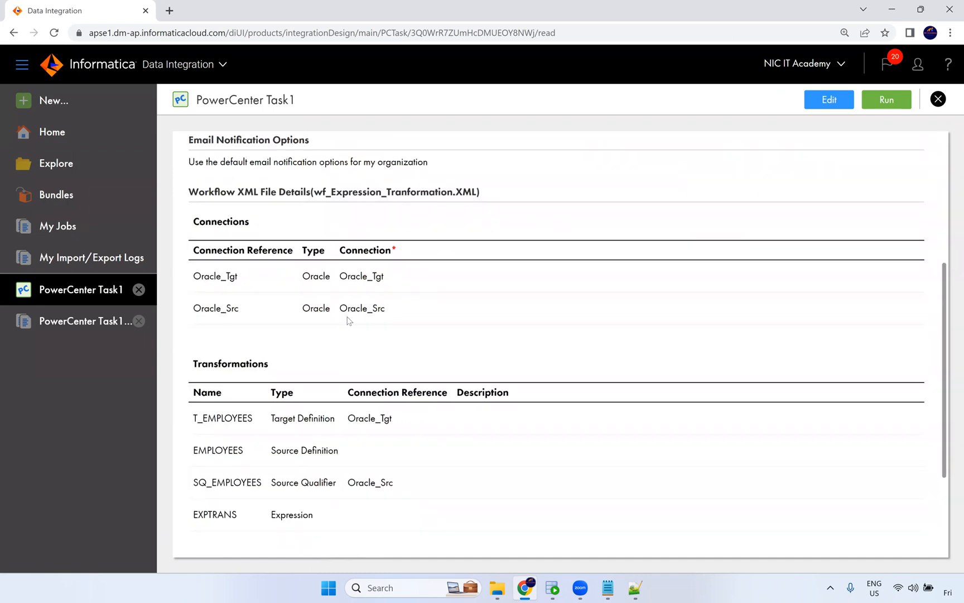
Switch to SQL Developer, rerun the t_employees query and examine the loaded rows.
{"action": "left_click", "coordinate": [553, 587]}
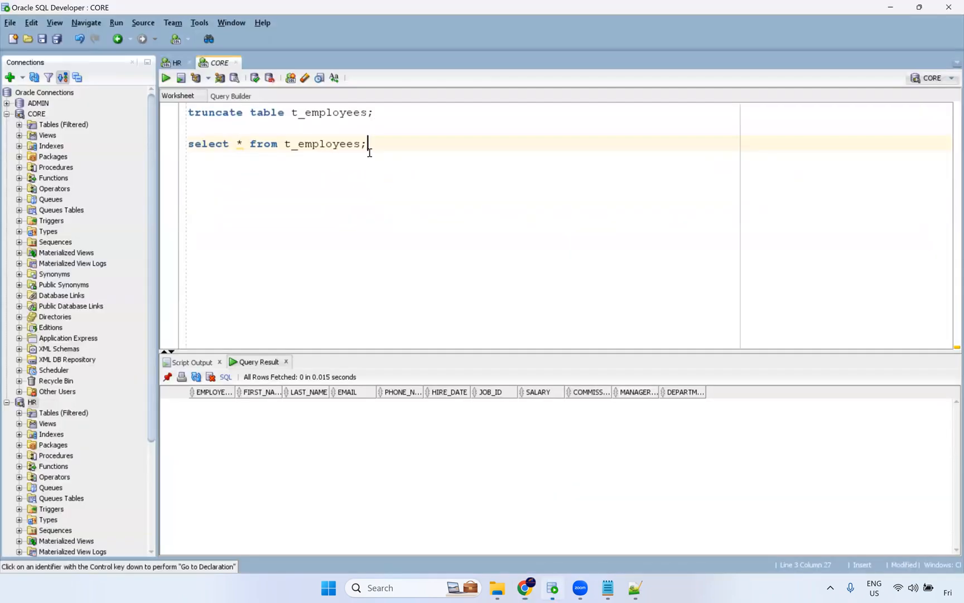
{"action": "key", "text": "ctrl+Return"}
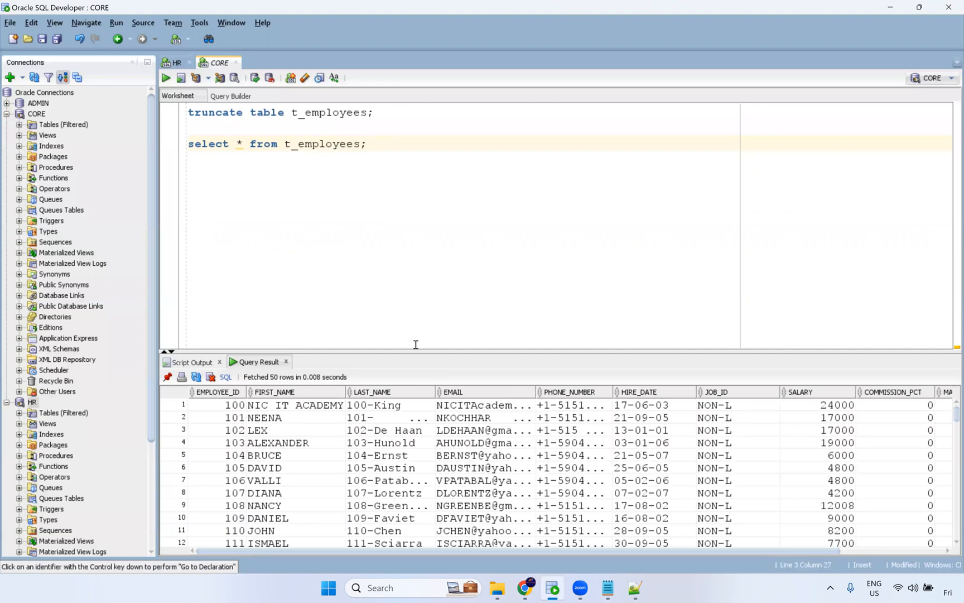
{"action": "left_click_drag", "start_coordinate": [416, 351], "coordinate": [415, 237]}
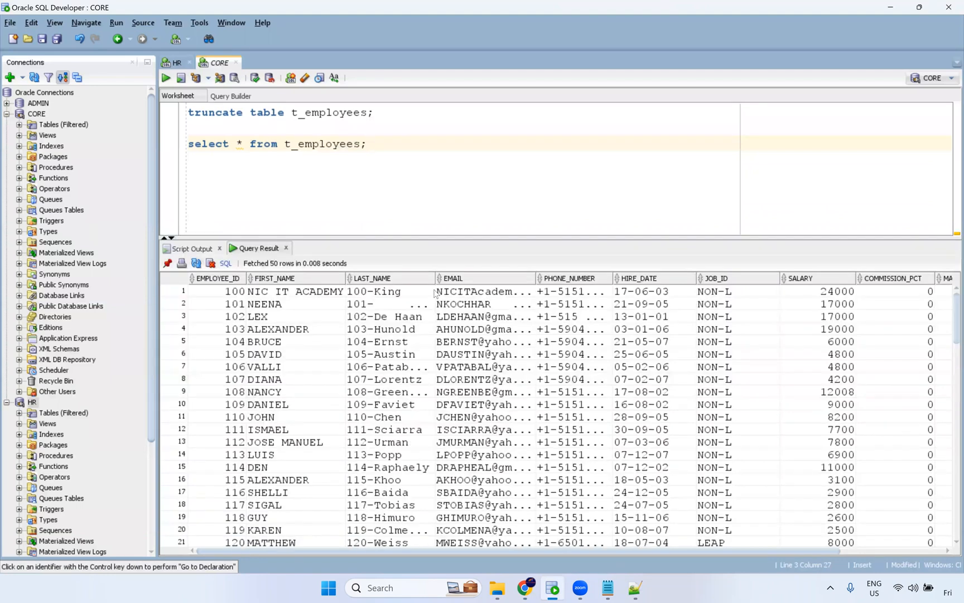
{"action": "left_click_drag", "start_coordinate": [462, 278], "coordinate": [490, 276]}
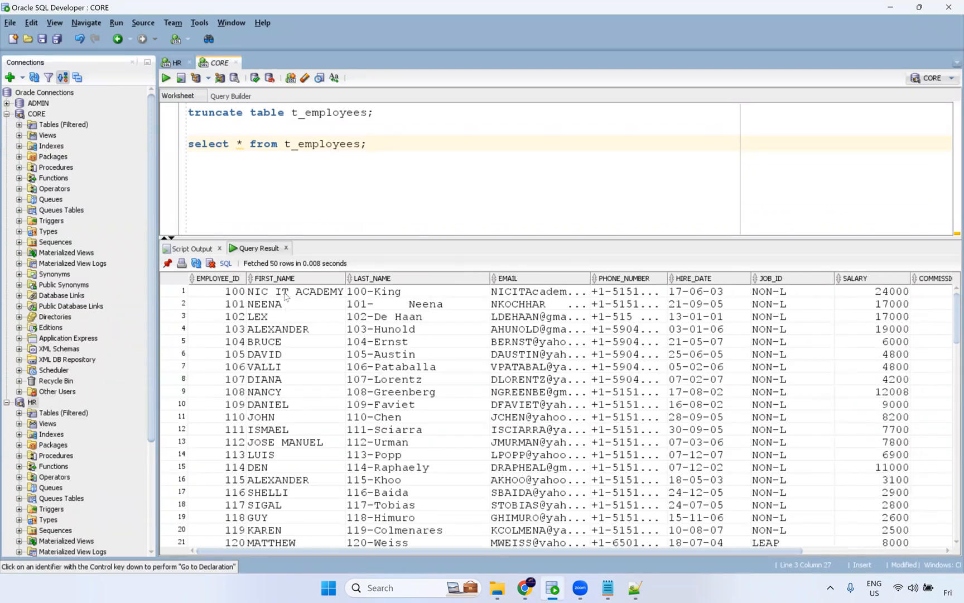
{"action": "left_click_drag", "start_coordinate": [287, 298], "coordinate": [293, 442]}
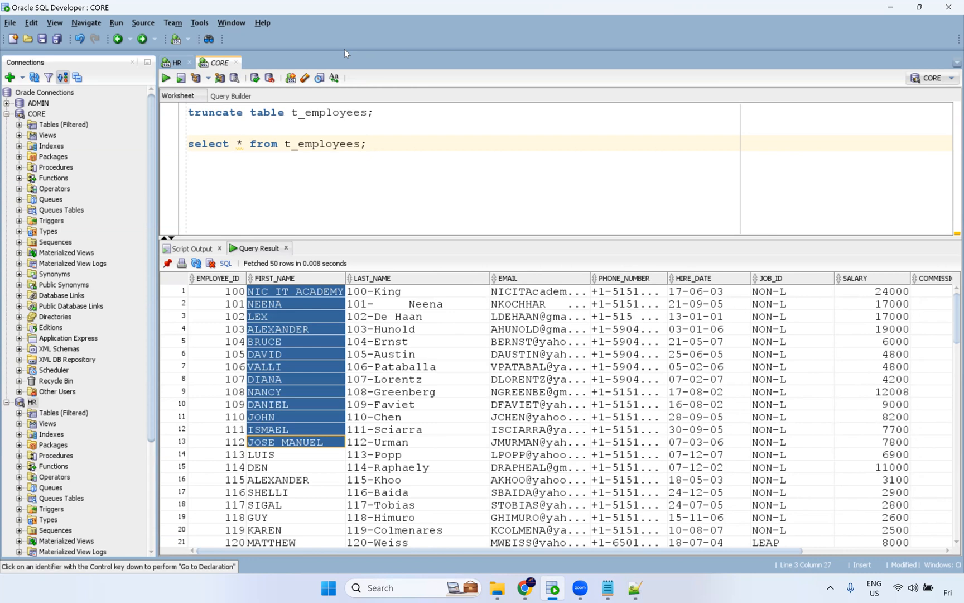
{"action": "key", "text": "alt+Tab"}
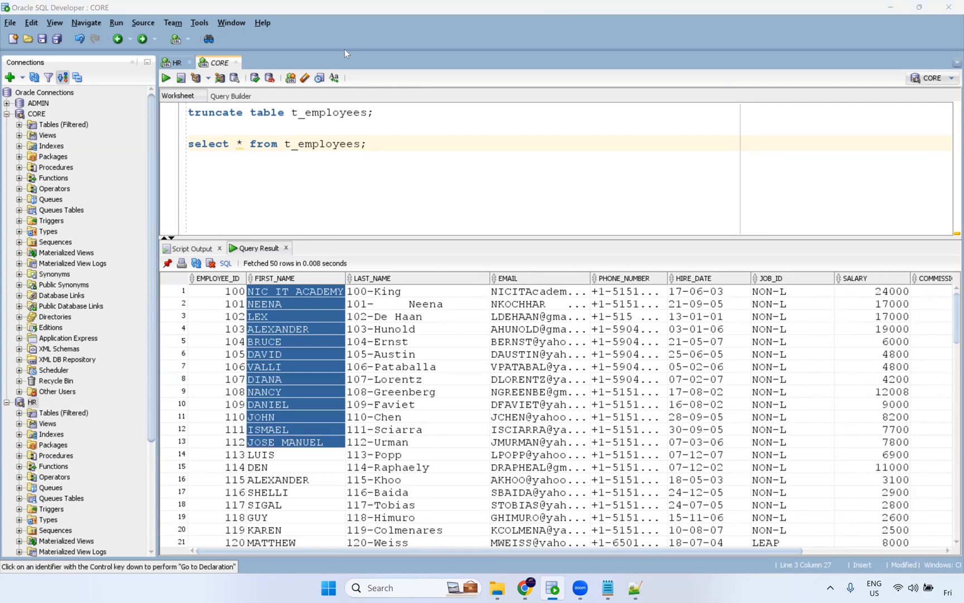
{"action": "left_click", "coordinate": [329, 377]}
{"action": "left_click_drag", "start_coordinate": [301, 304], "coordinate": [285, 466]}
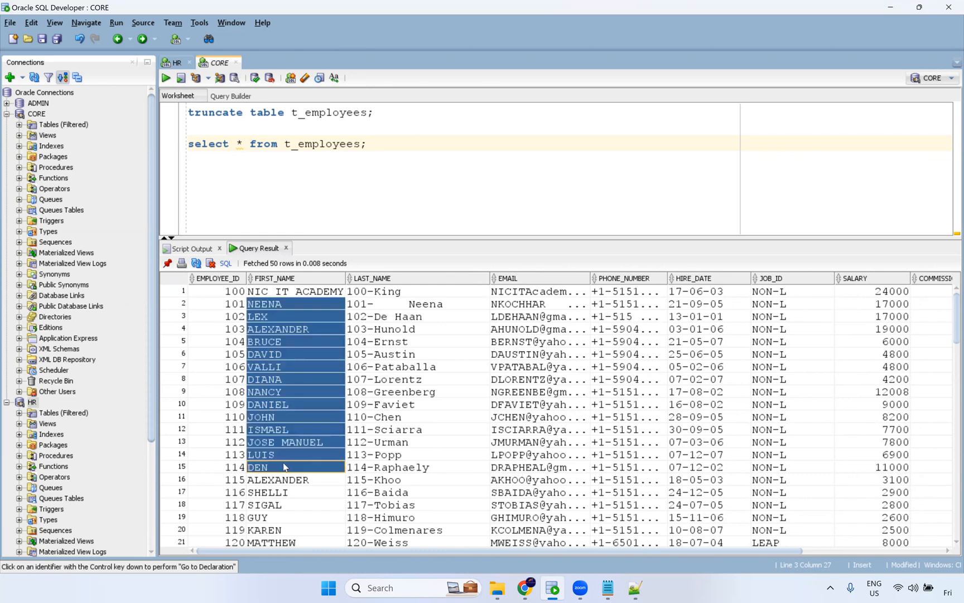
{"action": "left_click_drag", "start_coordinate": [435, 304], "coordinate": [427, 456]}
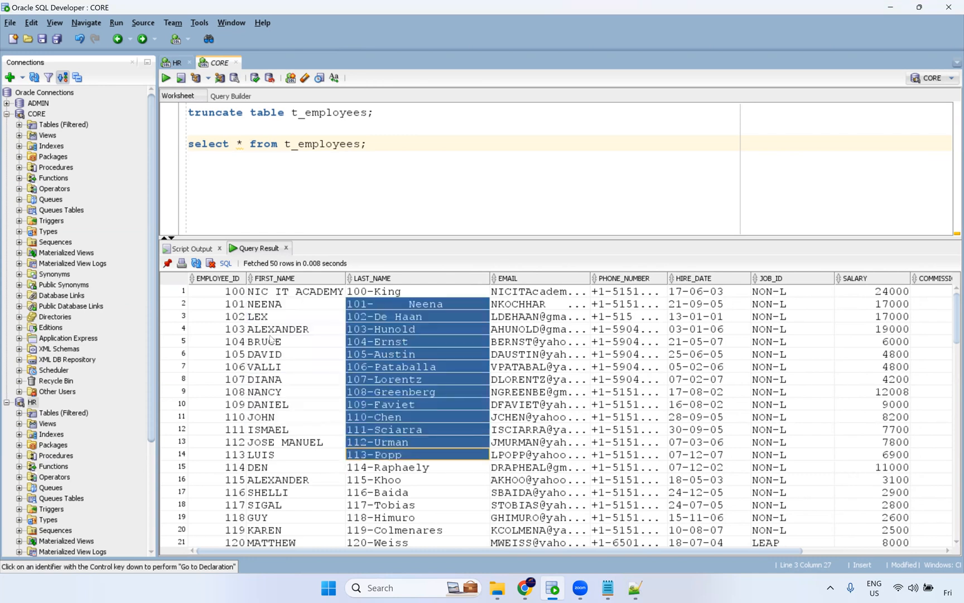
Examine the loaded t_employees rows in the query result grid, scrolling across columns and down to the last rows.
{"action": "left_click_drag", "start_coordinate": [220, 317], "coordinate": [228, 402]}
{"action": "left_click_drag", "start_coordinate": [401, 317], "coordinate": [383, 446]}
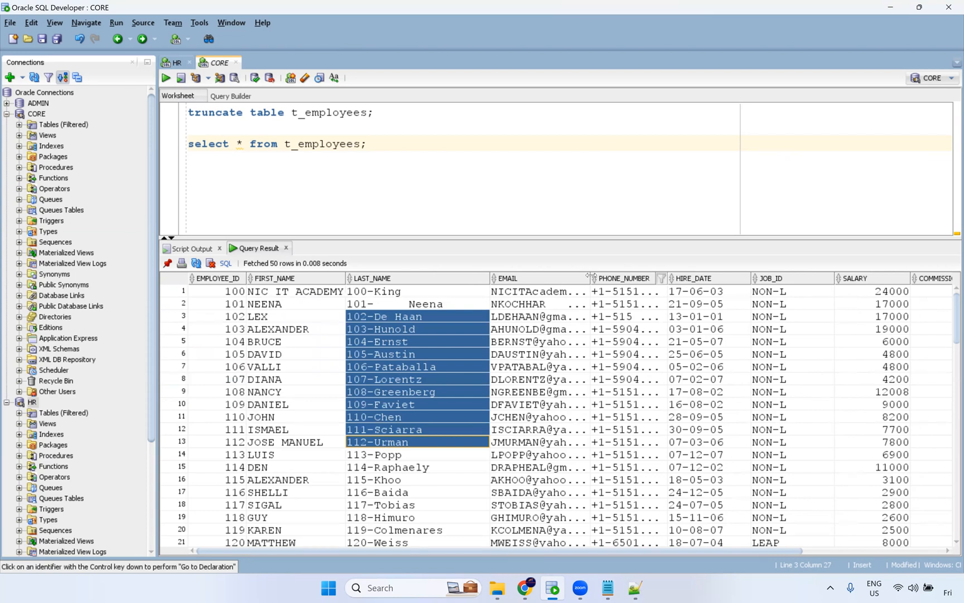
{"action": "left_click_drag", "start_coordinate": [591, 278], "coordinate": [649, 278]}
{"action": "left_click", "coordinate": [583, 341]}
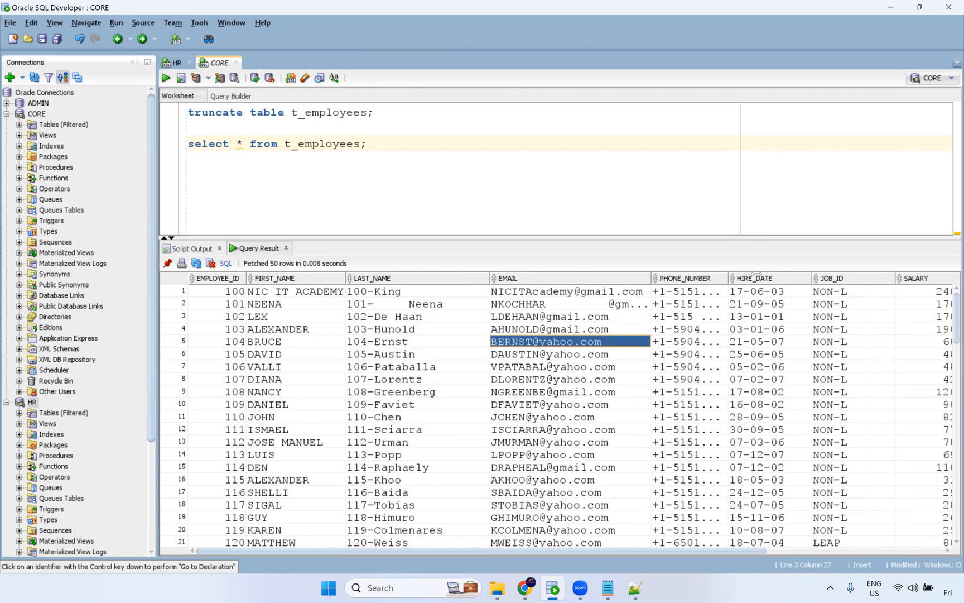
{"action": "left_click_drag", "start_coordinate": [755, 275], "coordinate": [780, 275]}
{"action": "left_click_drag", "start_coordinate": [732, 304], "coordinate": [707, 404]}
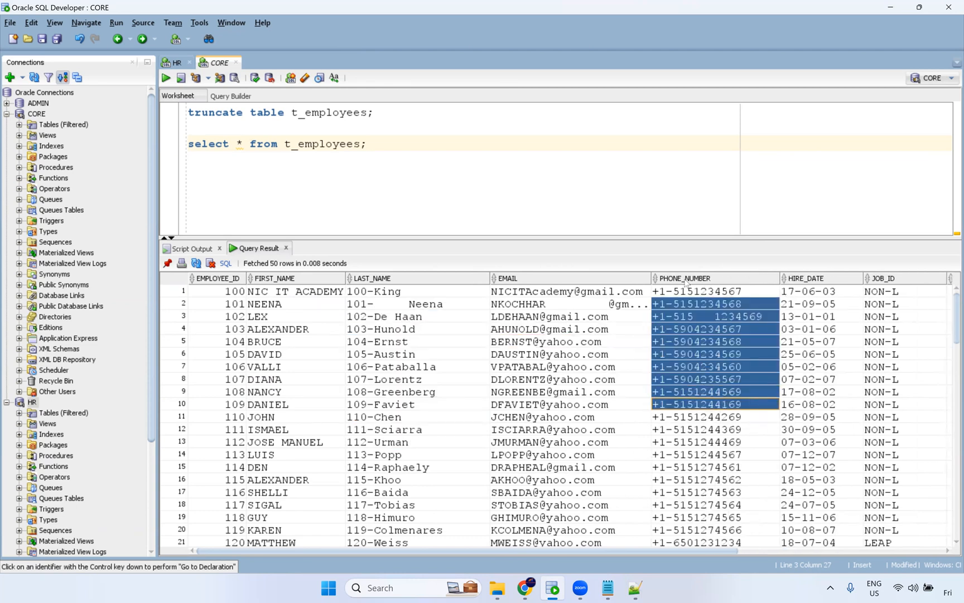
{"action": "left_click_drag", "start_coordinate": [670, 552], "coordinate": [753, 551]}
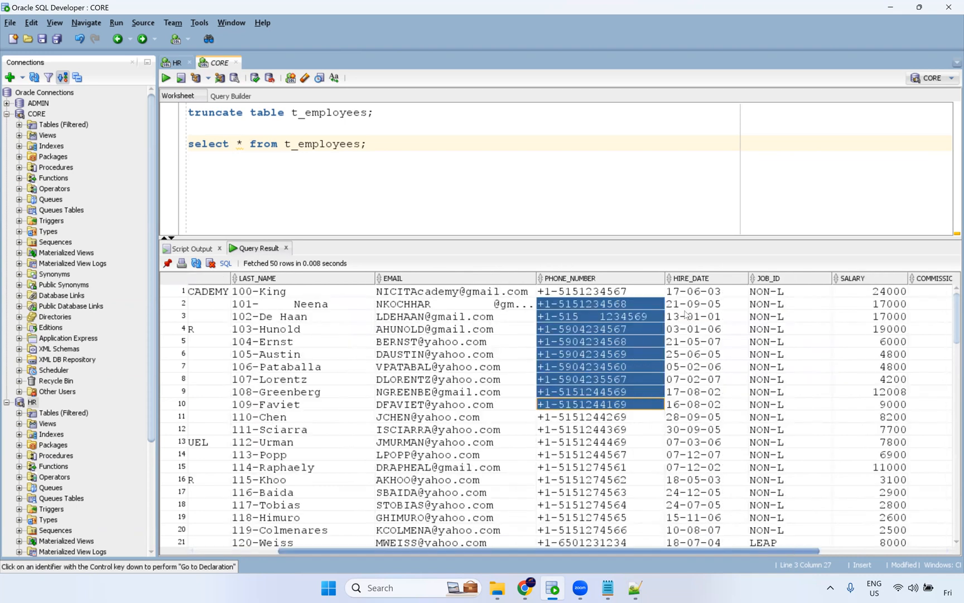
{"action": "scroll", "coordinate": [708, 297], "scroll_direction": "right", "scroll_amount": 3}
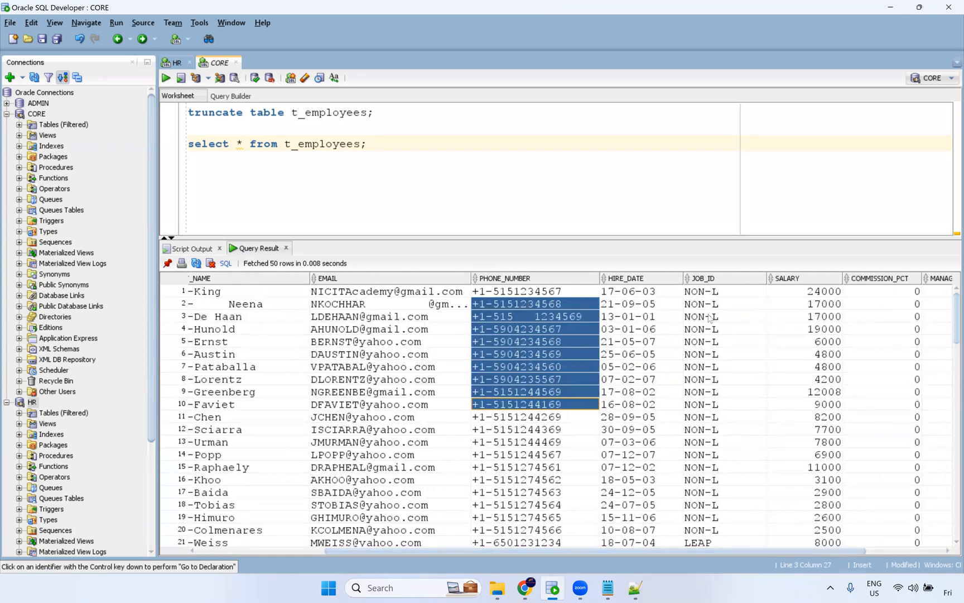
{"action": "left_click_drag", "start_coordinate": [708, 293], "coordinate": [708, 442]}
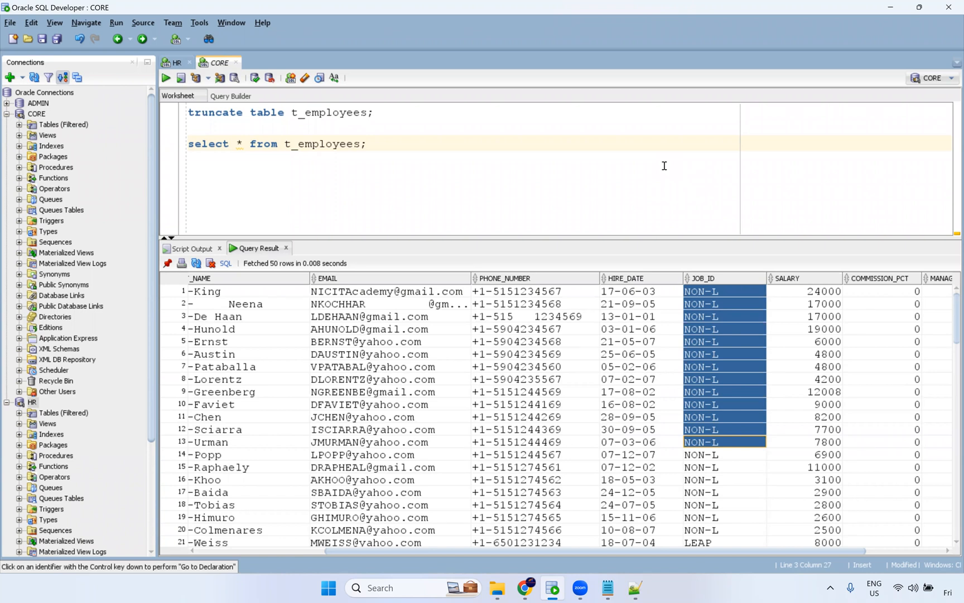
{"action": "key", "text": "alt+Tab"}
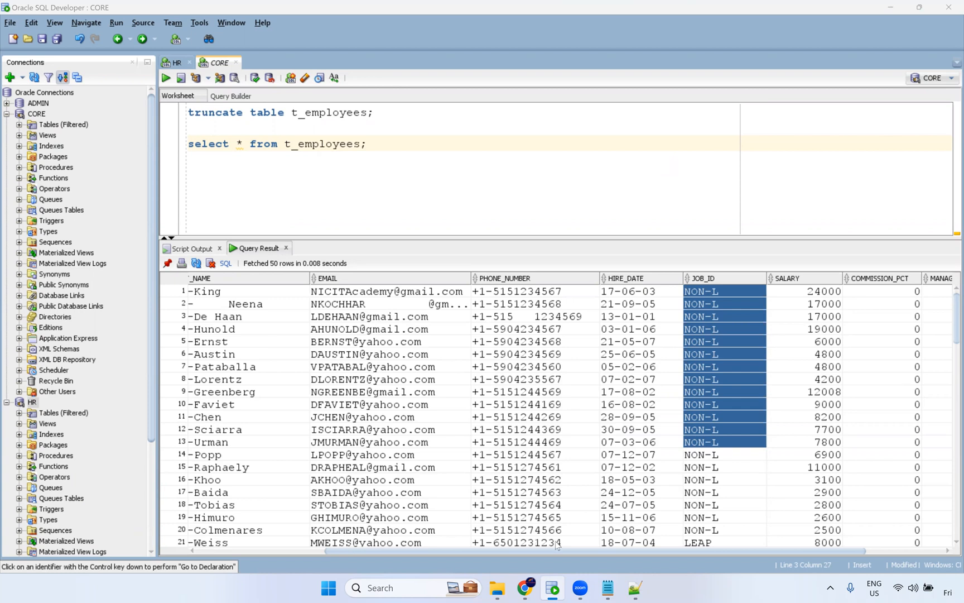
{"action": "left_click", "coordinate": [578, 544]}
{"action": "left_click_drag", "start_coordinate": [580, 552], "coordinate": [659, 551]}
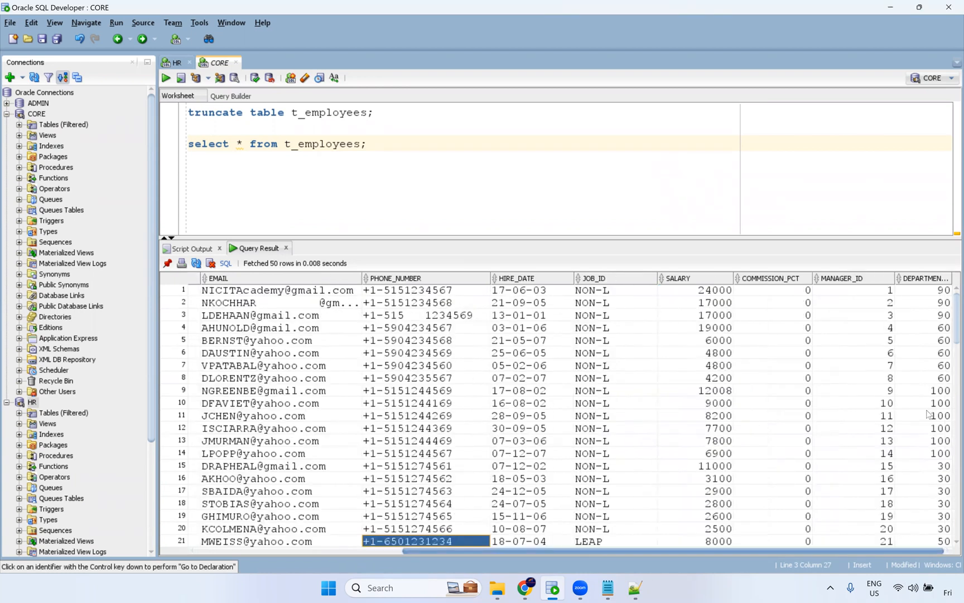
{"action": "left_click_drag", "start_coordinate": [873, 304], "coordinate": [865, 502]}
{"action": "scroll", "coordinate": [864, 500], "scroll_direction": "down", "scroll_amount": 6}
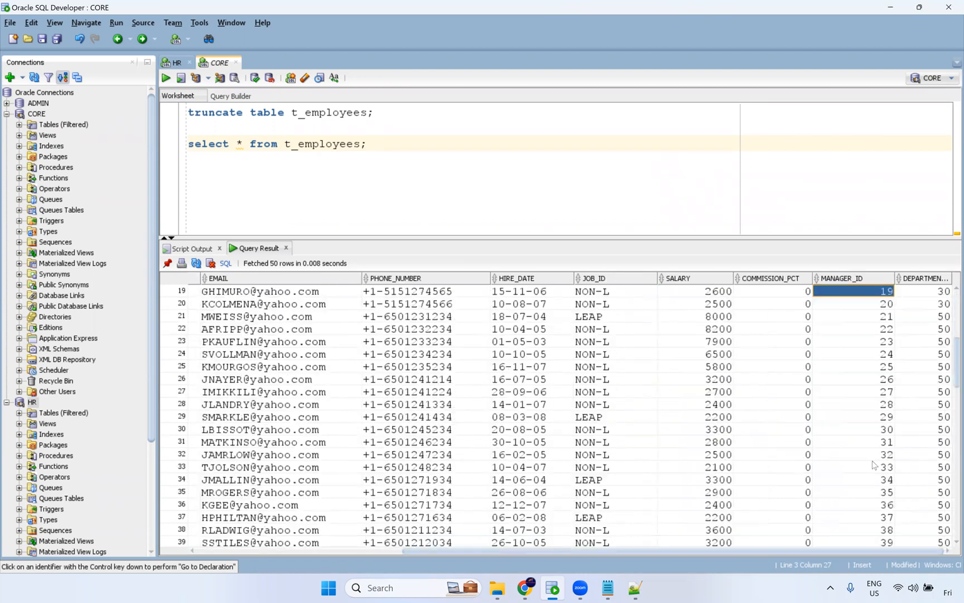
{"action": "scroll", "coordinate": [854, 519], "scroll_direction": "down", "scroll_amount": 20}
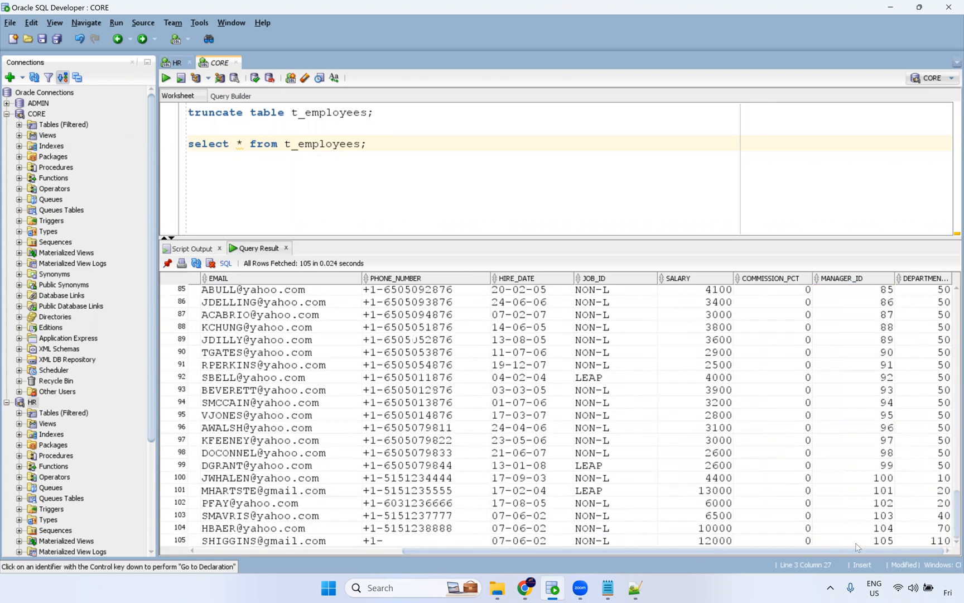
{"action": "left_click", "coordinate": [855, 544]}
{"action": "left_click", "coordinate": [862, 387], "text": "shift"}
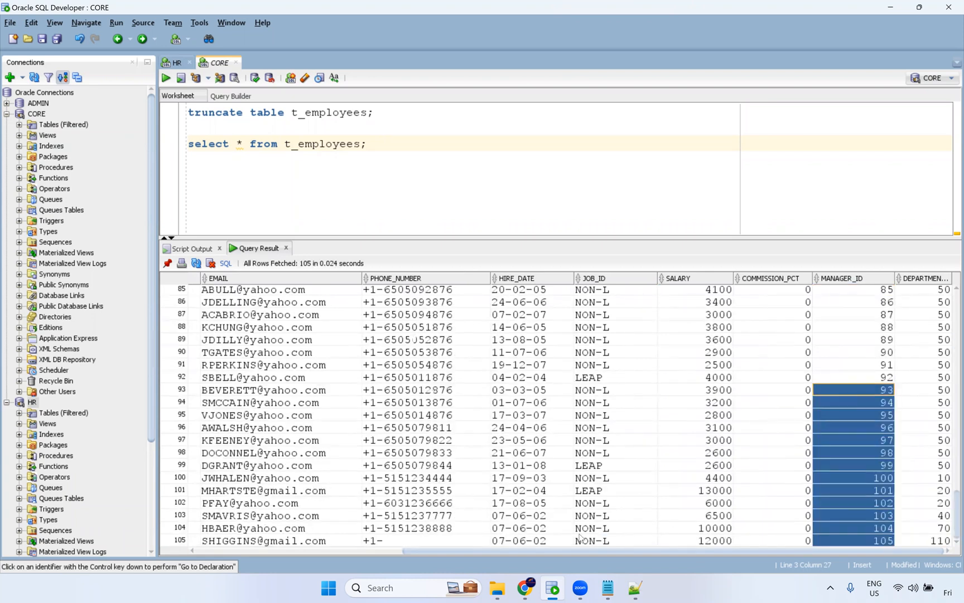
Switch to the browser and create a new PowerCenter Task asset.
{"action": "left_click", "coordinate": [525, 587]}
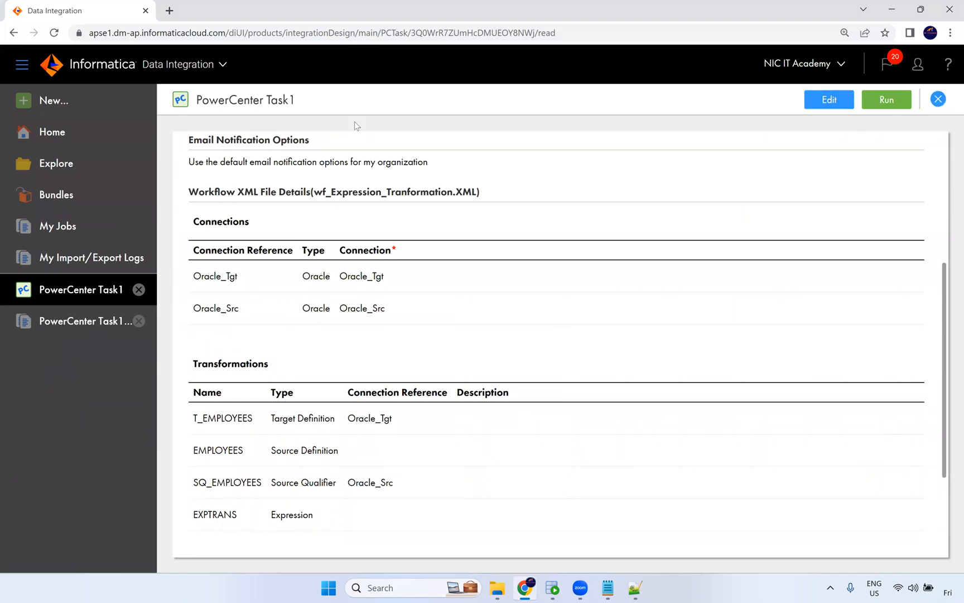
{"action": "left_click", "coordinate": [56, 106]}
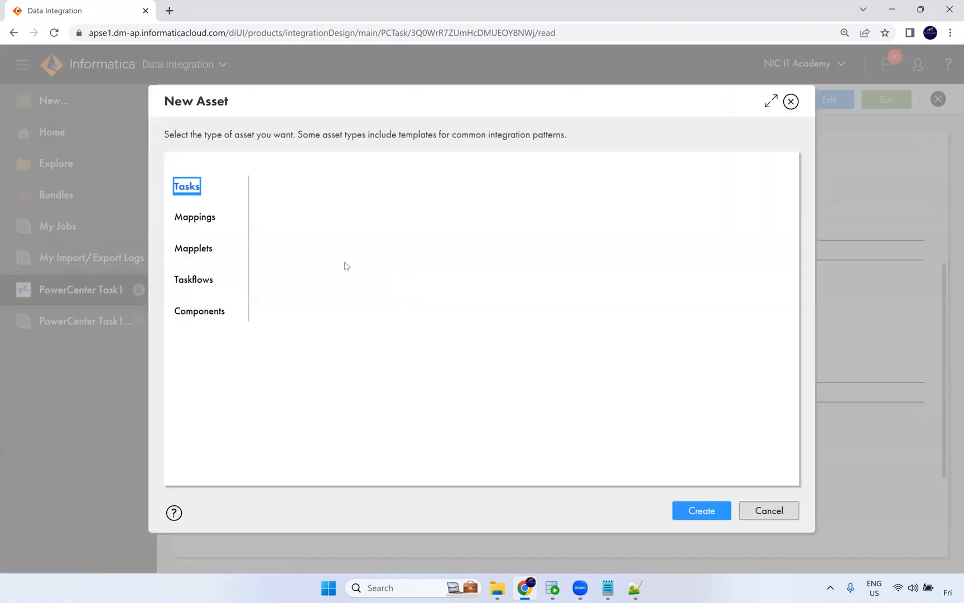
{"action": "left_click", "coordinate": [385, 323]}
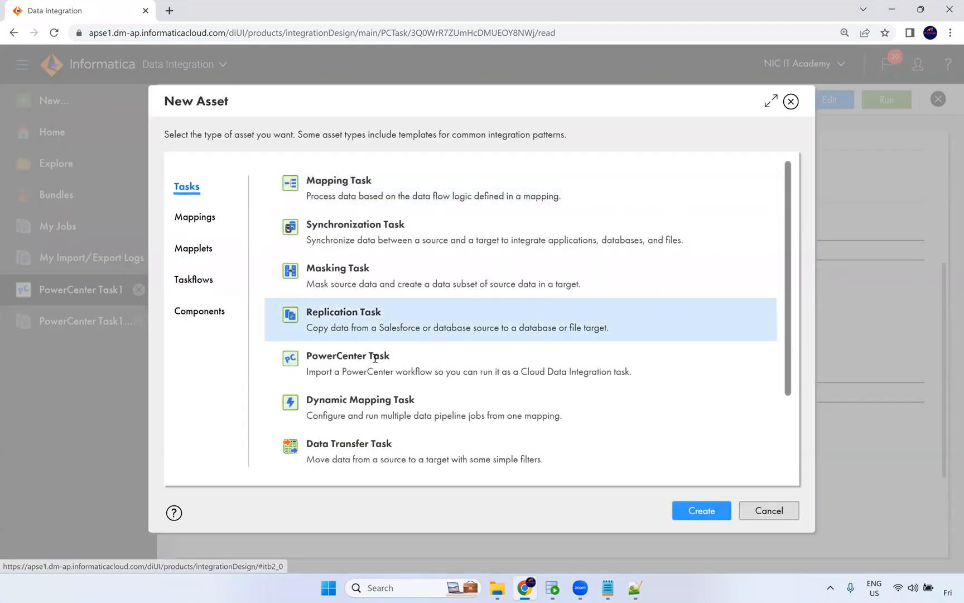
{"action": "left_click", "coordinate": [377, 362]}
{"action": "left_click", "coordinate": [702, 511]}
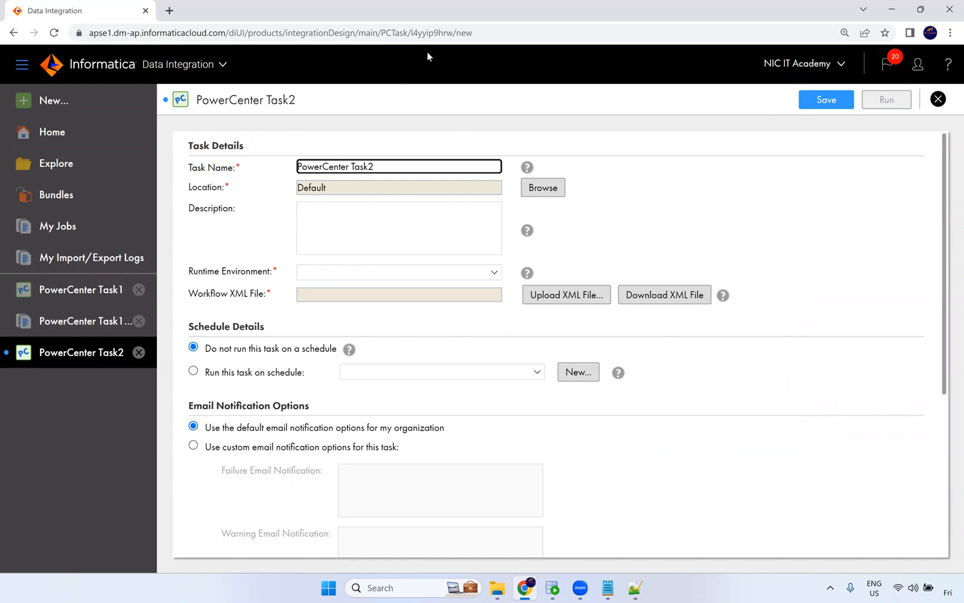
Set the runtime environment to NIC and upload the workflow XML file wf_Employees_Details.XML.
{"action": "left_click", "coordinate": [349, 279]}
{"action": "left_click", "coordinate": [349, 300]}
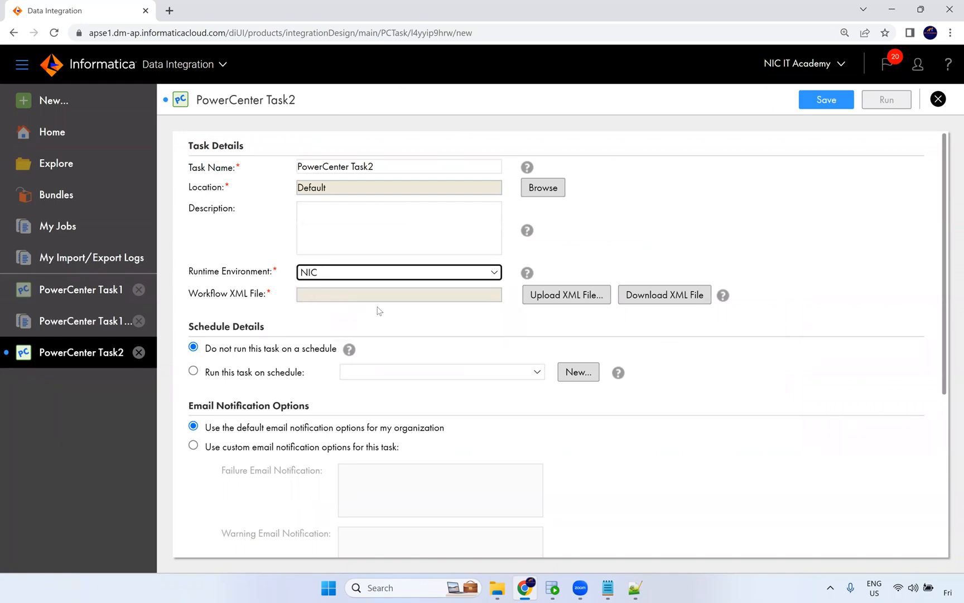
{"action": "left_click", "coordinate": [548, 301]}
{"action": "left_click", "coordinate": [473, 222]}
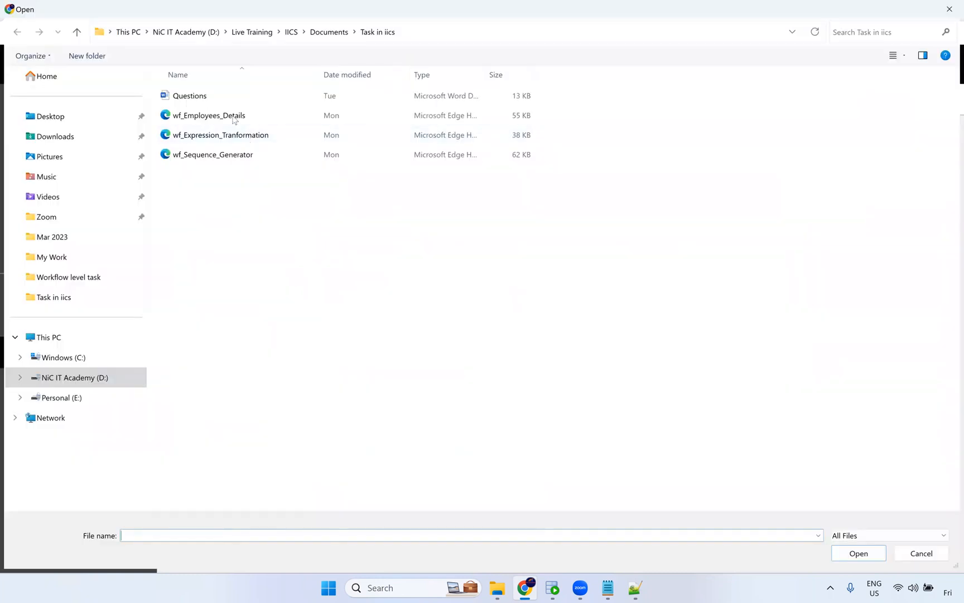
{"action": "left_click", "coordinate": [233, 122]}
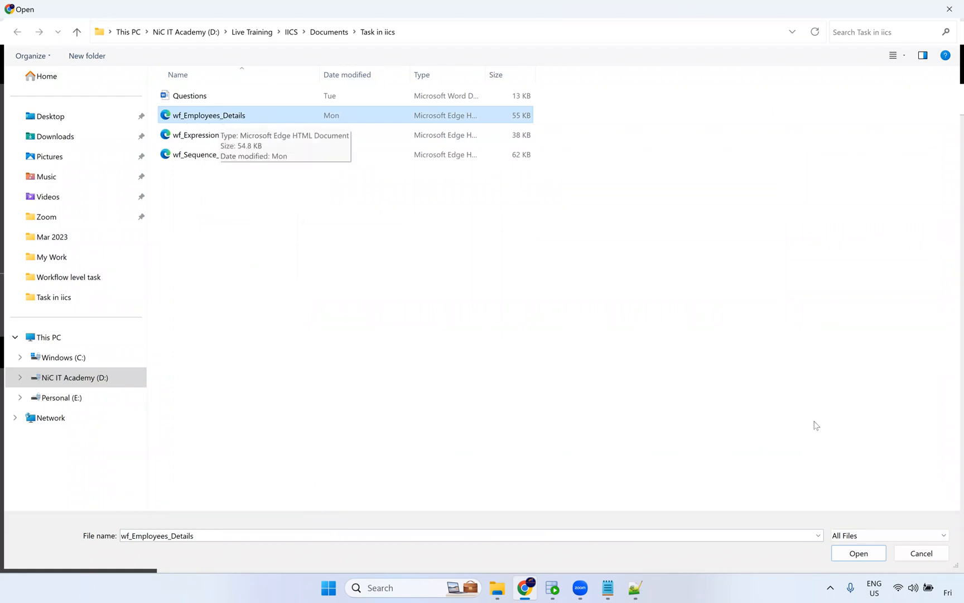
{"action": "left_click", "coordinate": [854, 558]}
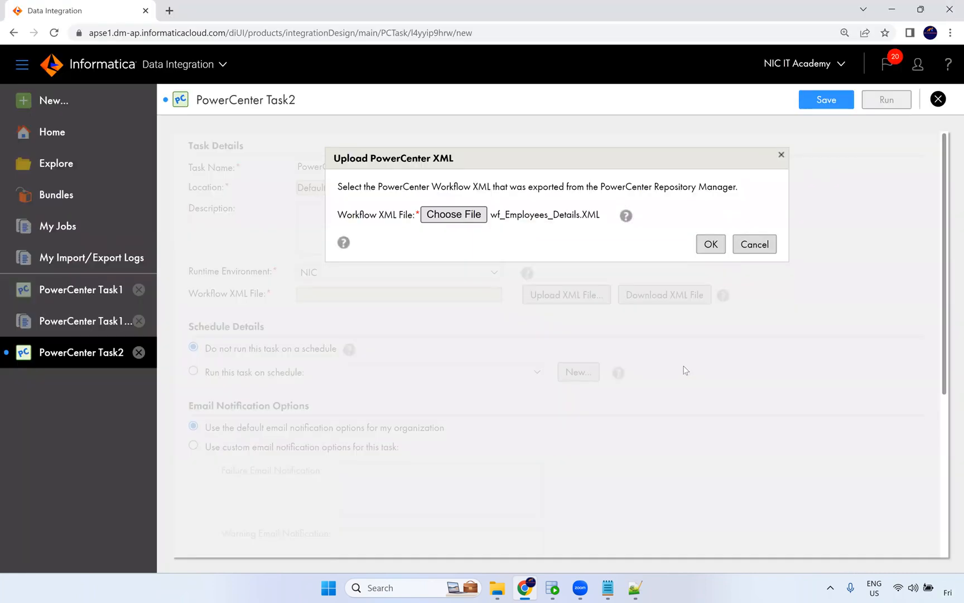
{"action": "left_click", "coordinate": [707, 247]}
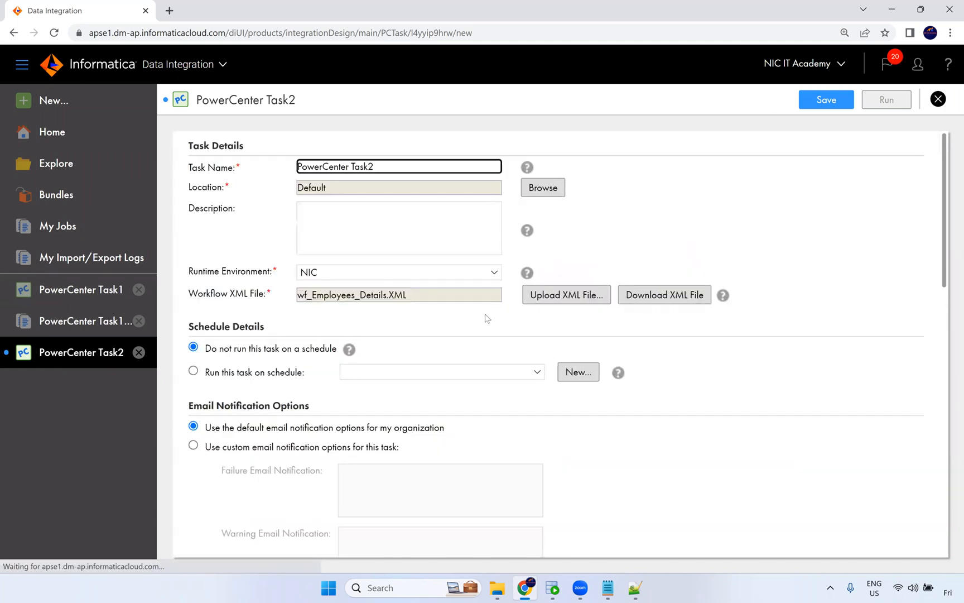
Assign Oracle_Src to the Oracle_Tgt reference and Oracle_Tgt to the Oracle_Src reference, then save the task.
{"action": "scroll", "coordinate": [487, 364], "scroll_direction": "down", "scroll_amount": 12}
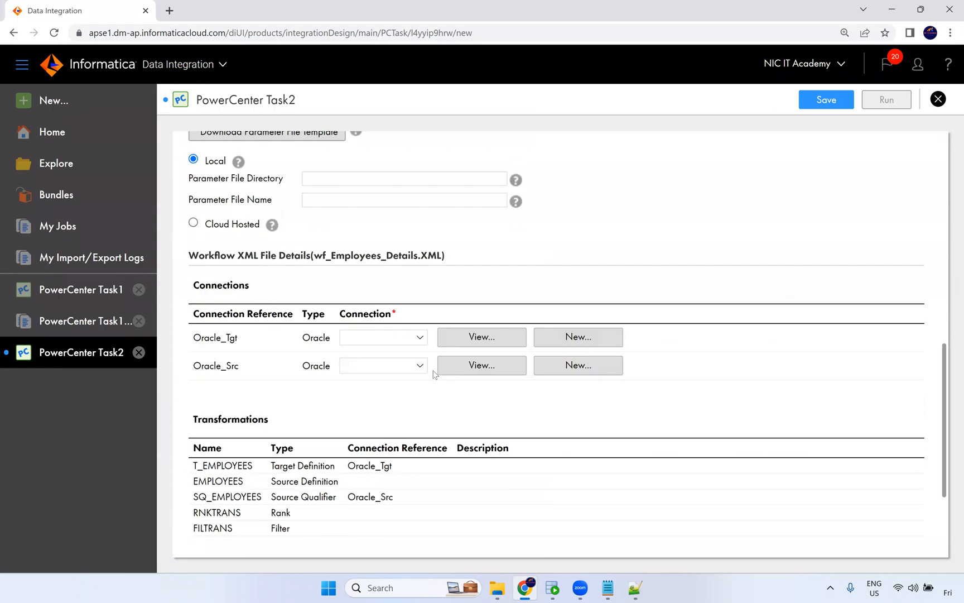
{"action": "left_click", "coordinate": [370, 184]}
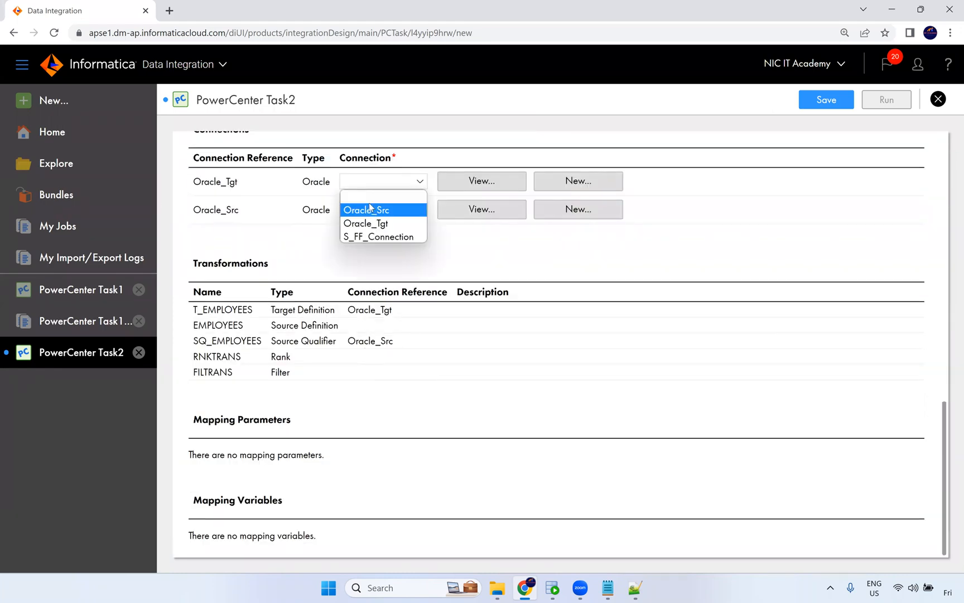
{"action": "left_click", "coordinate": [371, 209]}
{"action": "left_click", "coordinate": [371, 209]}
{"action": "left_click", "coordinate": [393, 250]}
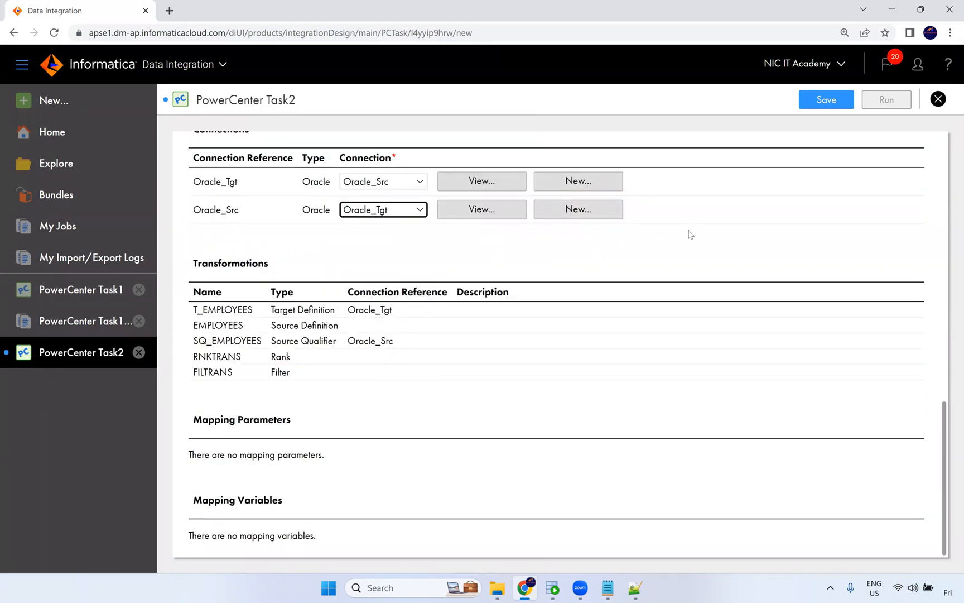
{"action": "left_click", "coordinate": [820, 99]}
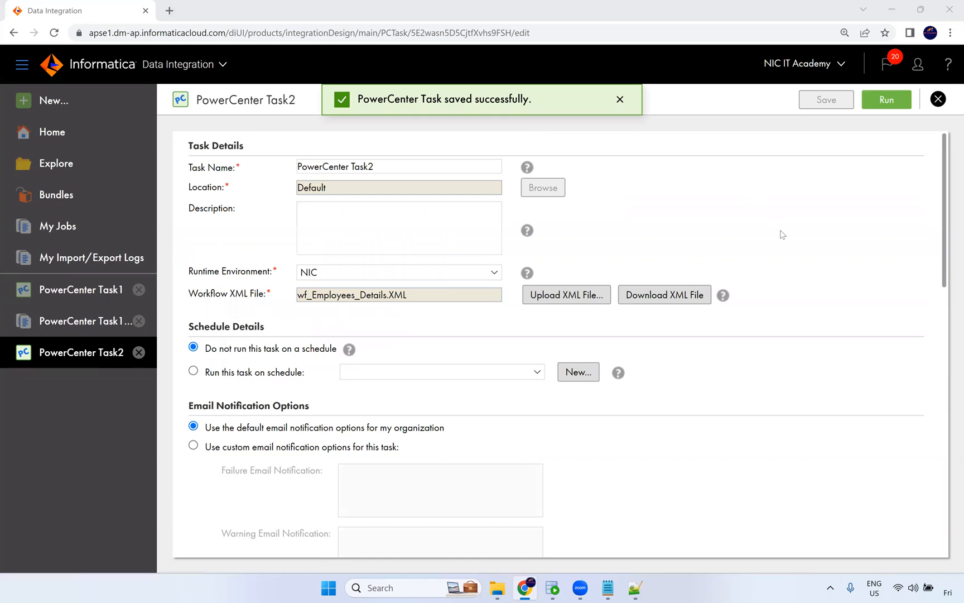
Run PowerCenter Task2 and open its job in My Jobs.
{"action": "scroll", "coordinate": [780, 237], "scroll_direction": "down", "scroll_amount": 15}
{"action": "scroll", "coordinate": [809, 212], "scroll_direction": "up", "scroll_amount": 15}
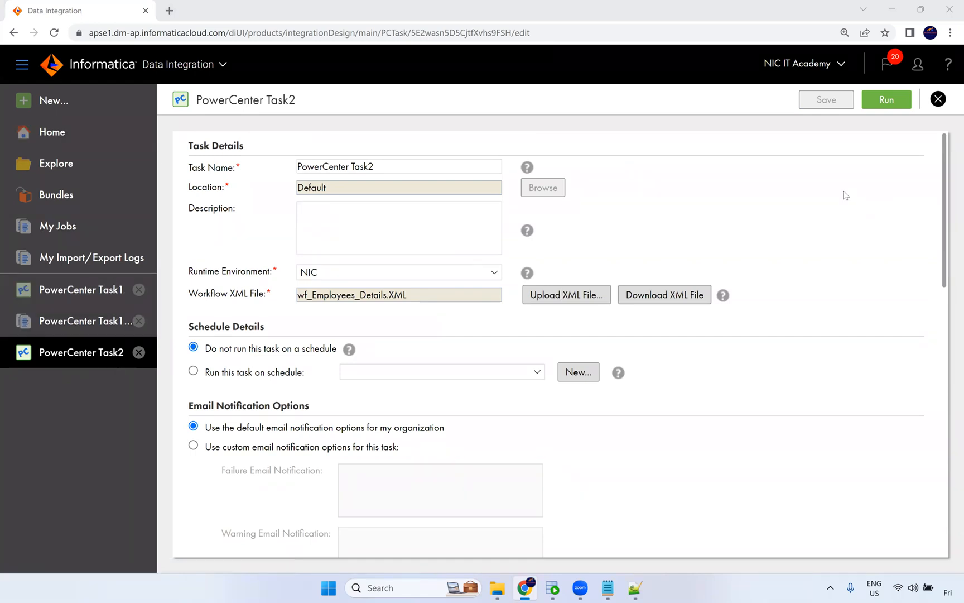
{"action": "left_click", "coordinate": [886, 104]}
{"action": "left_click", "coordinate": [557, 102]}
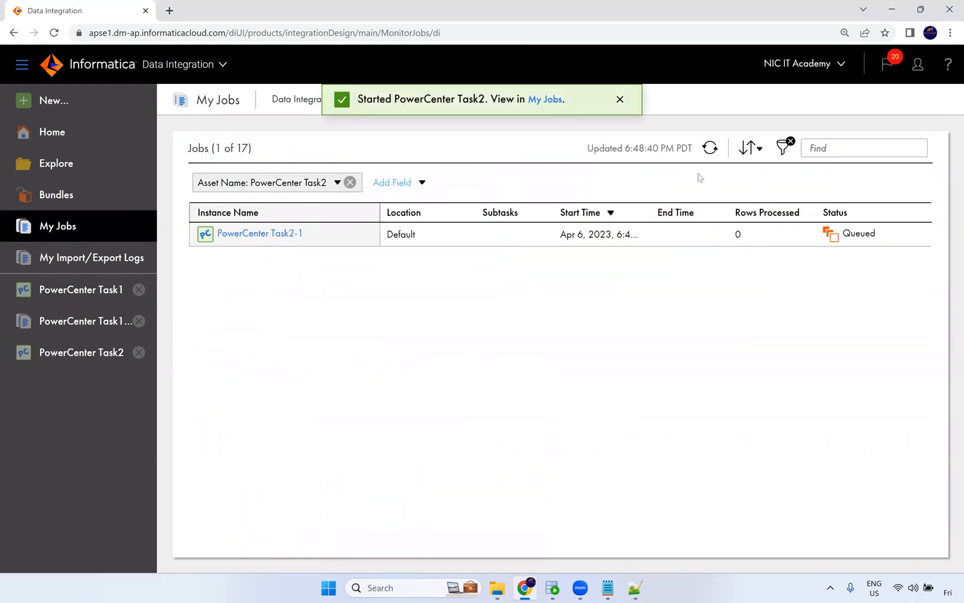
Refresh the job list and check the PowerCenter Task2-1 job status.
{"action": "left_click", "coordinate": [717, 152]}
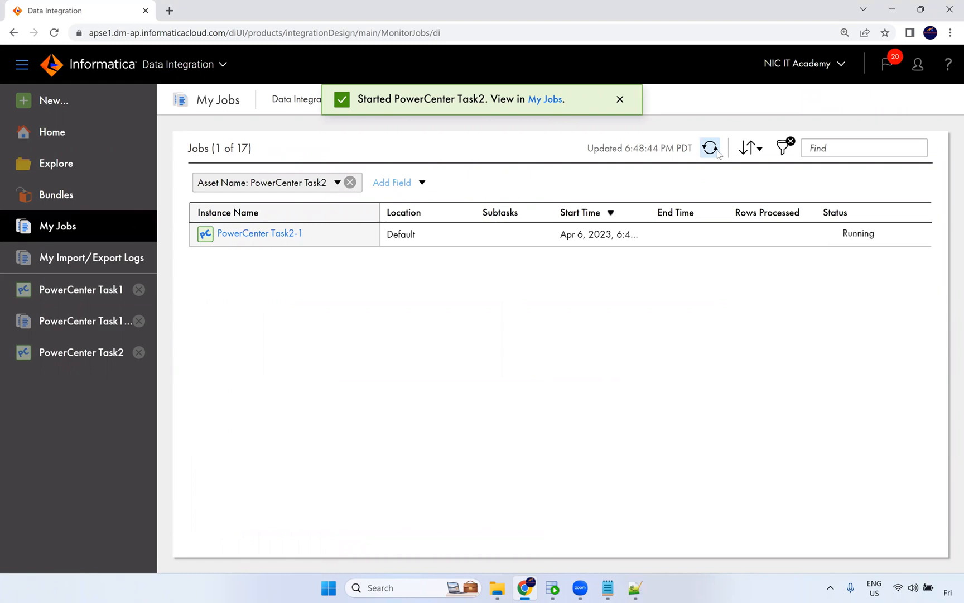
{"action": "left_click", "coordinate": [716, 152]}
{"action": "mouse_move", "coordinate": [840, 238]}
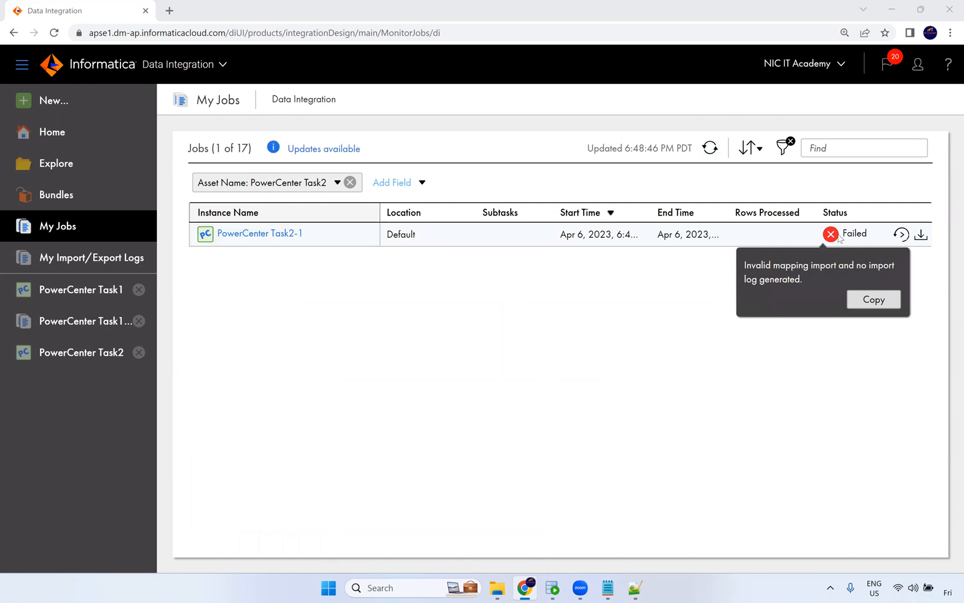
Open the PowerCenter Task2-1 run details to review its error message, then close them.
{"action": "left_click", "coordinate": [243, 234]}
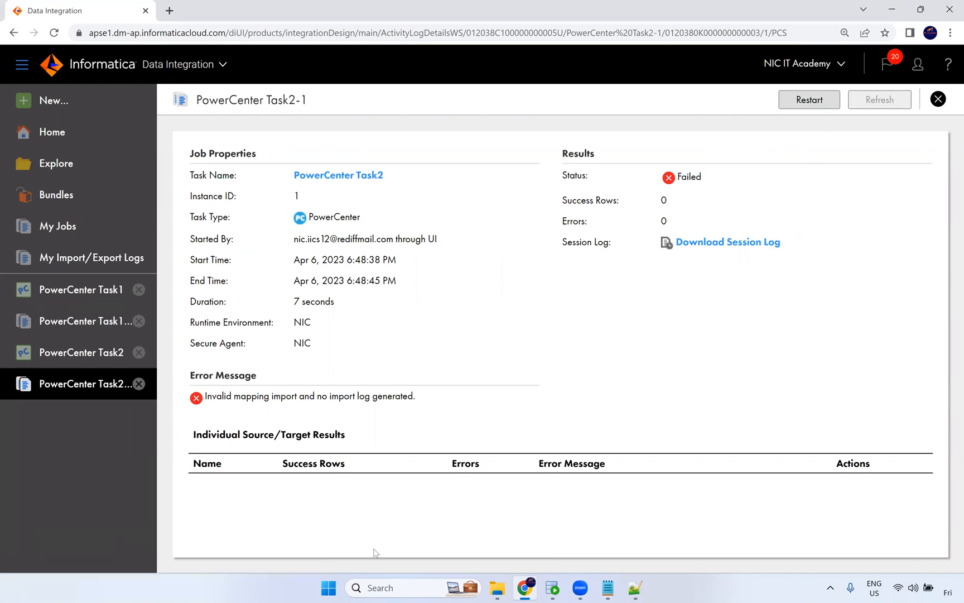
{"action": "left_click", "coordinate": [137, 388]}
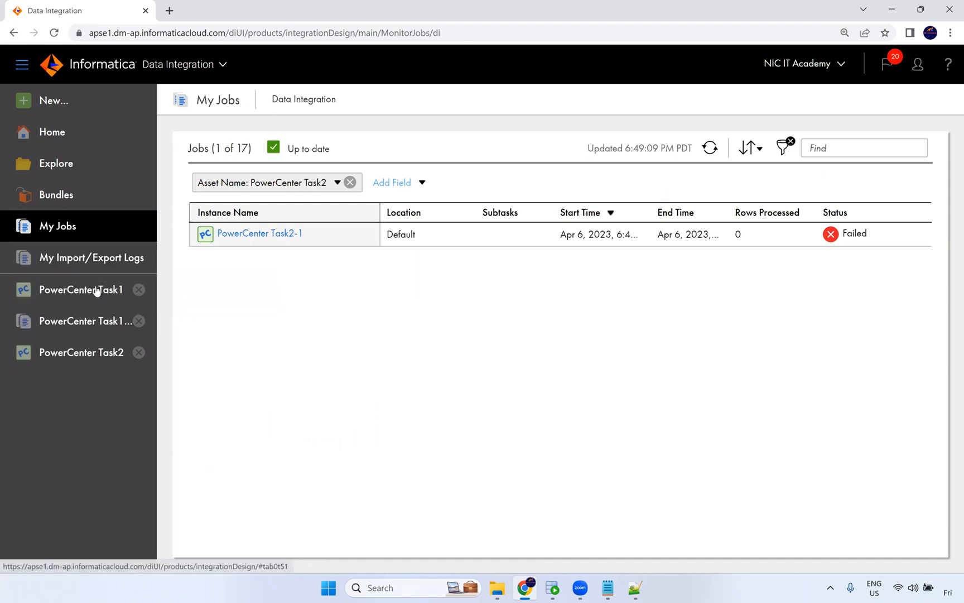
{"action": "key", "text": "alt+Tab"}
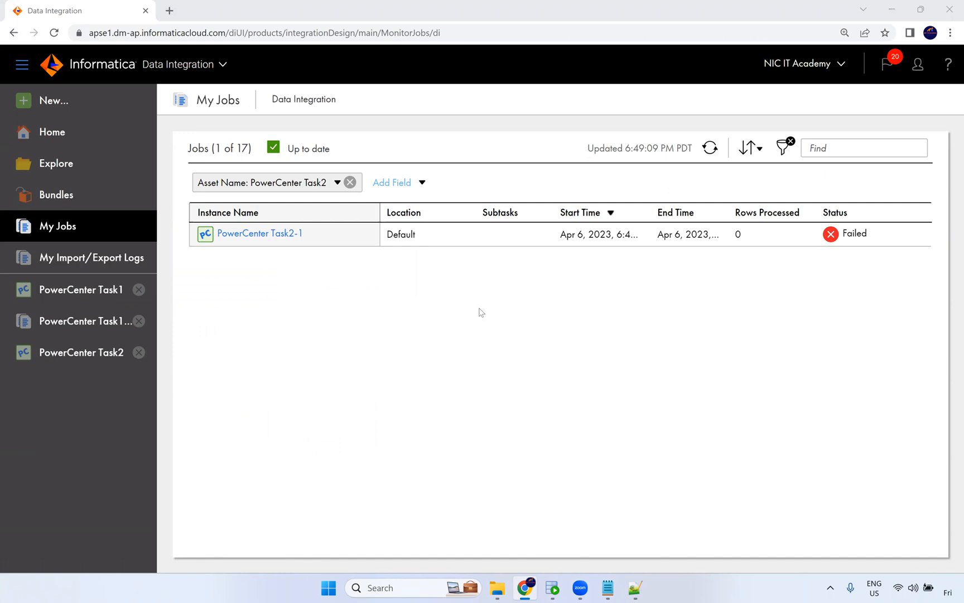
{"action": "left_click", "coordinate": [262, 235]}
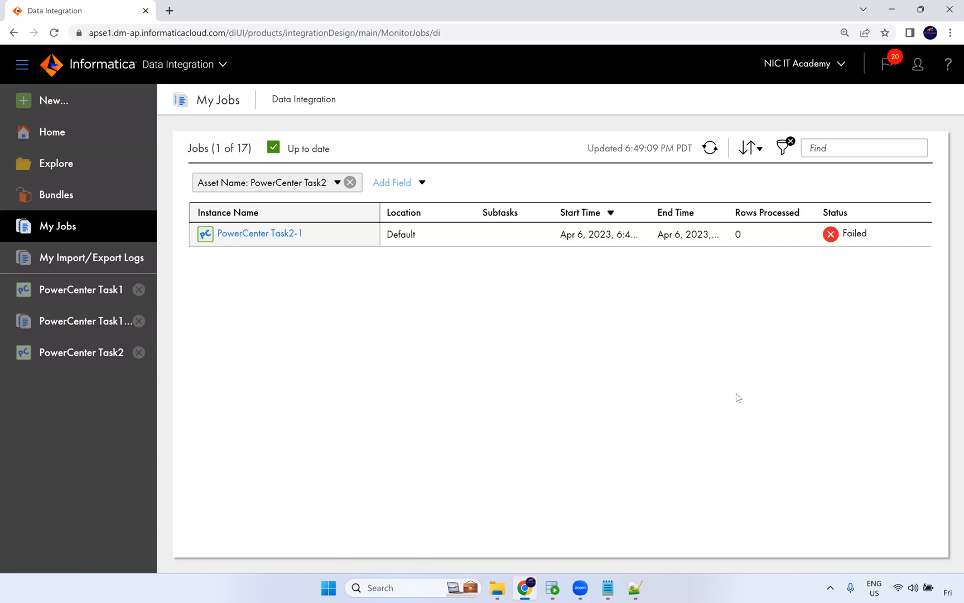
{"action": "left_click", "coordinate": [578, 62]}
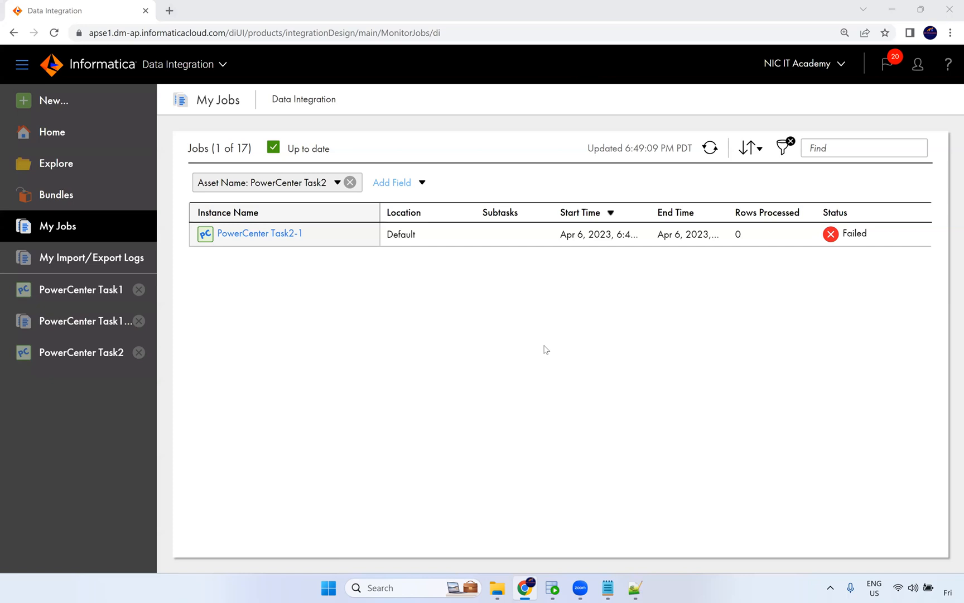
{"action": "left_click", "coordinate": [170, 10]}
{"action": "left_click", "coordinate": [107, 7]}
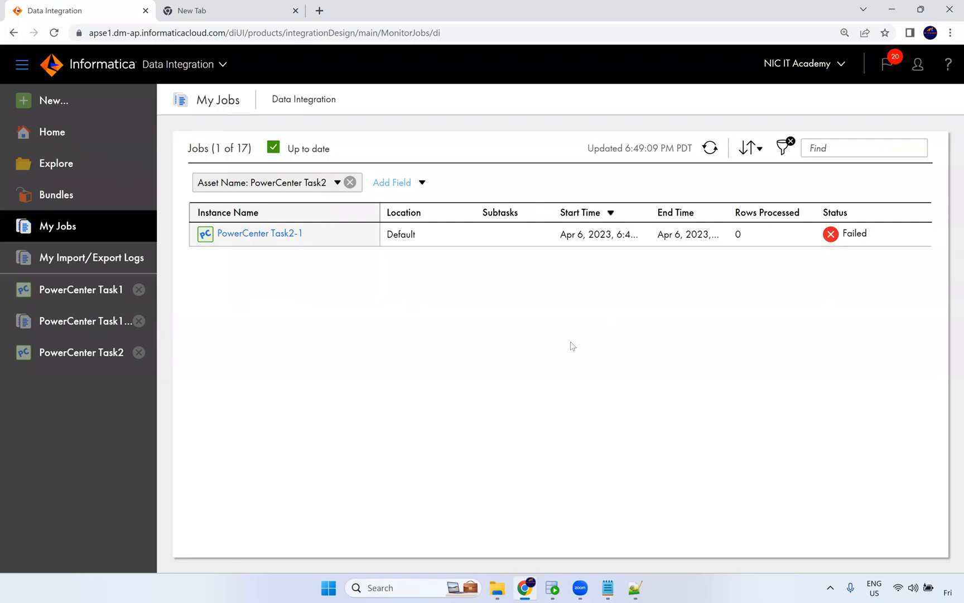
{"action": "mouse_move", "coordinate": [502, 584]}
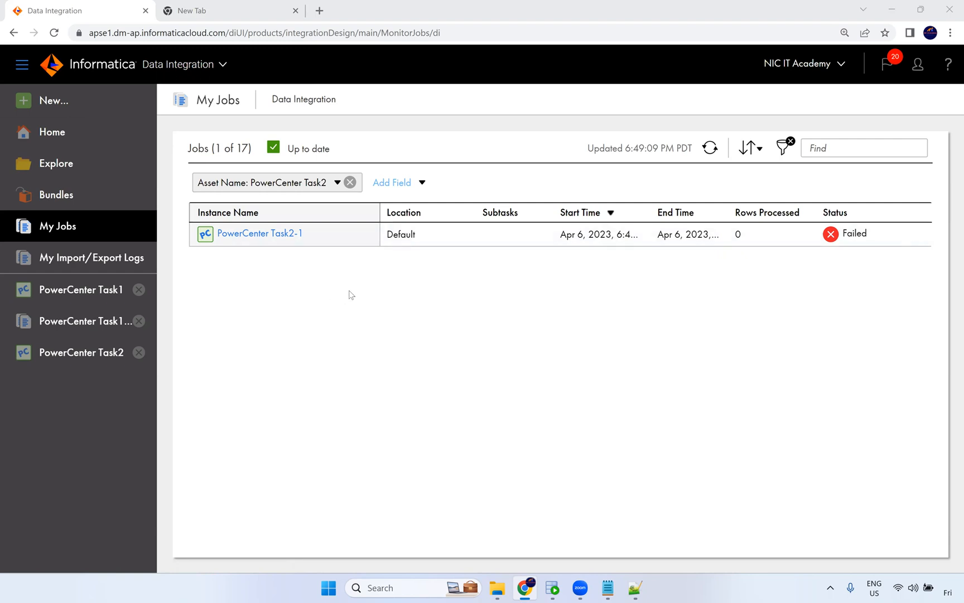
Create a new Data Transfer Task asset.
{"action": "left_click", "coordinate": [215, 66]}
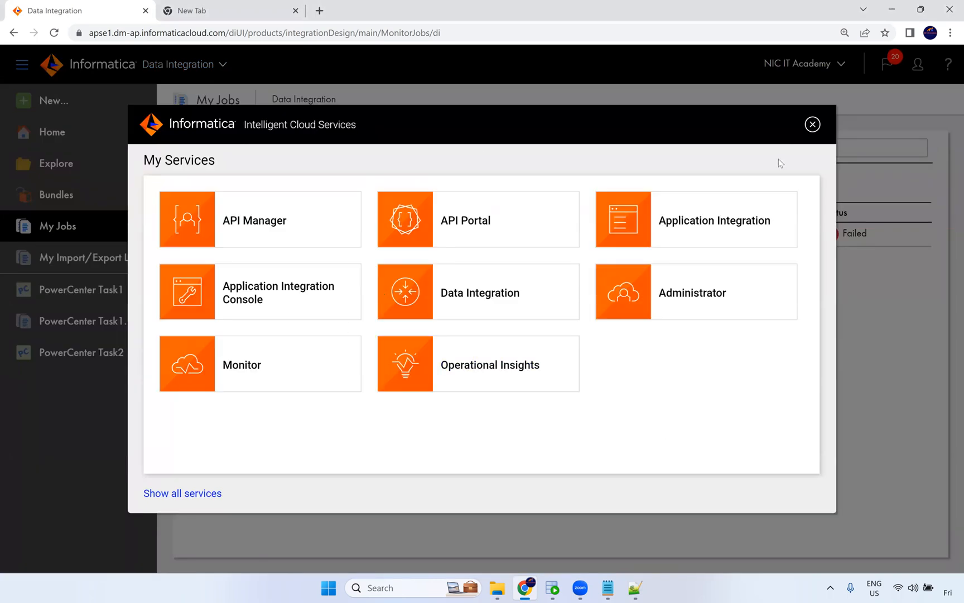
{"action": "left_click", "coordinate": [812, 124]}
{"action": "left_click", "coordinate": [91, 101]}
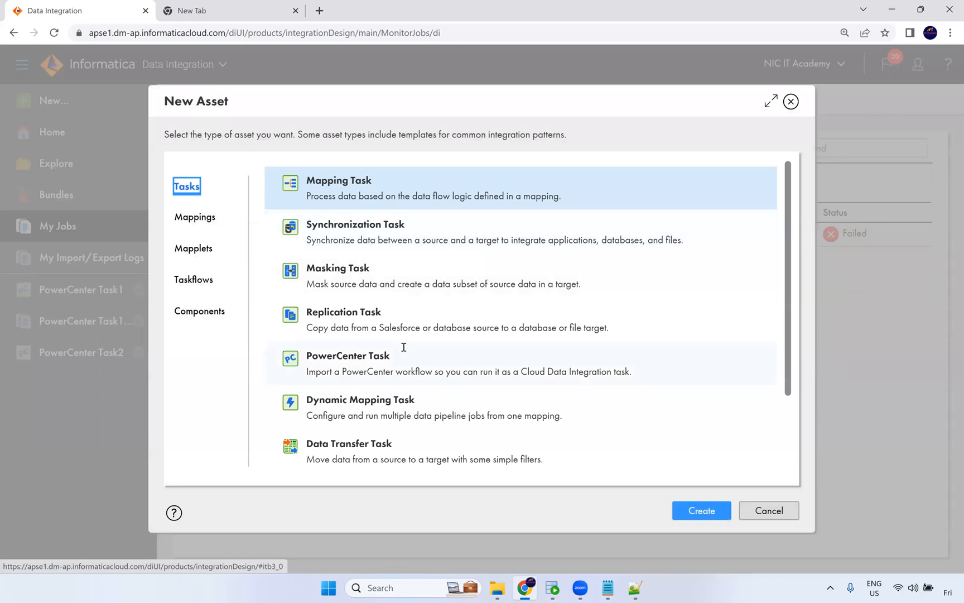
{"action": "scroll", "coordinate": [405, 404], "scroll_direction": "down", "scroll_amount": 2}
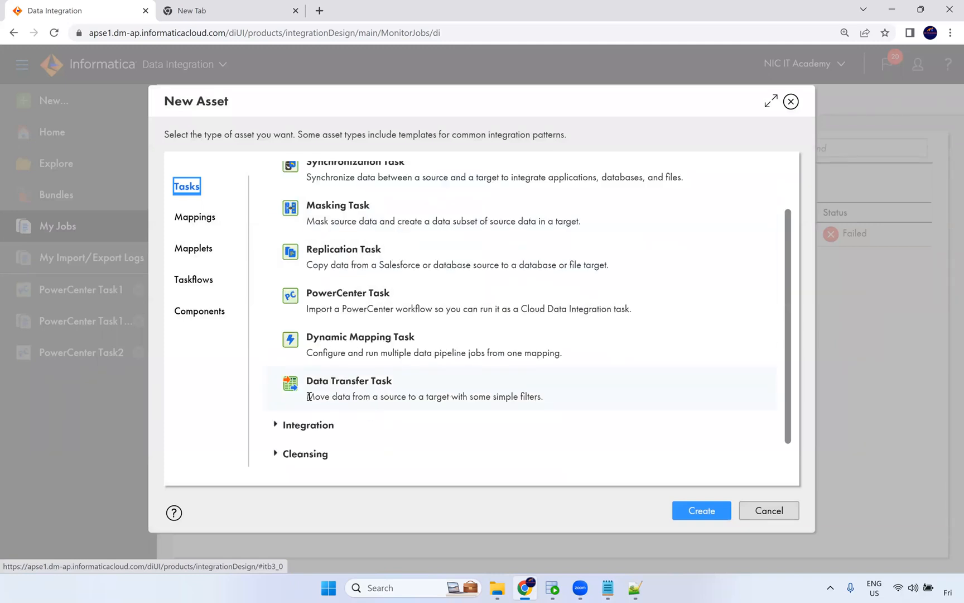
{"action": "left_click_drag", "start_coordinate": [306, 397], "coordinate": [536, 398]}
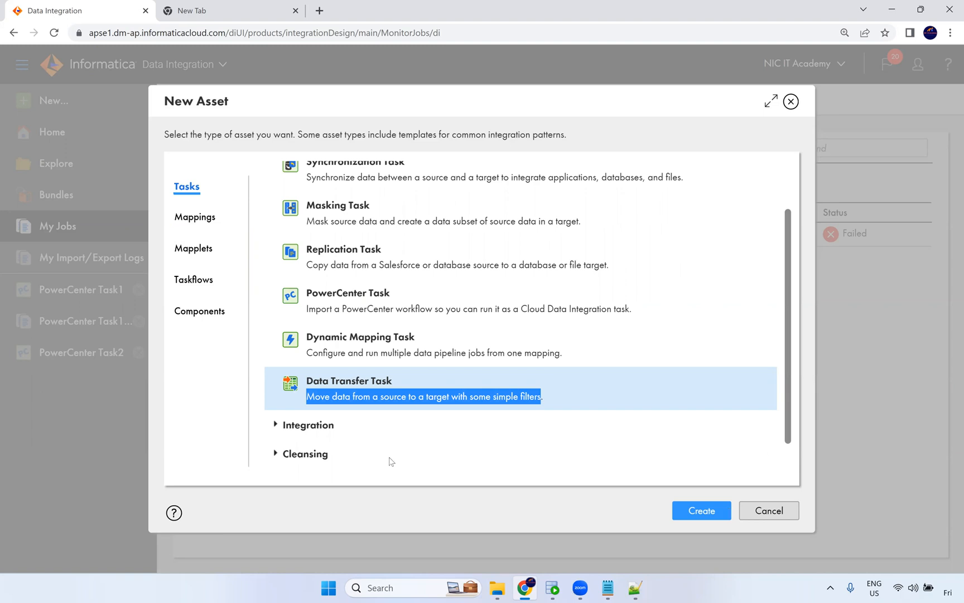
{"action": "left_click", "coordinate": [478, 414]}
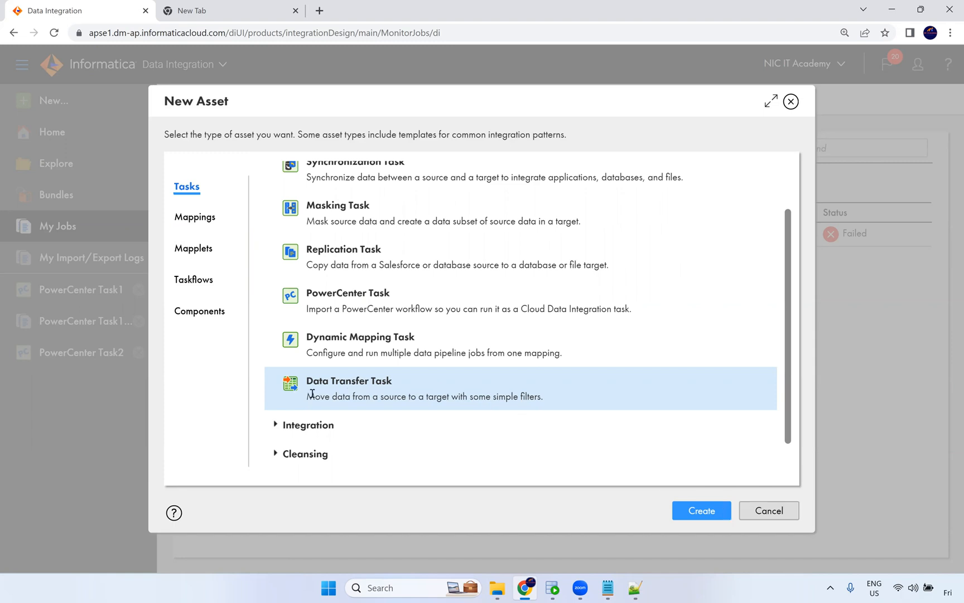
{"action": "left_click", "coordinate": [703, 509]}
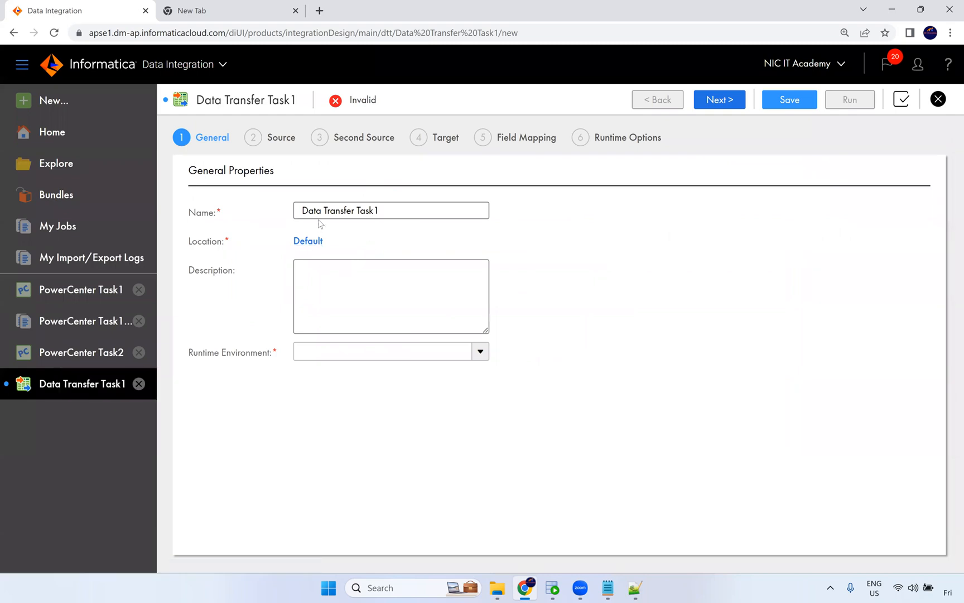
Set the task's runtime environment to NIC and continue to the source settings.
{"action": "left_click", "coordinate": [325, 351]}
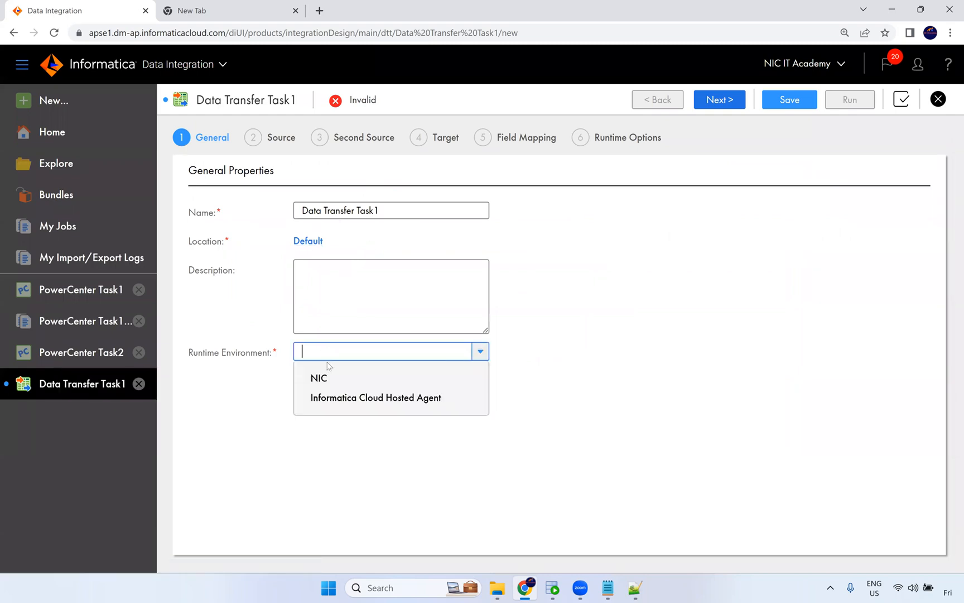
{"action": "left_click", "coordinate": [322, 377]}
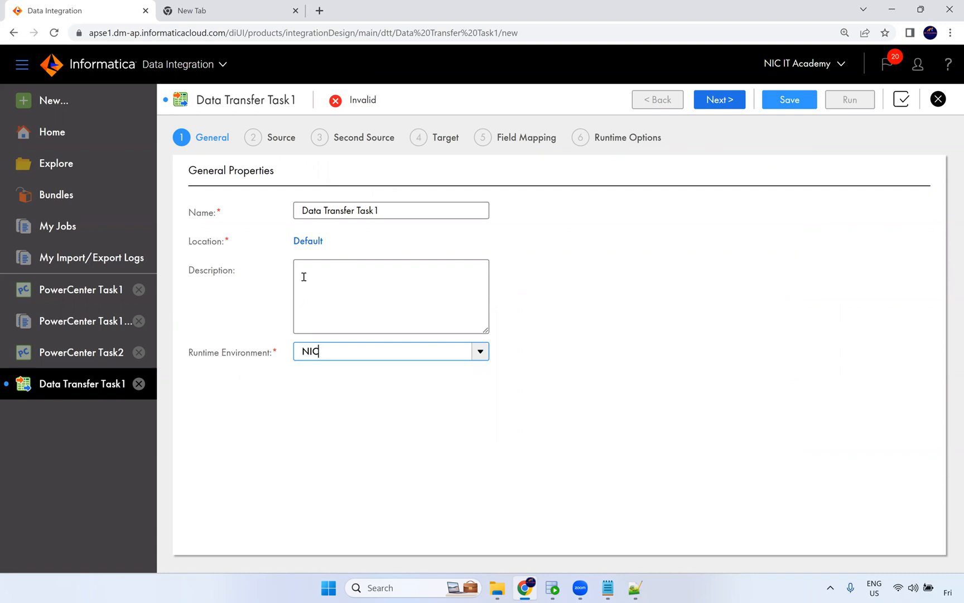
{"action": "left_click", "coordinate": [708, 99]}
Choose the Oracle_Src connection and the EMPLOYEES table as the source object.
{"action": "left_click", "coordinate": [317, 210]}
{"action": "left_click", "coordinate": [345, 246]}
{"action": "left_click", "coordinate": [287, 243]}
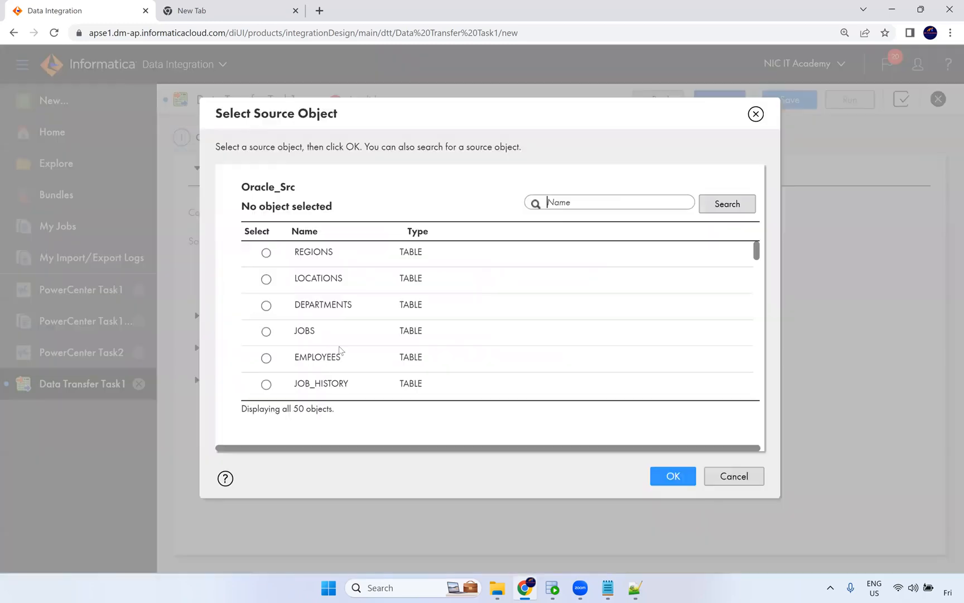
{"action": "left_click", "coordinate": [327, 354]}
{"action": "left_click", "coordinate": [669, 477]}
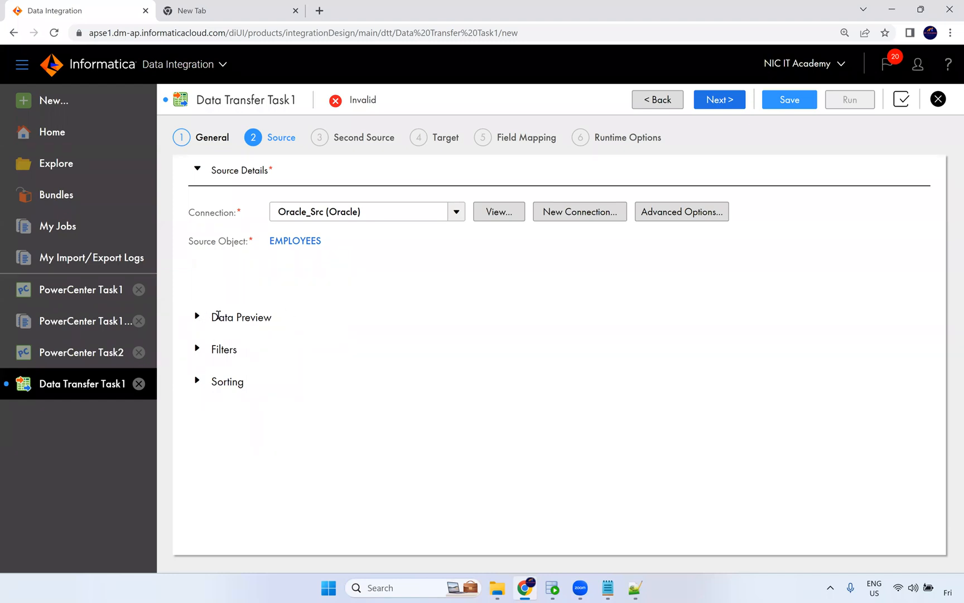
Review the source's advanced options and simple filter settings without changing them.
{"action": "left_click", "coordinate": [678, 213]}
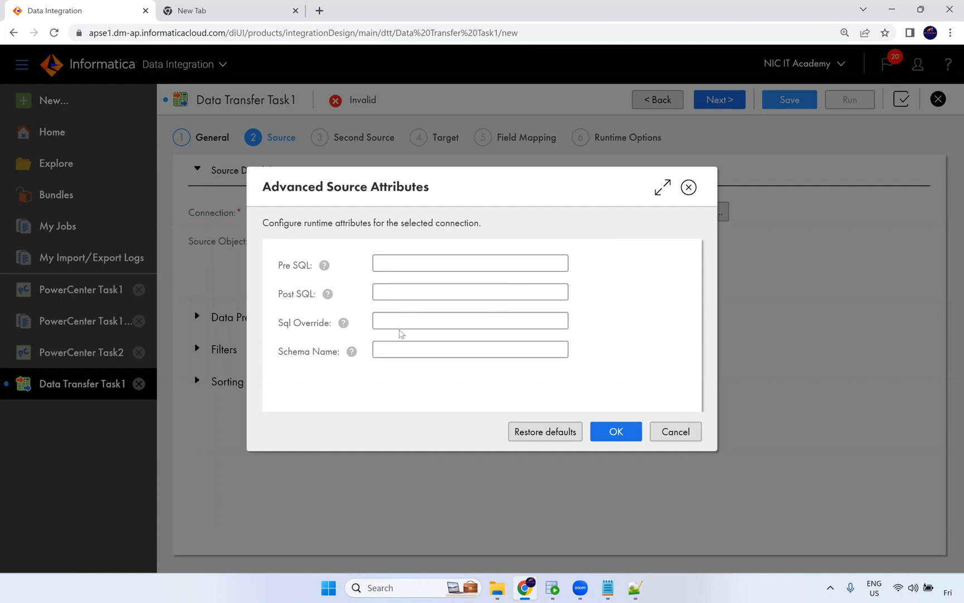
{"action": "left_click", "coordinate": [662, 434]}
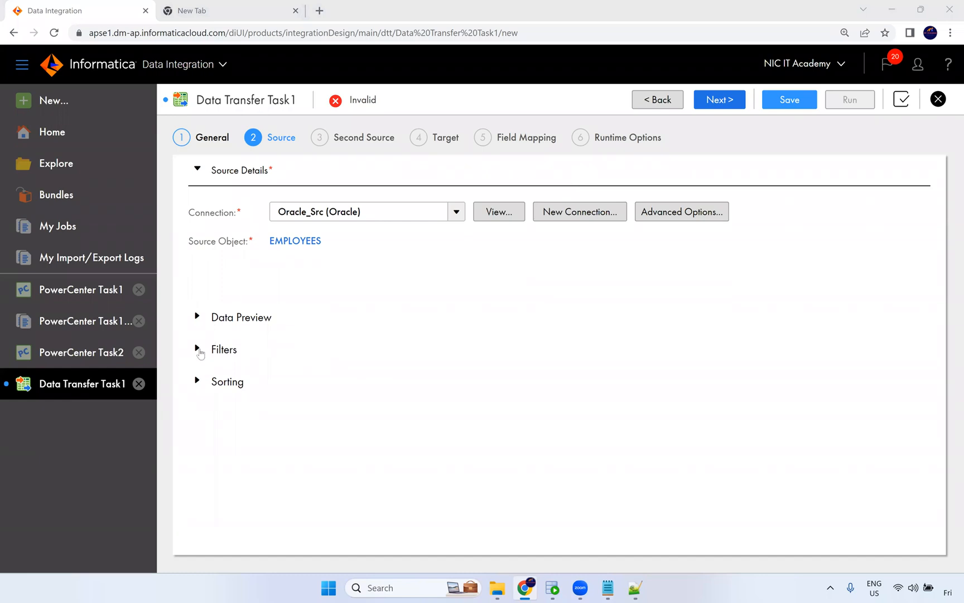
{"action": "left_click", "coordinate": [199, 350]}
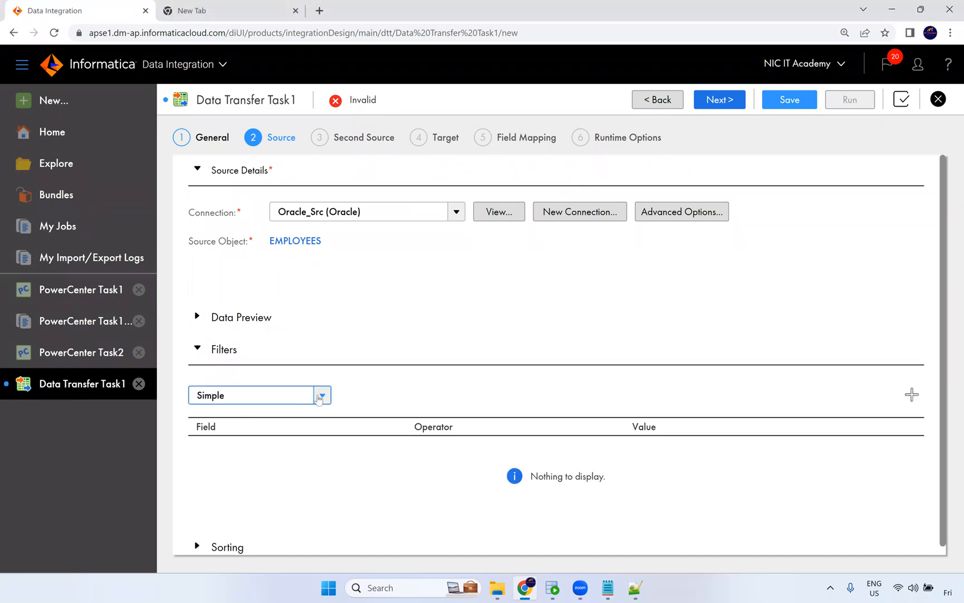
{"action": "left_click", "coordinate": [322, 394]}
{"action": "left_click", "coordinate": [656, 513]}
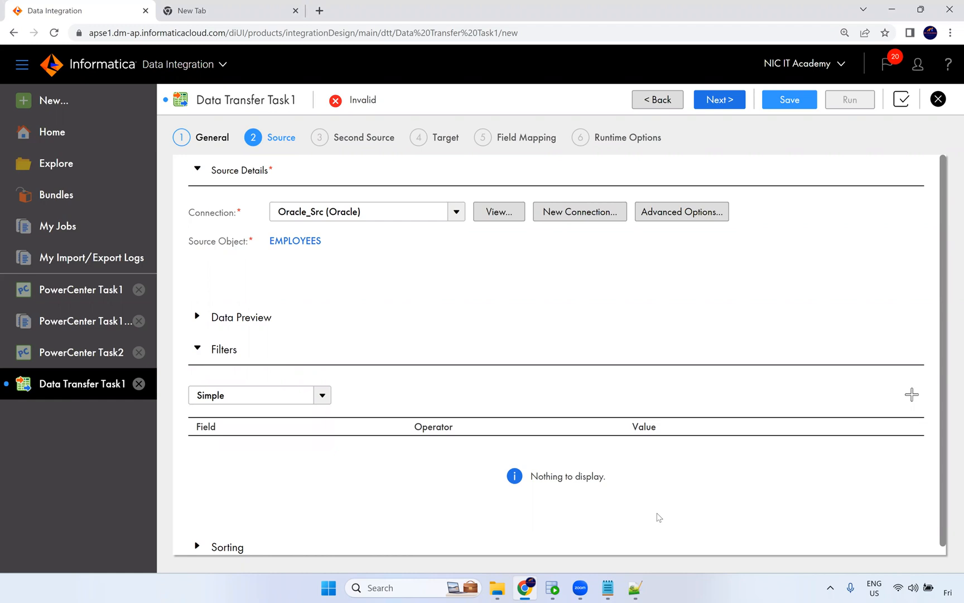
{"action": "scroll", "coordinate": [464, 379], "scroll_direction": "down", "scroll_amount": 2}
{"action": "scroll", "coordinate": [615, 256], "scroll_direction": "up", "scroll_amount": 2}
Try adding a second source that augments data with a lookup on the DEPARTMENTS table from Oracle_Src.
{"action": "left_click", "coordinate": [717, 100]}
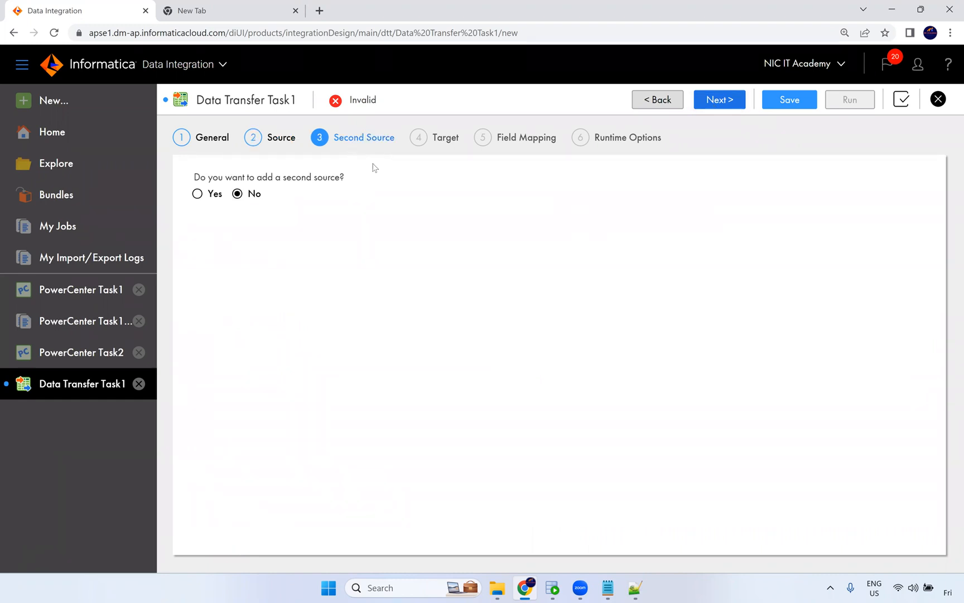
{"action": "left_click", "coordinate": [197, 193]}
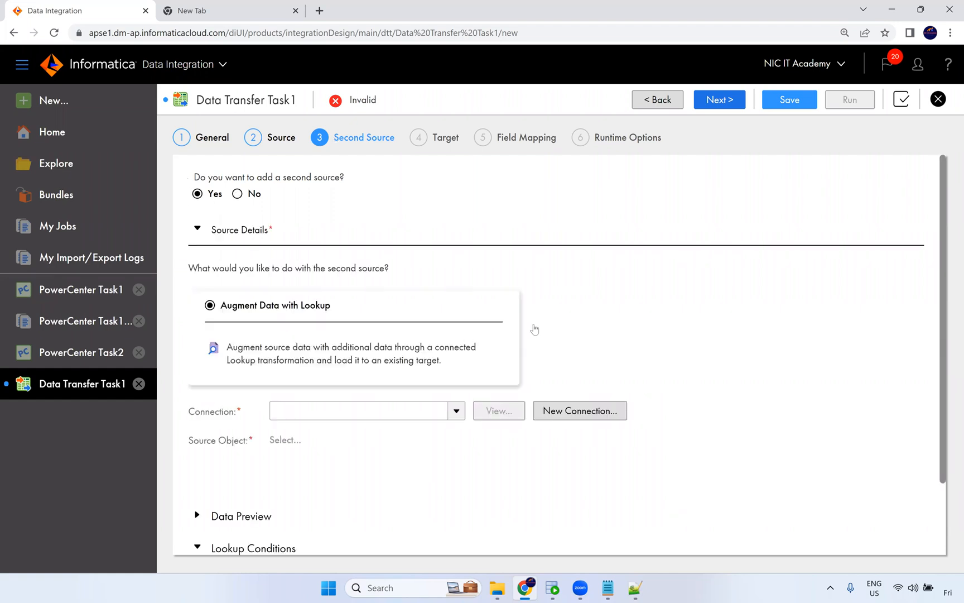
{"action": "scroll", "coordinate": [502, 332], "scroll_direction": "down", "scroll_amount": 2}
{"action": "left_click", "coordinate": [450, 329]}
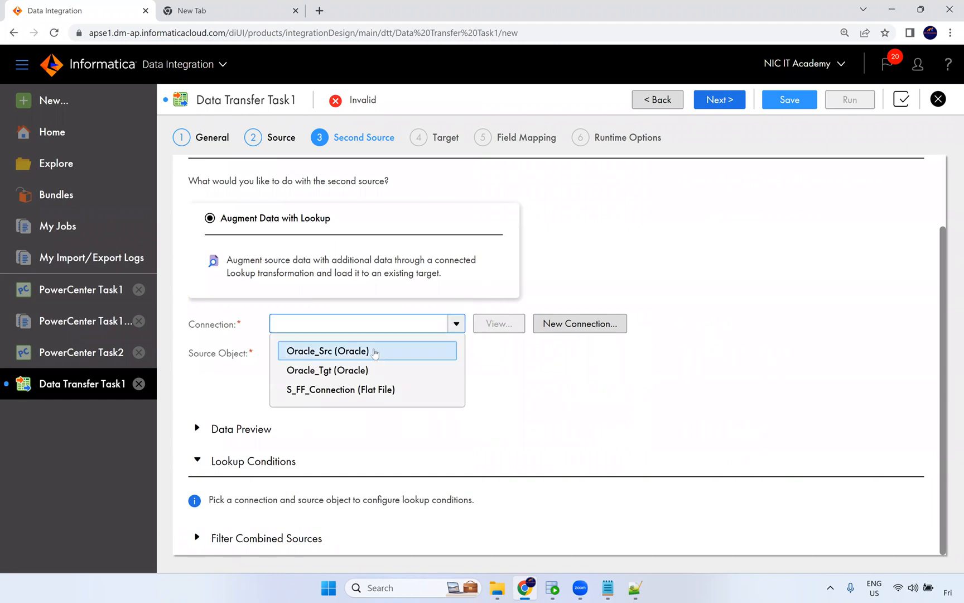
{"action": "left_click", "coordinate": [372, 350]}
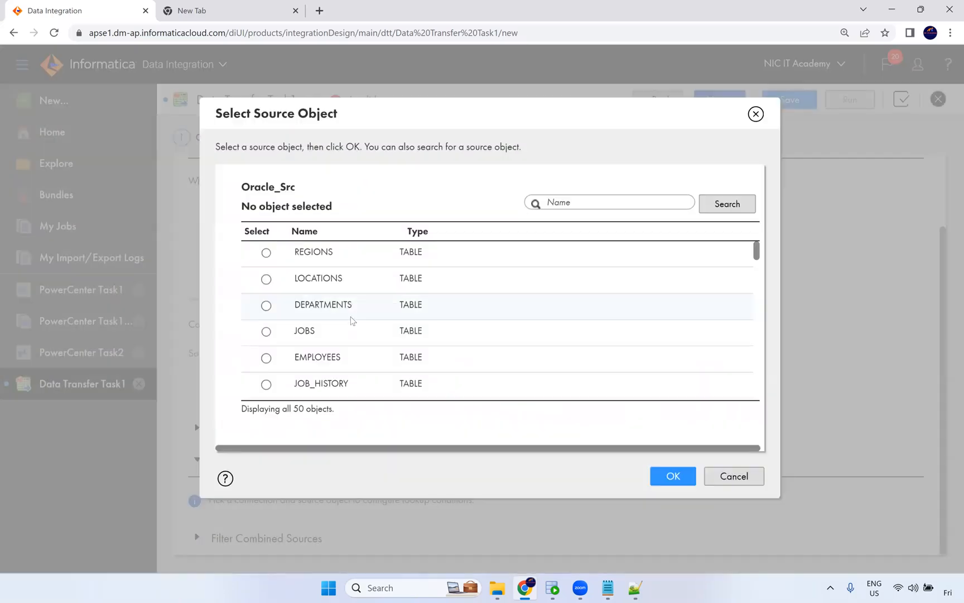
{"action": "left_click", "coordinate": [358, 308]}
{"action": "left_click", "coordinate": [681, 478]}
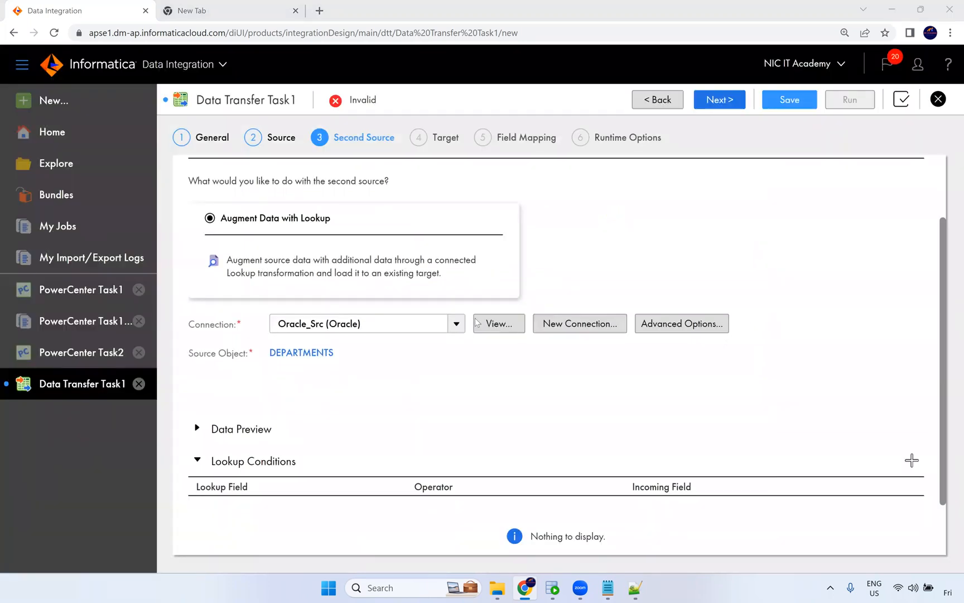
Open the lookup's advanced source attributes, cancel them, and switch back to no second source.
{"action": "scroll", "coordinate": [333, 444], "scroll_direction": "down", "scroll_amount": 2}
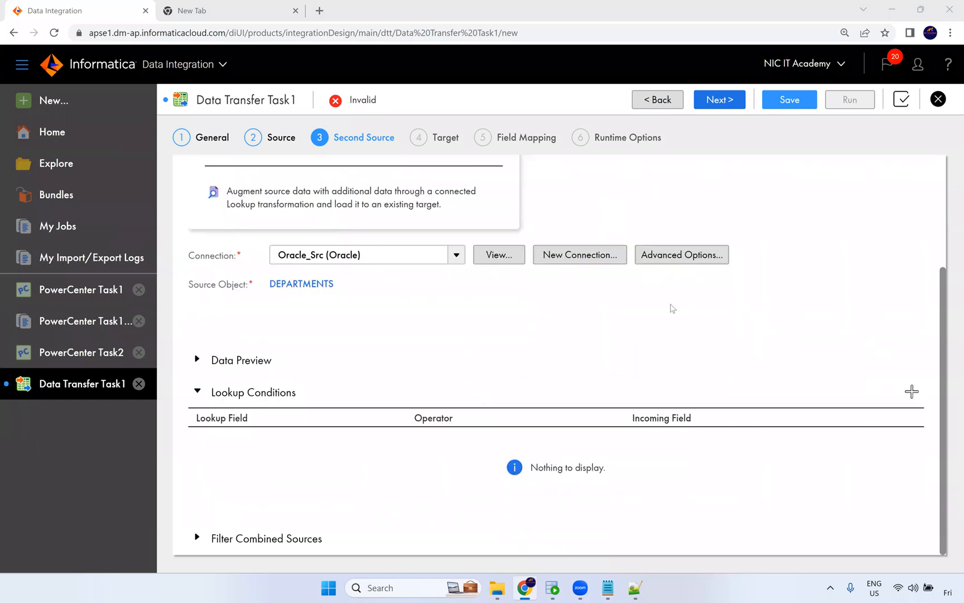
{"action": "left_click", "coordinate": [679, 256]}
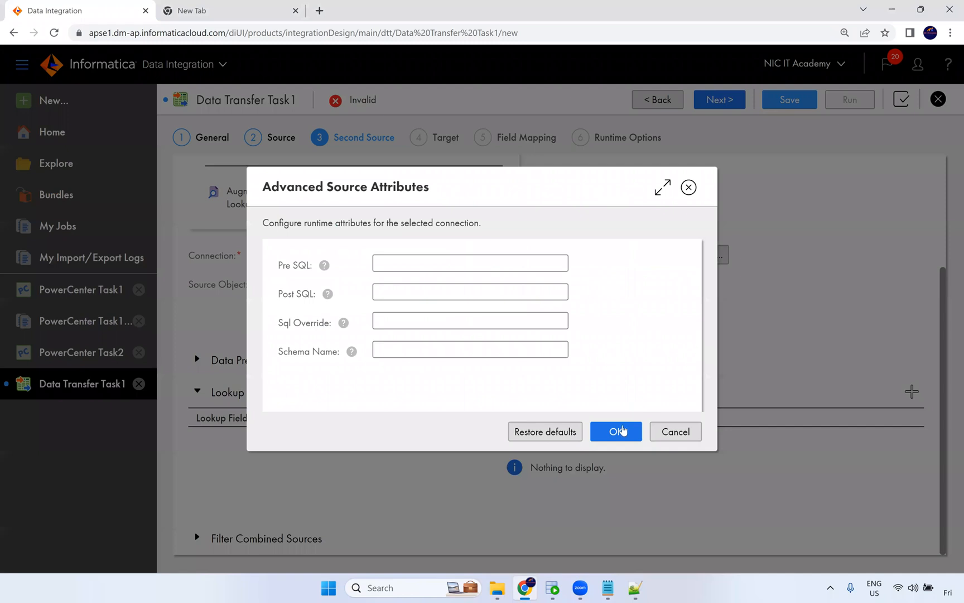
{"action": "left_click", "coordinate": [674, 431]}
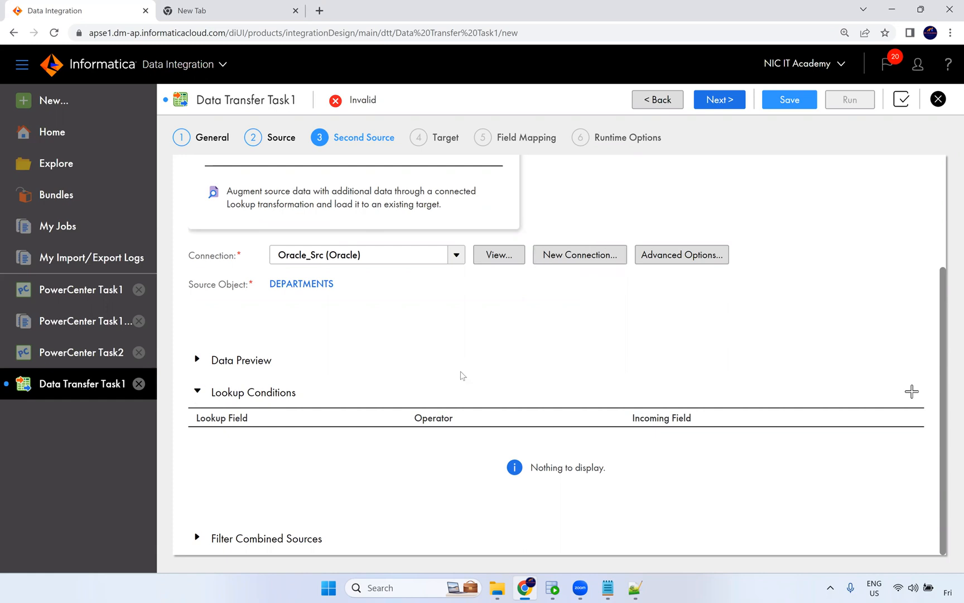
{"action": "scroll", "coordinate": [550, 317], "scroll_direction": "up", "scroll_amount": 3}
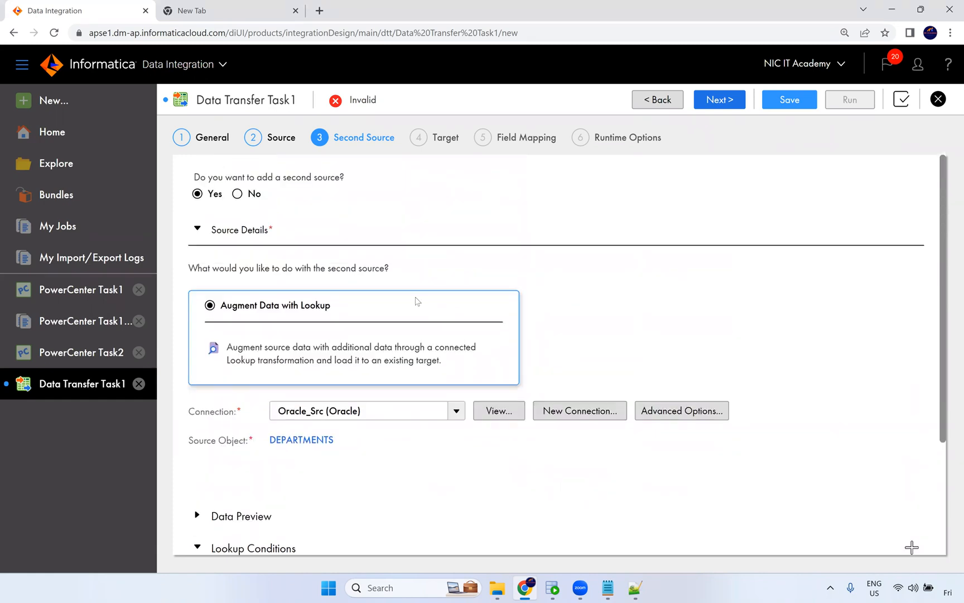
{"action": "left_click", "coordinate": [238, 194]}
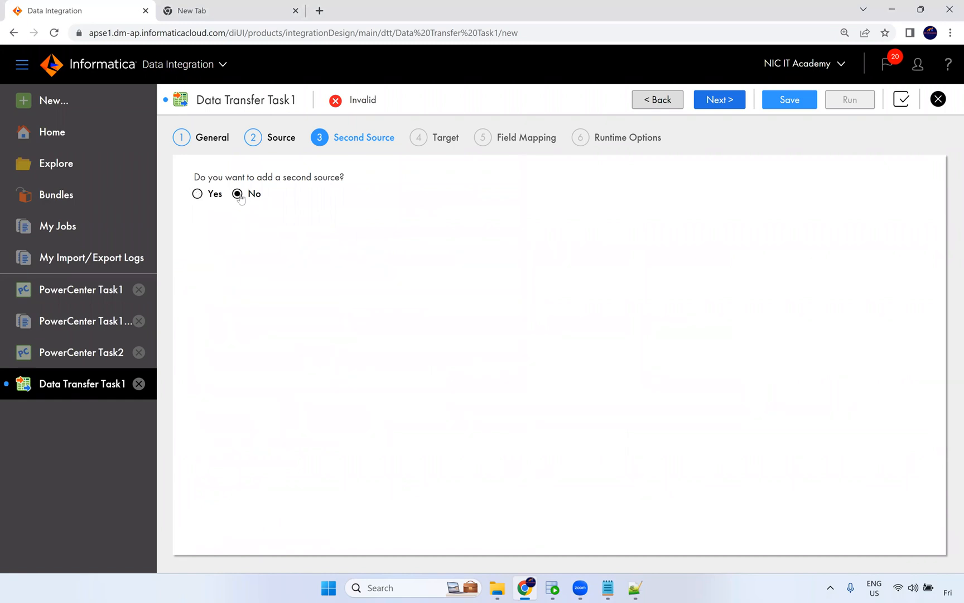
Set the target connection to Oracle_Tgt with the Insert operation.
{"action": "left_click", "coordinate": [714, 100]}
{"action": "left_click", "coordinate": [421, 205]}
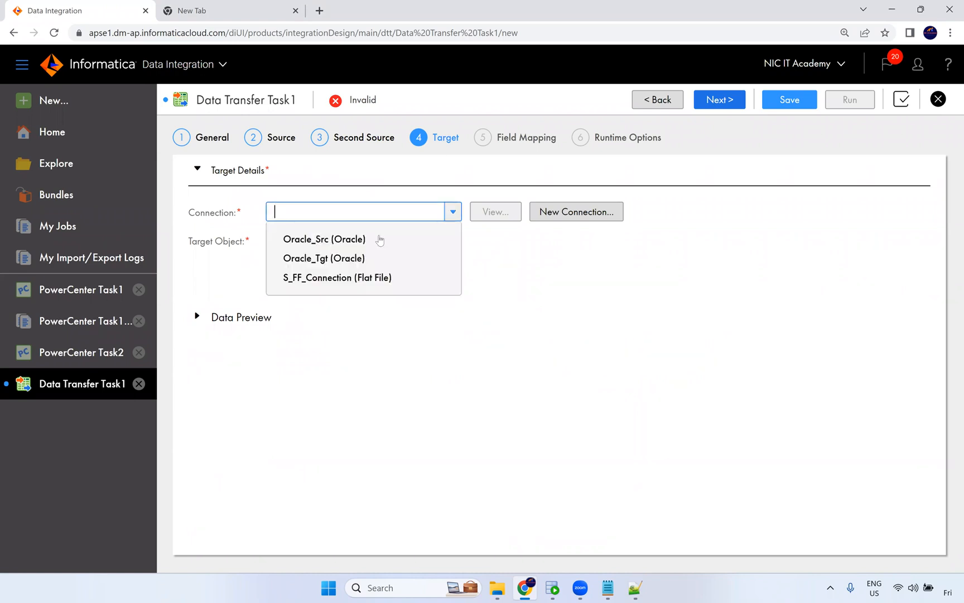
{"action": "left_click", "coordinate": [349, 240]}
{"action": "left_click", "coordinate": [377, 213]}
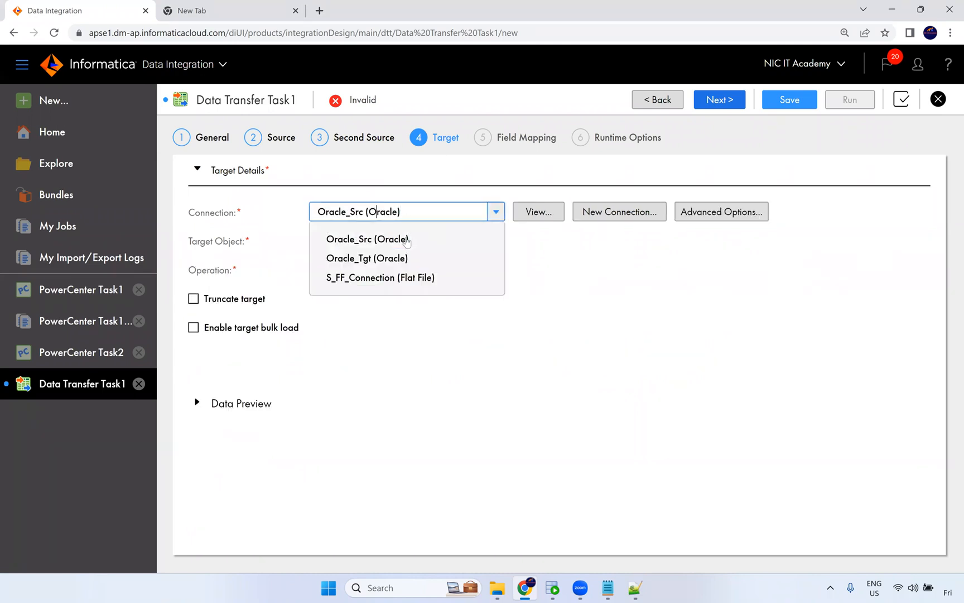
{"action": "left_click", "coordinate": [398, 258]}
{"action": "left_click", "coordinate": [400, 270]}
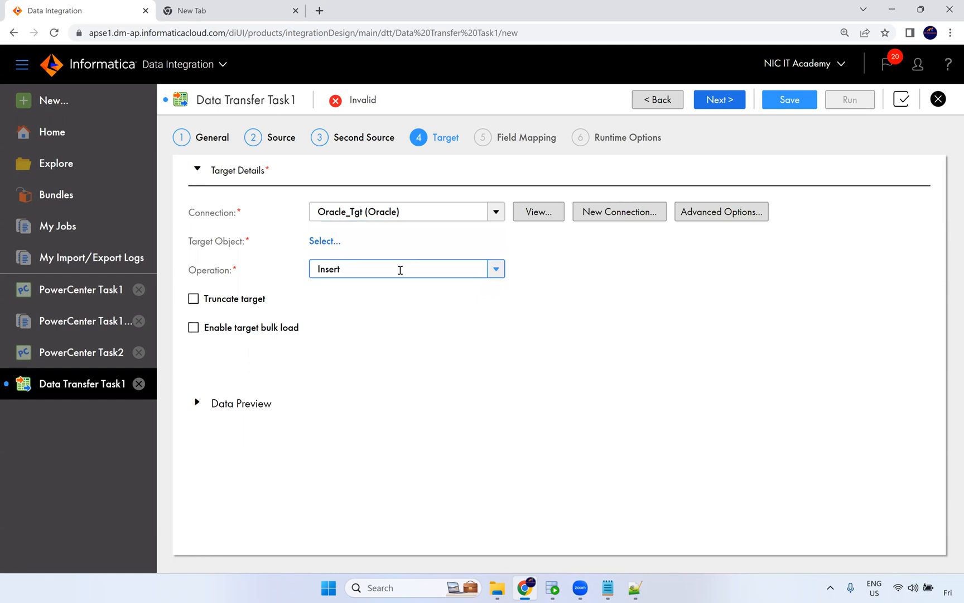
{"action": "left_click", "coordinate": [389, 290]}
Choose T_EMPLOYEES as the existing target table, enable Truncate target, and continue to field mapping.
{"action": "left_click", "coordinate": [329, 241]}
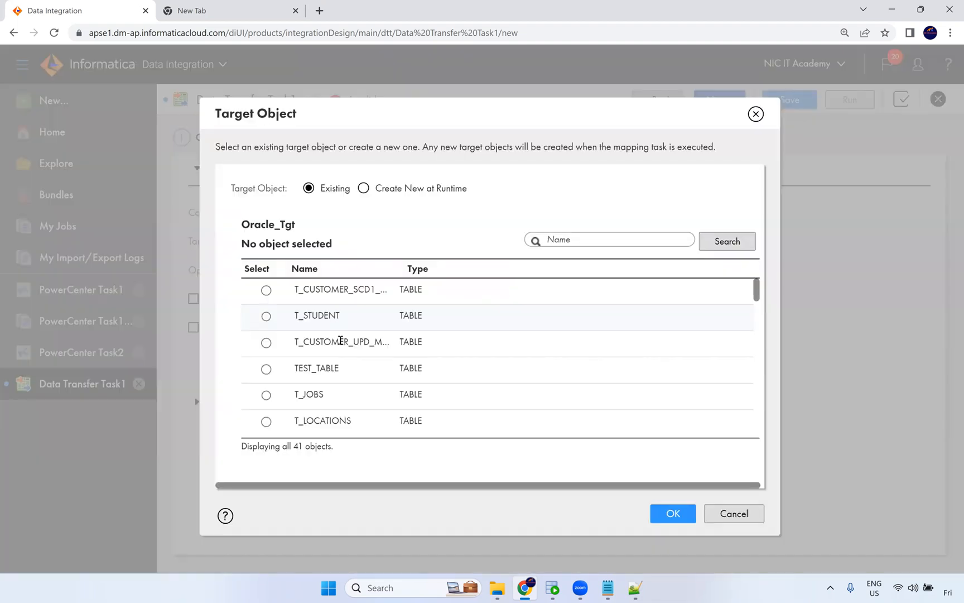
{"action": "scroll", "coordinate": [391, 377], "scroll_direction": "down", "scroll_amount": 3}
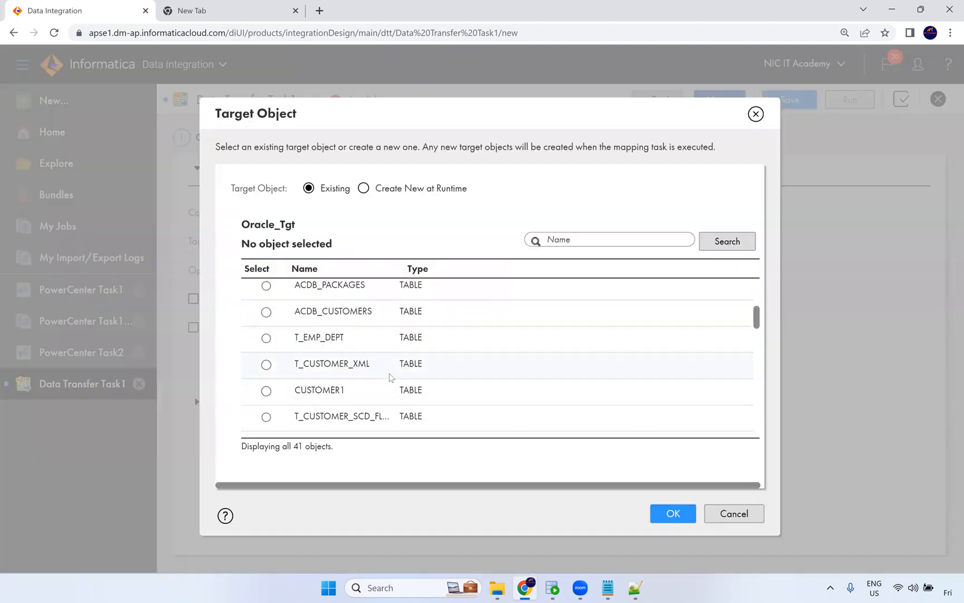
{"action": "scroll", "coordinate": [391, 375], "scroll_direction": "down", "scroll_amount": 6}
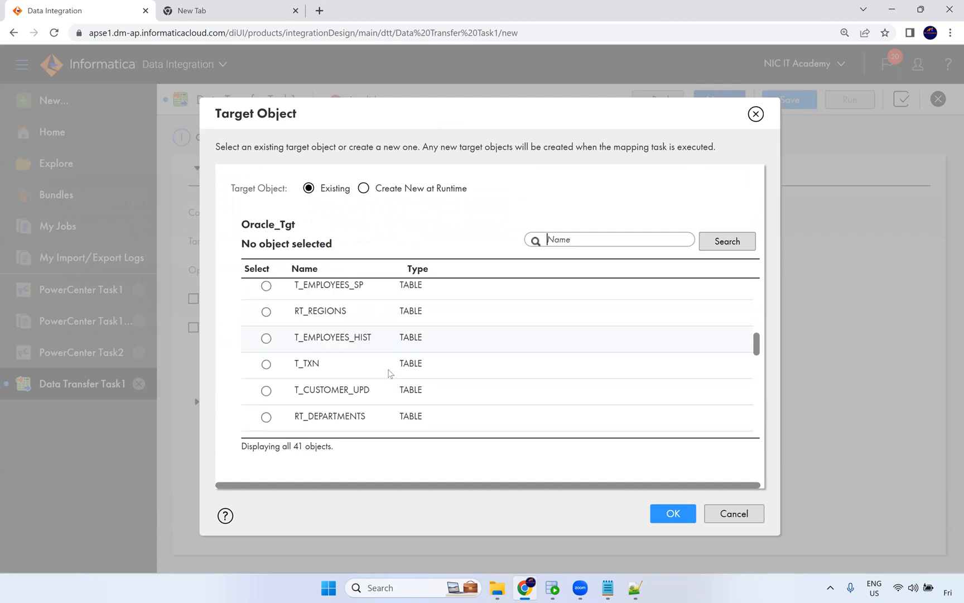
{"action": "scroll", "coordinate": [390, 372], "scroll_direction": "down", "scroll_amount": 5}
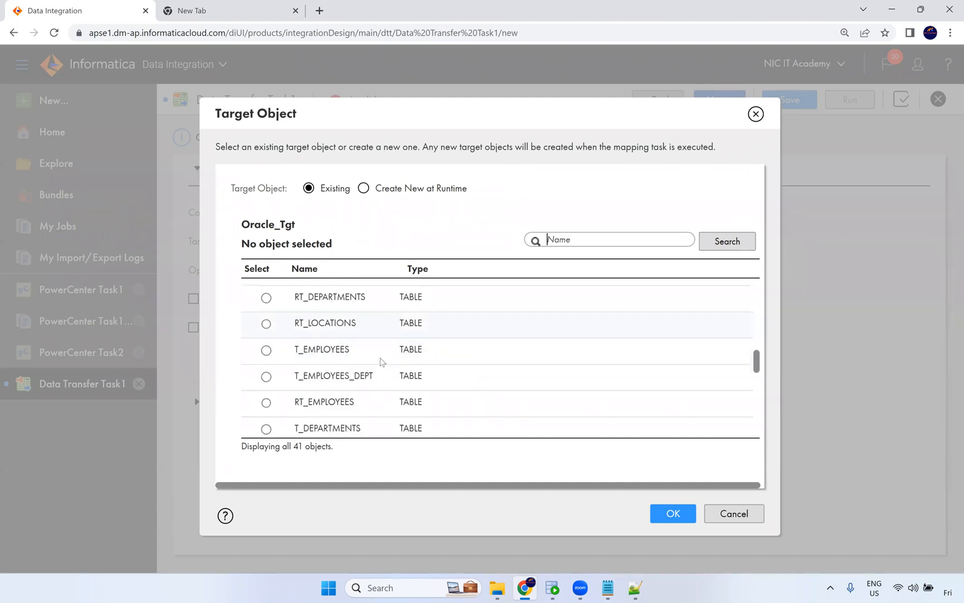
{"action": "left_click", "coordinate": [387, 340]}
{"action": "left_click", "coordinate": [673, 512]}
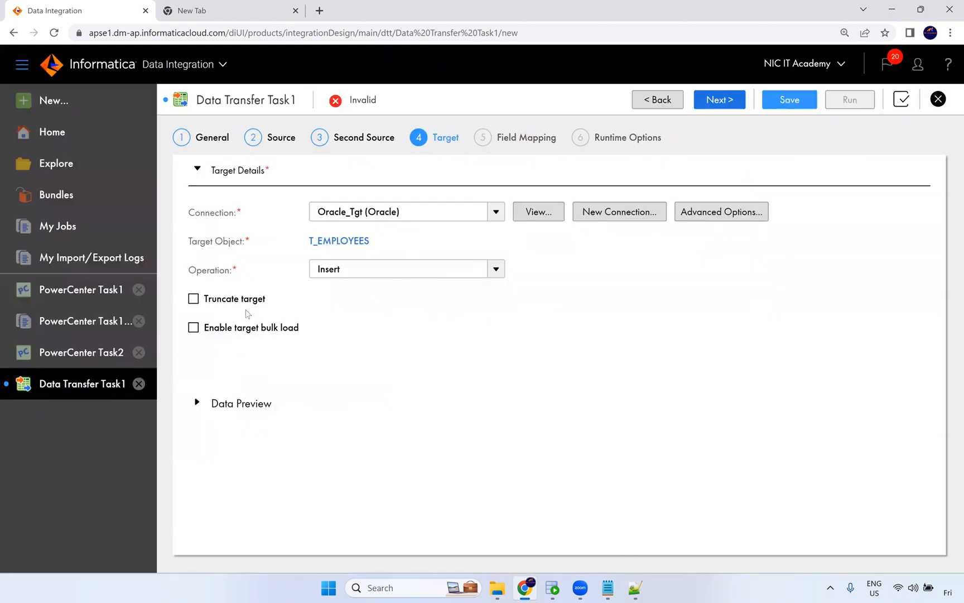
{"action": "left_click", "coordinate": [194, 298]}
{"action": "left_click", "coordinate": [718, 108]}
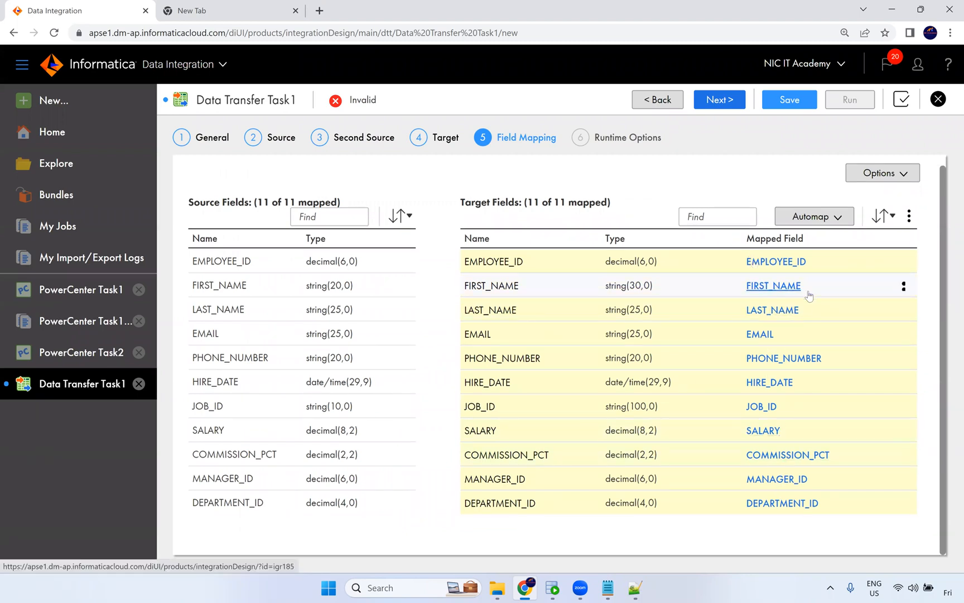
{"action": "scroll", "coordinate": [809, 296], "scroll_direction": "up", "scroll_amount": 1}
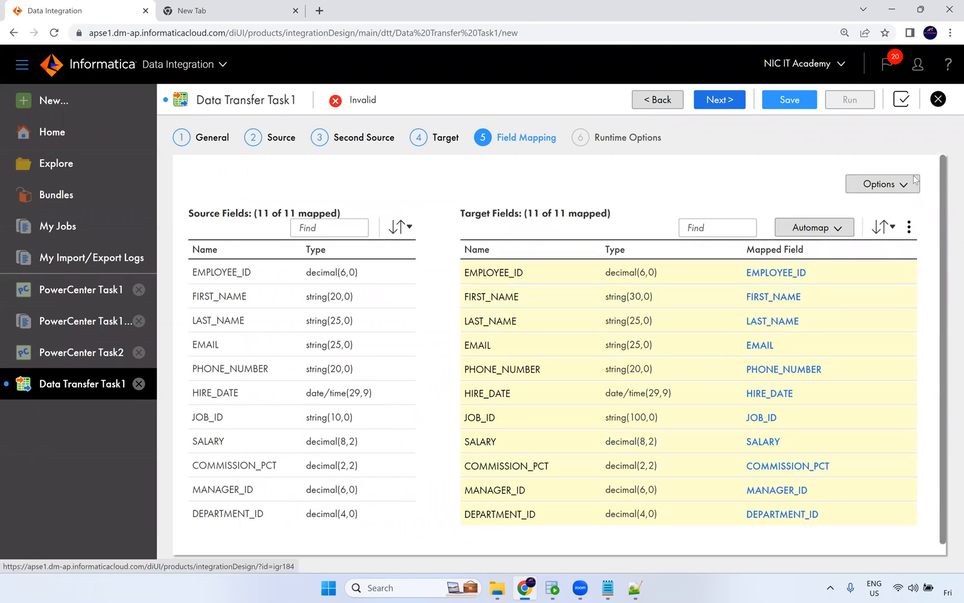
Advance to the runtime options, keep the task unscheduled, and save the Data Transfer Task.
{"action": "left_click", "coordinate": [719, 107]}
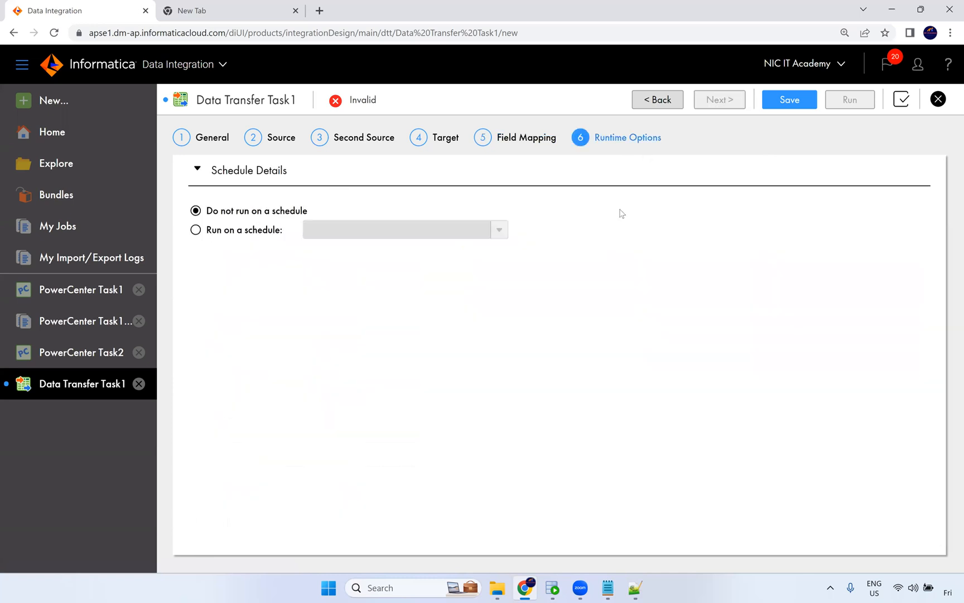
{"action": "left_click", "coordinate": [784, 102]}
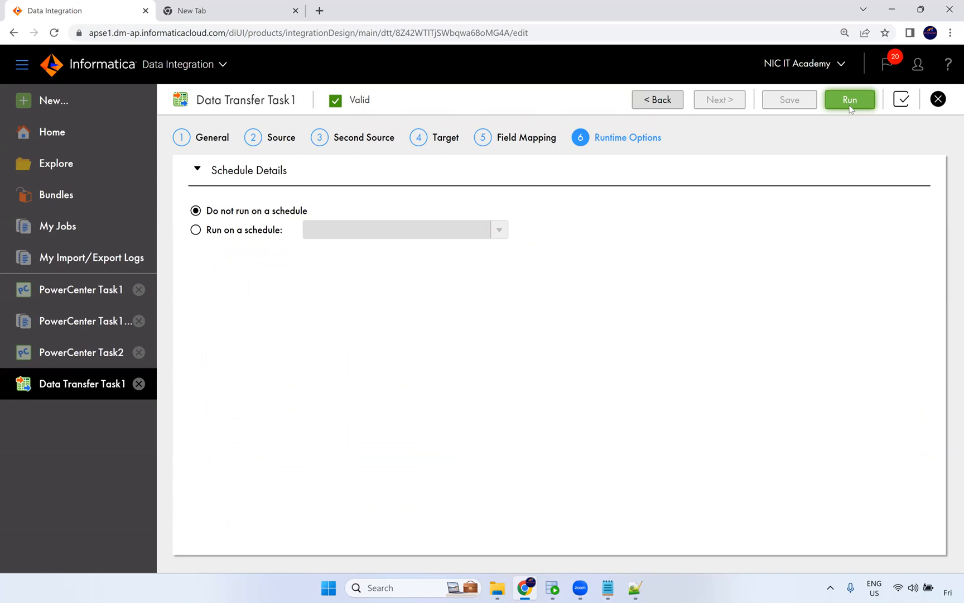
{"action": "key", "text": "alt+Tab"}
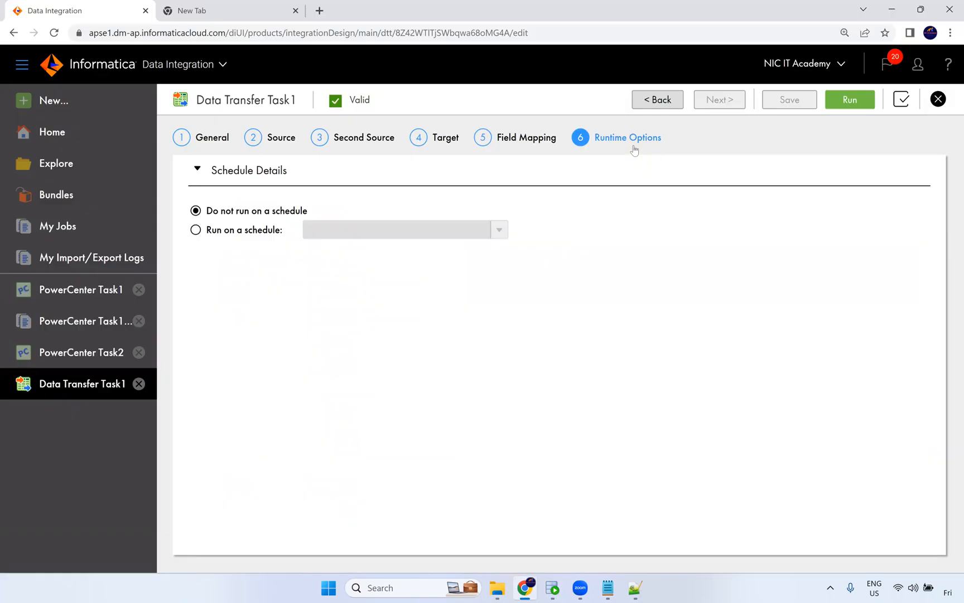
{"action": "key", "text": "alt+Tab"}
Run the Data Transfer Task and refresh its job in My Jobs until the run finishes.
{"action": "left_click", "coordinate": [847, 103]}
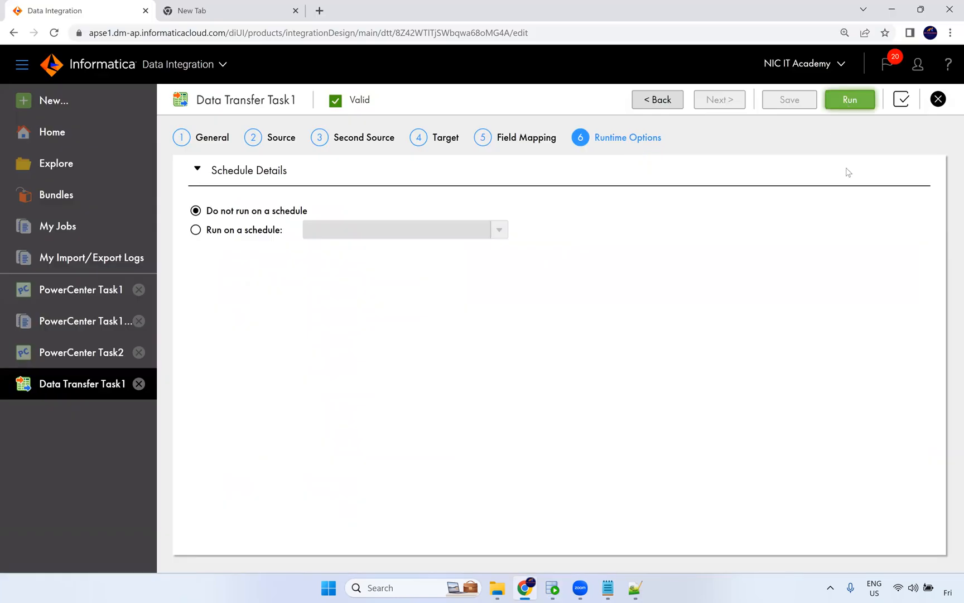
{"action": "left_click", "coordinate": [561, 100]}
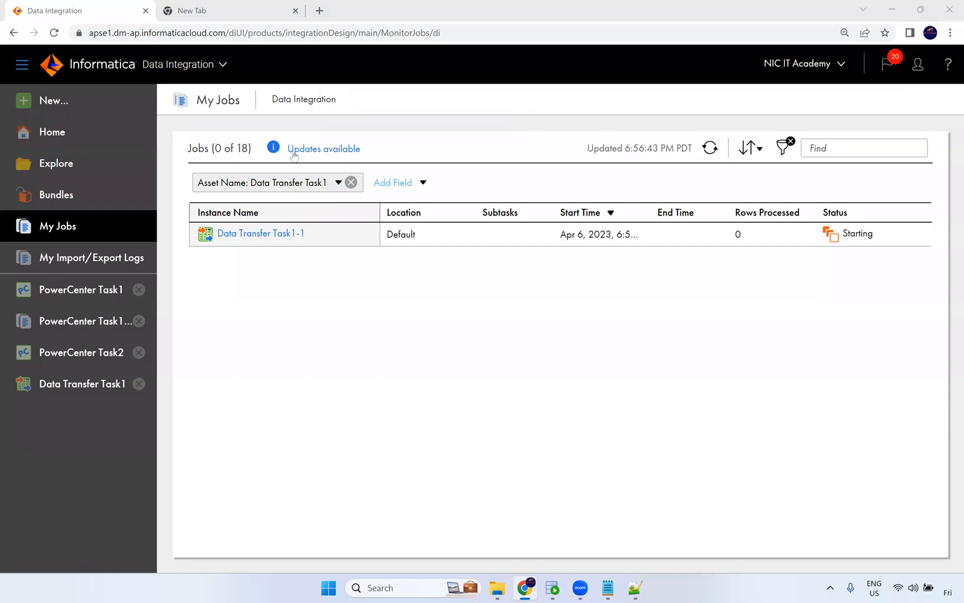
{"action": "left_click", "coordinate": [715, 152]}
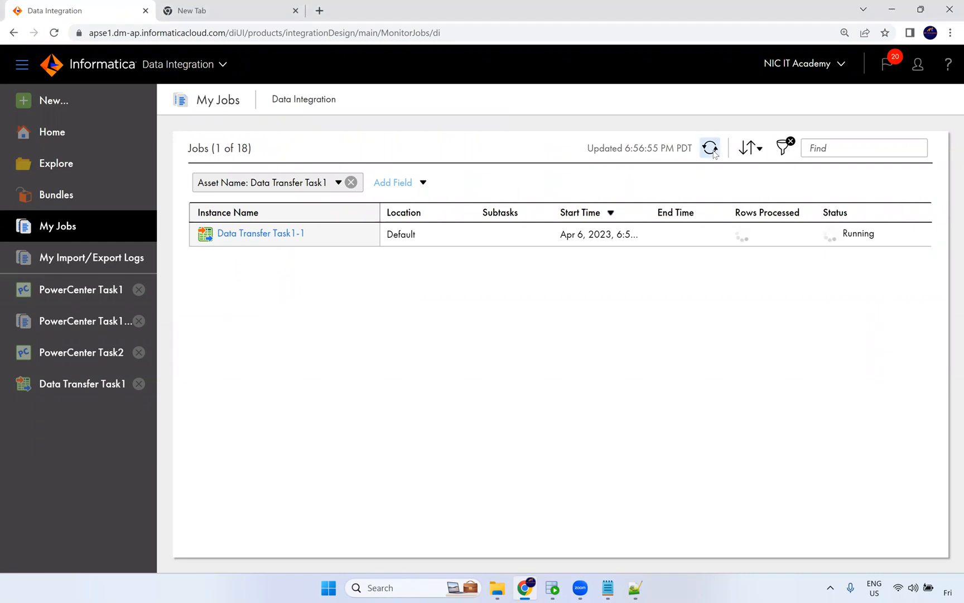
{"action": "left_click", "coordinate": [707, 154]}
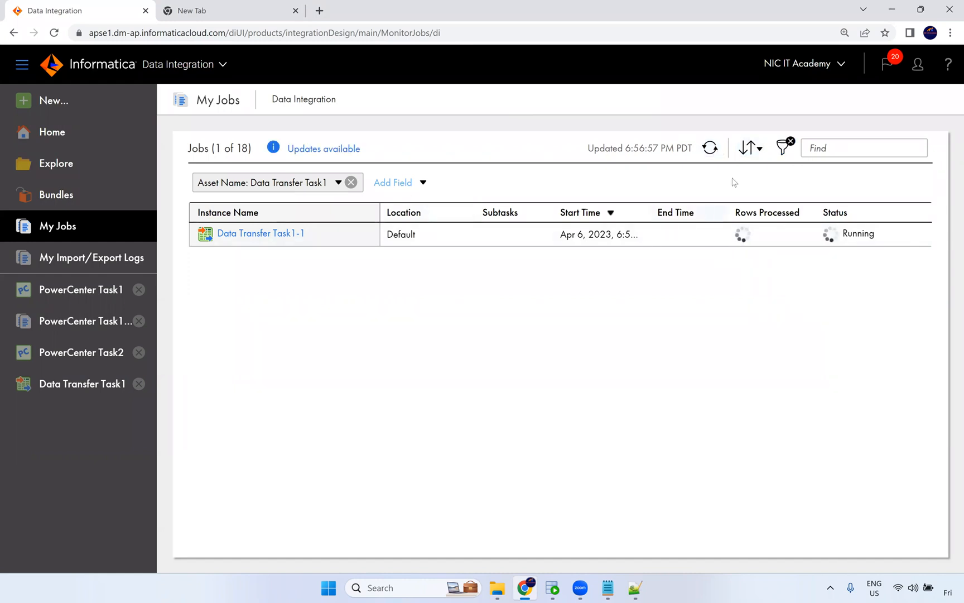
{"action": "left_click", "coordinate": [711, 148]}
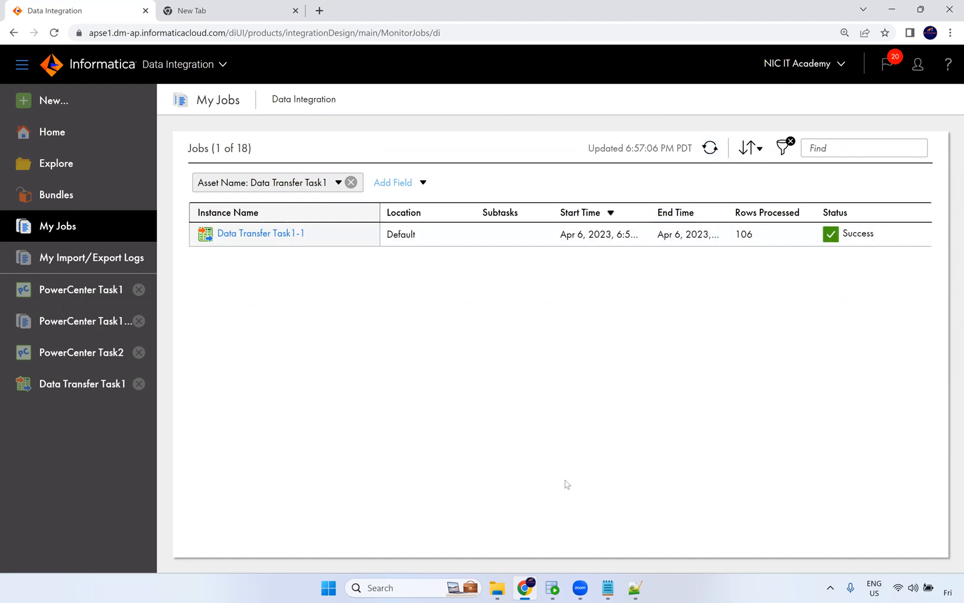
Switch to Oracle SQL Developer, query all rows from t_employees, and inspect the loaded columns.
{"action": "left_click", "coordinate": [553, 587]}
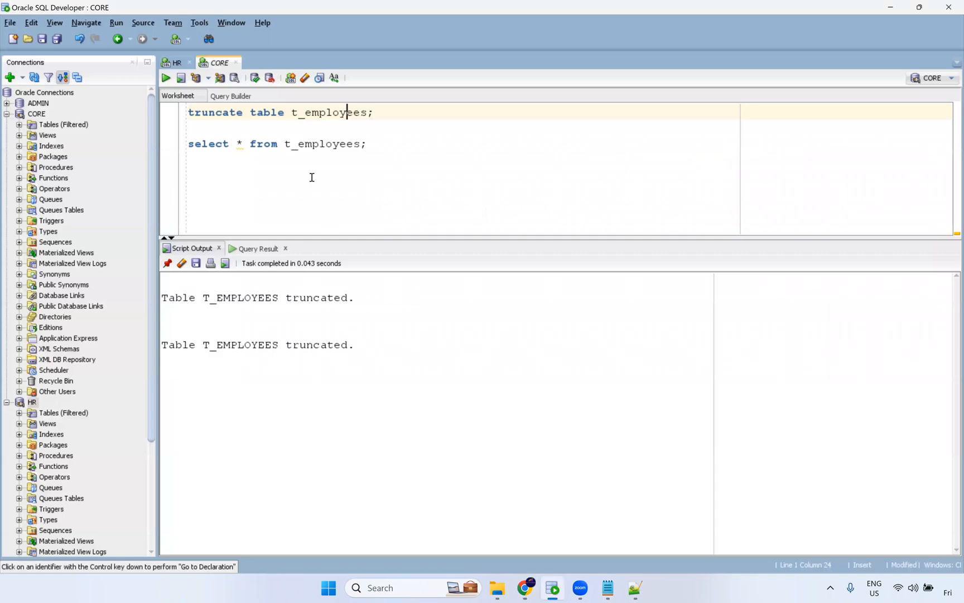
{"action": "key", "text": "Down"}
{"action": "key", "text": "Down"}
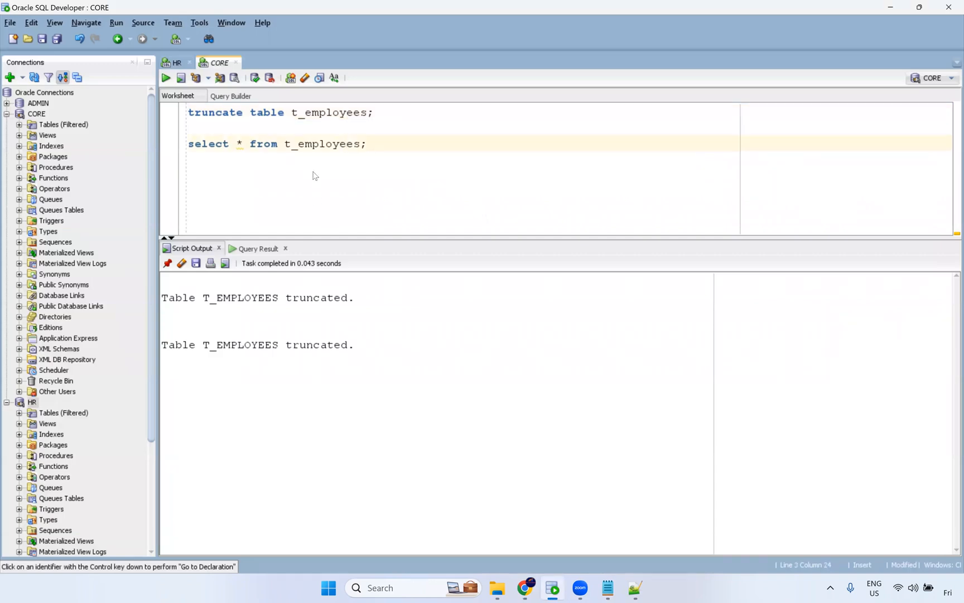
{"action": "key", "text": "ctrl+Return"}
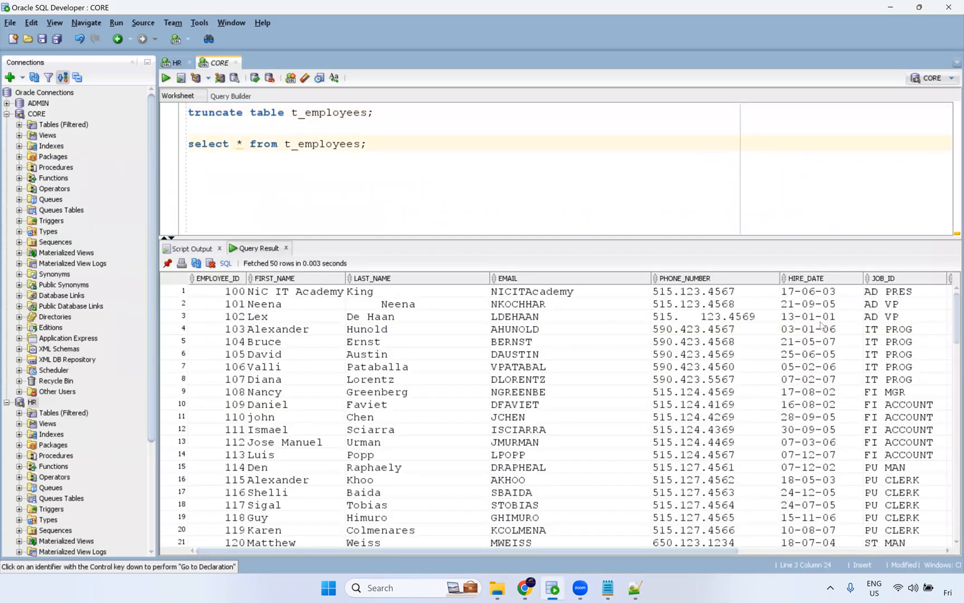
{"action": "left_click_drag", "start_coordinate": [386, 319], "coordinate": [376, 472]}
{"action": "left_click_drag", "start_coordinate": [254, 343], "coordinate": [274, 483]}
{"action": "left_click_drag", "start_coordinate": [558, 339], "coordinate": [575, 444]}
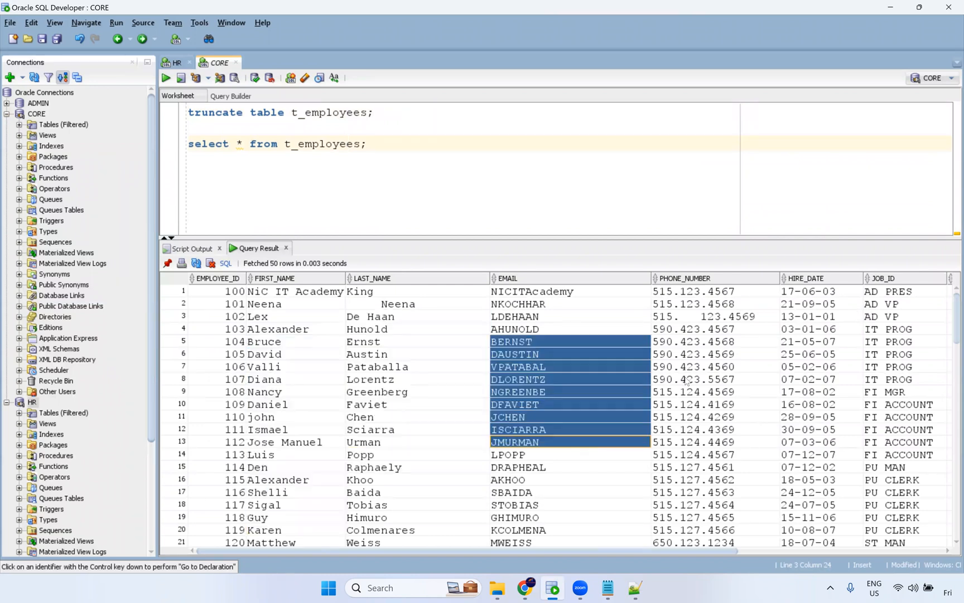
{"action": "left_click_drag", "start_coordinate": [748, 316], "coordinate": [767, 442]}
{"action": "left_click_drag", "start_coordinate": [812, 367], "coordinate": [831, 492]}
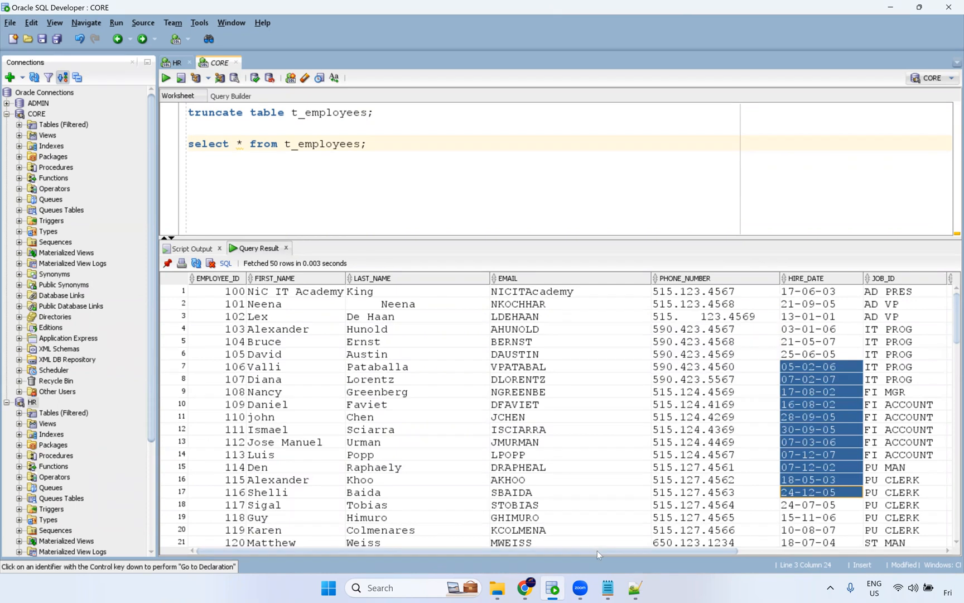
{"action": "left_click_drag", "start_coordinate": [598, 553], "coordinate": [858, 552]}
Return to Data Integration, open the New Asset dialog, and read the Dynamic Mapping Task description.
{"action": "key", "text": "alt+Tab"}
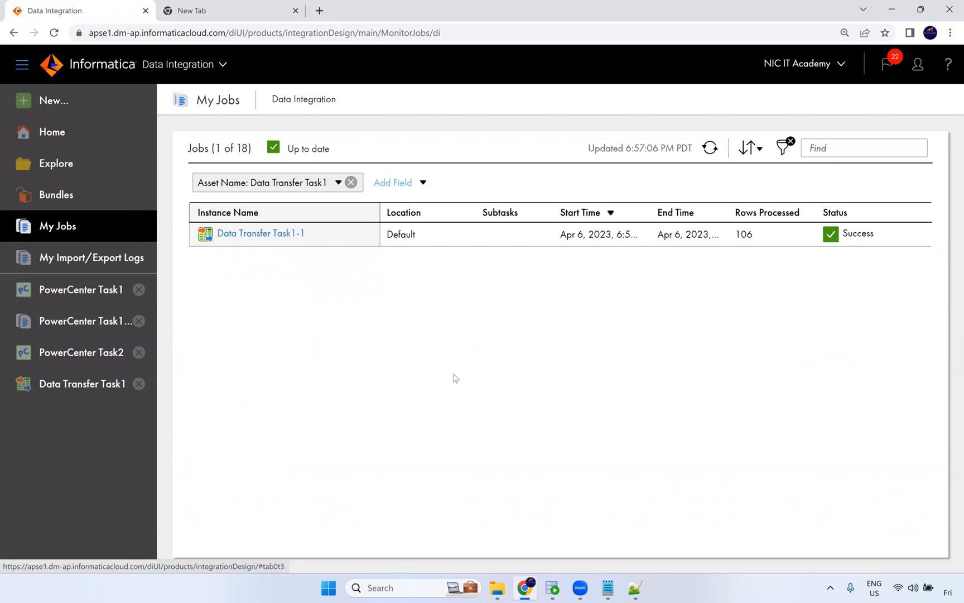
{"action": "left_click", "coordinate": [45, 108]}
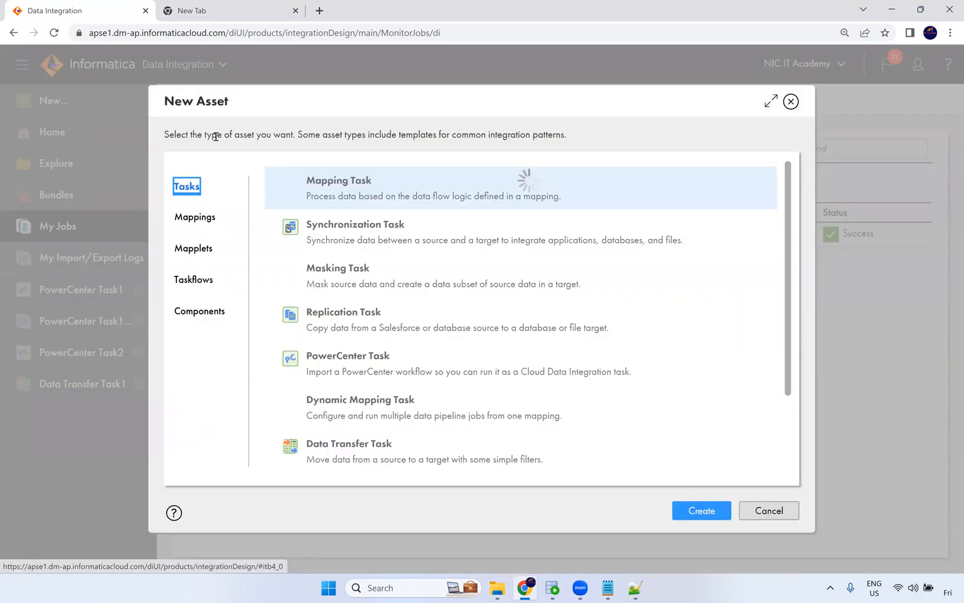
{"action": "left_click_drag", "start_coordinate": [416, 400], "coordinate": [306, 400]}
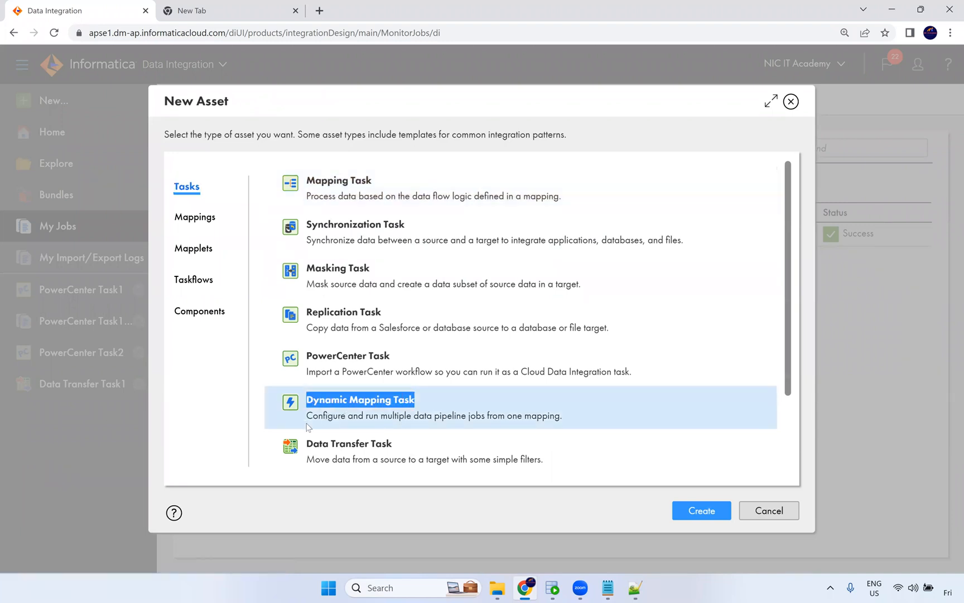
{"action": "left_click_drag", "start_coordinate": [380, 416], "coordinate": [306, 416]}
{"action": "left_click", "coordinate": [556, 417]}
{"action": "left_click", "coordinate": [521, 414]}
{"action": "double_click", "coordinate": [514, 415]}
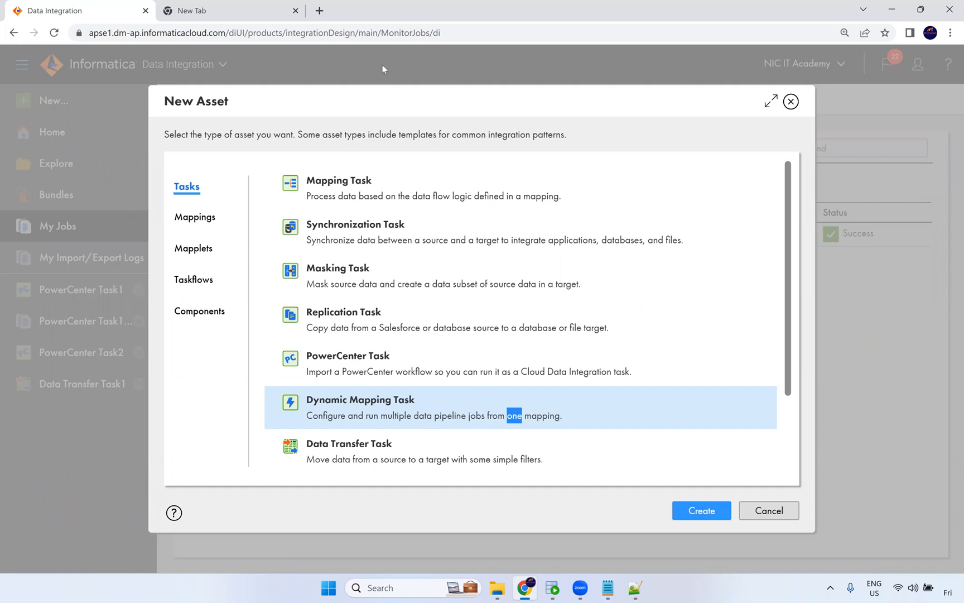
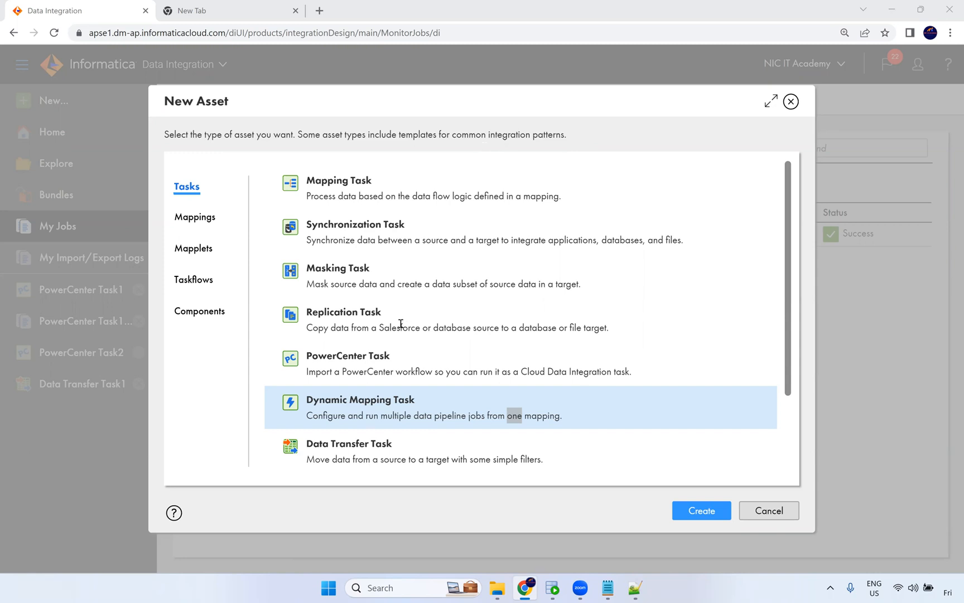
Read the Data Transfer Task description in the New Asset dialog, then close the dialog.
{"action": "scroll", "coordinate": [319, 377], "scroll_direction": "down", "scroll_amount": 2}
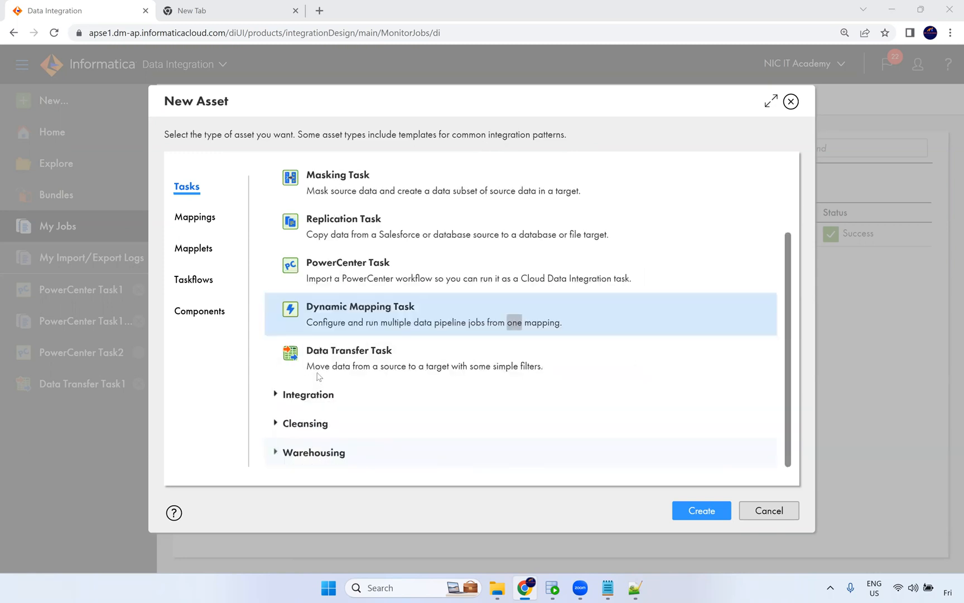
{"action": "left_click_drag", "start_coordinate": [313, 368], "coordinate": [546, 372]}
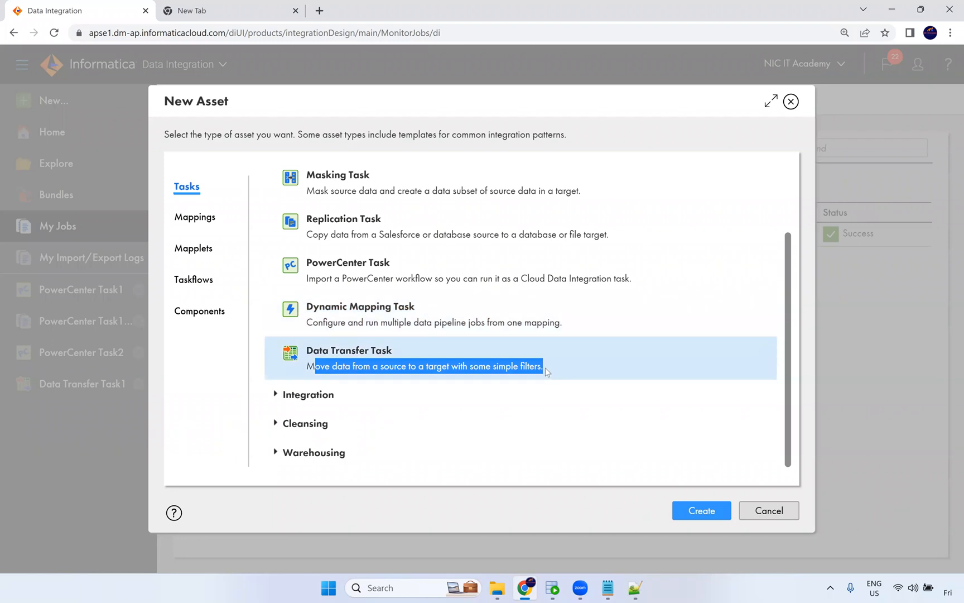
{"action": "left_click", "coordinate": [790, 102]}
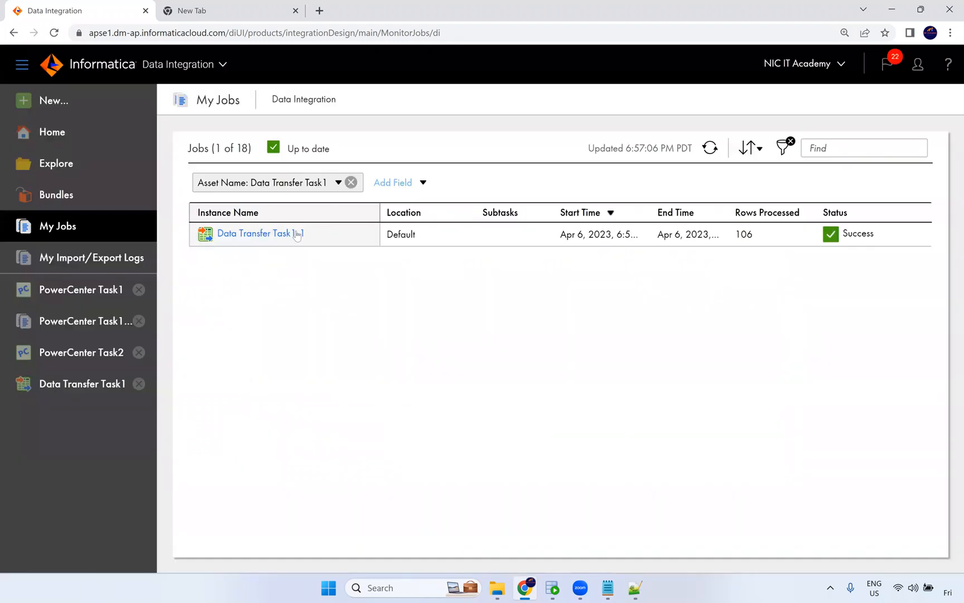
Open the Data Transfer Task1 run details, then review the task's source connection, data preview, filters and sorting.
{"action": "left_click", "coordinate": [365, 241]}
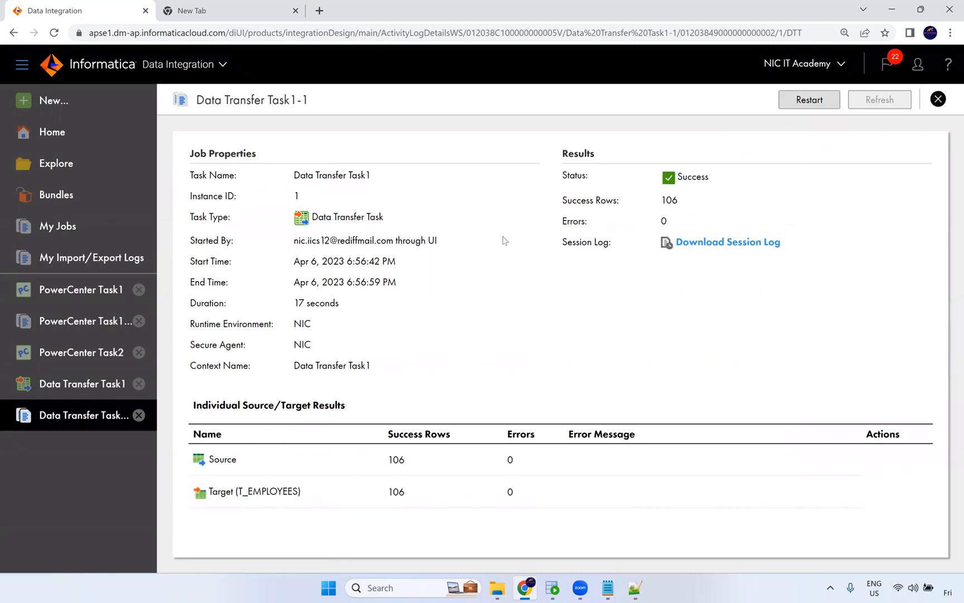
{"action": "left_click", "coordinate": [89, 385]}
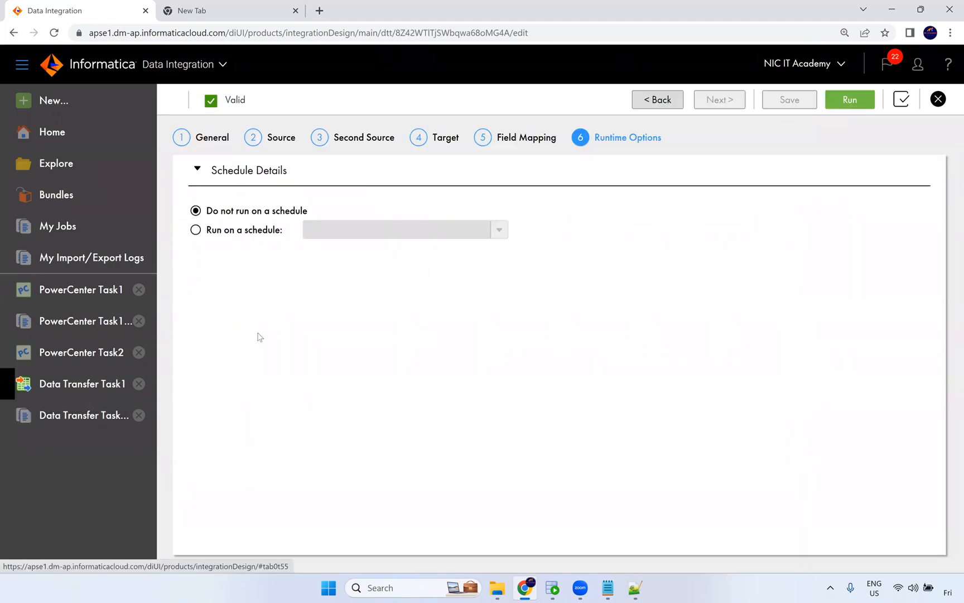
{"action": "left_click", "coordinate": [281, 137]}
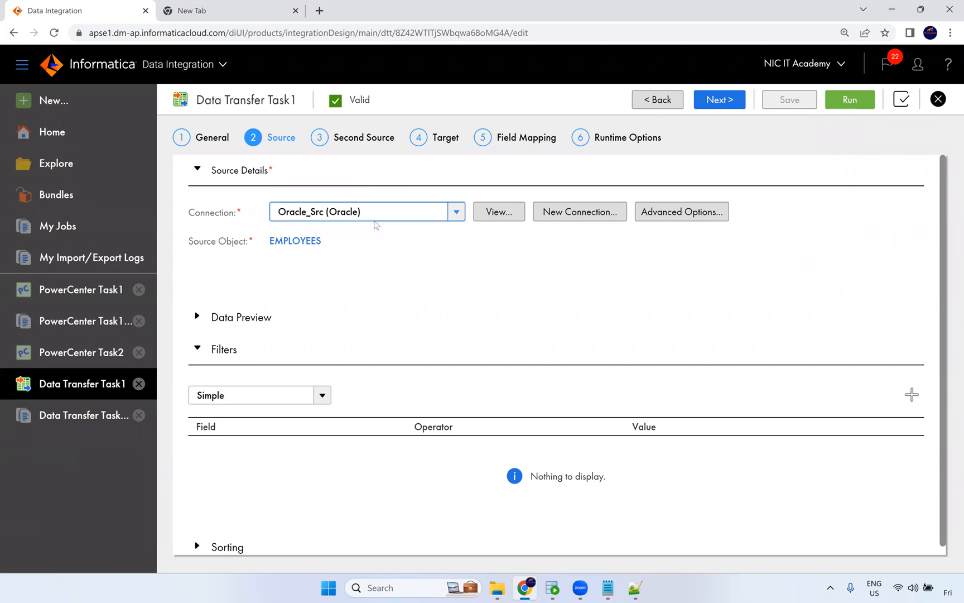
{"action": "left_click", "coordinate": [434, 216]}
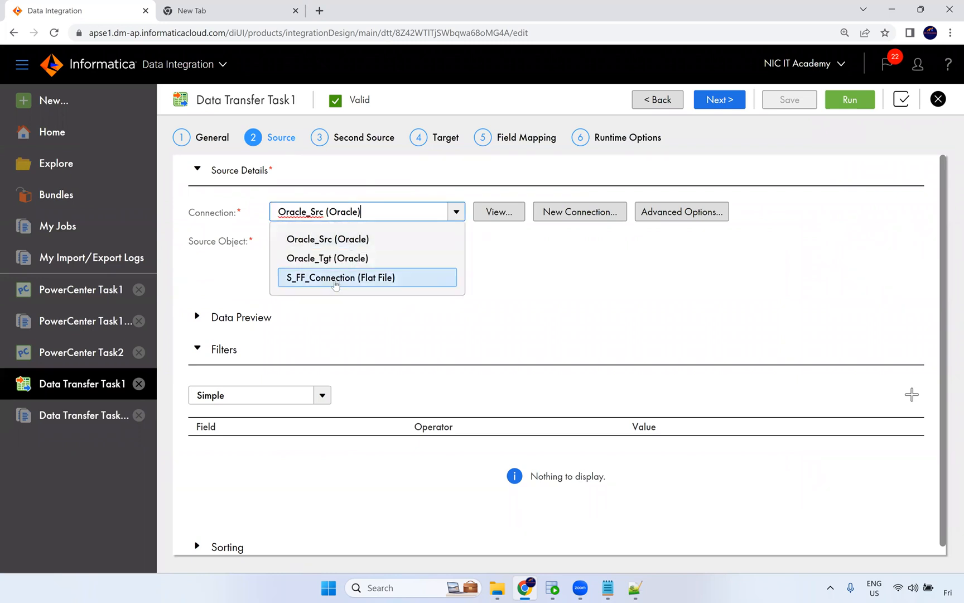
{"action": "left_click", "coordinate": [475, 269]}
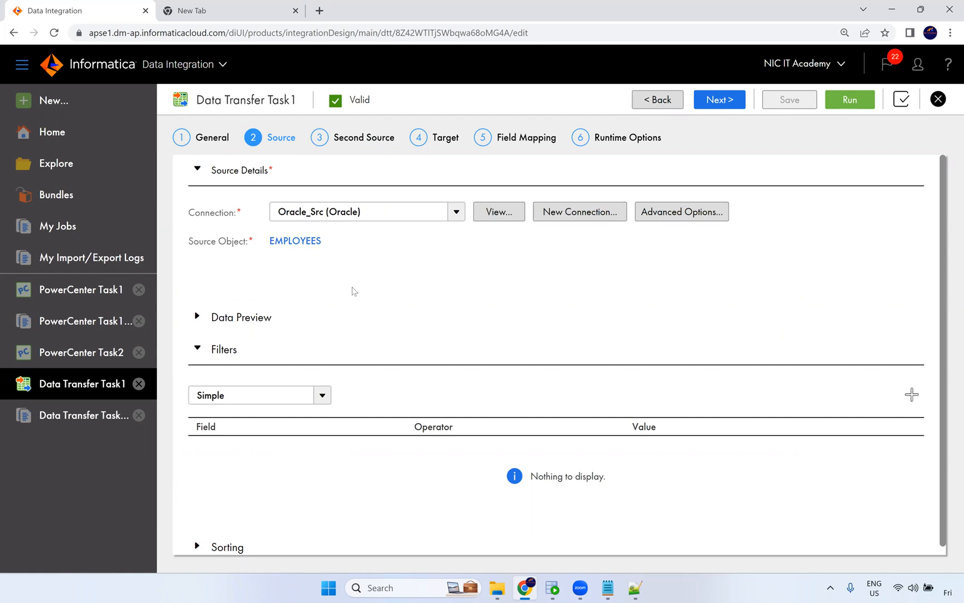
{"action": "scroll", "coordinate": [334, 294], "scroll_direction": "down", "scroll_amount": 1}
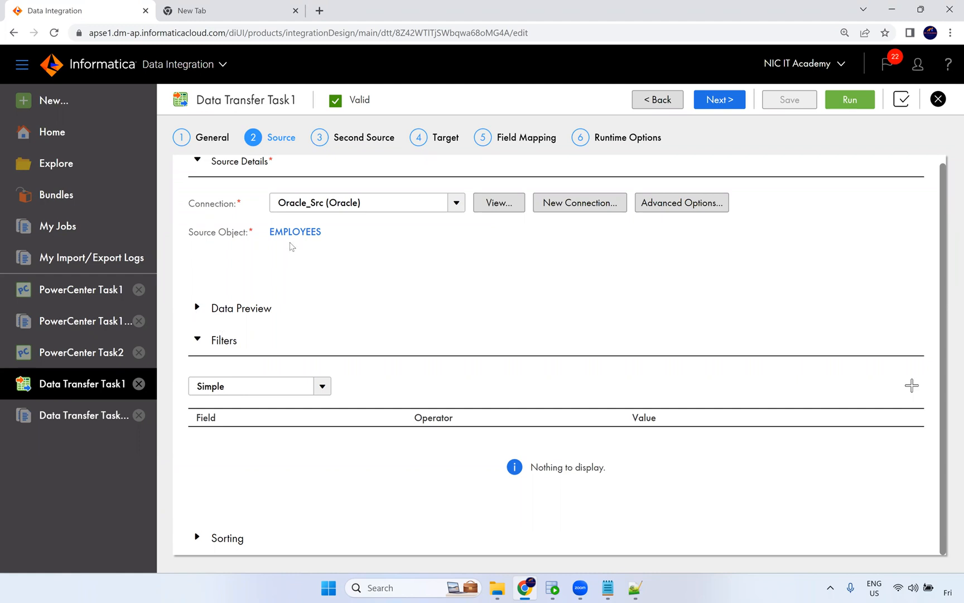
{"action": "left_click", "coordinate": [196, 310]}
{"action": "scroll", "coordinate": [269, 329], "scroll_direction": "down", "scroll_amount": 2}
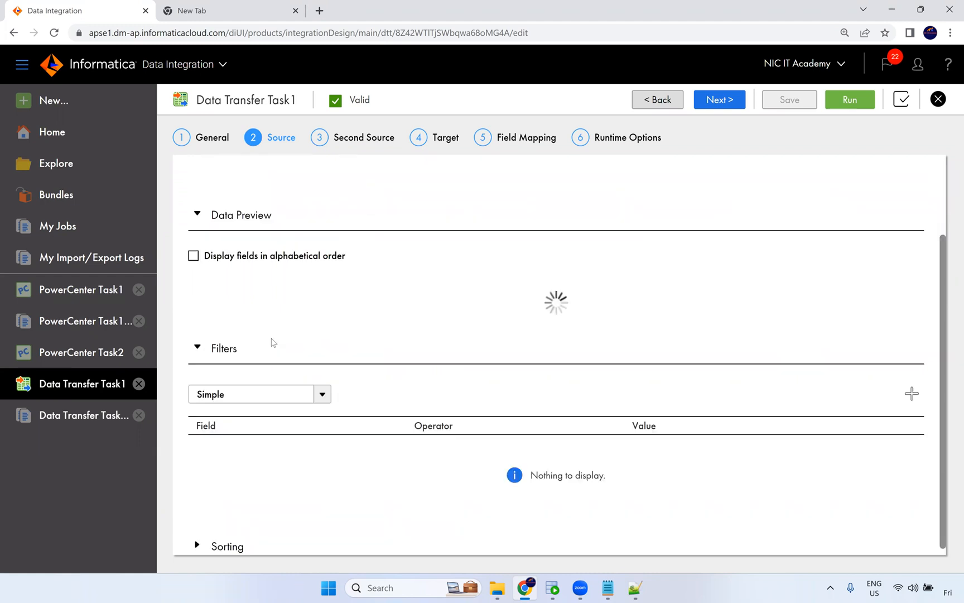
{"action": "left_click", "coordinate": [197, 537]}
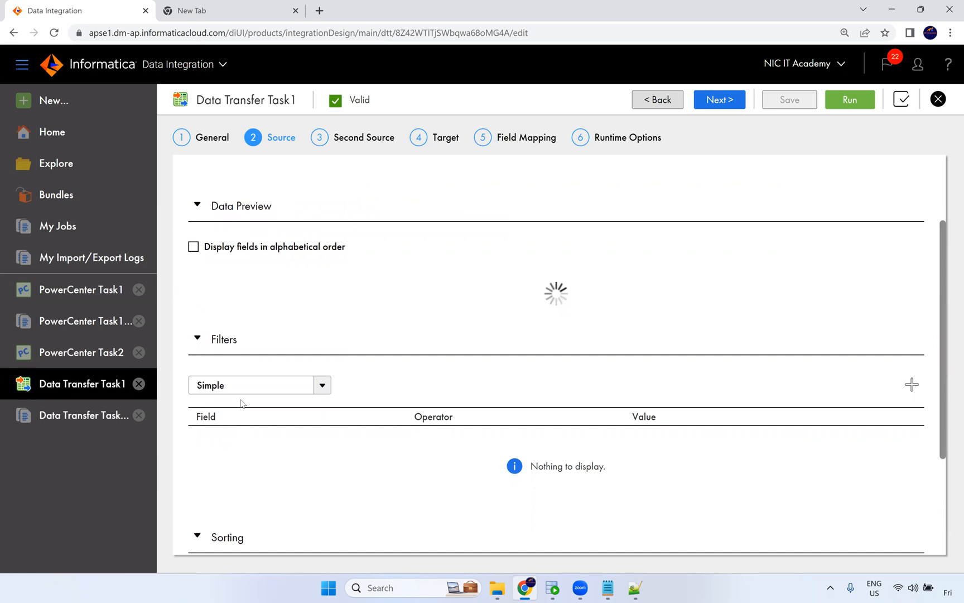
{"action": "scroll", "coordinate": [252, 415], "scroll_direction": "down", "scroll_amount": 3}
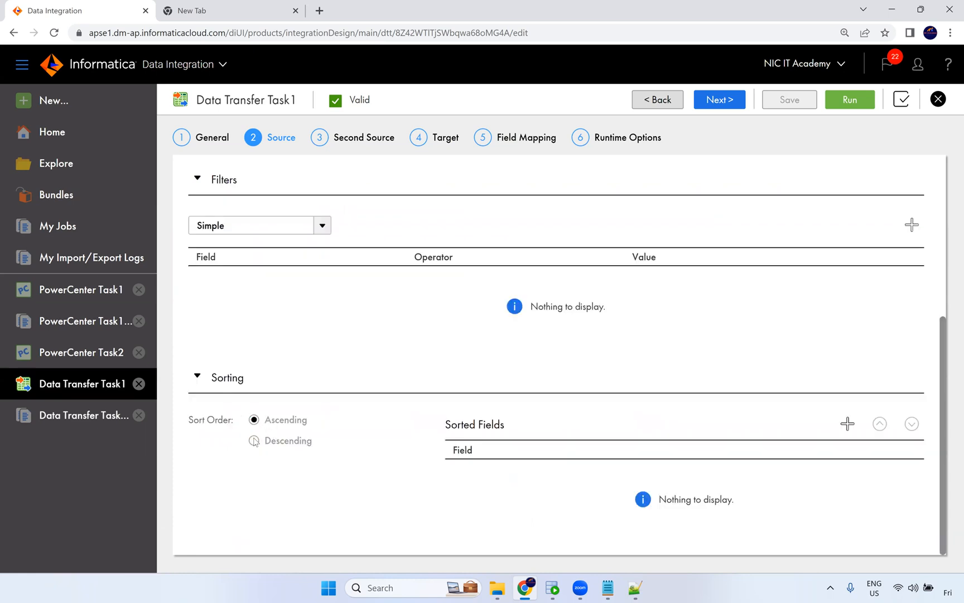
{"action": "scroll", "coordinate": [398, 339], "scroll_direction": "up", "scroll_amount": 5}
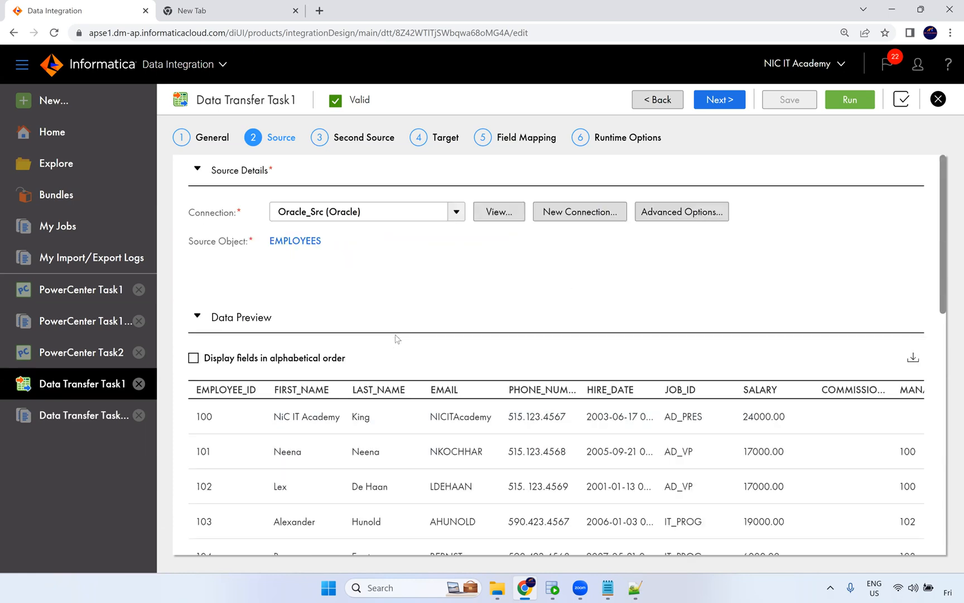
Review the task's Second Source and Target pages, including the operation and connection choices.
{"action": "left_click", "coordinate": [376, 139]}
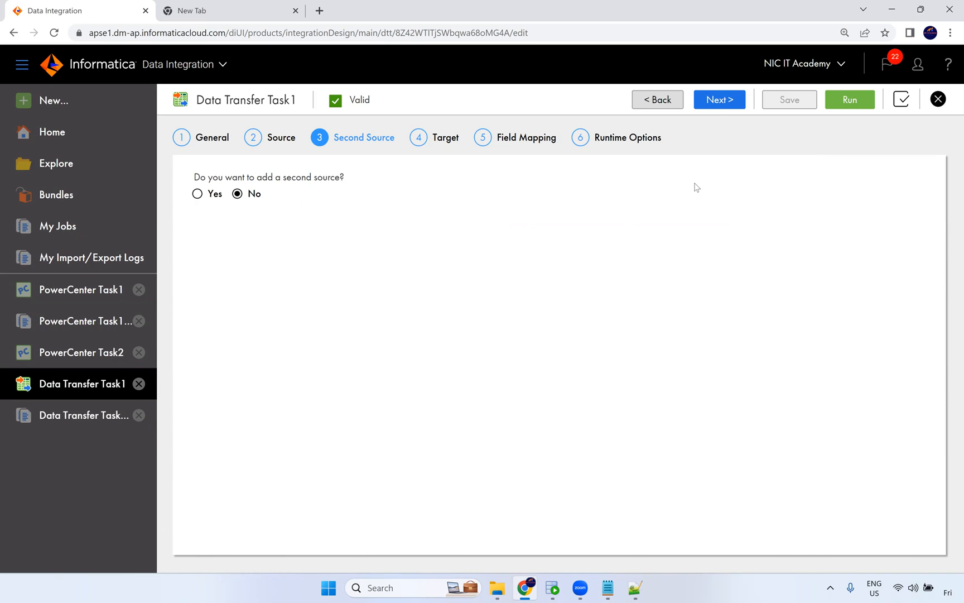
{"action": "left_click", "coordinate": [439, 140]}
{"action": "left_click", "coordinate": [389, 270]}
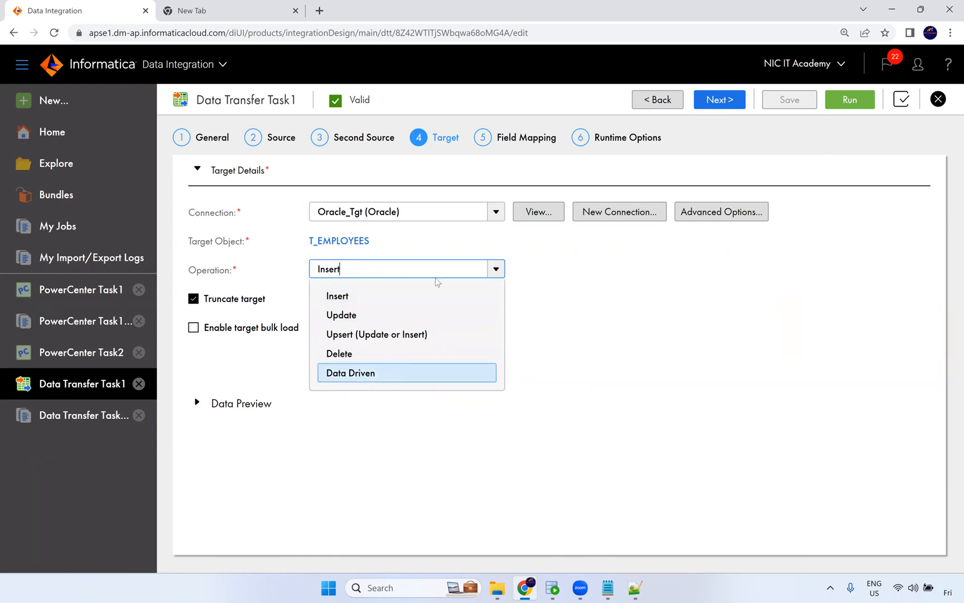
{"action": "left_click", "coordinate": [246, 225]}
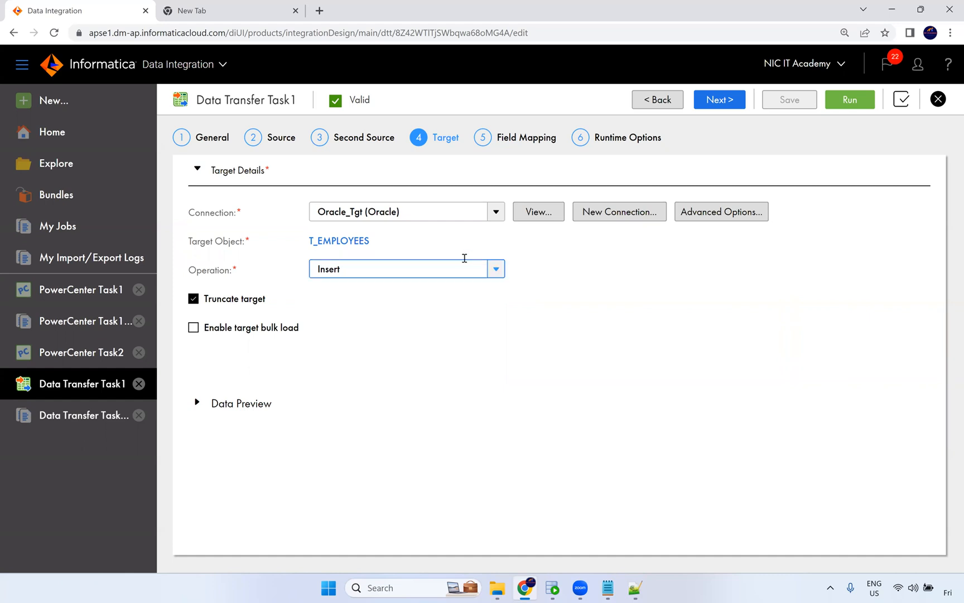
{"action": "left_click", "coordinate": [491, 216]}
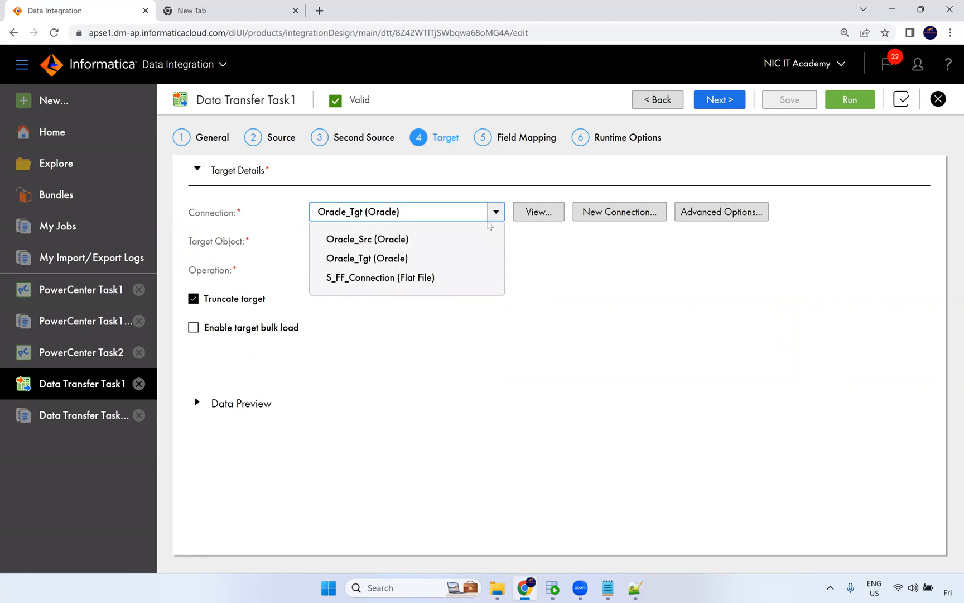
{"action": "left_click", "coordinate": [612, 283]}
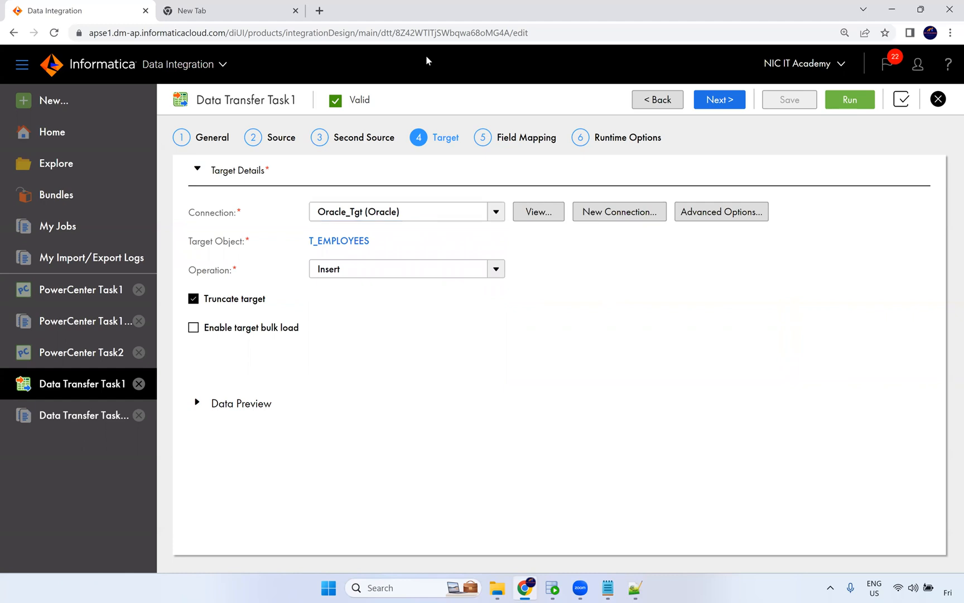
Read the Synchronization Task description, open its new-task wizard, and cancel it.
{"action": "left_click", "coordinate": [71, 106]}
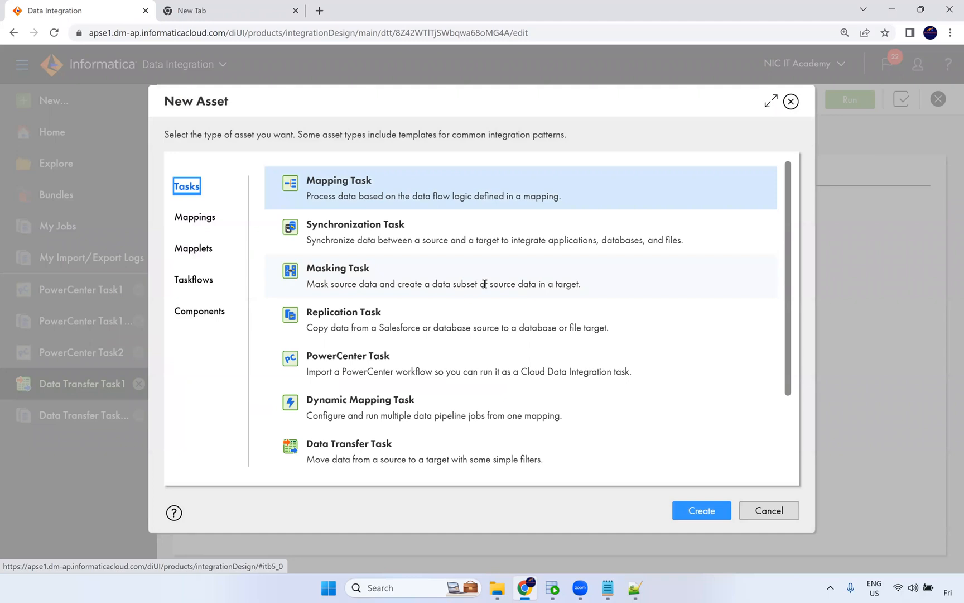
{"action": "scroll", "coordinate": [505, 290], "scroll_direction": "down", "scroll_amount": 3}
{"action": "scroll", "coordinate": [365, 240], "scroll_direction": "up", "scroll_amount": 3}
{"action": "left_click_drag", "start_coordinate": [311, 242], "coordinate": [682, 237]}
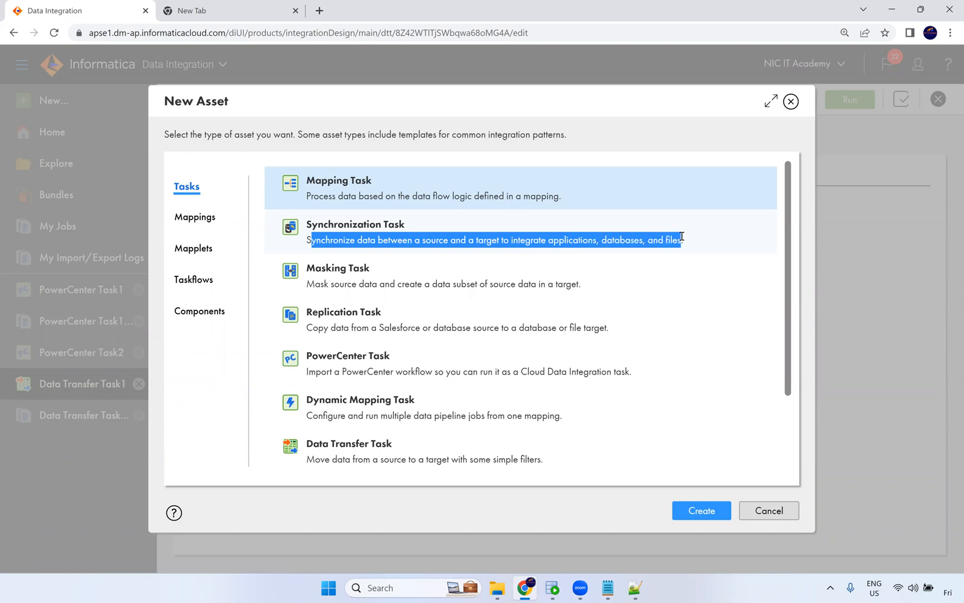
{"action": "left_click_drag", "start_coordinate": [540, 244], "coordinate": [575, 246]}
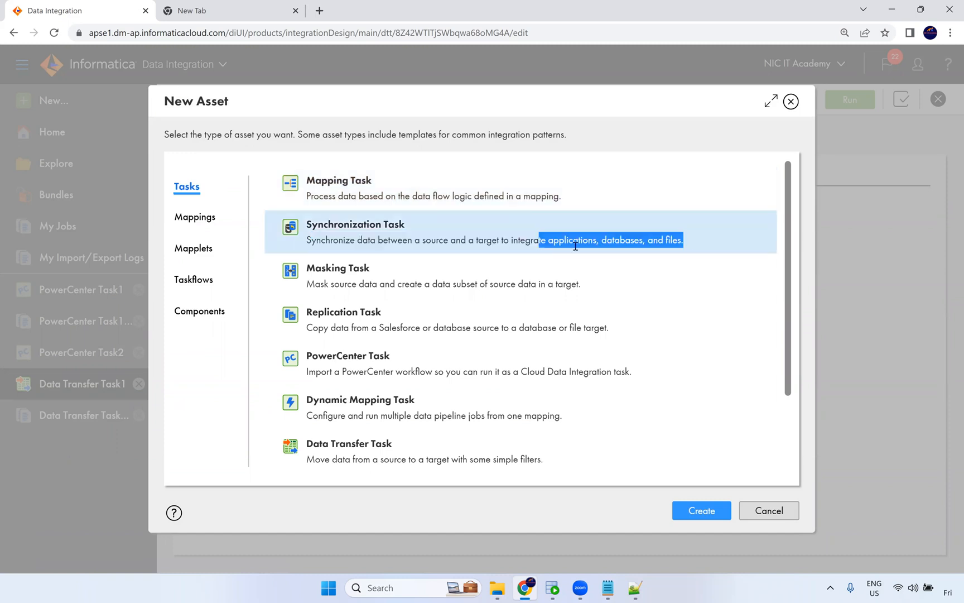
{"action": "double_click", "coordinate": [416, 249]}
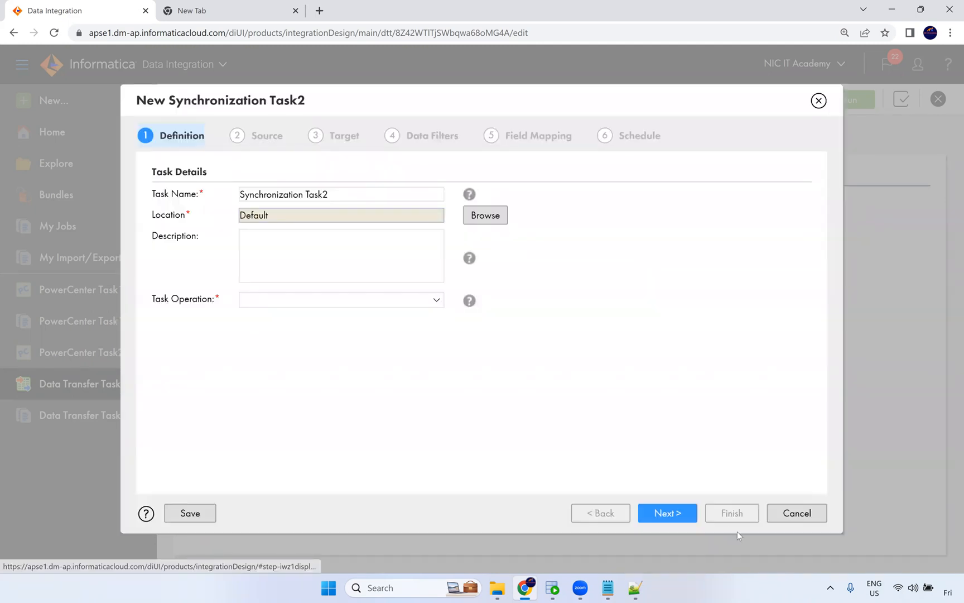
{"action": "left_click", "coordinate": [782, 514]}
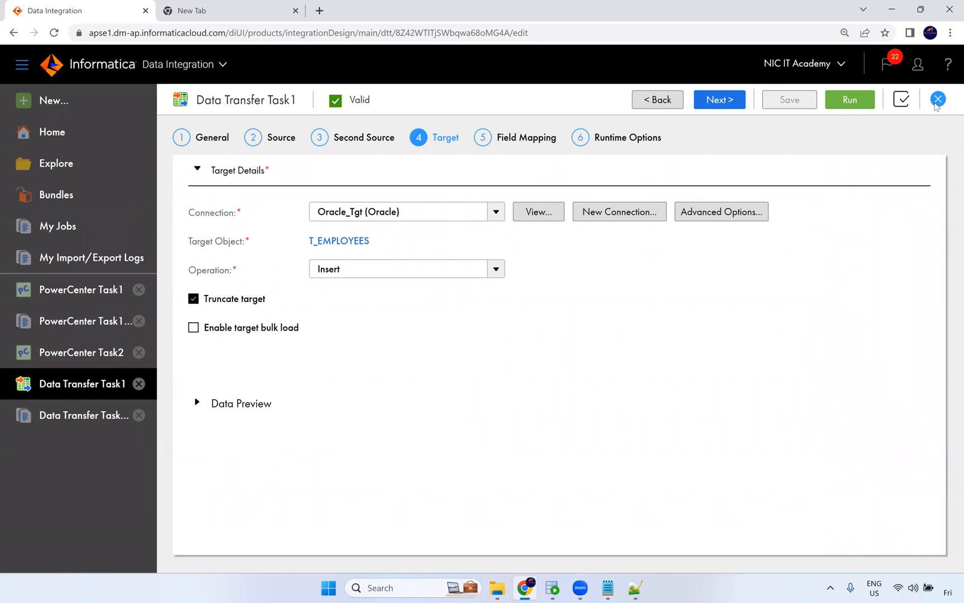
Close the Data Transfer Task1 editor tab.
{"action": "left_click", "coordinate": [938, 98]}
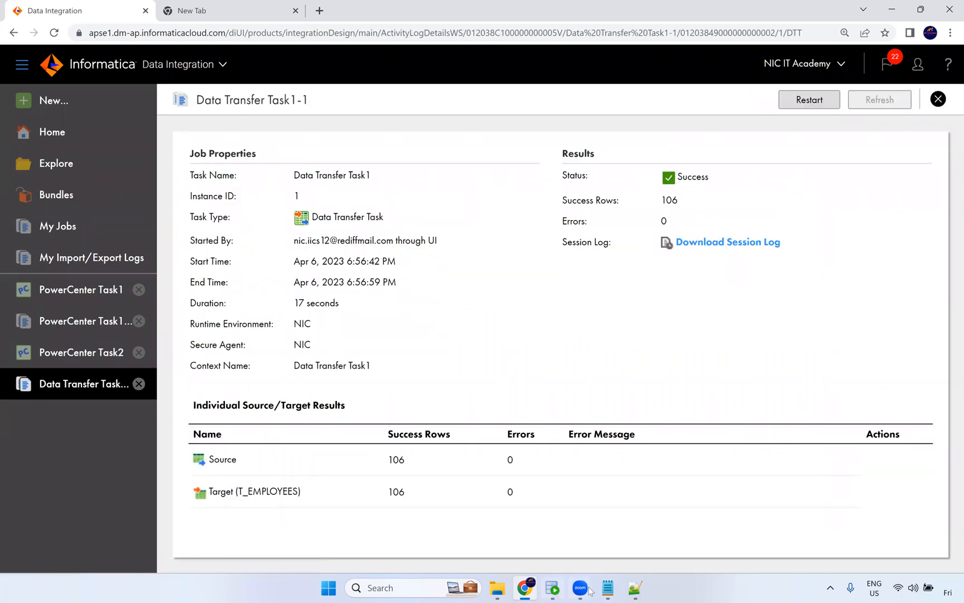
{"action": "left_click", "coordinate": [414, 589]}
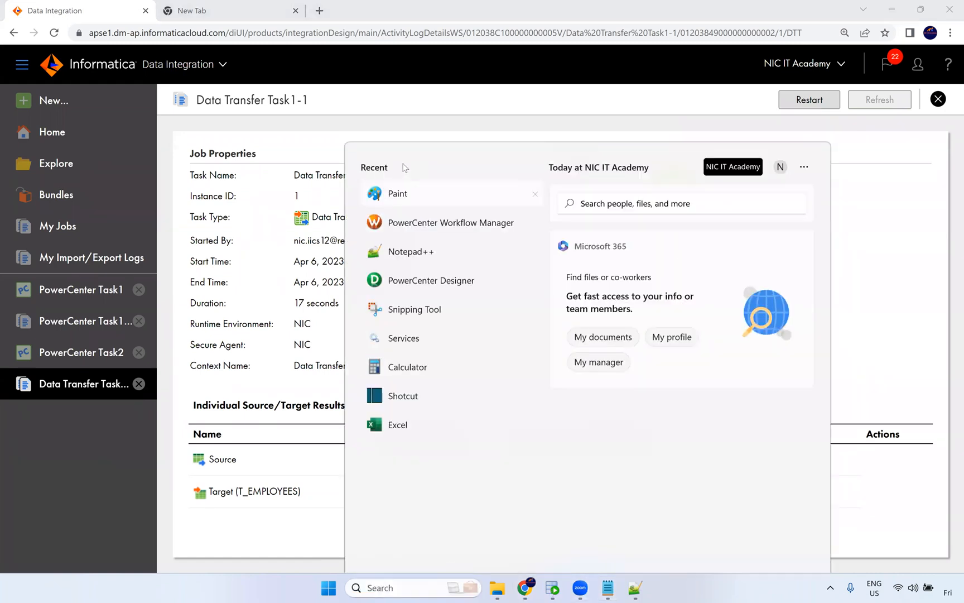
{"action": "key", "text": "Escape"}
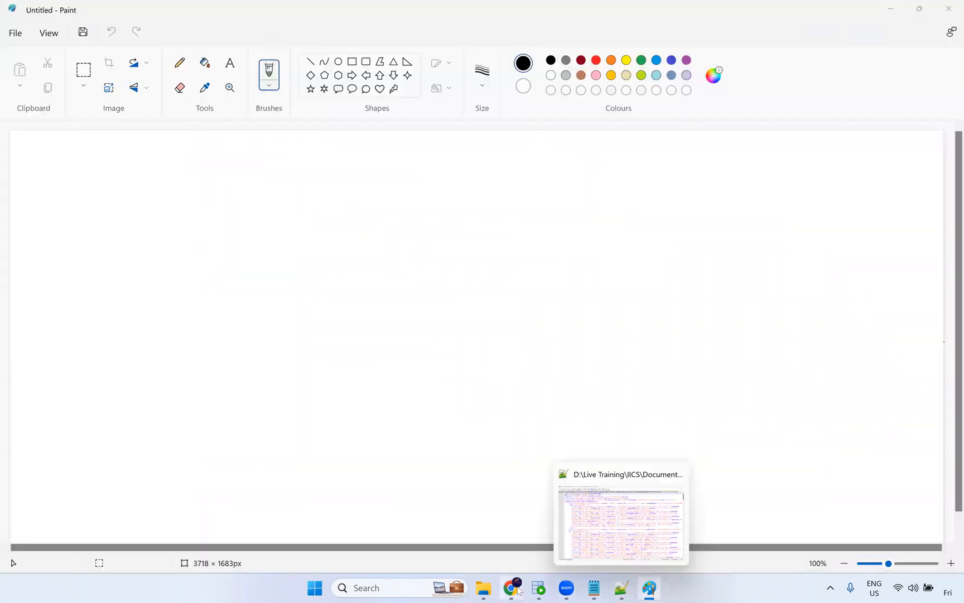
{"action": "mouse_move", "coordinate": [578, 590]}
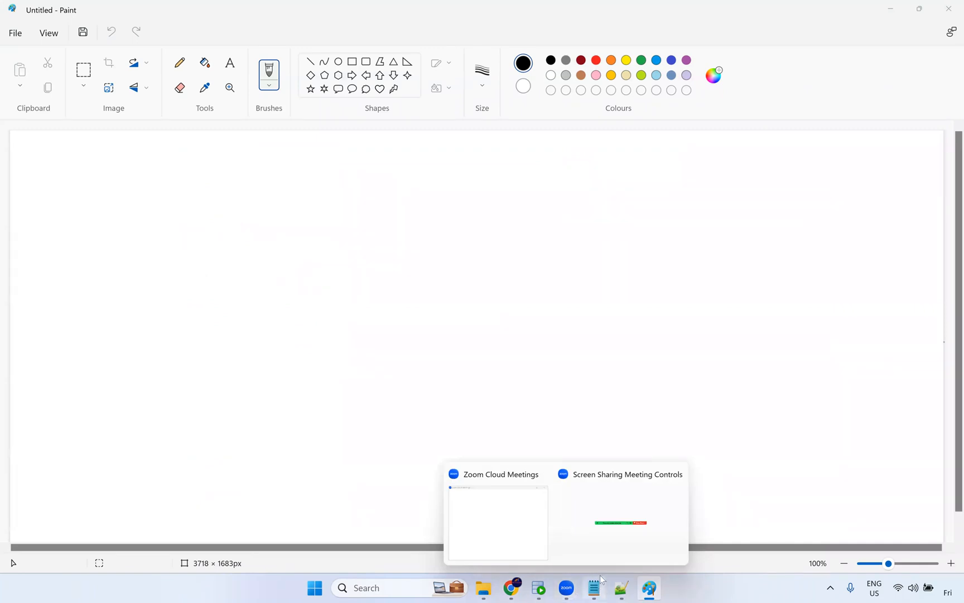
{"action": "mouse_move", "coordinate": [623, 590]}
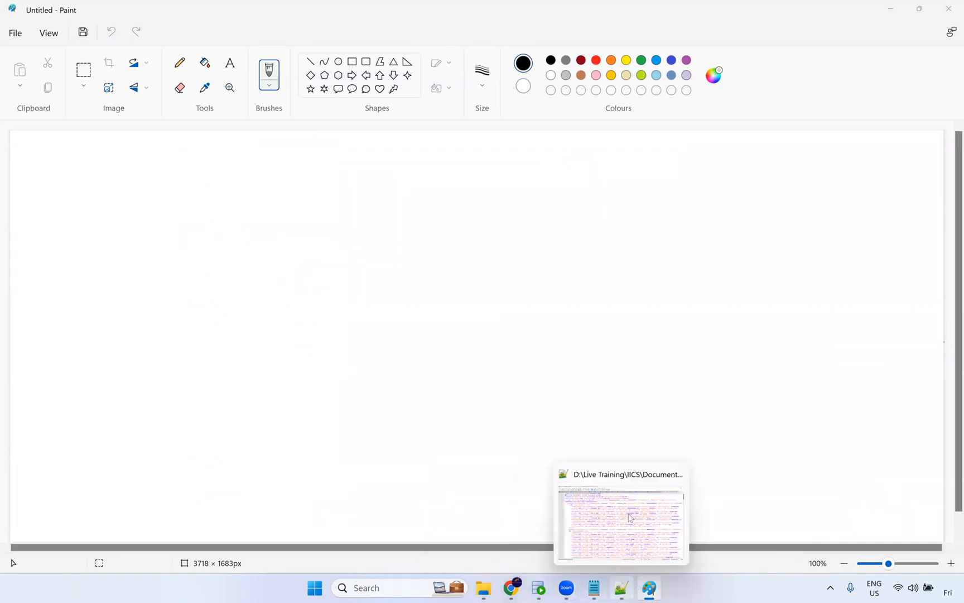
{"action": "left_click", "coordinate": [630, 517]}
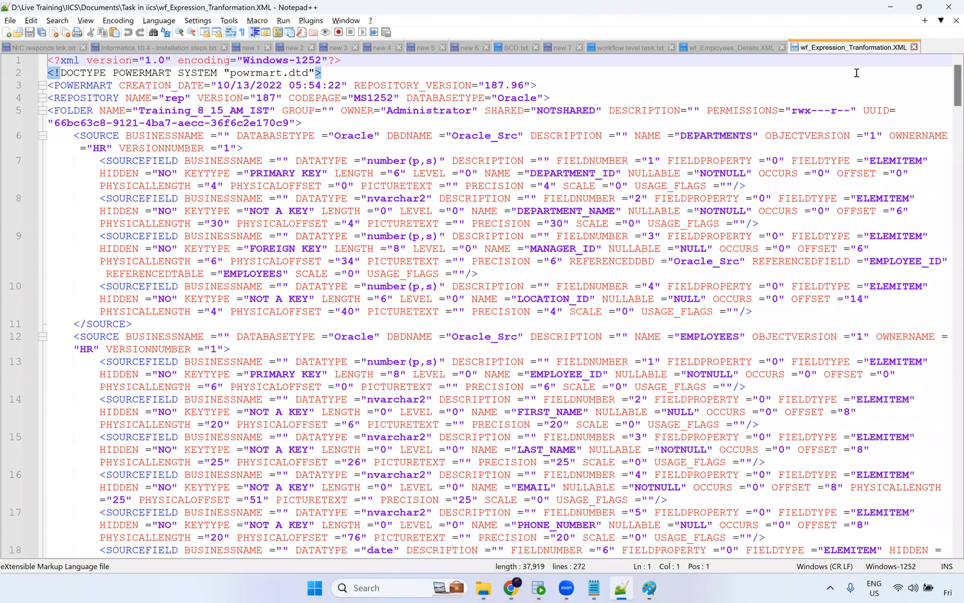
{"action": "left_click", "coordinate": [782, 48]}
{"action": "left_click", "coordinate": [699, 182]}
{"action": "key", "text": "alt+Tab"}
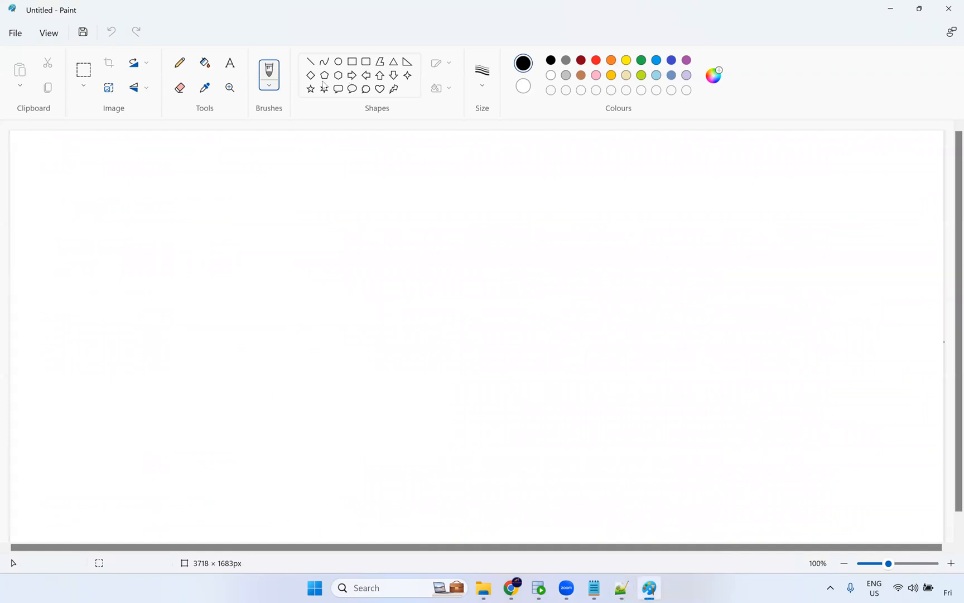
In Paint, draw a rounded rectangle about 400 × 227 px near the canvas's upper left.
{"action": "left_click", "coordinate": [366, 62]}
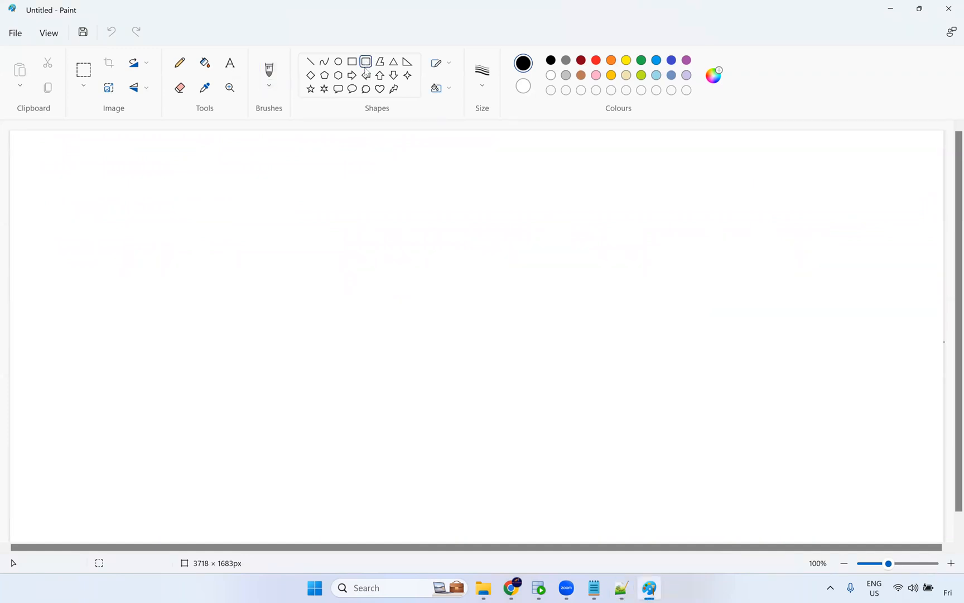
{"action": "left_click", "coordinate": [229, 63]}
{"action": "left_click", "coordinate": [231, 87]}
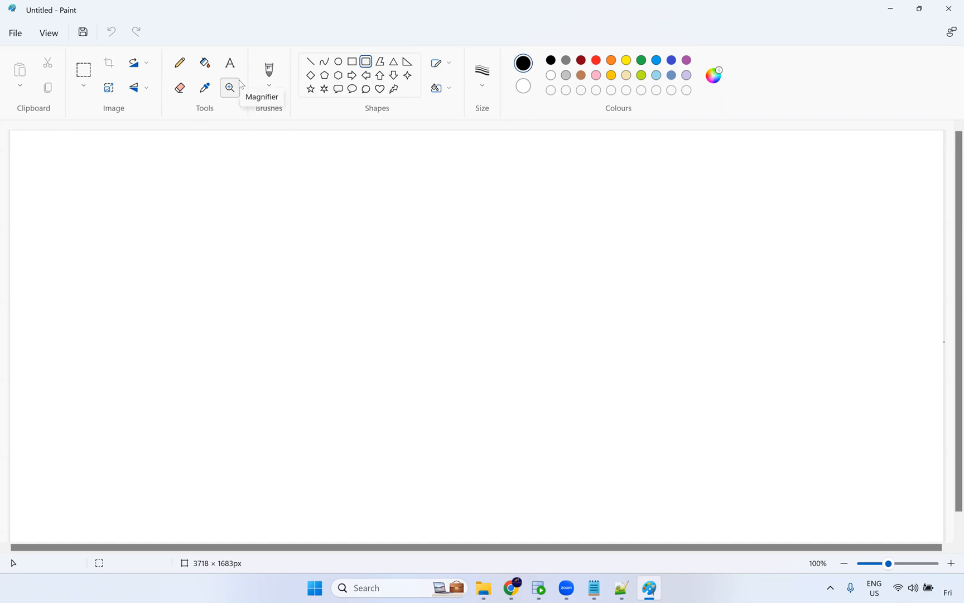
{"action": "left_click", "coordinate": [229, 63]}
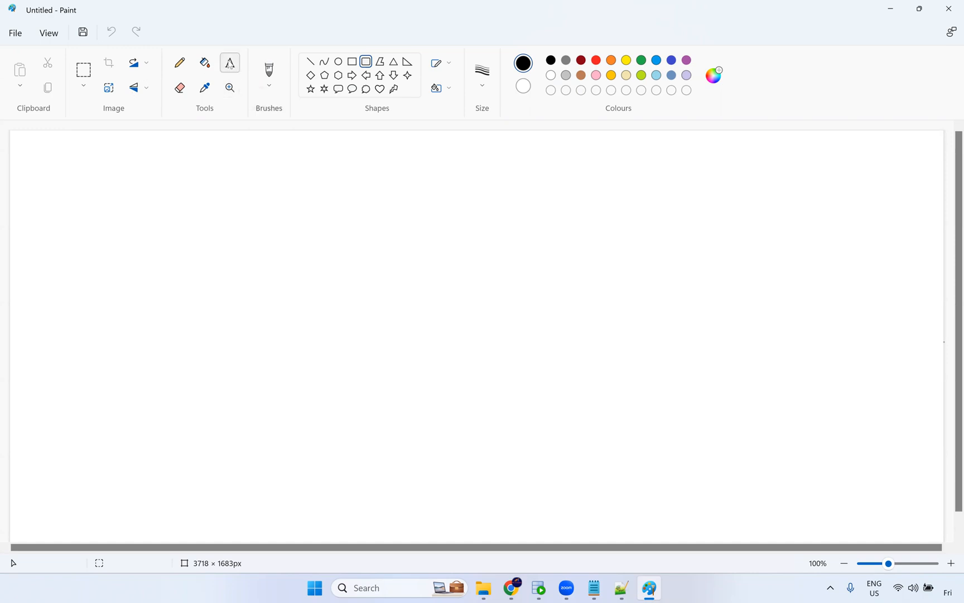
{"action": "left_click", "coordinate": [170, 210]}
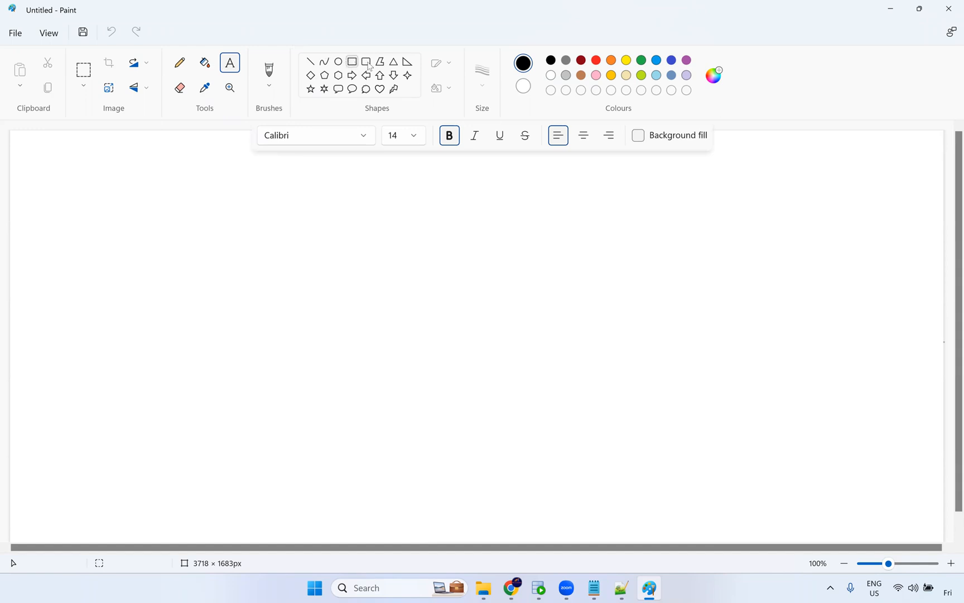
{"action": "left_click", "coordinate": [131, 230]}
{"action": "mouse_move", "coordinate": [123, 210]}
{"action": "left_mouse_down"}
{"action": "mouse_move", "coordinate": [224, 266]}
{"action": "mouse_move", "coordinate": [168, 233]}
{"action": "left_mouse_up"}
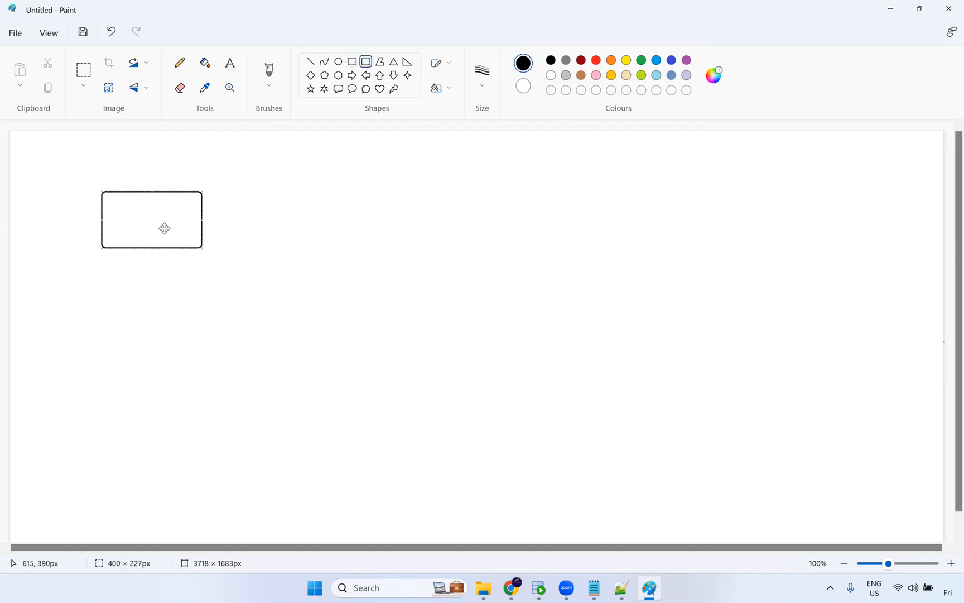
Draw a second rounded rectangle about 401 × 221 px on the right, level with the first one.
{"action": "mouse_move", "coordinate": [522, 193]}
{"action": "left_mouse_down"}
{"action": "mouse_move", "coordinate": [600, 247]}
{"action": "mouse_move", "coordinate": [623, 249]}
{"action": "left_mouse_up"}
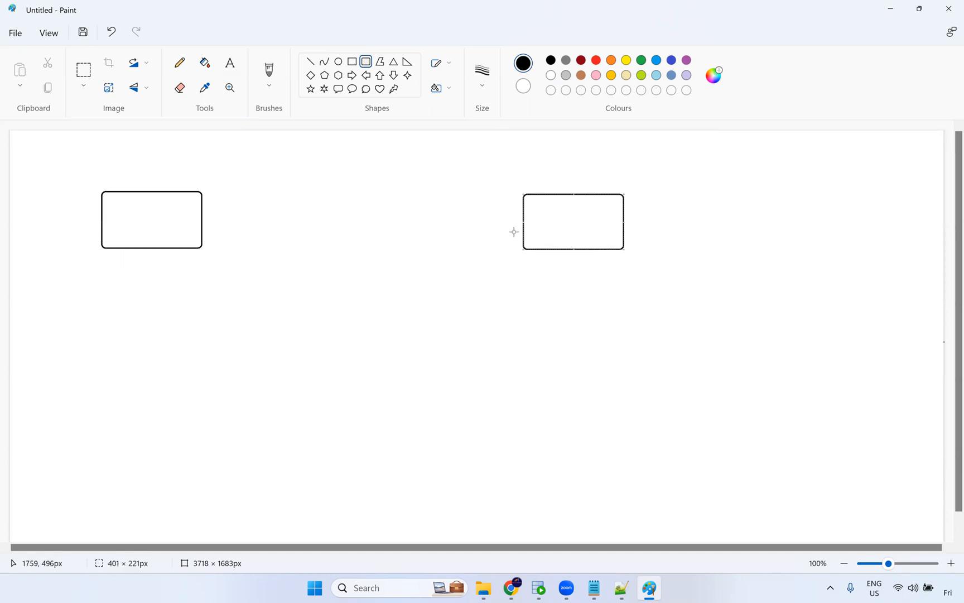
Label the left rounded rectangle employees.
{"action": "left_click", "coordinate": [230, 62]}
{"action": "left_click", "coordinate": [124, 217]}
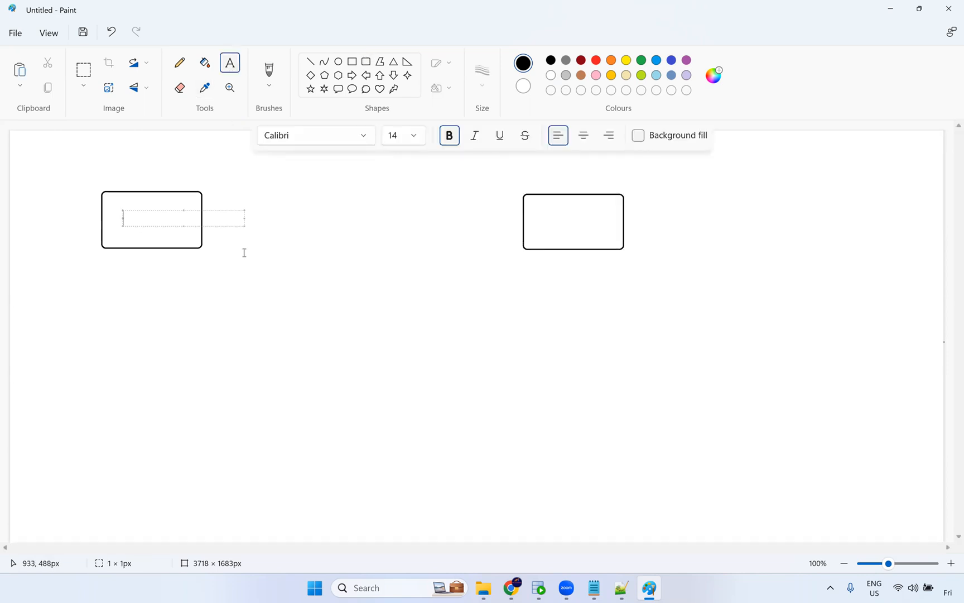
{"action": "type", "text": "employees"}
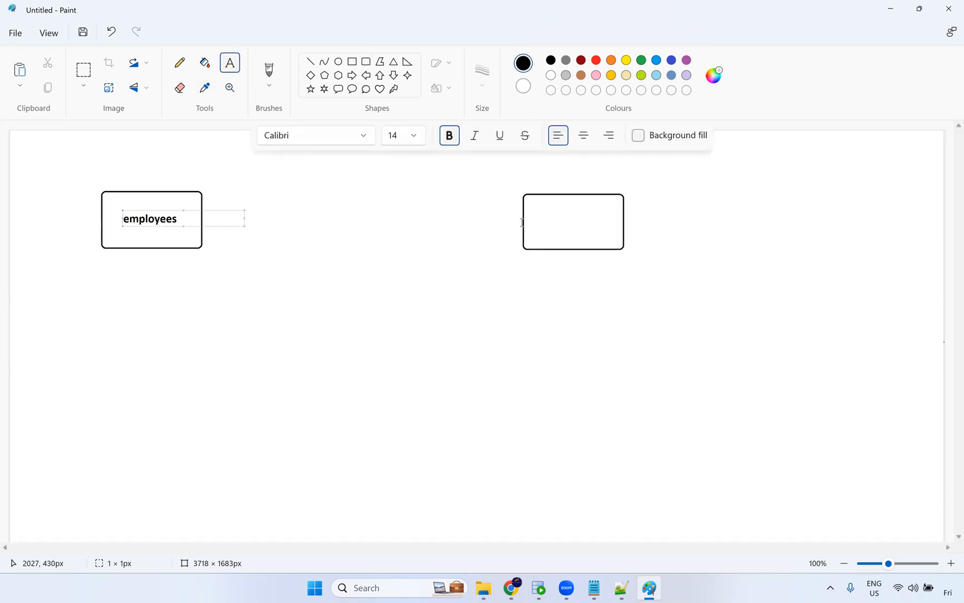
Label the right rounded rectangle T_employees.
{"action": "left_click", "coordinate": [531, 219]}
{"action": "type", "text": "T"}
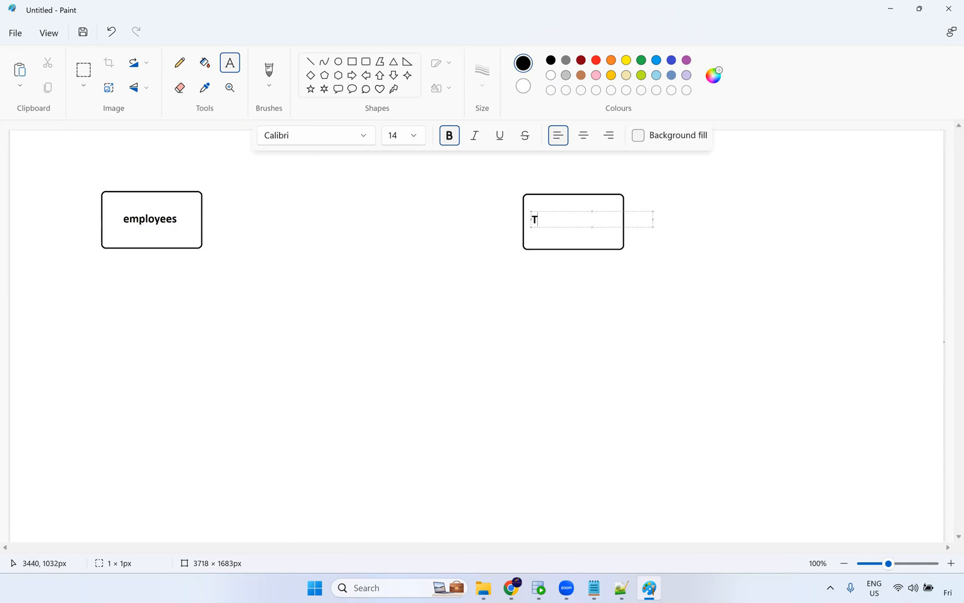
{"action": "type", "text": "_employees"}
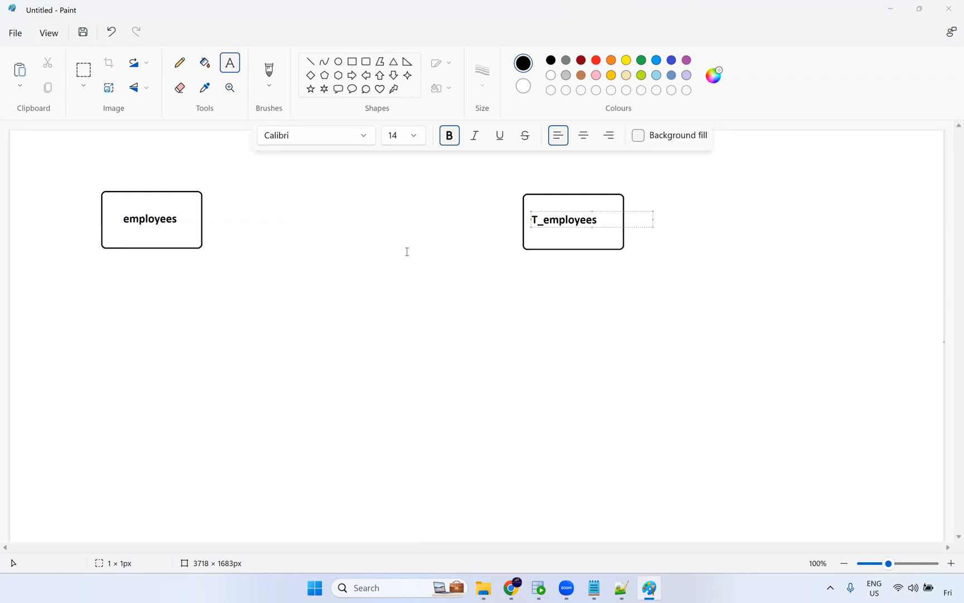
{"action": "left_click", "coordinate": [436, 228]}
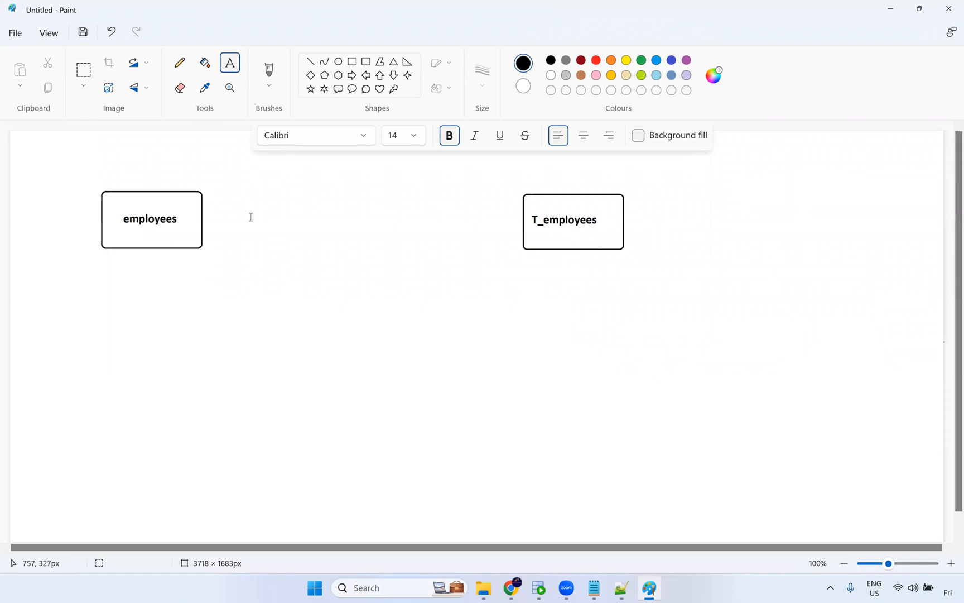
Draw three more rounded rectangles of about 400 × 210 px below each of the two labelled boxes, forming two columns.
{"action": "left_click", "coordinate": [365, 61]}
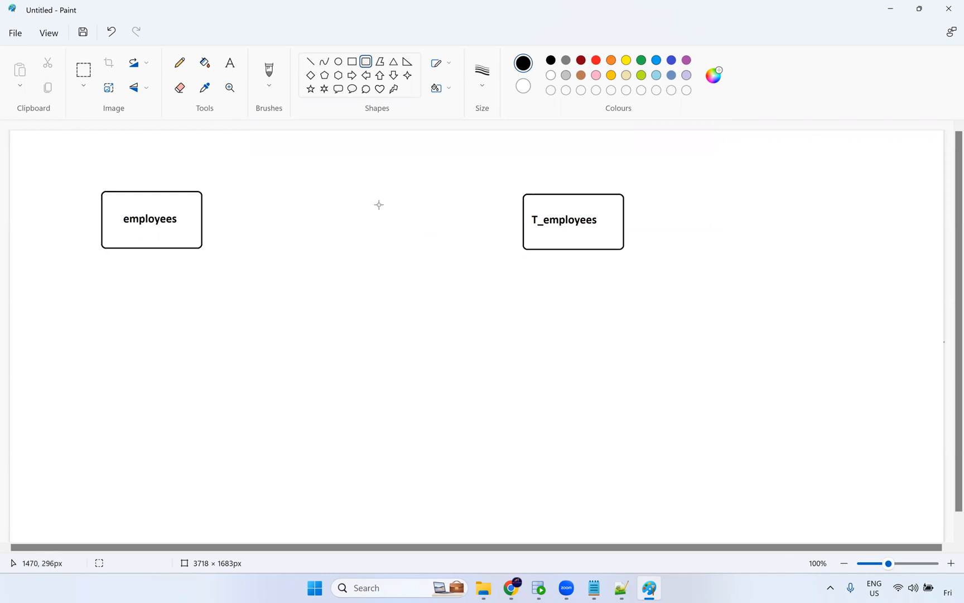
{"action": "left_click_drag", "start_coordinate": [105, 280], "coordinate": [198, 332]}
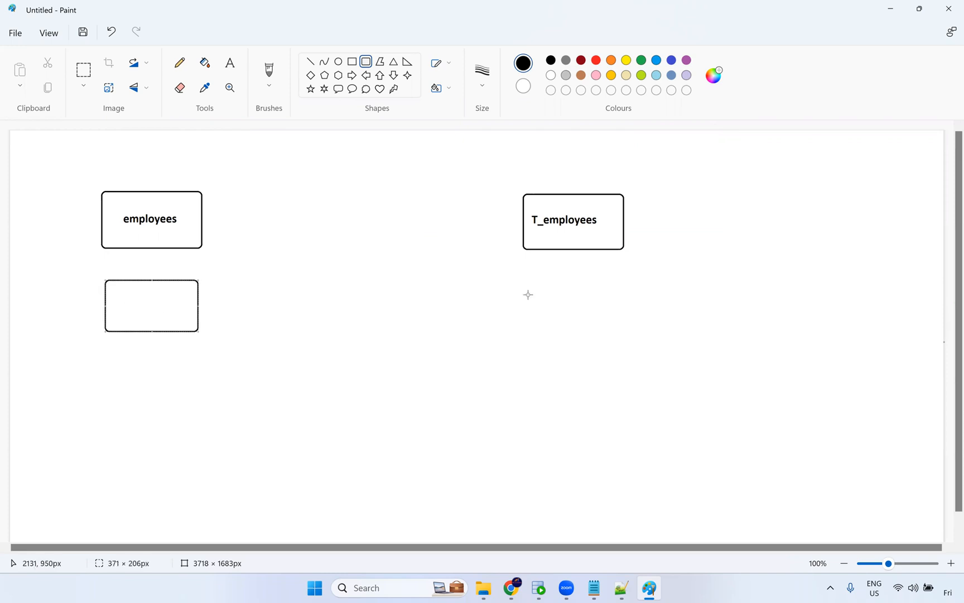
{"action": "left_click_drag", "start_coordinate": [523, 275], "coordinate": [627, 329]}
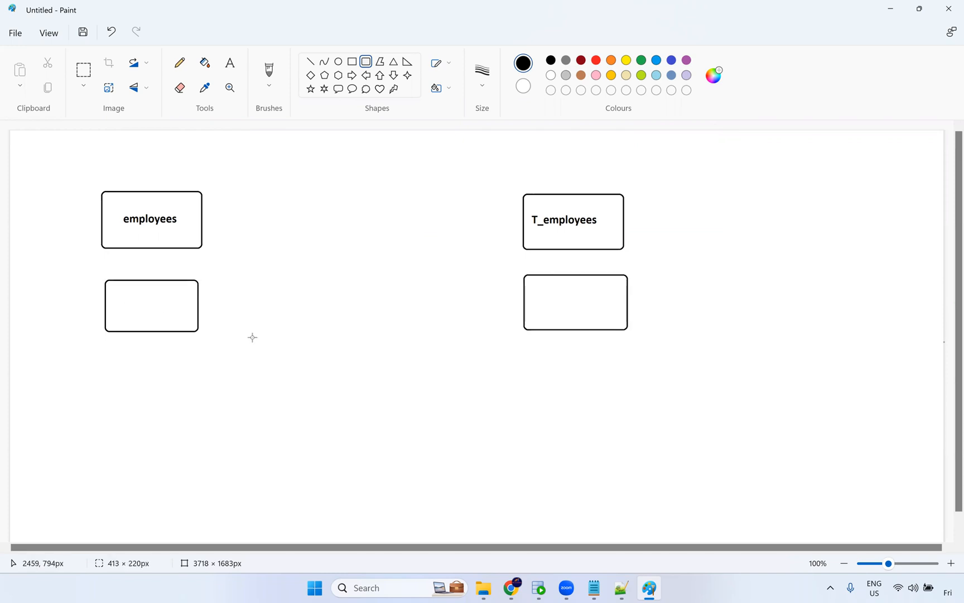
{"action": "left_click_drag", "start_coordinate": [108, 358], "coordinate": [186, 394]}
{"action": "left_click_drag", "start_coordinate": [196, 413], "coordinate": [197, 412]}
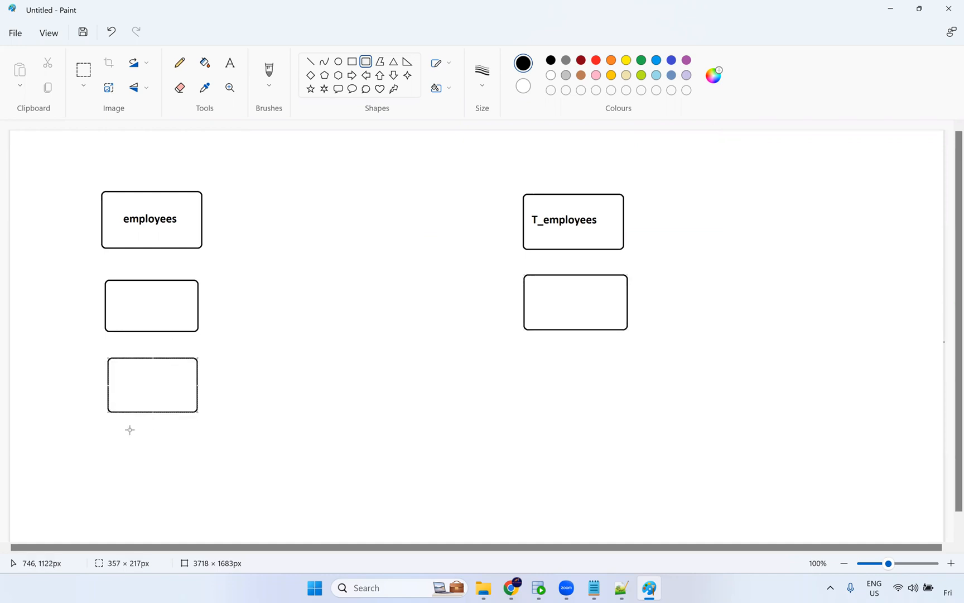
{"action": "mouse_move", "coordinate": [109, 432]}
{"action": "left_mouse_down"}
{"action": "mouse_move", "coordinate": [163, 502]}
{"action": "mouse_move", "coordinate": [198, 479]}
{"action": "left_mouse_up"}
{"action": "left_click_drag", "start_coordinate": [519, 349], "coordinate": [630, 409]}
{"action": "mouse_move", "coordinate": [501, 436]}
{"action": "left_mouse_down"}
{"action": "mouse_move", "coordinate": [607, 508]}
{"action": "mouse_move", "coordinate": [630, 488]}
{"action": "mouse_move", "coordinate": [588, 469]}
{"action": "left_mouse_up"}
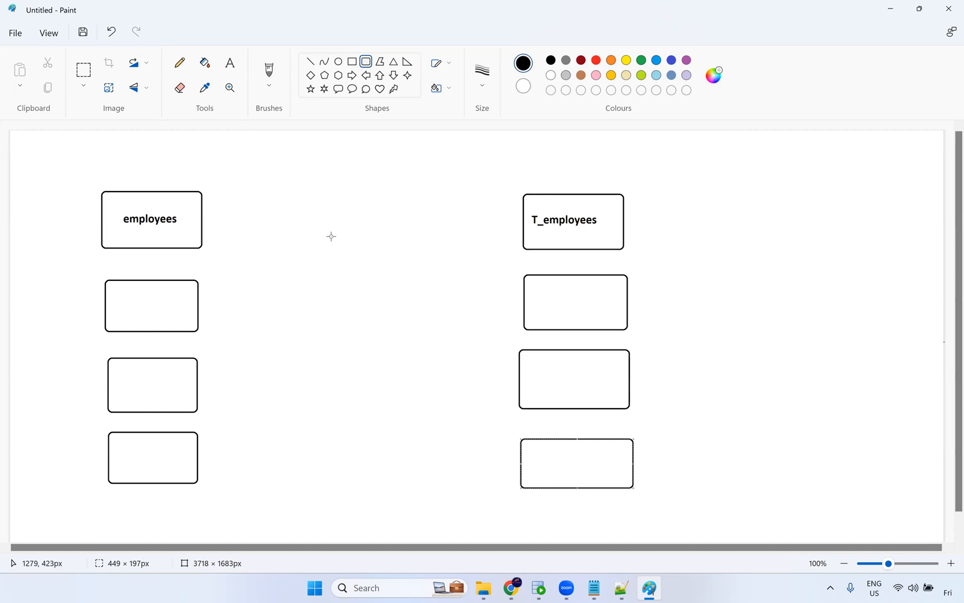
Add the text m1 T1 between the employees and T_employees boxes.
{"action": "left_click", "coordinate": [229, 62]}
{"action": "left_click", "coordinate": [264, 215]}
{"action": "type", "text": "m1"}
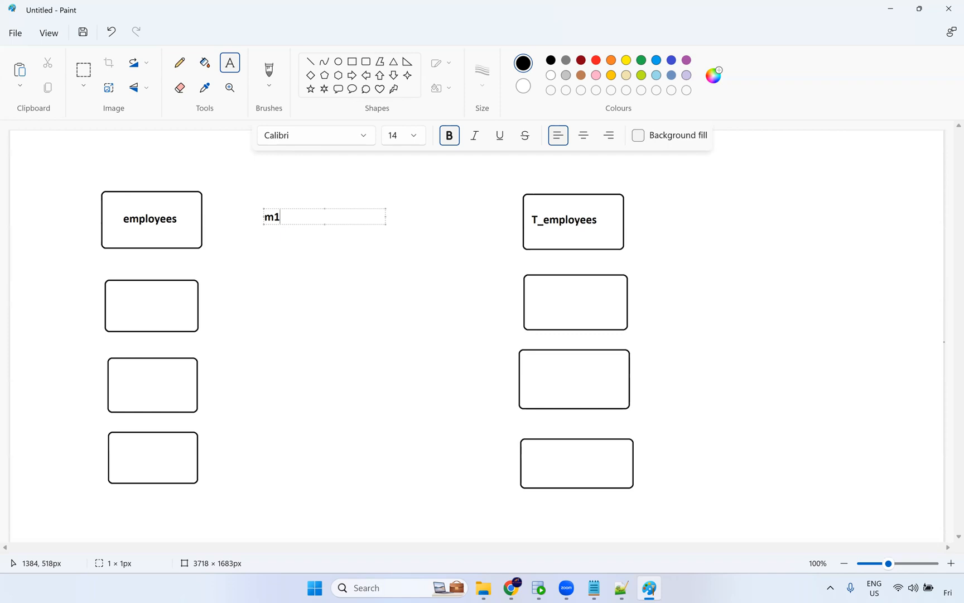
{"action": "type", "text": " Ts"}
Copy the m1 T1 label, paste it beside the second row of boxes, and edit it to m2 T2.
{"action": "left_click_drag", "start_coordinate": [333, 218], "coordinate": [237, 216]}
{"action": "key", "text": "ctrl+c"}
{"action": "left_click", "coordinate": [272, 304]}
{"action": "key", "text": "ctrl+v"}
{"action": "left_click_drag", "start_coordinate": [286, 308], "coordinate": [318, 307]}
{"action": "type", "text": "2"}
{"action": "type", "text": "2"}
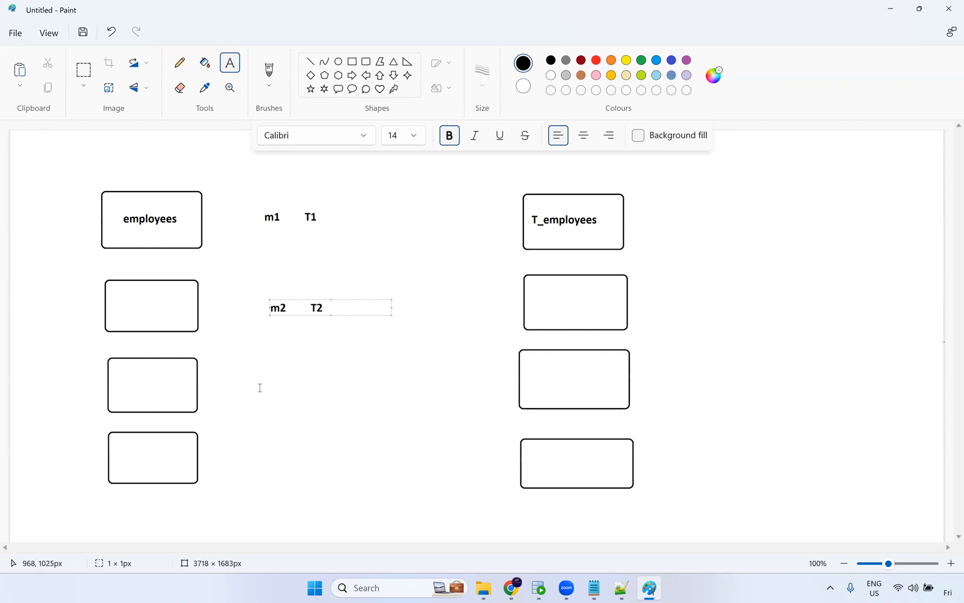
Paste the label beside the third row of boxes and edit it to m3 T3.
{"action": "left_click", "coordinate": [278, 389]}
{"action": "key", "text": "ctrl+v"}
{"action": "left_click_drag", "start_coordinate": [294, 395], "coordinate": [326, 395]}
{"action": "type", "text": "3"}
{"action": "type", "text": "3"}
Paste the label beside the fourth row of boxes and edit it to m4 T4.
{"action": "left_click", "coordinate": [270, 458]}
{"action": "key", "text": "ctrl+v"}
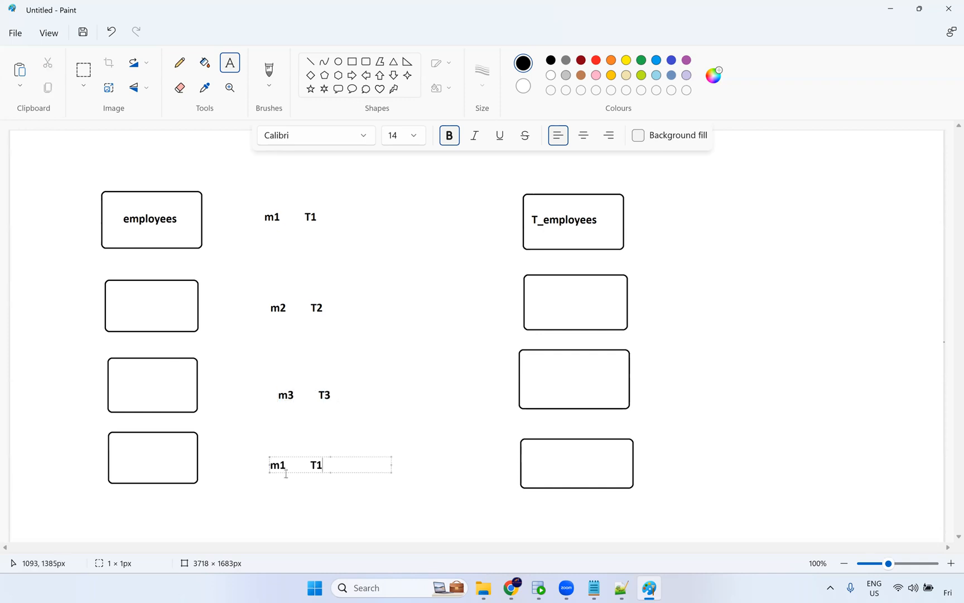
{"action": "left_click_drag", "start_coordinate": [287, 465], "coordinate": [318, 465]}
{"action": "type", "text": "4"}
{"action": "type", "text": "4"}
{"action": "left_click", "coordinate": [233, 244]}
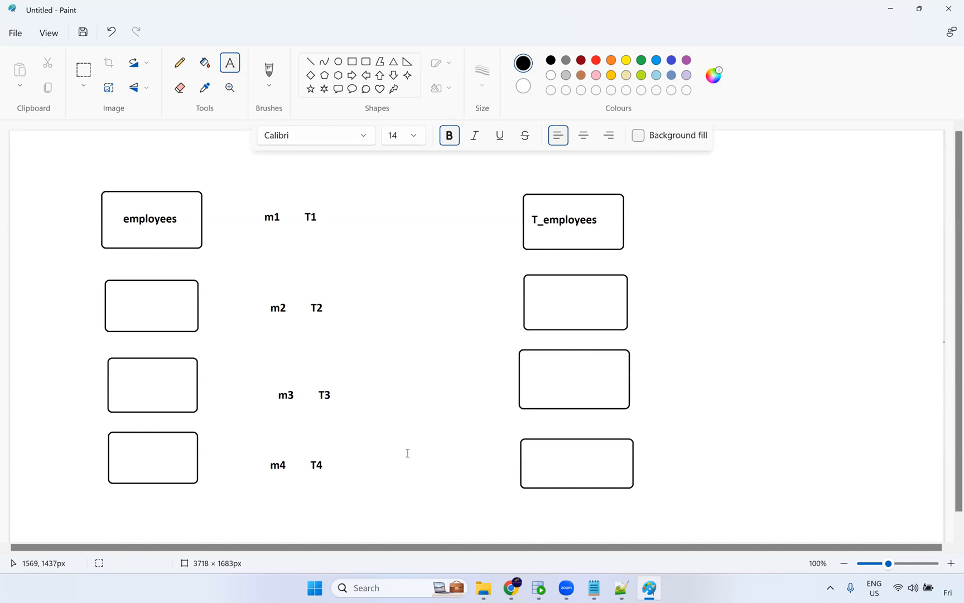
Label the remaining left-column boxes departments, locations and jobs from top to bottom.
{"action": "left_click", "coordinate": [124, 303]}
{"action": "type", "text": "eepartments"}
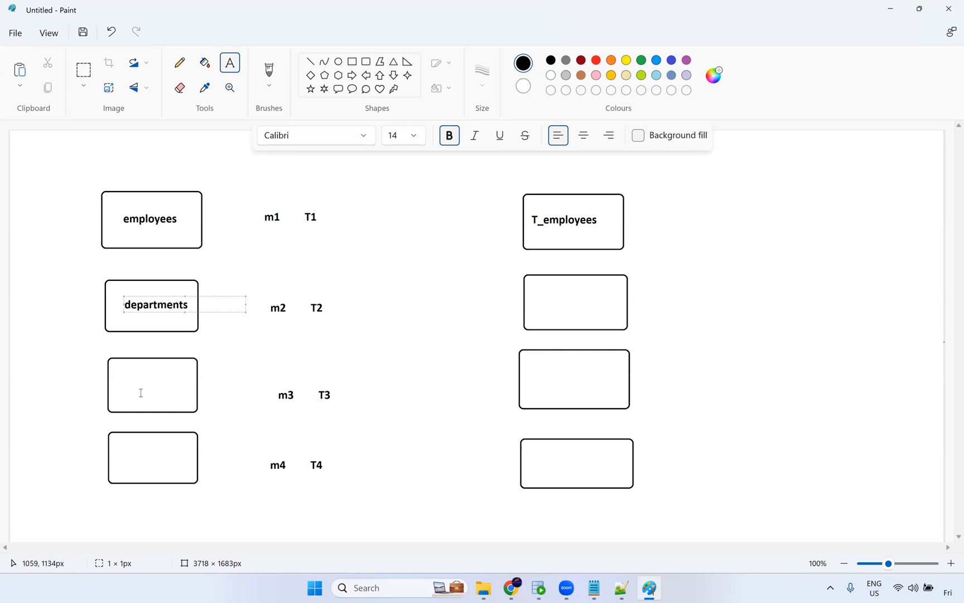
{"action": "left_click", "coordinate": [121, 385]}
{"action": "type", "text": "locations"}
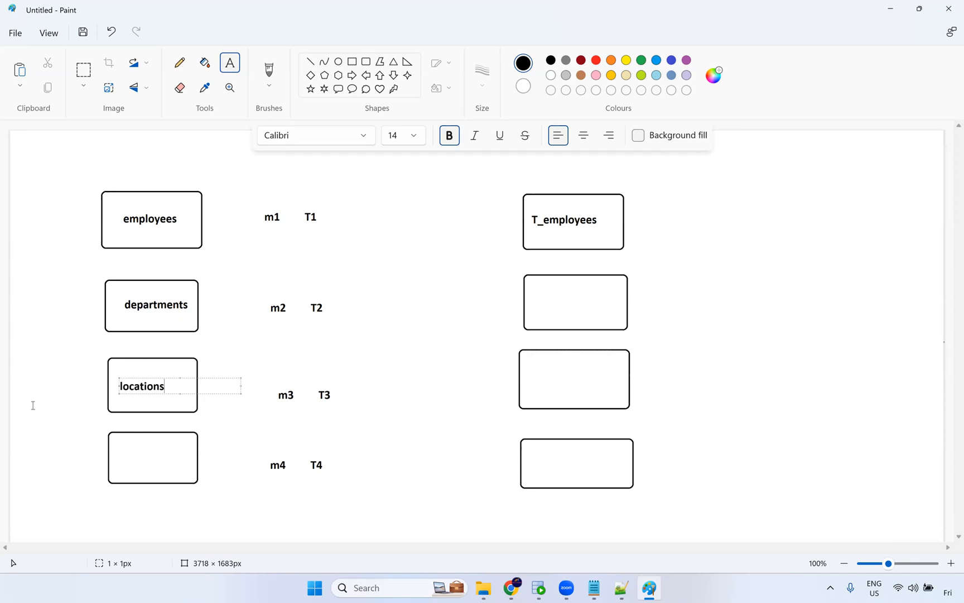
{"action": "left_click", "coordinate": [125, 456]}
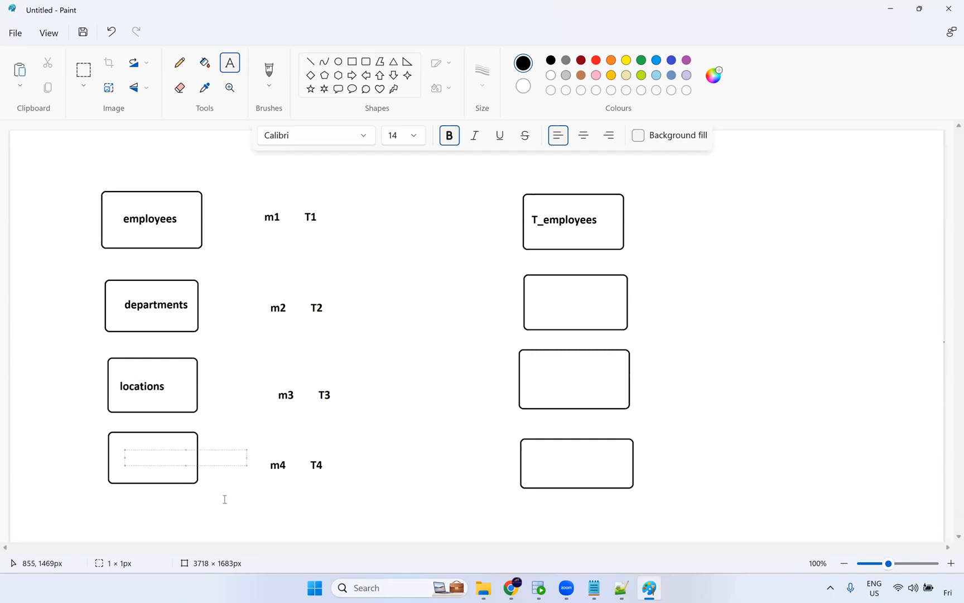
{"action": "type", "text": "jobs"}
{"action": "left_click", "coordinate": [230, 222]}
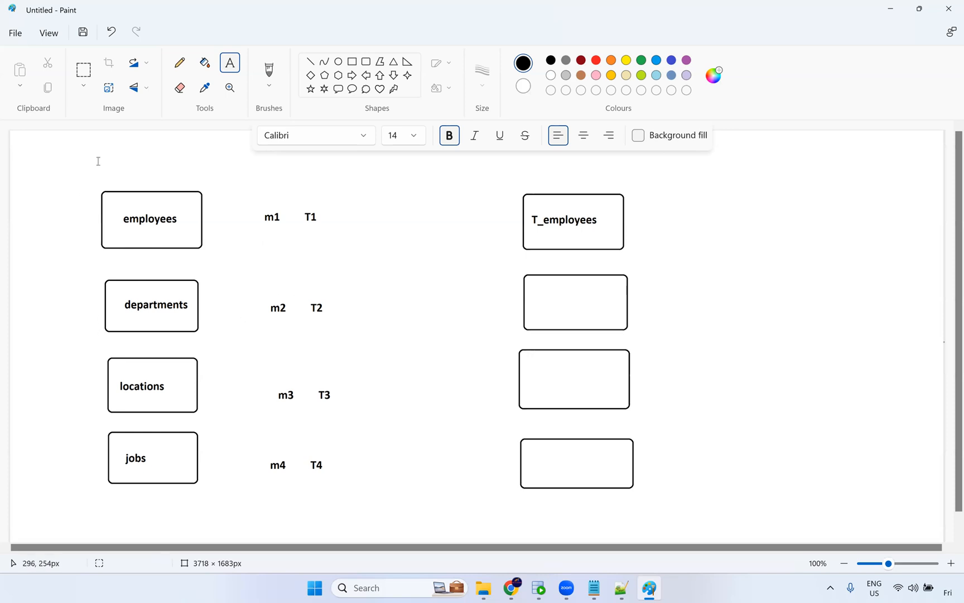
With a red pencil, draw a small freehand box between the departments box and the m2 T2 label.
{"action": "left_click", "coordinate": [179, 62]}
{"action": "left_click", "coordinate": [597, 61]}
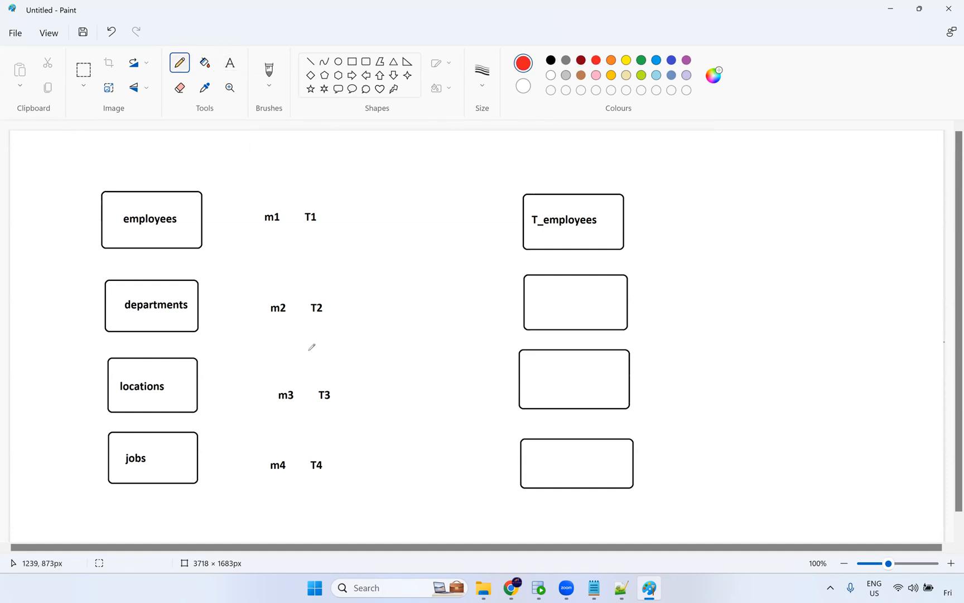
{"action": "left_click_drag", "start_coordinate": [213, 298], "coordinate": [215, 351]}
{"action": "key", "text": "ctrl+z"}
{"action": "left_click", "coordinate": [486, 76]}
{"action": "left_click", "coordinate": [490, 167]}
{"action": "mouse_move", "coordinate": [211, 295]}
{"action": "left_mouse_down"}
{"action": "mouse_move", "coordinate": [213, 330]}
{"action": "mouse_move", "coordinate": [257, 335]}
{"action": "left_mouse_up"}
{"action": "mouse_move", "coordinate": [211, 295]}
{"action": "left_mouse_down"}
{"action": "mouse_move", "coordinate": [259, 297]}
{"action": "mouse_move", "coordinate": [257, 335]}
{"action": "left_mouse_up"}
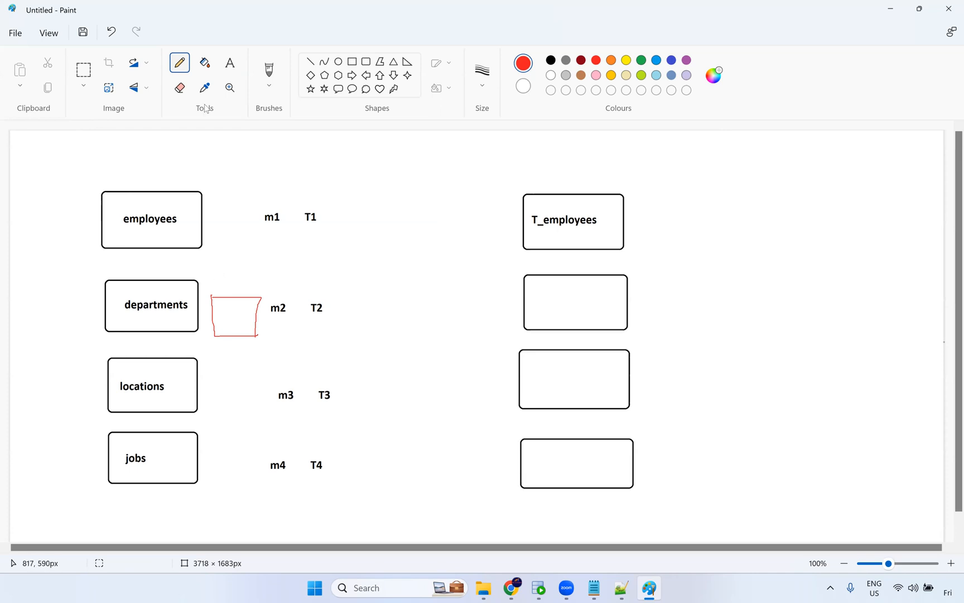
Add the red heading Parameterised Mapping above the small red box.
{"action": "left_click", "coordinate": [229, 63]}
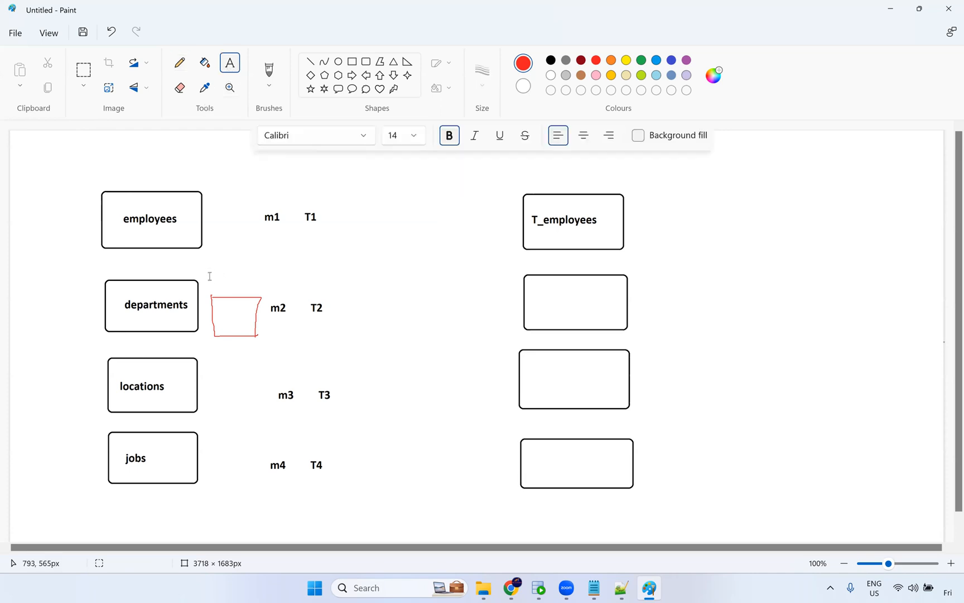
{"action": "left_click", "coordinate": [263, 290]}
{"action": "type", "text": "pa"}
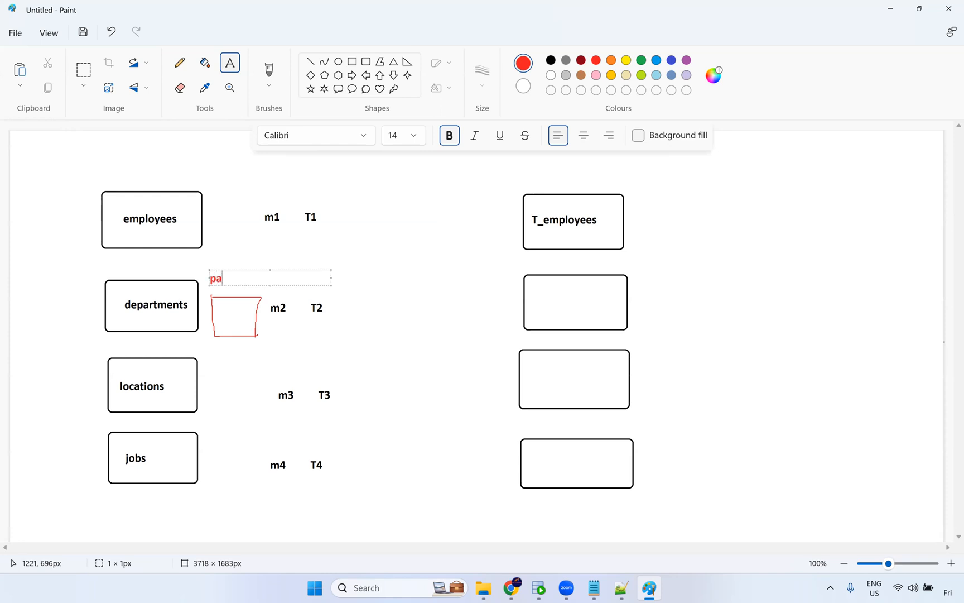
{"action": "type", "text": "rameterised "}
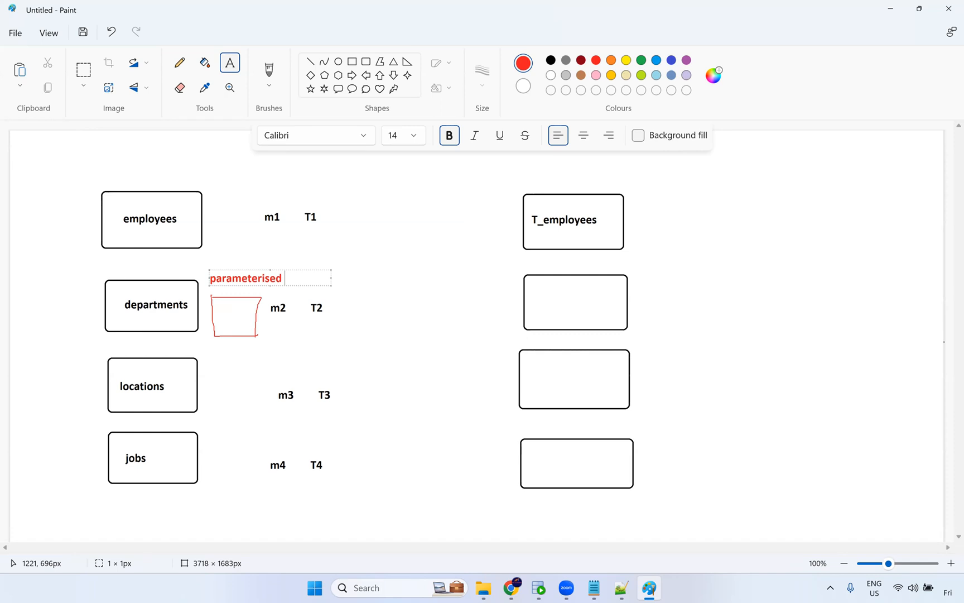
{"action": "type", "text": "Mapping"}
{"action": "left_click", "coordinate": [217, 279]}
{"action": "key", "text": "BackSpace"}
{"action": "type", "text": "P"}
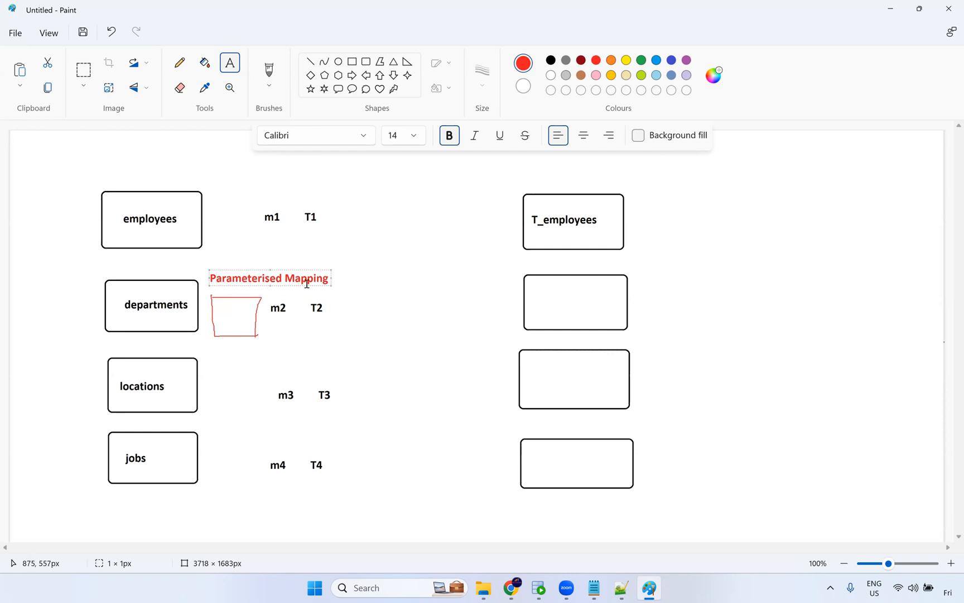
{"action": "left_click_drag", "start_coordinate": [329, 279], "coordinate": [205, 280]}
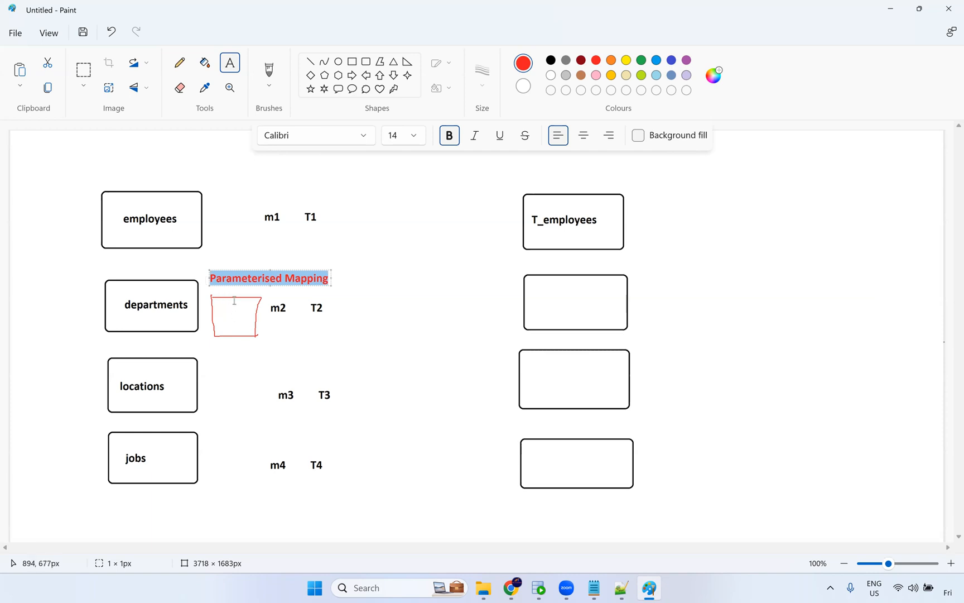
{"action": "left_click", "coordinate": [282, 324]}
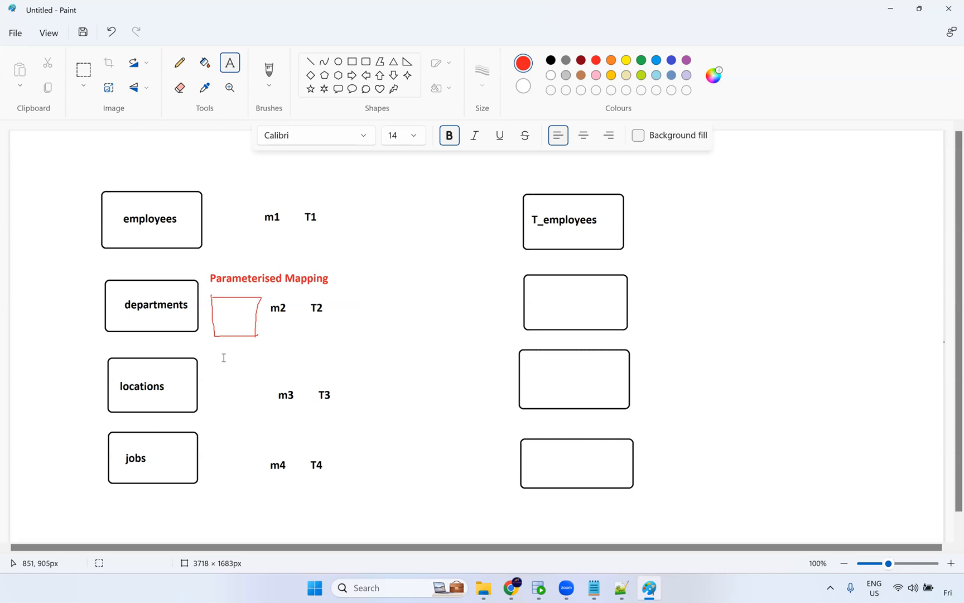
Draw red pencil lines from the small red box to the right-column target boxes.
{"action": "left_click", "coordinate": [179, 62]}
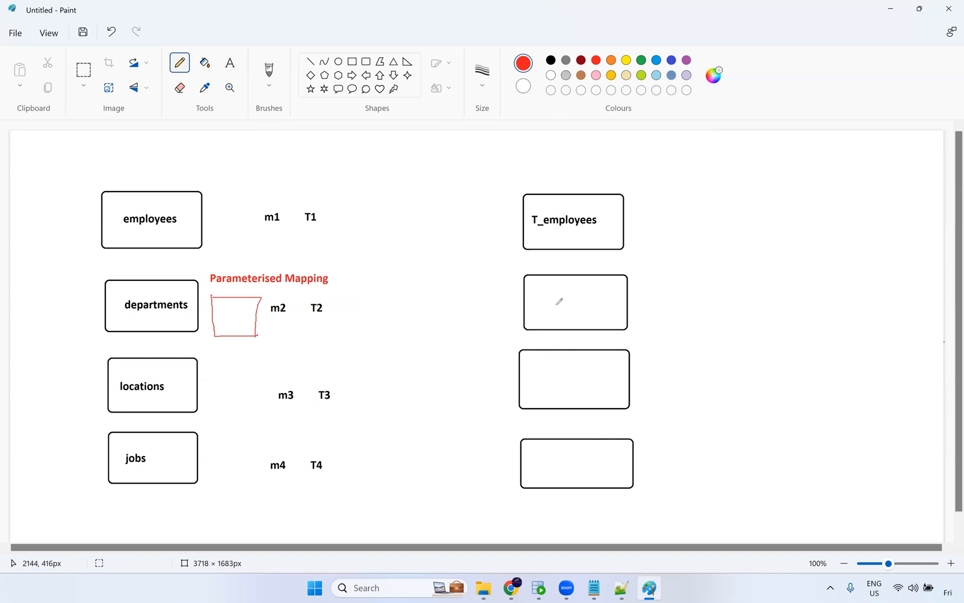
{"action": "mouse_move", "coordinate": [255, 315]}
{"action": "left_mouse_down"}
{"action": "mouse_move", "coordinate": [403, 252]}
{"action": "mouse_move", "coordinate": [522, 224]}
{"action": "left_mouse_up"}
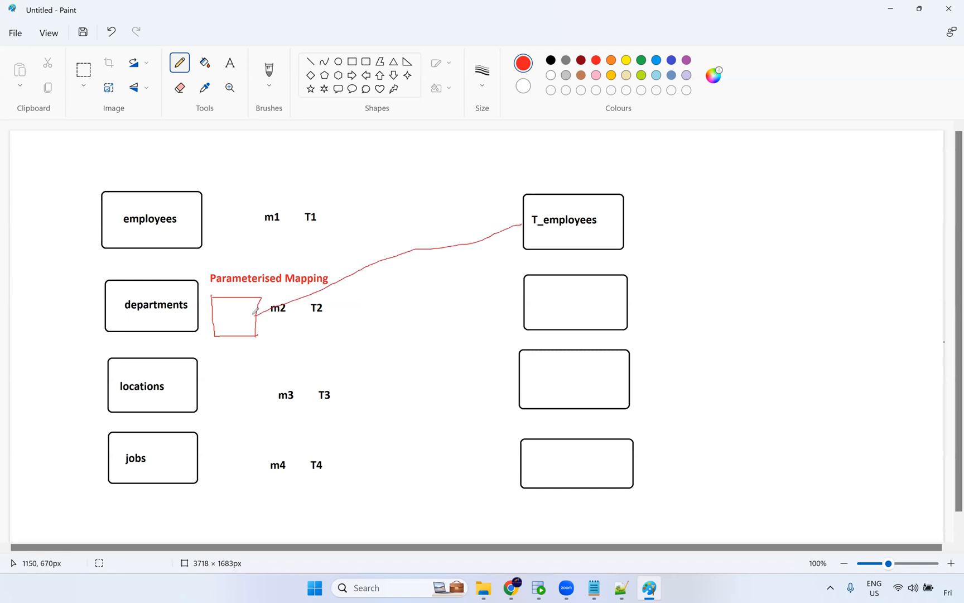
{"action": "left_click_drag", "start_coordinate": [256, 316], "coordinate": [532, 304]}
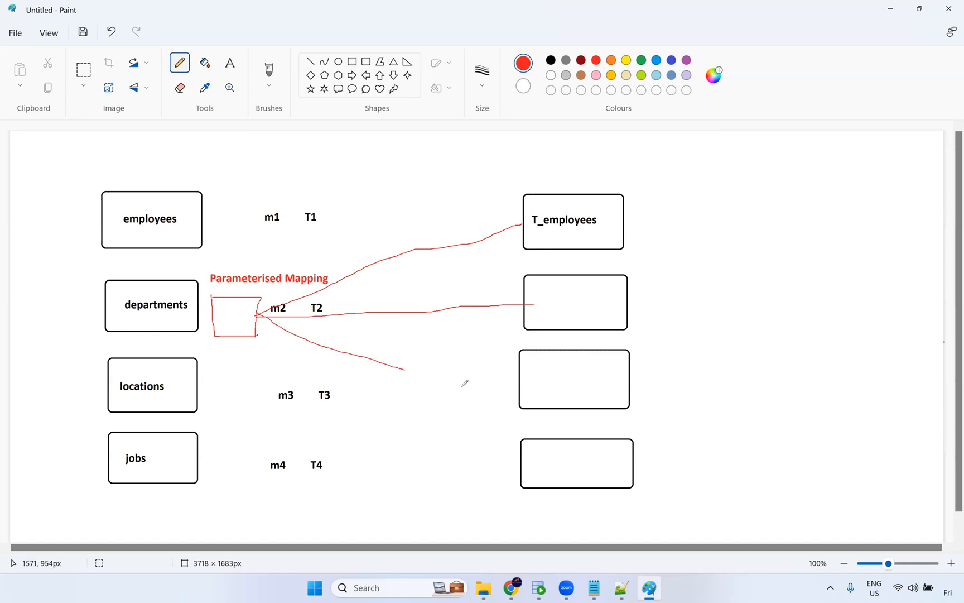
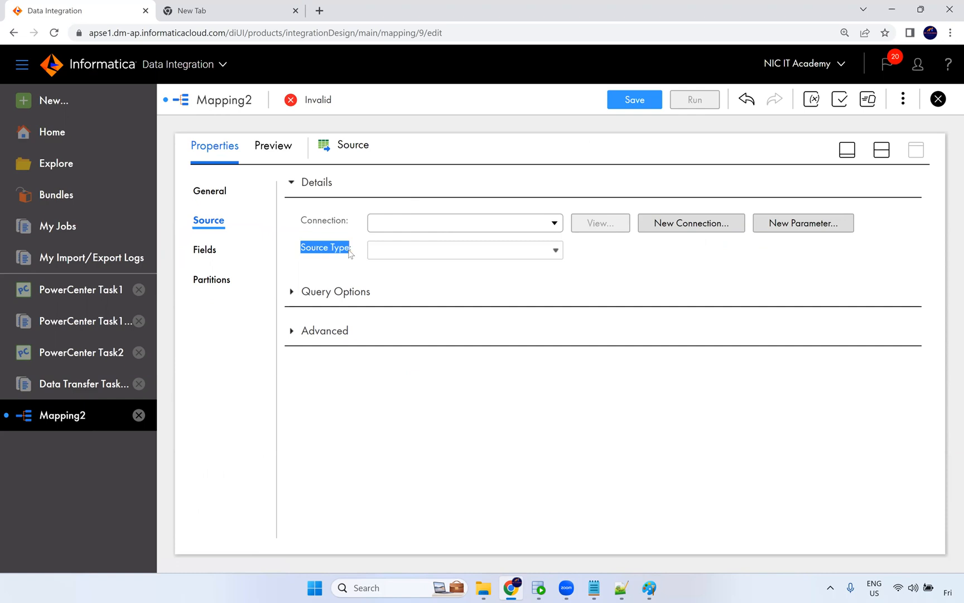
Review the source connection choices and the mapping's parameters panel without changing anything.
{"action": "left_click_drag", "start_coordinate": [317, 221], "coordinate": [338, 223]}
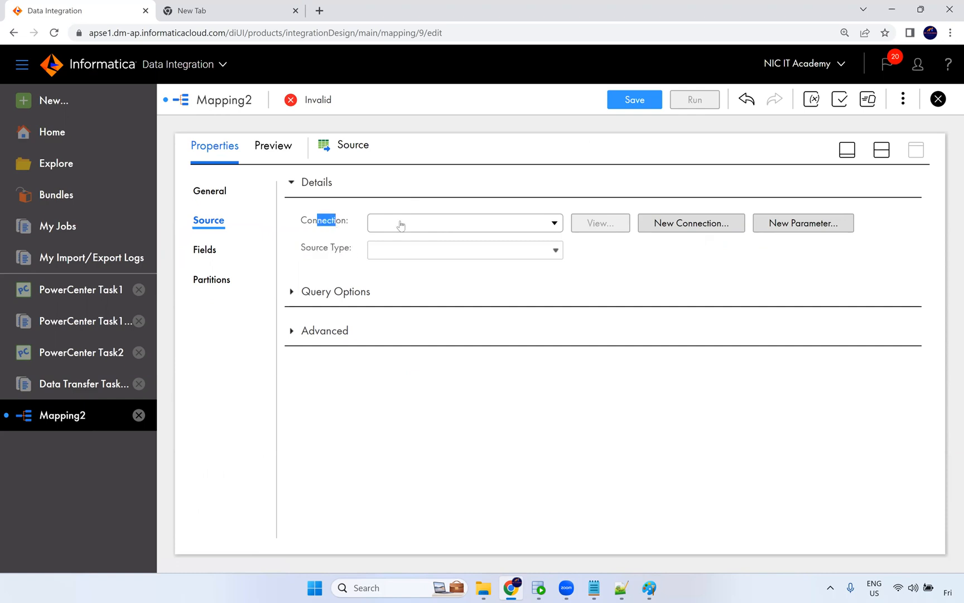
{"action": "left_click", "coordinate": [446, 226]}
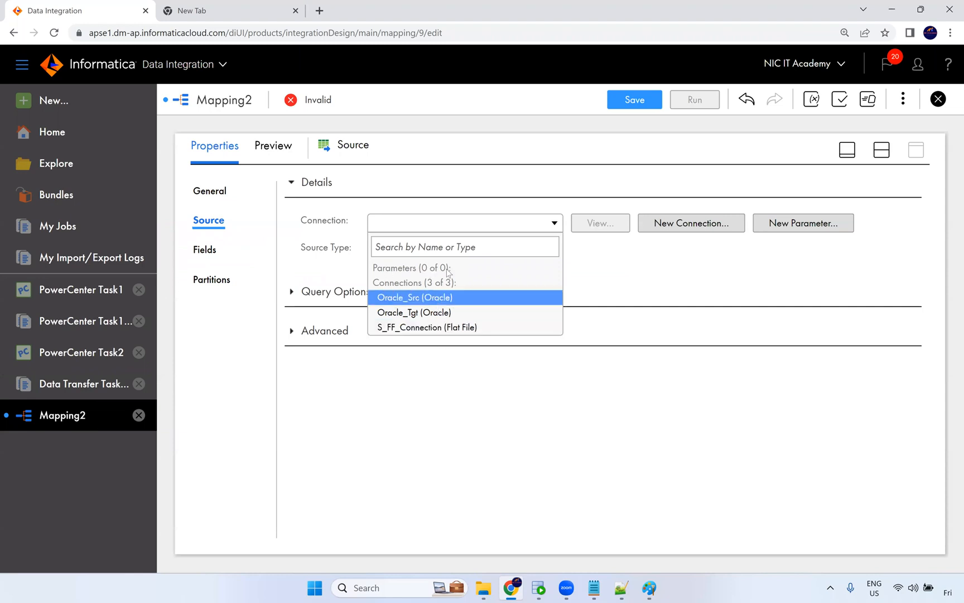
{"action": "left_click", "coordinate": [578, 274]}
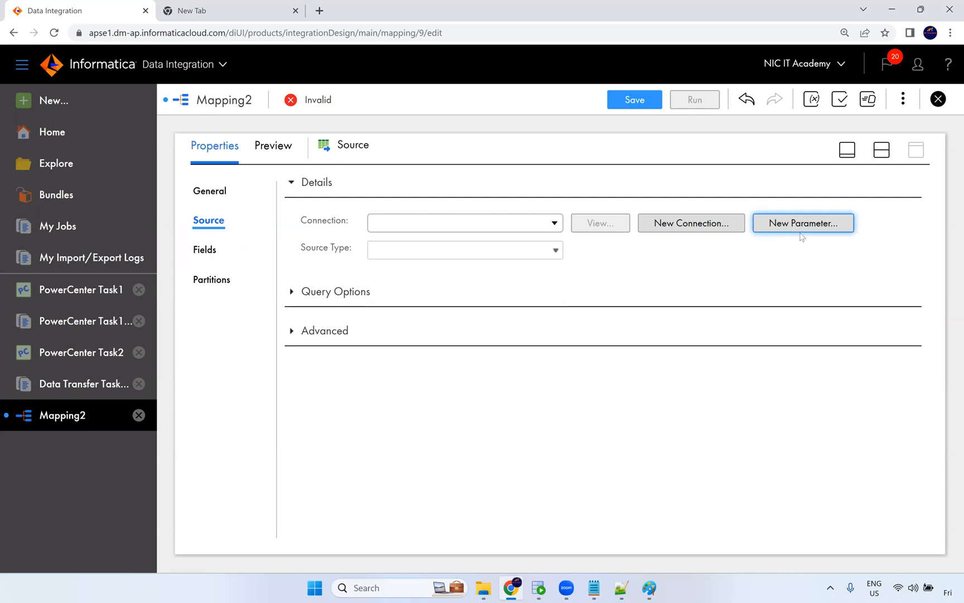
{"action": "left_click", "coordinate": [812, 100]}
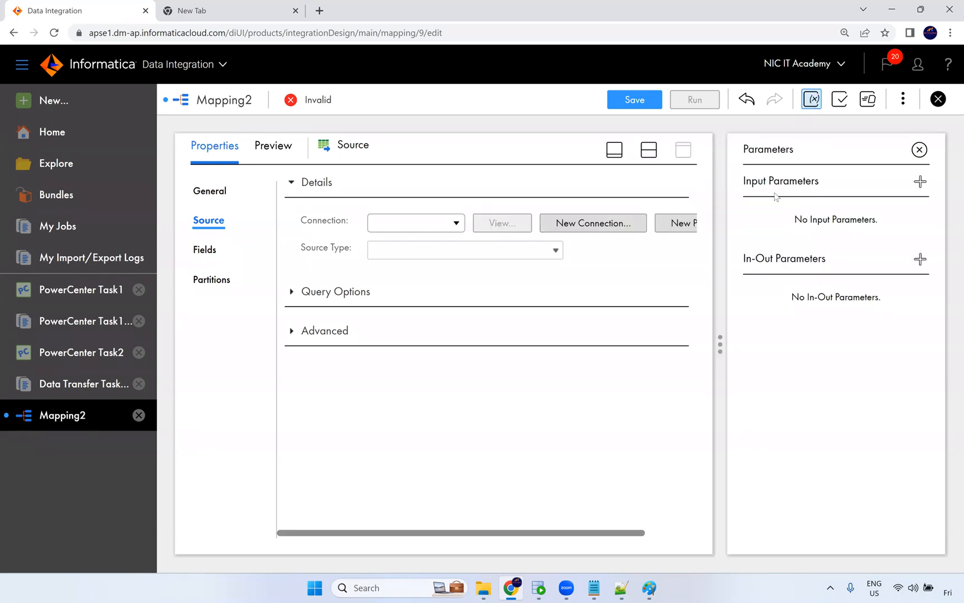
{"action": "left_click_drag", "start_coordinate": [746, 180], "coordinate": [831, 183]}
{"action": "left_click_drag", "start_coordinate": [836, 258], "coordinate": [731, 256]}
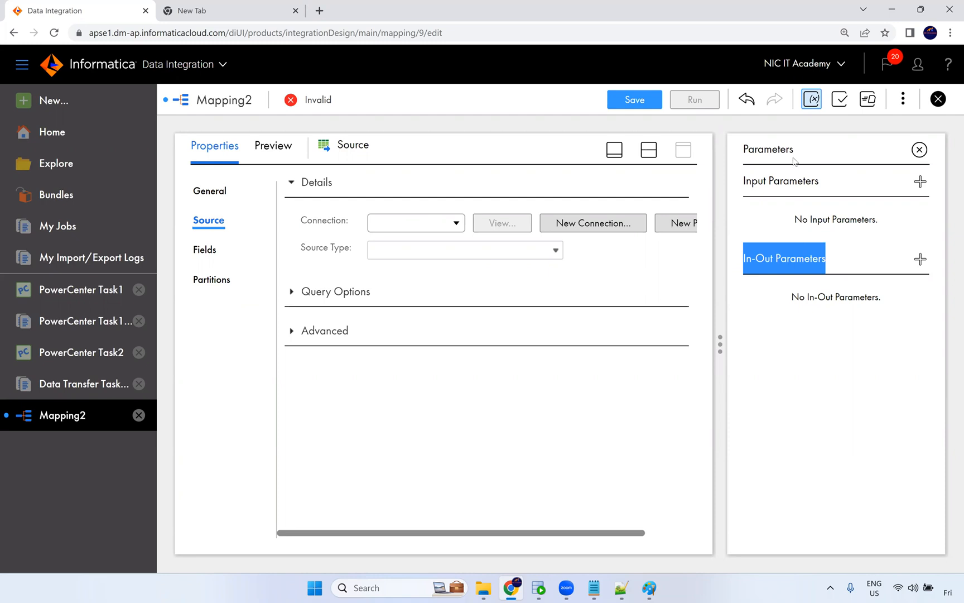
{"action": "left_click", "coordinate": [796, 218]}
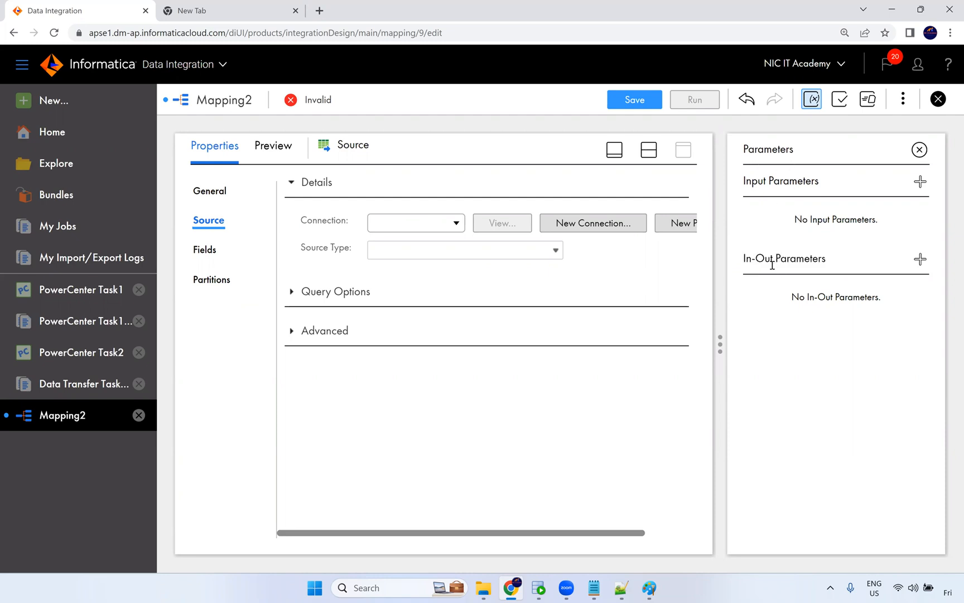
{"action": "left_click", "coordinate": [937, 99]}
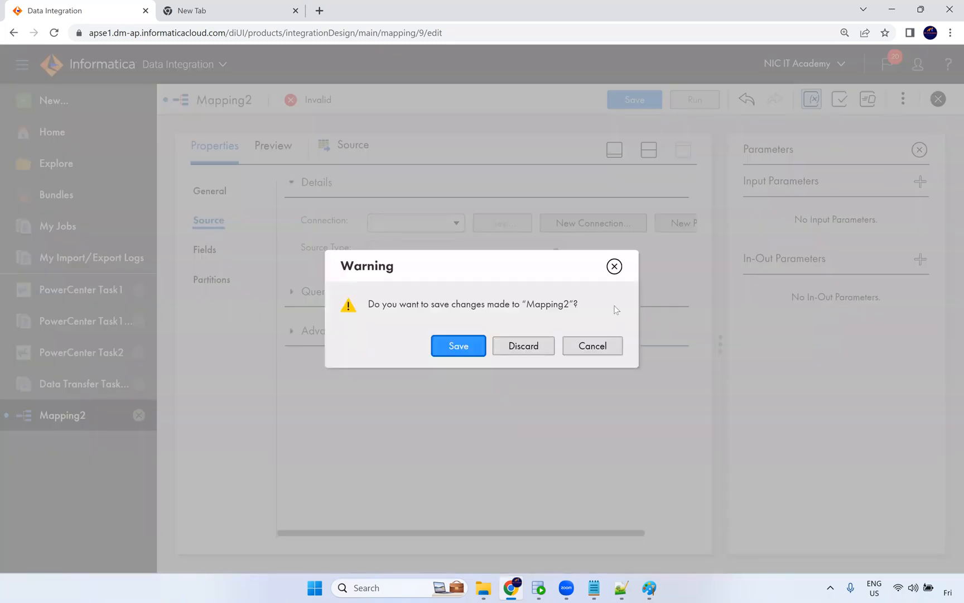
{"action": "left_click", "coordinate": [616, 344]}
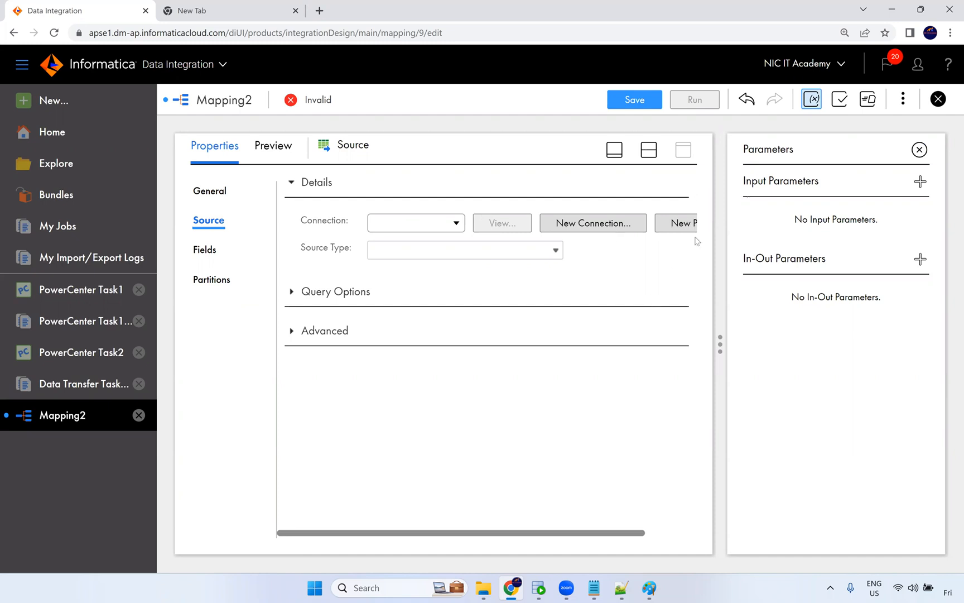
{"action": "left_click", "coordinate": [919, 150]}
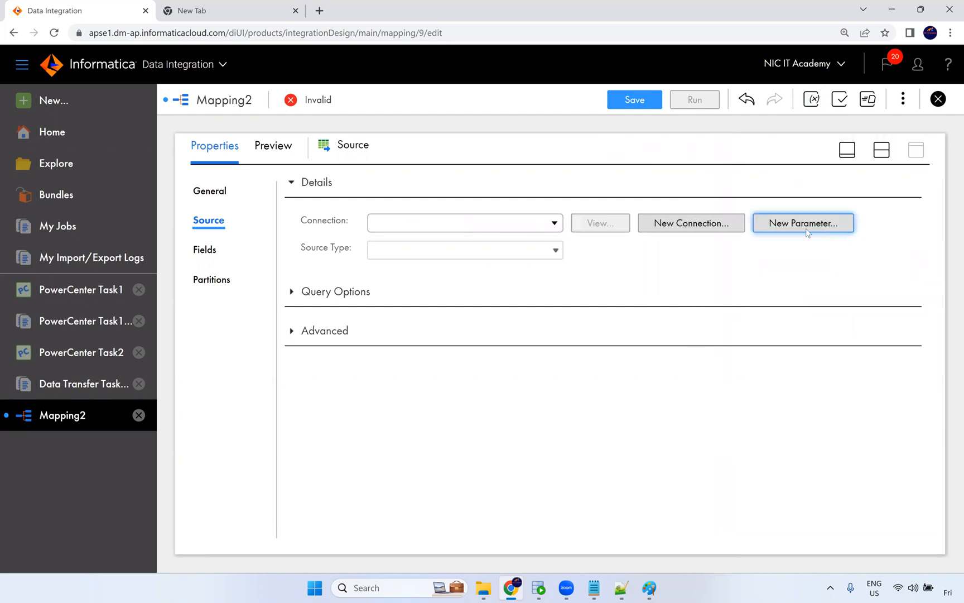
Define a new source input parameter named prm_Src_Conn with connection type Oracle.
{"action": "left_click", "coordinate": [802, 223]}
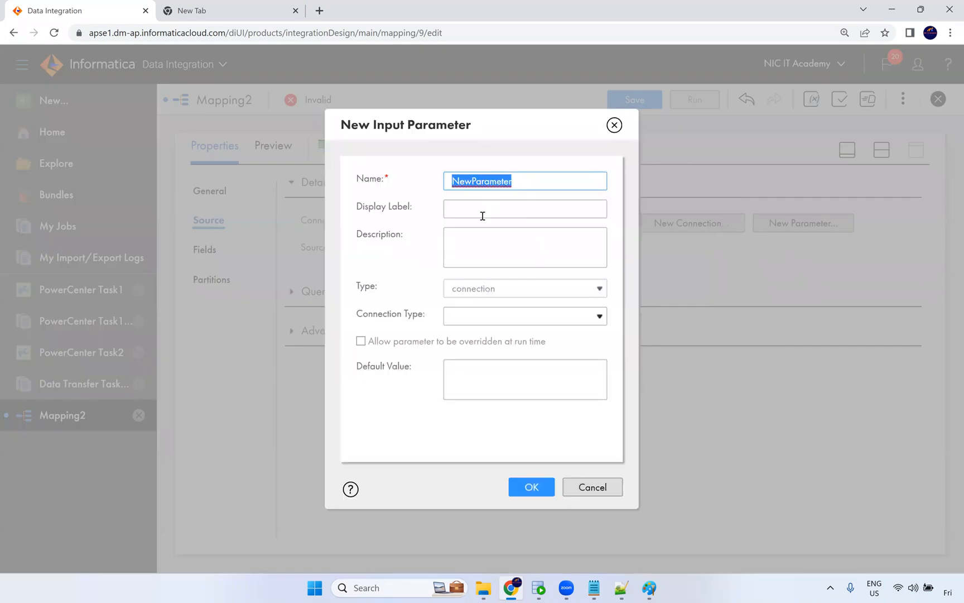
{"action": "type", "text": "prm_"}
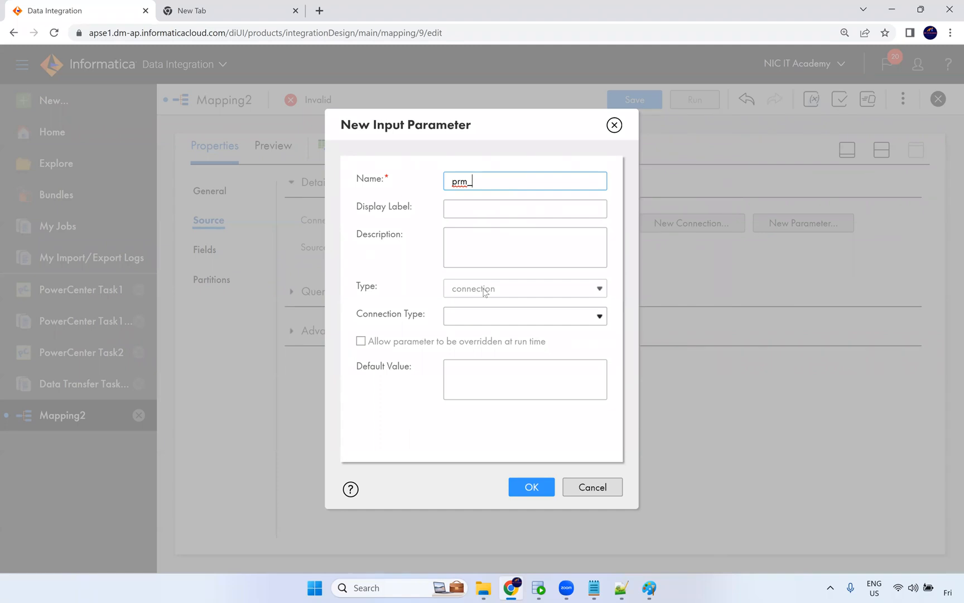
{"action": "type", "text": "Src_Conn"}
{"action": "left_click", "coordinate": [484, 319]}
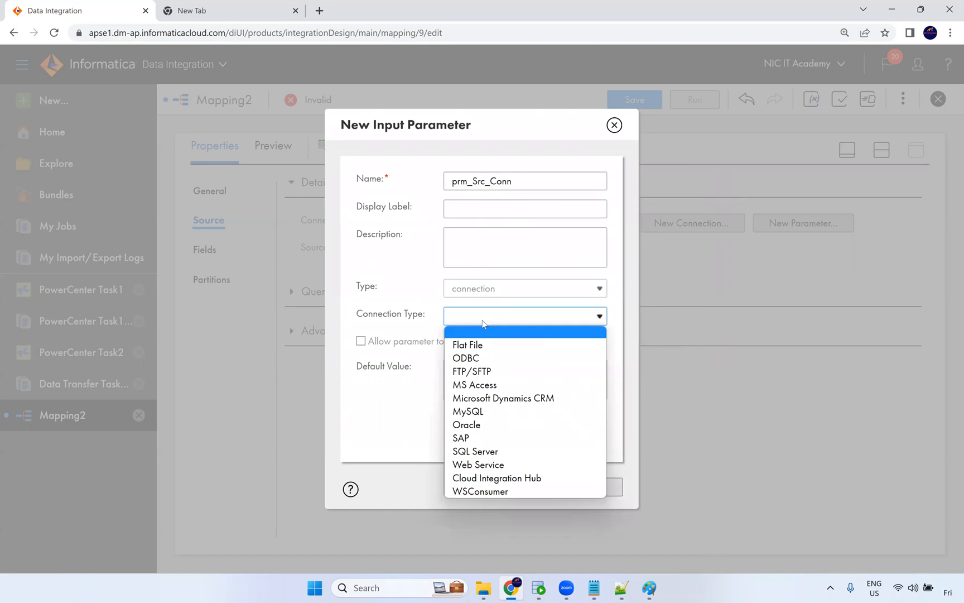
{"action": "left_click", "coordinate": [479, 427]}
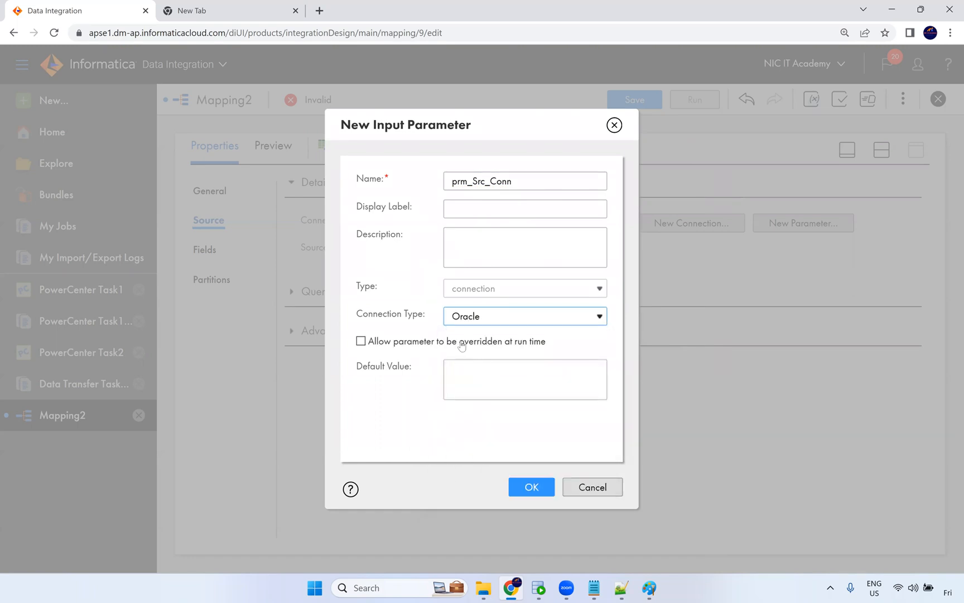
{"action": "left_click", "coordinate": [490, 339]}
{"action": "left_click", "coordinate": [521, 422]}
Glance at the Paint diagram and return to the parameter dialog.
{"action": "left_click", "coordinate": [649, 588]}
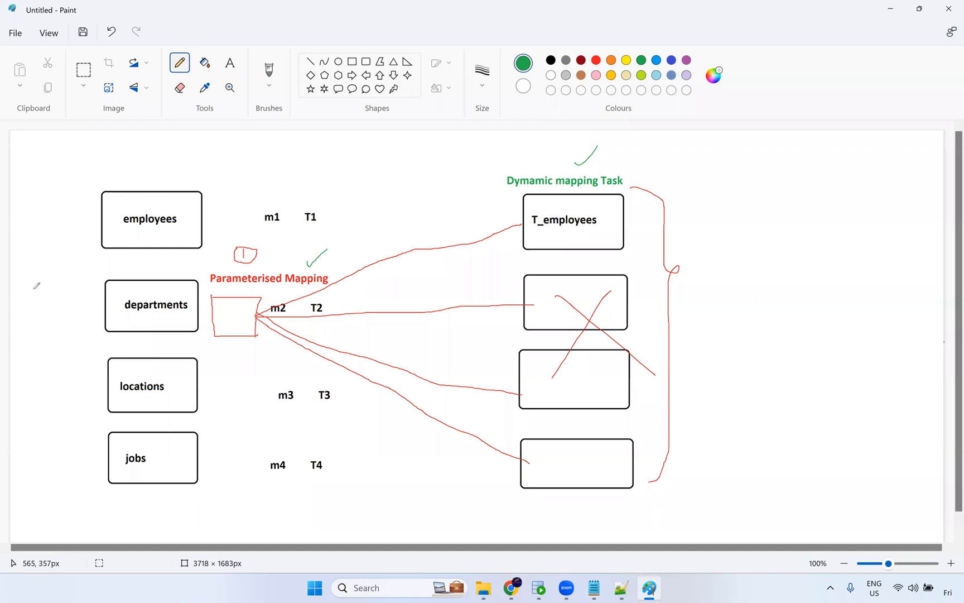
{"action": "mouse_move", "coordinate": [32, 282]}
{"action": "left_mouse_down"}
{"action": "mouse_move", "coordinate": [31, 303]}
{"action": "mouse_move", "coordinate": [36, 286]}
{"action": "mouse_move", "coordinate": [36, 295]}
{"action": "left_mouse_up"}
{"action": "key", "text": "alt+Tab"}
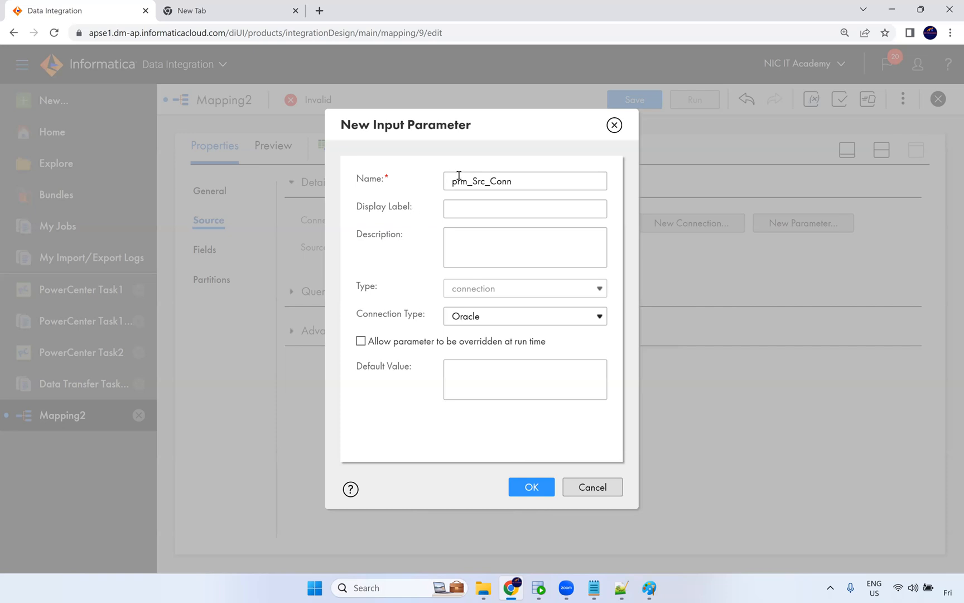
Save the prm_Src_Conn parameter as the source connection and check it in the parameters panel.
{"action": "left_click", "coordinate": [531, 496]}
{"action": "left_click", "coordinate": [812, 99]}
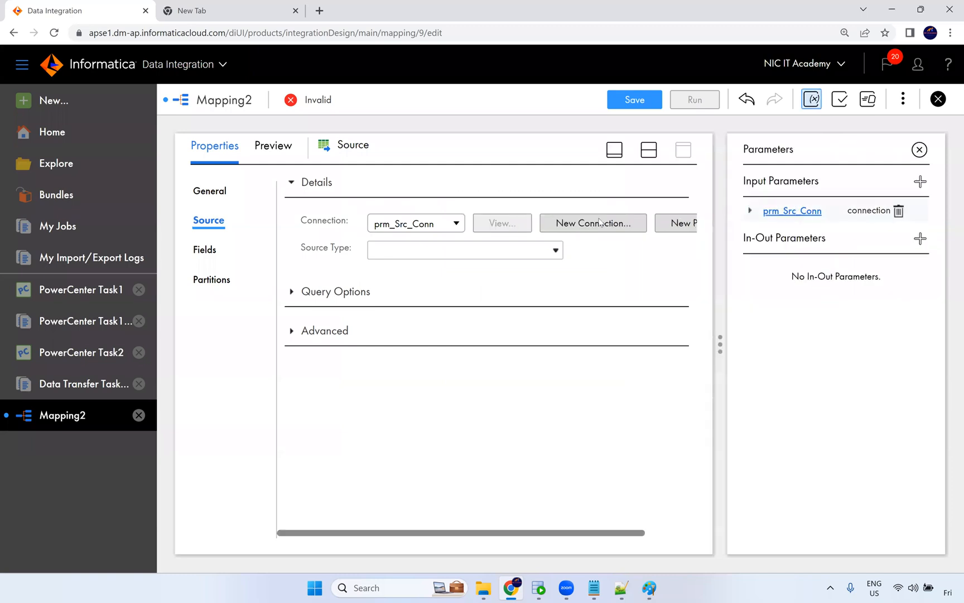
{"action": "left_click", "coordinate": [920, 150]}
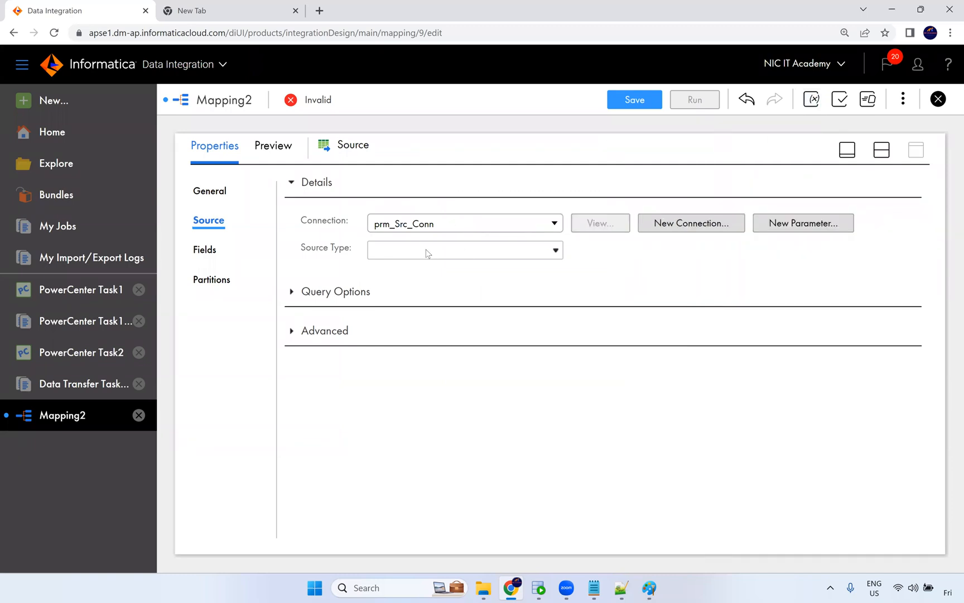
Set the Source transformation's source type to Parameter.
{"action": "left_click", "coordinate": [401, 253]}
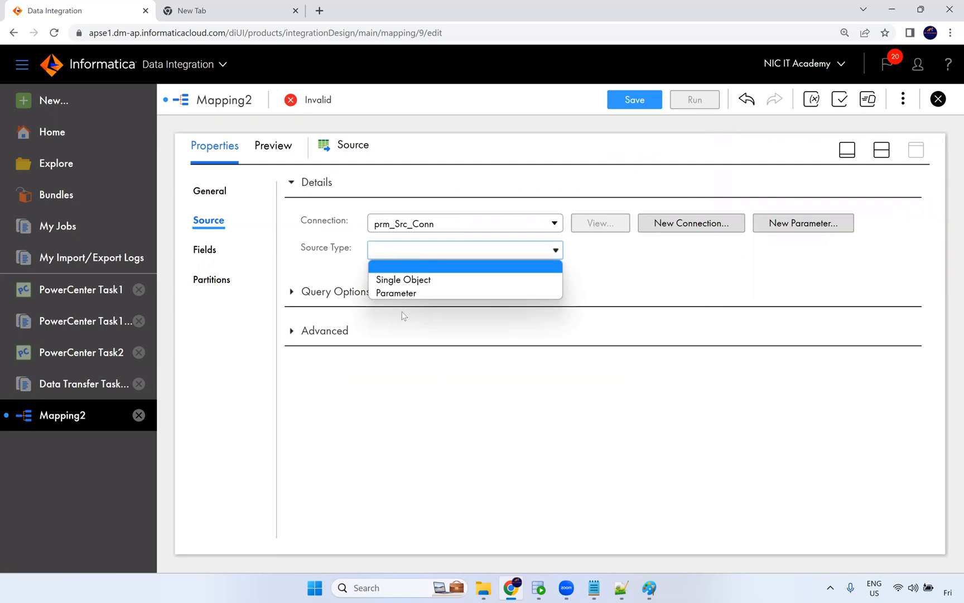
{"action": "left_click", "coordinate": [331, 282]}
{"action": "left_click", "coordinate": [404, 257]}
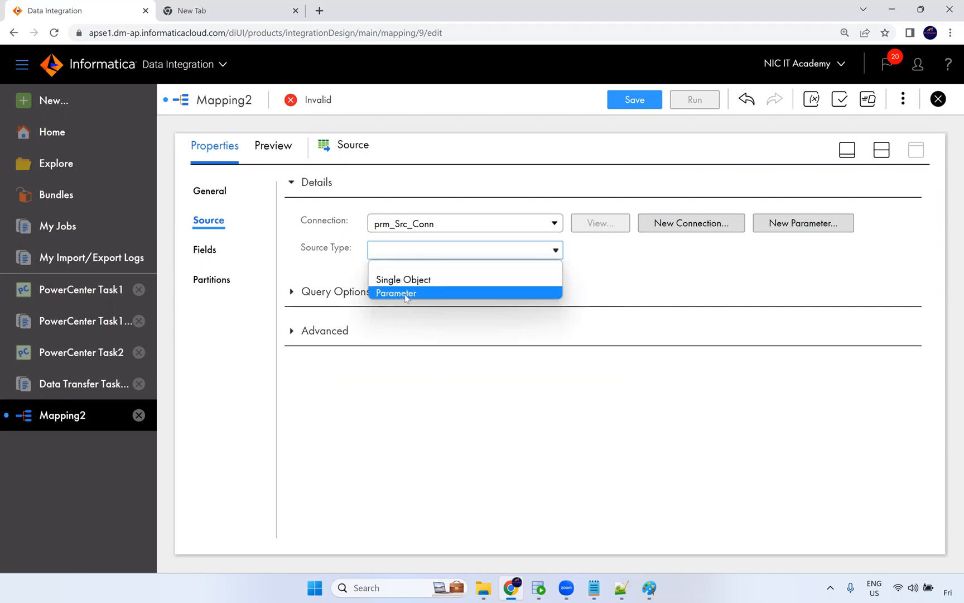
{"action": "left_click", "coordinate": [404, 294]}
{"action": "left_click", "coordinate": [423, 255]}
{"action": "left_click", "coordinate": [422, 255]}
{"action": "left_click", "coordinate": [445, 281]}
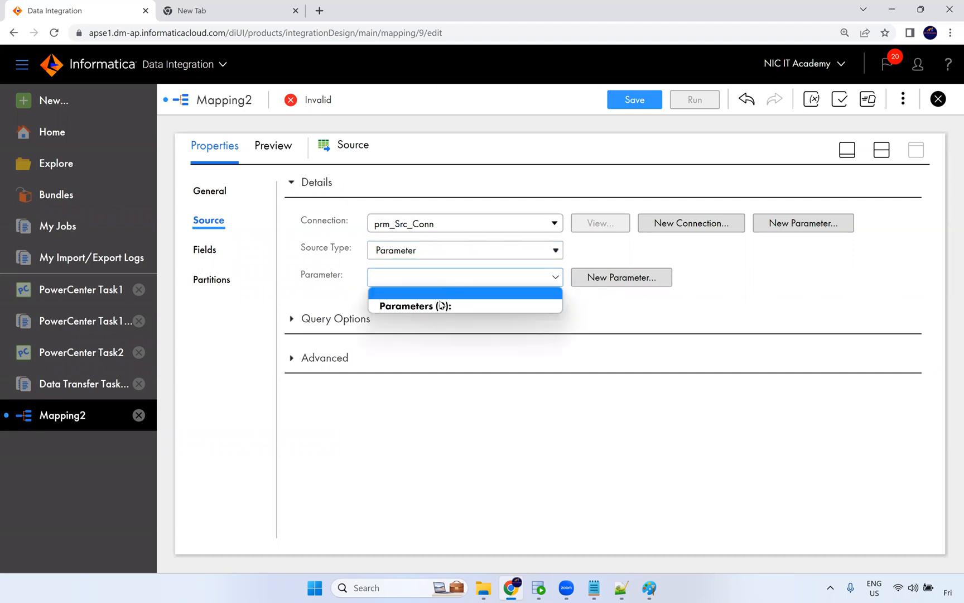
{"action": "left_click", "coordinate": [281, 276]}
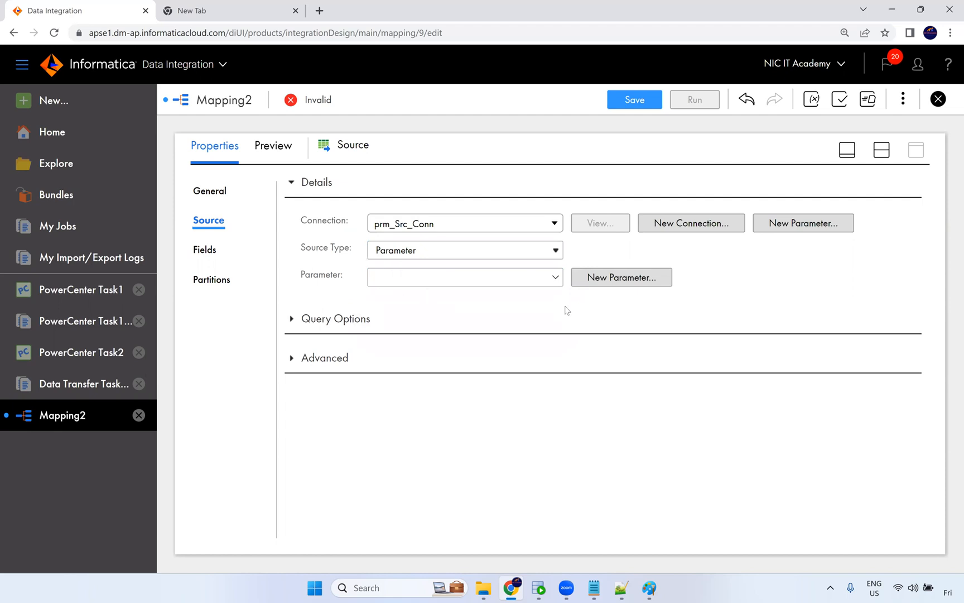
Create a data object parameter named prm_Src_Obj and assign it as the source parameter.
{"action": "left_click", "coordinate": [626, 287]}
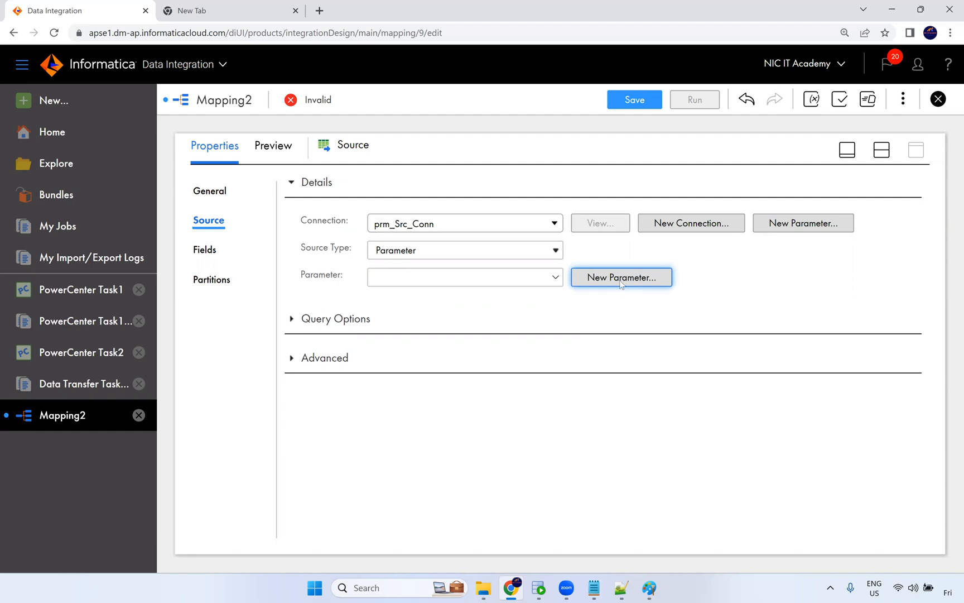
{"action": "left_click", "coordinate": [621, 283]}
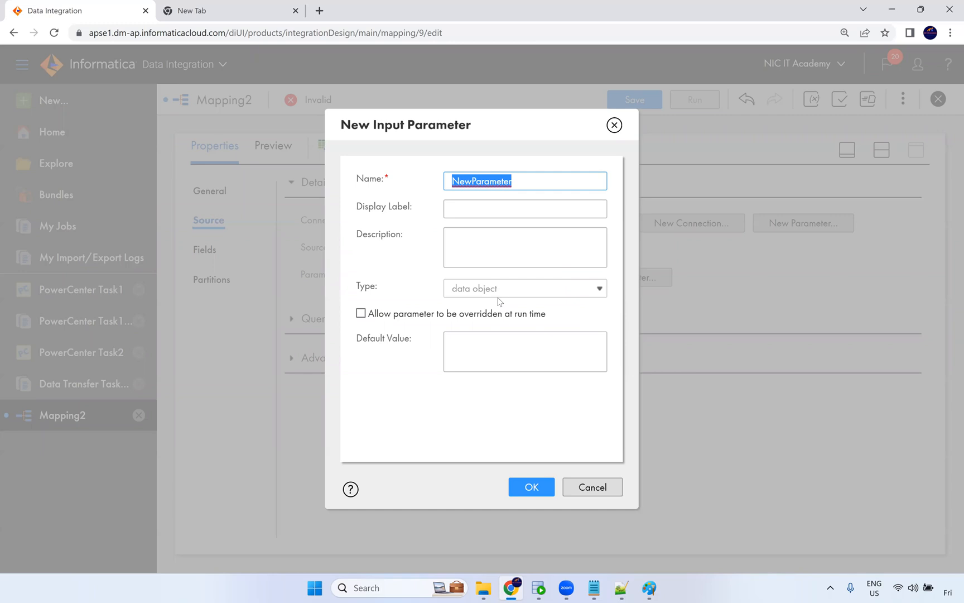
{"action": "type", "text": "prm_Src_"}
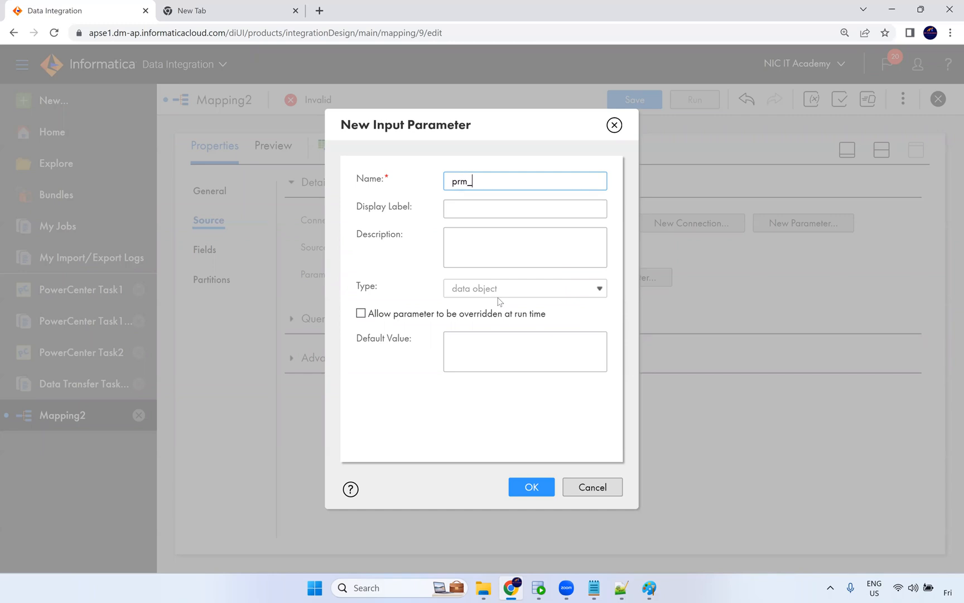
{"action": "type", "text": "Obj"}
{"action": "left_click", "coordinate": [529, 487]}
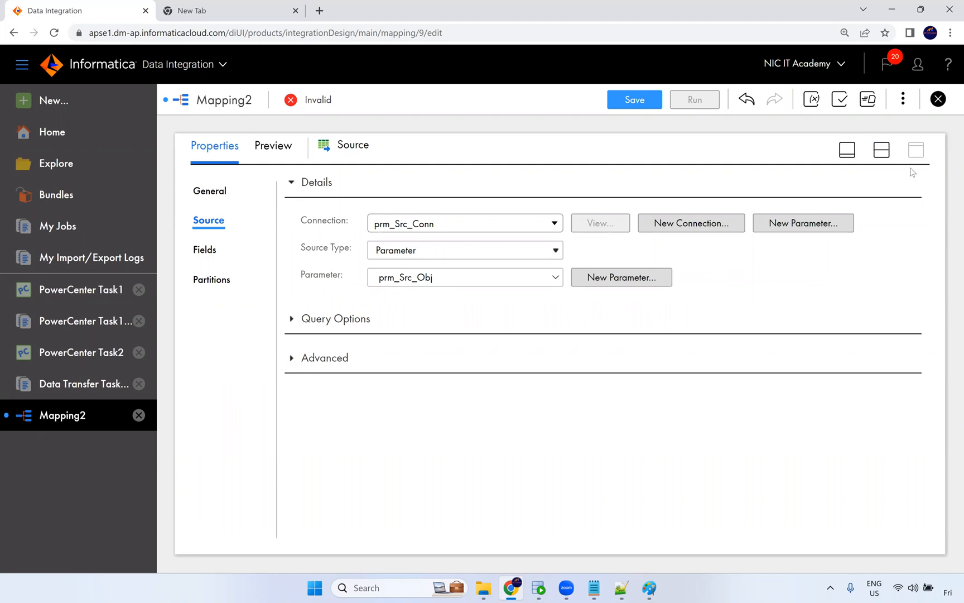
Review the mapping's input parameters and return to the design canvas view.
{"action": "left_click", "coordinate": [812, 102]}
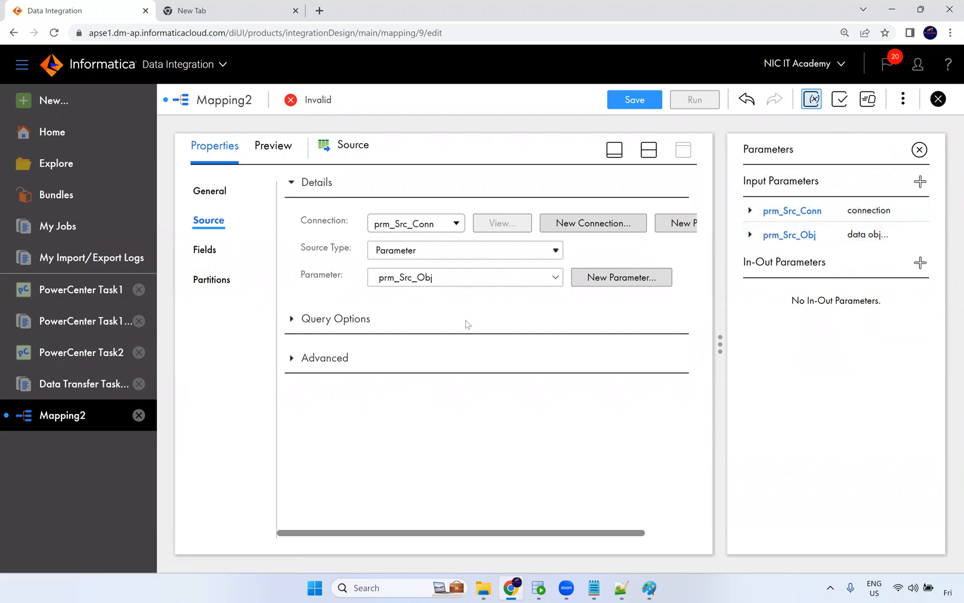
{"action": "left_click", "coordinate": [938, 99]}
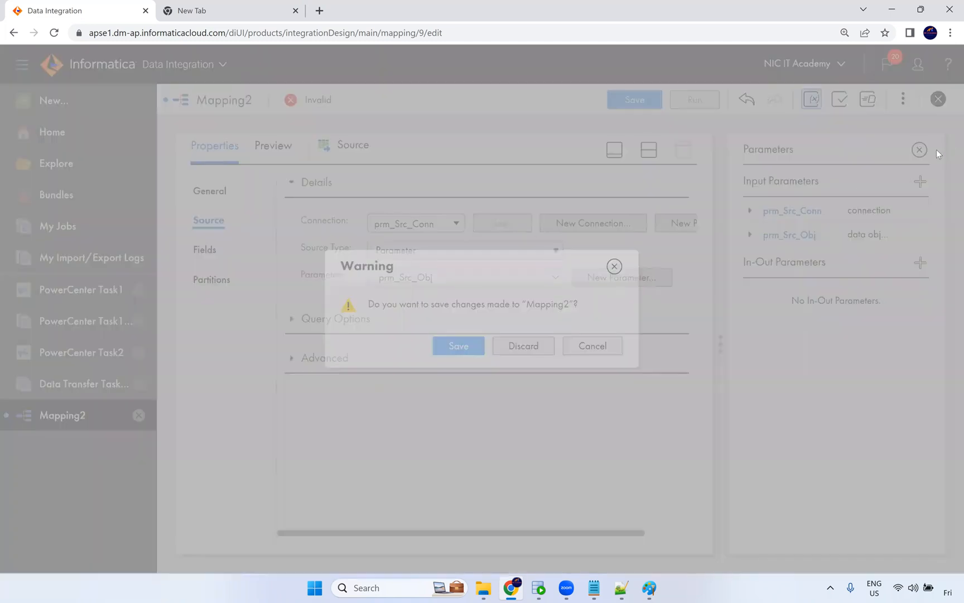
{"action": "key", "text": "Escape"}
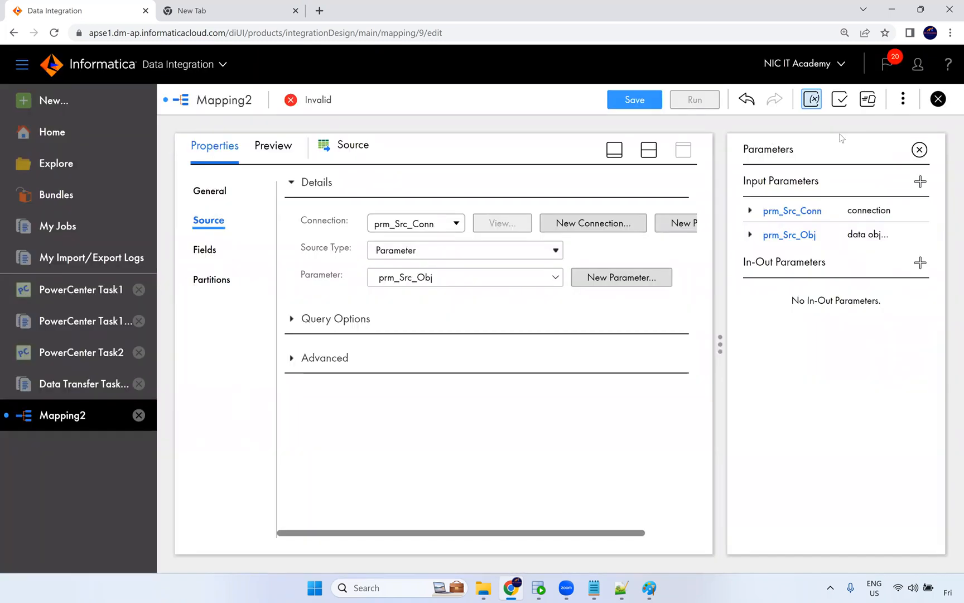
{"action": "left_click", "coordinate": [920, 150]}
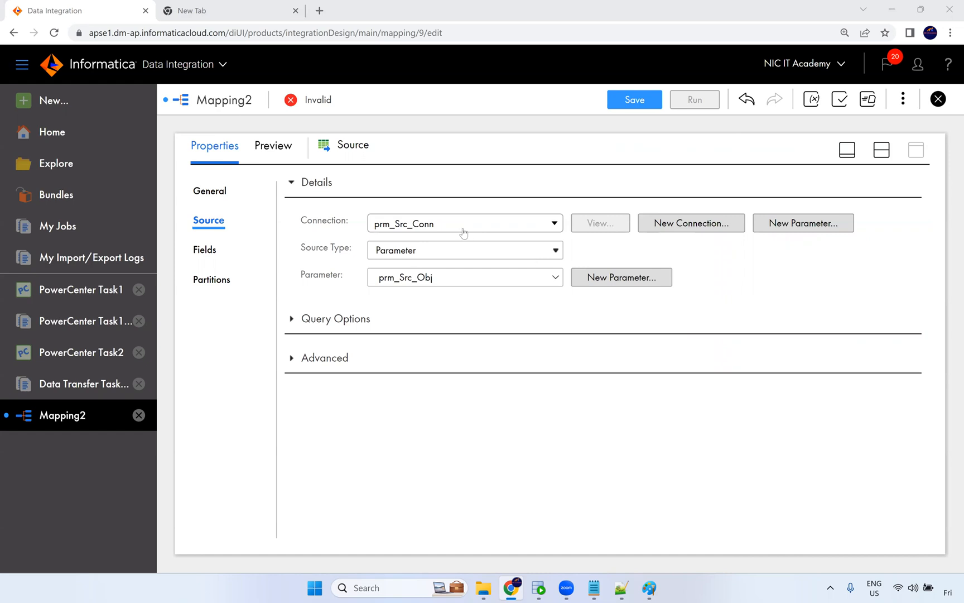
{"action": "left_click", "coordinate": [463, 232]}
{"action": "left_click", "coordinate": [452, 223]}
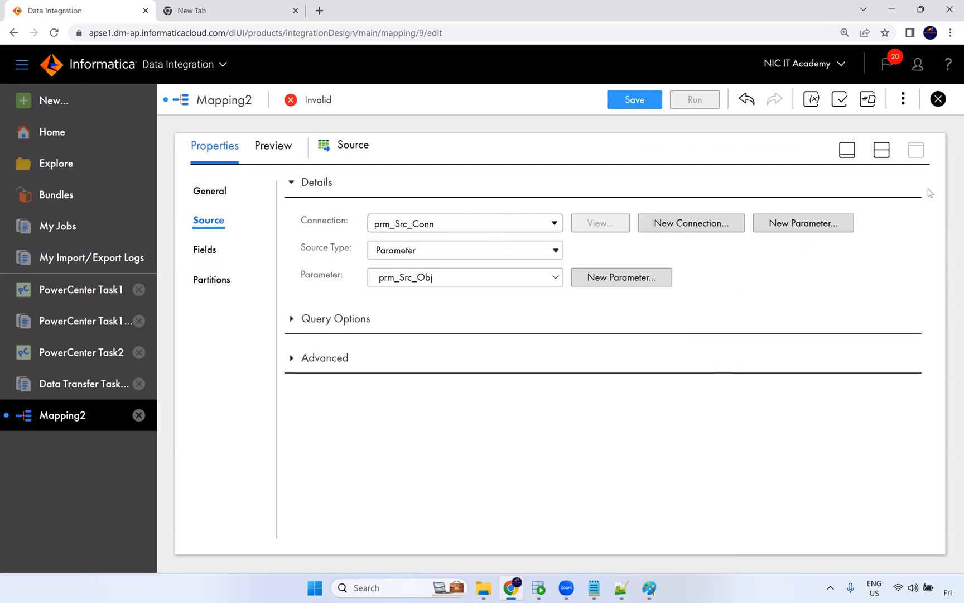
{"action": "left_click", "coordinate": [883, 152]}
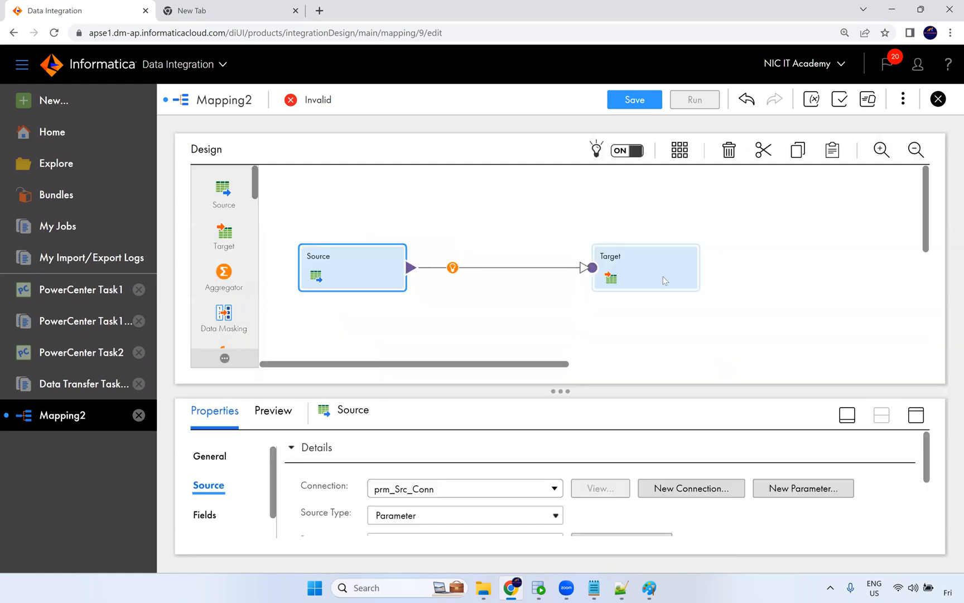
Create a connection parameter named prm_Tgt_Conn and assign it as the Target transformation's connection.
{"action": "left_click", "coordinate": [662, 276]}
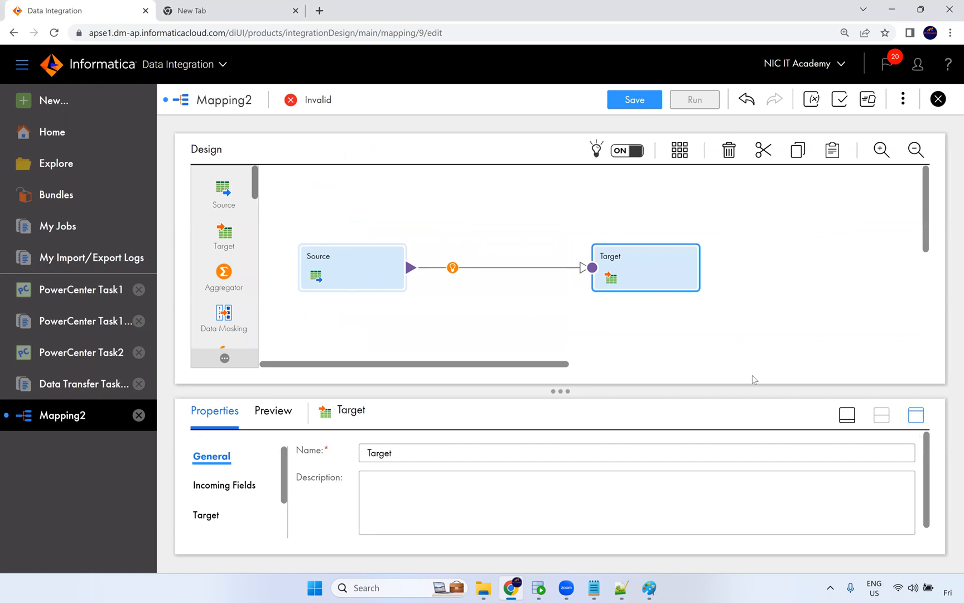
{"action": "left_click", "coordinate": [207, 250]}
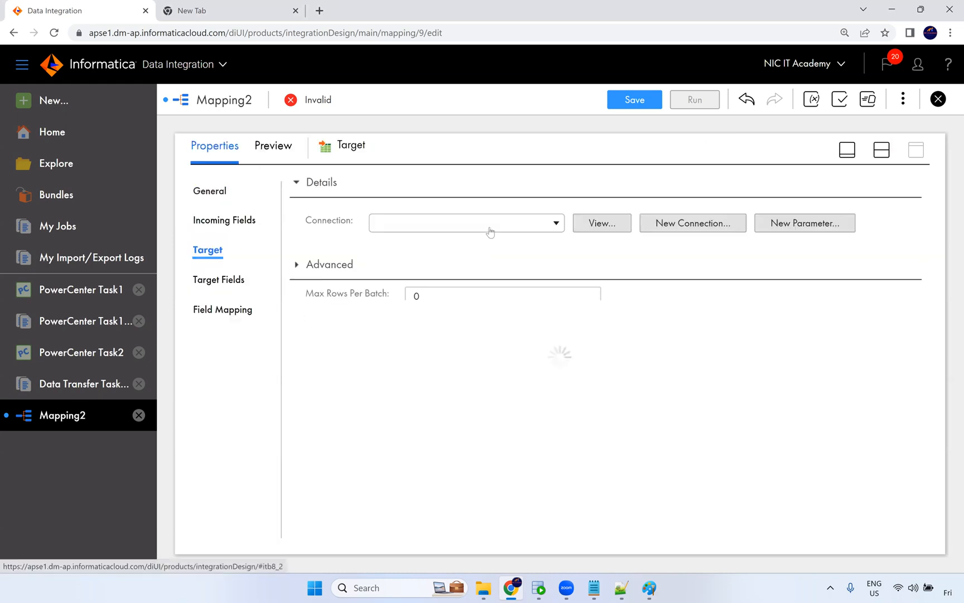
{"action": "left_click", "coordinate": [490, 224]}
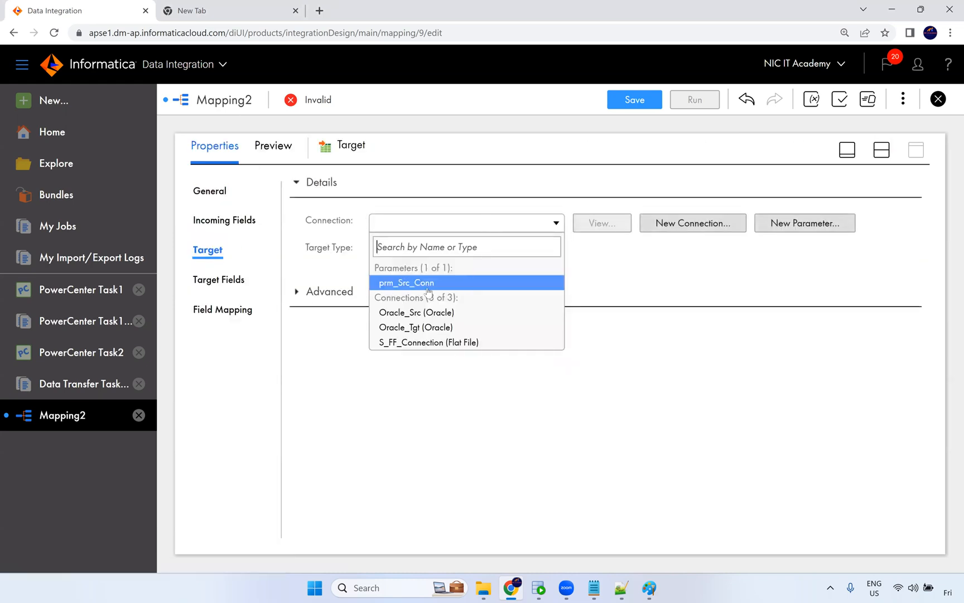
{"action": "left_click", "coordinate": [706, 226]}
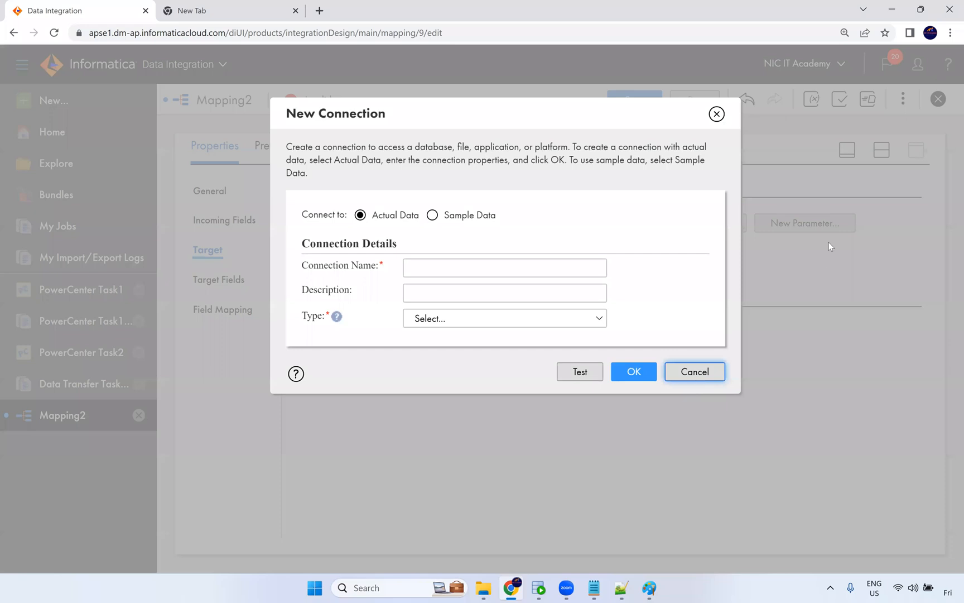
{"action": "left_click", "coordinate": [694, 372]}
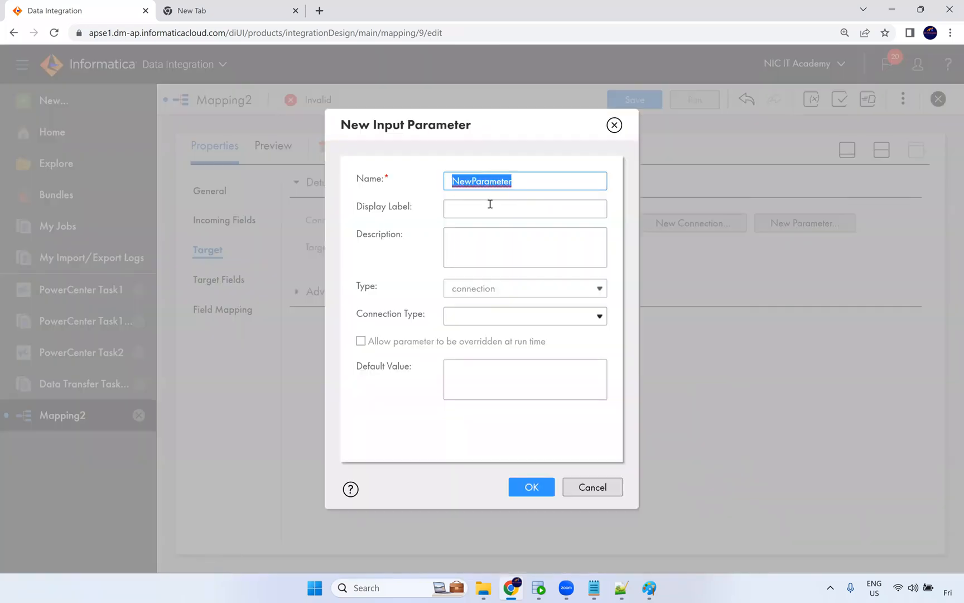
{"action": "type", "text": "prm_Tgt_Conn"}
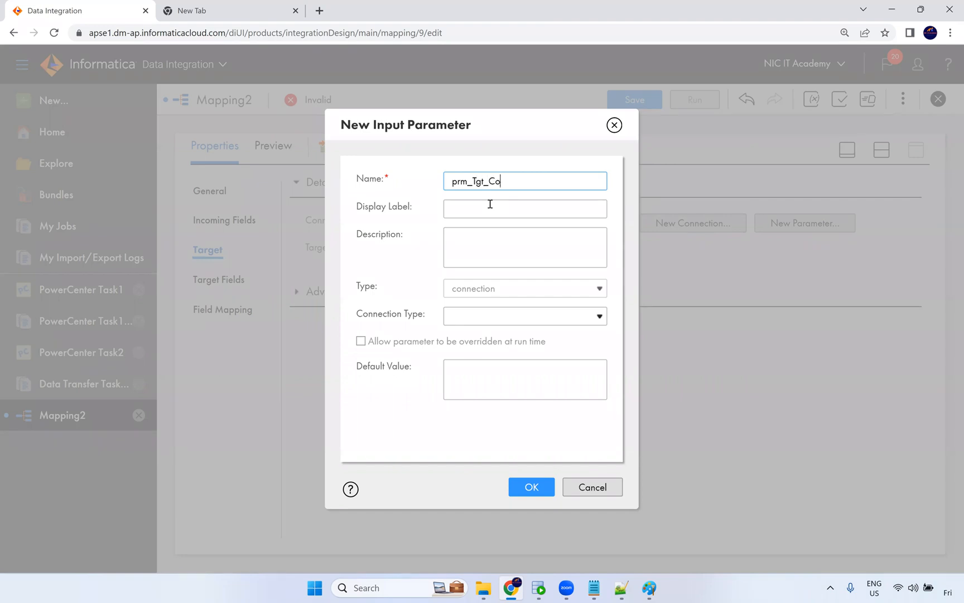
{"action": "left_click", "coordinate": [520, 315]}
{"action": "left_click", "coordinate": [491, 427]}
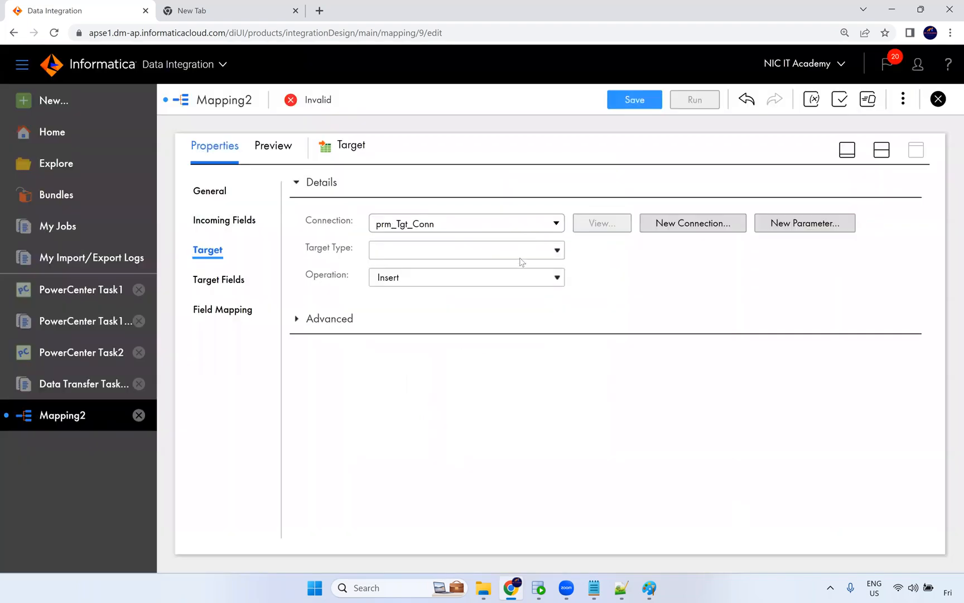
Set the target type to Parameter and create a data object parameter named prm_Tgt_Obj for it.
{"action": "left_click", "coordinate": [522, 253]}
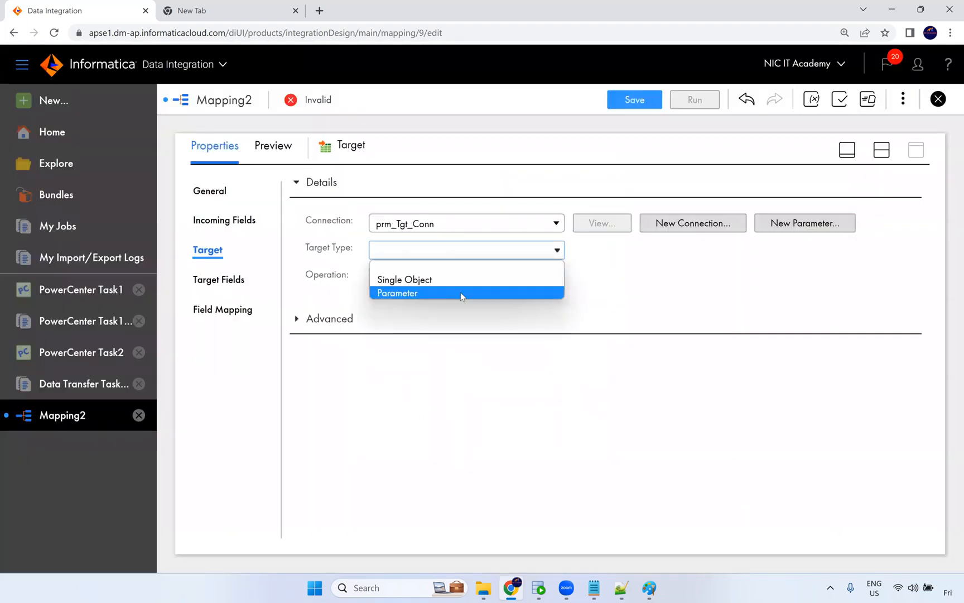
{"action": "left_click", "coordinate": [460, 293]}
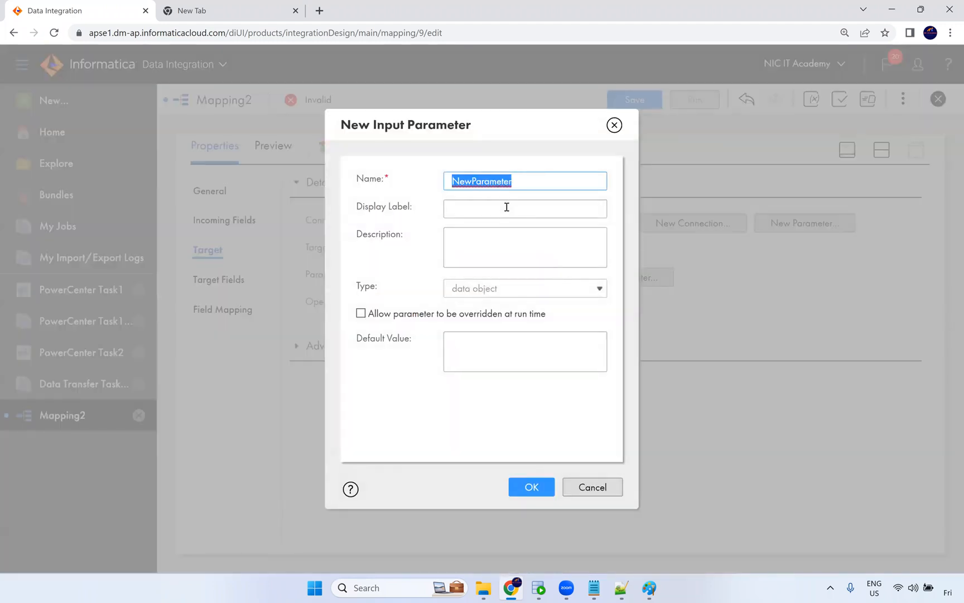
{"action": "type", "text": "Tgt"}
{"action": "type", "text": "_O"}
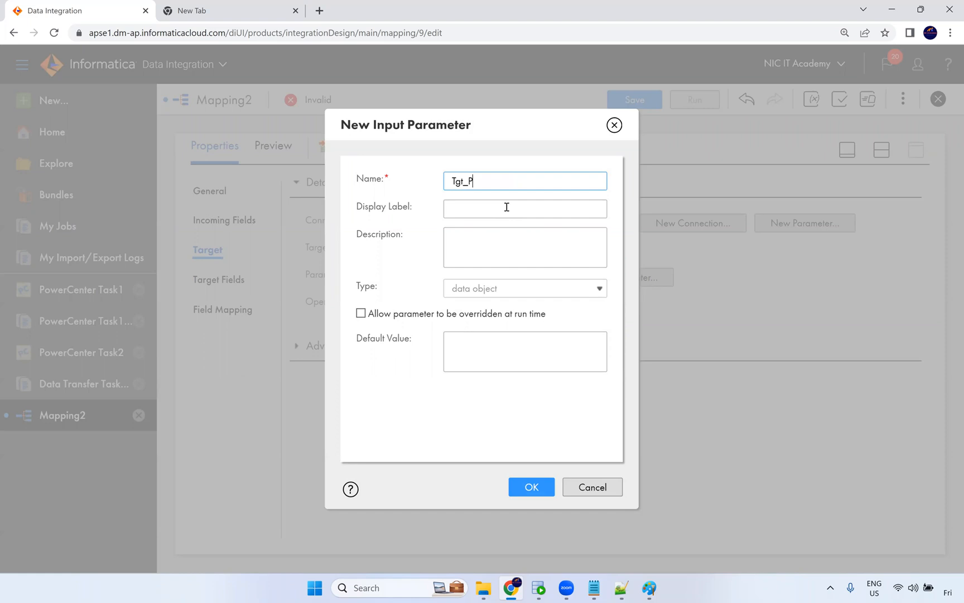
{"action": "type", "text": "bj"}
{"action": "key", "text": "Home"}
{"action": "type", "text": "prm_"}
{"action": "left_click", "coordinate": [536, 487]}
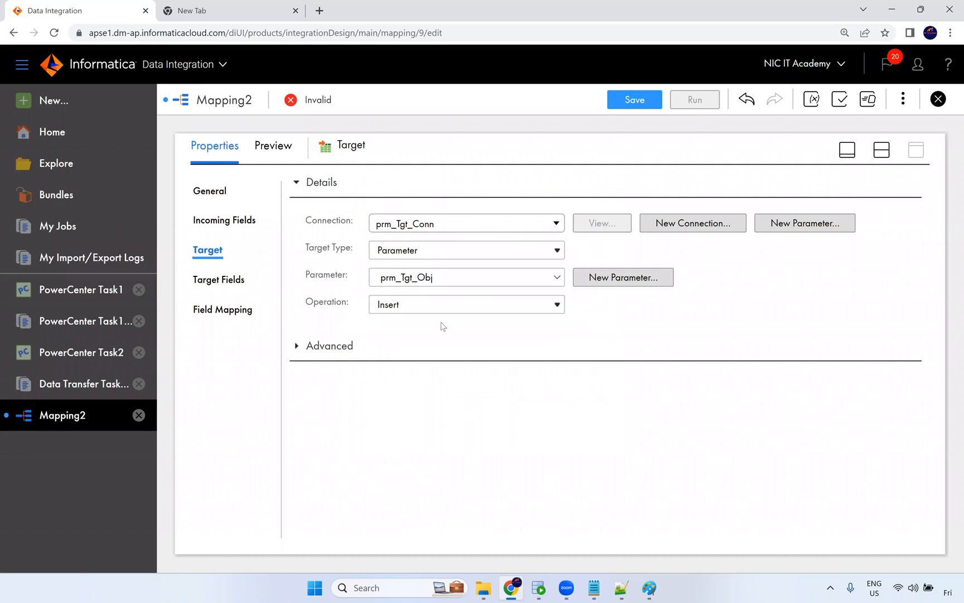
Review the target's operation options and field mapping settings.
{"action": "left_click", "coordinate": [405, 311]}
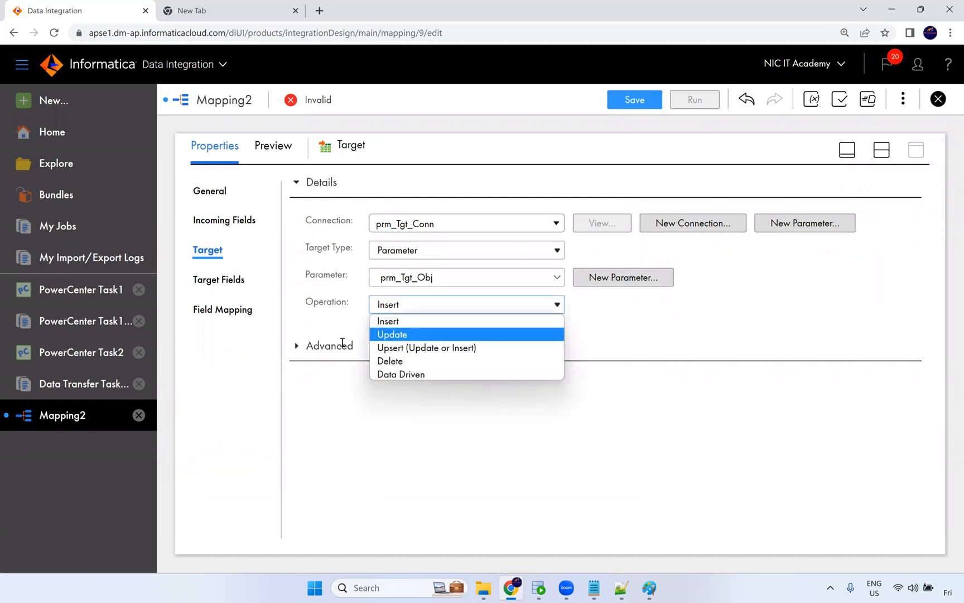
{"action": "left_click", "coordinate": [338, 289]}
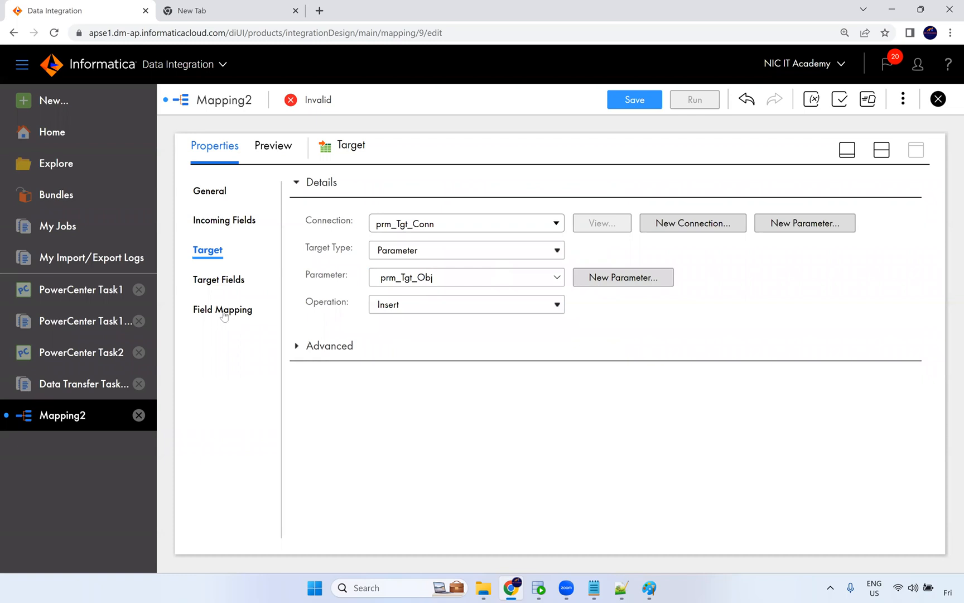
{"action": "left_click", "coordinate": [191, 311]}
Switch to Paint and tick the employees, departments, locations and jobs boxes on the diagram.
{"action": "left_click", "coordinate": [648, 589]}
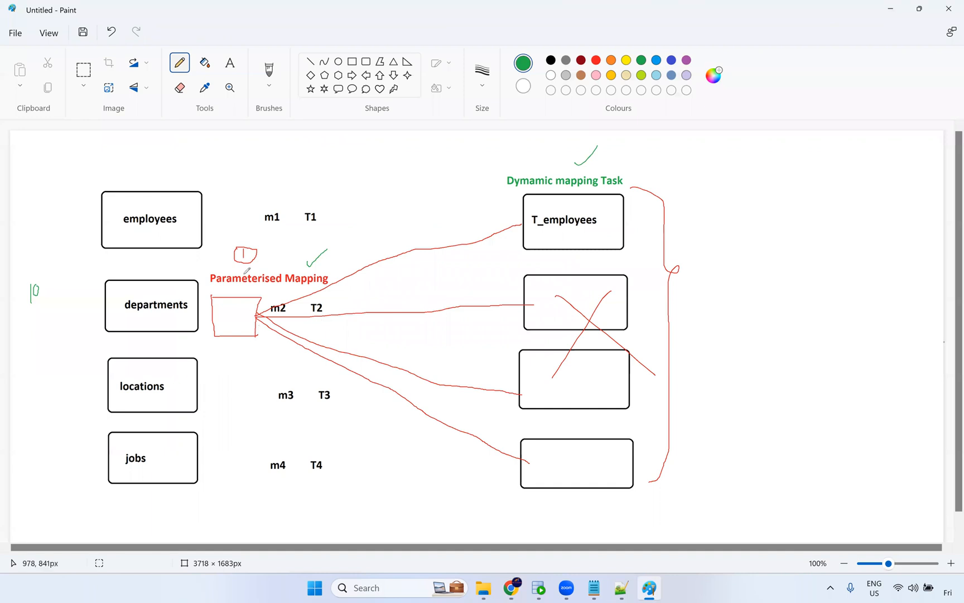
{"action": "left_click_drag", "start_coordinate": [174, 210], "coordinate": [193, 198]}
{"action": "left_click_drag", "start_coordinate": [167, 292], "coordinate": [183, 281]}
{"action": "left_click_drag", "start_coordinate": [166, 381], "coordinate": [184, 372]}
{"action": "mouse_move", "coordinate": [163, 449]}
{"action": "left_mouse_down"}
{"action": "mouse_move", "coordinate": [170, 454]}
{"action": "mouse_move", "coordinate": [184, 438]}
{"action": "left_mouse_up"}
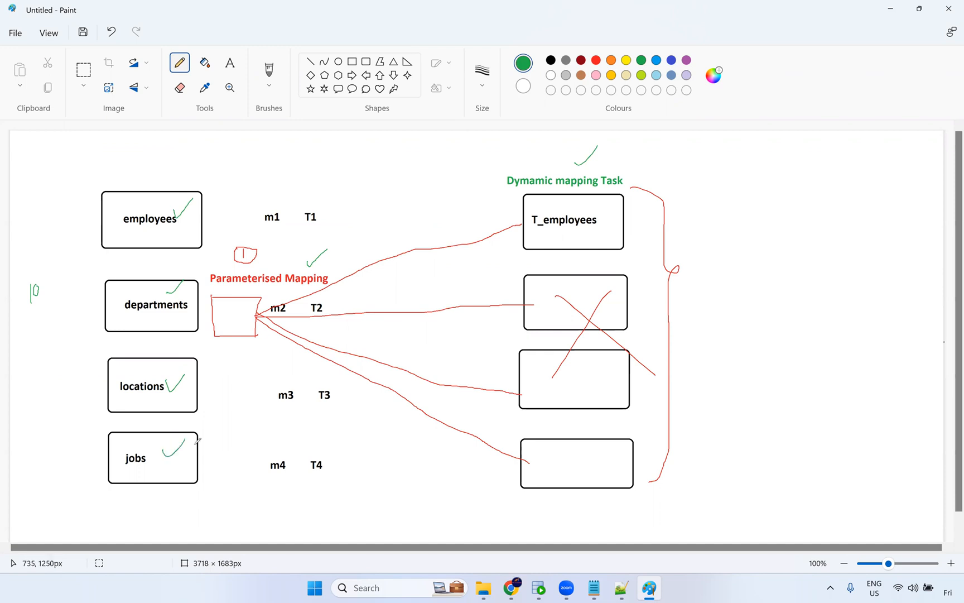
Undo the last three ticks and switch back to the browser.
{"action": "key", "text": "ctrl+z"}
{"action": "key", "text": "ctrl+z"}
{"action": "key", "text": "ctrl+z"}
{"action": "key", "text": "ctrl+z"}
{"action": "key", "text": "alt+Tab"}
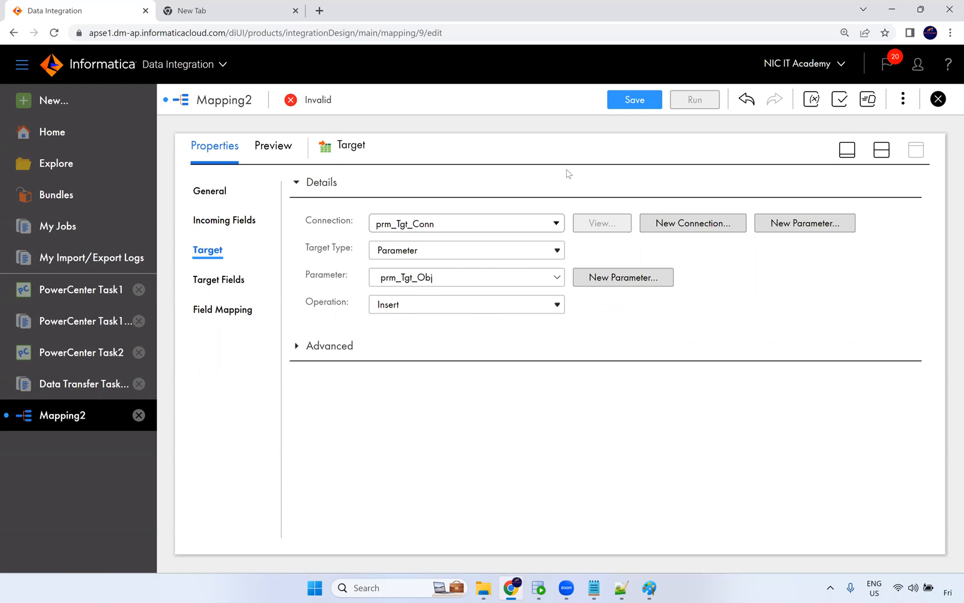
Name the mapping m_Parameterised_Mapping and save it.
{"action": "left_click", "coordinate": [881, 150]}
{"action": "left_click", "coordinate": [472, 226]}
{"action": "left_click", "coordinate": [399, 448]}
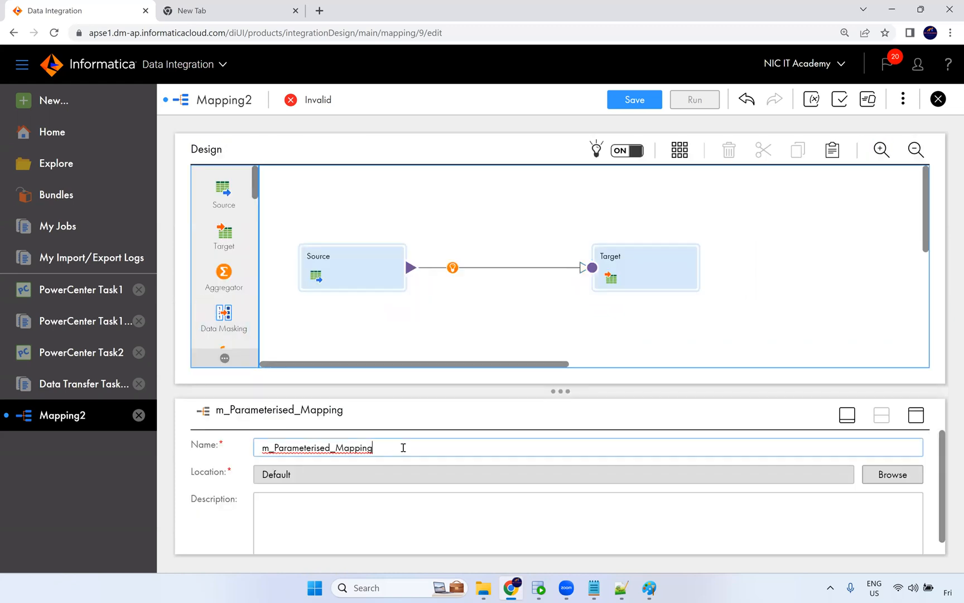
{"action": "left_click", "coordinate": [634, 99]}
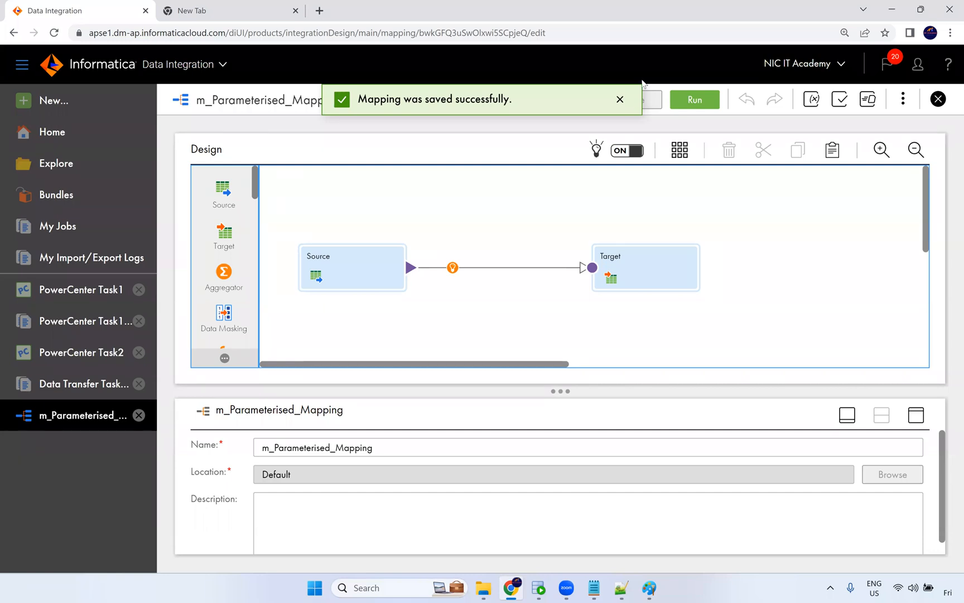
{"action": "left_click", "coordinate": [620, 100]}
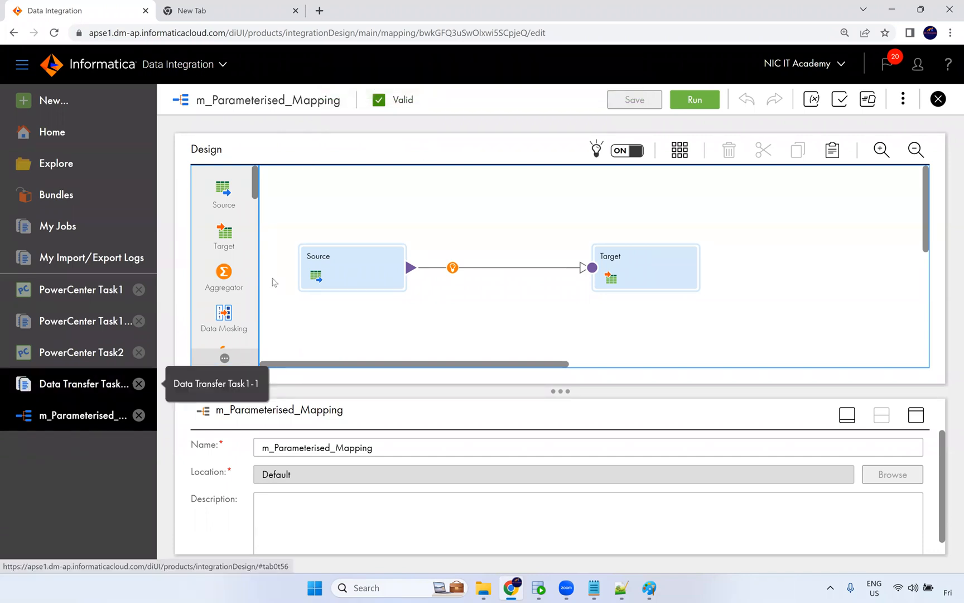
Create a new Dynamic Mapping Task asset.
{"action": "left_click", "coordinate": [92, 101]}
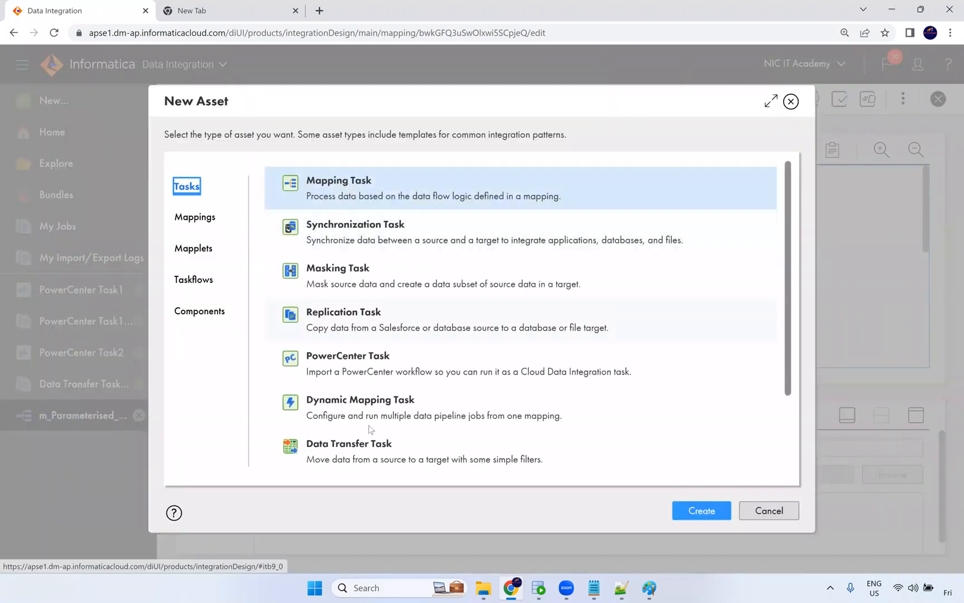
{"action": "left_click", "coordinate": [384, 413]}
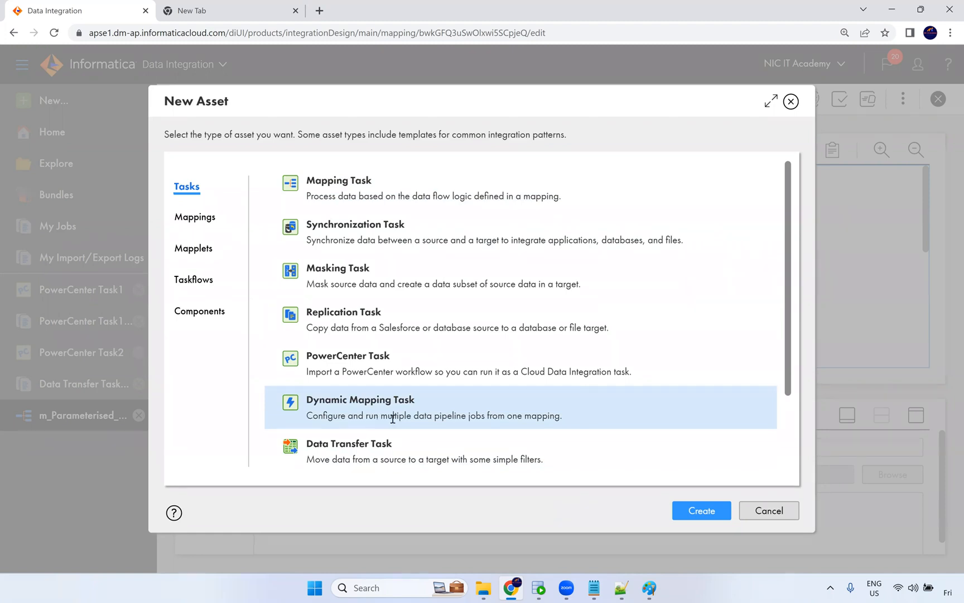
{"action": "left_click_drag", "start_coordinate": [405, 417], "coordinate": [564, 418]}
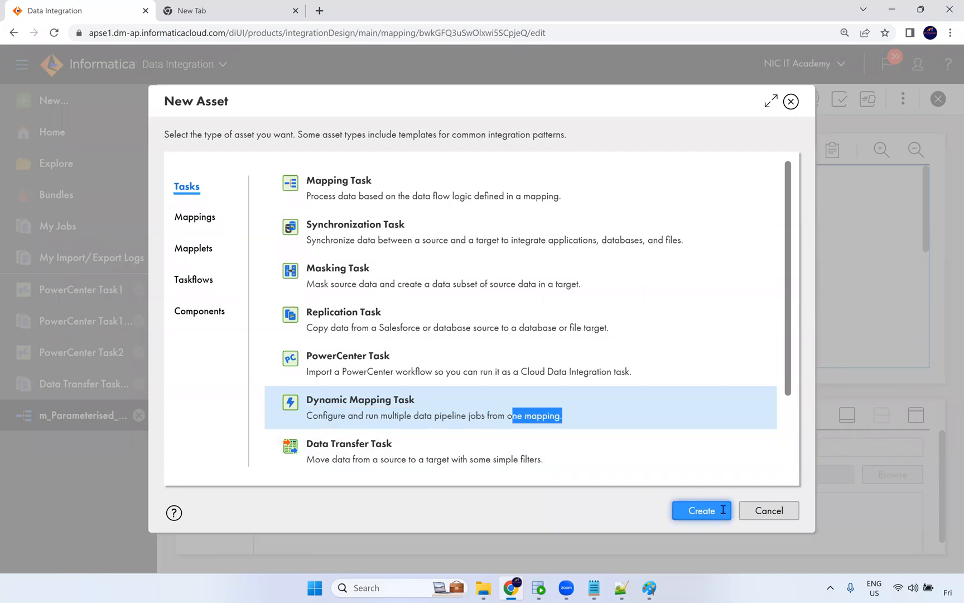
{"action": "left_click", "coordinate": [721, 510]}
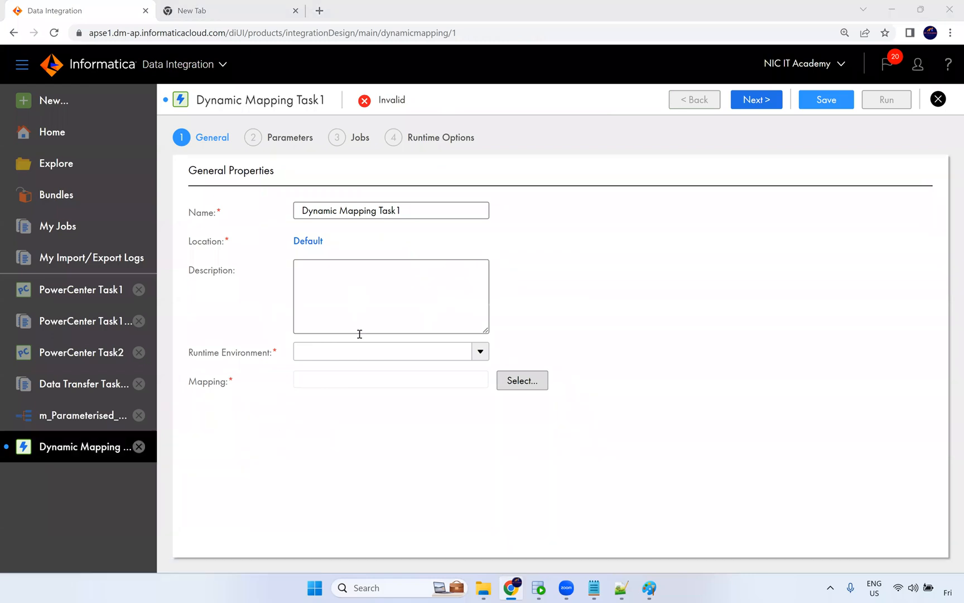
Set the task's runtime environment to NIC and select m_Parameterised_Mapping as its mapping.
{"action": "left_click", "coordinate": [366, 357]}
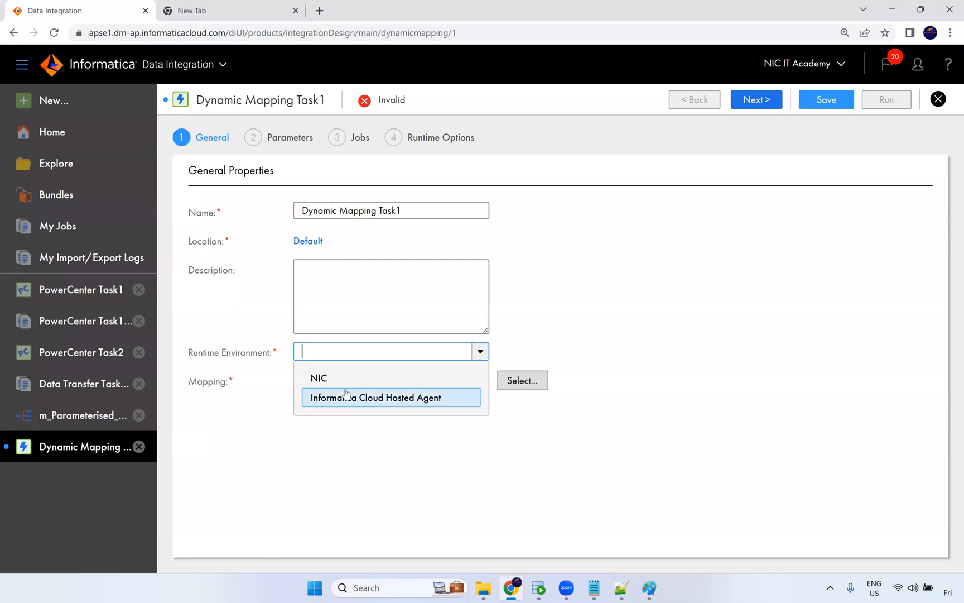
{"action": "left_click", "coordinate": [319, 379]}
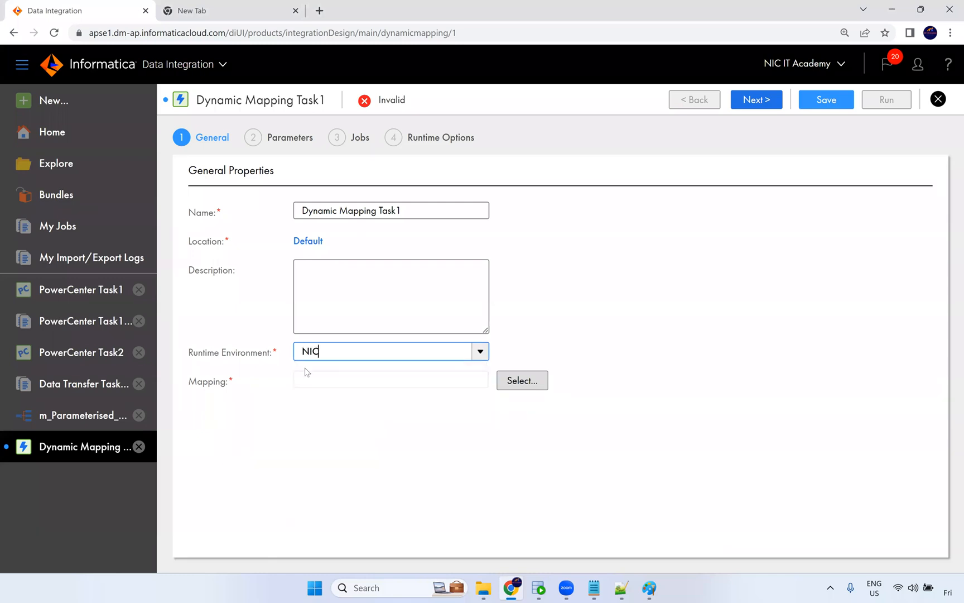
{"action": "left_click", "coordinate": [340, 382]}
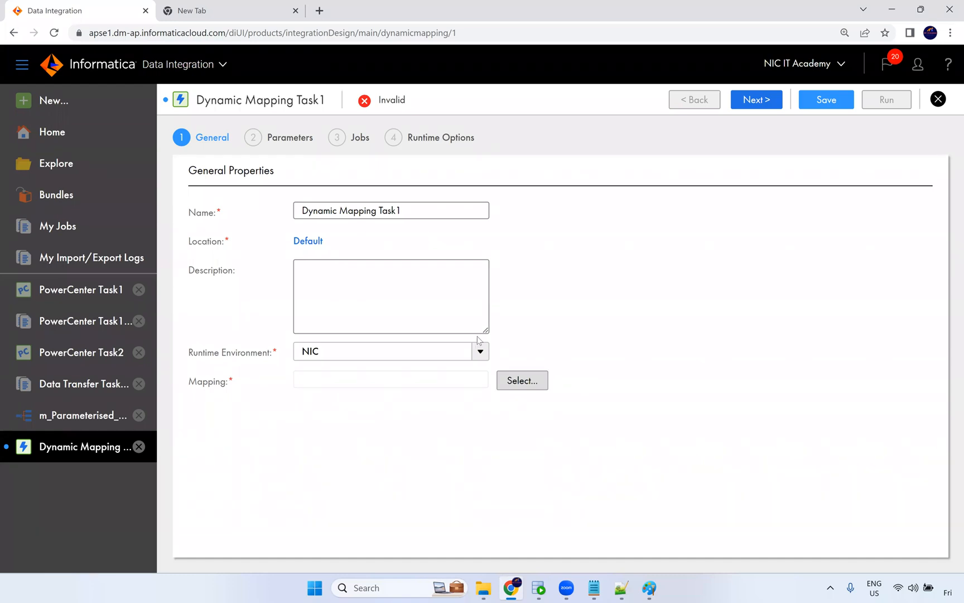
{"action": "left_click", "coordinate": [510, 380]}
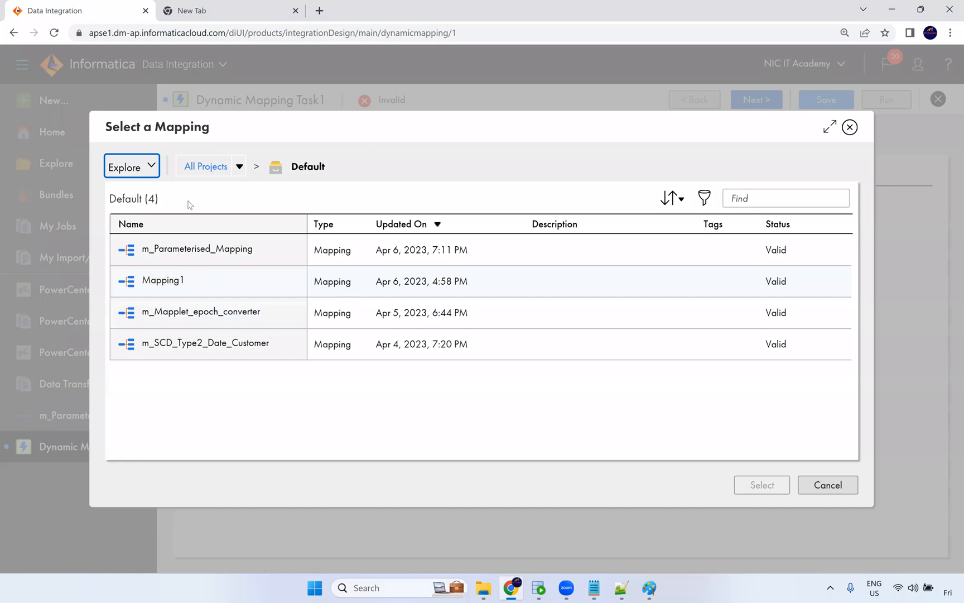
{"action": "left_click", "coordinate": [228, 262]}
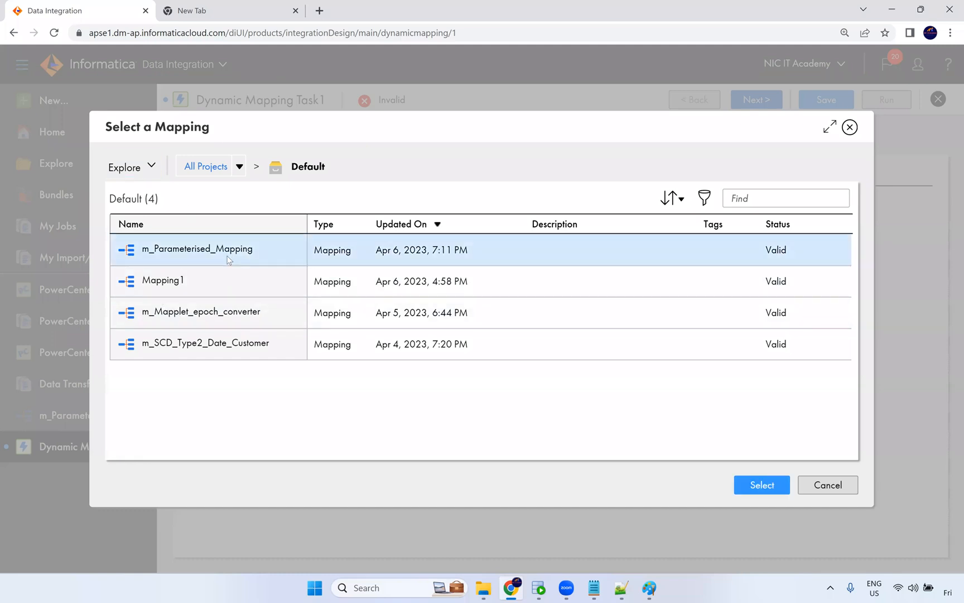
{"action": "left_click", "coordinate": [745, 495]}
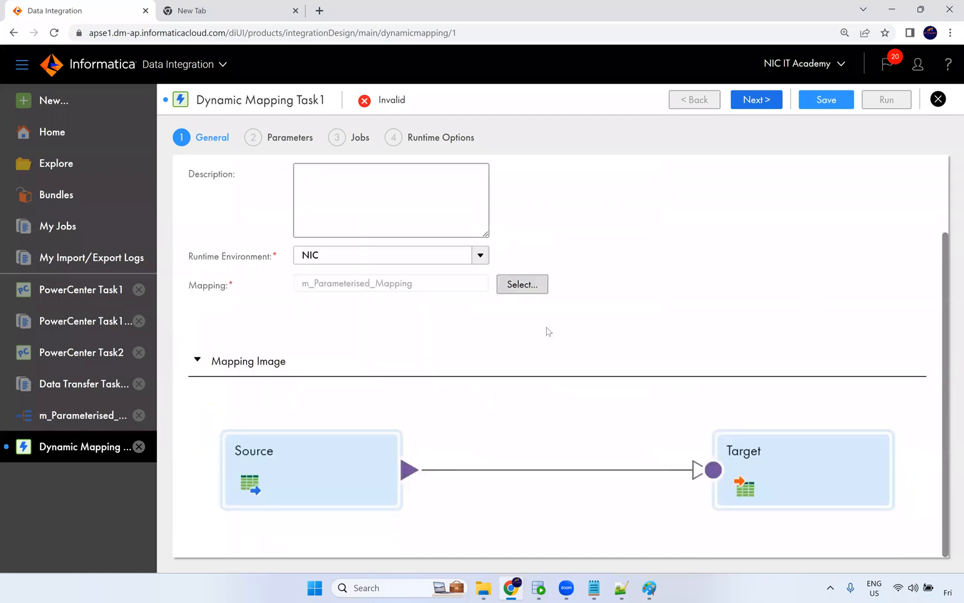
Advance to the Parameters page and set the scope of prm_Src_Conn and prm_Src_Obj to Default.
{"action": "scroll", "coordinate": [767, 345], "scroll_direction": "up", "scroll_amount": 2}
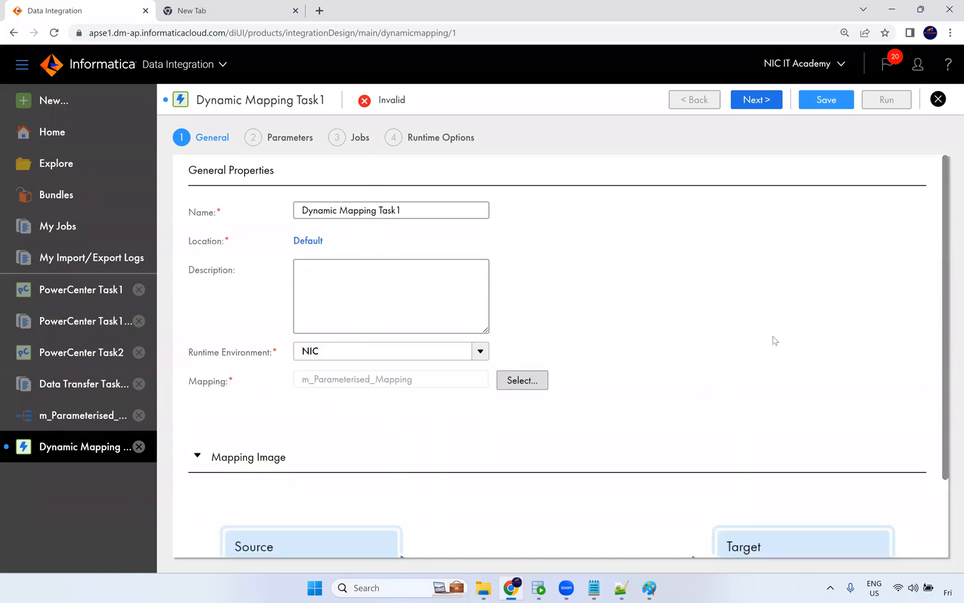
{"action": "left_click", "coordinate": [762, 102]}
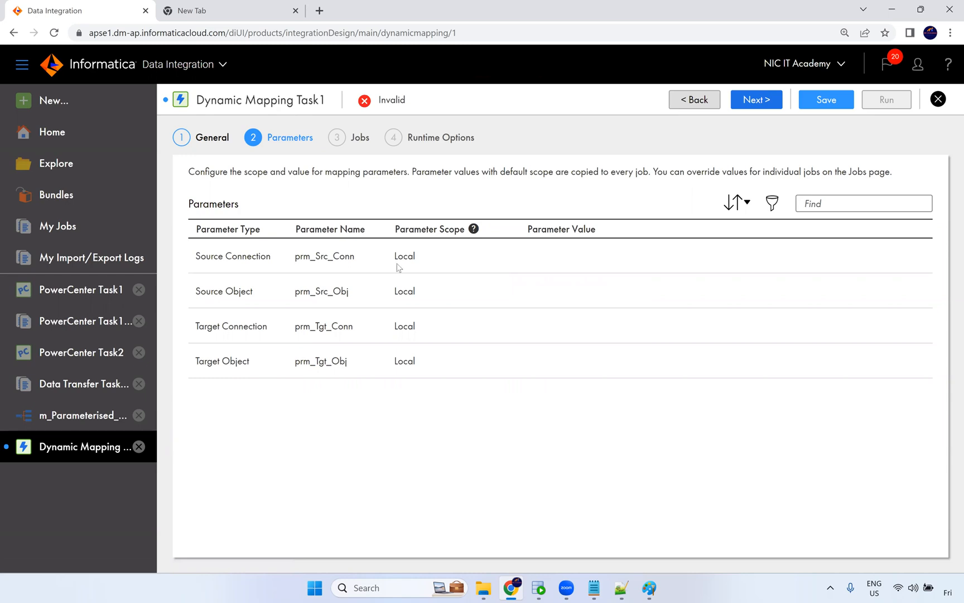
{"action": "left_click", "coordinate": [417, 258]}
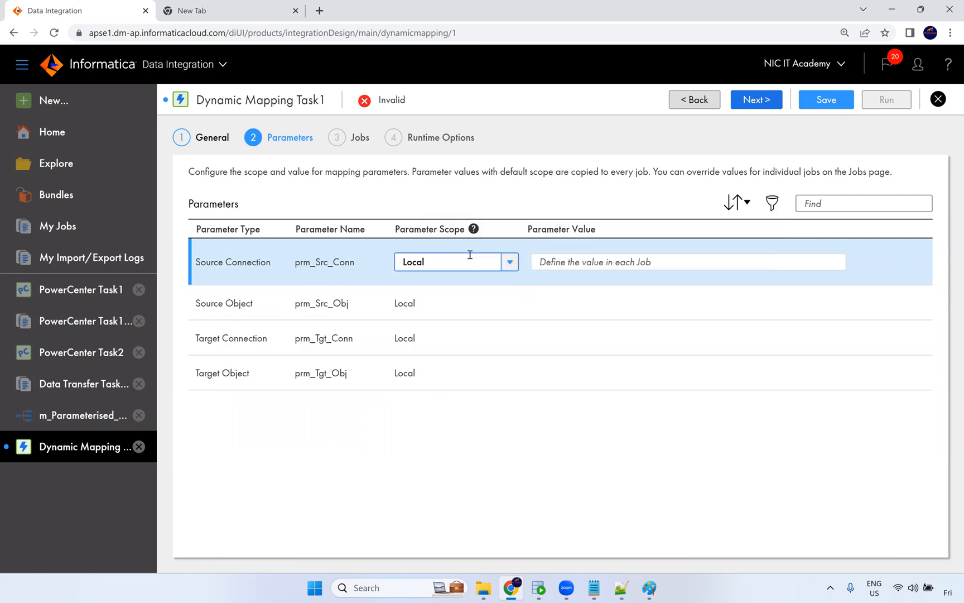
{"action": "mouse_move", "coordinate": [474, 234]}
{"action": "left_click", "coordinate": [509, 266]}
{"action": "left_click", "coordinate": [443, 287]}
{"action": "left_click", "coordinate": [413, 303]}
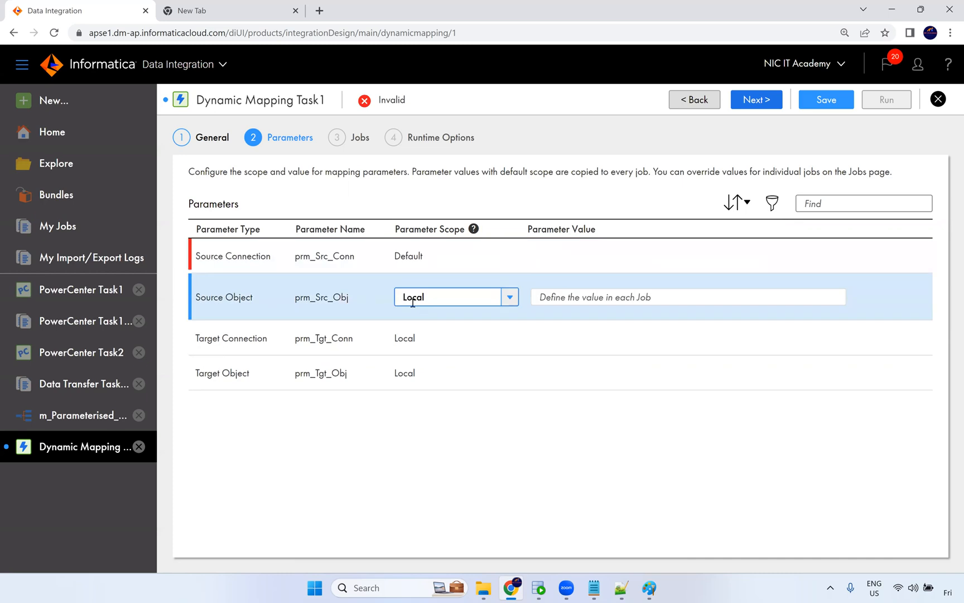
{"action": "left_click", "coordinate": [430, 300]}
{"action": "left_click", "coordinate": [428, 321]}
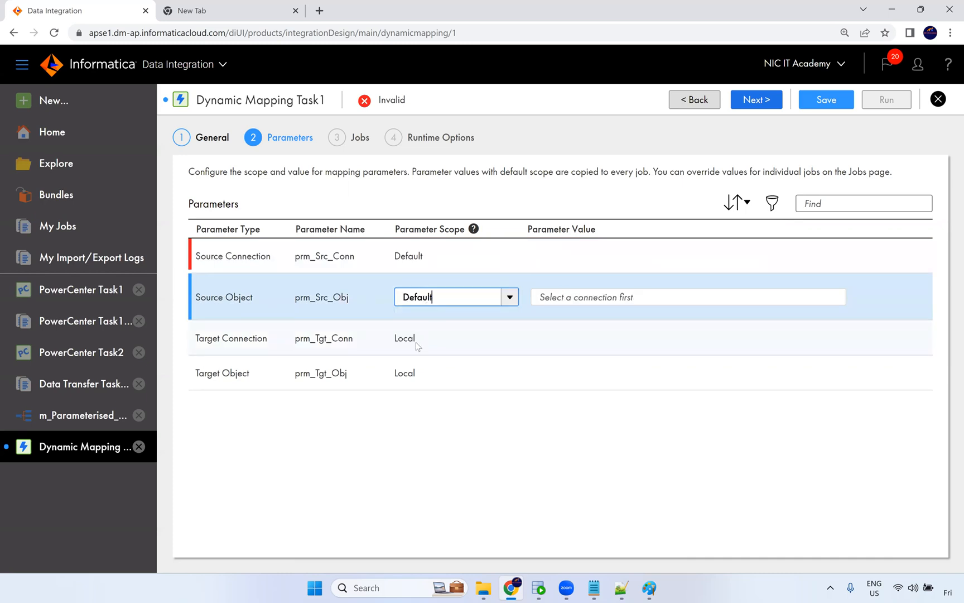
Set the scope of prm_Tgt_Conn and prm_Tgt_Obj to Default.
{"action": "left_click", "coordinate": [417, 343]}
{"action": "left_click", "coordinate": [427, 357]}
{"action": "left_click", "coordinate": [425, 358]}
{"action": "left_click", "coordinate": [422, 383]}
{"action": "left_click", "coordinate": [433, 366]}
{"action": "left_click", "coordinate": [433, 398]}
{"action": "left_click", "coordinate": [511, 395]}
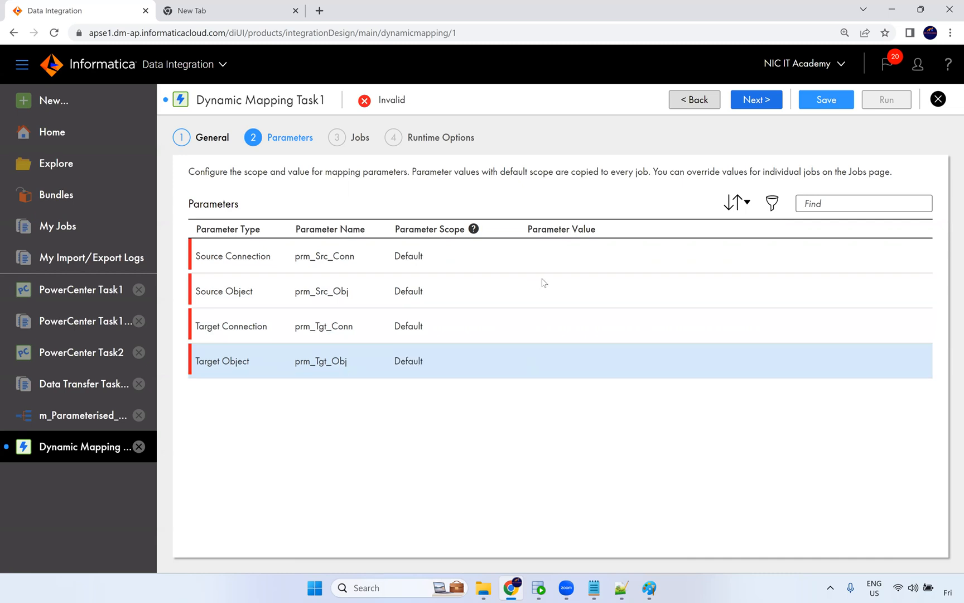
Set prm_Src_Conn's value to Oracle_Src (Oracle) and pick EMPLOYEES as the source object for prm_Src_Obj.
{"action": "left_click", "coordinate": [565, 257]}
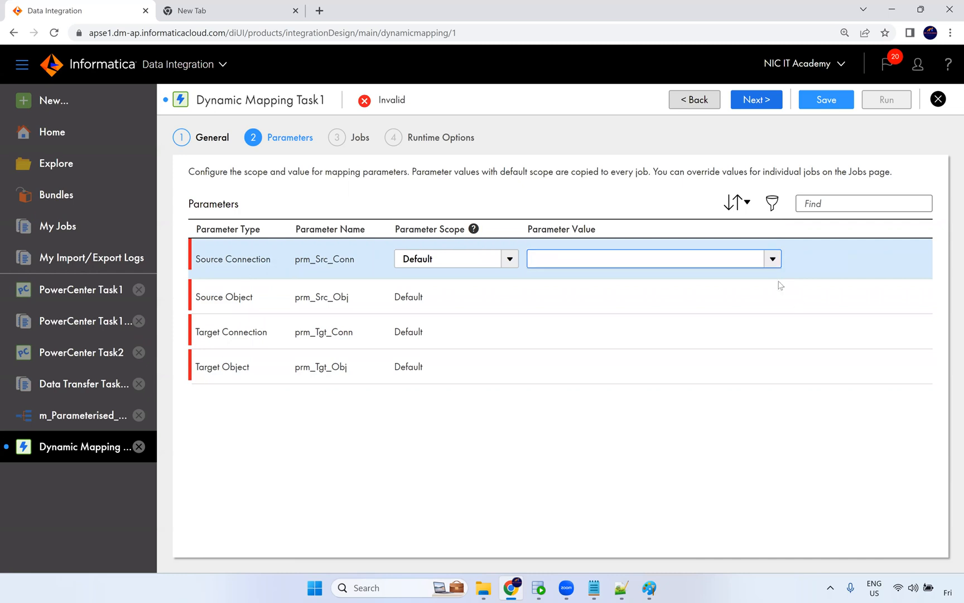
{"action": "left_click", "coordinate": [772, 259]}
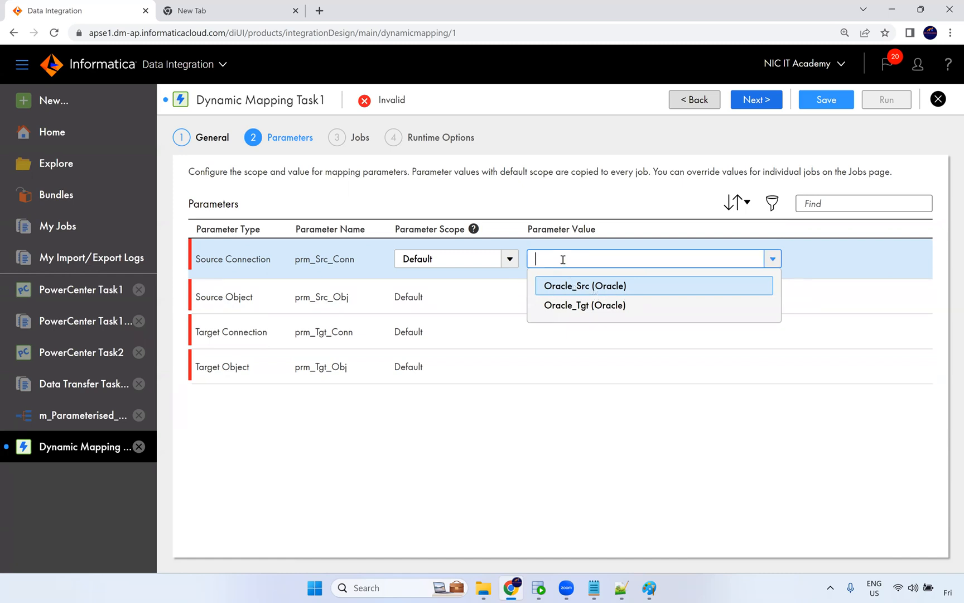
{"action": "left_click", "coordinate": [772, 261]}
{"action": "left_click", "coordinate": [772, 260]}
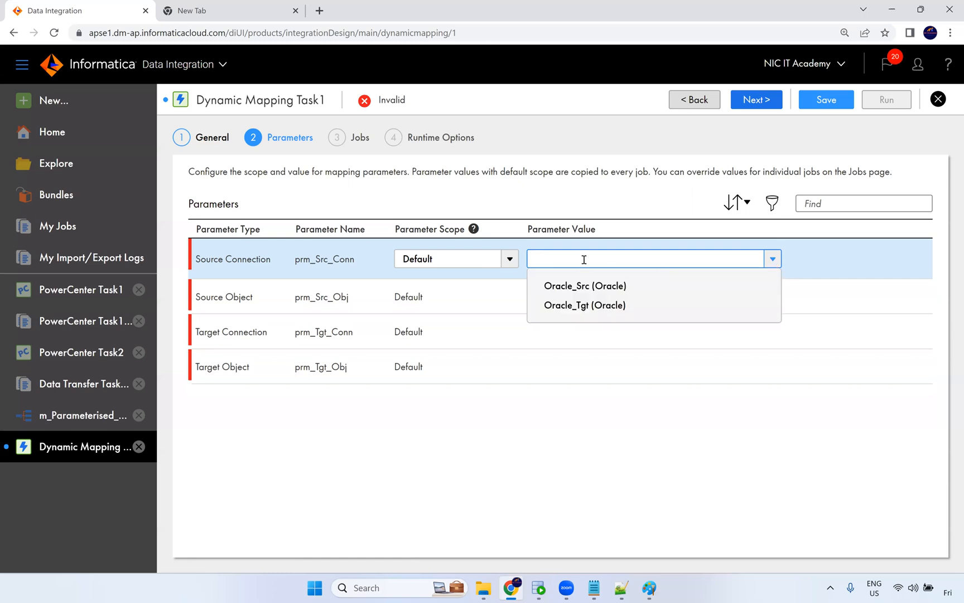
{"action": "left_click", "coordinate": [584, 287]}
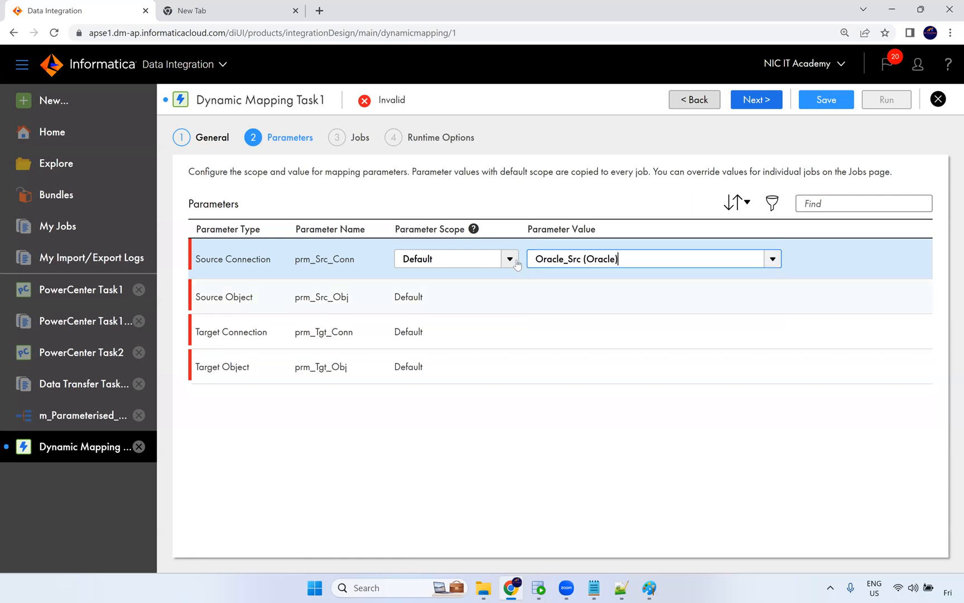
{"action": "left_click", "coordinate": [581, 299]}
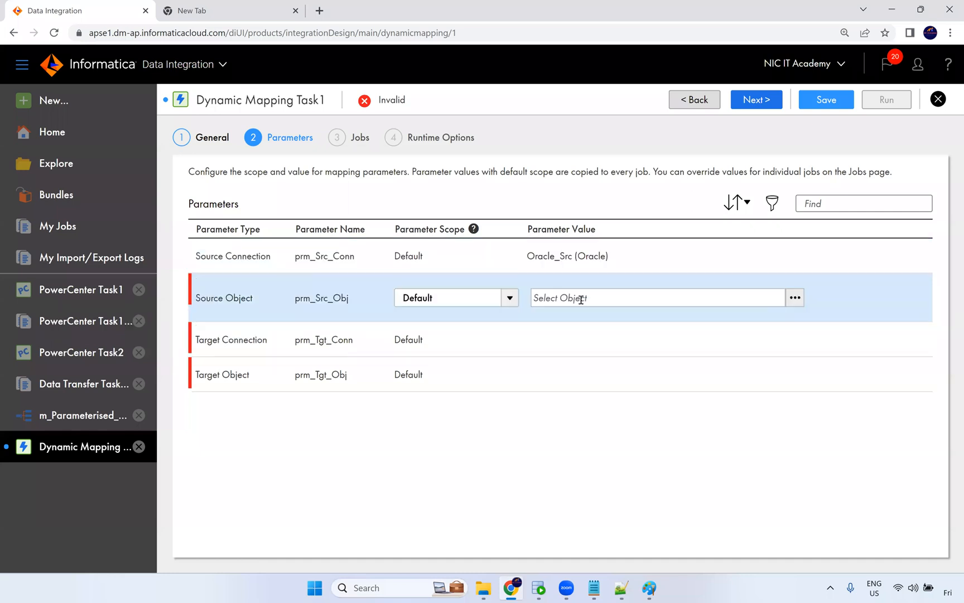
{"action": "left_click", "coordinate": [795, 297]}
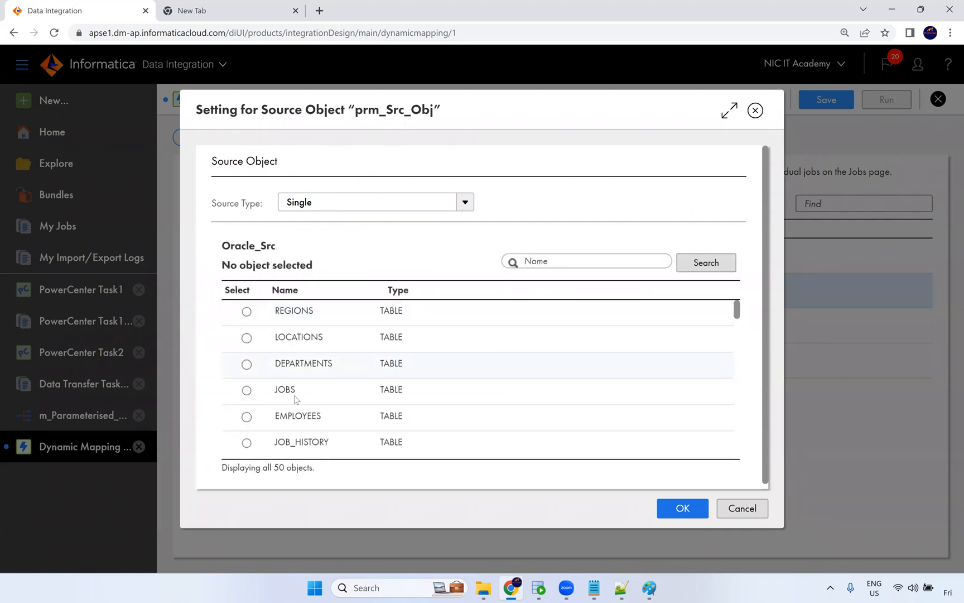
{"action": "left_click", "coordinate": [298, 415]}
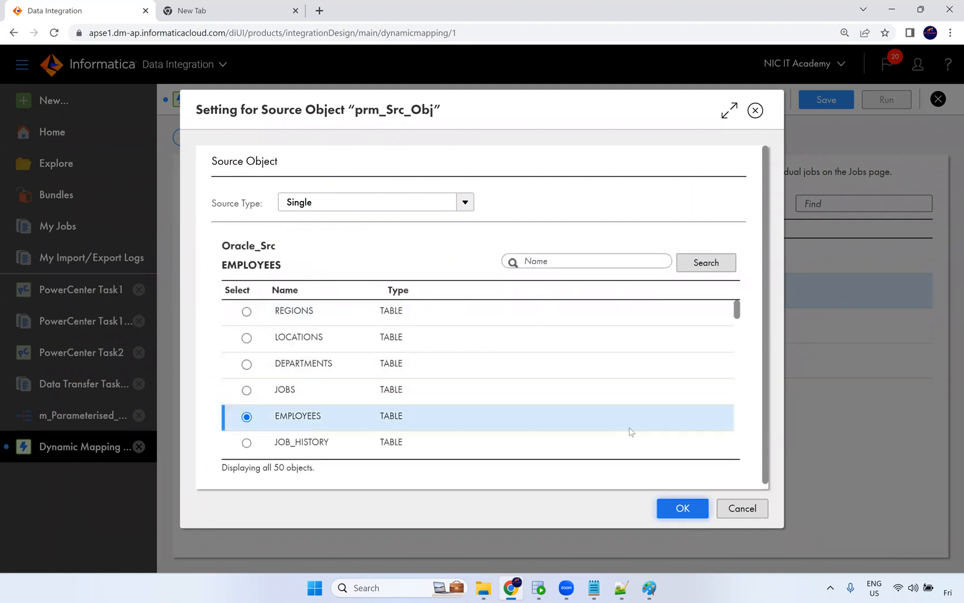
{"action": "key", "text": "Return"}
Set prm_Tgt_Conn's value to Oracle_Tgt (Oracle) and pick T_EMPLOYEES as the target object for prm_Tgt_Obj.
{"action": "left_click", "coordinate": [563, 328]}
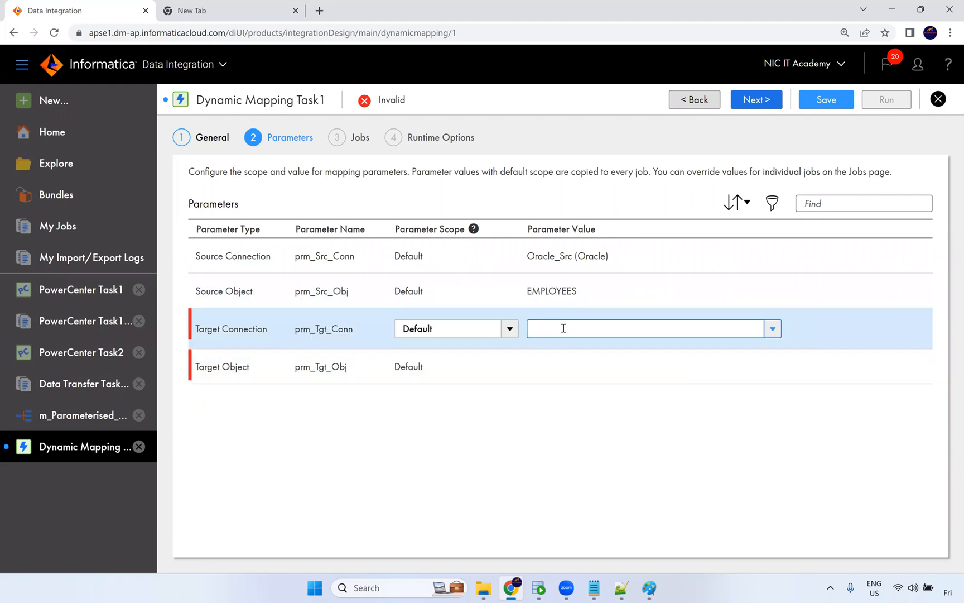
{"action": "left_click", "coordinate": [576, 373]}
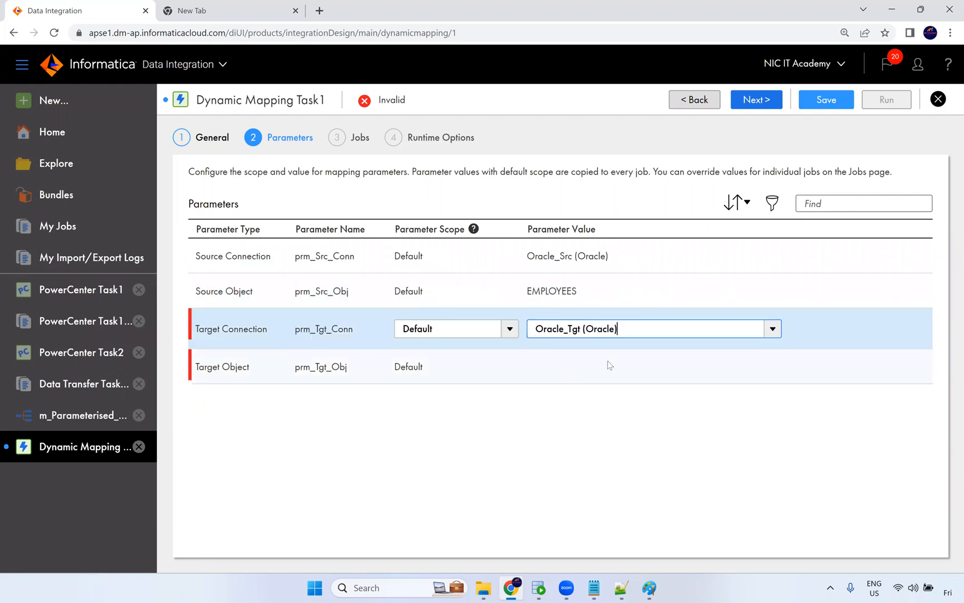
{"action": "left_click", "coordinate": [566, 370]}
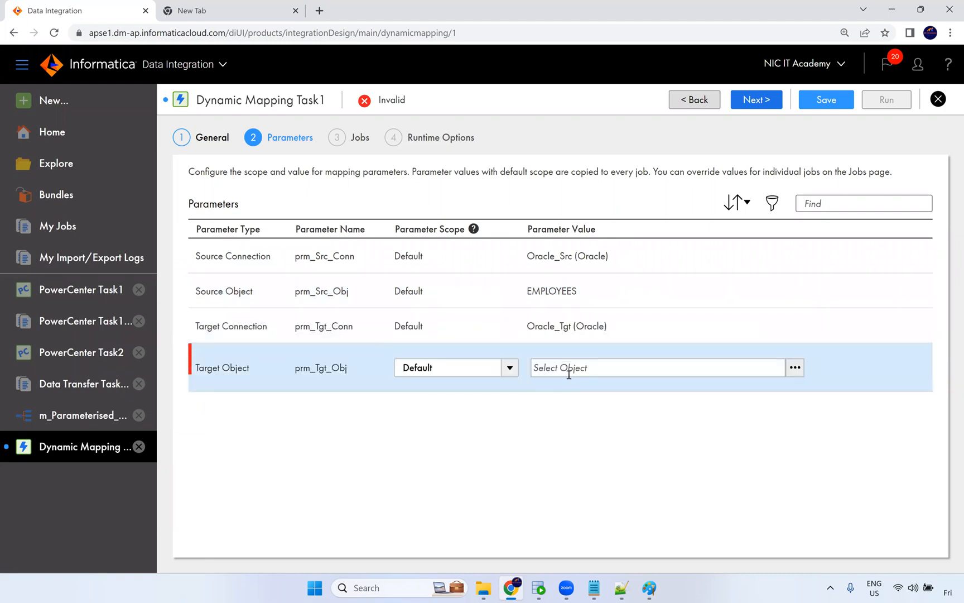
{"action": "left_click", "coordinate": [795, 367]}
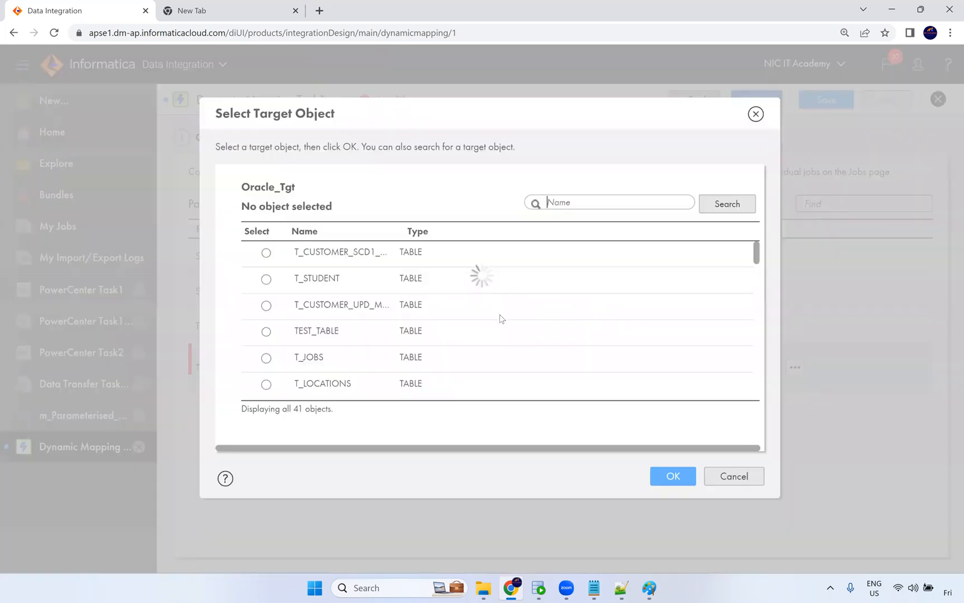
{"action": "scroll", "coordinate": [437, 310], "scroll_direction": "down", "scroll_amount": 1}
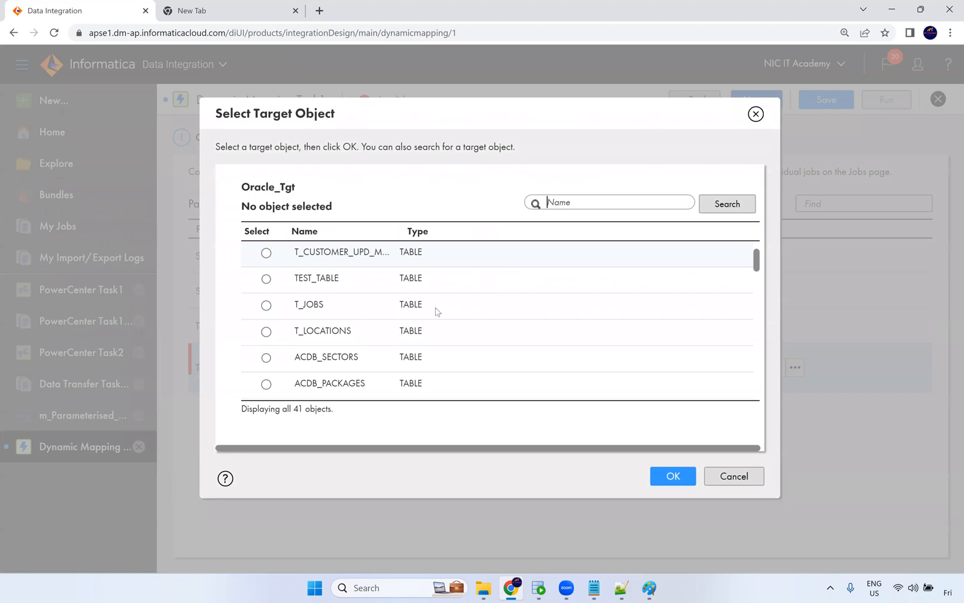
{"action": "scroll", "coordinate": [437, 311], "scroll_direction": "down", "scroll_amount": 3}
{"action": "scroll", "coordinate": [409, 338], "scroll_direction": "down", "scroll_amount": 3}
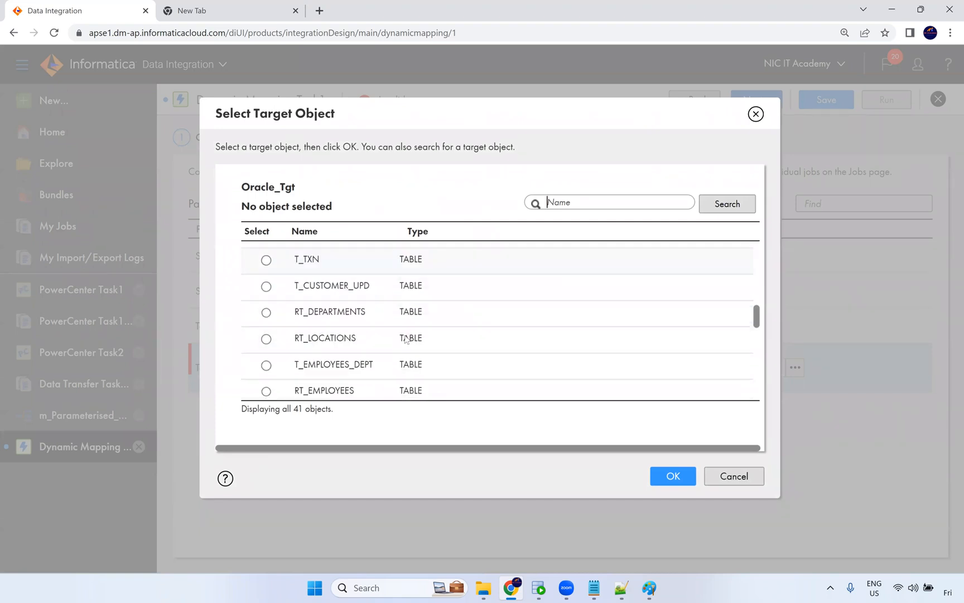
{"action": "scroll", "coordinate": [385, 362], "scroll_direction": "down", "scroll_amount": 2}
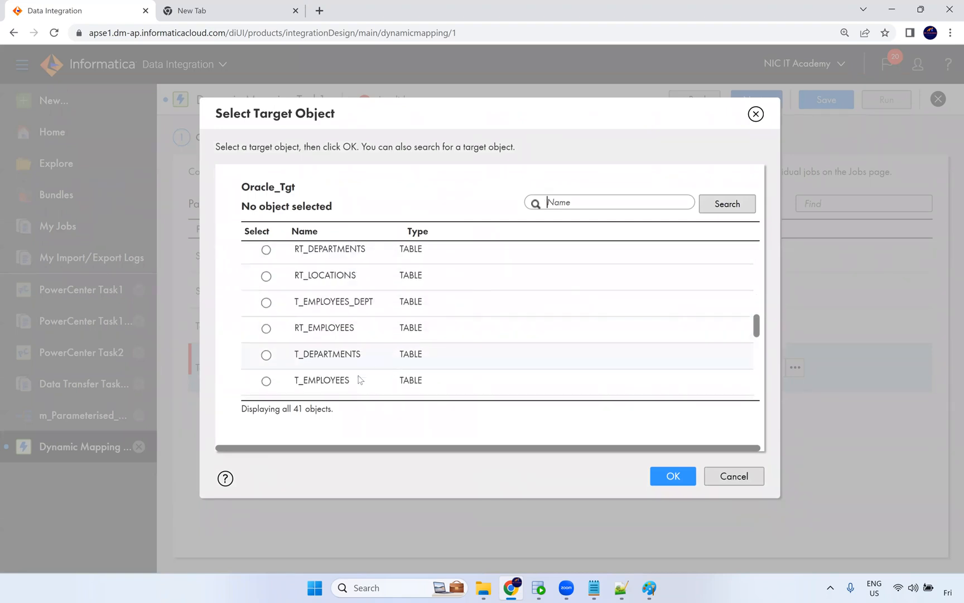
{"action": "left_click", "coordinate": [502, 383]}
{"action": "left_click", "coordinate": [674, 476]}
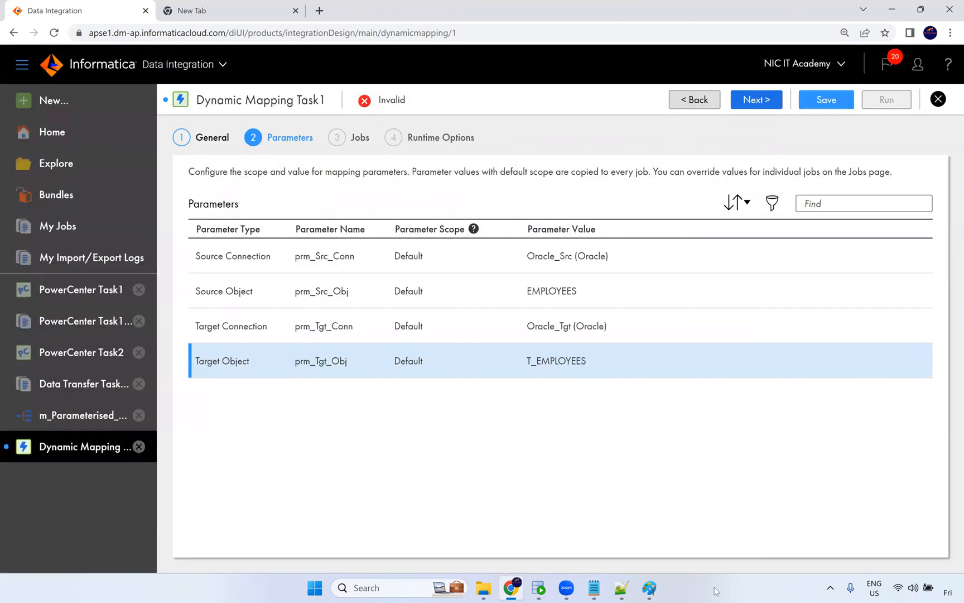
Switch to Oracle SQL Developer and run the truncate statement on t_employees.
{"action": "key", "text": "alt+Tab"}
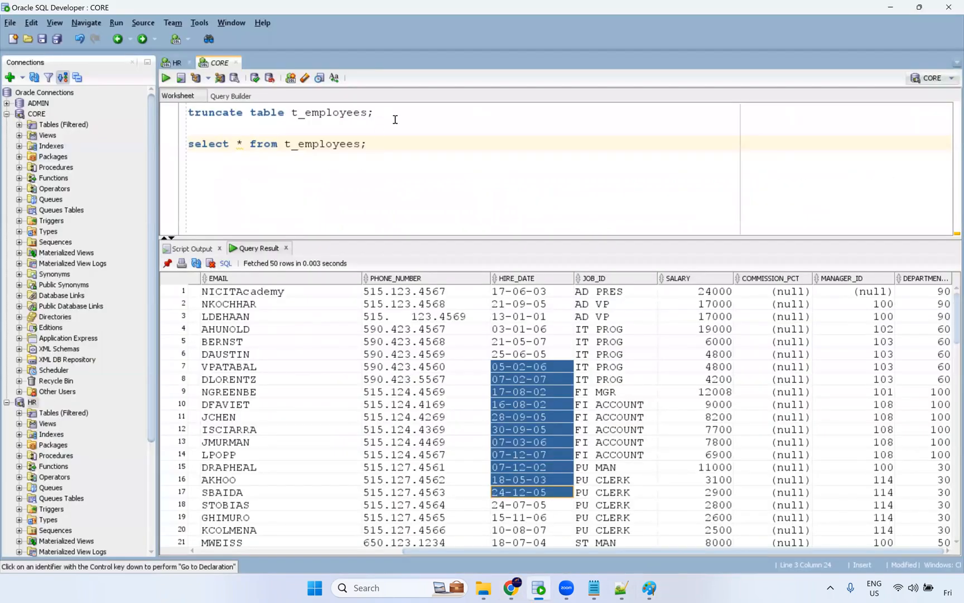
{"action": "left_click", "coordinate": [370, 113]}
{"action": "key", "text": "ctrl+Return"}
Edit the truncate statement to empty t_departments, run it, then repeat for t_locations.
{"action": "left_click", "coordinate": [308, 112], "text": "shift"}
{"action": "left_click", "coordinate": [307, 111], "text": "shift"}
{"action": "type", "text": "departmetn"}
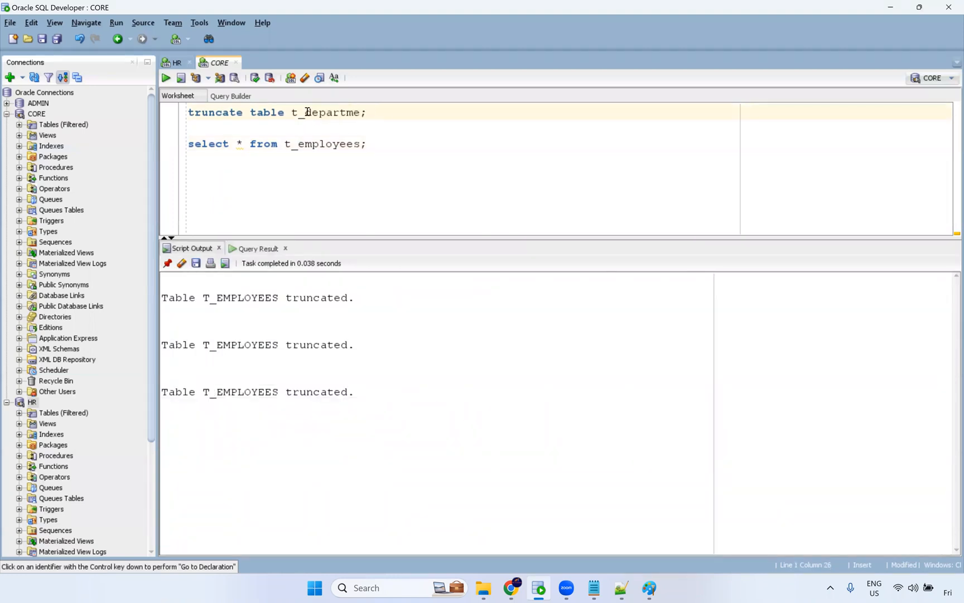
{"action": "key", "text": "BackSpace"}
{"action": "key", "text": "BackSpace"}
{"action": "type", "text": "nts"}
{"action": "key", "text": "ctrl+Return"}
Change the truncate statement to t_jobs and run it.
{"action": "key", "text": "BackSpace"}
{"action": "key", "text": "BackSpace"}
{"action": "key", "text": "BackSpace"}
{"action": "key", "text": "BackSpace"}
{"action": "key", "text": "BackSpace"}
{"action": "key", "text": "BackSpace"}
{"action": "key", "text": "BackSpace"}
{"action": "key", "text": "BackSpace"}
{"action": "key", "text": "BackSpace"}
{"action": "key", "text": "BackSpace"}
{"action": "key", "text": "BackSpace"}
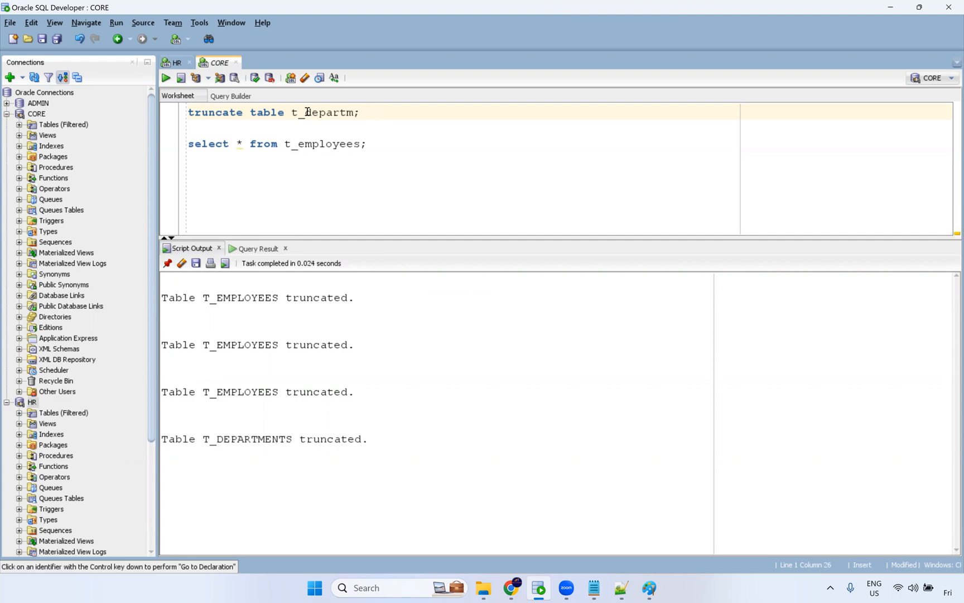
{"action": "type", "text": "locations"}
{"action": "key", "text": "ctrl+Return"}
{"action": "key", "text": "BackSpace"}
{"action": "key", "text": "BackSpace"}
{"action": "key", "text": "BackSpace"}
{"action": "key", "text": "BackSpace"}
{"action": "key", "text": "BackSpace"}
{"action": "key", "text": "BackSpace"}
{"action": "key", "text": "BackSpace"}
{"action": "key", "text": "BackSpace"}
{"action": "key", "text": "BackSpace"}
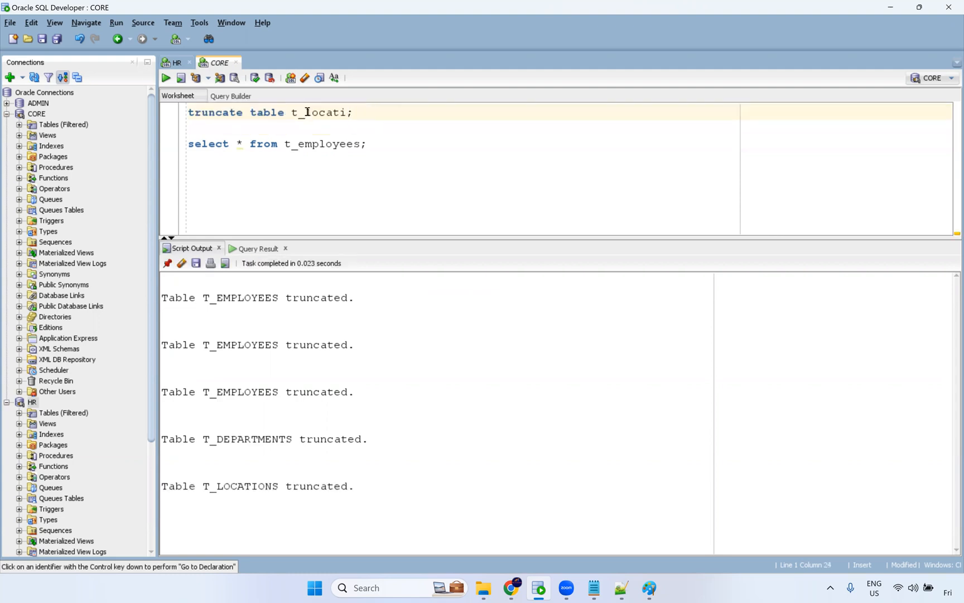
{"action": "type", "text": "jon"}
{"action": "key", "text": "BackSpace"}
{"action": "type", "text": "bs"}
{"action": "key", "text": "ctrl+Return"}
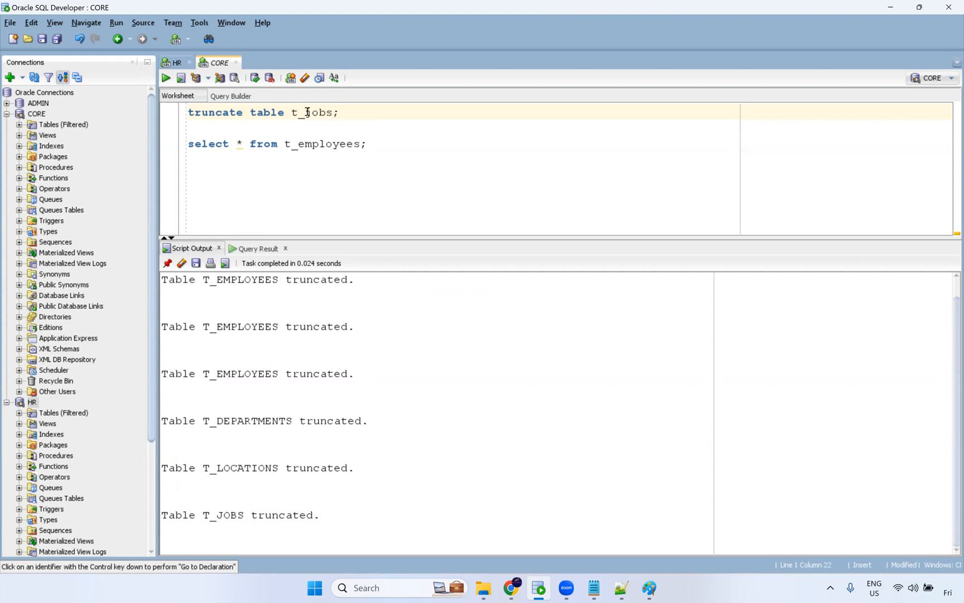
Point the select query at t_jobs and run it to check the table is empty.
{"action": "double_click", "coordinate": [308, 112]}
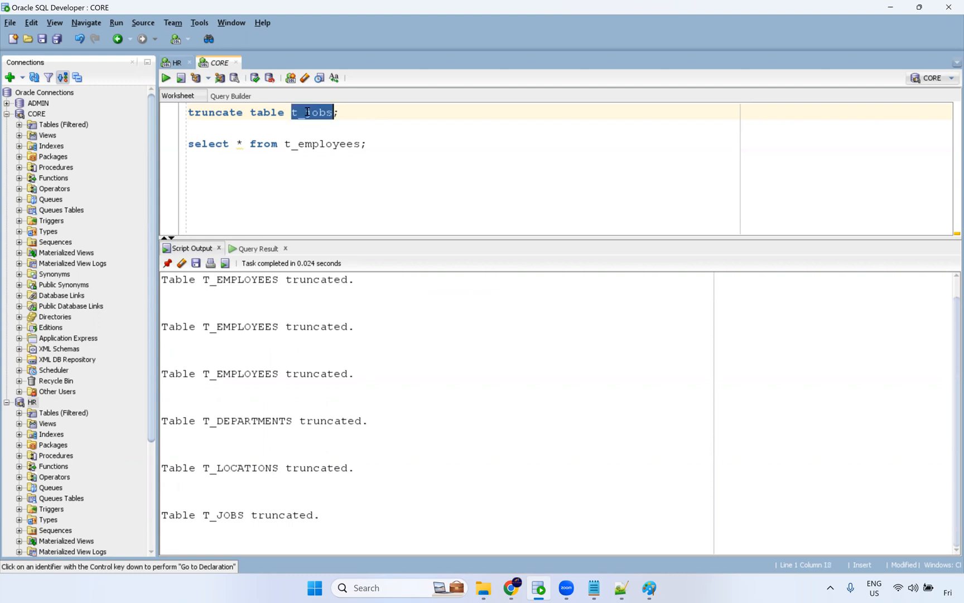
{"action": "key", "text": "ctrl+c"}
{"action": "double_click", "coordinate": [324, 146]}
{"action": "key", "text": "ctrl+v"}
{"action": "key", "text": "ctrl+Return"}
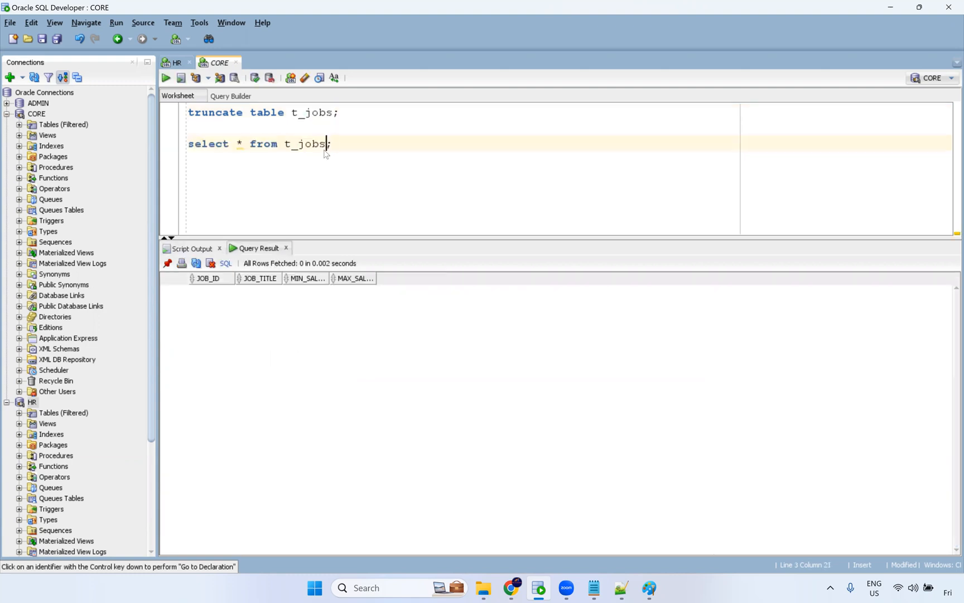
Return to Data Integration and inspect the source connection's advanced attributes without changing them.
{"action": "key", "text": "alt+Tab"}
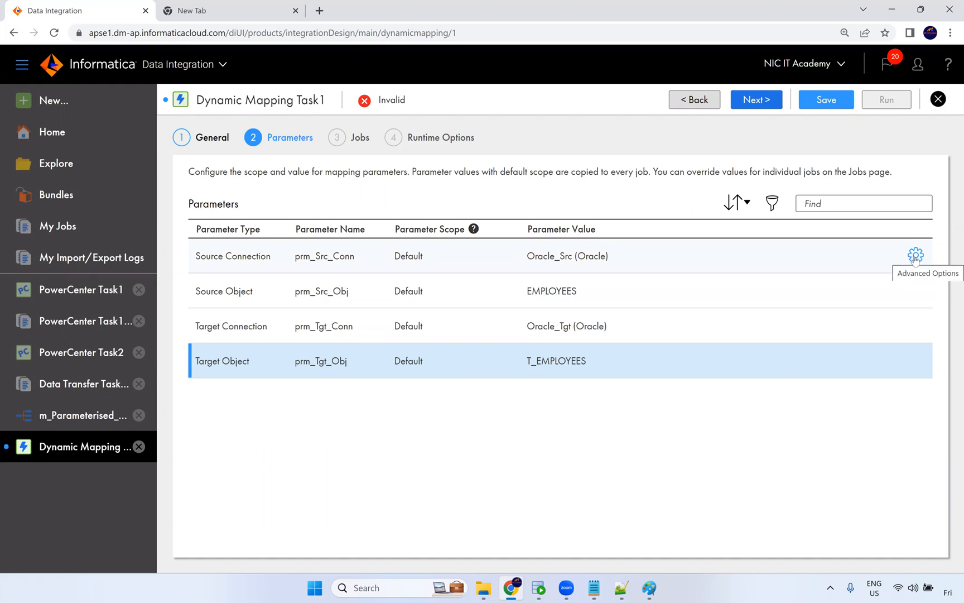
{"action": "left_click", "coordinate": [916, 256]}
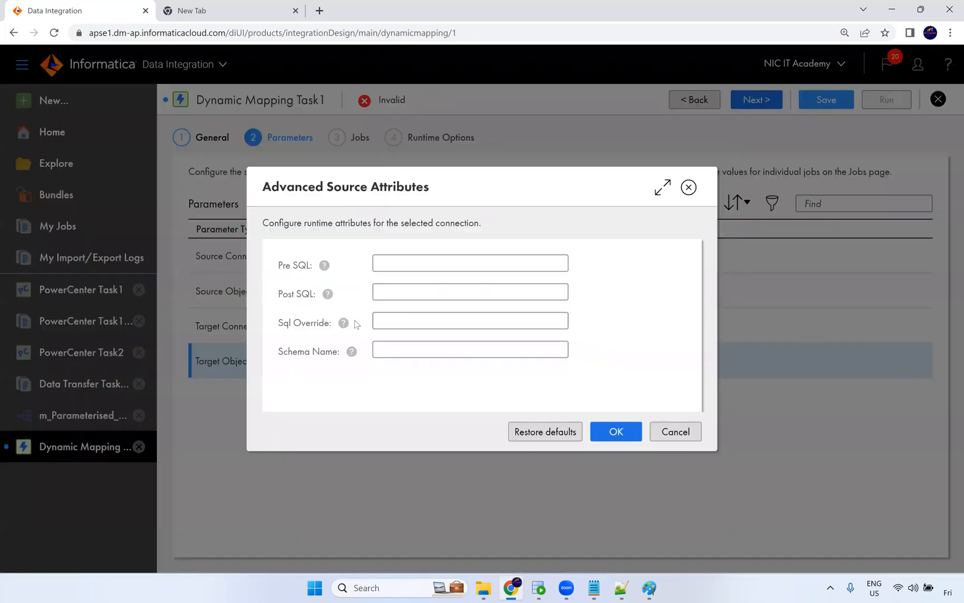
{"action": "left_click", "coordinate": [675, 434]}
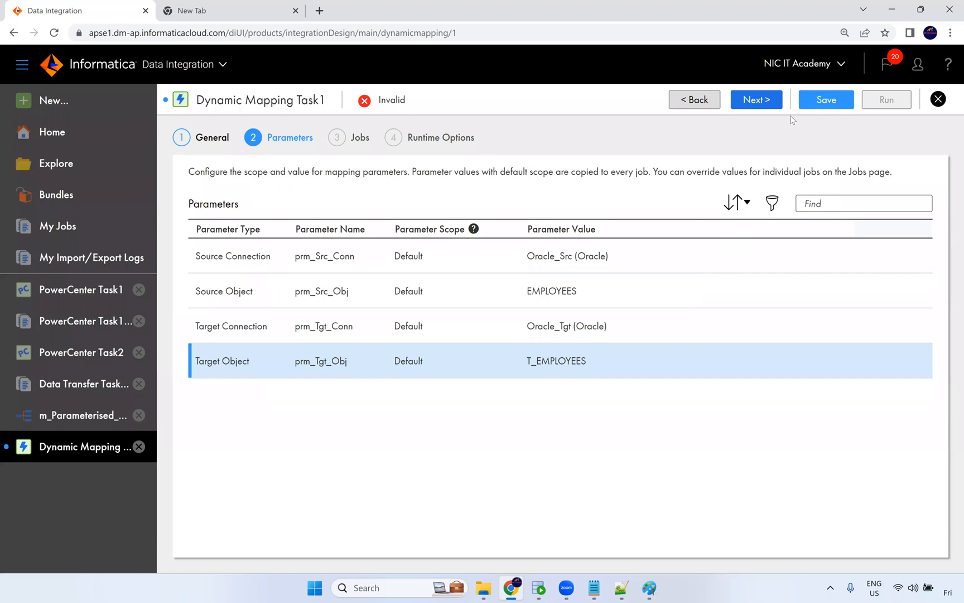
Advance to the Jobs page, add a job and rename it Job_1_Employees.
{"action": "left_click", "coordinate": [772, 106]}
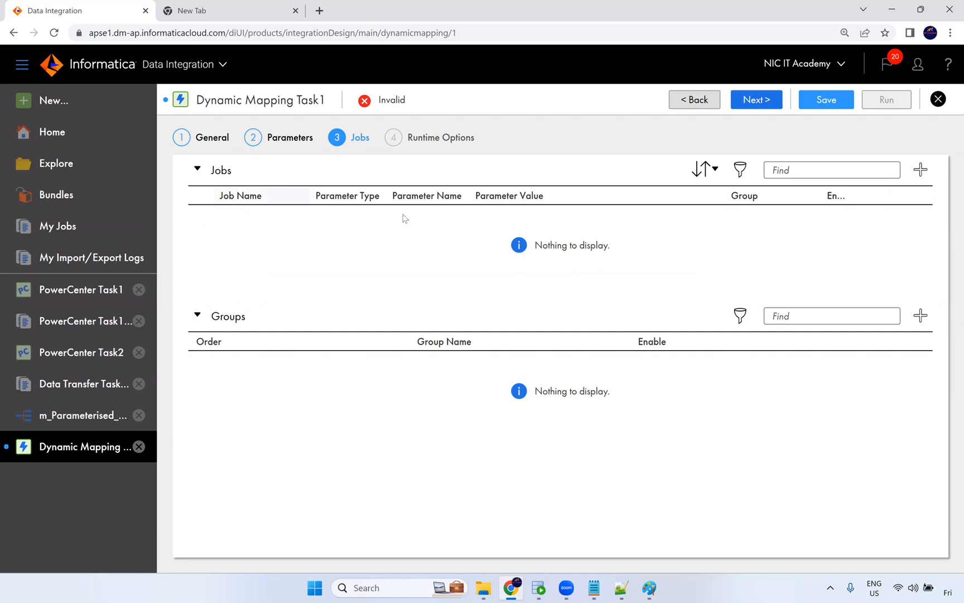
{"action": "left_click", "coordinate": [921, 171]}
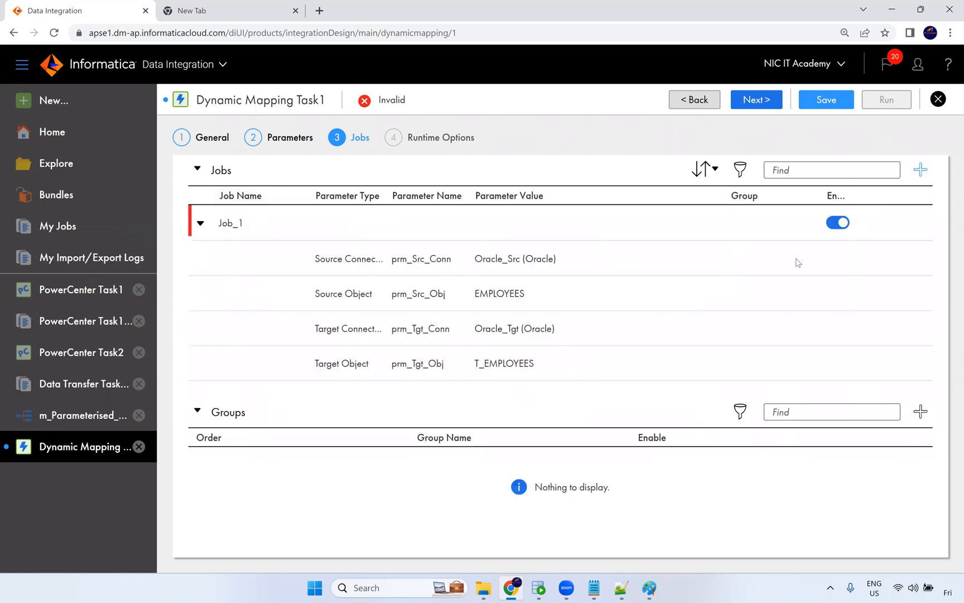
{"action": "left_click", "coordinate": [254, 224]}
{"action": "type", "text": "_Employees"}
{"action": "left_click", "coordinate": [512, 301]}
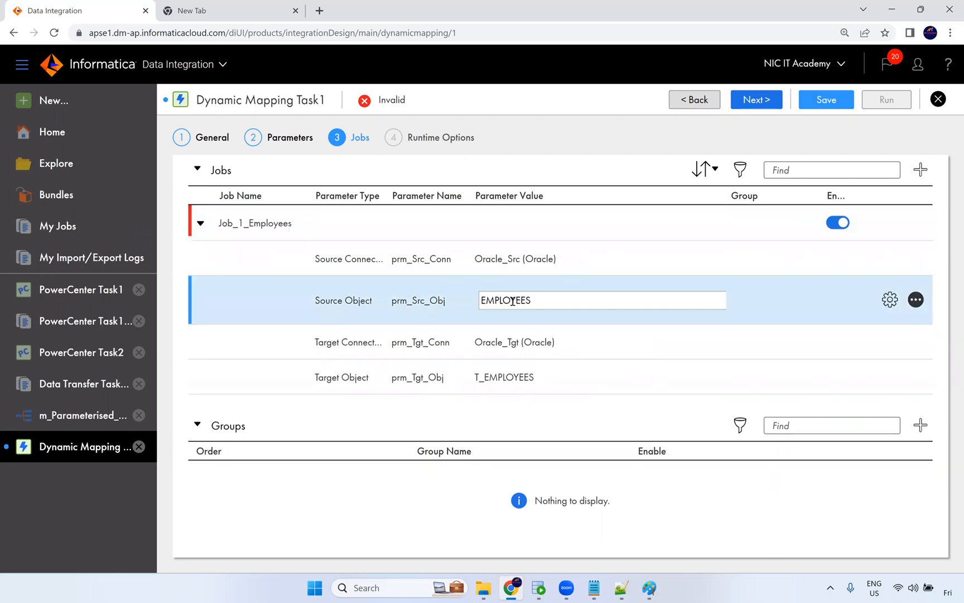
{"action": "double_click", "coordinate": [512, 300]}
{"action": "left_click", "coordinate": [516, 375]}
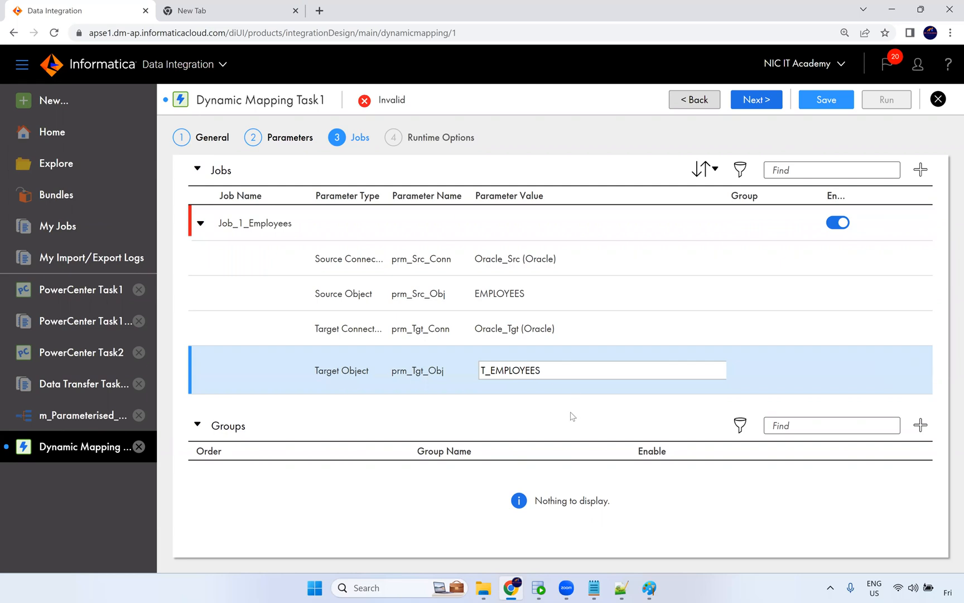
{"action": "left_click", "coordinate": [573, 416]}
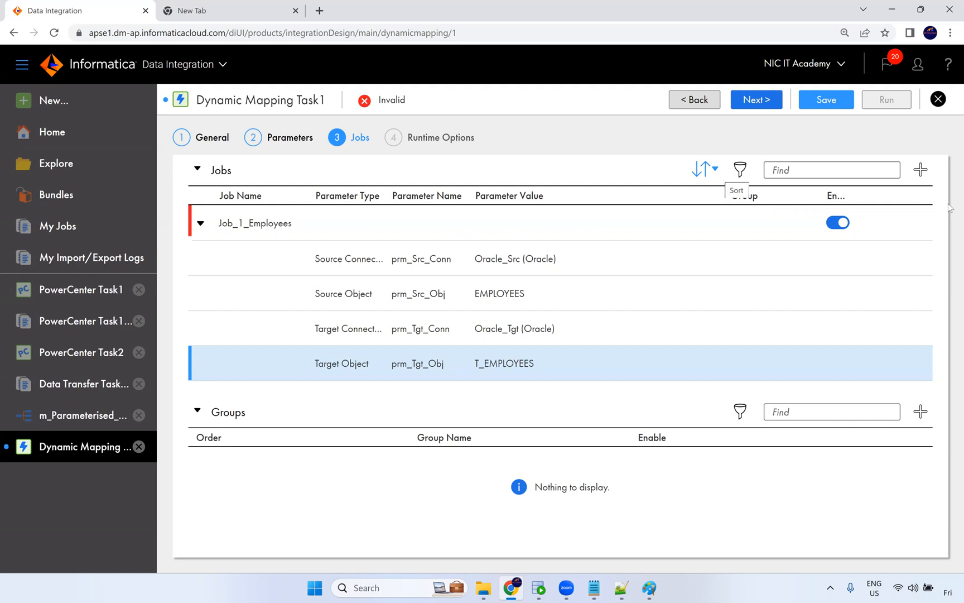
Add a second job and rename it Job_2_departments.
{"action": "left_click", "coordinate": [921, 169]}
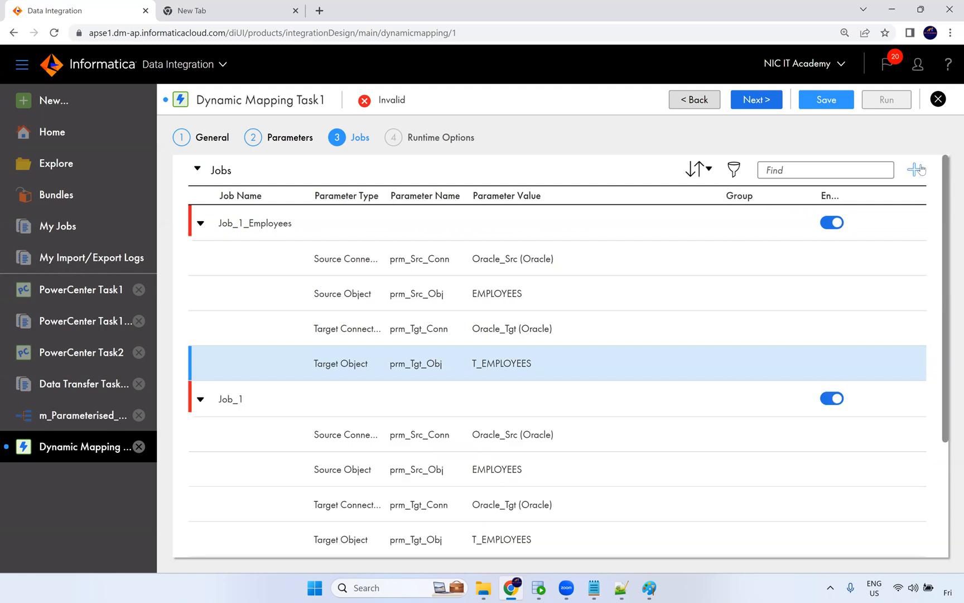
{"action": "left_click", "coordinate": [250, 399]}
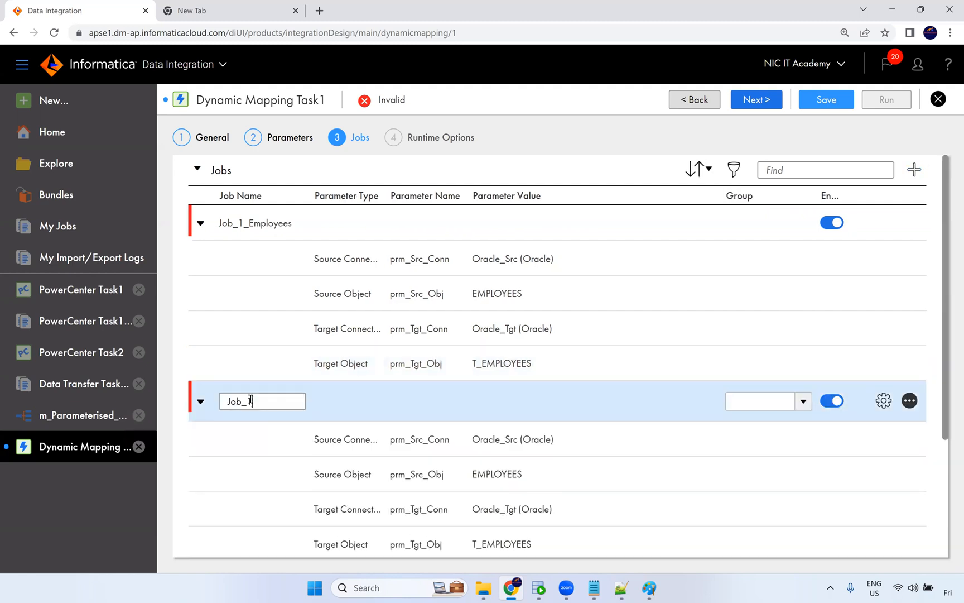
{"action": "key", "text": "shift+Left"}
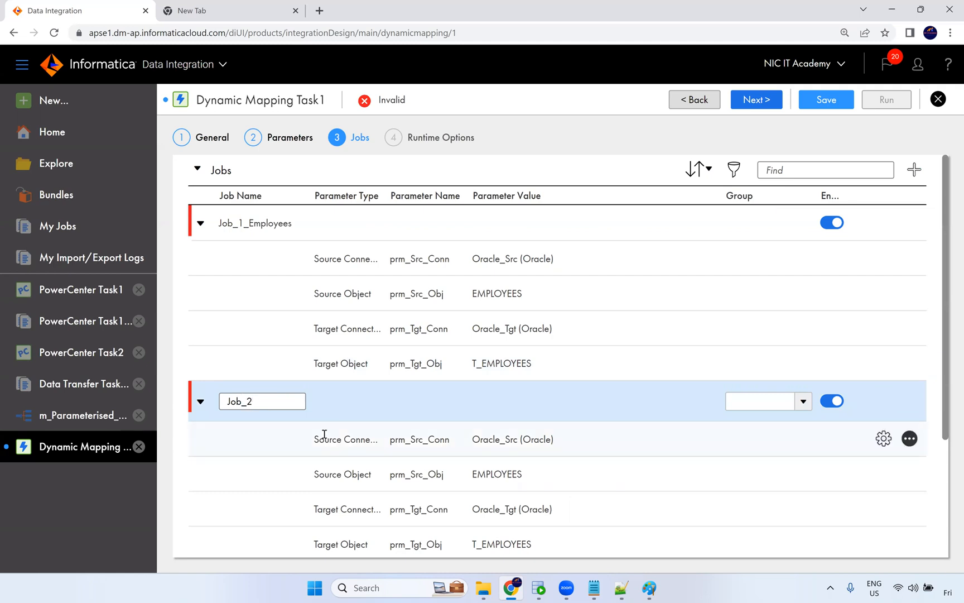
{"action": "type", "text": "departments"}
{"action": "left_click", "coordinate": [342, 453]}
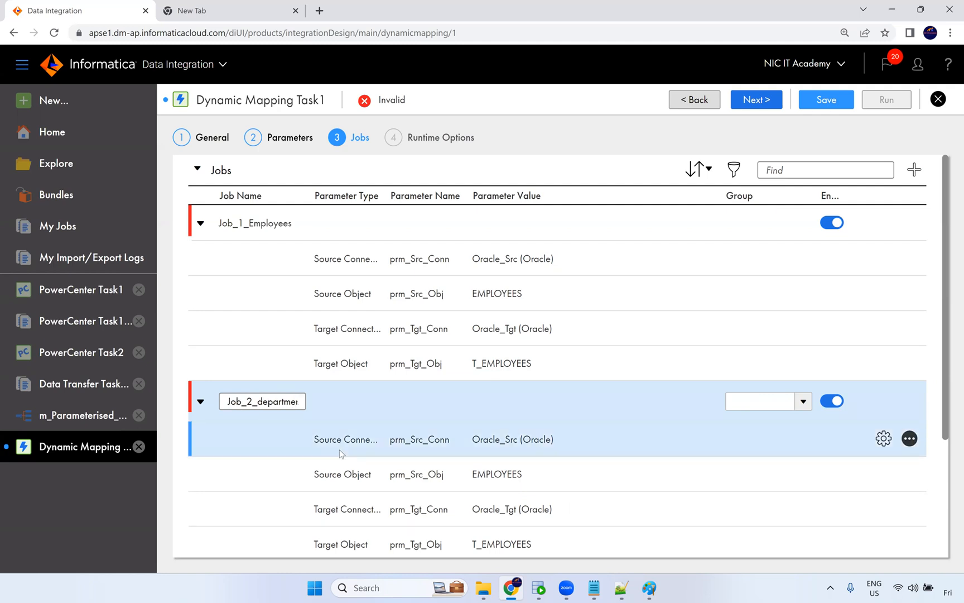
Set Job_2_departments' source object to DEPARTMENTS and its target object to T_DEPARTMENTS.
{"action": "scroll", "coordinate": [661, 438], "scroll_direction": "down", "scroll_amount": 3}
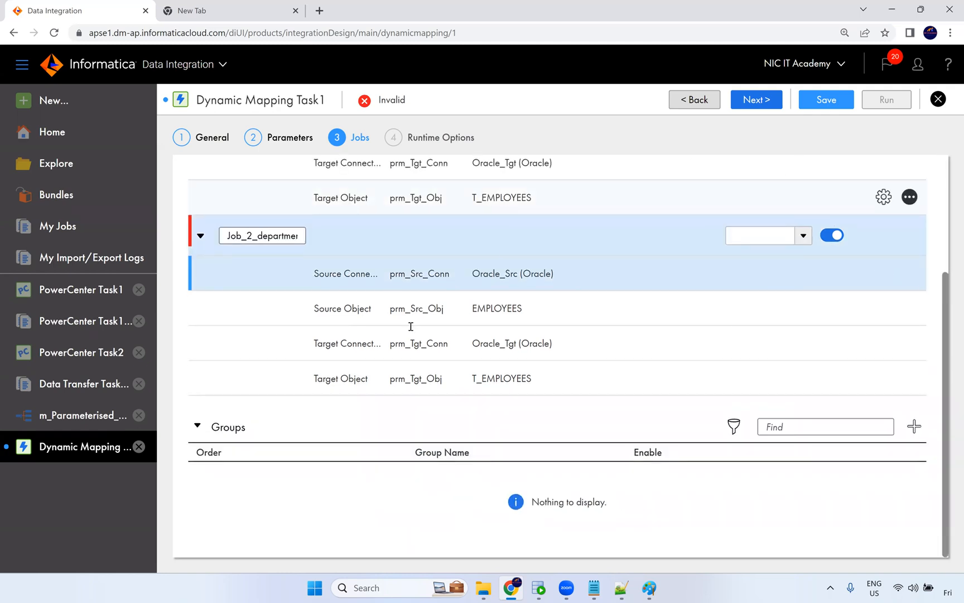
{"action": "scroll", "coordinate": [426, 400], "scroll_direction": "up", "scroll_amount": 2}
{"action": "scroll", "coordinate": [553, 349], "scroll_direction": "up", "scroll_amount": 1}
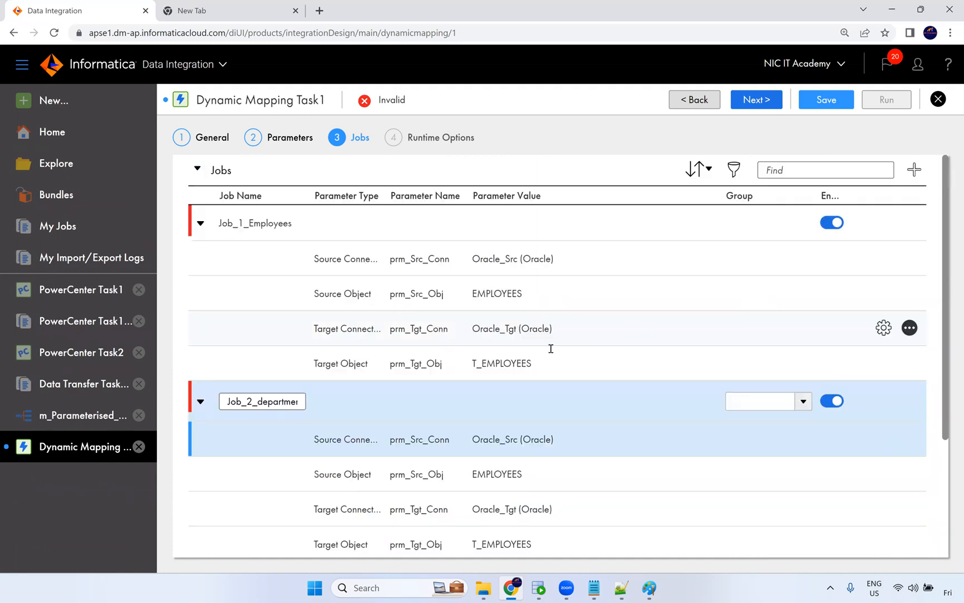
{"action": "scroll", "coordinate": [512, 313], "scroll_direction": "down", "scroll_amount": 3}
{"action": "left_click", "coordinate": [512, 313]}
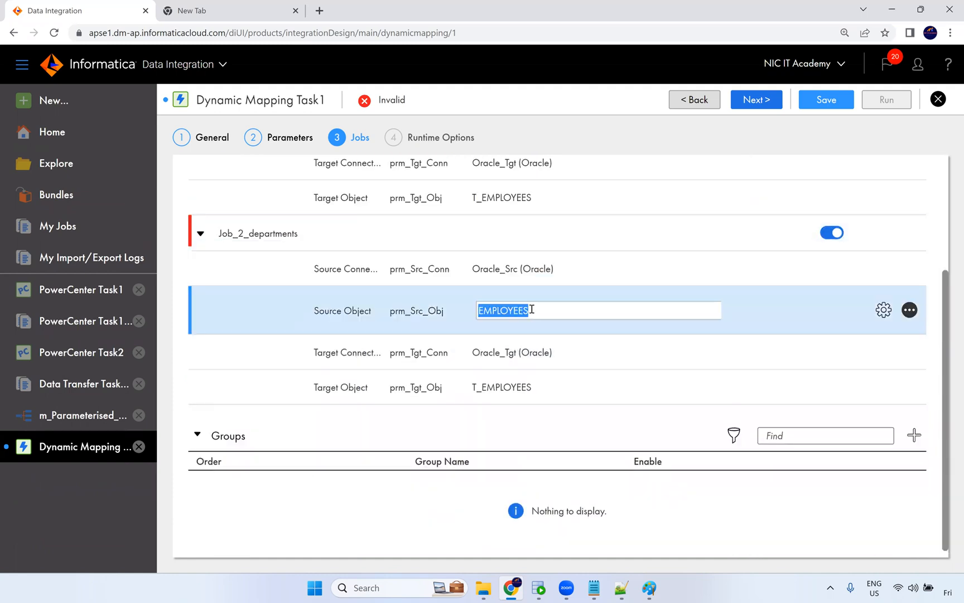
{"action": "type", "text": "DEPARTMENTS"}
{"action": "left_click", "coordinate": [537, 385]}
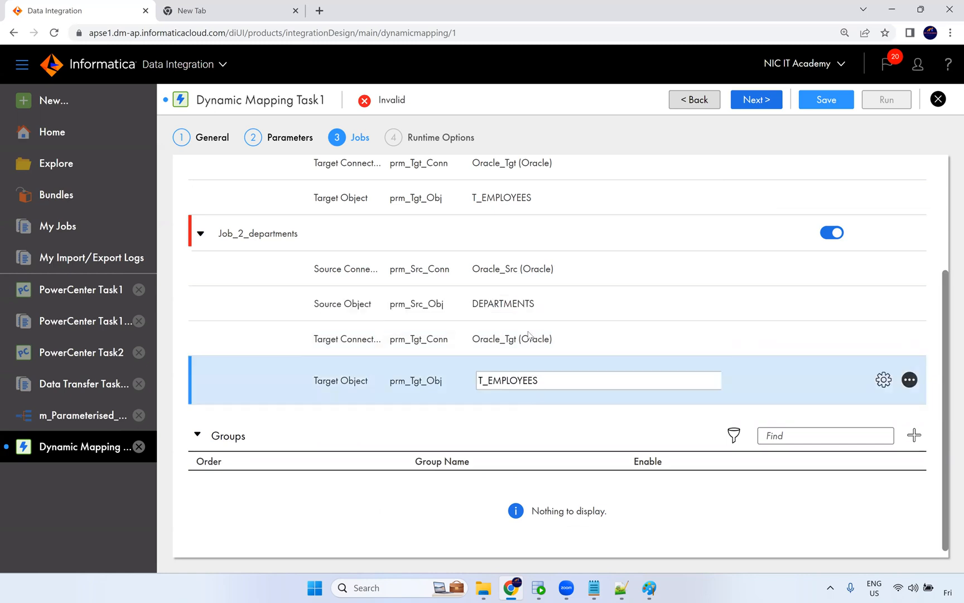
{"action": "left_click", "coordinate": [528, 304]}
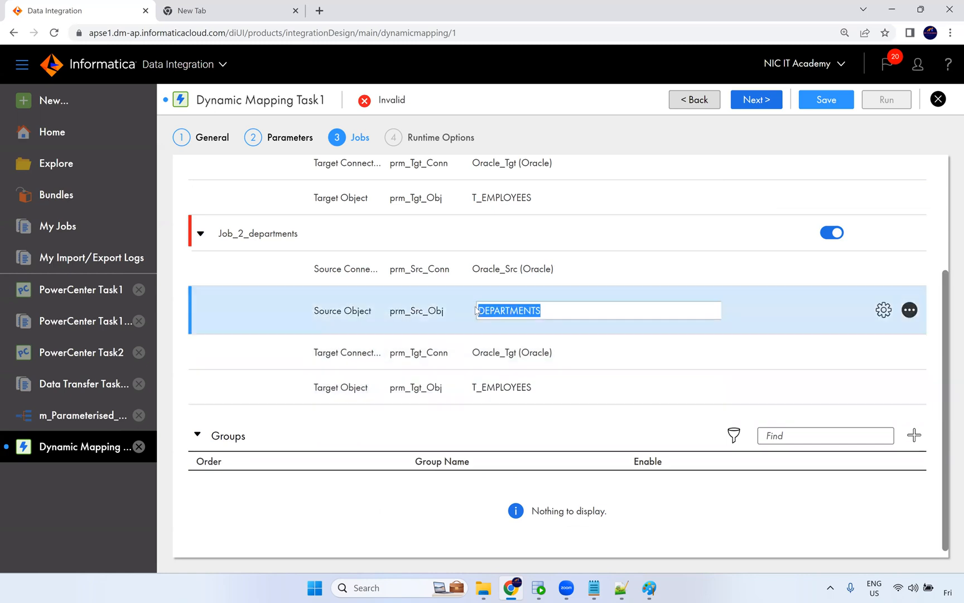
{"action": "left_click", "coordinate": [538, 382]}
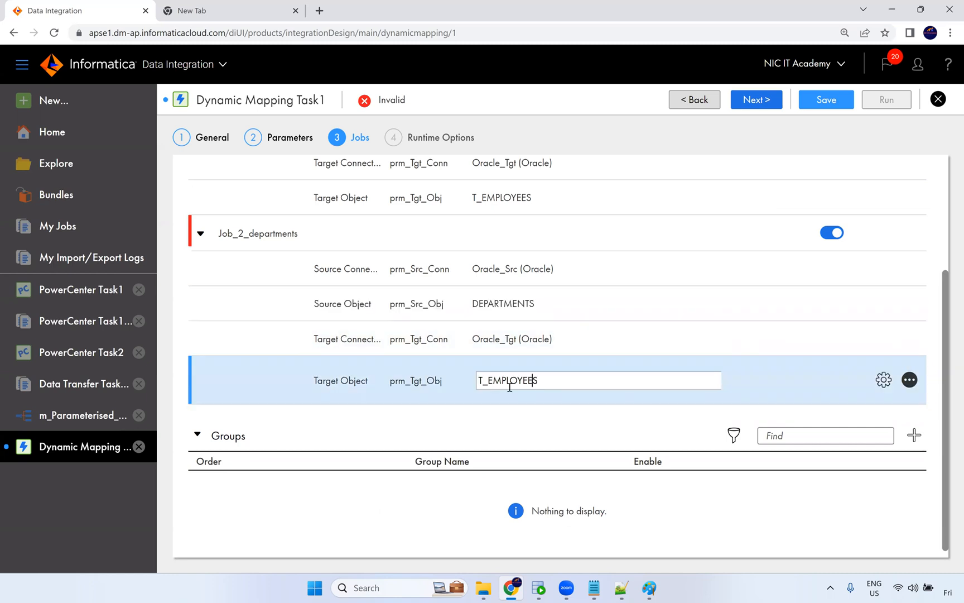
{"action": "left_click_drag", "start_coordinate": [538, 385], "coordinate": [492, 387]}
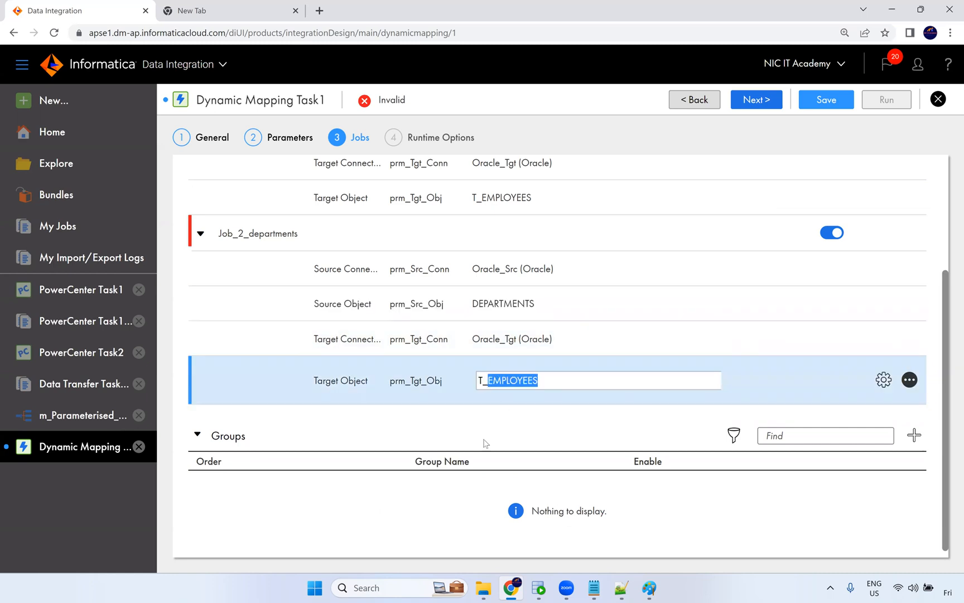
{"action": "type", "text": "DEPARTMENTS"}
{"action": "key", "text": "Return"}
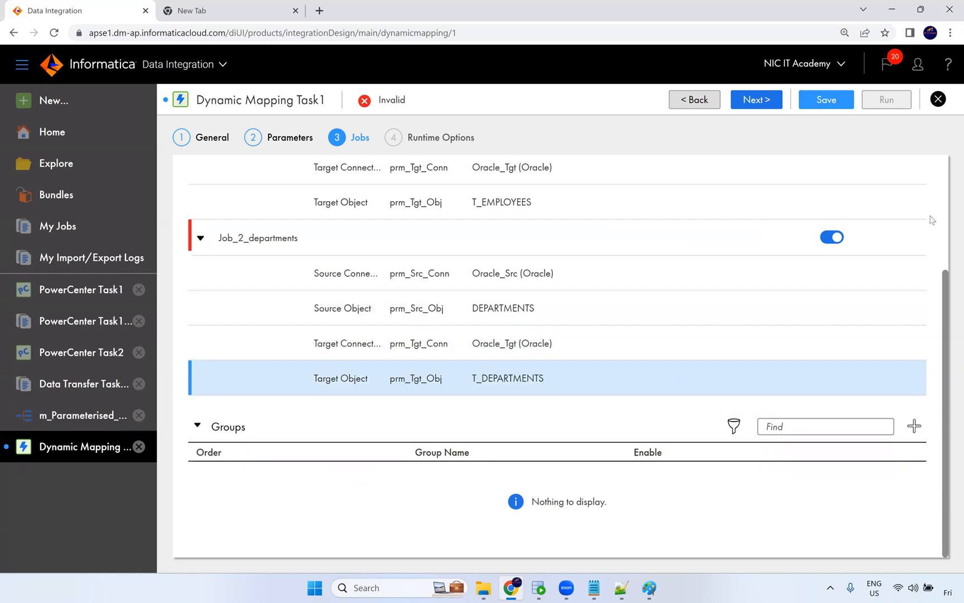
Add another job and rename it Job_3_Location.
{"action": "scroll", "coordinate": [933, 217], "scroll_direction": "up", "scroll_amount": 3}
{"action": "left_click", "coordinate": [914, 170]}
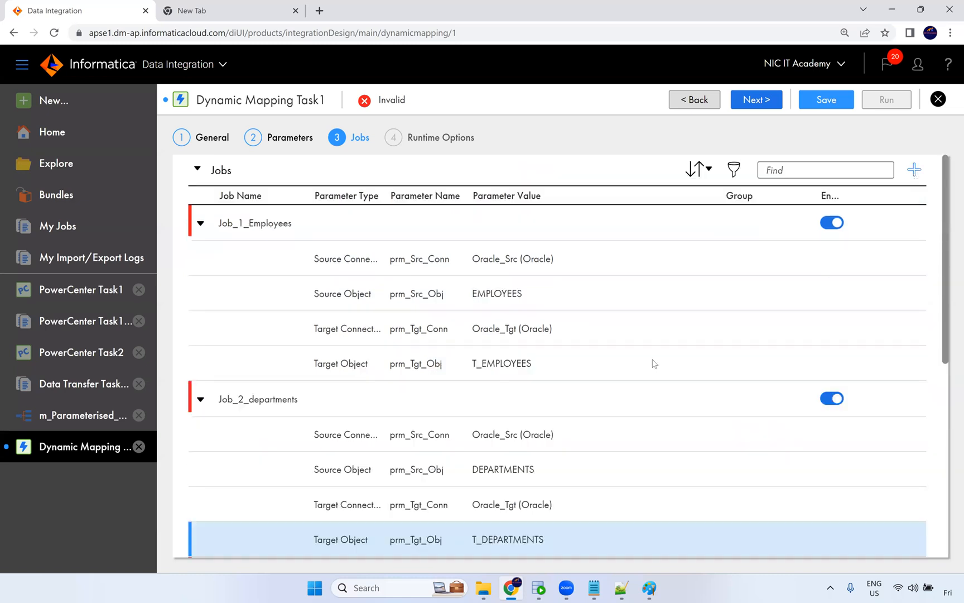
{"action": "left_click", "coordinate": [244, 259]}
{"action": "key", "text": "BackSpace"}
{"action": "type", "text": "3"}
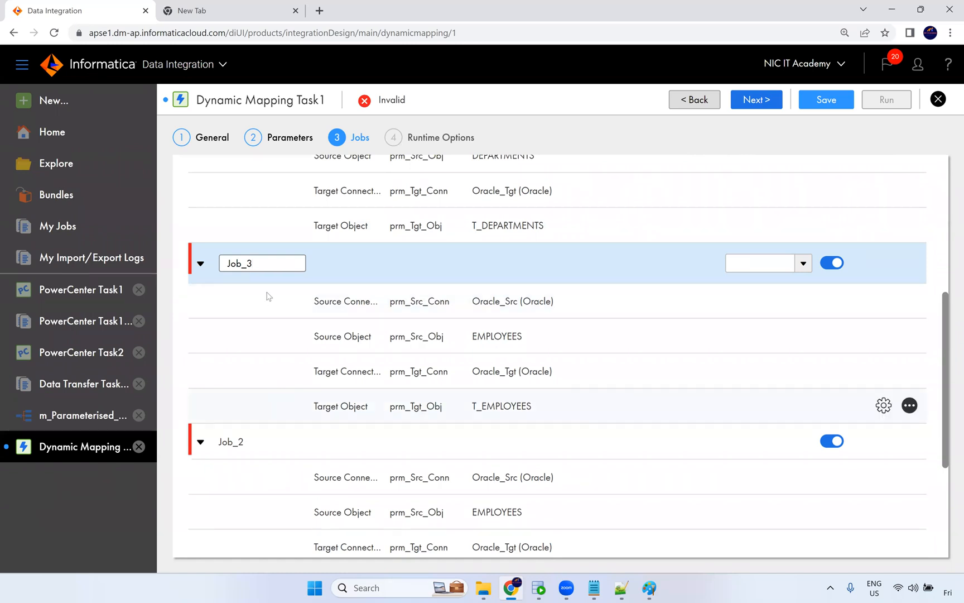
{"action": "type", "text": "_Locaitons"}
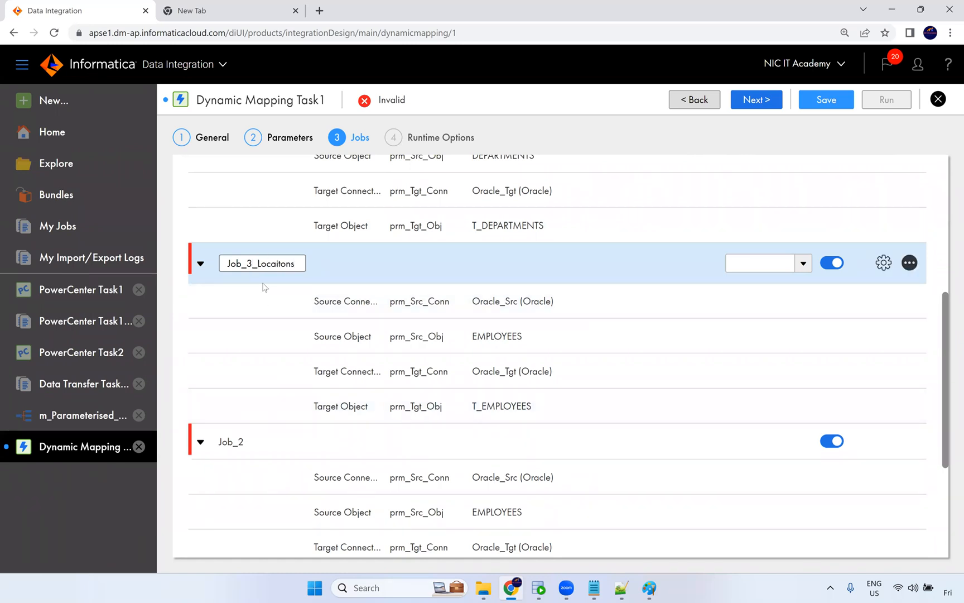
{"action": "key", "text": "BackSpace"}
{"action": "key", "text": "BackSpace"}
{"action": "key", "text": "BackSpace"}
{"action": "key", "text": "BackSpace"}
{"action": "key", "text": "BackSpace"}
{"action": "type", "text": "tion"}
Rename the other newly added job to Job_4_Jobs.
{"action": "left_click", "coordinate": [244, 442]}
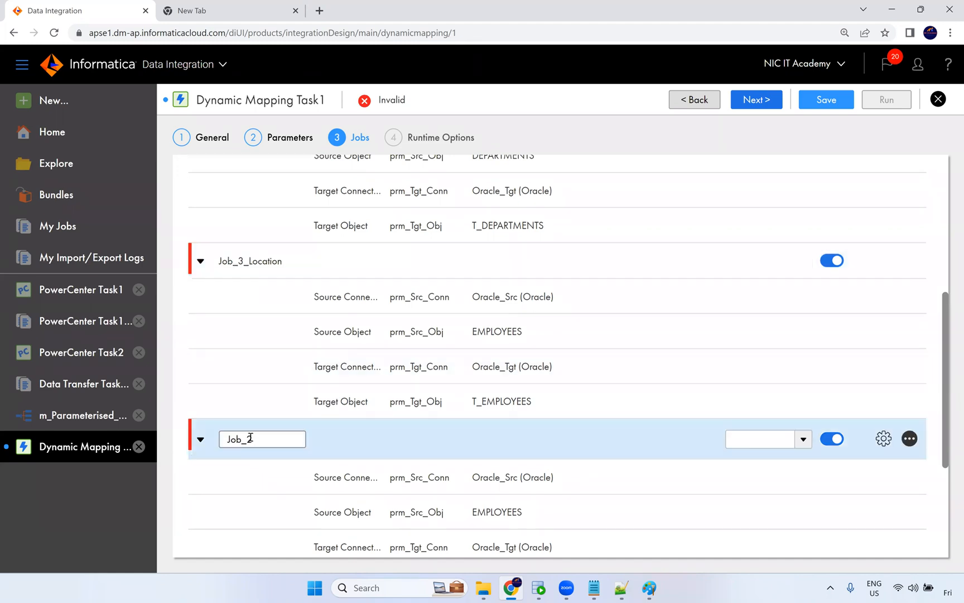
{"action": "key", "text": "BackSpace"}
{"action": "type", "text": "4"}
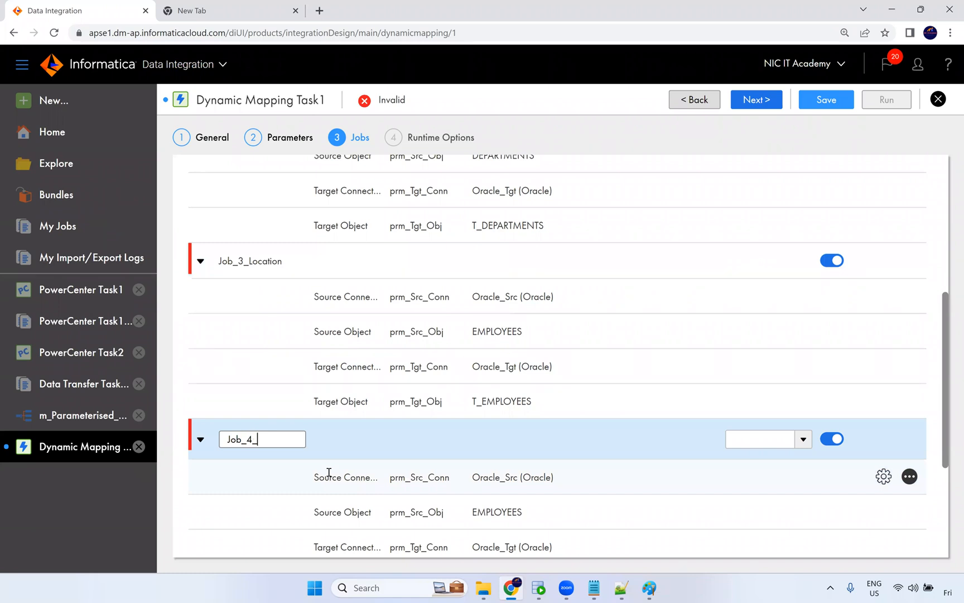
{"action": "type", "text": "_Jobs"}
Set Job_3_Location's source object to LOCATIONS and its target object to T_LOCATIONS.
{"action": "left_click", "coordinate": [519, 399]}
{"action": "left_click", "coordinate": [500, 331]}
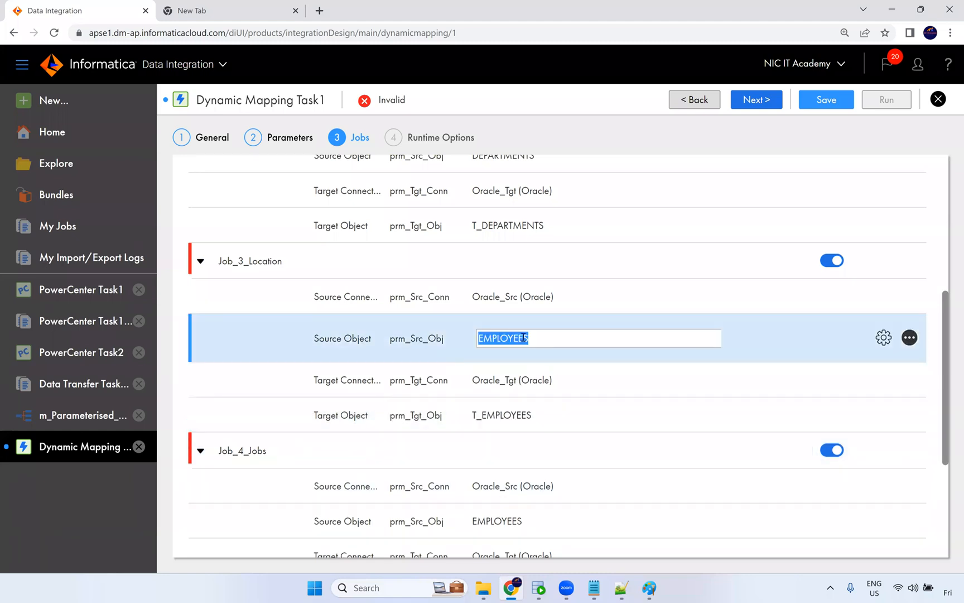
{"action": "type", "text": "LOCATIONS"}
{"action": "left_click", "coordinate": [526, 416]}
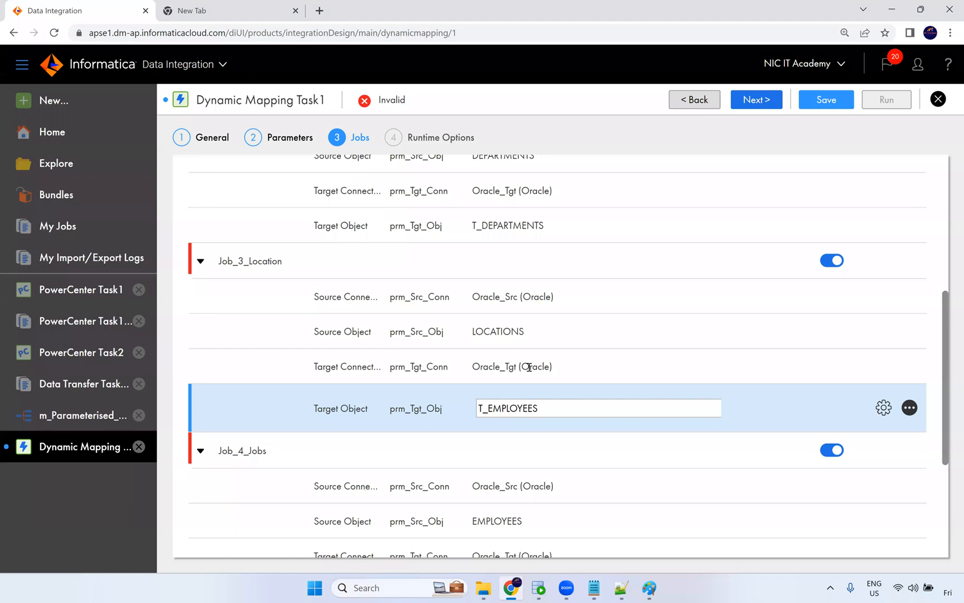
{"action": "left_click", "coordinate": [534, 336]}
{"action": "key", "text": "ctrl+c"}
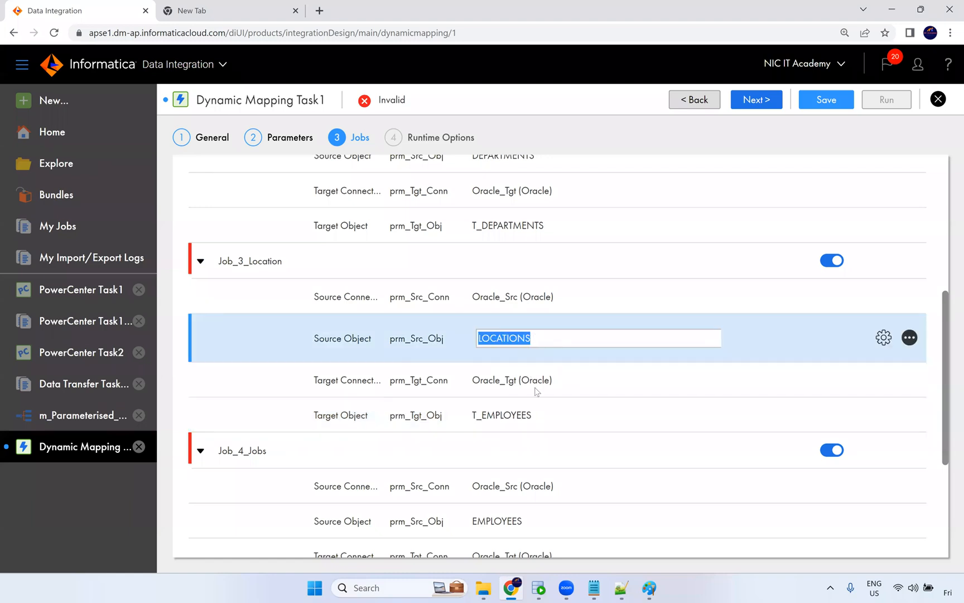
{"action": "left_click", "coordinate": [524, 407]}
{"action": "left_click_drag", "start_coordinate": [487, 408], "coordinate": [538, 408]}
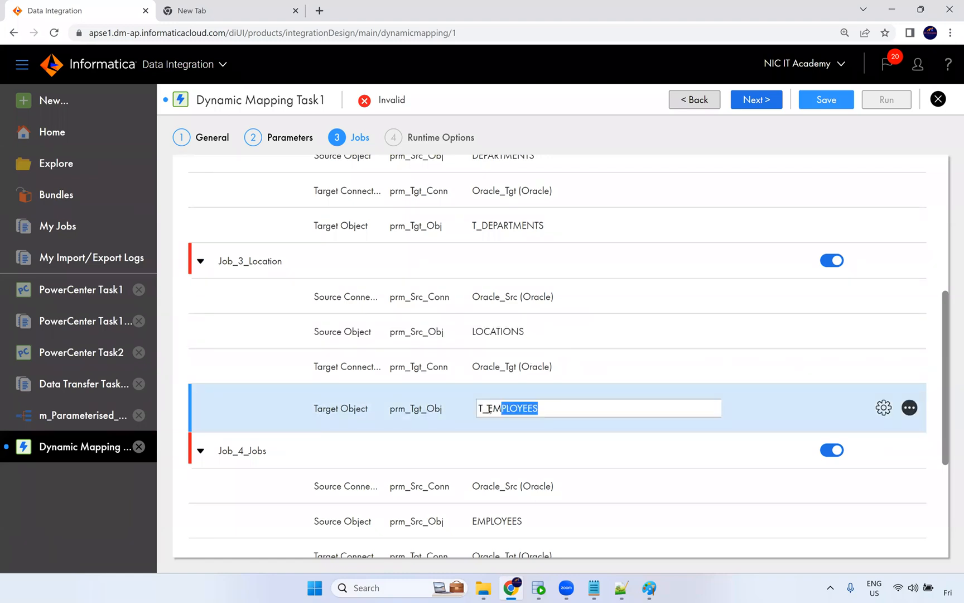
{"action": "key", "text": "ctrl+v"}
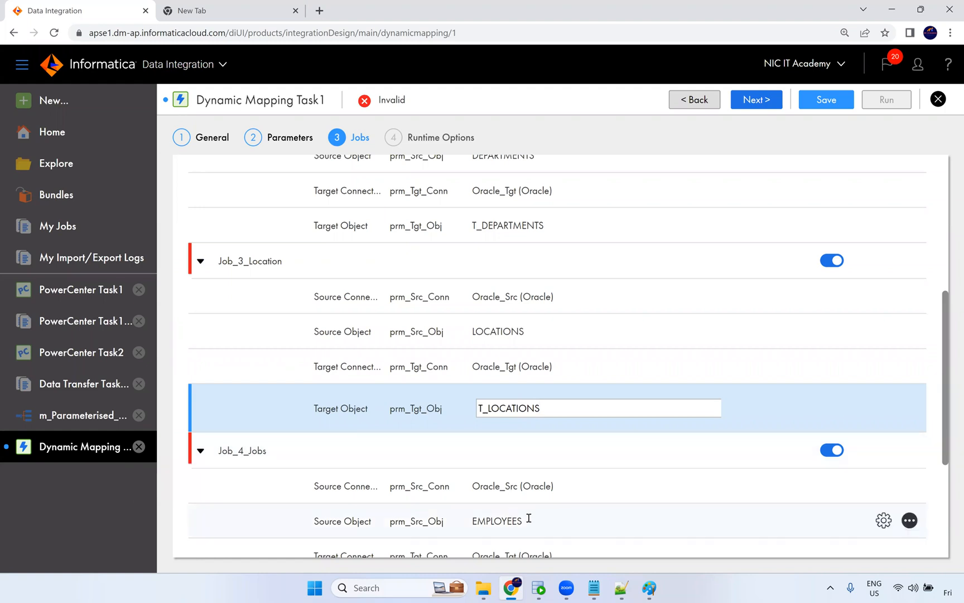
Set Job_4_Jobs' source object to JOBS and its target object to T_JOBS.
{"action": "left_click", "coordinate": [529, 518]}
{"action": "type", "text": "JOBS"}
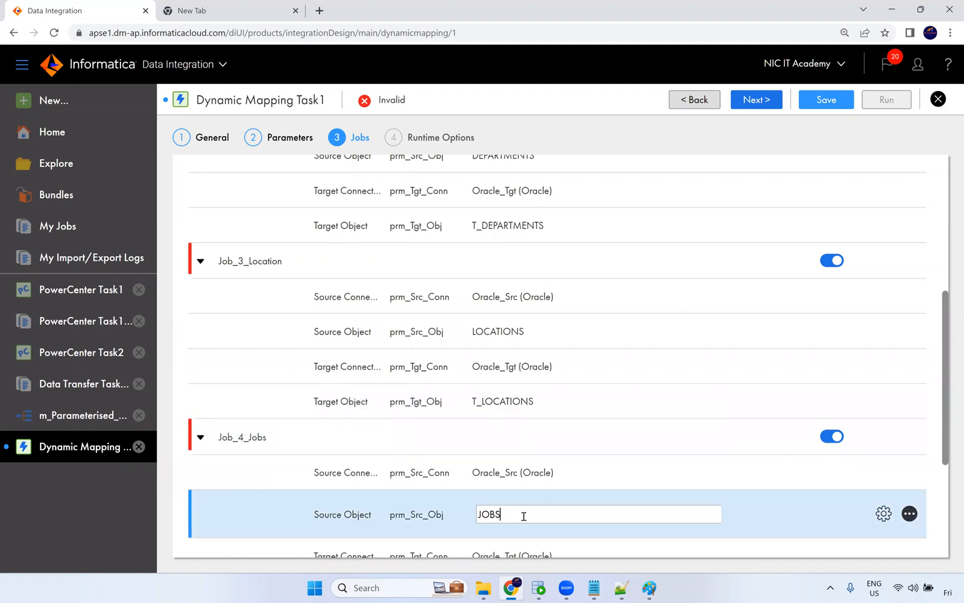
{"action": "scroll", "coordinate": [531, 516], "scroll_direction": "down", "scroll_amount": 1}
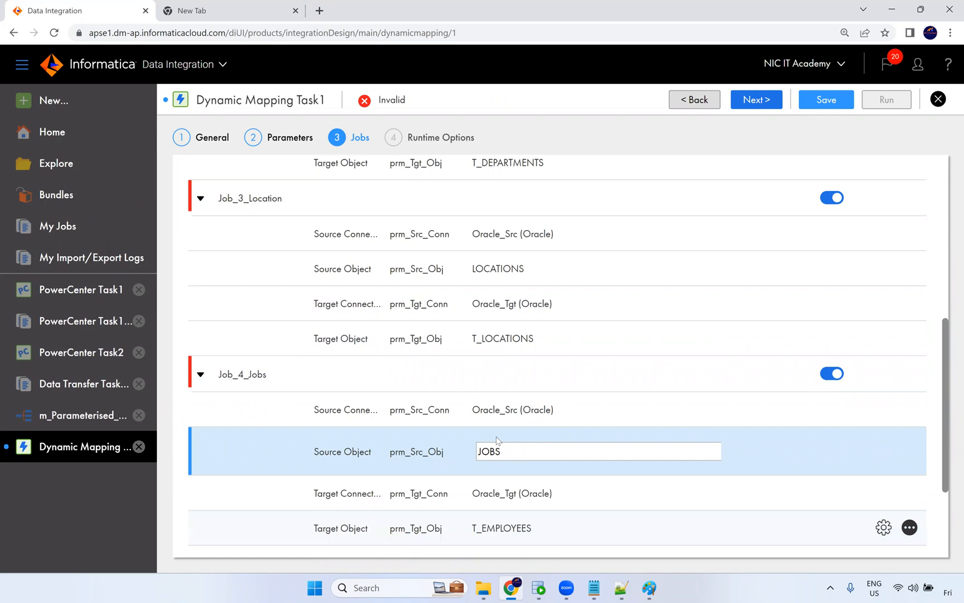
{"action": "double_click", "coordinate": [493, 450]}
{"action": "key", "text": "ctrl+c"}
{"action": "left_click", "coordinate": [505, 527]}
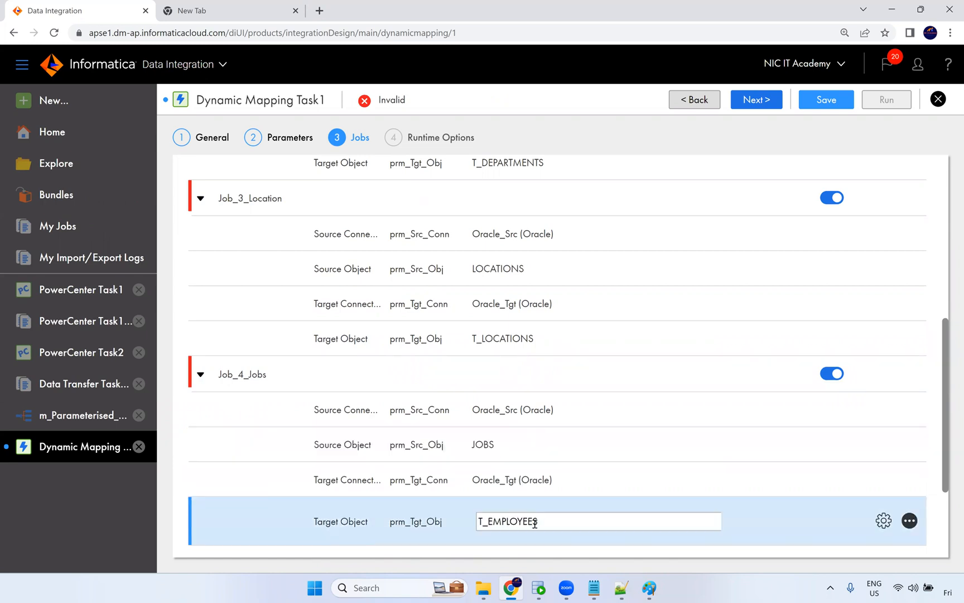
{"action": "left_click_drag", "start_coordinate": [545, 523], "coordinate": [489, 517]}
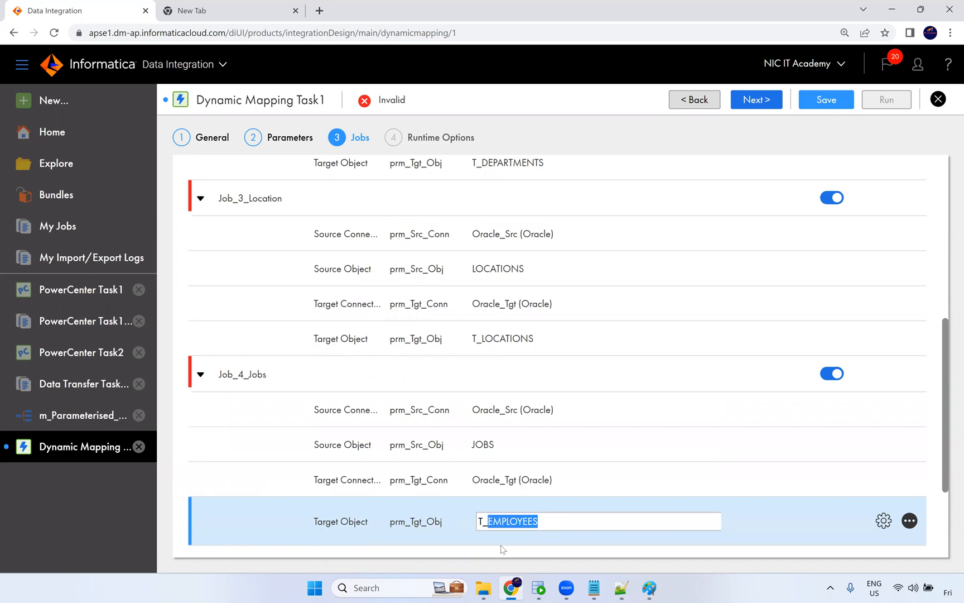
{"action": "key", "text": "ctrl+v"}
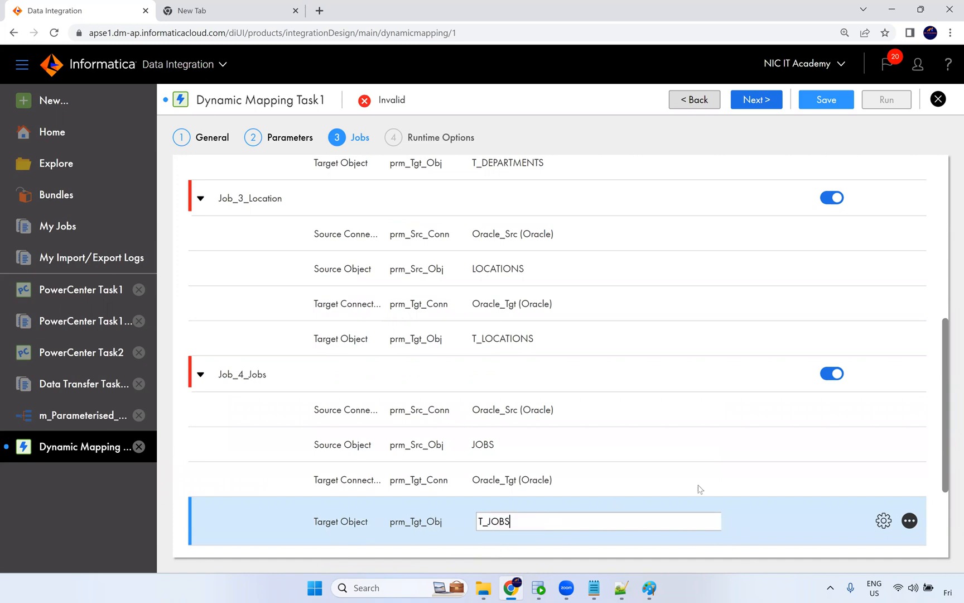
Scroll through the jobs list to review each job's parameter values.
{"action": "scroll", "coordinate": [567, 335], "scroll_direction": "up", "scroll_amount": 4}
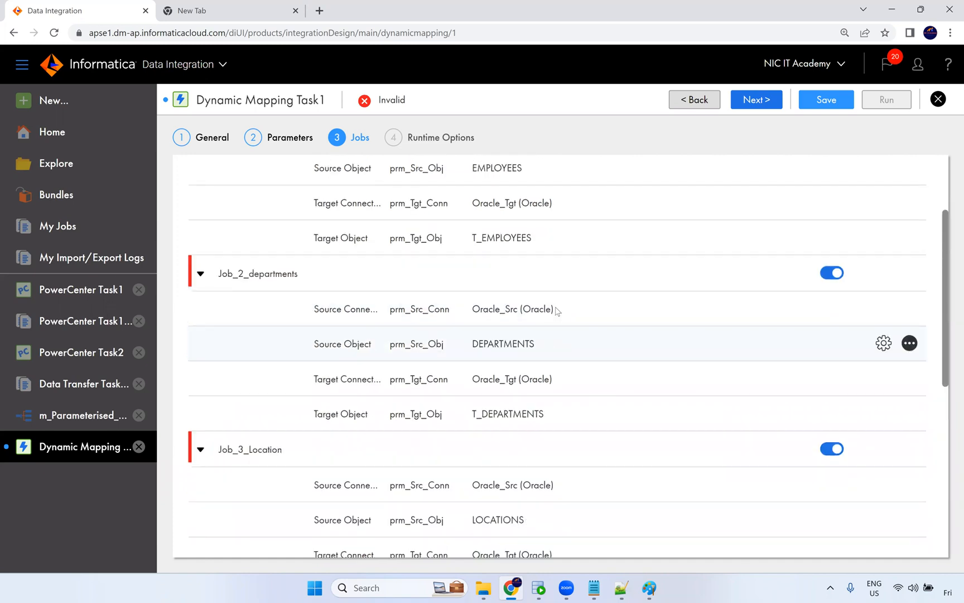
{"action": "scroll", "coordinate": [560, 318], "scroll_direction": "down", "scroll_amount": 6}
{"action": "scroll", "coordinate": [549, 346], "scroll_direction": "up", "scroll_amount": 6}
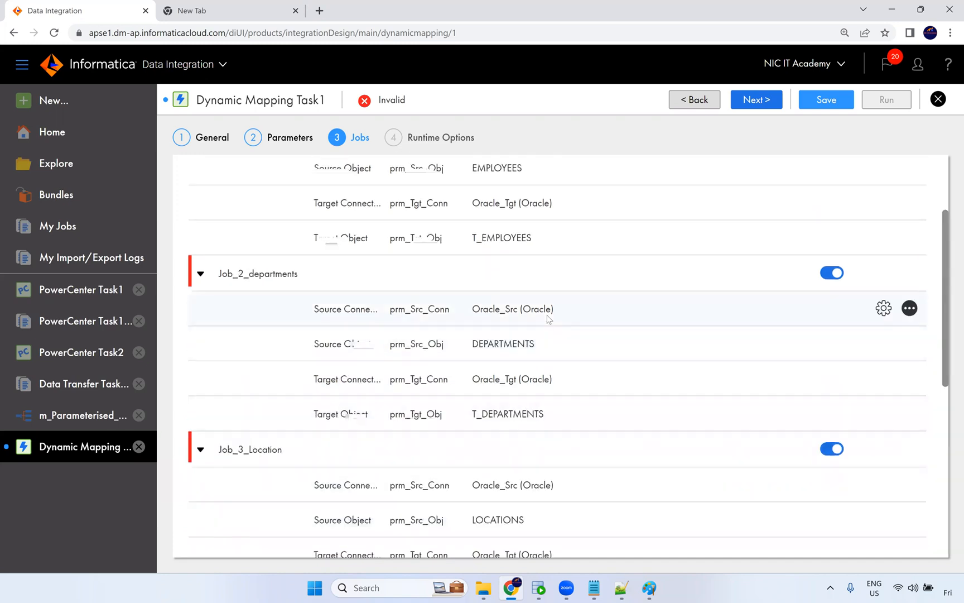
{"action": "scroll", "coordinate": [540, 377], "scroll_direction": "down", "scroll_amount": 5}
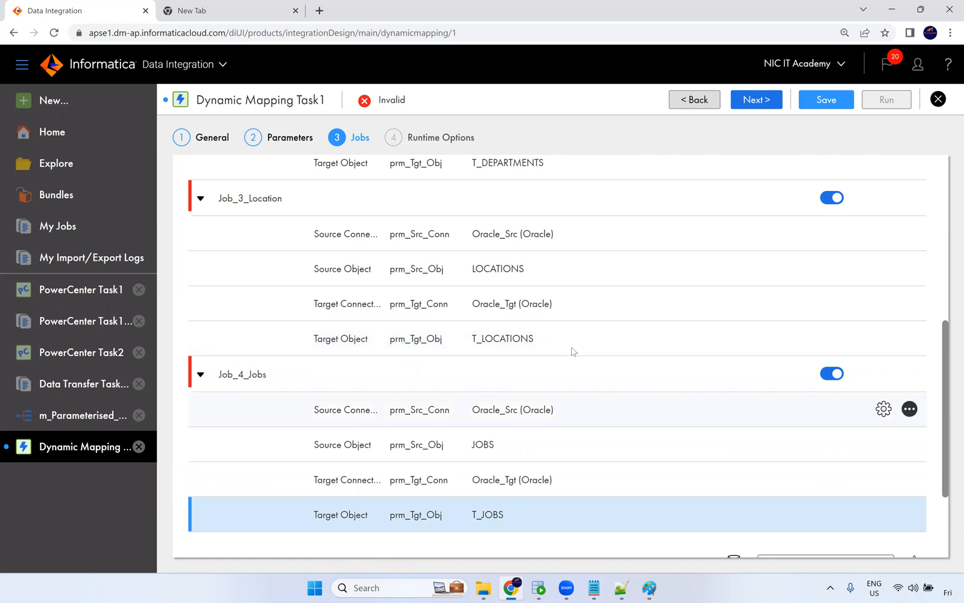
{"action": "scroll", "coordinate": [573, 350], "scroll_direction": "up", "scroll_amount": 7}
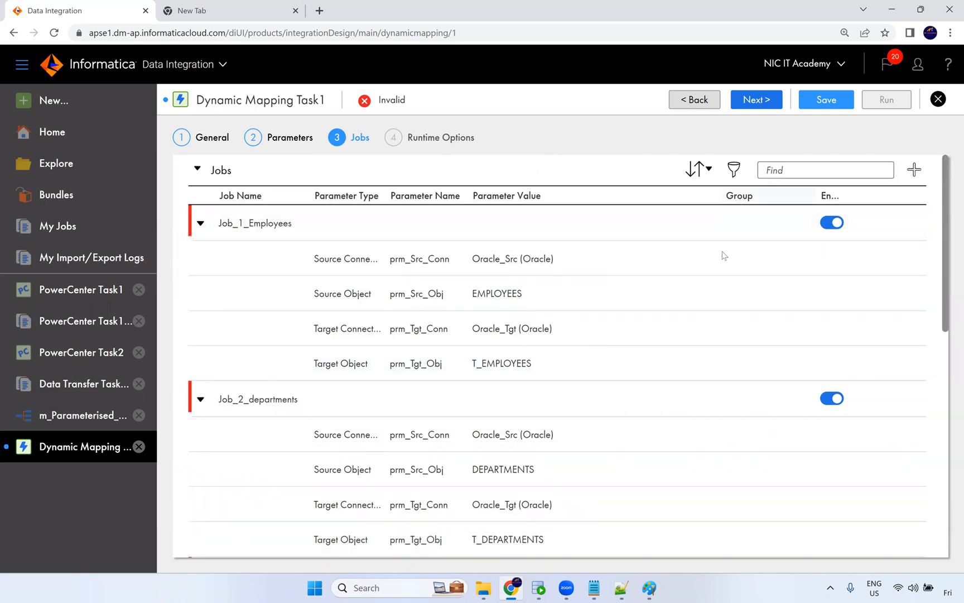
Add a new job group in the Groups section.
{"action": "scroll", "coordinate": [706, 340], "scroll_direction": "down", "scroll_amount": 10}
{"action": "scroll", "coordinate": [709, 356], "scroll_direction": "down", "scroll_amount": 1}
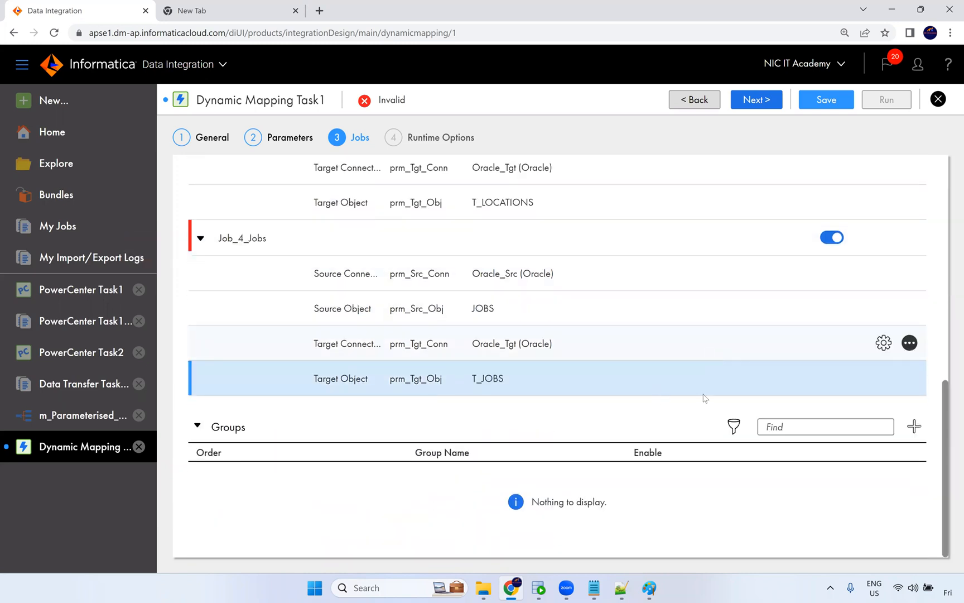
{"action": "left_click", "coordinate": [914, 426]}
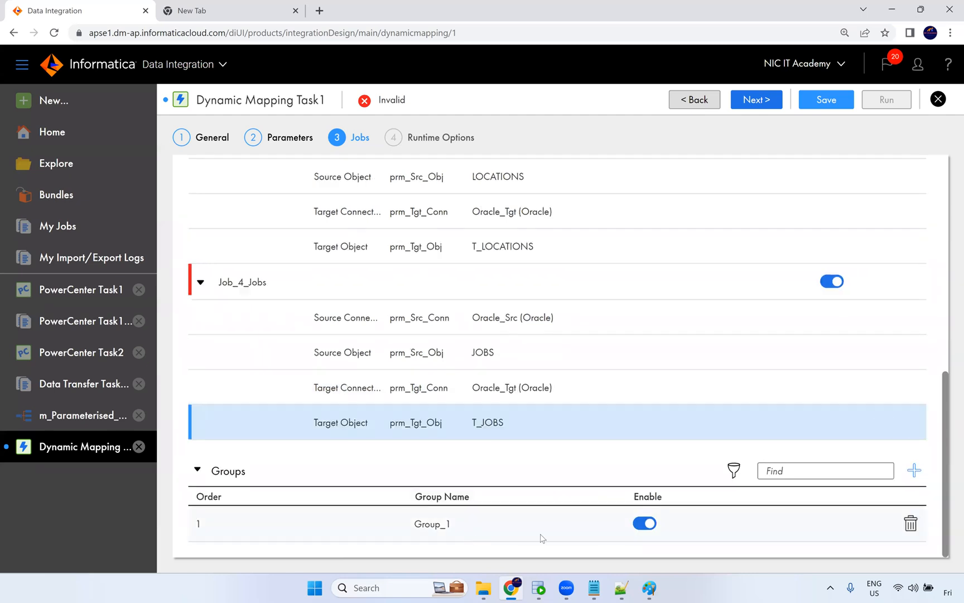
Assign Job_1_Employees and Job_2_departments to Group_1.
{"action": "scroll", "coordinate": [645, 407], "scroll_direction": "up", "scroll_amount": 12}
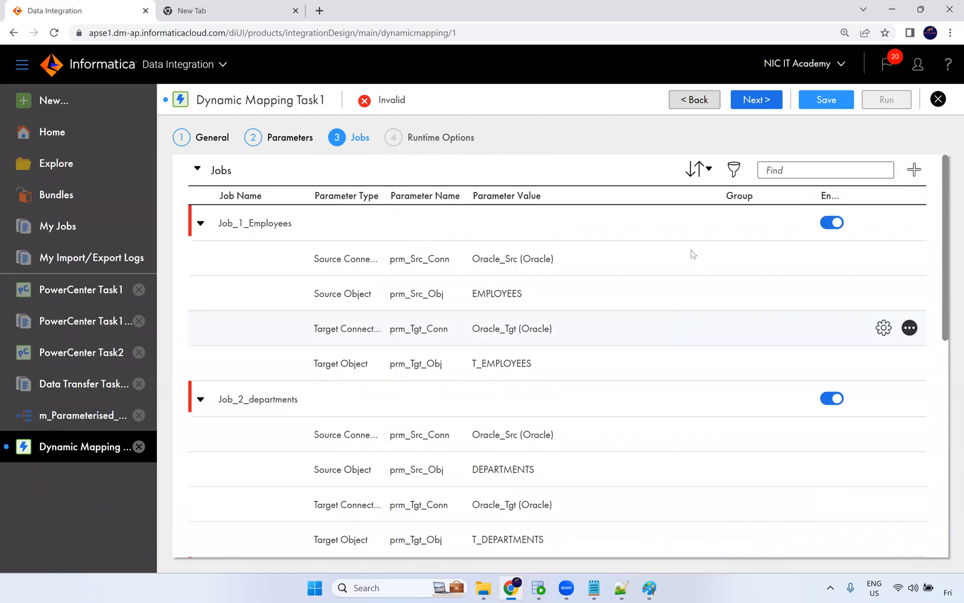
{"action": "left_click", "coordinate": [698, 224]}
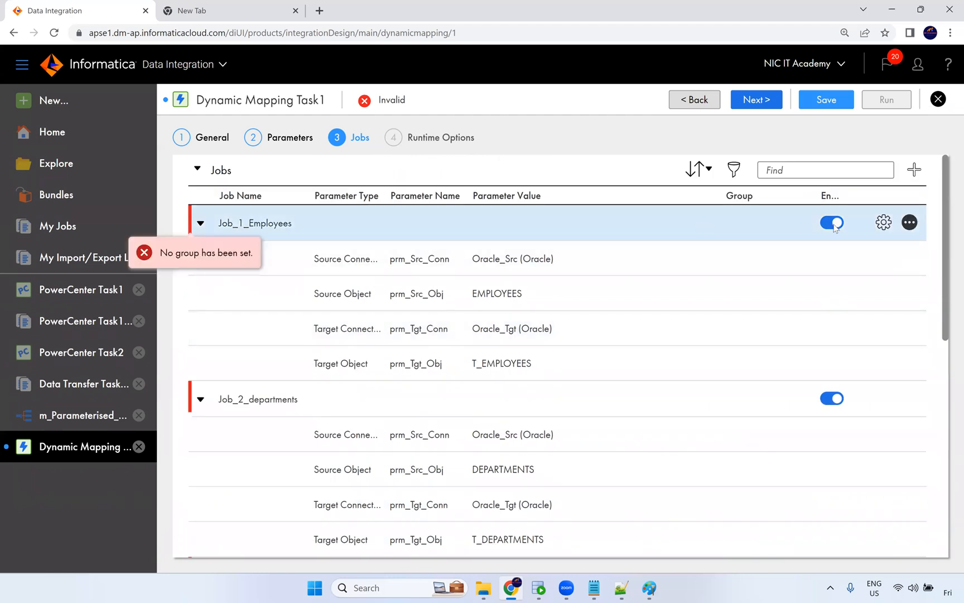
{"action": "left_click", "coordinate": [746, 220]}
{"action": "left_click", "coordinate": [803, 226]}
{"action": "left_click", "coordinate": [770, 255]}
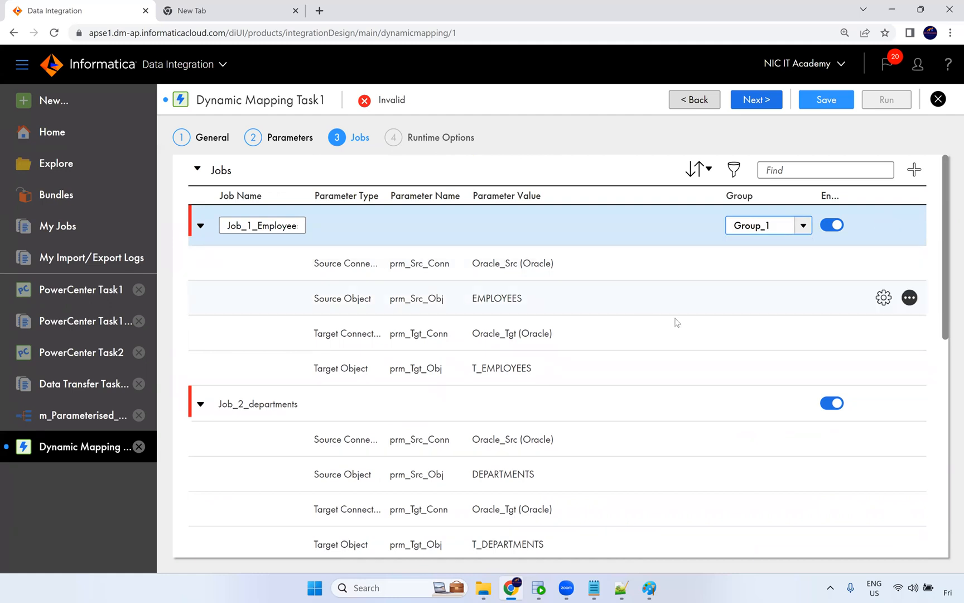
{"action": "left_click", "coordinate": [717, 372]}
{"action": "left_click", "coordinate": [735, 427]}
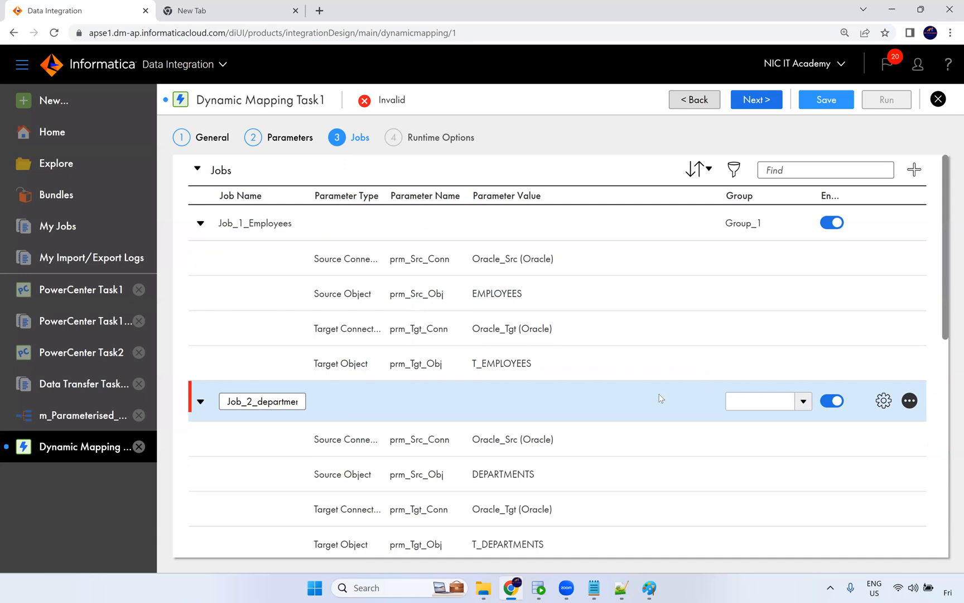
{"action": "left_click", "coordinate": [788, 403]}
{"action": "left_click", "coordinate": [768, 427]}
{"action": "scroll", "coordinate": [775, 418], "scroll_direction": "down", "scroll_amount": 3}
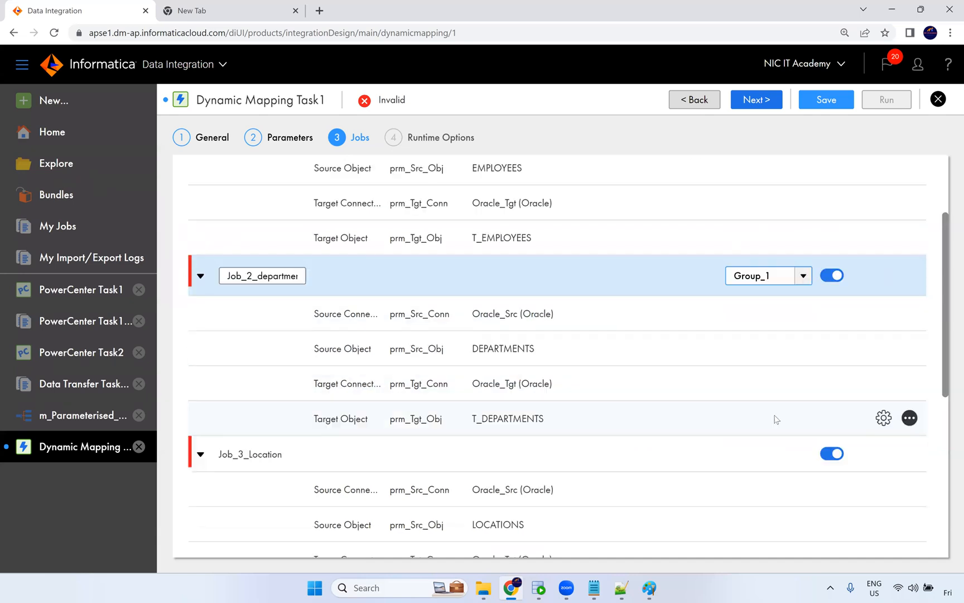
{"action": "left_click", "coordinate": [761, 393]}
{"action": "left_click", "coordinate": [803, 390]}
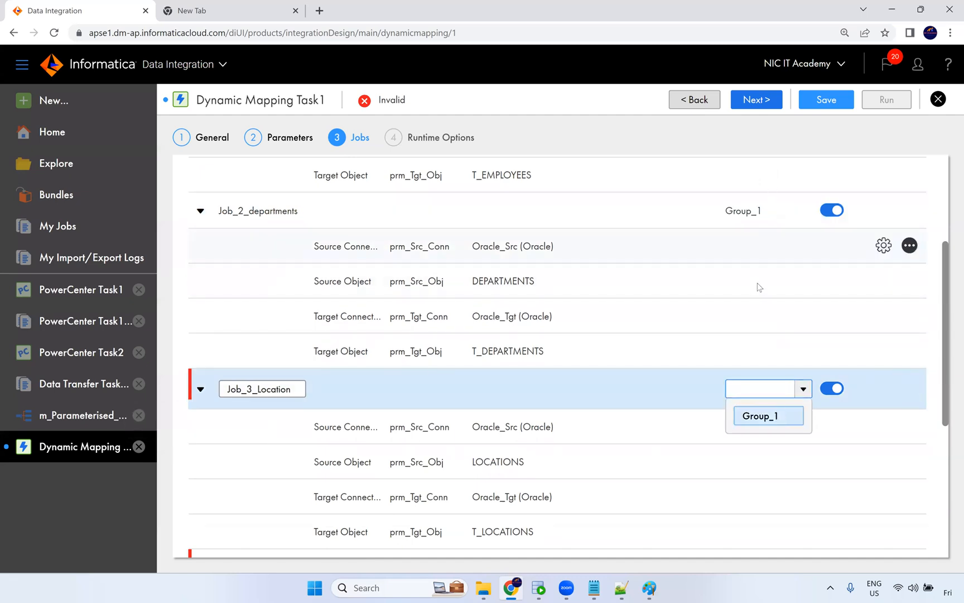
{"action": "scroll", "coordinate": [758, 287], "scroll_direction": "up", "scroll_amount": 3}
{"action": "scroll", "coordinate": [767, 423], "scroll_direction": "down", "scroll_amount": 3}
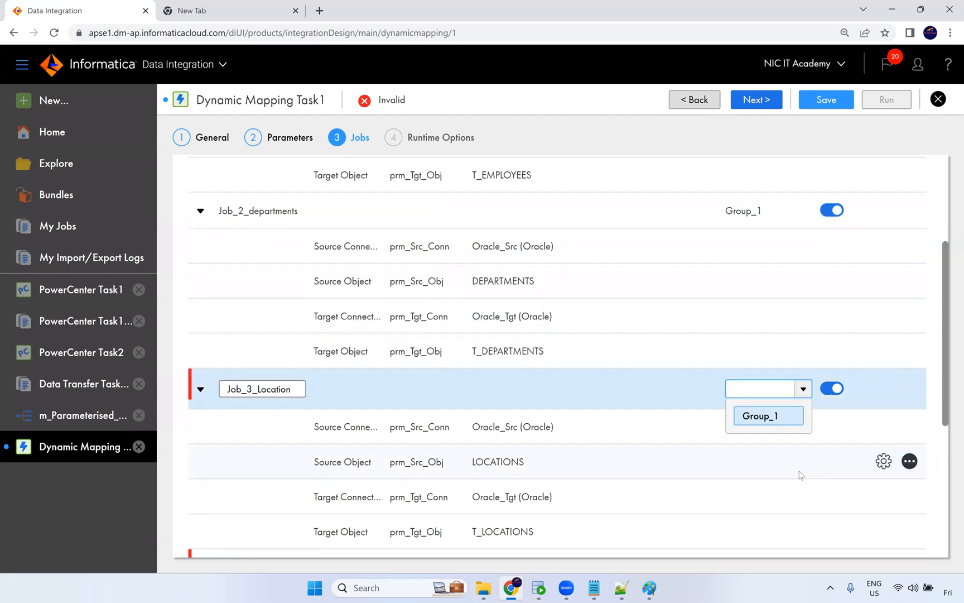
{"action": "left_click", "coordinate": [802, 474]}
Add a second job group in the Groups section.
{"action": "scroll", "coordinate": [745, 397], "scroll_direction": "down", "scroll_amount": 5}
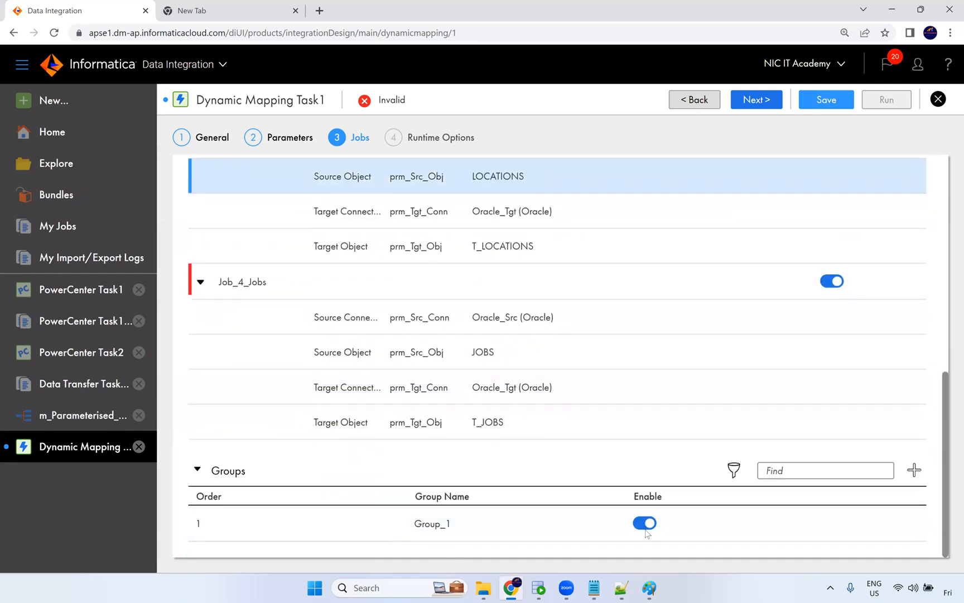
{"action": "left_click", "coordinate": [913, 471]}
Assign Job_3_Location and Job_4_Jobs to Group_2.
{"action": "scroll", "coordinate": [593, 434], "scroll_direction": "up", "scroll_amount": 3}
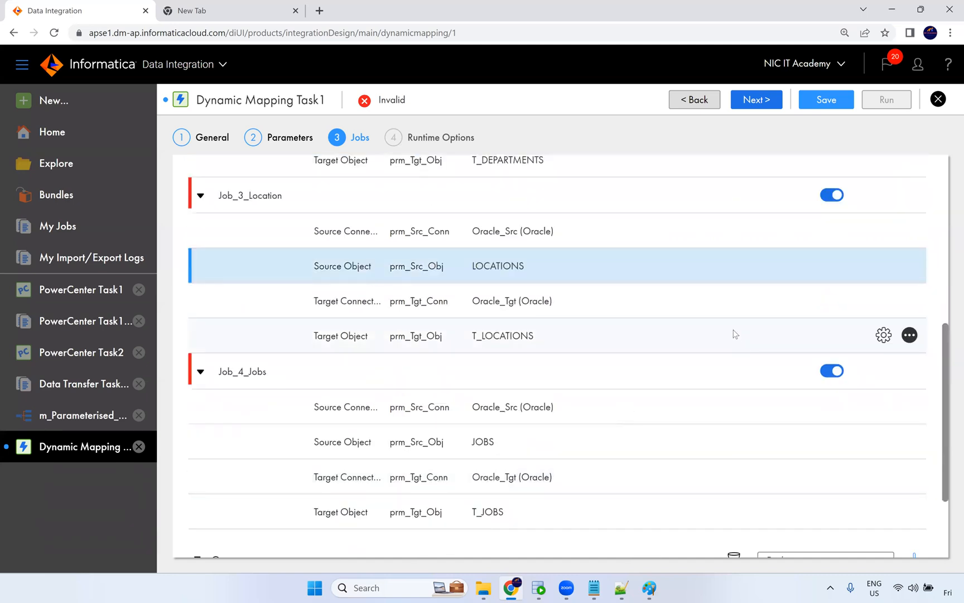
{"action": "left_click", "coordinate": [752, 197]}
{"action": "left_click", "coordinate": [799, 202]}
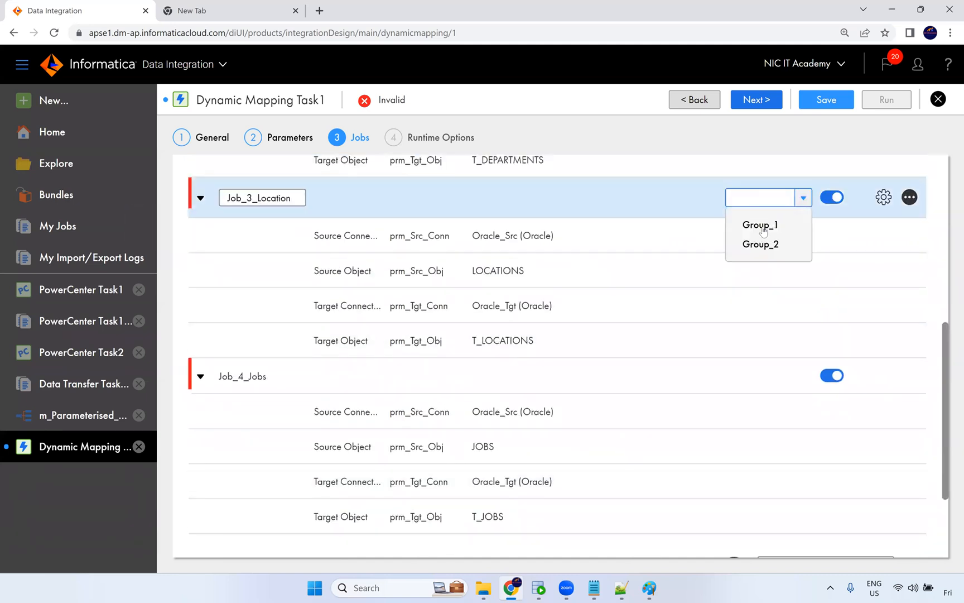
{"action": "left_click", "coordinate": [763, 246]}
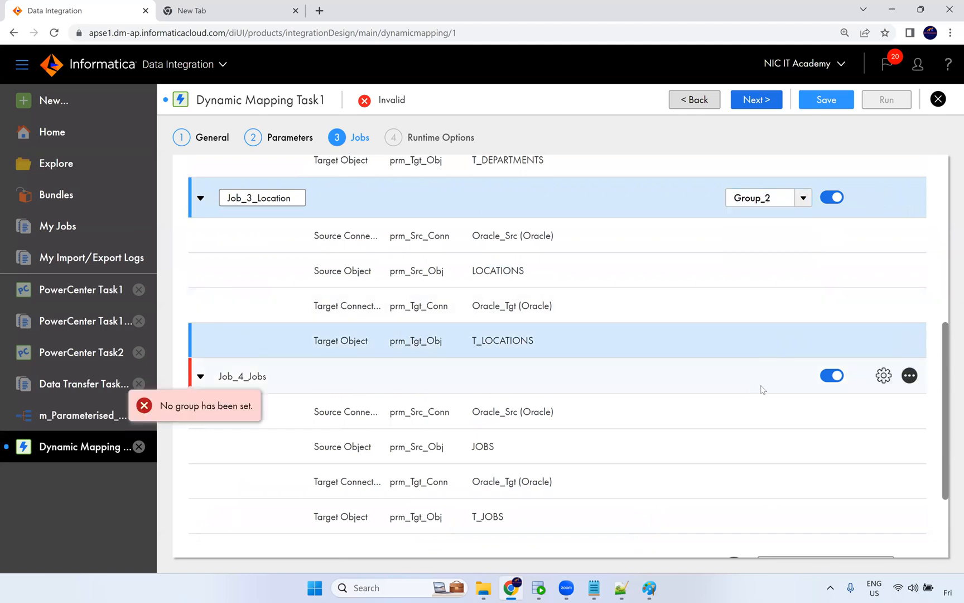
{"action": "left_click", "coordinate": [760, 386]}
{"action": "left_click", "coordinate": [800, 374]}
{"action": "left_click", "coordinate": [760, 420]}
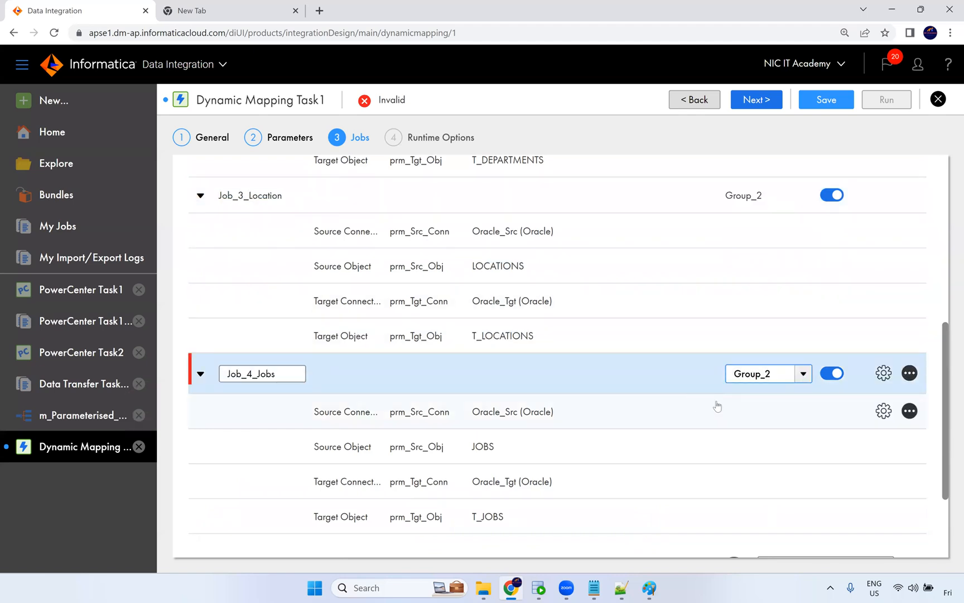
{"action": "left_click", "coordinate": [714, 406]}
{"action": "scroll", "coordinate": [711, 404], "scroll_direction": "down", "scroll_amount": 3}
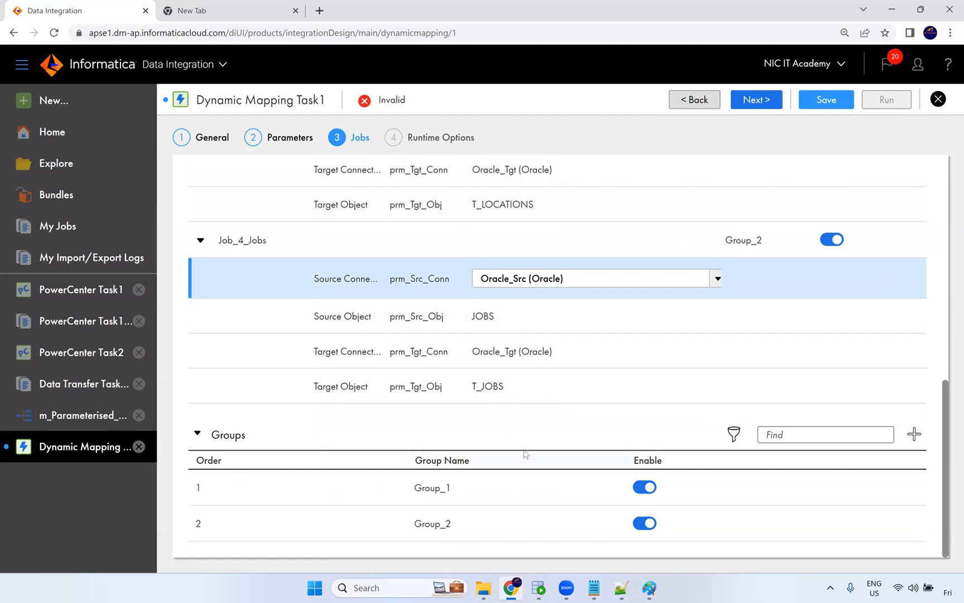
{"action": "left_click_drag", "start_coordinate": [208, 491], "coordinate": [190, 528]}
{"action": "left_click_drag", "start_coordinate": [259, 530], "coordinate": [634, 461]}
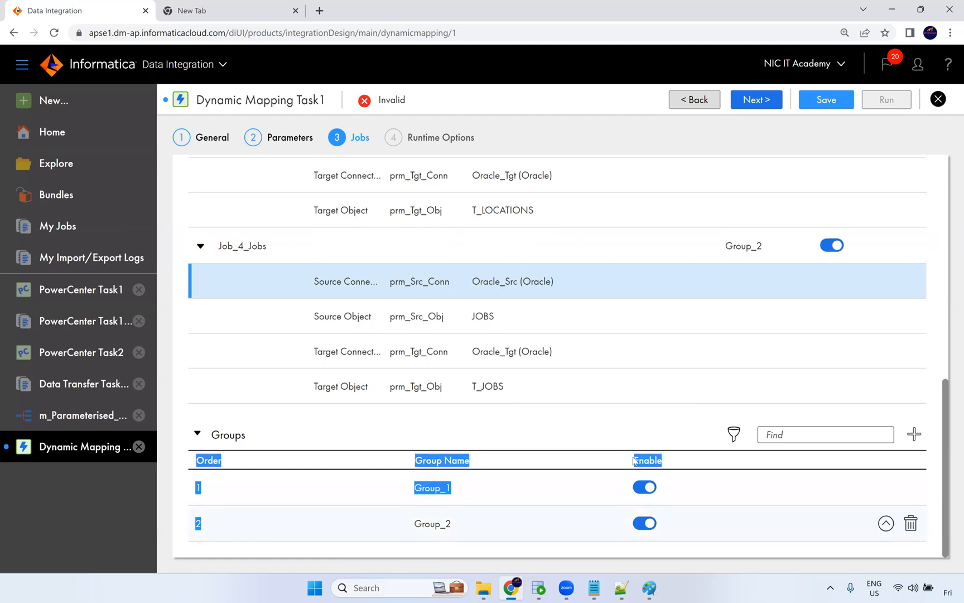
{"action": "left_click", "coordinate": [648, 421]}
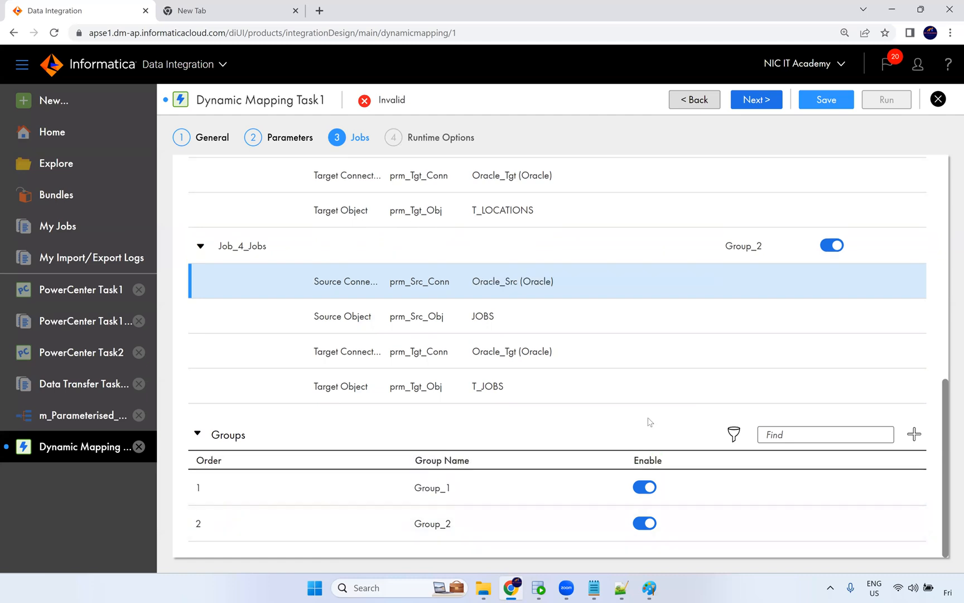
{"action": "scroll", "coordinate": [619, 310], "scroll_direction": "up", "scroll_amount": 2}
{"action": "scroll", "coordinate": [619, 310], "scroll_direction": "up", "scroll_amount": 5}
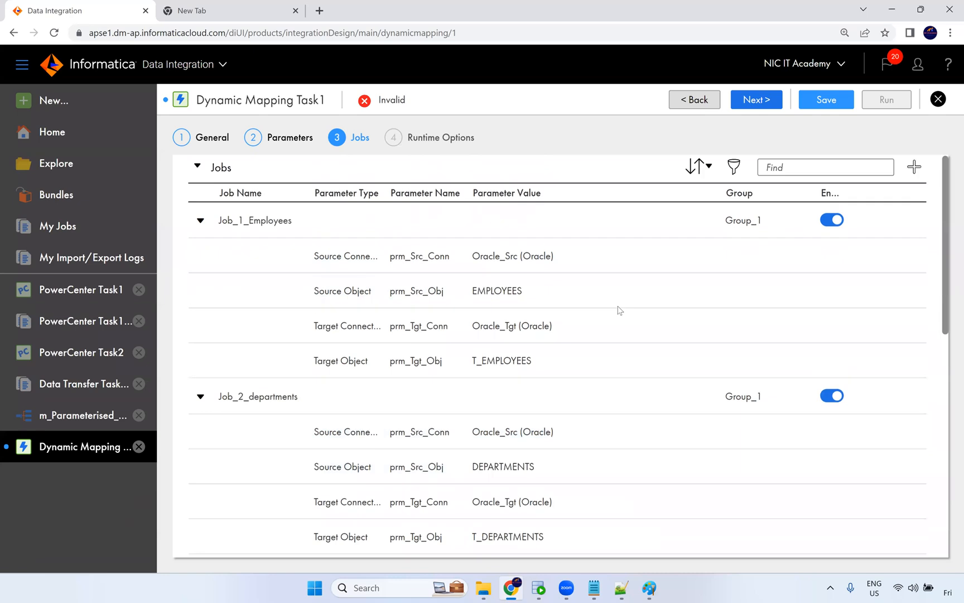
Advance to Runtime Options and save the Dynamic Mapping Task.
{"action": "left_click", "coordinate": [758, 100]}
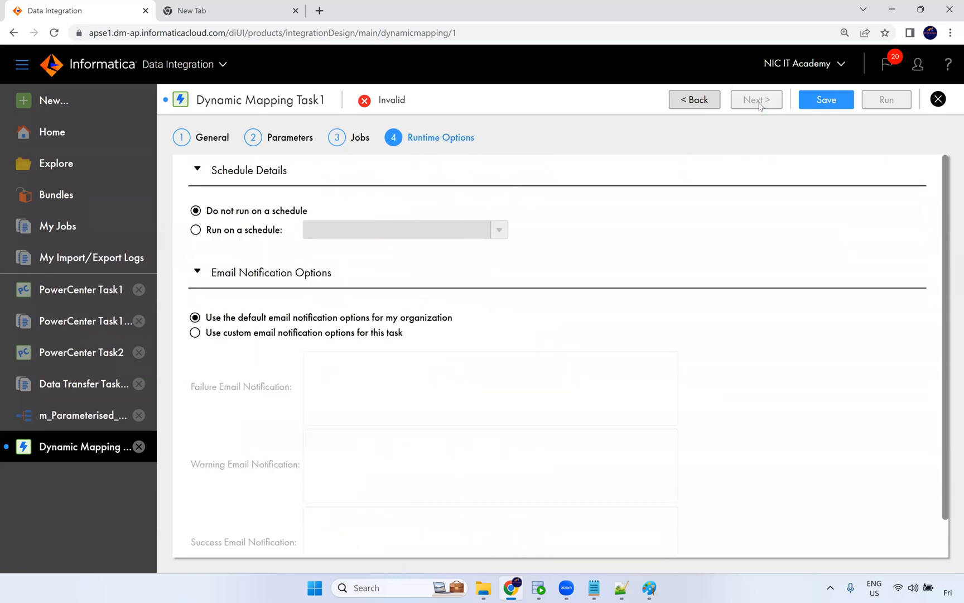
{"action": "left_click", "coordinate": [823, 99]}
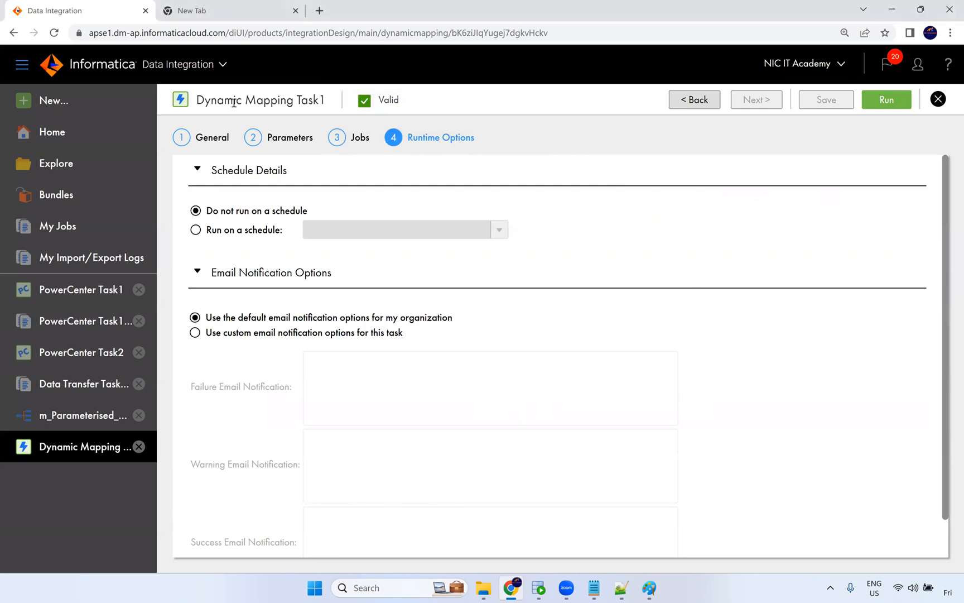
Run the Dynamic Mapping Task and refresh the job monitor.
{"action": "left_click", "coordinate": [876, 98]}
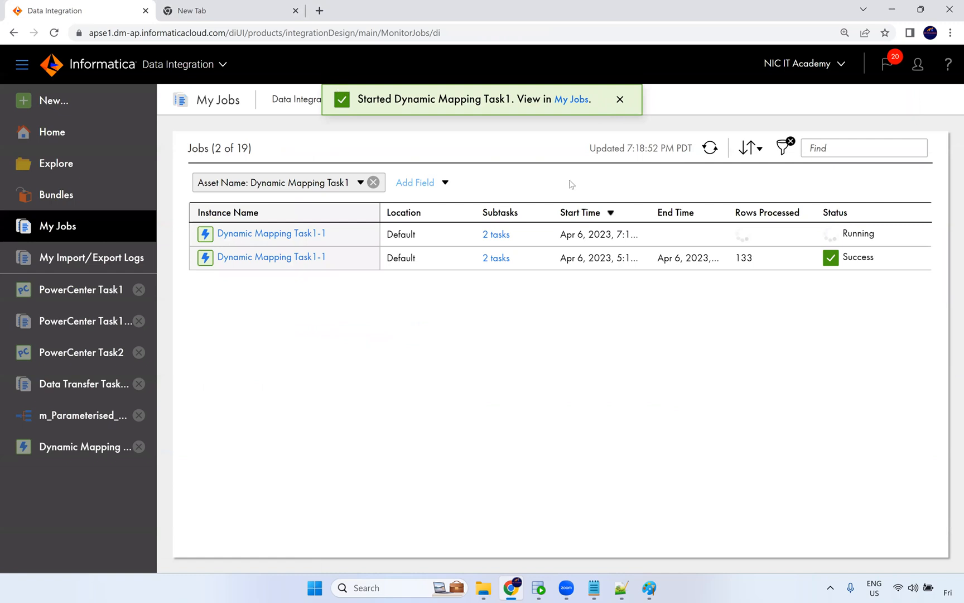
{"action": "left_click", "coordinate": [709, 149]}
{"action": "left_click", "coordinate": [708, 150]}
{"action": "left_click", "coordinate": [709, 150]}
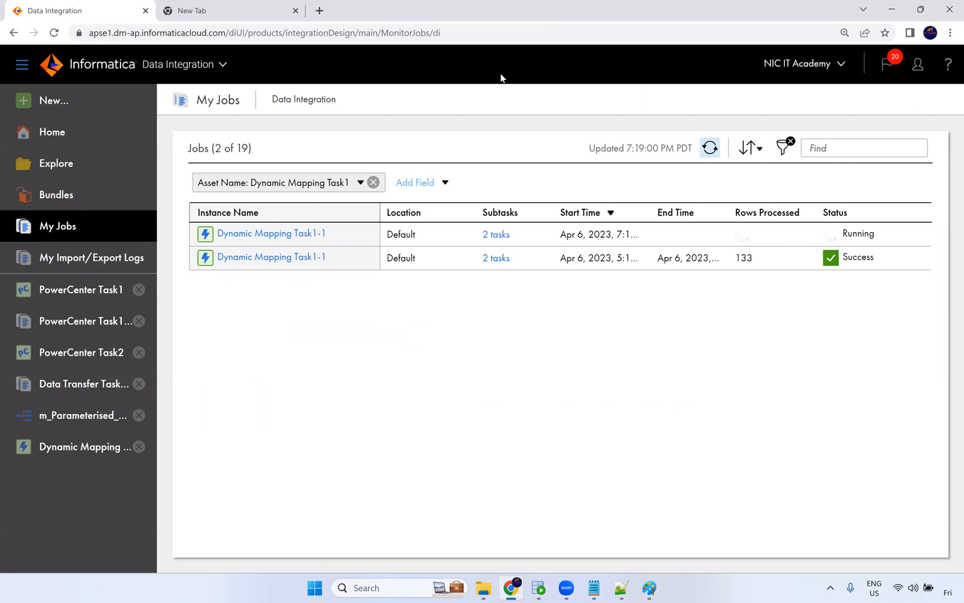
Monitor the new run's mapping subtasks, refreshing their status repeatedly.
{"action": "left_click", "coordinate": [496, 234]}
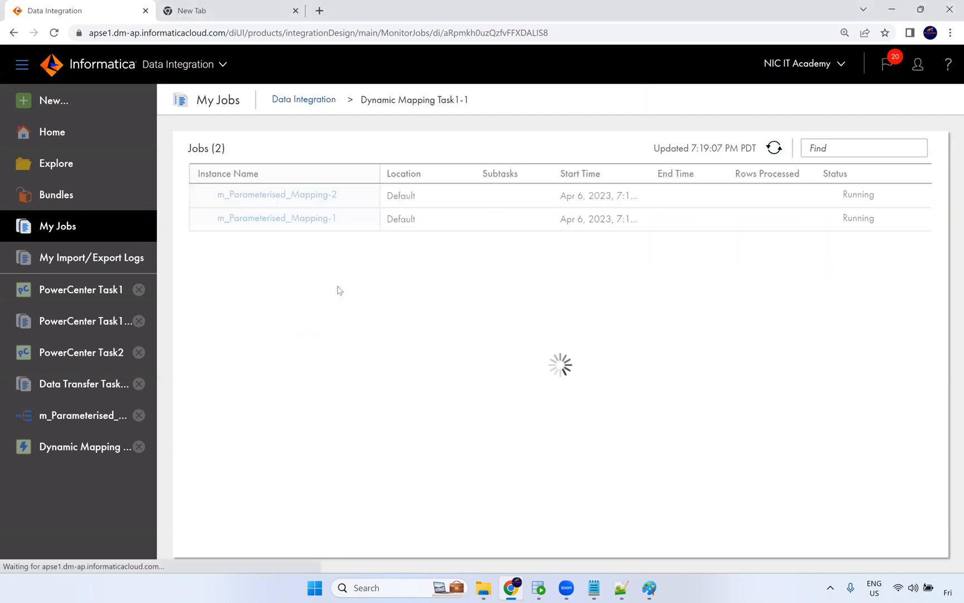
{"action": "left_click", "coordinate": [304, 222]}
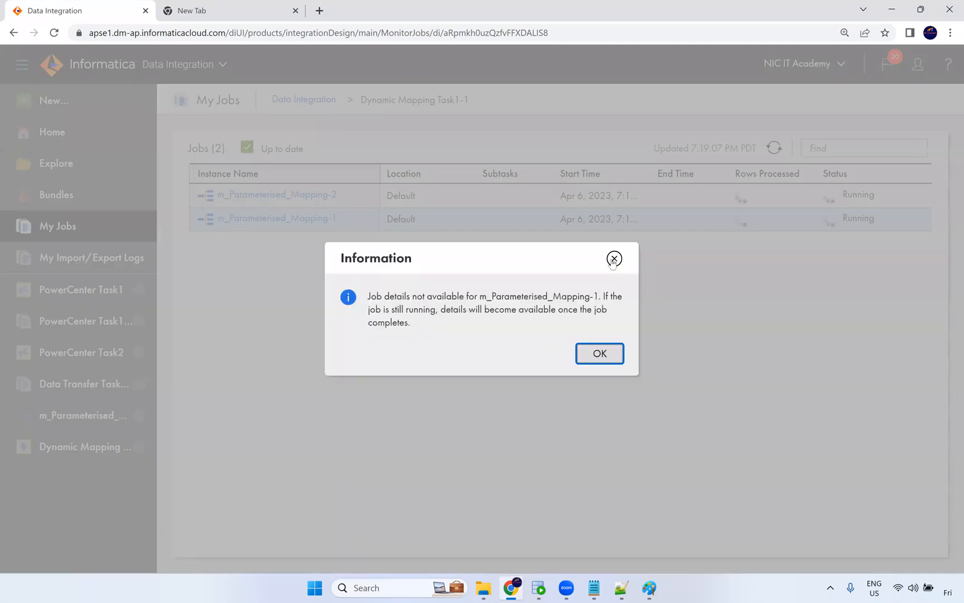
{"action": "left_click", "coordinate": [614, 258]}
{"action": "left_click", "coordinate": [774, 149]}
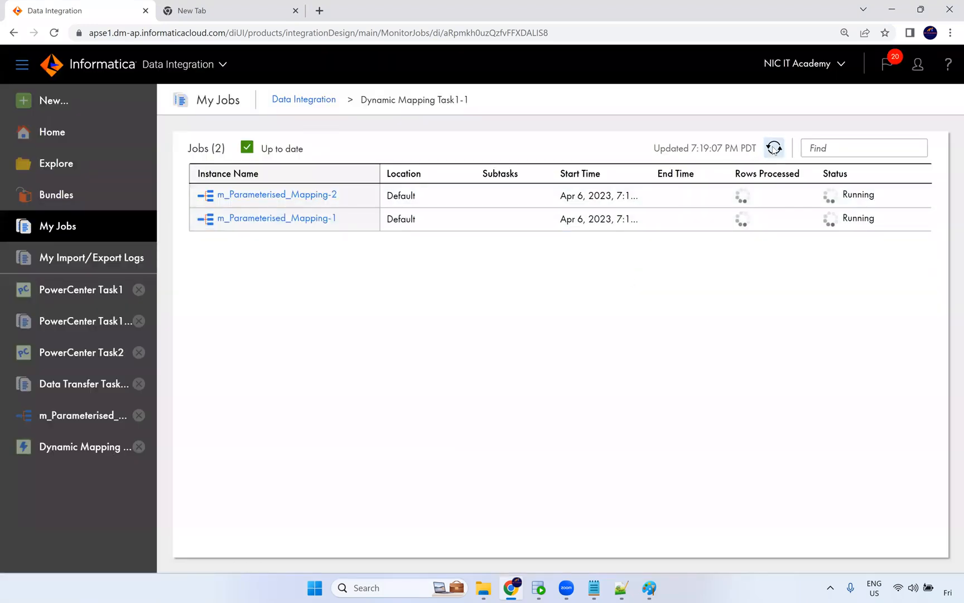
{"action": "left_click", "coordinate": [774, 147]}
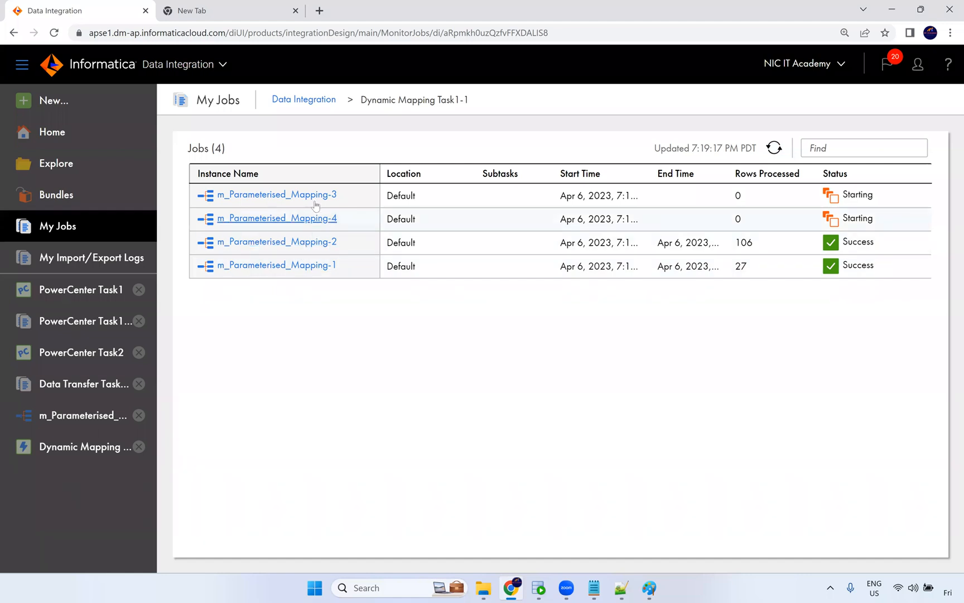
{"action": "left_click", "coordinate": [775, 148]}
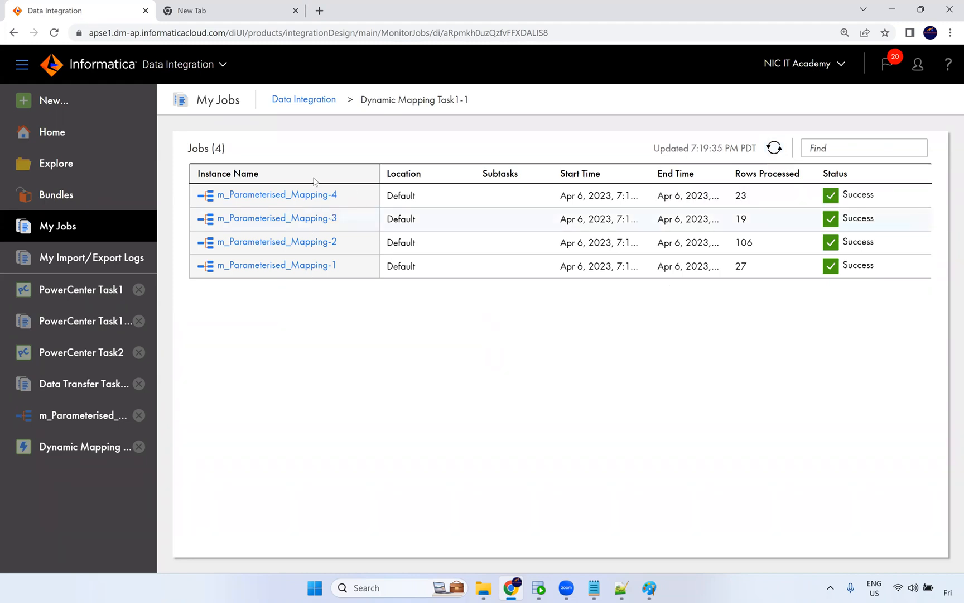
{"action": "left_click", "coordinate": [311, 106]}
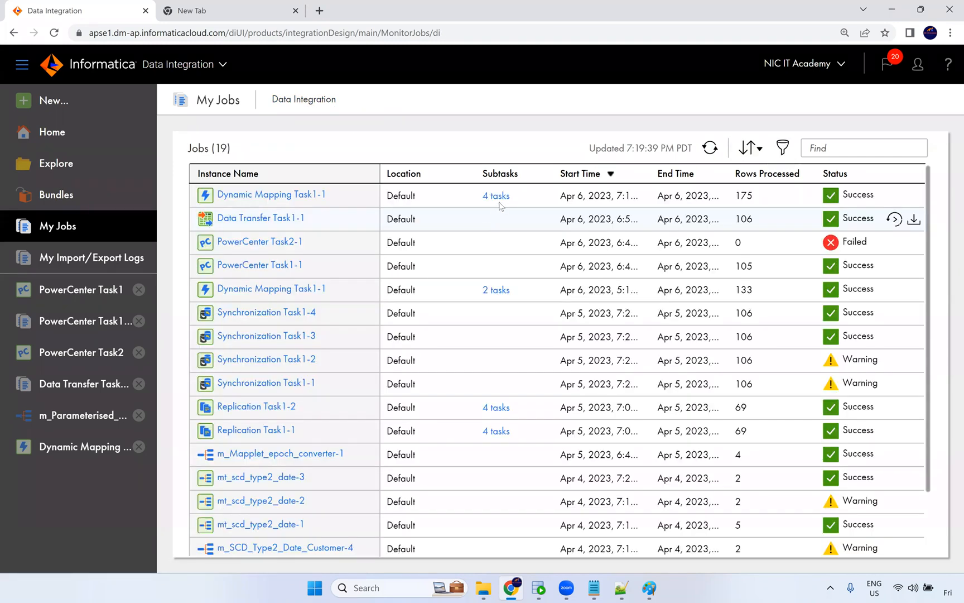
{"action": "left_click", "coordinate": [498, 196]}
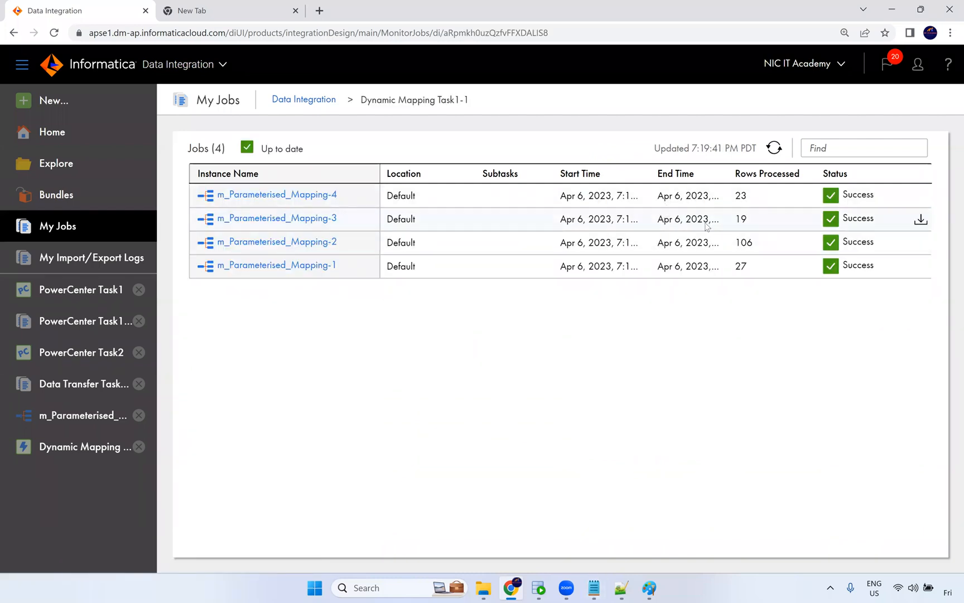
Switch to SQL Developer and query the T_JOBS target table.
{"action": "left_click", "coordinate": [539, 589]}
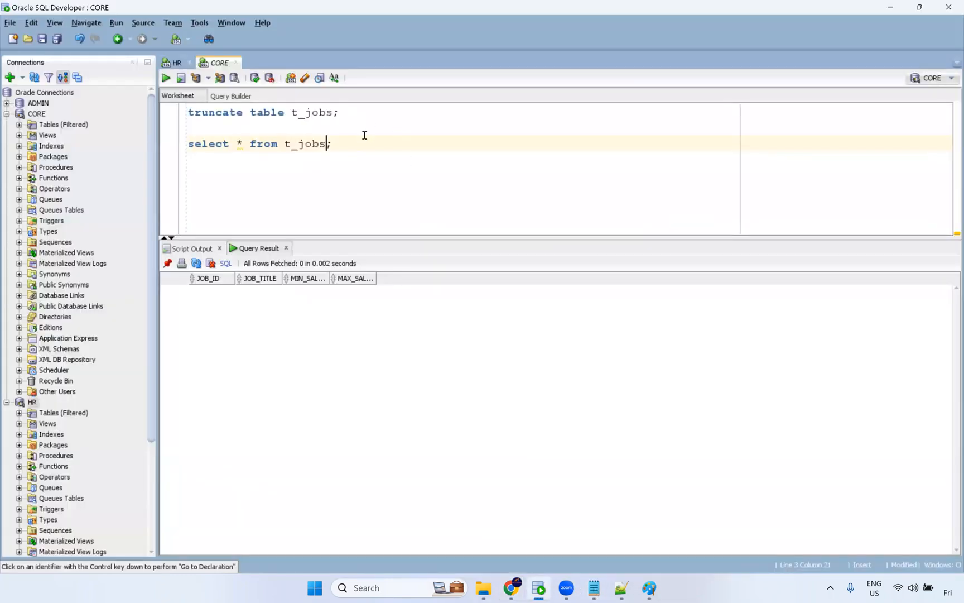
{"action": "key", "text": "ctrl+Return"}
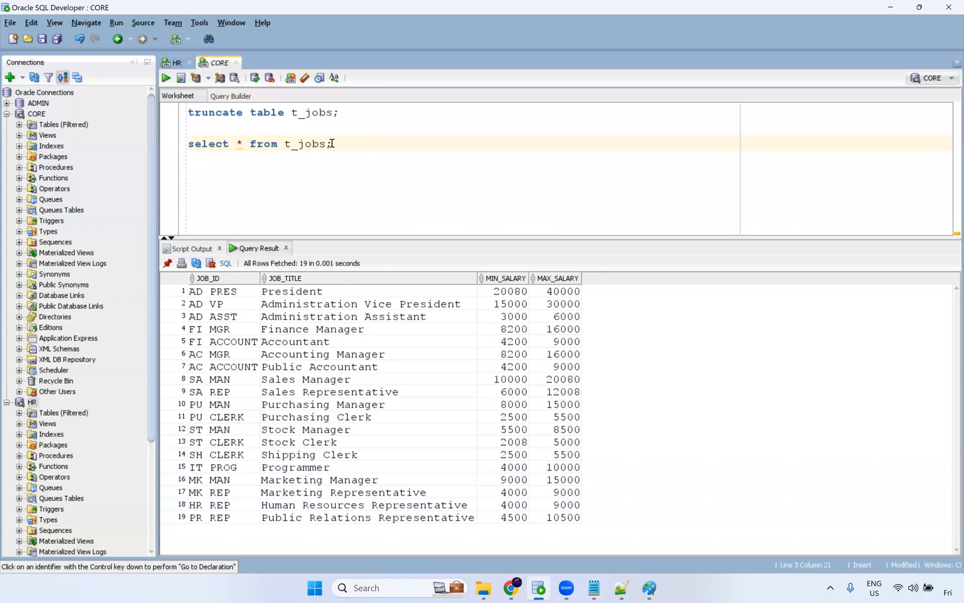
Query the T_EMPLOYEES target table.
{"action": "key", "text": "BackSpace"}
{"action": "key", "text": "BackSpace"}
{"action": "key", "text": "BackSpace"}
{"action": "key", "text": "BackSpace"}
{"action": "type", "text": "employees"}
{"action": "key", "text": "ctrl+Return"}
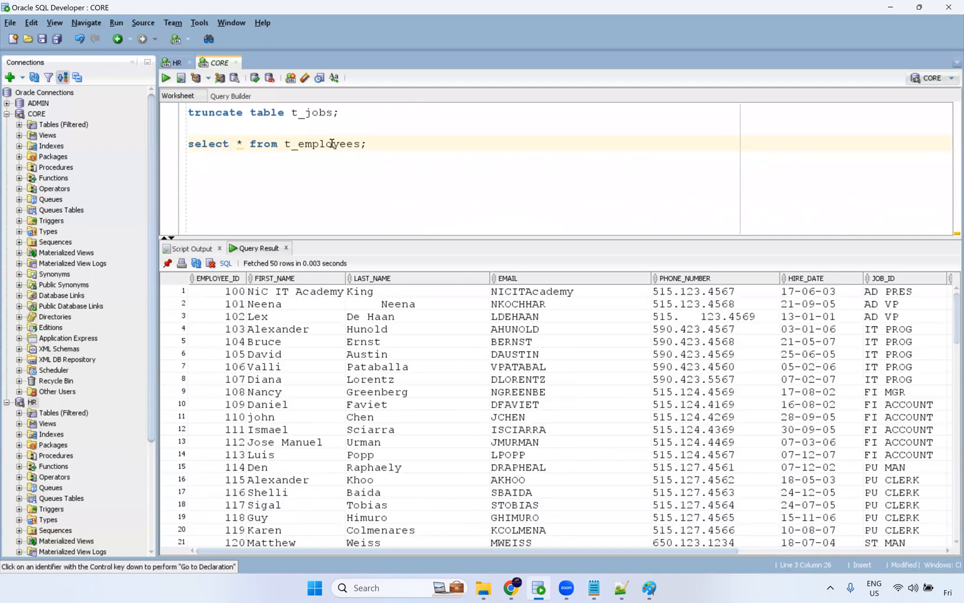
Query the T_LOCATIONS target table.
{"action": "key", "text": "BackSpace"}
{"action": "key", "text": "BackSpace"}
{"action": "key", "text": "BackSpace"}
{"action": "key", "text": "BackSpace"}
{"action": "key", "text": "BackSpace"}
{"action": "key", "text": "BackSpace"}
{"action": "key", "text": "BackSpace"}
{"action": "key", "text": "BackSpace"}
{"action": "key", "text": "BackSpace"}
{"action": "type", "text": "l"}
{"action": "type", "text": "ocation"}
{"action": "key", "text": "ctrl+Return"}
Query the T_DEPARTMENTS target table.
{"action": "key", "text": "BackSpace"}
{"action": "key", "text": "BackSpace"}
{"action": "key", "text": "BackSpace"}
{"action": "key", "text": "BackSpace"}
{"action": "key", "text": "BackSpace"}
{"action": "key", "text": "BackSpace"}
{"action": "key", "text": "BackSpace"}
{"action": "key", "text": "BackSpace"}
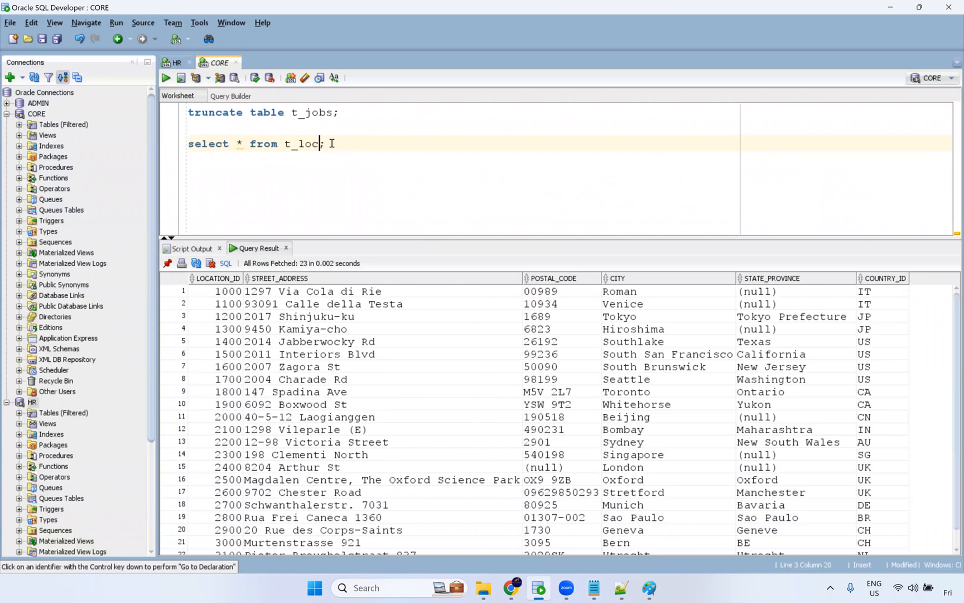
{"action": "type", "text": "departments"}
{"action": "key", "text": "ctrl+Return"}
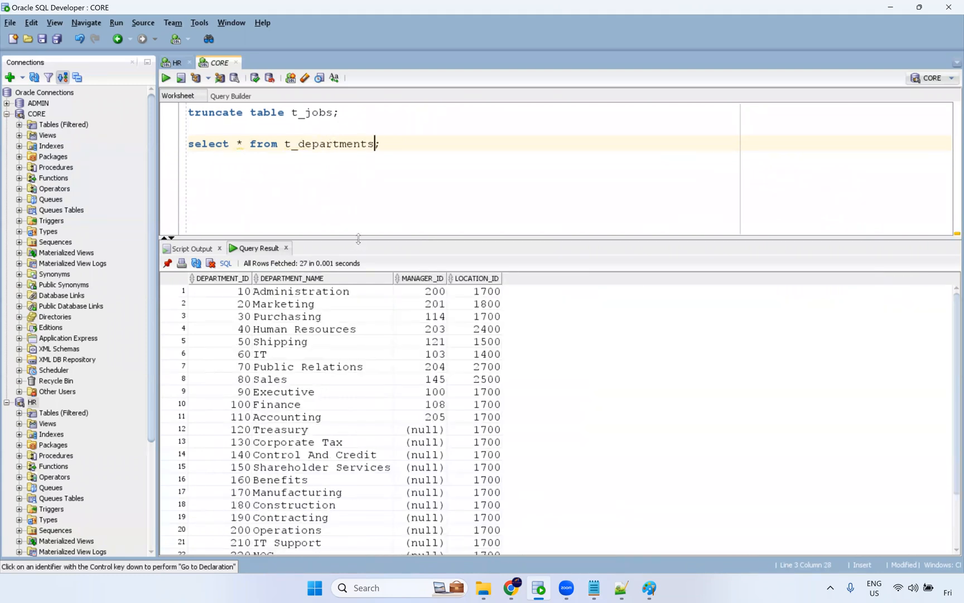
{"action": "left_click_drag", "start_coordinate": [358, 235], "coordinate": [368, 170]}
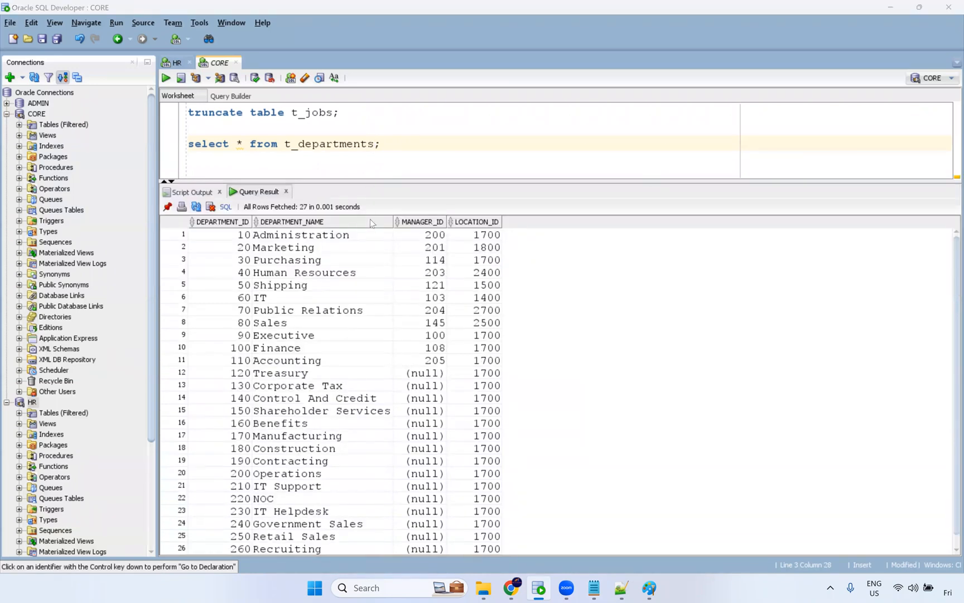
{"action": "left_click_drag", "start_coordinate": [370, 181], "coordinate": [370, 219]}
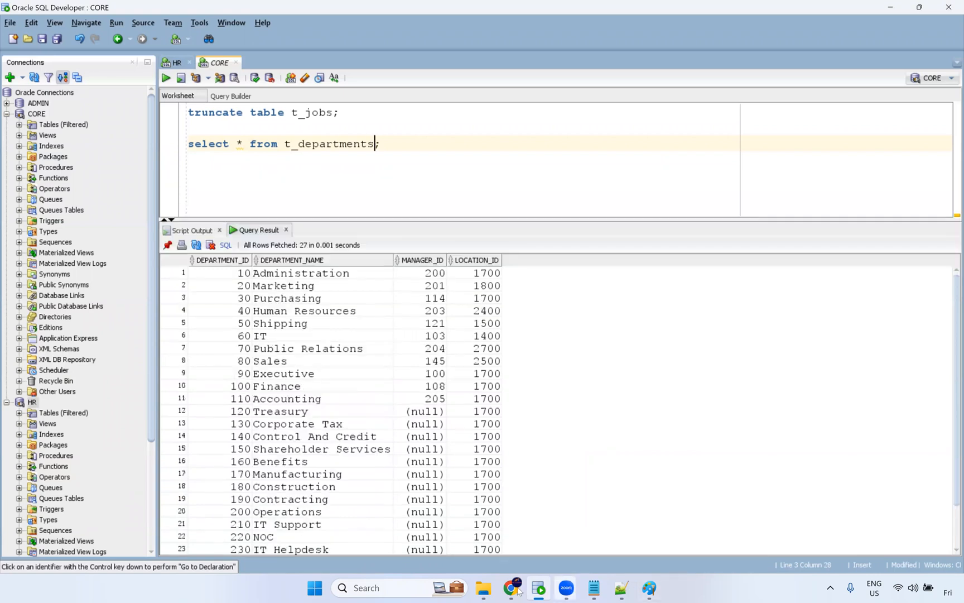
Return to the browser and open Dynamic Mapping Task1 from the full jobs list.
{"action": "left_click", "coordinate": [513, 588]}
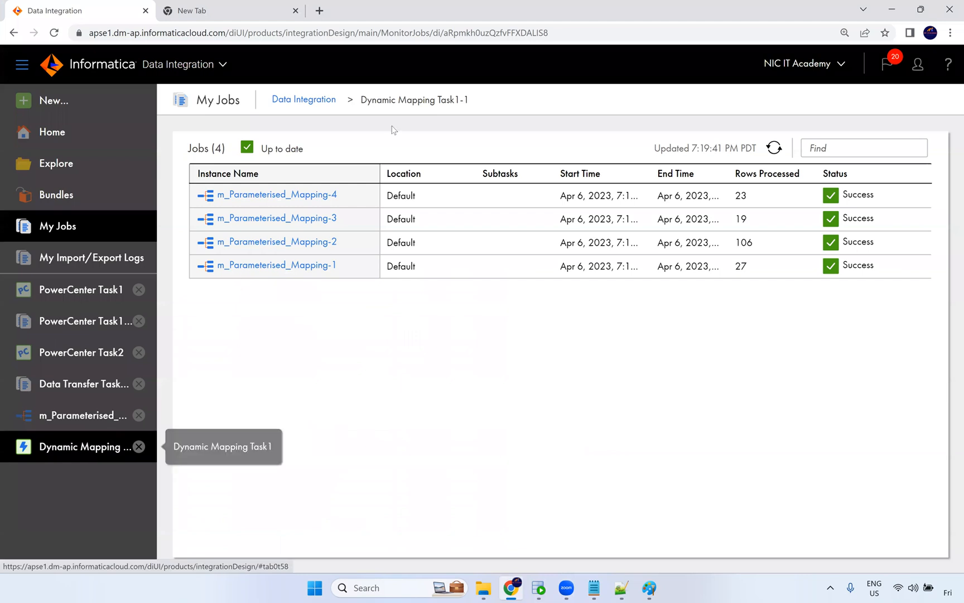
{"action": "left_click", "coordinate": [322, 100]}
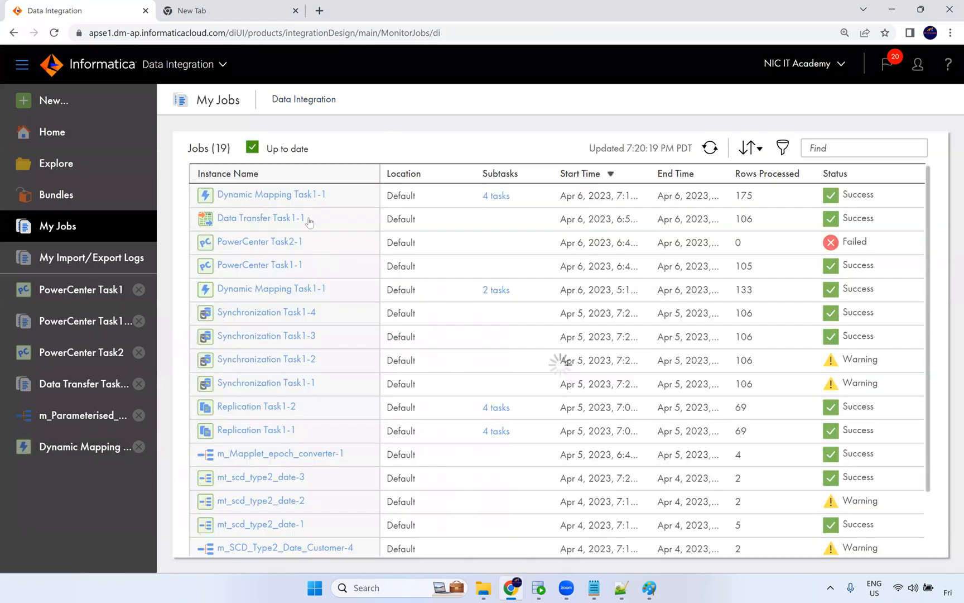
{"action": "left_click", "coordinate": [296, 199]}
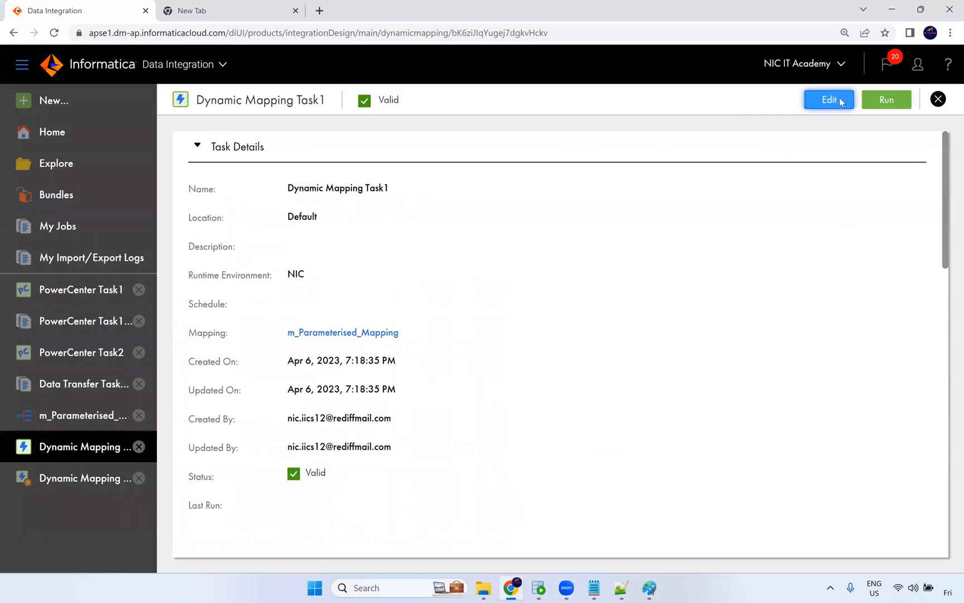
Edit Dynamic Mapping Task1's runtime options to use custom email notifications, inspect the notification fields, and close without saving.
{"action": "left_click", "coordinate": [829, 100]}
{"action": "left_click", "coordinate": [441, 138]}
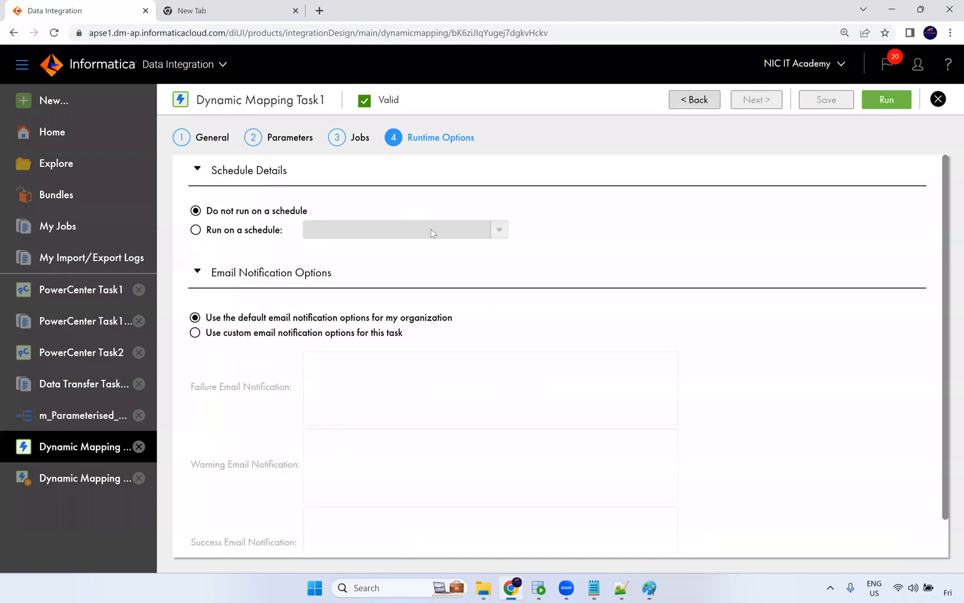
{"action": "left_click", "coordinate": [195, 334]}
{"action": "left_click", "coordinate": [333, 394]}
{"action": "scroll", "coordinate": [407, 396], "scroll_direction": "down", "scroll_amount": 1}
{"action": "left_click", "coordinate": [341, 416]}
{"action": "left_click", "coordinate": [334, 520]}
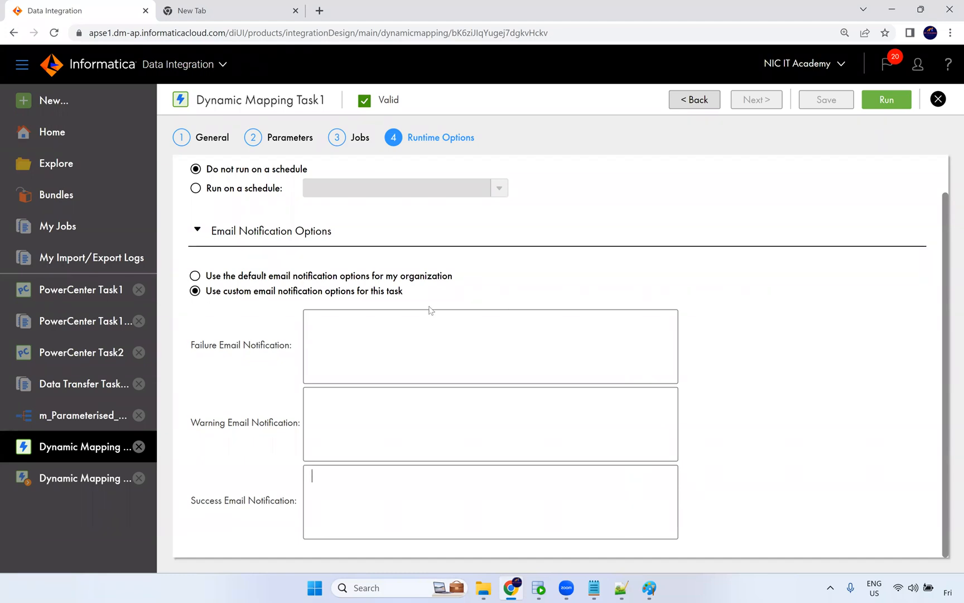
{"action": "left_click", "coordinate": [937, 100]}
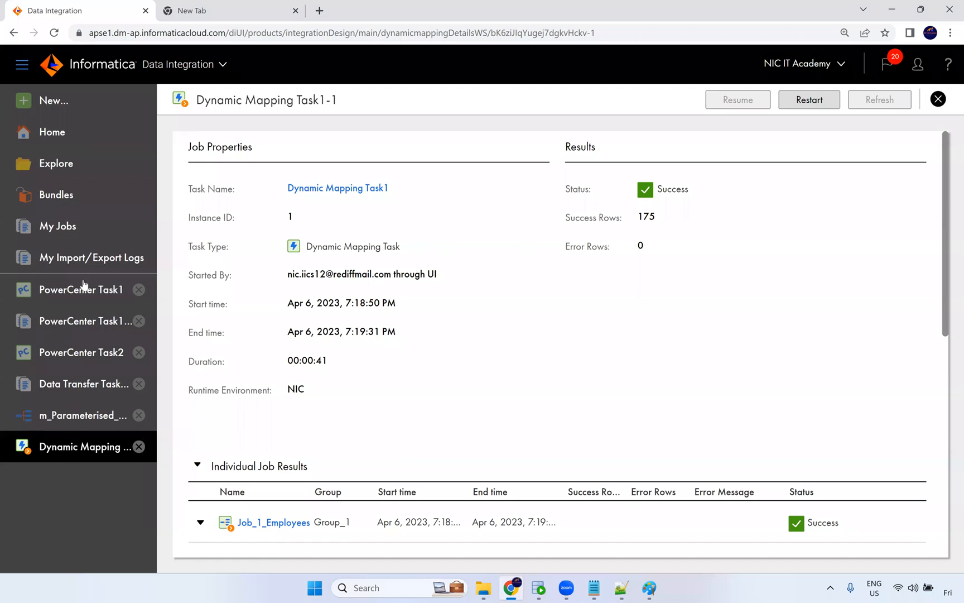
Create a new blank Taskflow from the taskflow asset types.
{"action": "left_click", "coordinate": [54, 103]}
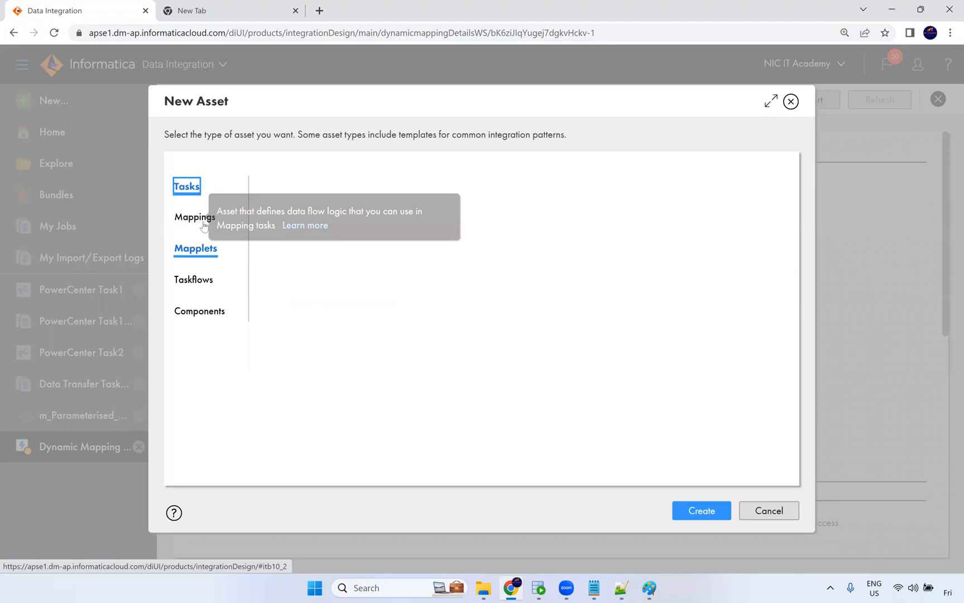
{"action": "left_click", "coordinate": [198, 281]}
{"action": "scroll", "coordinate": [385, 262], "scroll_direction": "down", "scroll_amount": 1}
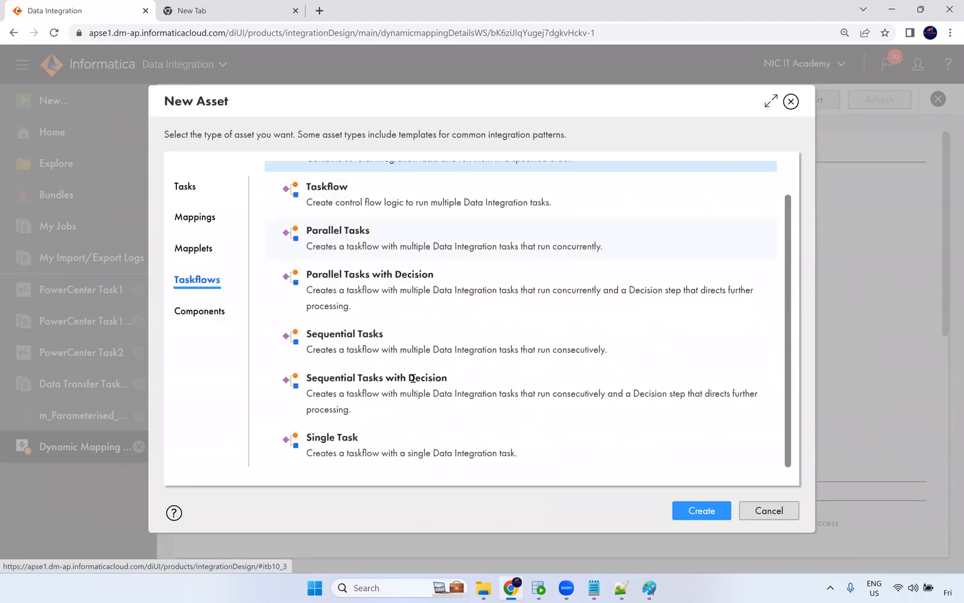
{"action": "scroll", "coordinate": [359, 252], "scroll_direction": "up", "scroll_amount": 1}
{"action": "left_click", "coordinate": [366, 241]}
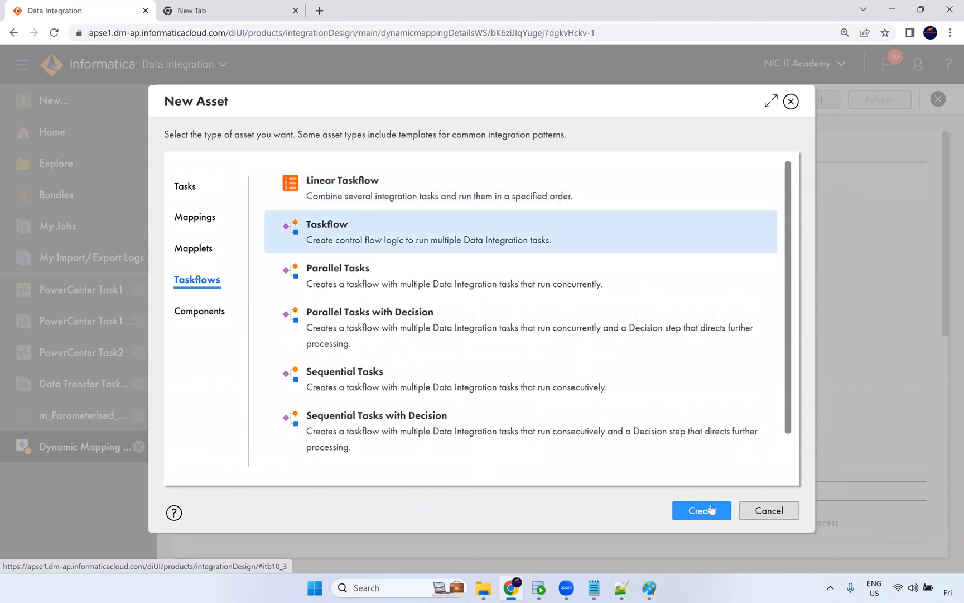
{"action": "left_click", "coordinate": [701, 510]}
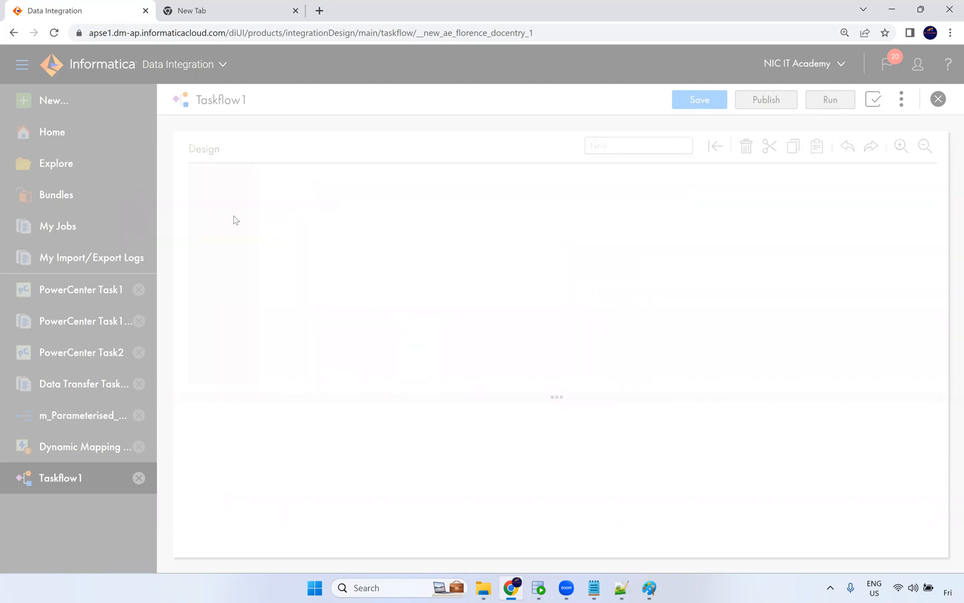
Add a Notification Task between Start and End, open its email details and body editor, then cancel the editor.
{"action": "scroll", "coordinate": [222, 293], "scroll_direction": "down", "scroll_amount": 1}
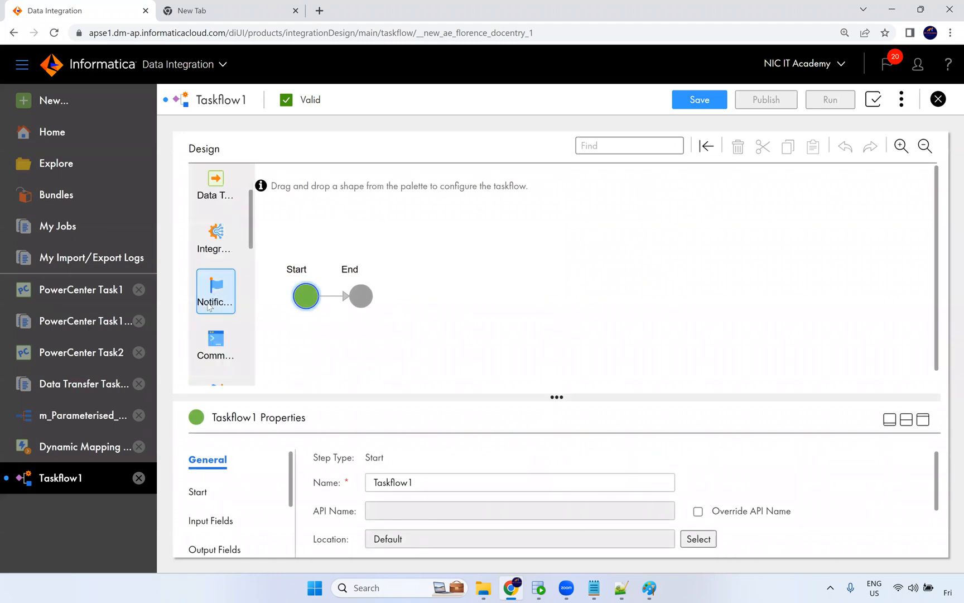
{"action": "left_click_drag", "start_coordinate": [216, 295], "coordinate": [336, 297]}
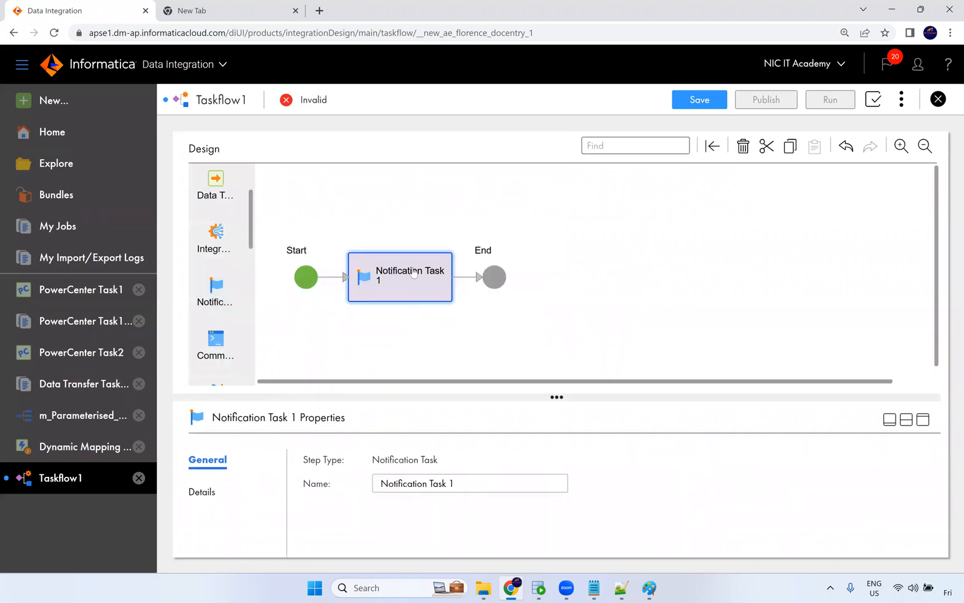
{"action": "left_click", "coordinate": [923, 419]}
{"action": "left_click", "coordinate": [205, 274]}
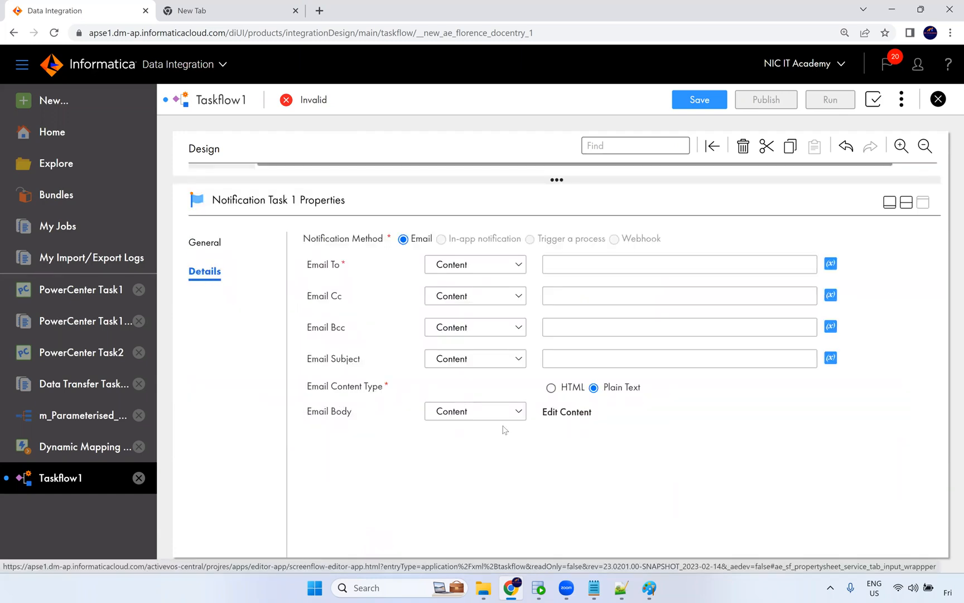
{"action": "left_click", "coordinate": [574, 413]}
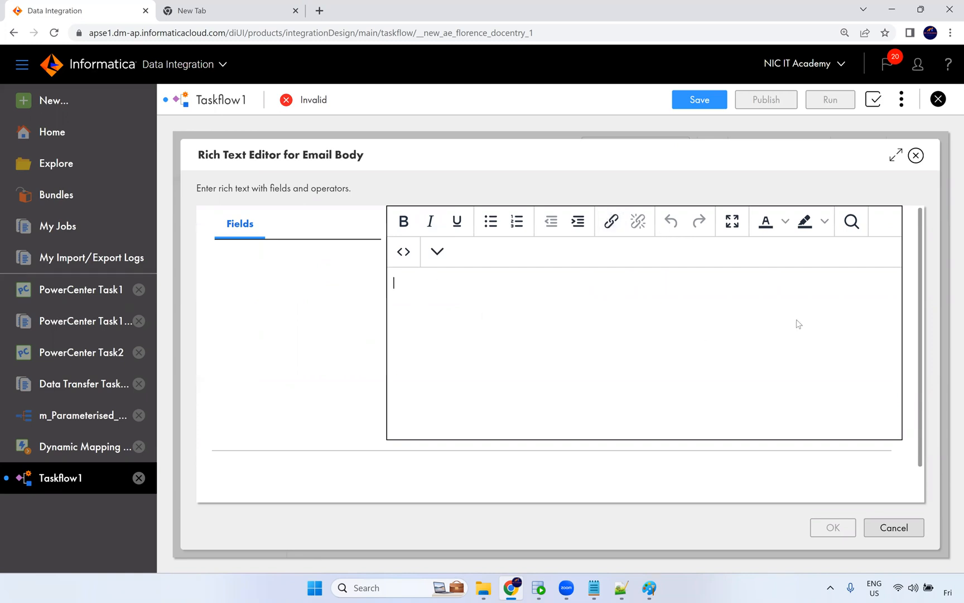
{"action": "left_click", "coordinate": [895, 528]}
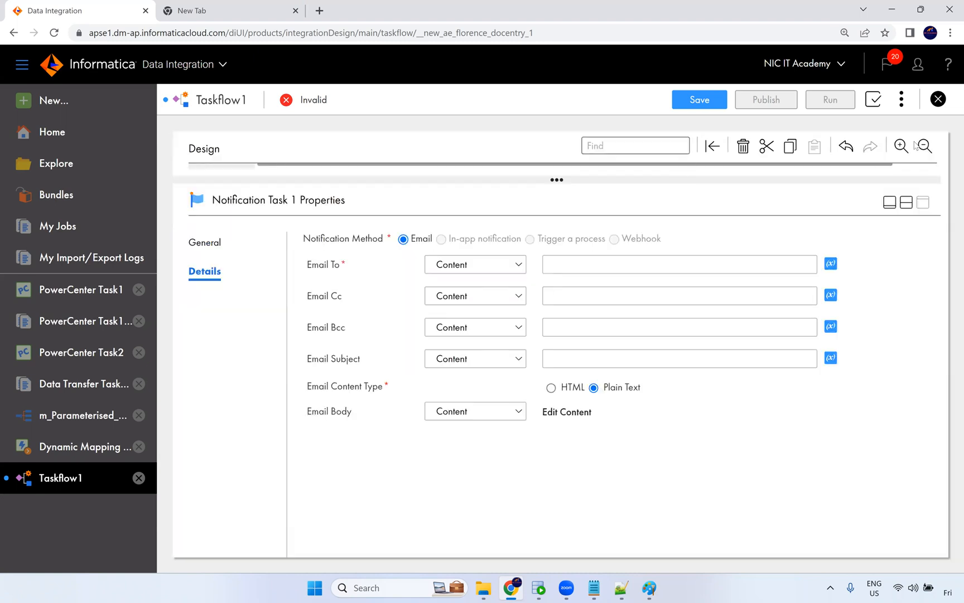
Close Taskflow1 and discard its changes.
{"action": "left_click", "coordinate": [940, 99]}
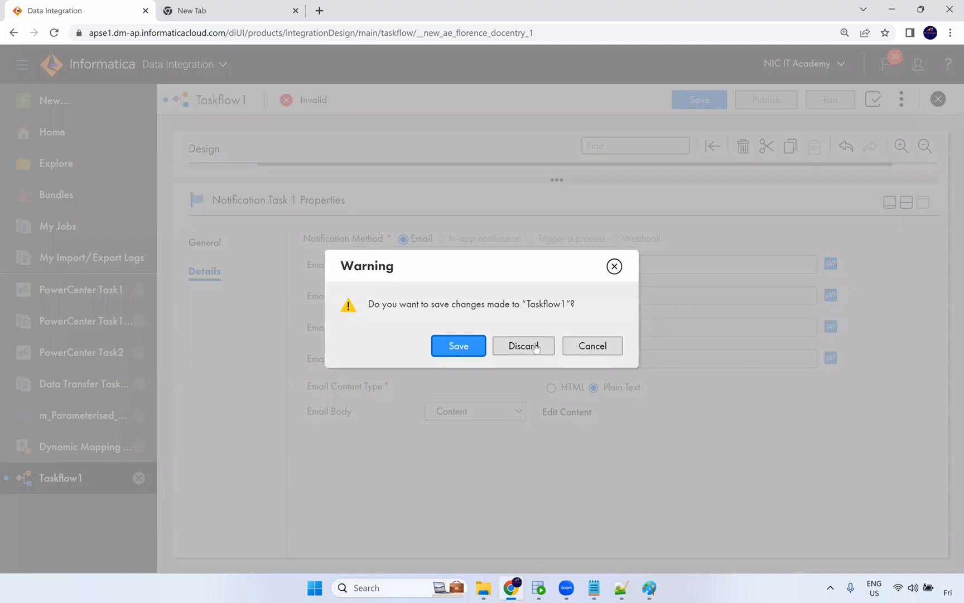
{"action": "left_click", "coordinate": [533, 346]}
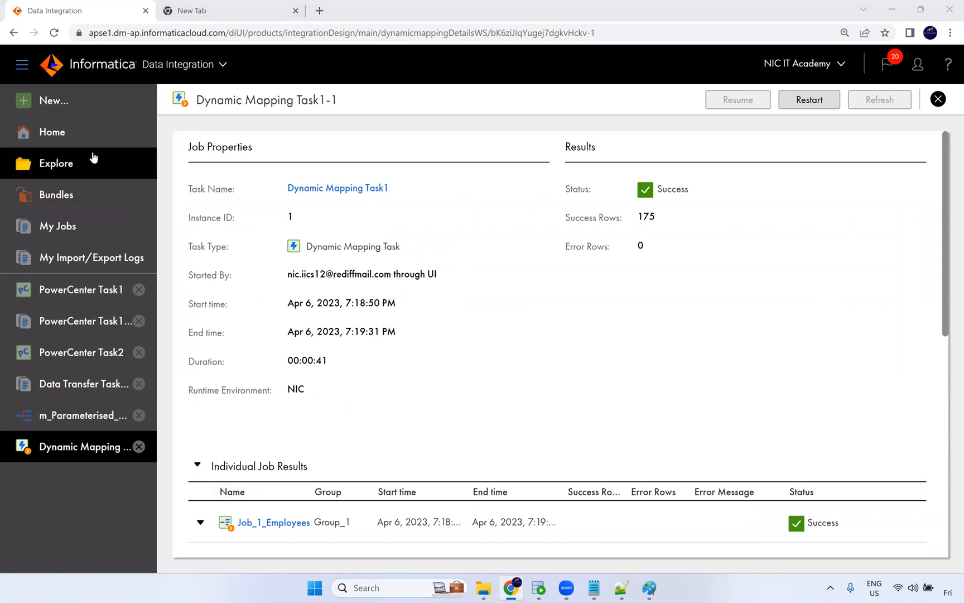
Open the New Asset dialog and review the Masking Task description.
{"action": "left_click", "coordinate": [94, 110]}
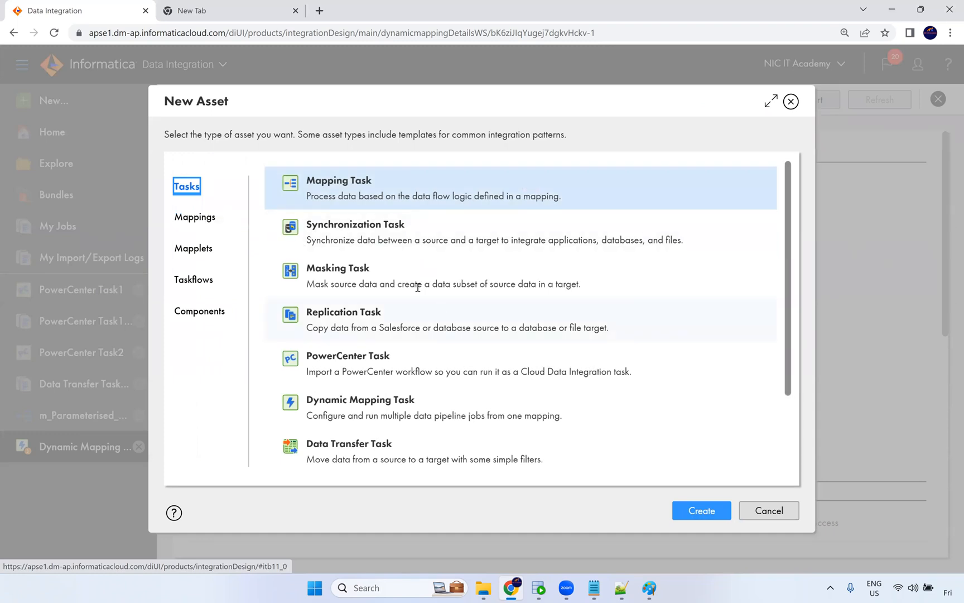
{"action": "left_click_drag", "start_coordinate": [311, 285], "coordinate": [580, 284]}
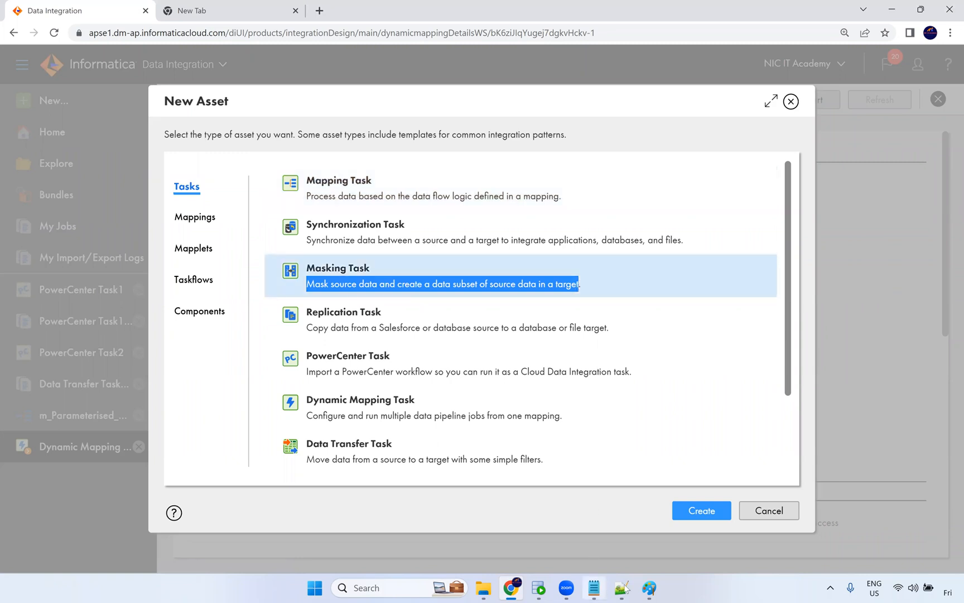
Switch to Paint and sketch a box labelled prd and a second box beside it on the diagram.
{"action": "left_click", "coordinate": [653, 588]}
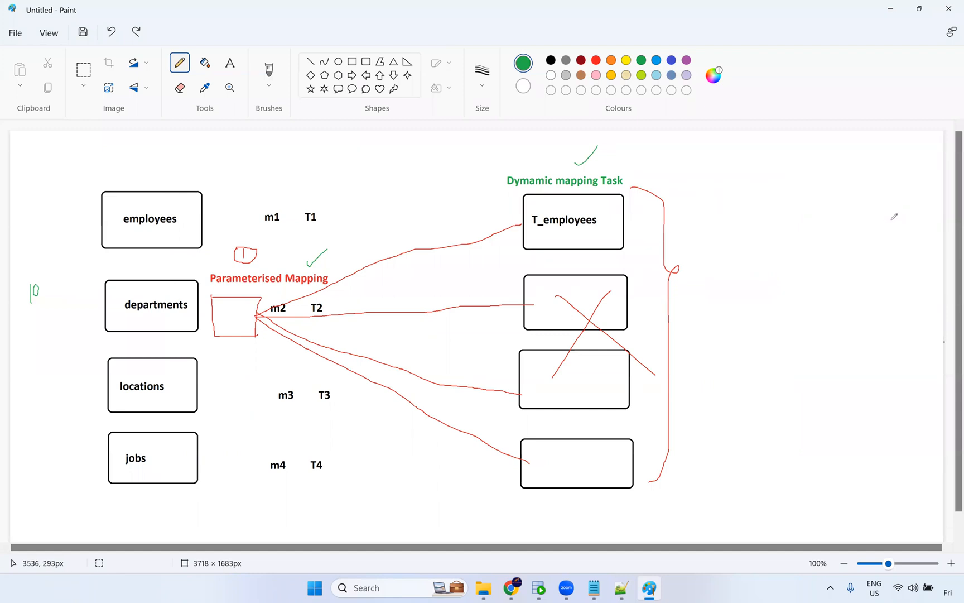
{"action": "mouse_move", "coordinate": [893, 236]}
{"action": "left_mouse_down"}
{"action": "mouse_move", "coordinate": [929, 282]}
{"action": "mouse_move", "coordinate": [925, 263]}
{"action": "mouse_move", "coordinate": [894, 237]}
{"action": "mouse_move", "coordinate": [916, 205]}
{"action": "left_mouse_up"}
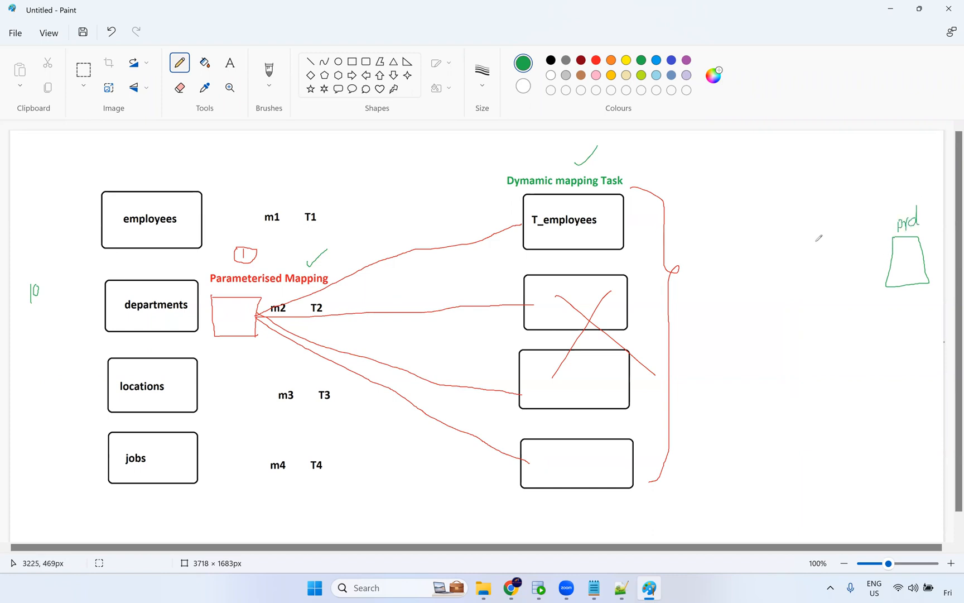
{"action": "mouse_move", "coordinate": [832, 279]}
{"action": "left_mouse_down"}
{"action": "mouse_move", "coordinate": [807, 241]}
{"action": "mouse_move", "coordinate": [838, 279]}
{"action": "left_mouse_up"}
{"action": "left_click_drag", "start_coordinate": [808, 240], "coordinate": [841, 238]}
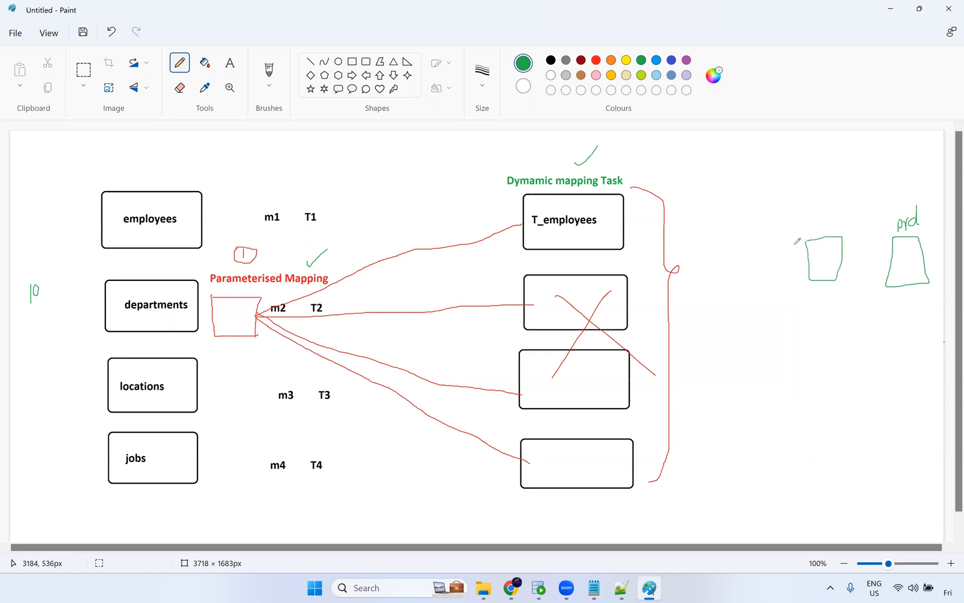
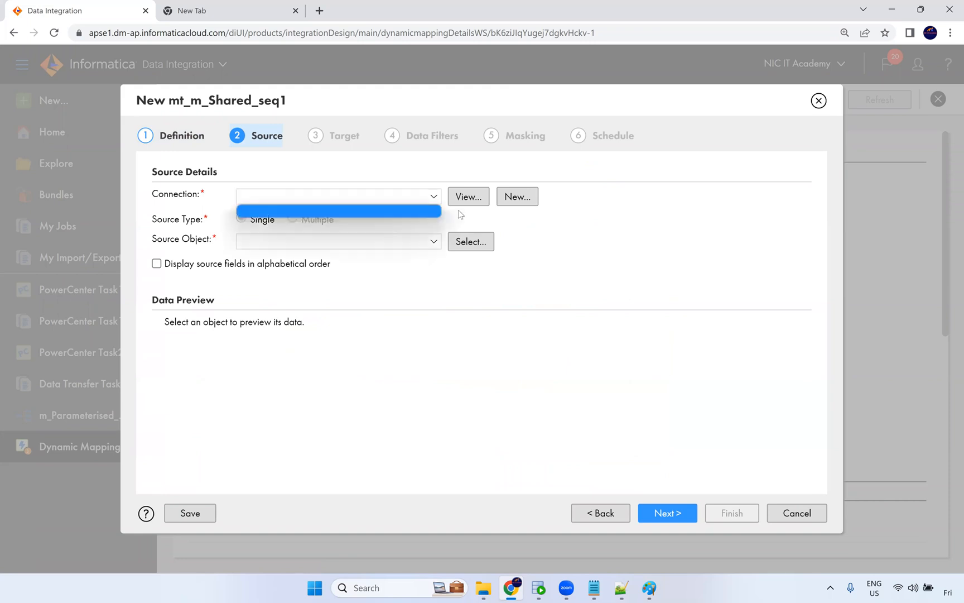
{"action": "left_click", "coordinate": [514, 198]}
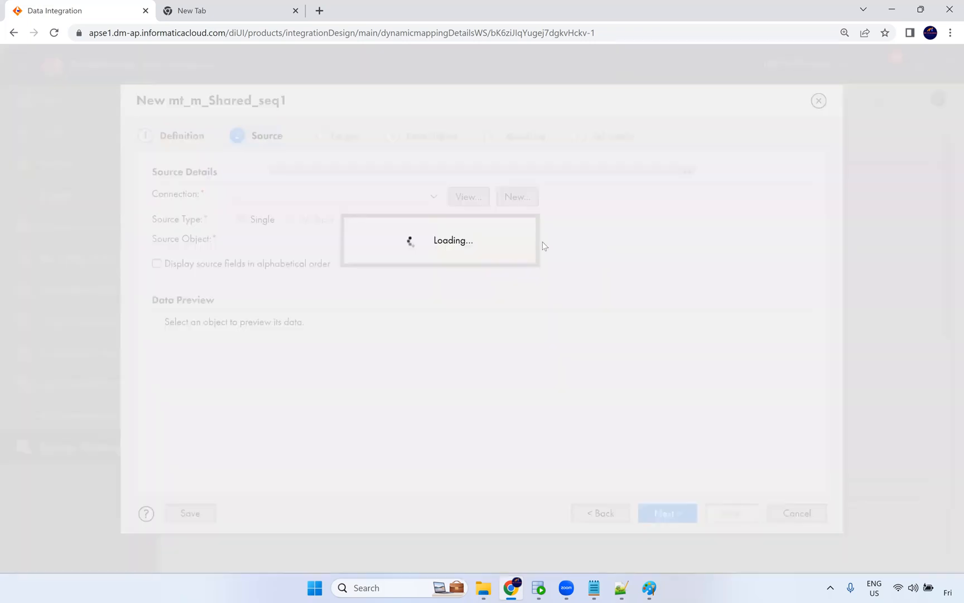
{"action": "left_click", "coordinate": [458, 268]}
{"action": "left_click", "coordinate": [477, 300]}
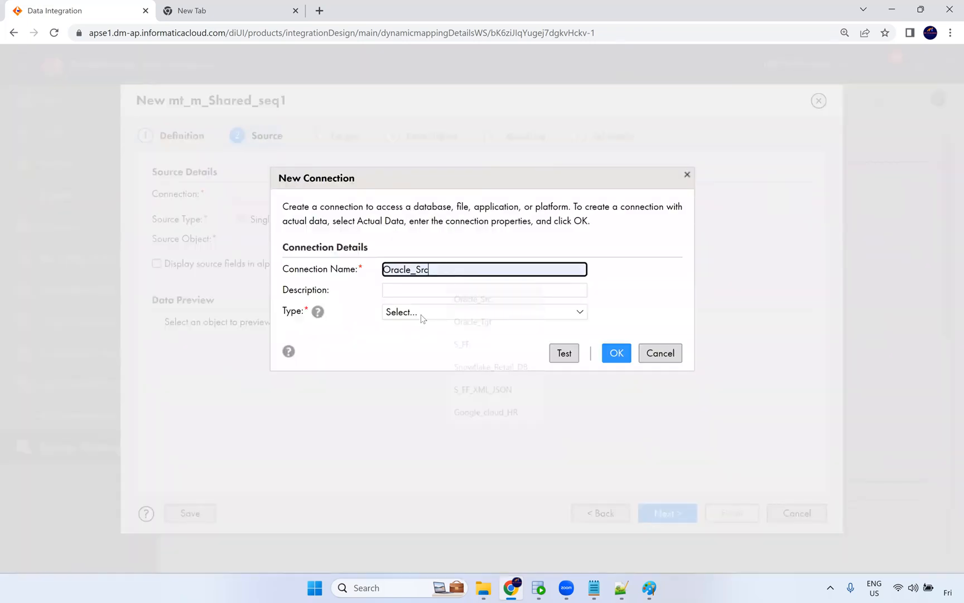
{"action": "left_click", "coordinate": [424, 312]}
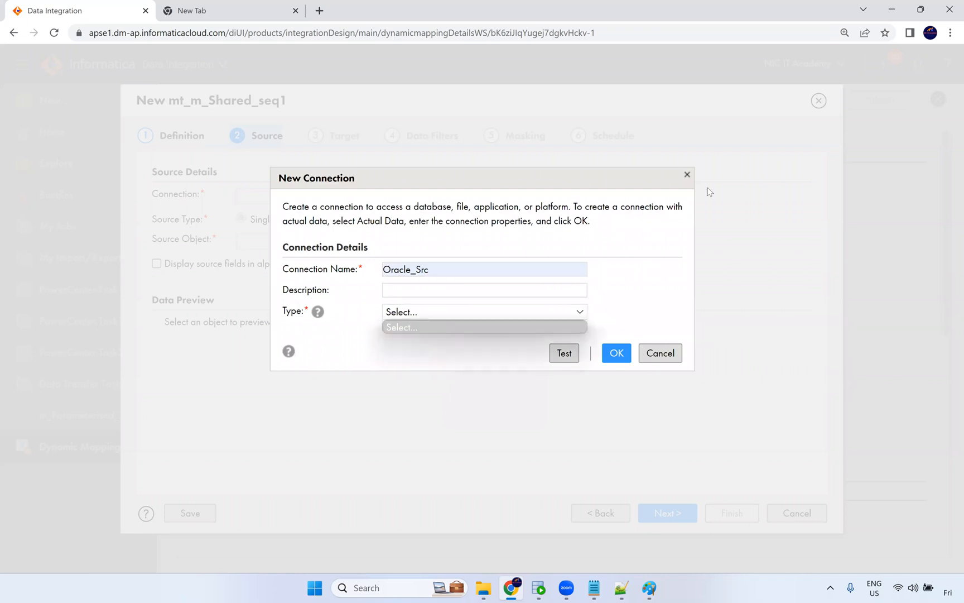
{"action": "left_click", "coordinate": [663, 352]}
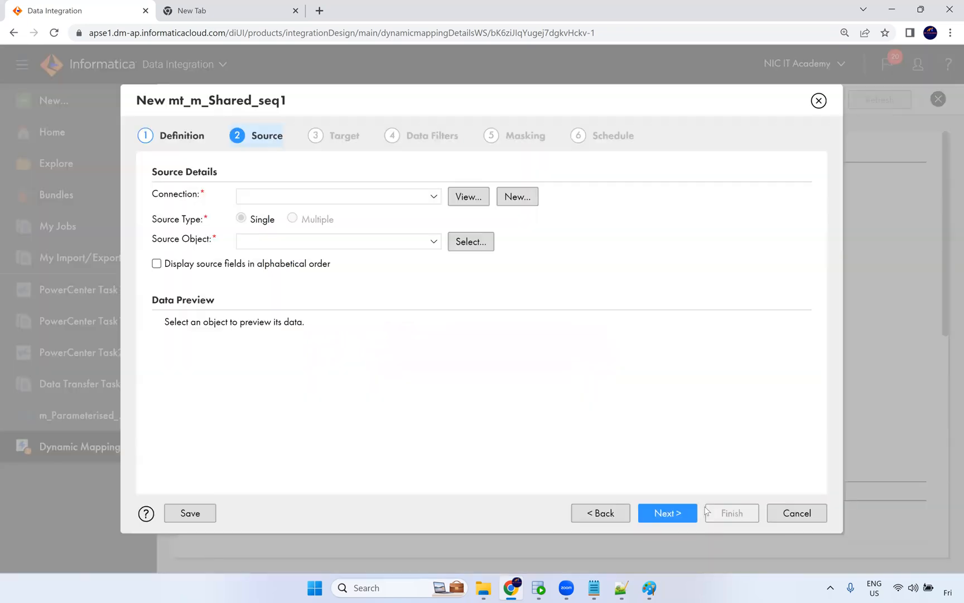
{"action": "left_click", "coordinate": [819, 519]}
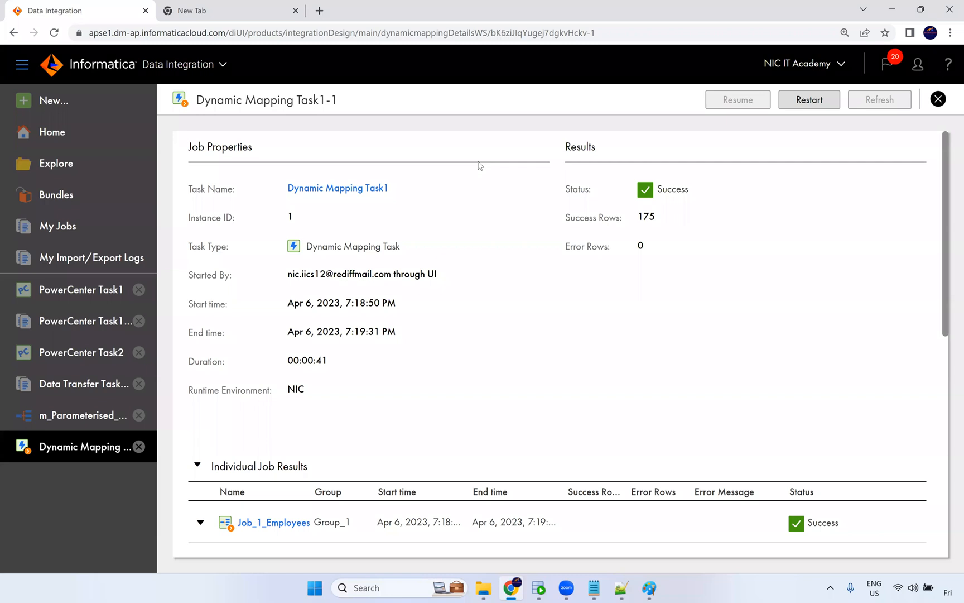
Review the individual job results of the Dynamic Mapping Task run for each table.
{"action": "key", "text": "alt+Tab"}
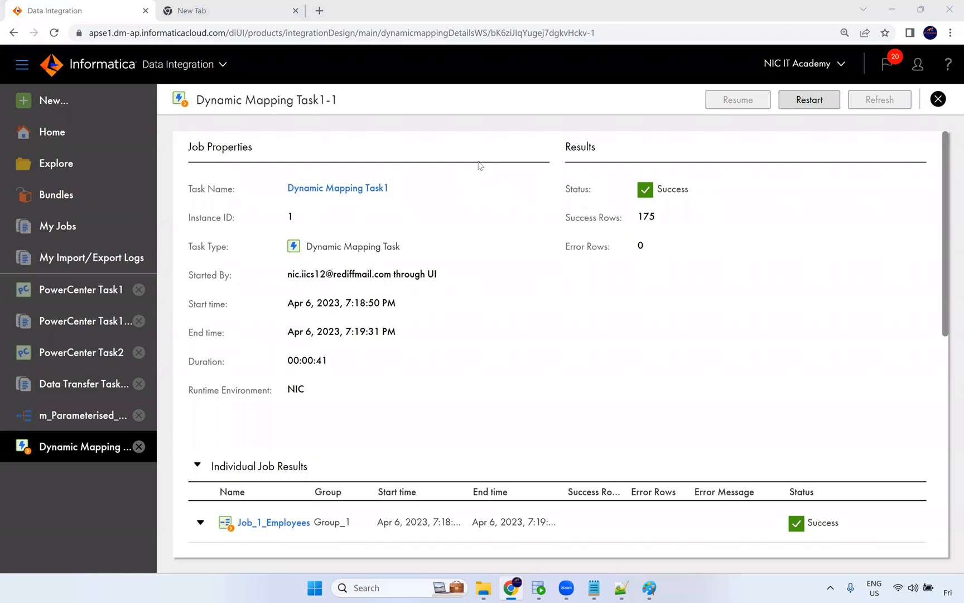
{"action": "scroll", "coordinate": [260, 397], "scroll_direction": "down", "scroll_amount": 7}
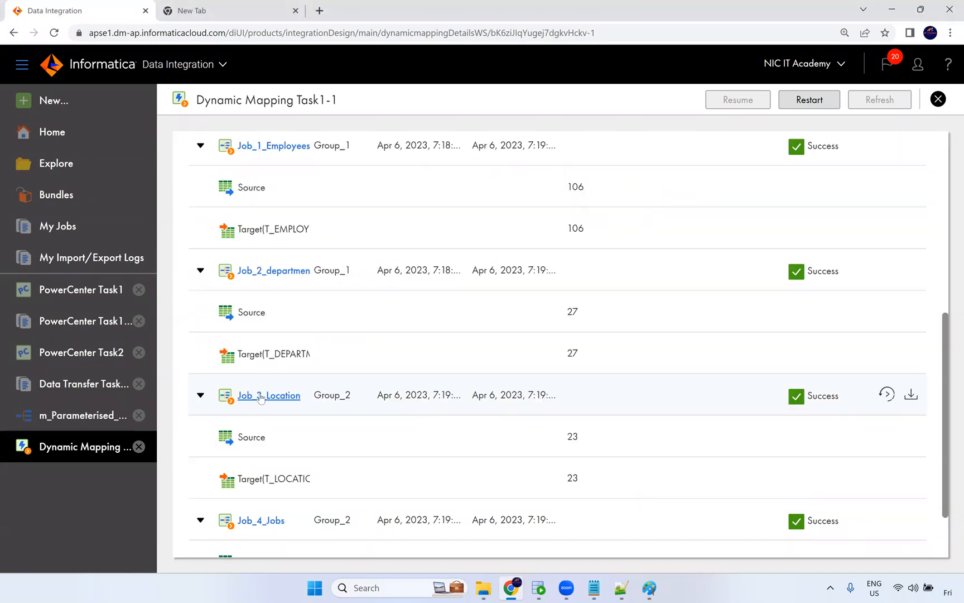
{"action": "scroll", "coordinate": [261, 397], "scroll_direction": "down", "scroll_amount": 2}
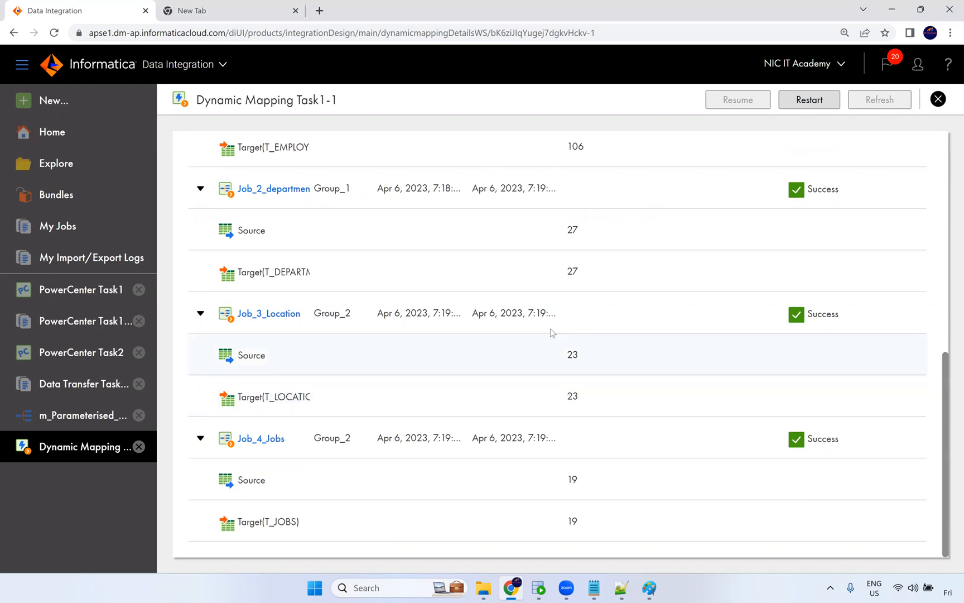
{"action": "scroll", "coordinate": [555, 266], "scroll_direction": "up", "scroll_amount": 9}
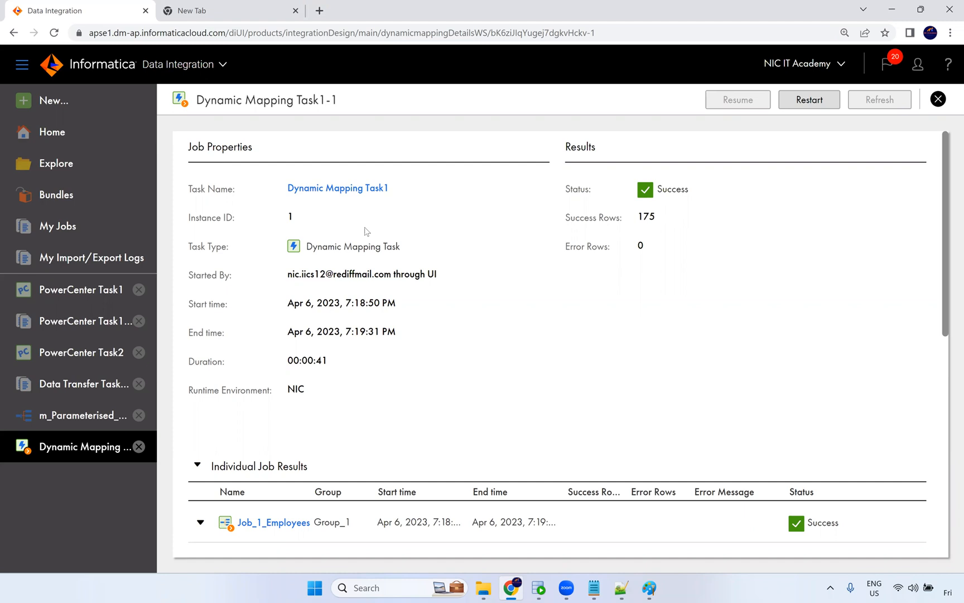
In m_Parameterised_Mapping, change the Source transformation's source type to Single Object and confirm the change.
{"action": "left_click", "coordinate": [77, 415]}
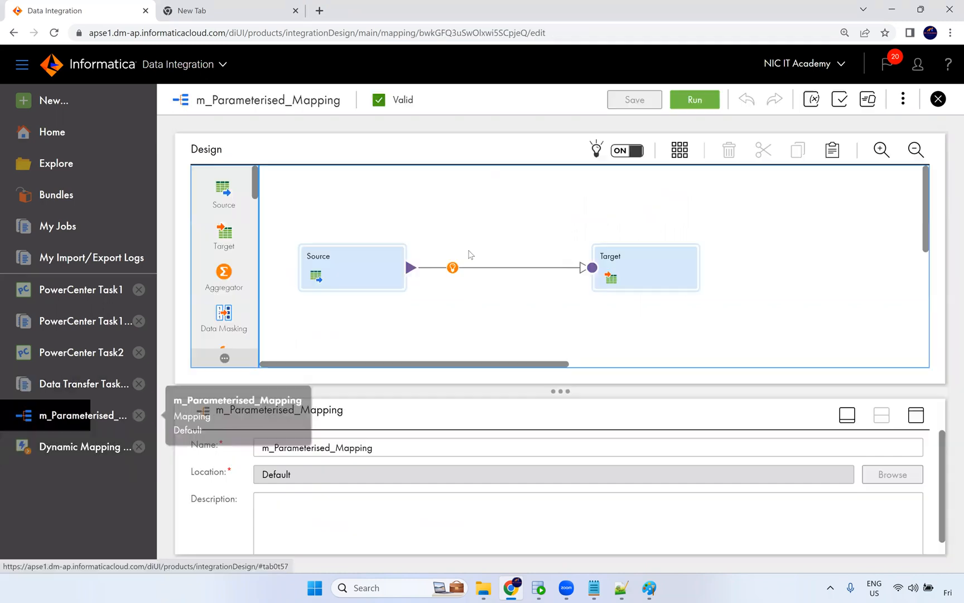
{"action": "left_click", "coordinate": [453, 268]}
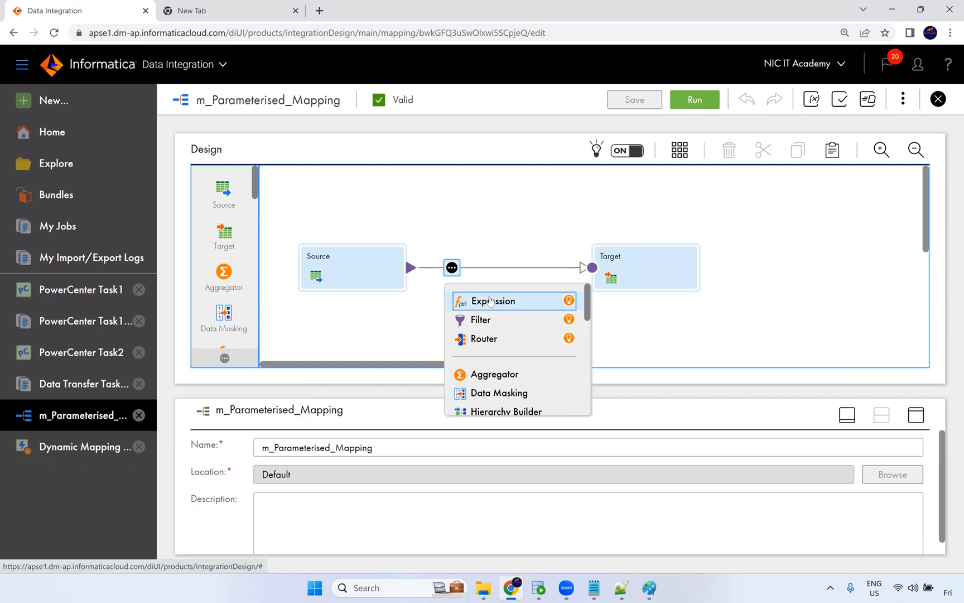
{"action": "mouse_move", "coordinate": [518, 590]}
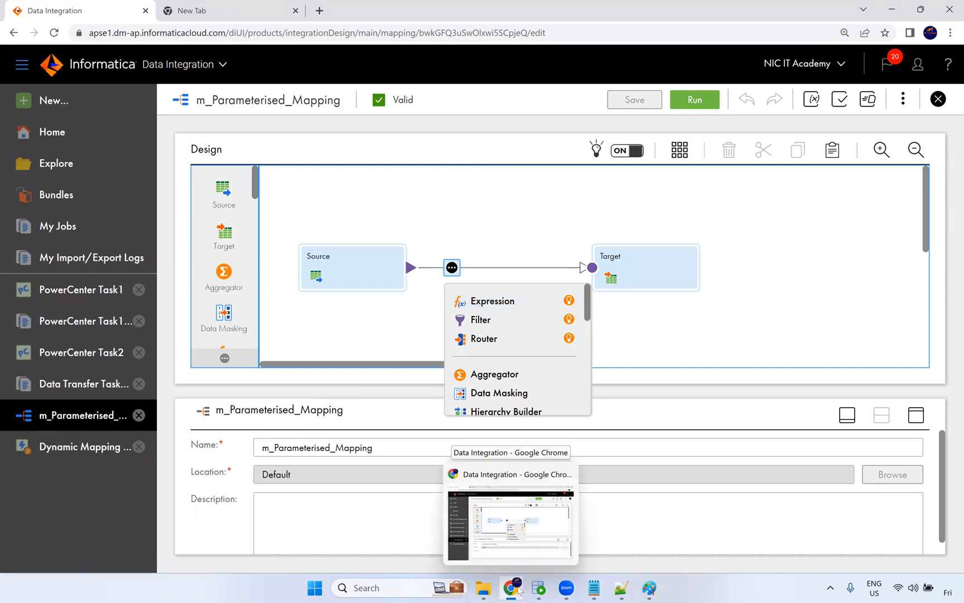
{"action": "left_click", "coordinate": [381, 272]}
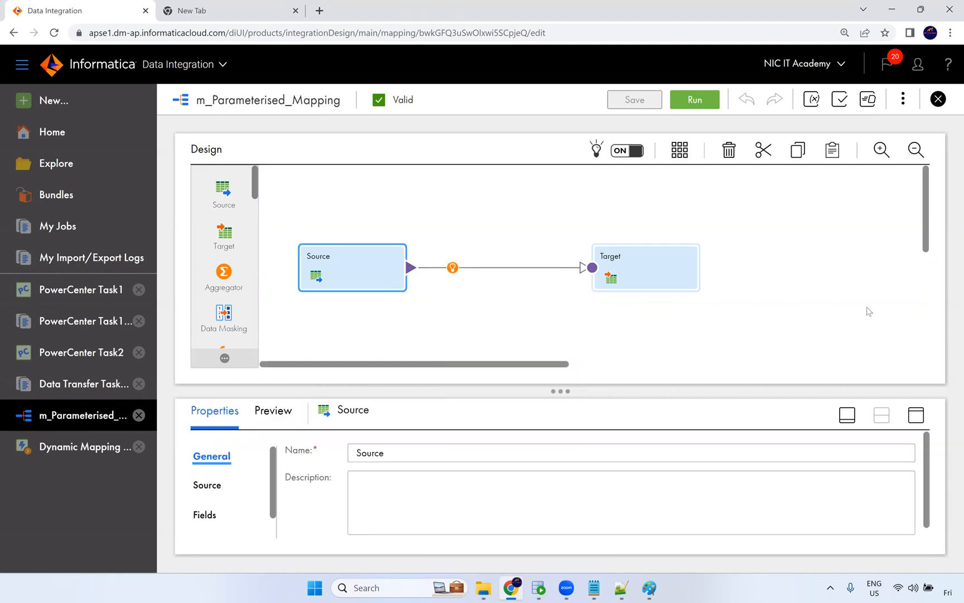
{"action": "left_click", "coordinate": [916, 415]}
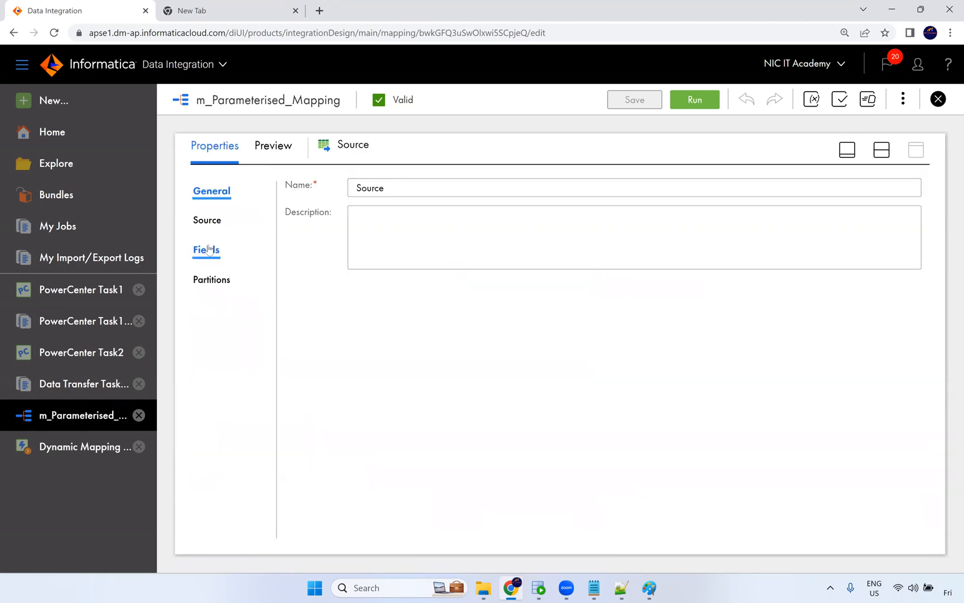
{"action": "left_click", "coordinate": [207, 221]}
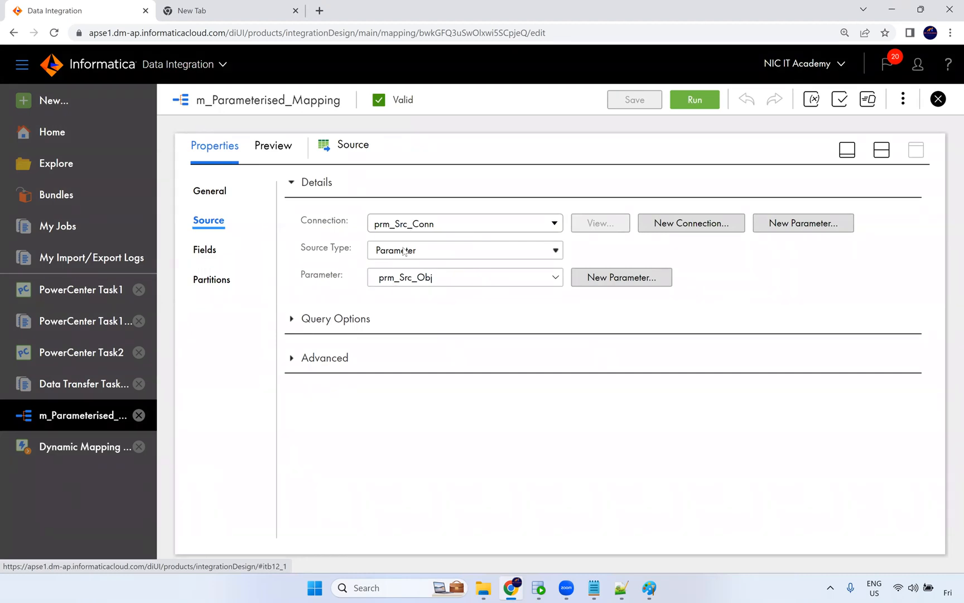
{"action": "left_click", "coordinate": [410, 250]}
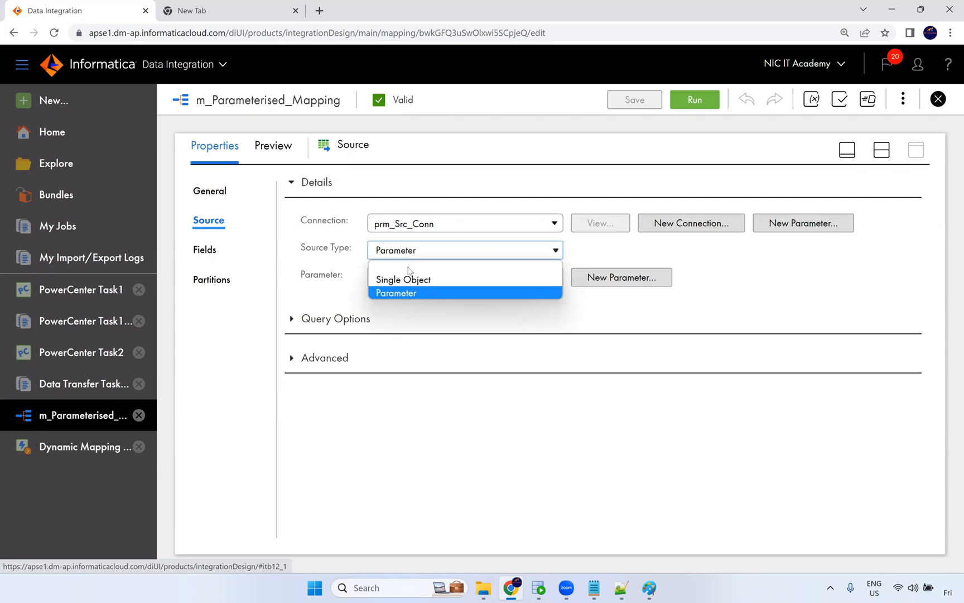
{"action": "left_click", "coordinate": [474, 291]}
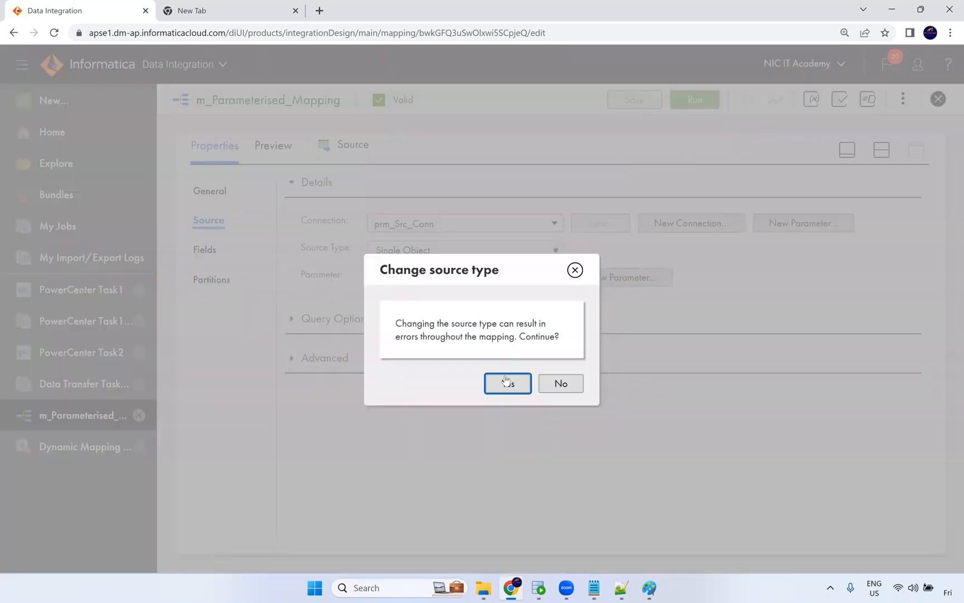
{"action": "left_click", "coordinate": [505, 381]}
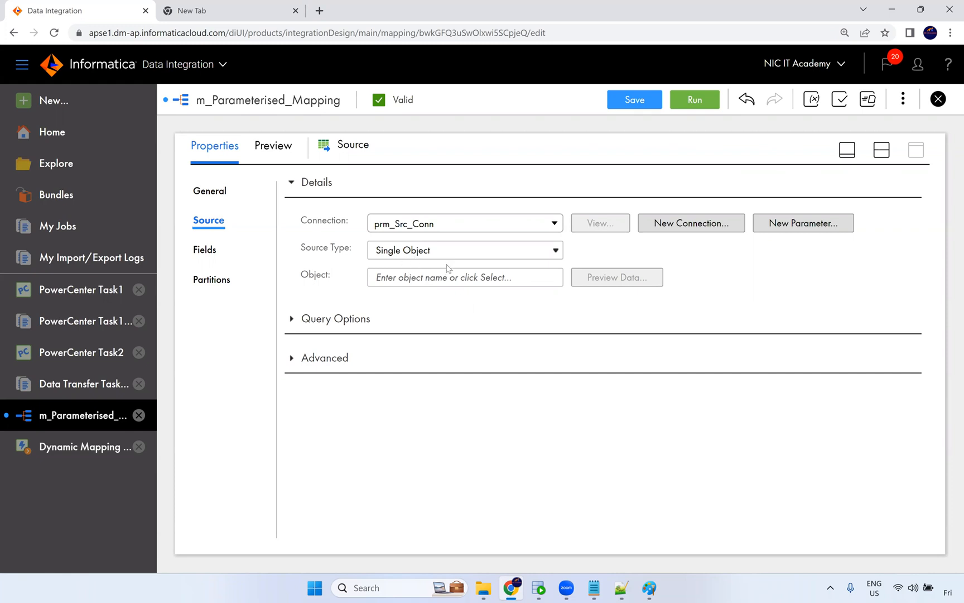
Switch to Paint and underline the Parameterised Mapping label on the diagram.
{"action": "left_click", "coordinate": [441, 282]}
{"action": "left_click", "coordinate": [646, 588]}
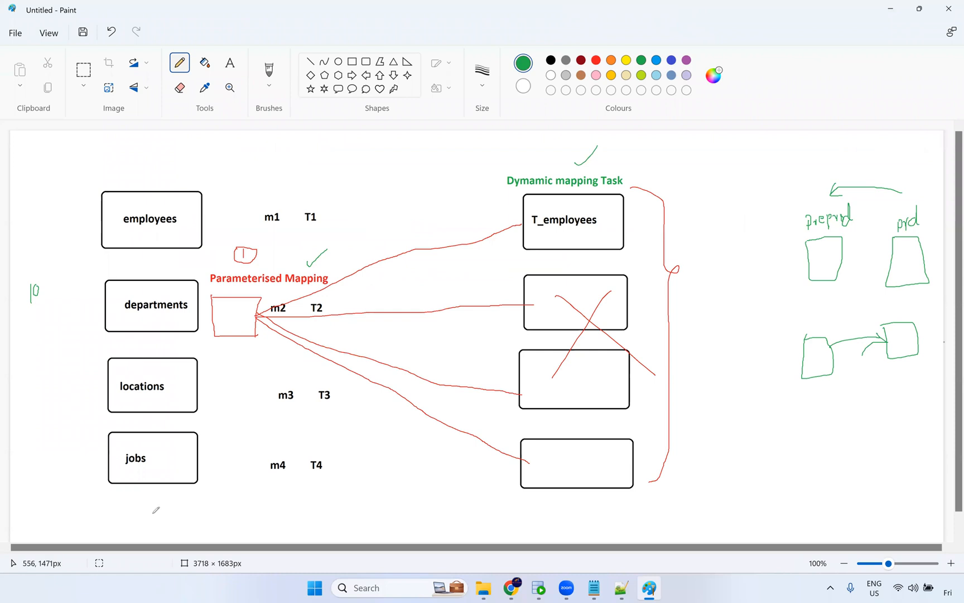
{"action": "left_click_drag", "start_coordinate": [222, 288], "coordinate": [290, 285]}
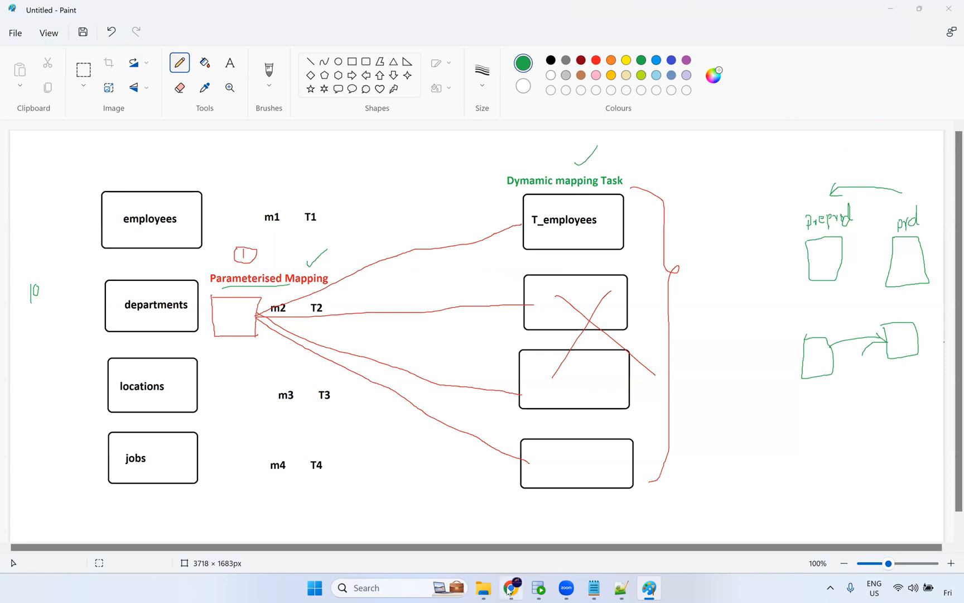
Browse File Explorer to the Resume folder under Live Training > IICS on the D: drive.
{"action": "mouse_move", "coordinate": [509, 589]}
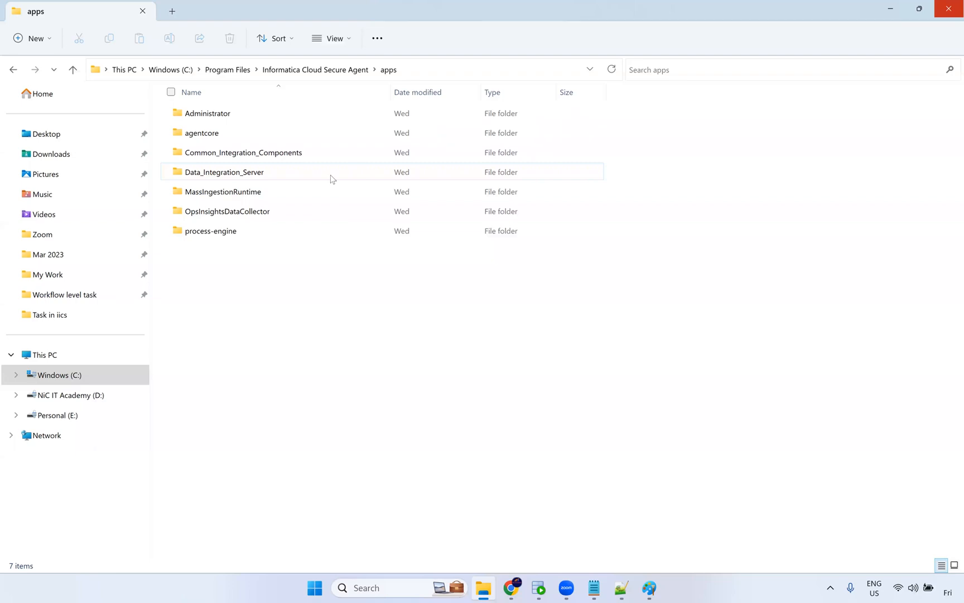
{"action": "left_click", "coordinate": [67, 312]}
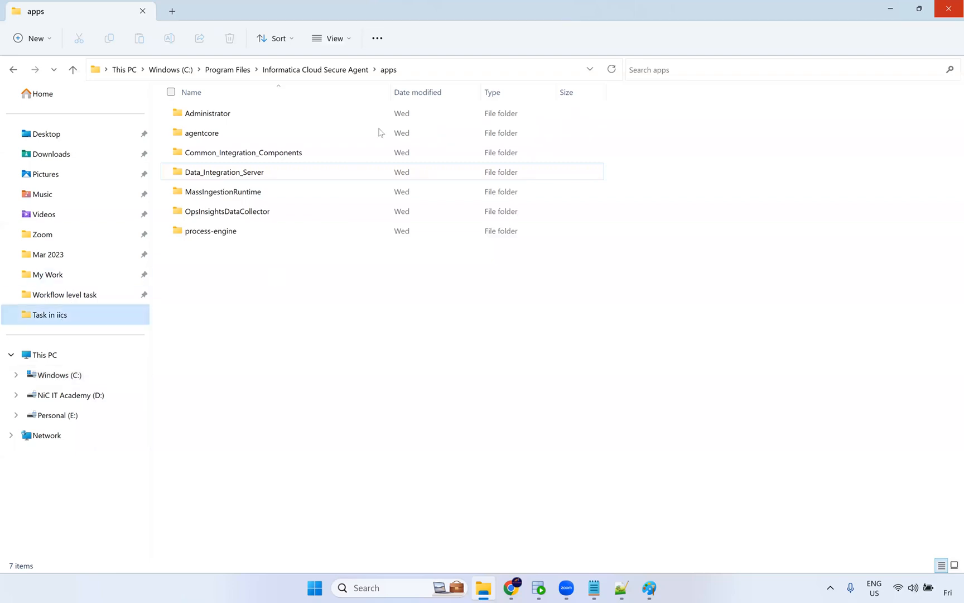
{"action": "key", "text": "alt+Up"}
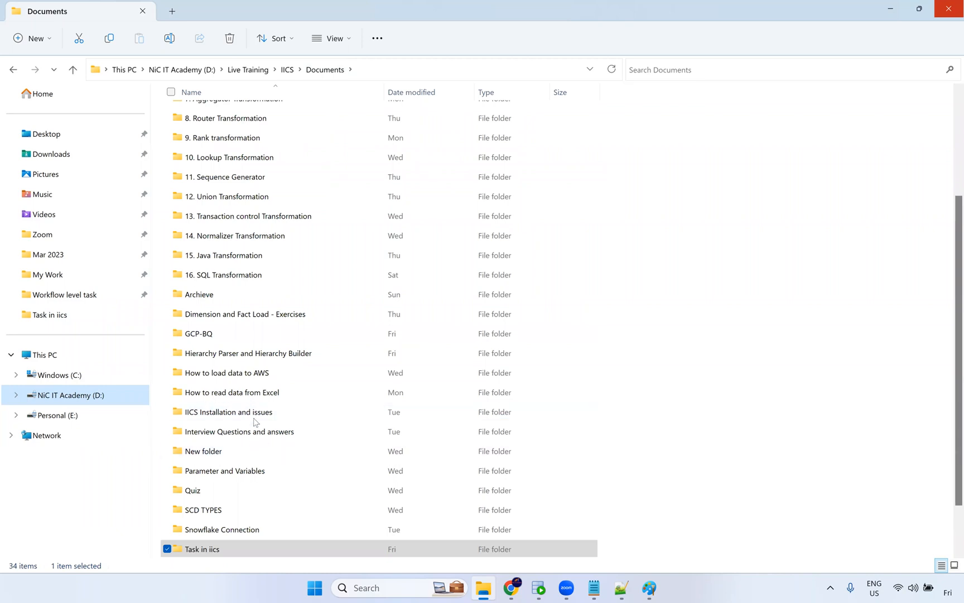
{"action": "scroll", "coordinate": [256, 422], "scroll_direction": "down", "scroll_amount": 1}
{"action": "scroll", "coordinate": [260, 334], "scroll_direction": "up", "scroll_amount": 4}
{"action": "scroll", "coordinate": [258, 338], "scroll_direction": "down", "scroll_amount": 4}
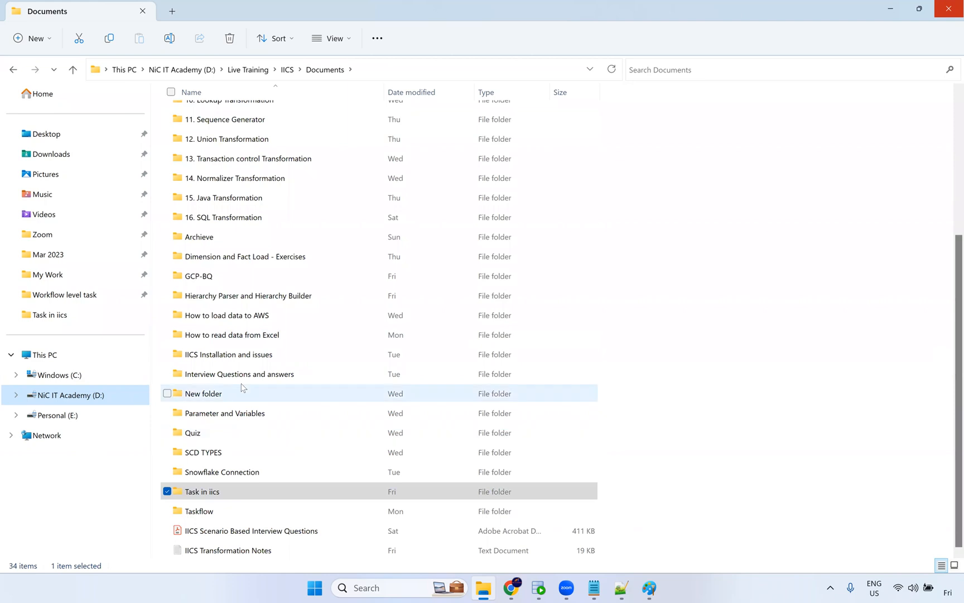
{"action": "scroll", "coordinate": [263, 225], "scroll_direction": "up", "scroll_amount": 2}
{"action": "scroll", "coordinate": [278, 96], "scroll_direction": "up", "scroll_amount": 2}
{"action": "left_click", "coordinate": [287, 70]}
{"action": "double_click", "coordinate": [241, 307]}
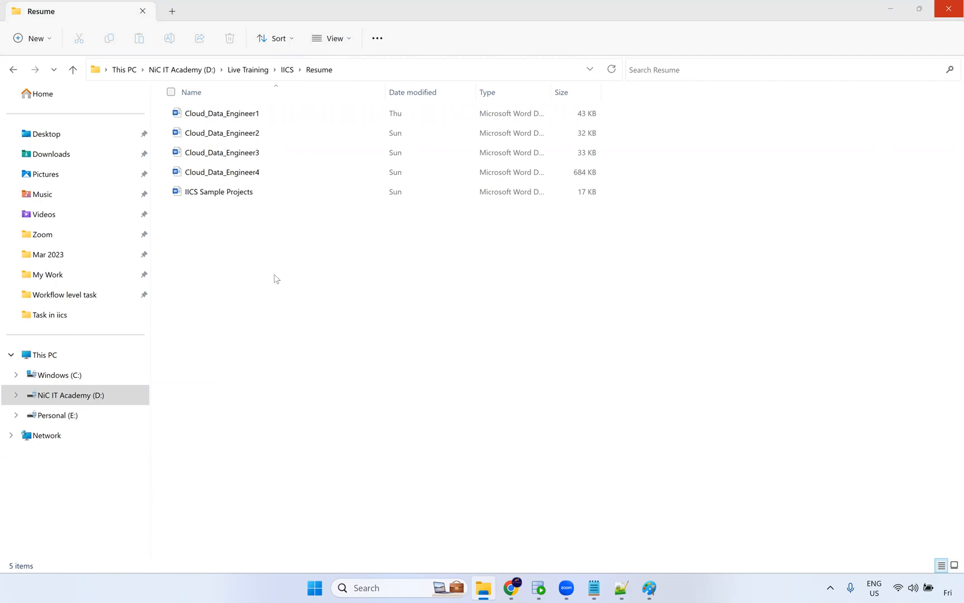
Open the Cloud_Data_Engineer1 document in Word.
{"action": "left_click", "coordinate": [512, 587]}
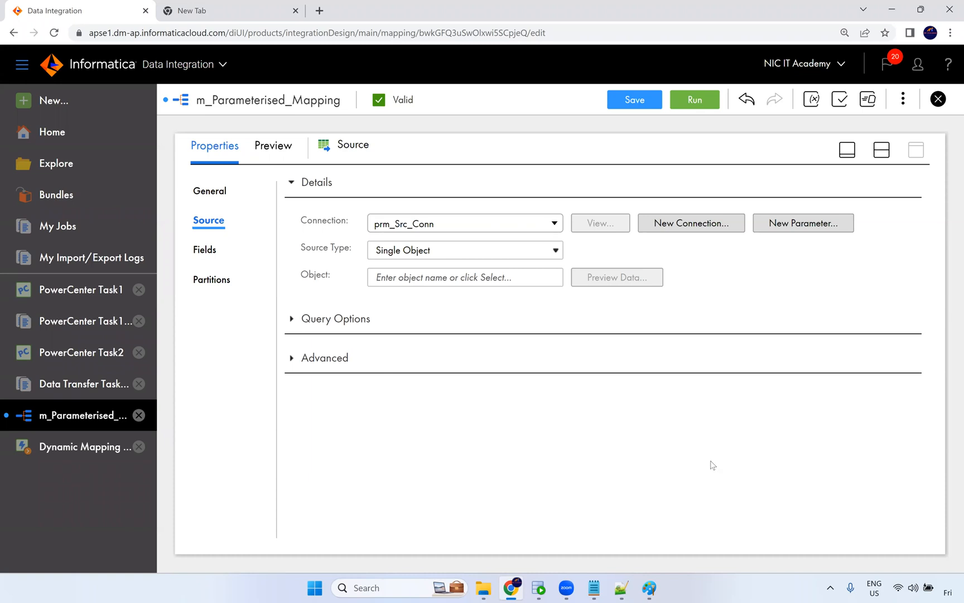
{"action": "left_click", "coordinate": [478, 589]}
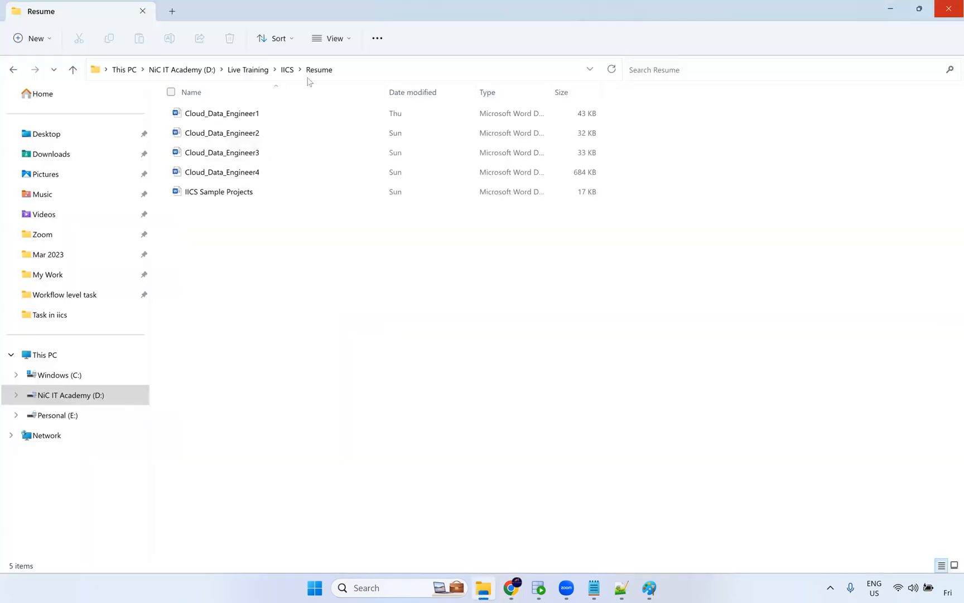
{"action": "double_click", "coordinate": [261, 116]}
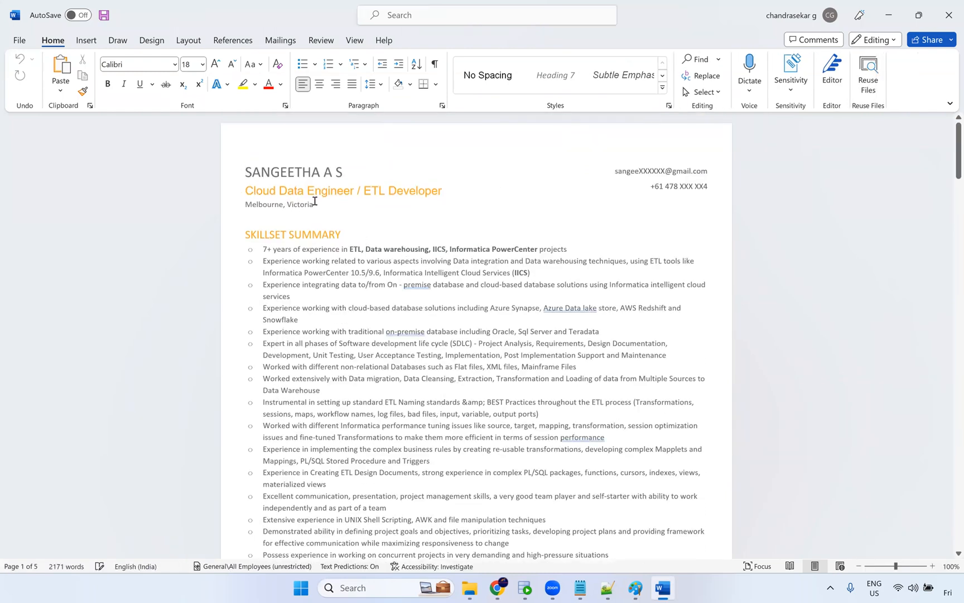
Read through the resume's Skillset Summary, selecting the IICS keyword and the experience bullet points.
{"action": "scroll", "coordinate": [452, 219], "scroll_direction": "down", "scroll_amount": 2}
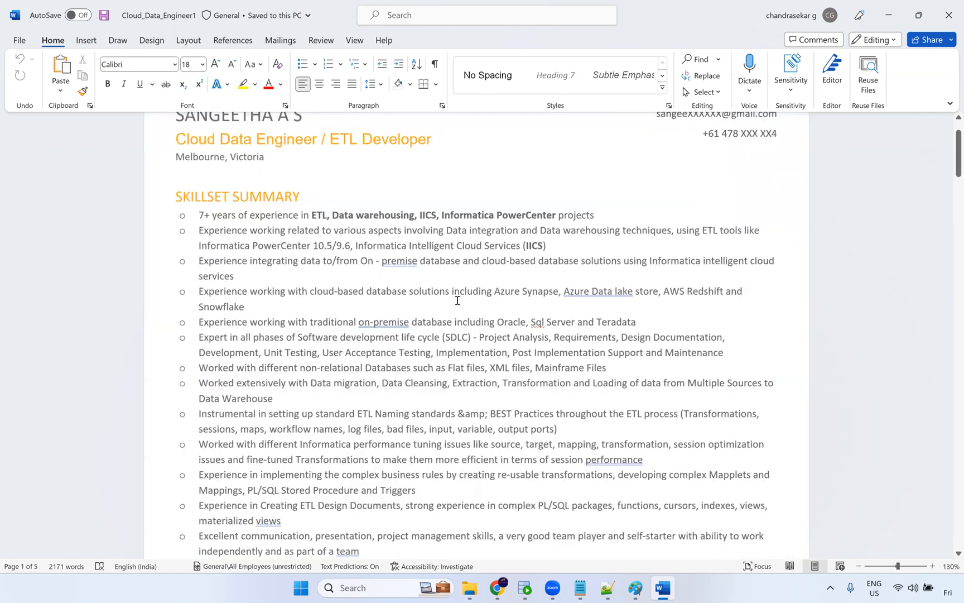
{"action": "scroll", "coordinate": [449, 319], "scroll_direction": "up", "scroll_amount": 3, "text": "ctrl"}
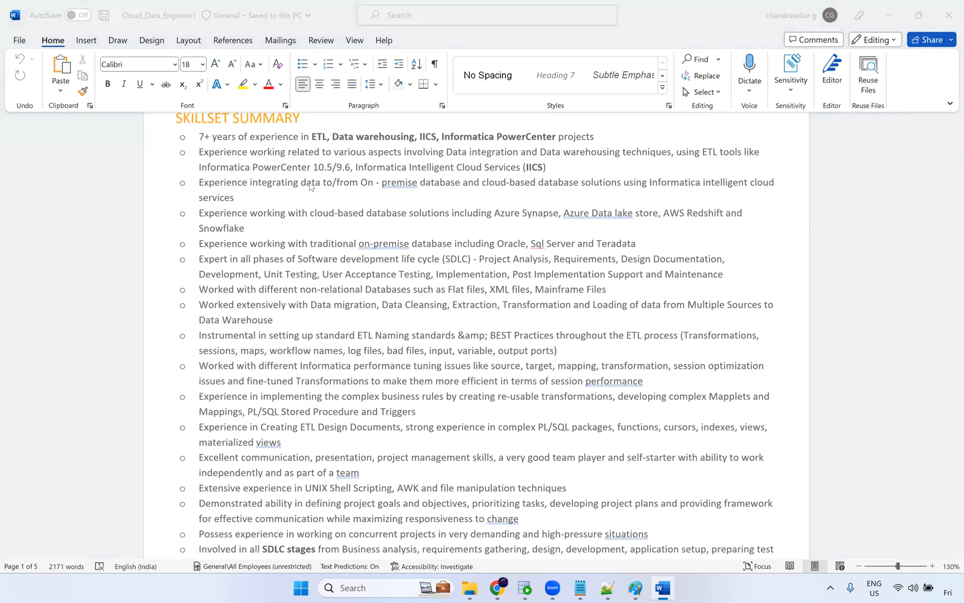
{"action": "scroll", "coordinate": [310, 190], "scroll_direction": "up", "scroll_amount": 3}
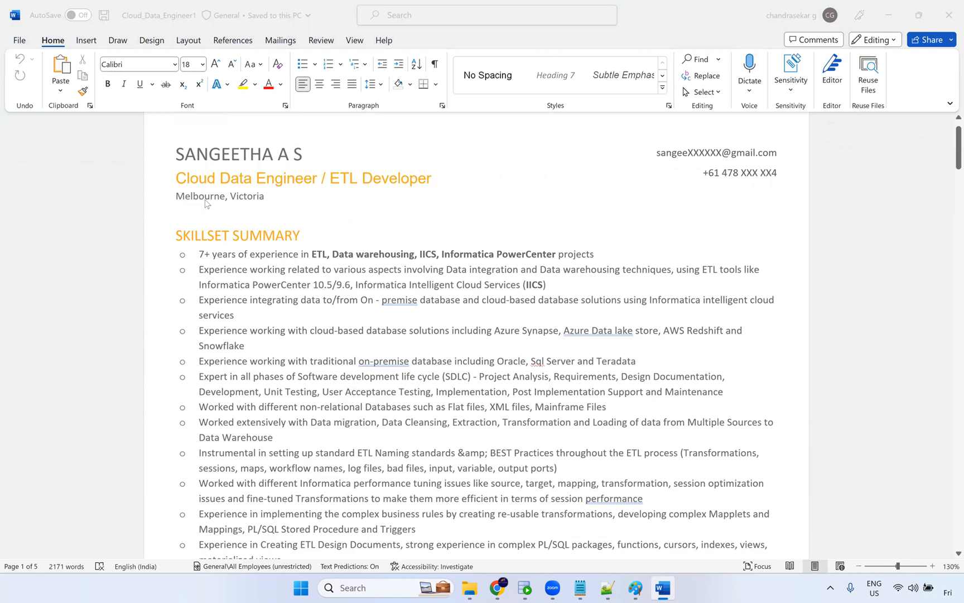
{"action": "left_click", "coordinate": [357, 210]}
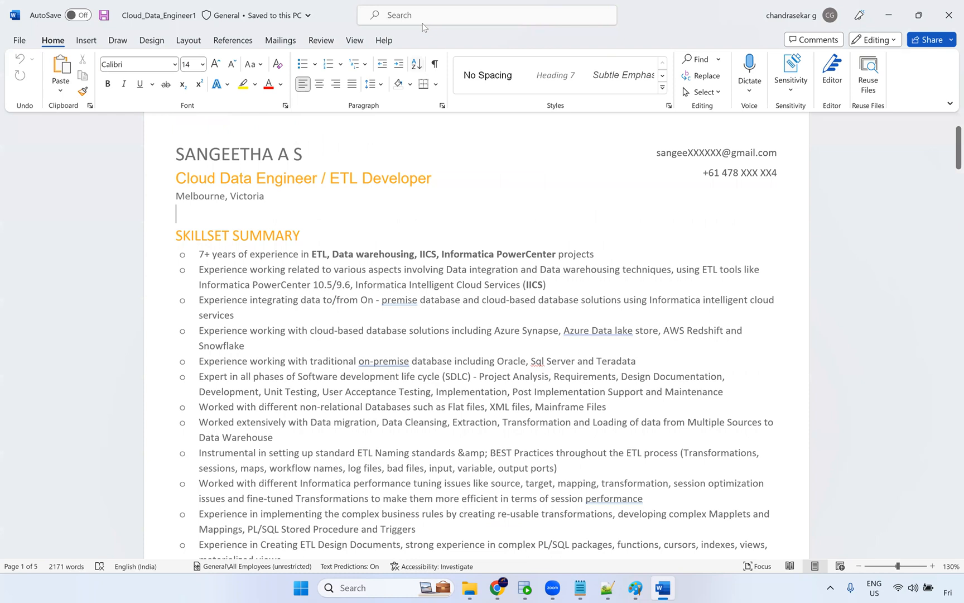
{"action": "left_click", "coordinate": [825, 174]}
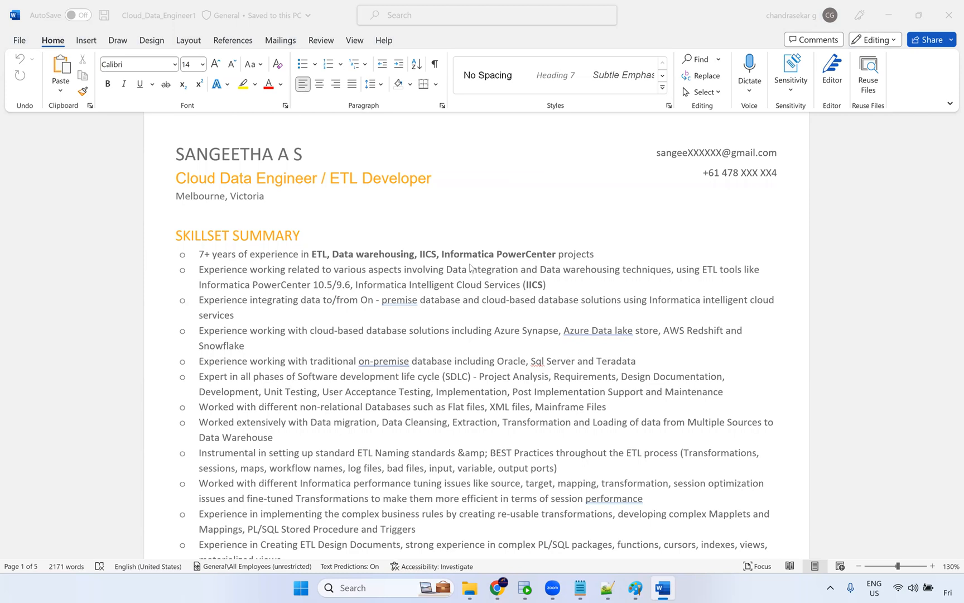
{"action": "double_click", "coordinate": [431, 257]}
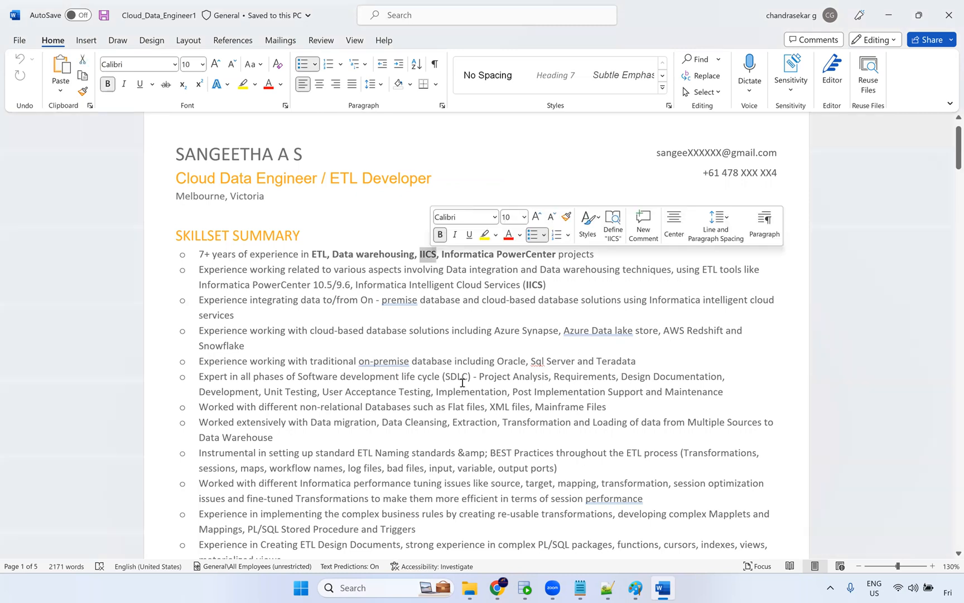
{"action": "scroll", "coordinate": [431, 259], "scroll_direction": "down", "scroll_amount": 2}
{"action": "left_click_drag", "start_coordinate": [197, 191], "coordinate": [457, 375]}
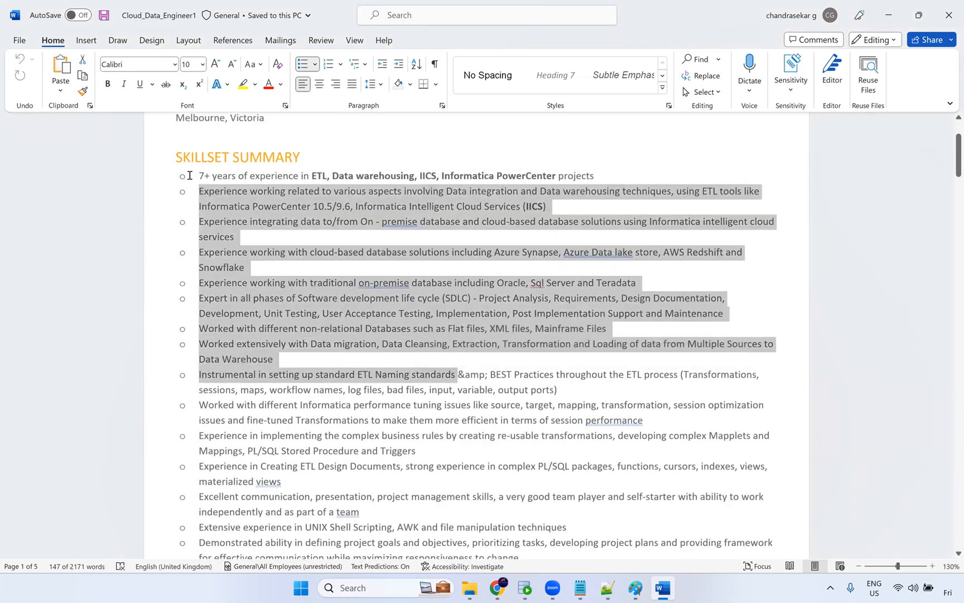
Scroll through the Skillset Summary bullets of the first resume, selecting the PL/SQL Stored Procedure phrase.
{"action": "scroll", "coordinate": [406, 238], "scroll_direction": "down", "scroll_amount": 2}
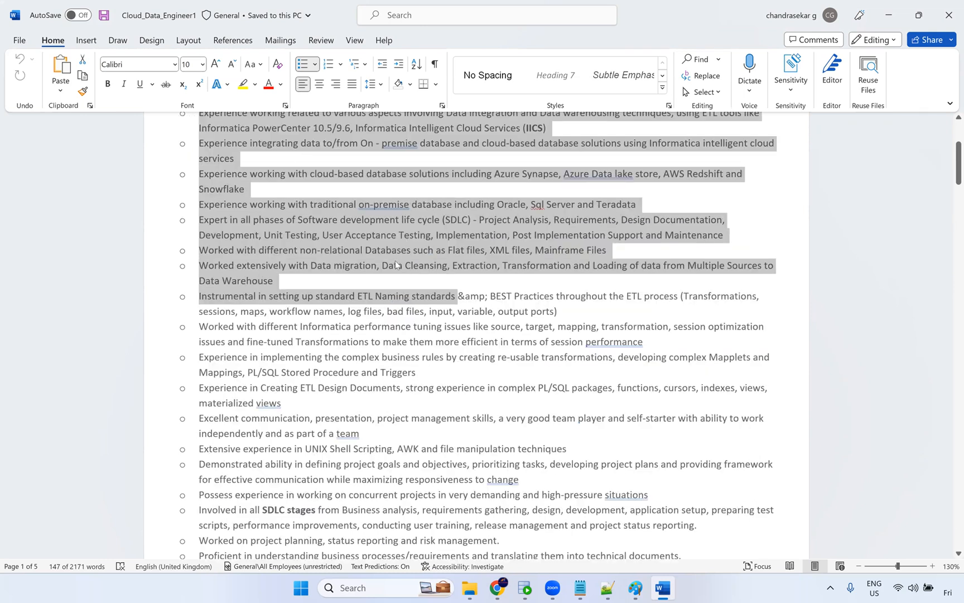
{"action": "scroll", "coordinate": [400, 270], "scroll_direction": "down", "scroll_amount": 2}
{"action": "scroll", "coordinate": [400, 270], "scroll_direction": "up", "scroll_amount": 1}
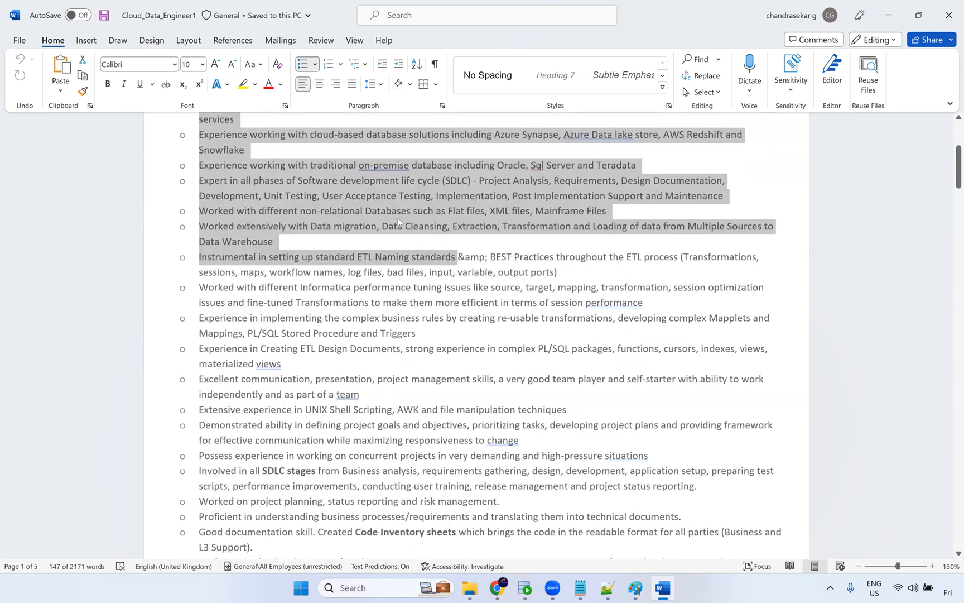
{"action": "scroll", "coordinate": [404, 245], "scroll_direction": "up", "scroll_amount": 1}
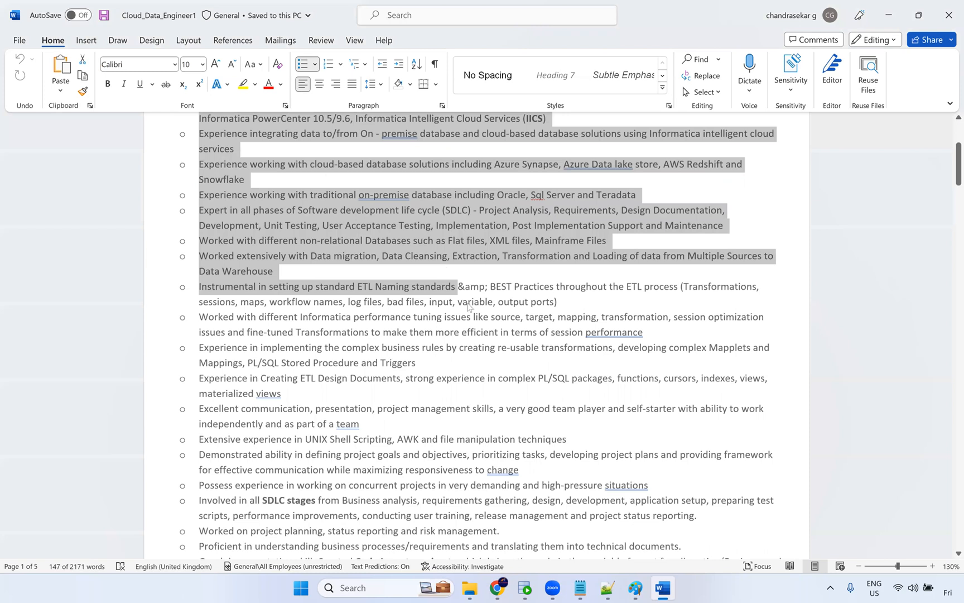
{"action": "scroll", "coordinate": [457, 337], "scroll_direction": "up", "scroll_amount": 3}
{"action": "scroll", "coordinate": [449, 337], "scroll_direction": "down", "scroll_amount": 3}
{"action": "scroll", "coordinate": [397, 373], "scroll_direction": "down", "scroll_amount": 3}
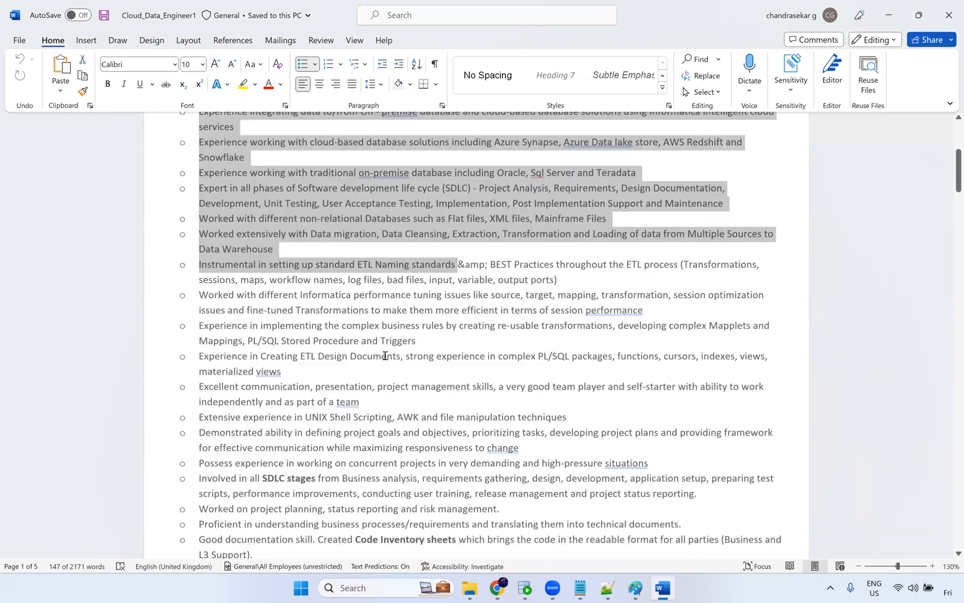
{"action": "left_click_drag", "start_coordinate": [243, 254], "coordinate": [362, 254]}
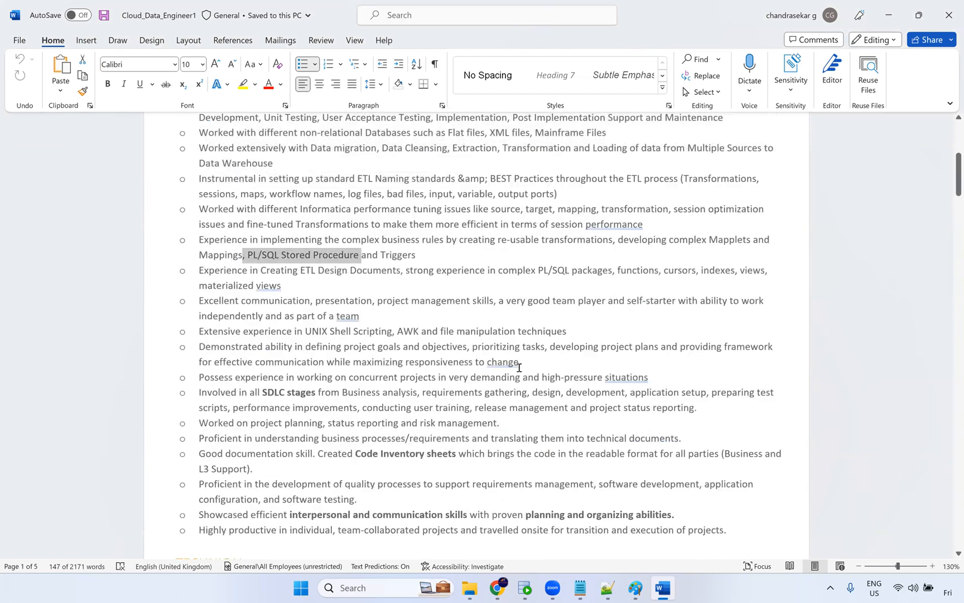
{"action": "scroll", "coordinate": [391, 255], "scroll_direction": "down", "scroll_amount": 3}
{"action": "scroll", "coordinate": [399, 273], "scroll_direction": "down", "scroll_amount": 10}
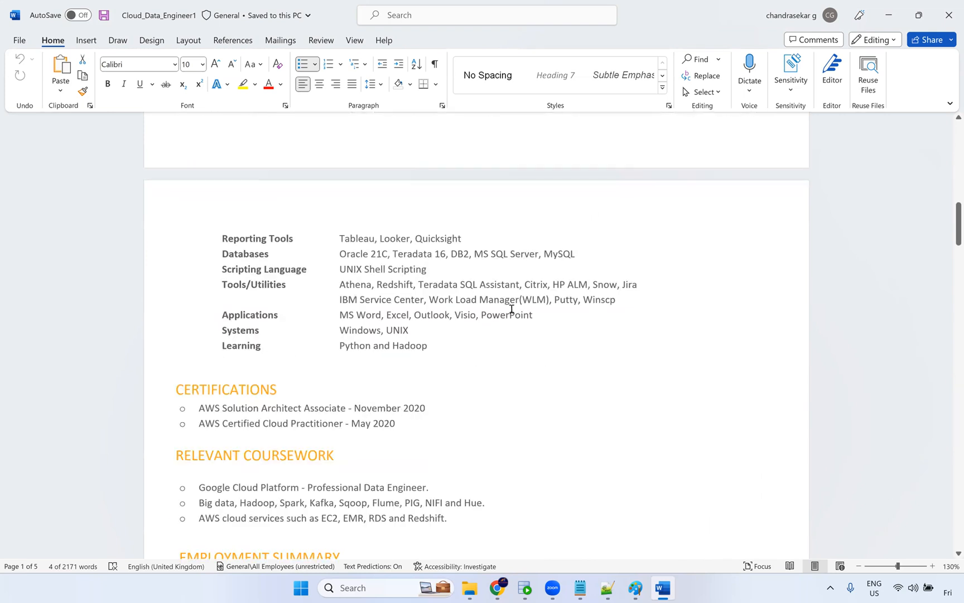
Read the Certifications, Coursework and Employment Summary sections, selecting the IICS responsibility lines and Technical Lead duties.
{"action": "scroll", "coordinate": [491, 324], "scroll_direction": "up", "scroll_amount": 1}
{"action": "scroll", "coordinate": [422, 335], "scroll_direction": "down", "scroll_amount": 4}
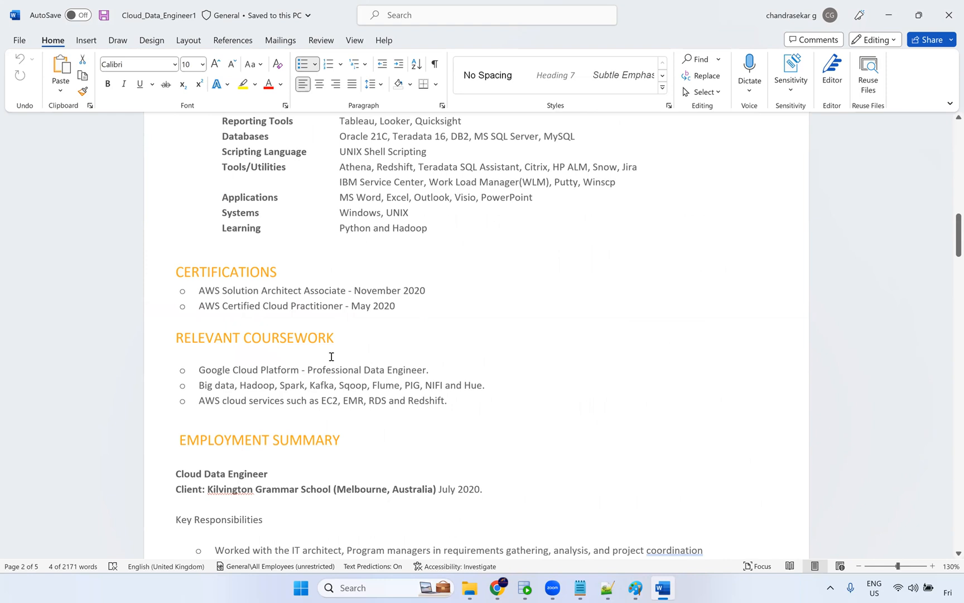
{"action": "scroll", "coordinate": [335, 363], "scroll_direction": "down", "scroll_amount": 2}
{"action": "scroll", "coordinate": [256, 335], "scroll_direction": "down", "scroll_amount": 2}
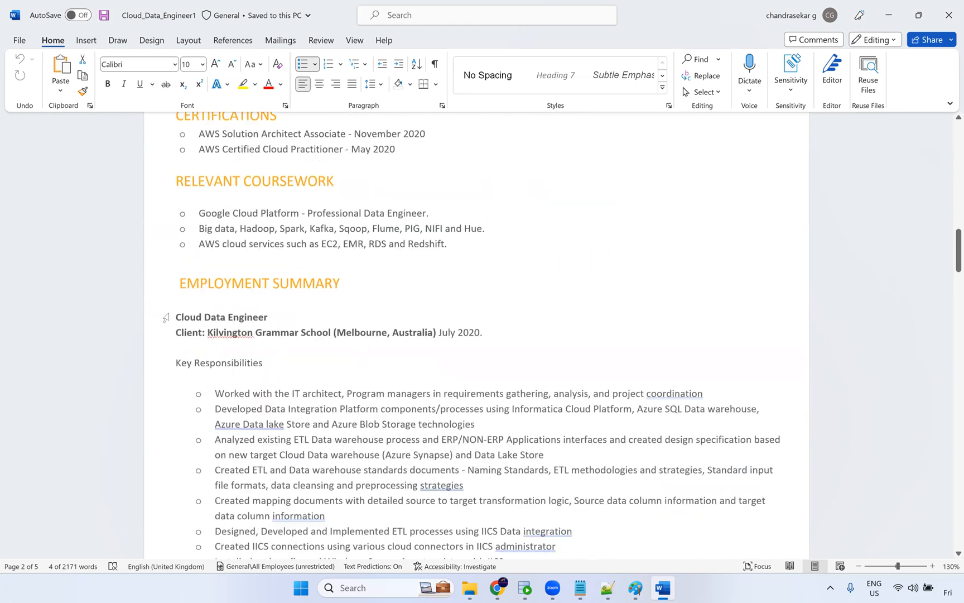
{"action": "scroll", "coordinate": [262, 330], "scroll_direction": "down", "scroll_amount": 2}
{"action": "scroll", "coordinate": [252, 317], "scroll_direction": "down", "scroll_amount": 3}
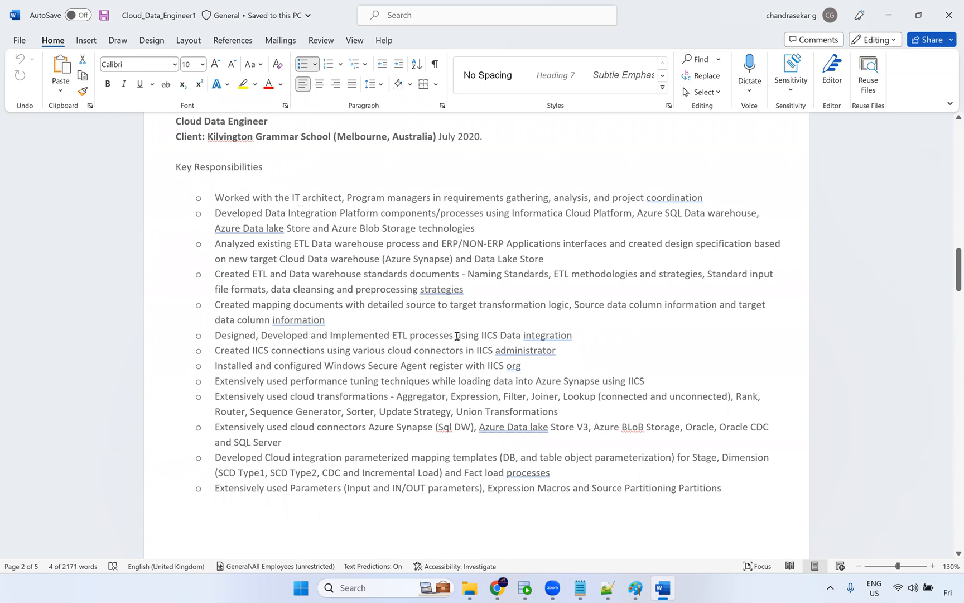
{"action": "left_click_drag", "start_coordinate": [455, 335], "coordinate": [575, 352]}
{"action": "scroll", "coordinate": [569, 382], "scroll_direction": "down", "scroll_amount": 10}
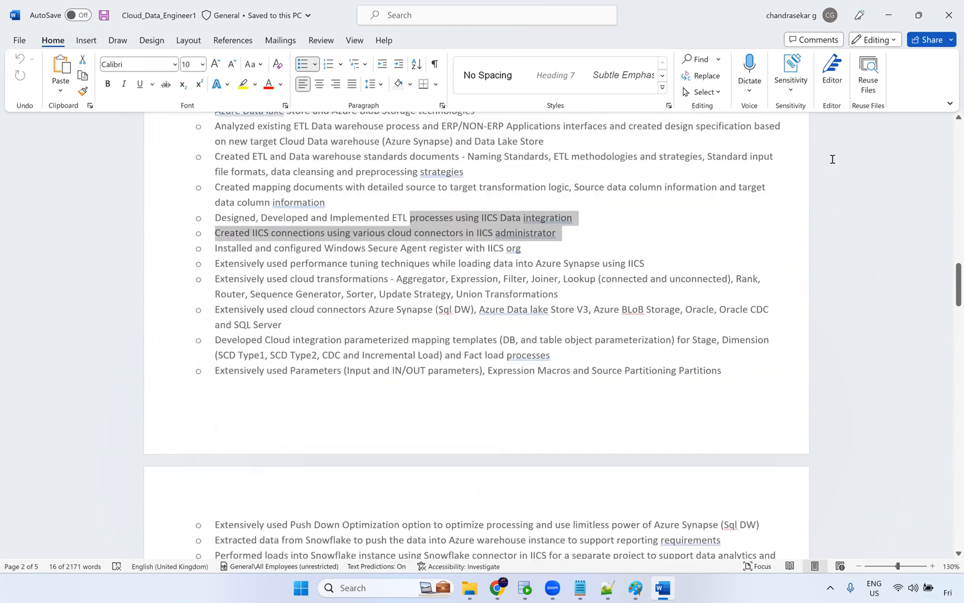
{"action": "scroll", "coordinate": [408, 282], "scroll_direction": "down", "scroll_amount": 2}
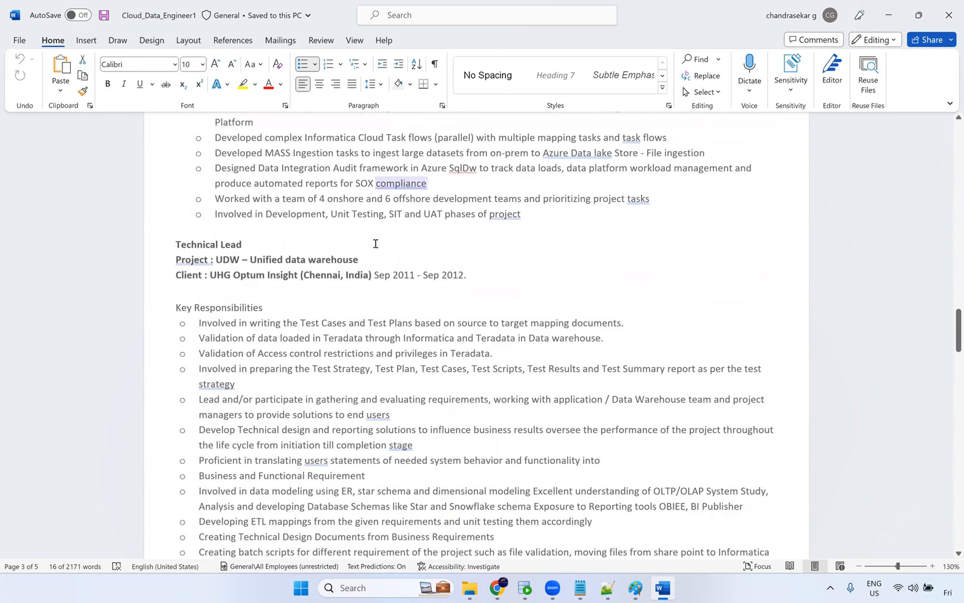
{"action": "left_click", "coordinate": [296, 328]}
{"action": "left_click", "coordinate": [518, 349], "text": "shift"}
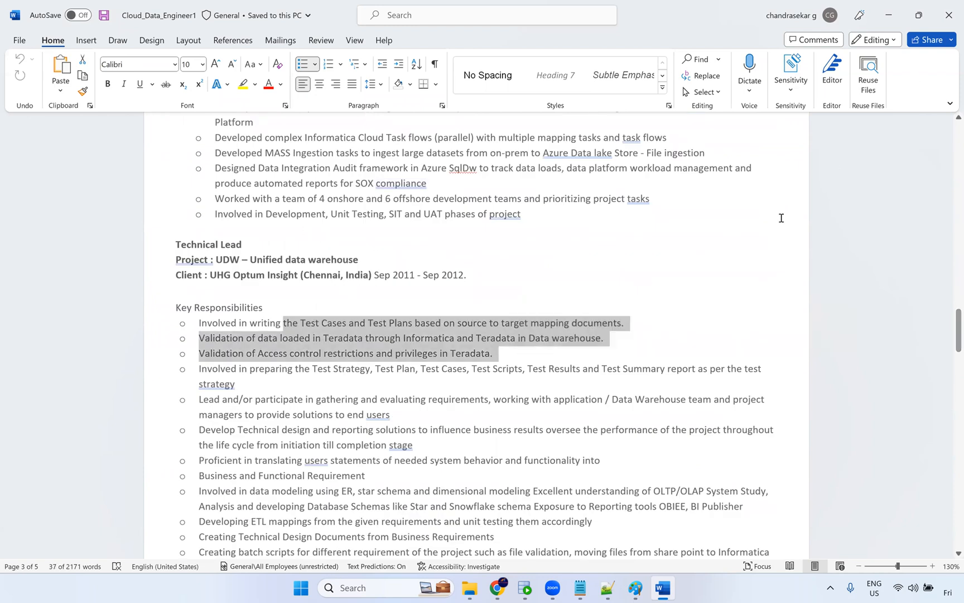
Close the current resume and open the Cloud_Data_Engineer2 document.
{"action": "left_click", "coordinate": [949, 21]}
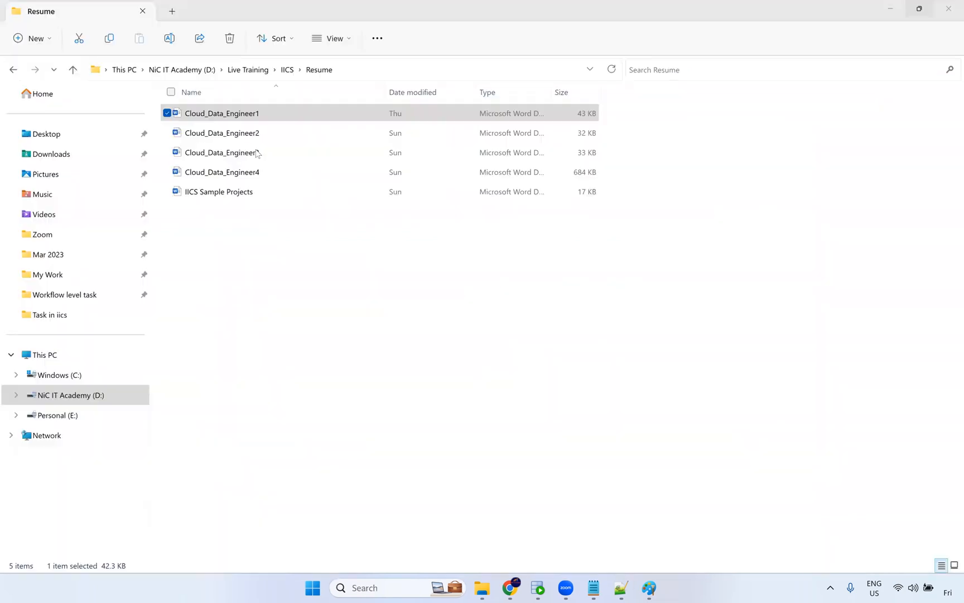
{"action": "left_click", "coordinate": [259, 137]}
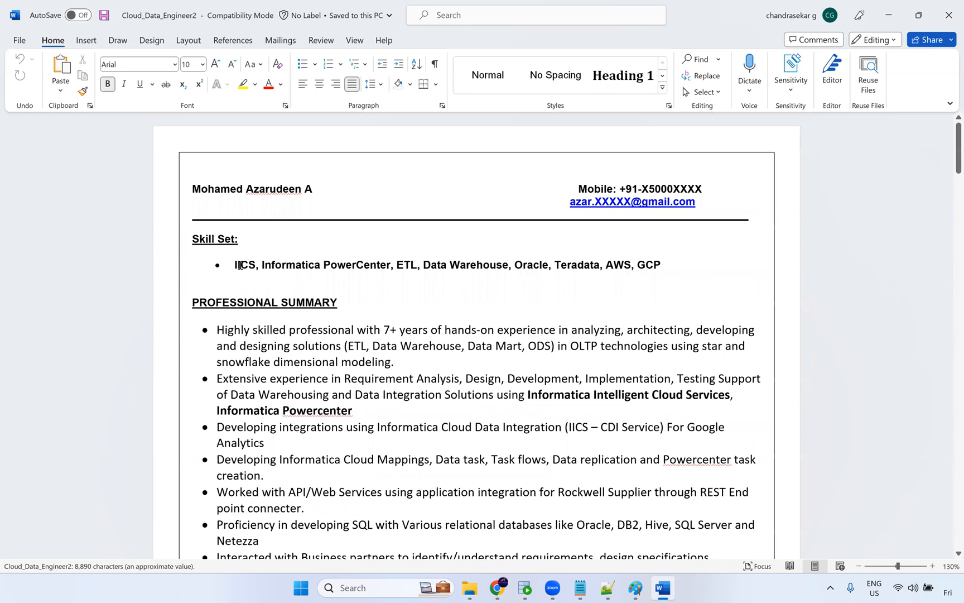
Read the Skill Set line and Professional Summary bullets, selecting the IICS keyword and the first five summary points.
{"action": "double_click", "coordinate": [245, 264]}
{"action": "left_click", "coordinate": [483, 265]}
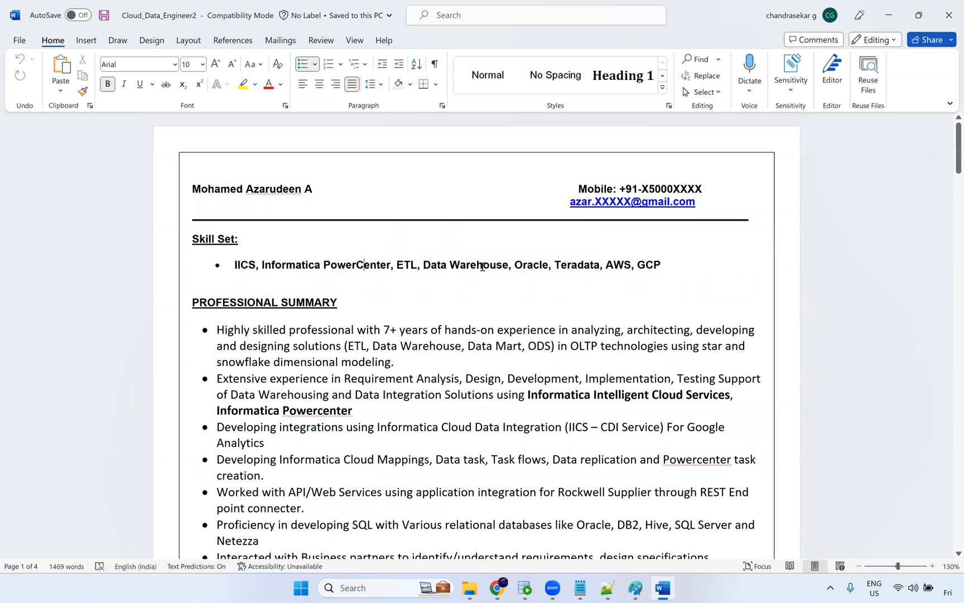
{"action": "left_click", "coordinate": [544, 266]}
{"action": "left_click", "coordinate": [579, 268]}
{"action": "left_click", "coordinate": [623, 266]}
{"action": "scroll", "coordinate": [447, 302], "scroll_direction": "down", "scroll_amount": 3}
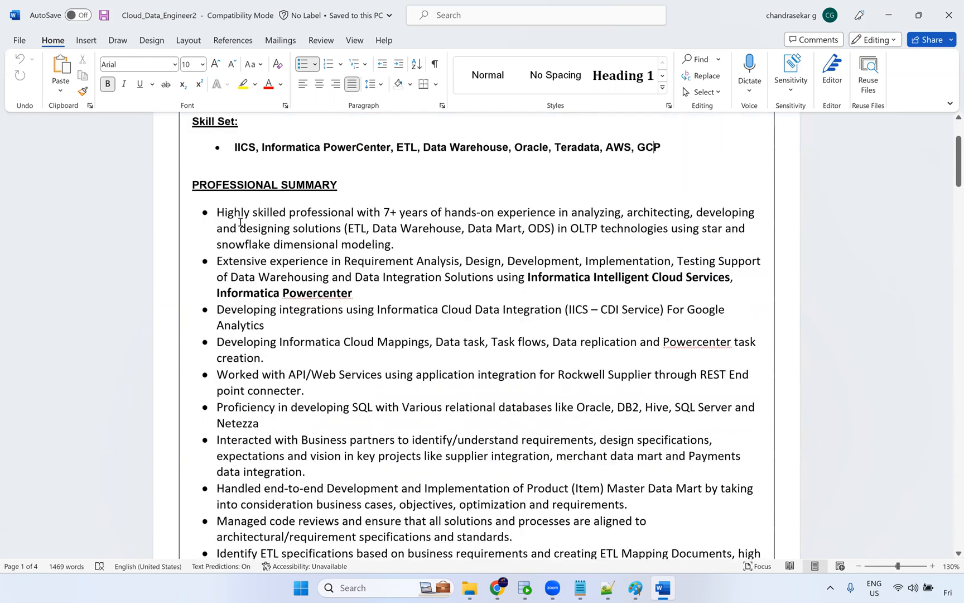
{"action": "left_click_drag", "start_coordinate": [219, 214], "coordinate": [426, 395]}
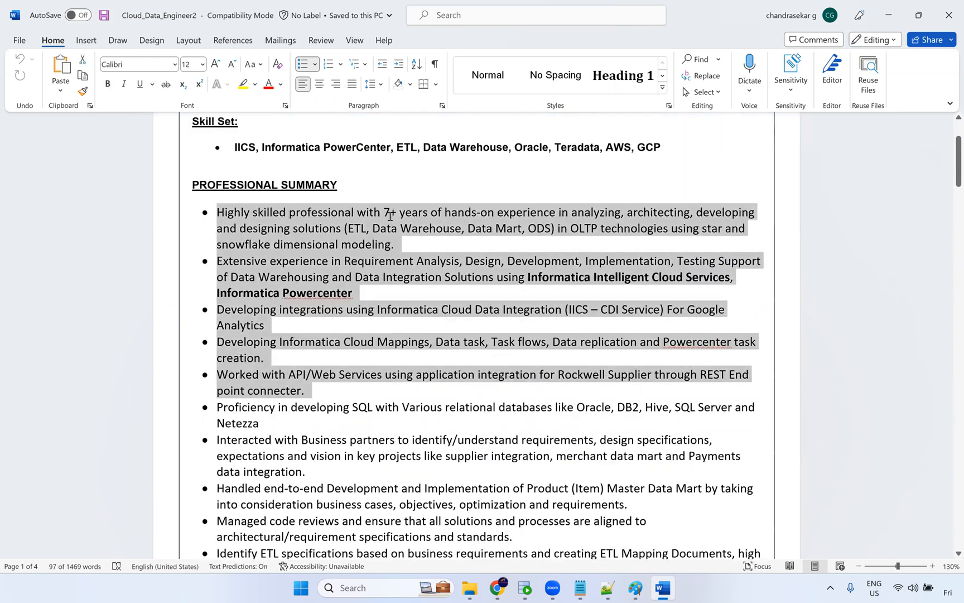
{"action": "double_click", "coordinate": [392, 216]}
{"action": "scroll", "coordinate": [416, 299], "scroll_direction": "down", "scroll_amount": 6}
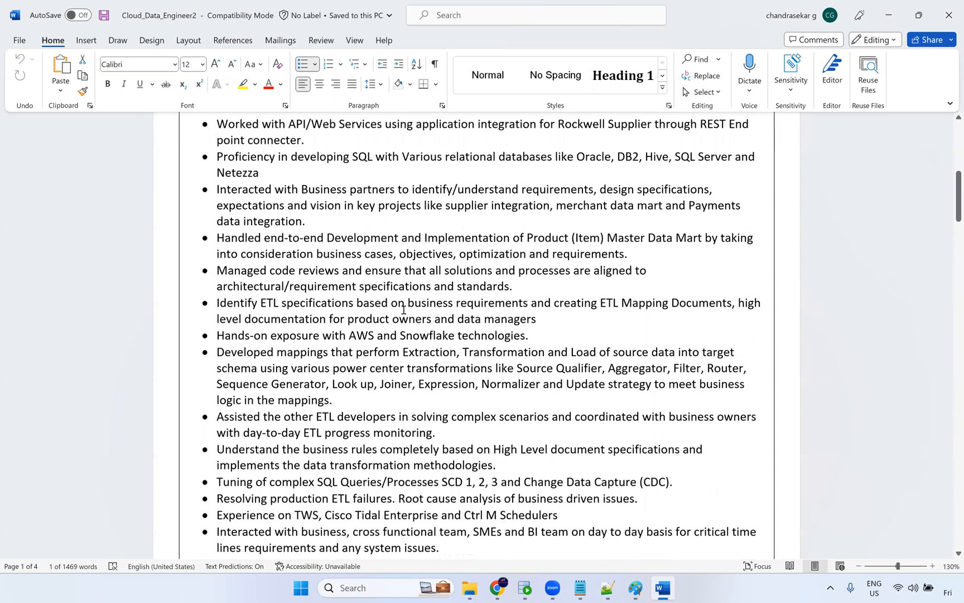
{"action": "scroll", "coordinate": [378, 290], "scroll_direction": "down", "scroll_amount": 10}
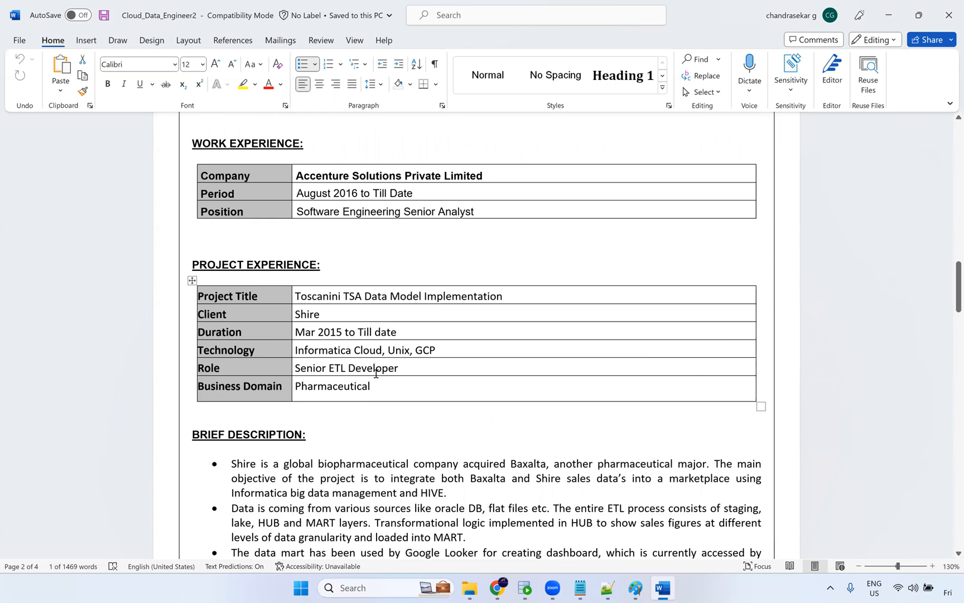
Review the Project Experience table and Roles and Responsibility bullets, selecting the role, technology and business domain entries.
{"action": "left_click_drag", "start_coordinate": [398, 367], "coordinate": [313, 367]}
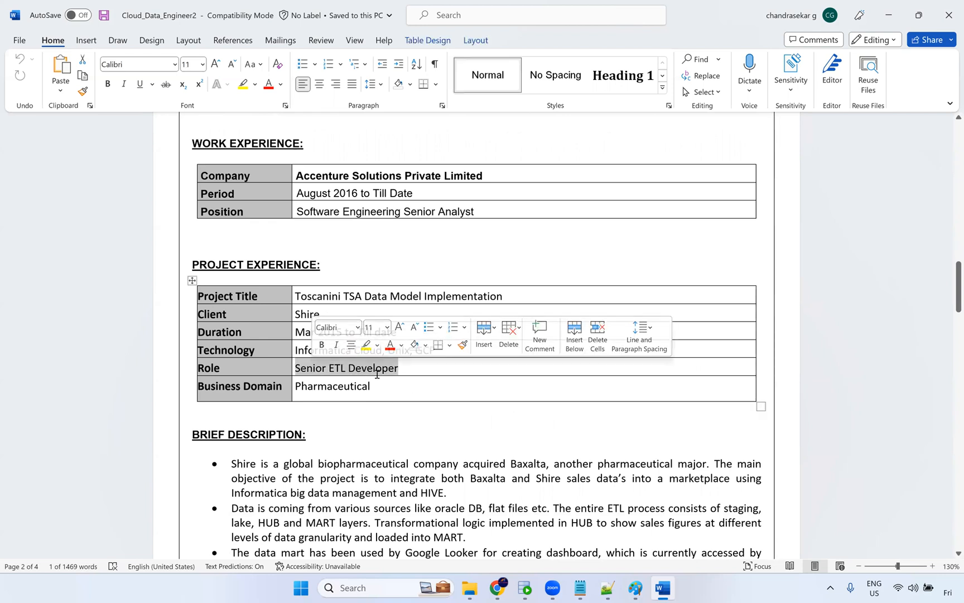
{"action": "left_click", "coordinate": [446, 355]}
{"action": "left_click_drag", "start_coordinate": [447, 354], "coordinate": [274, 345]}
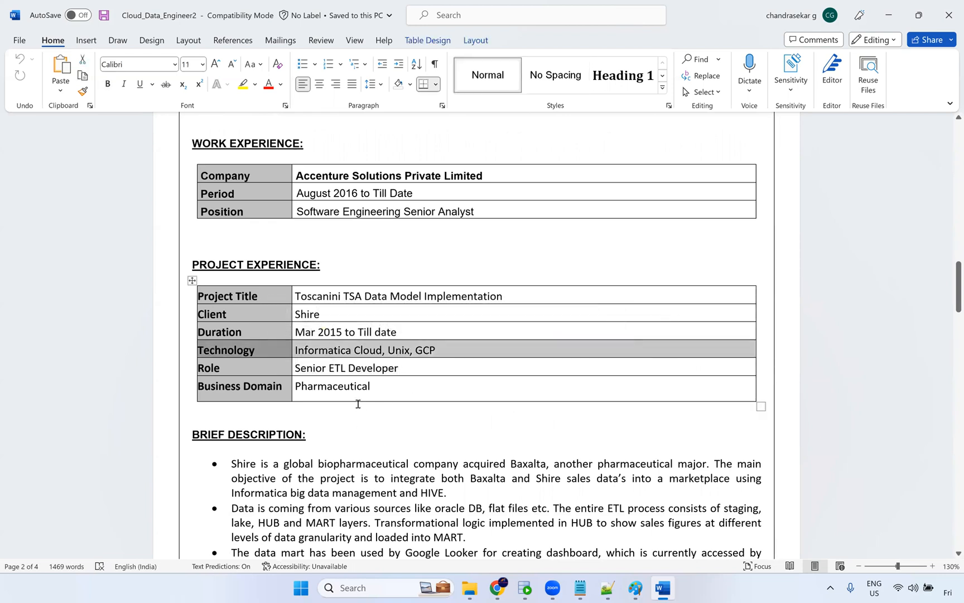
{"action": "scroll", "coordinate": [387, 384], "scroll_direction": "down", "scroll_amount": 3}
{"action": "left_click_drag", "start_coordinate": [343, 316], "coordinate": [428, 494]}
{"action": "scroll", "coordinate": [397, 455], "scroll_direction": "down", "scroll_amount": 1}
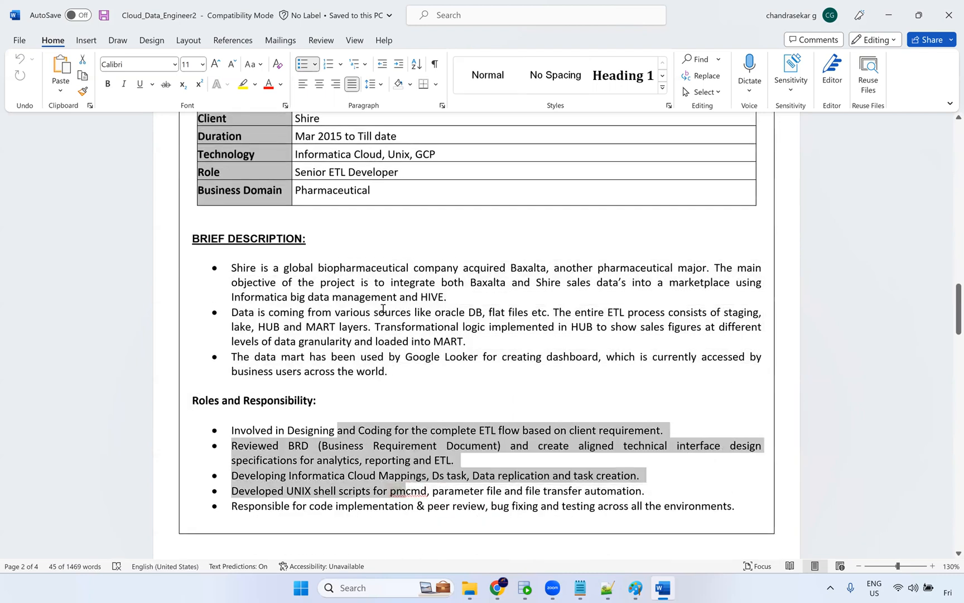
{"action": "scroll", "coordinate": [383, 312], "scroll_direction": "up", "scroll_amount": 3}
{"action": "scroll", "coordinate": [354, 348], "scroll_direction": "up", "scroll_amount": 1}
{"action": "double_click", "coordinate": [353, 347]}
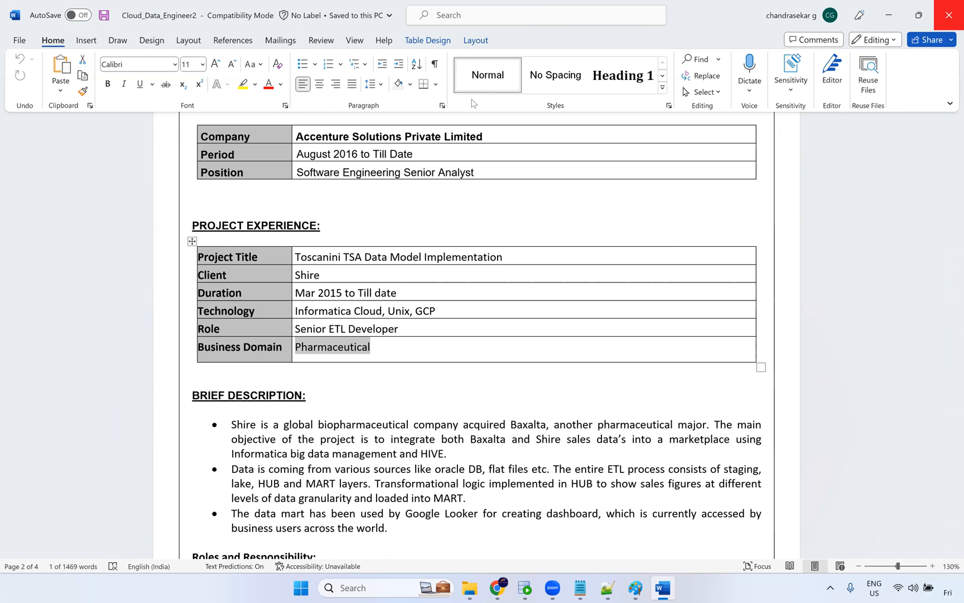
Close and reopen Cloud_Data_Engineer2, then scroll down to its Technical Skills table.
{"action": "key", "text": "alt+F4"}
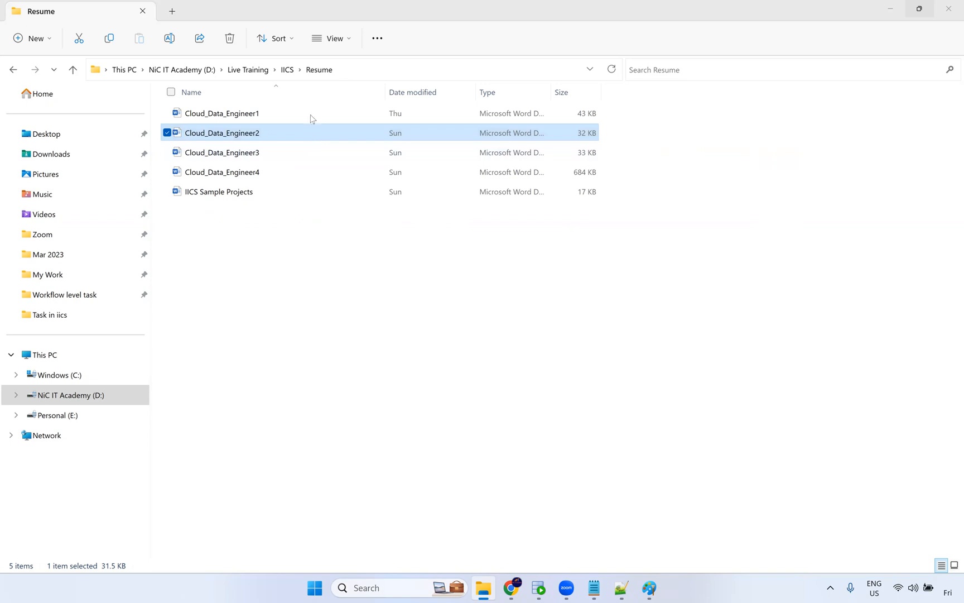
{"action": "double_click", "coordinate": [255, 137]}
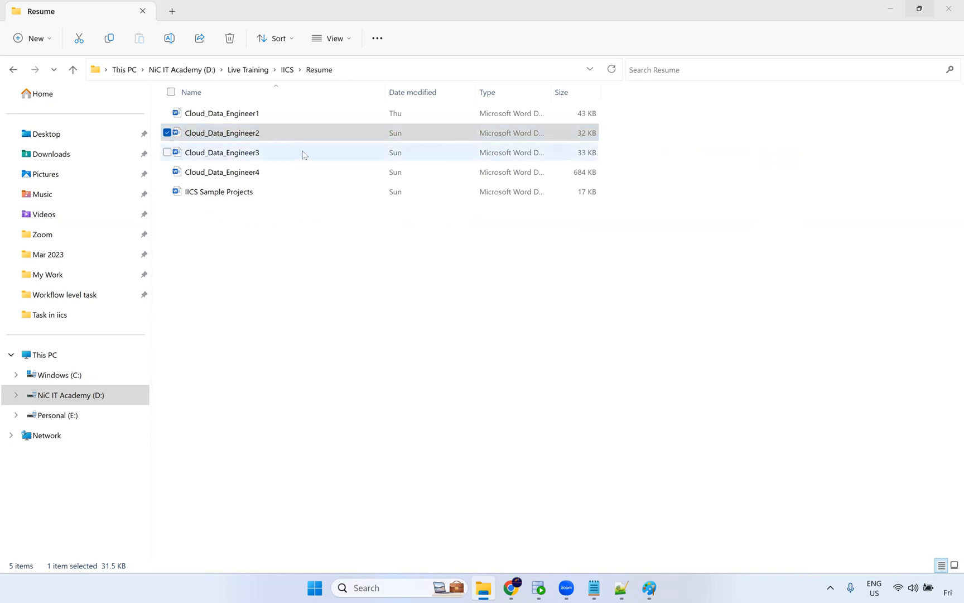
{"action": "scroll", "coordinate": [322, 319], "scroll_direction": "down", "scroll_amount": 3}
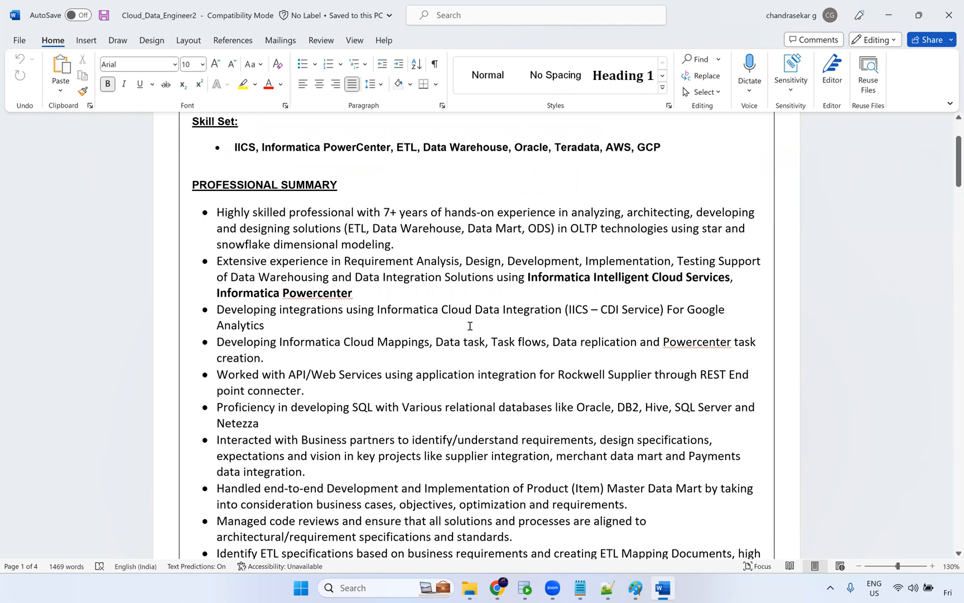
{"action": "scroll", "coordinate": [464, 338], "scroll_direction": "down", "scroll_amount": 3}
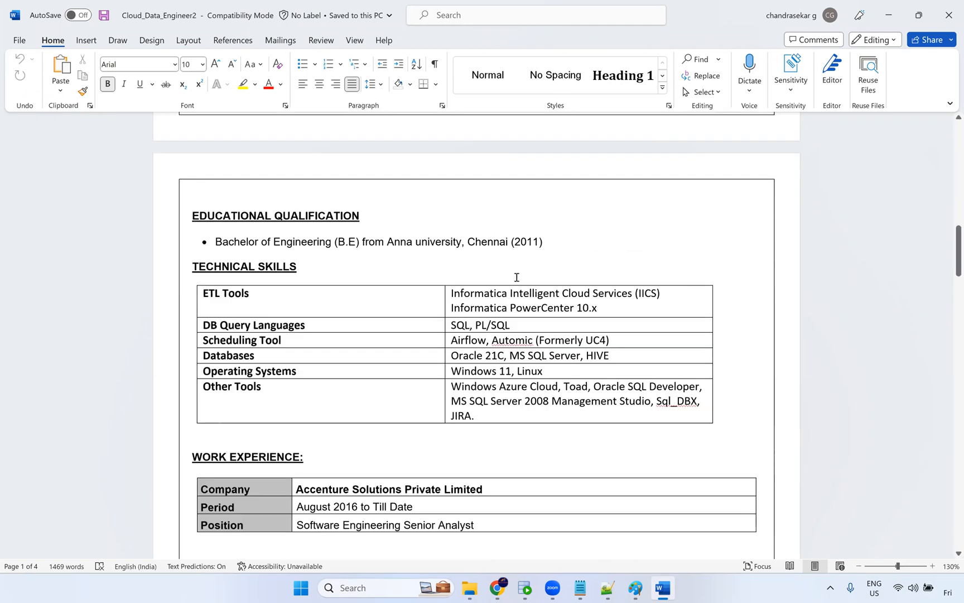
{"action": "scroll", "coordinate": [488, 251], "scroll_direction": "down", "scroll_amount": 10}
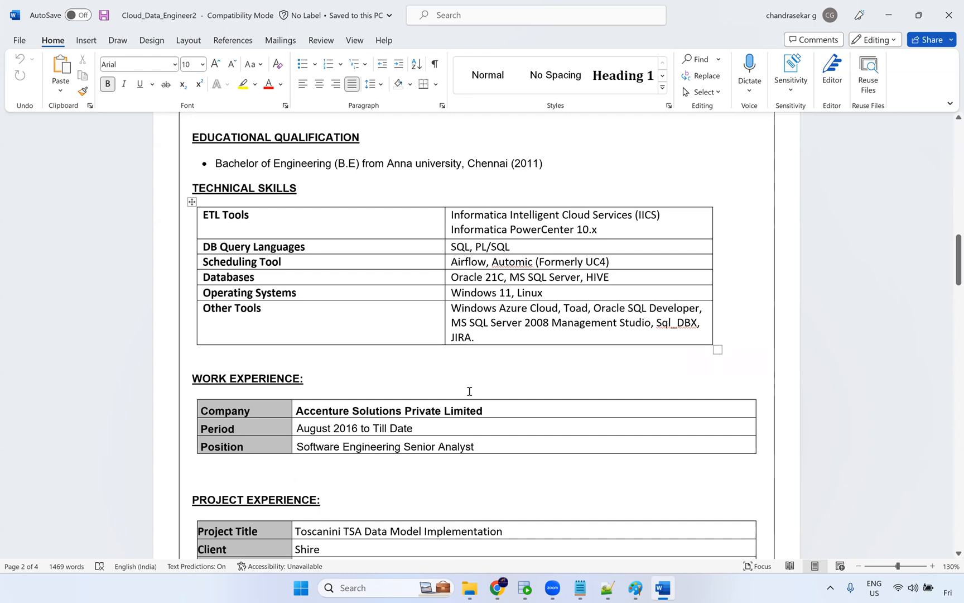
{"action": "left_click", "coordinate": [493, 353]}
Scroll back to the Skill Set line, select the Oracle and Teradata keywords, and scroll down through the summary again.
{"action": "scroll", "coordinate": [489, 265], "scroll_direction": "up", "scroll_amount": 4}
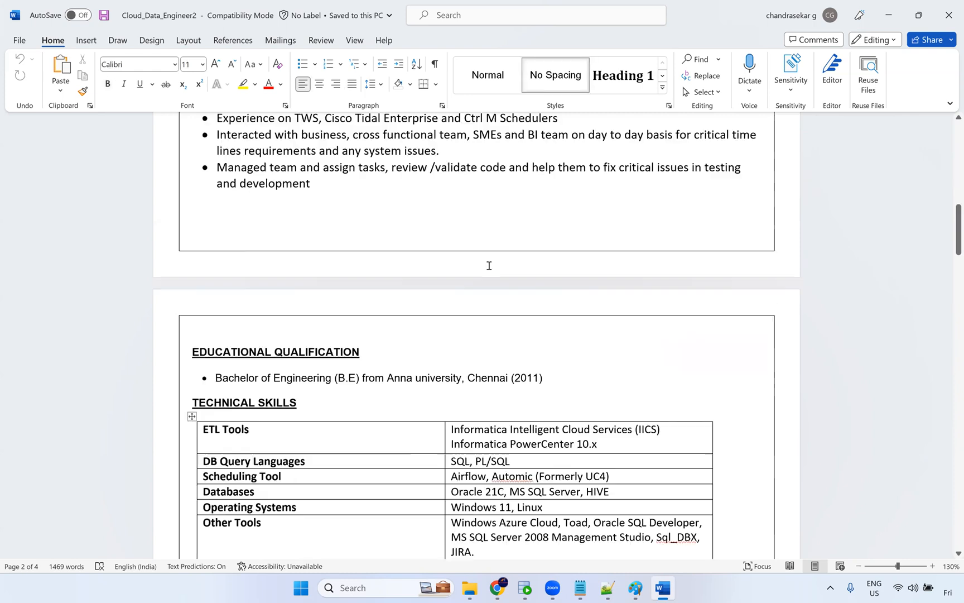
{"action": "scroll", "coordinate": [489, 266], "scroll_direction": "up", "scroll_amount": 5}
{"action": "scroll", "coordinate": [458, 290], "scroll_direction": "up", "scroll_amount": 4}
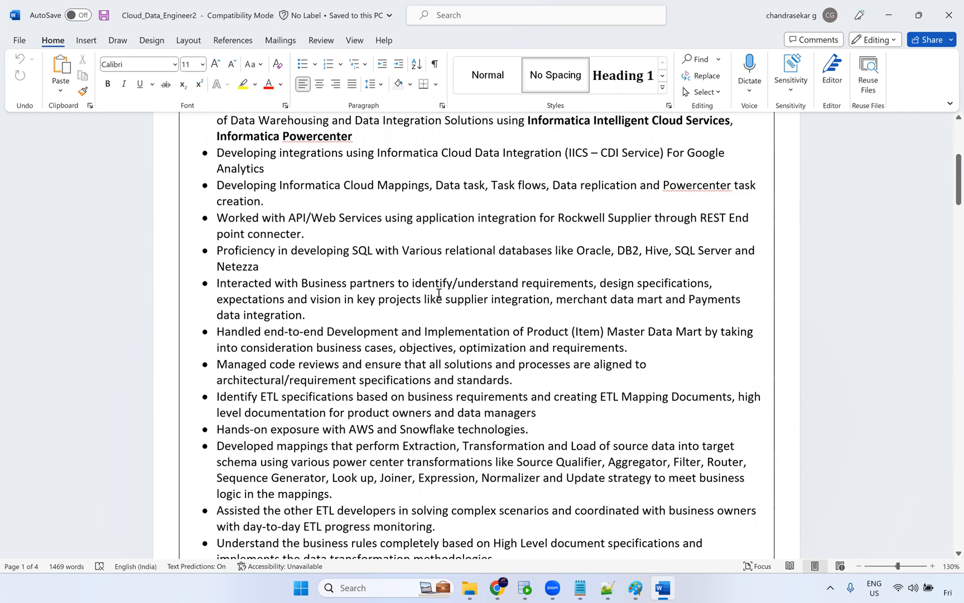
{"action": "scroll", "coordinate": [424, 300], "scroll_direction": "up", "scroll_amount": 4}
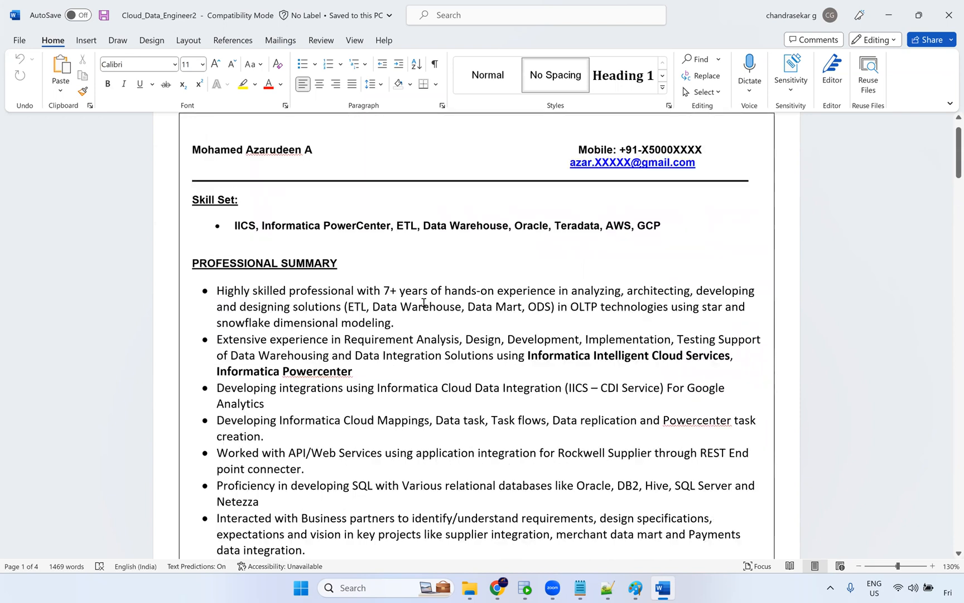
{"action": "double_click", "coordinate": [538, 232]}
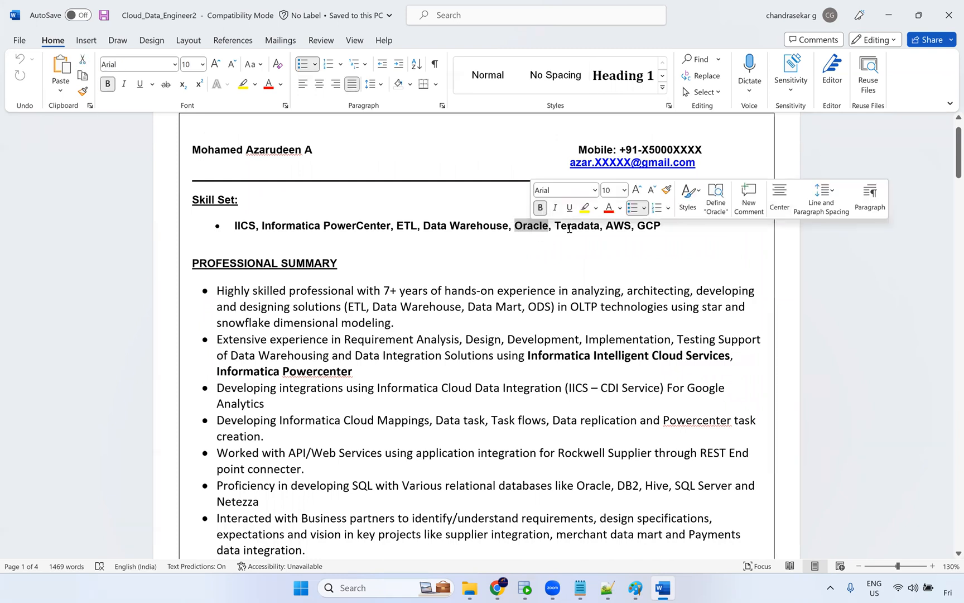
{"action": "double_click", "coordinate": [569, 227]}
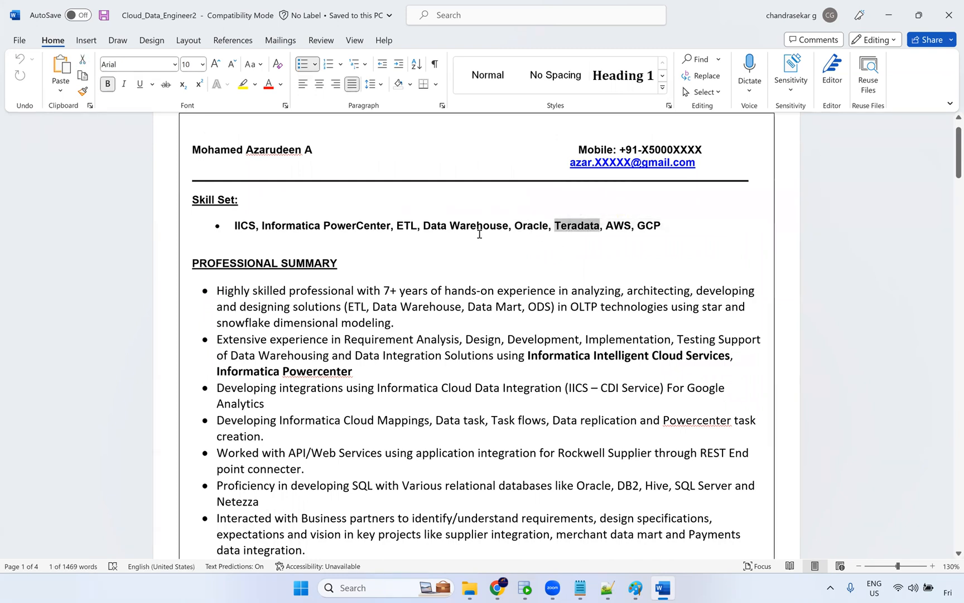
{"action": "scroll", "coordinate": [537, 276], "scroll_direction": "down", "scroll_amount": 6}
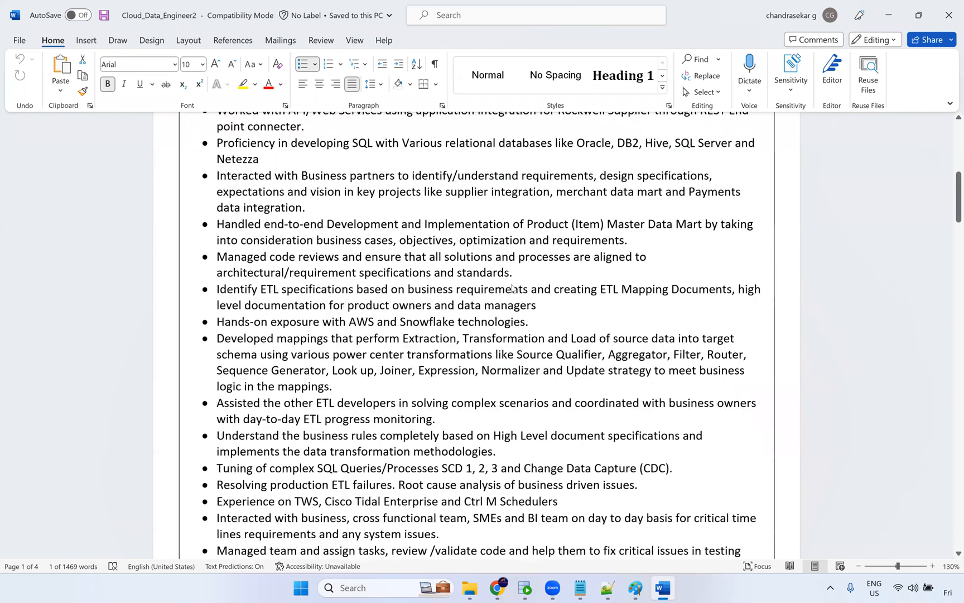
{"action": "scroll", "coordinate": [530, 371], "scroll_direction": "down", "scroll_amount": 8}
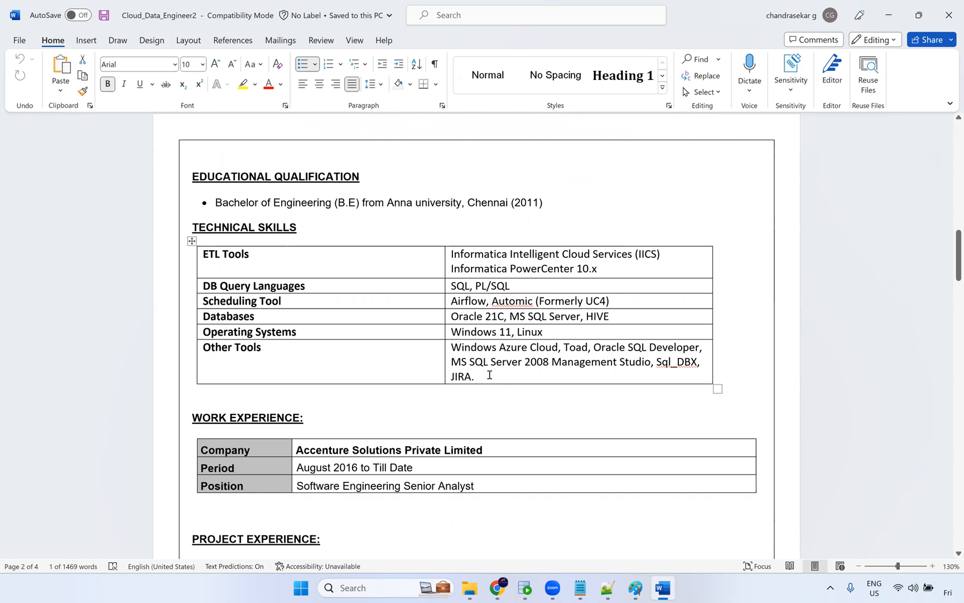
Review the first Project Experience table and Brief Description, selecting the business domain entry and description bullets.
{"action": "scroll", "coordinate": [464, 308], "scroll_direction": "down", "scroll_amount": 2}
{"action": "scroll", "coordinate": [464, 308], "scroll_direction": "down", "scroll_amount": 6}
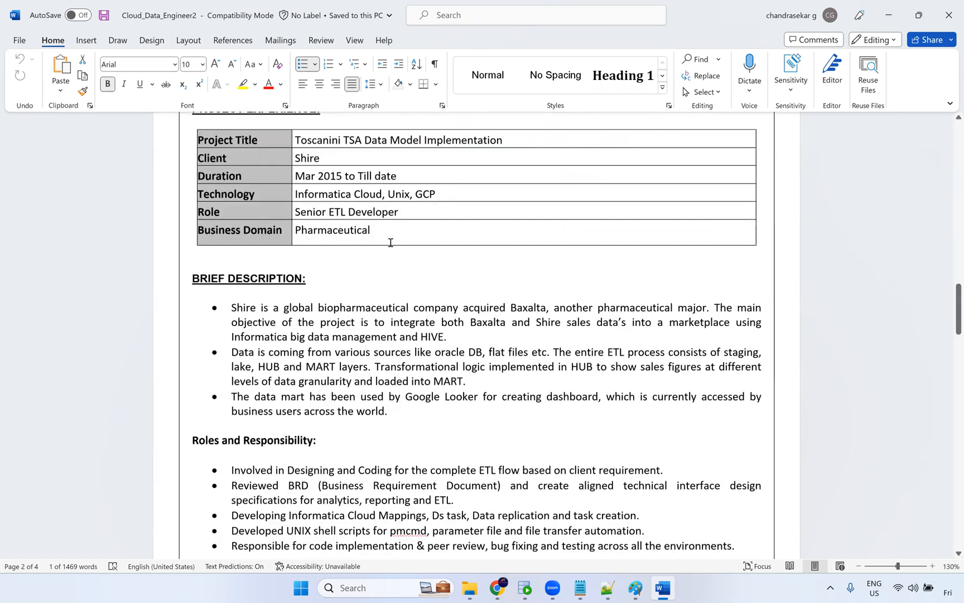
{"action": "scroll", "coordinate": [377, 248], "scroll_direction": "up", "scroll_amount": 1}
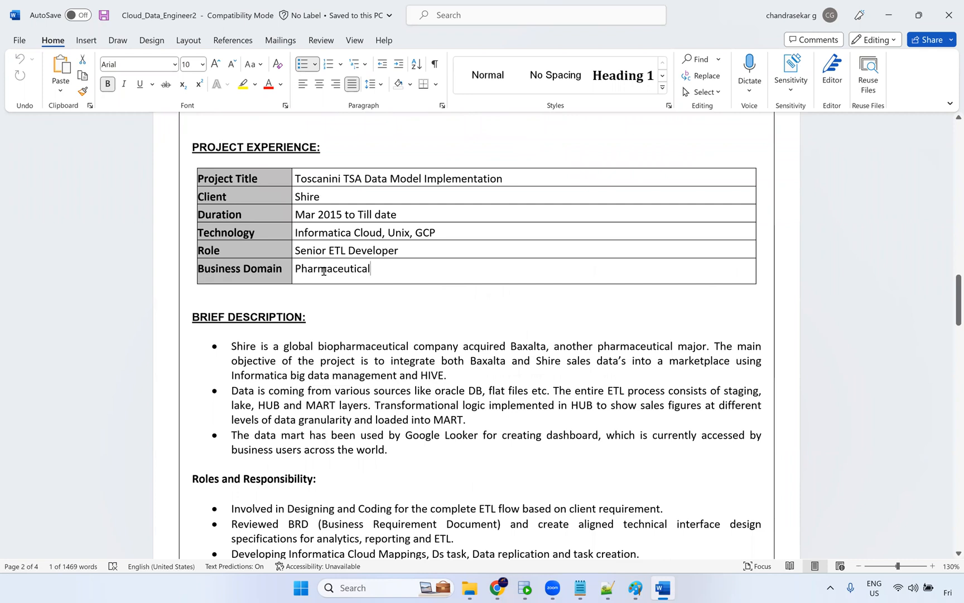
{"action": "left_click_drag", "start_coordinate": [376, 271], "coordinate": [327, 269]}
{"action": "left_click_drag", "start_coordinate": [246, 348], "coordinate": [337, 437]}
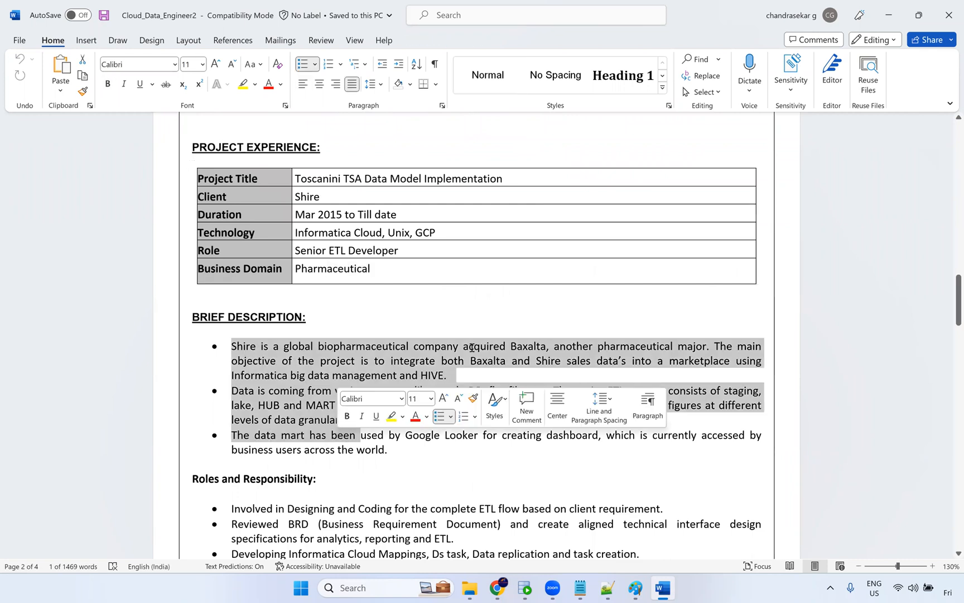
{"action": "scroll", "coordinate": [362, 391], "scroll_direction": "down", "scroll_amount": 5}
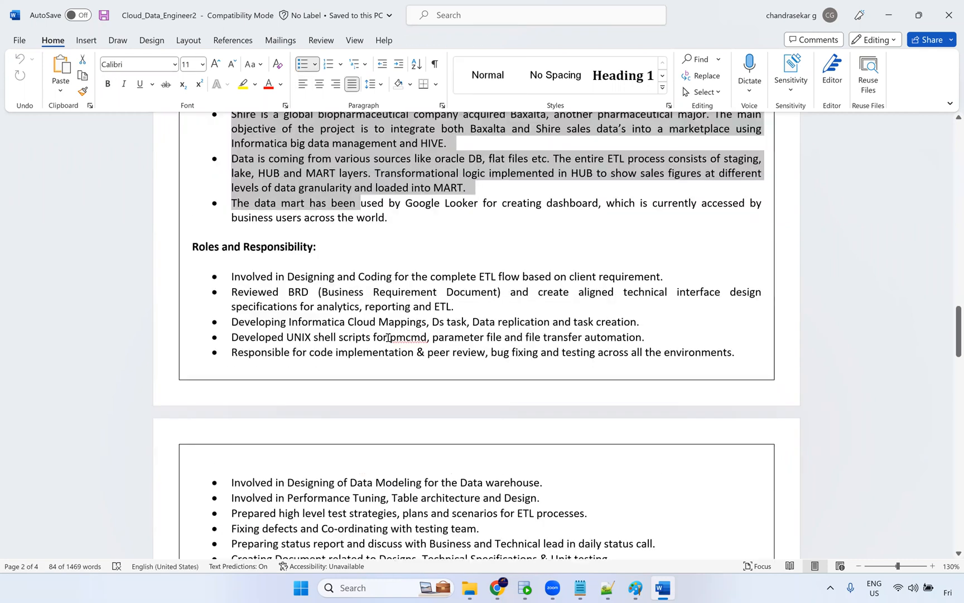
{"action": "scroll", "coordinate": [324, 297], "scroll_direction": "down", "scroll_amount": 8}
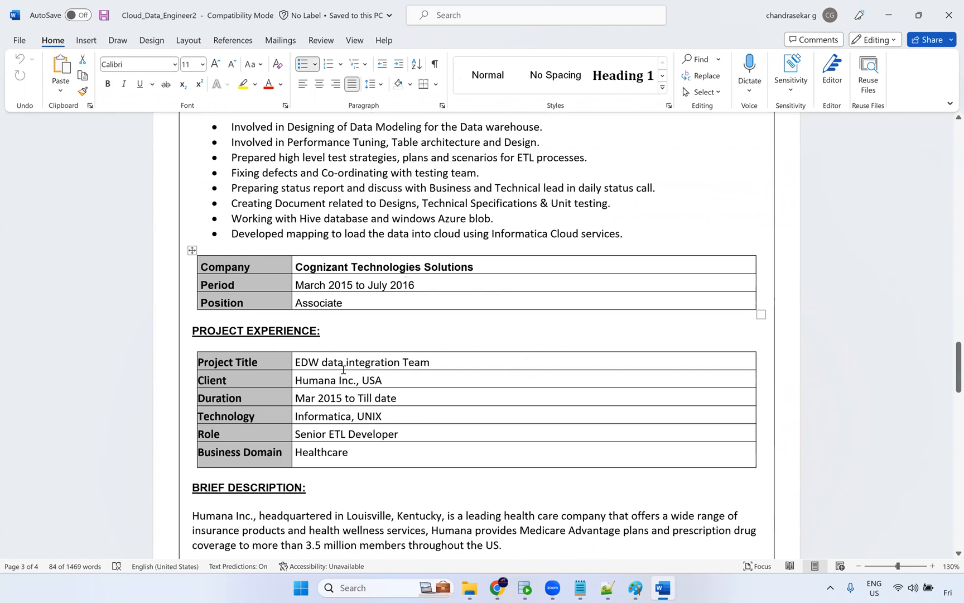
Add PowerCenter after Informatica in the Humana project's Technology cell and save the document.
{"action": "left_click_drag", "start_coordinate": [294, 363], "coordinate": [433, 362]}
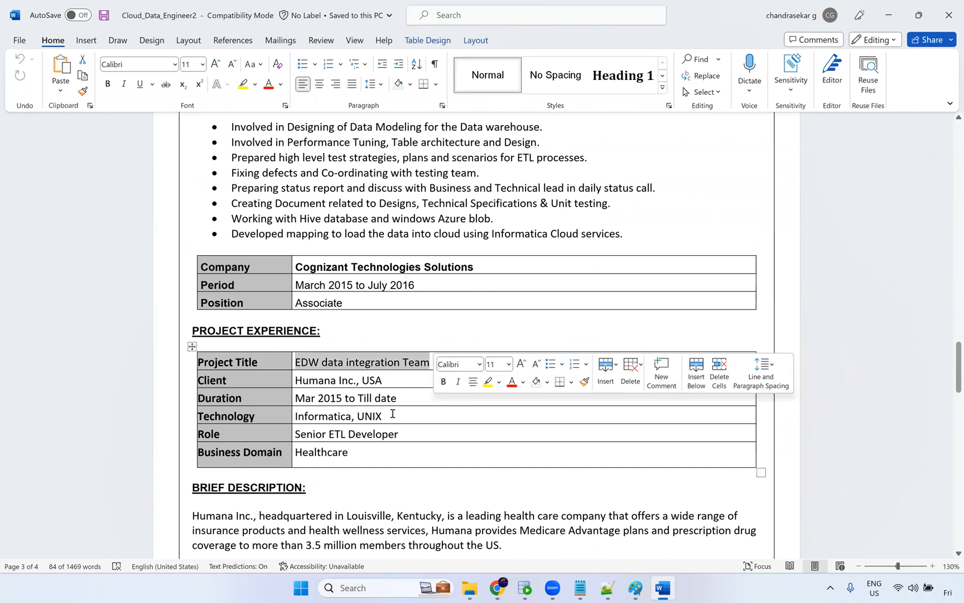
{"action": "left_click", "coordinate": [279, 417]}
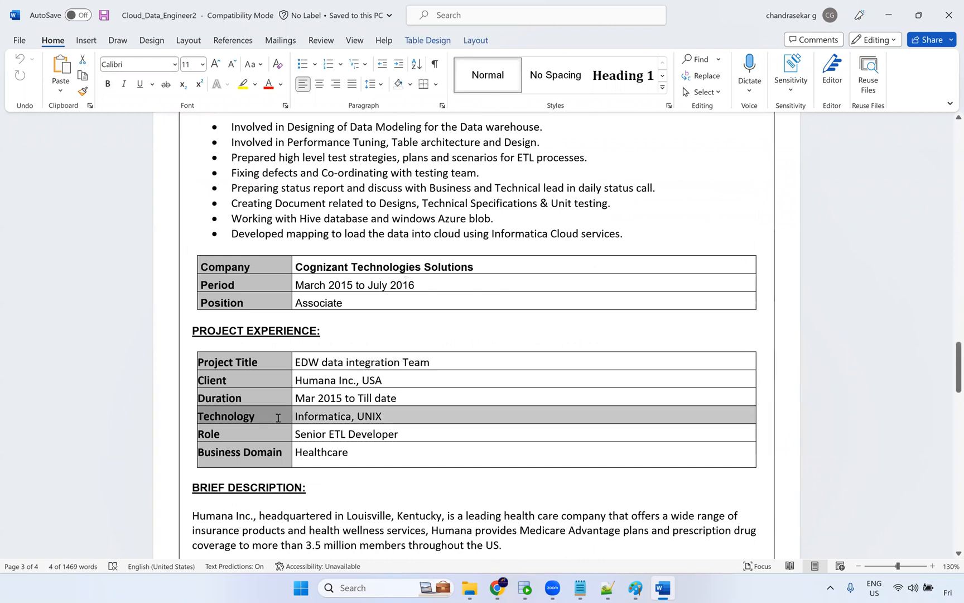
{"action": "left_click", "coordinate": [355, 425]}
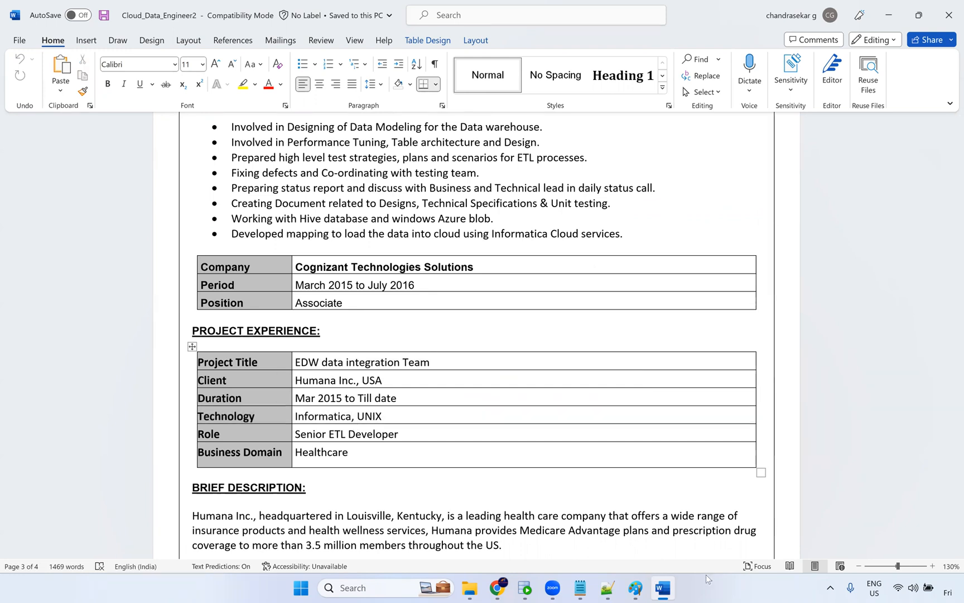
{"action": "type", "text": "PowerCe"}
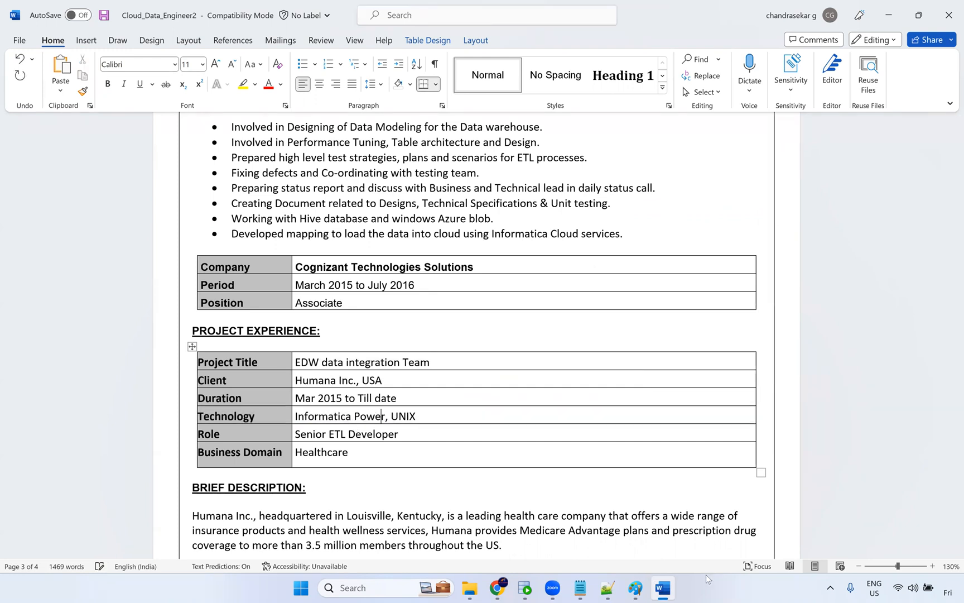
{"action": "type", "text": "nter"}
{"action": "key", "text": "ctrl+s"}
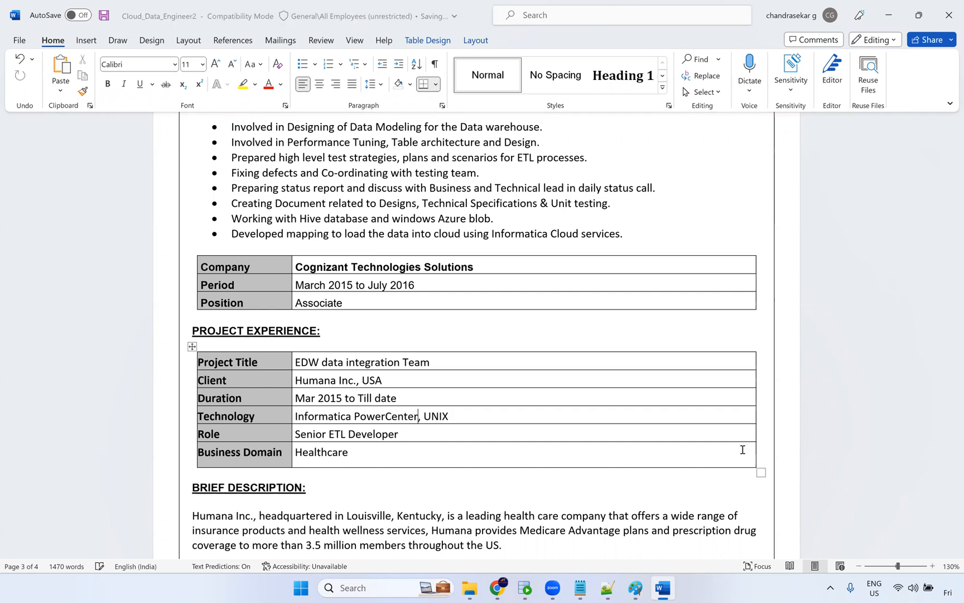
Scroll through the remaining project and responsibility sections down to the Declaration, then close the document.
{"action": "scroll", "coordinate": [503, 371], "scroll_direction": "down", "scroll_amount": 5}
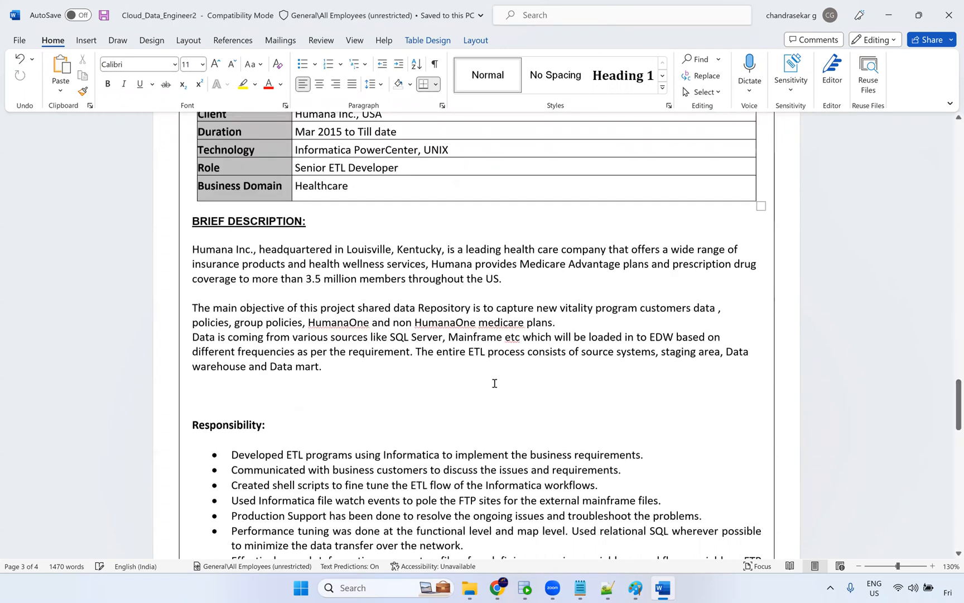
{"action": "scroll", "coordinate": [494, 383], "scroll_direction": "down", "scroll_amount": 10}
{"action": "scroll", "coordinate": [404, 408], "scroll_direction": "down", "scroll_amount": 2}
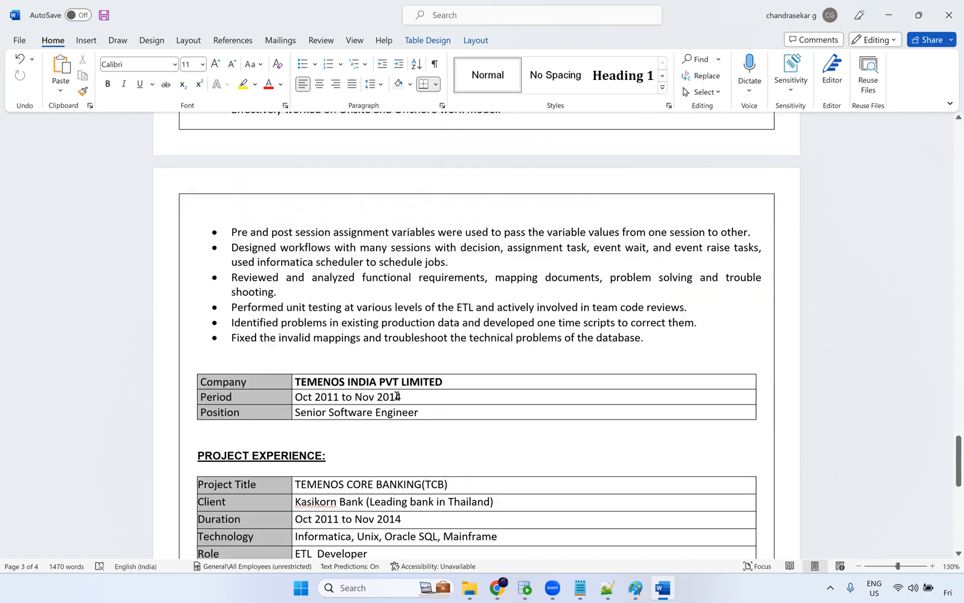
{"action": "scroll", "coordinate": [398, 394], "scroll_direction": "down", "scroll_amount": 2}
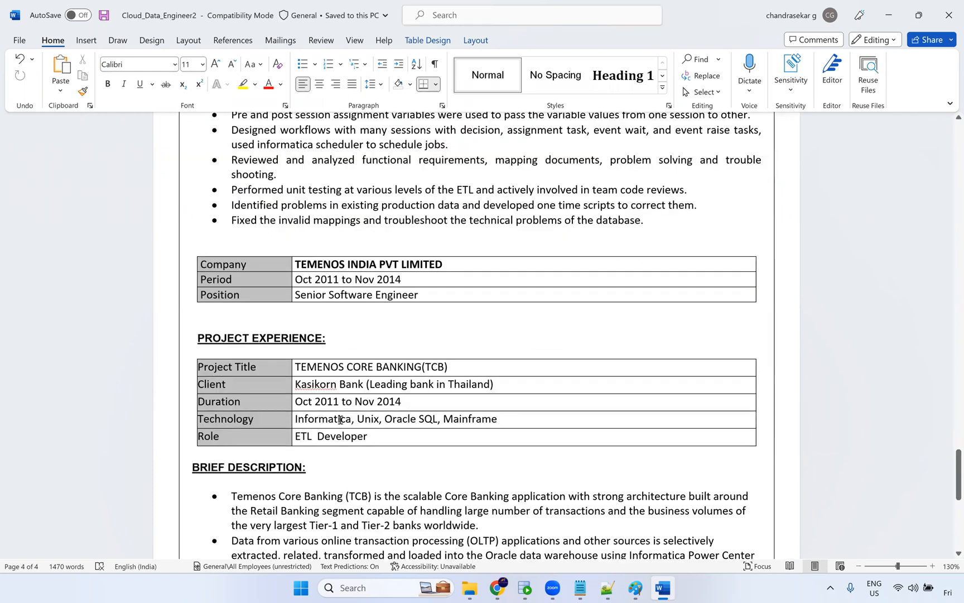
{"action": "scroll", "coordinate": [474, 421], "scroll_direction": "down", "scroll_amount": 1}
{"action": "scroll", "coordinate": [474, 415], "scroll_direction": "down", "scroll_amount": 4}
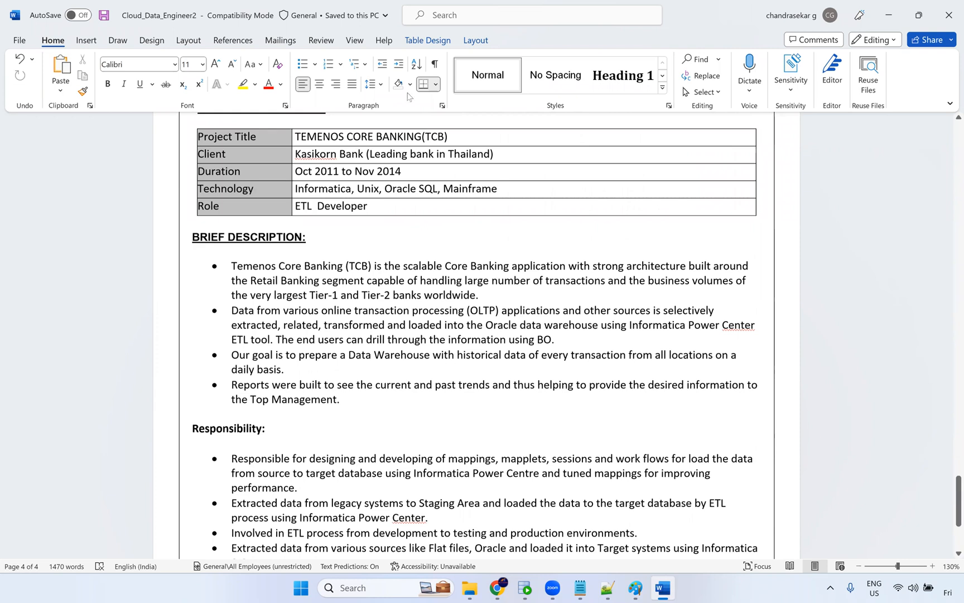
{"action": "scroll", "coordinate": [446, 162], "scroll_direction": "down", "scroll_amount": 1}
{"action": "scroll", "coordinate": [453, 236], "scroll_direction": "down", "scroll_amount": 3}
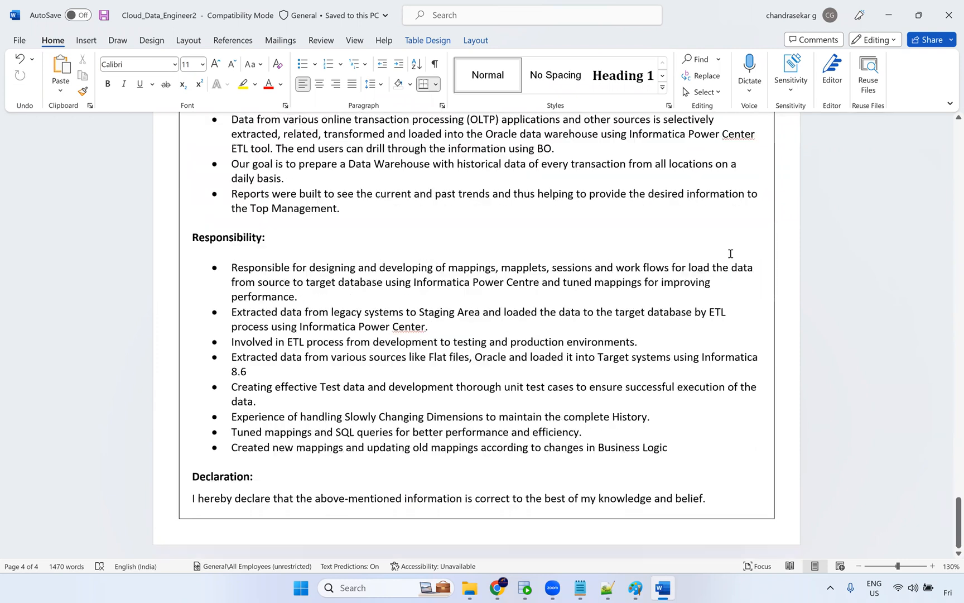
{"action": "left_click", "coordinate": [949, 7]}
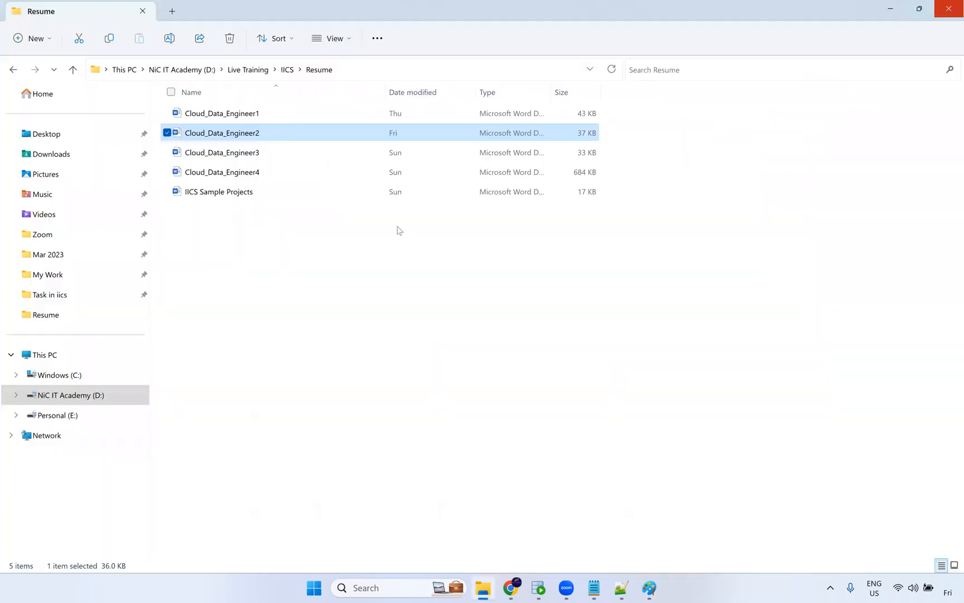
Open Cloud_Data_Engineer3 from the Resume folder and acknowledge the viewing-permissions notice.
{"action": "double_click", "coordinate": [253, 153]}
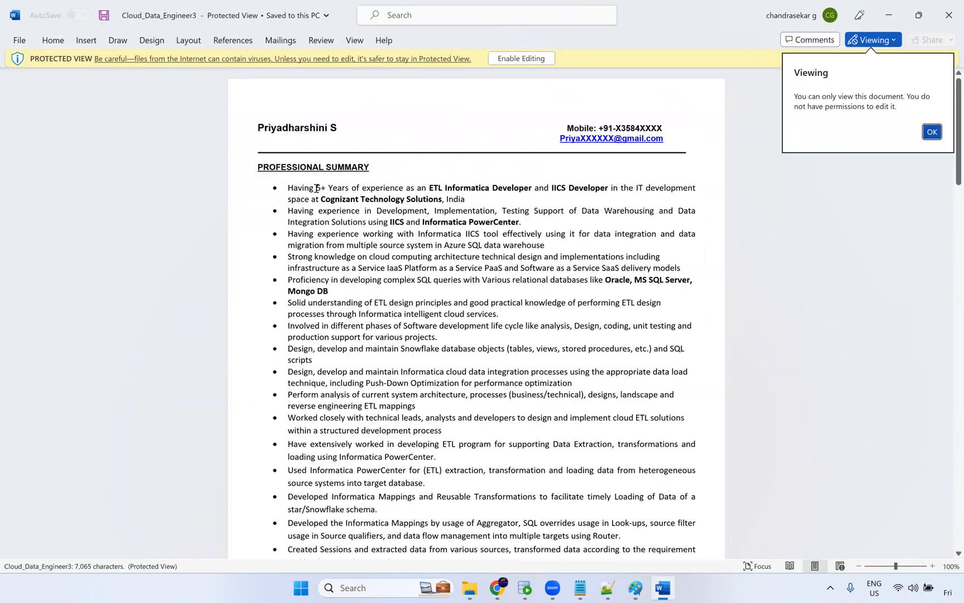
{"action": "left_click", "coordinate": [930, 132]}
Read through the Professional Summary bullets, selecting successive groups of points.
{"action": "left_click_drag", "start_coordinate": [388, 192], "coordinate": [480, 317]}
{"action": "scroll", "coordinate": [456, 393], "scroll_direction": "down", "scroll_amount": 3}
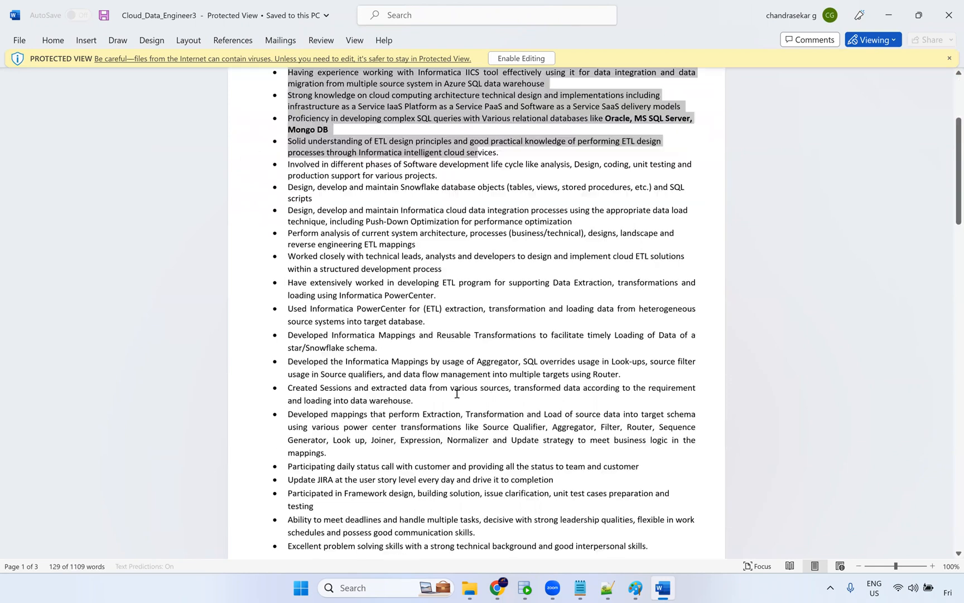
{"action": "scroll", "coordinate": [457, 394], "scroll_direction": "down", "scroll_amount": 1}
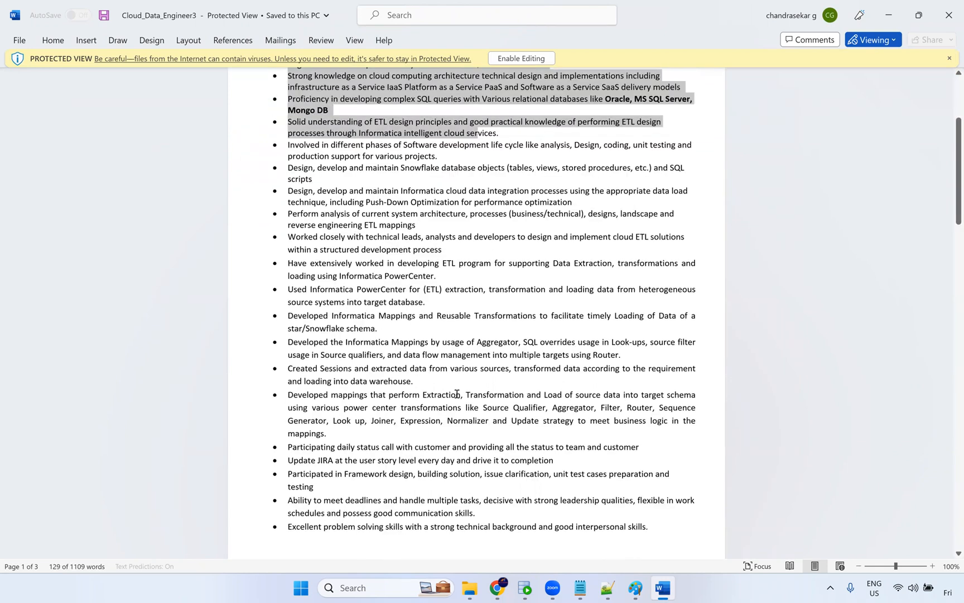
{"action": "left_click_drag", "start_coordinate": [474, 315], "coordinate": [300, 179]}
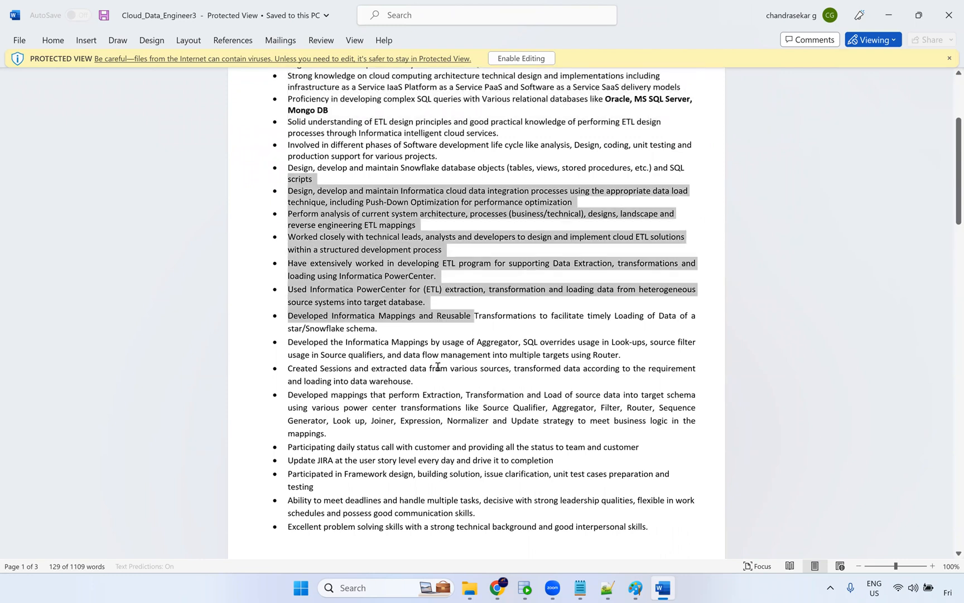
{"action": "scroll", "coordinate": [438, 366], "scroll_direction": "up", "scroll_amount": 5}
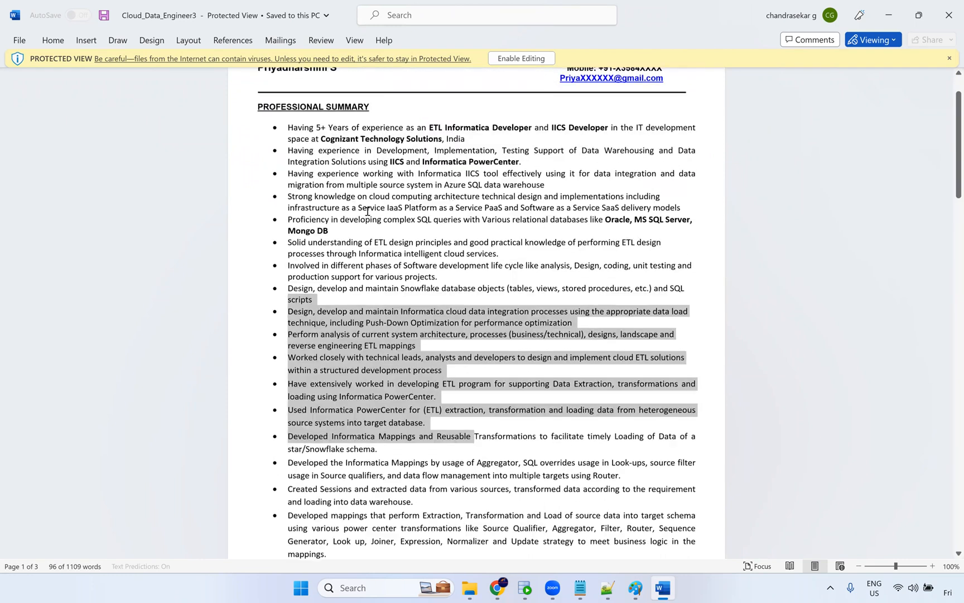
{"action": "left_click", "coordinate": [567, 323]}
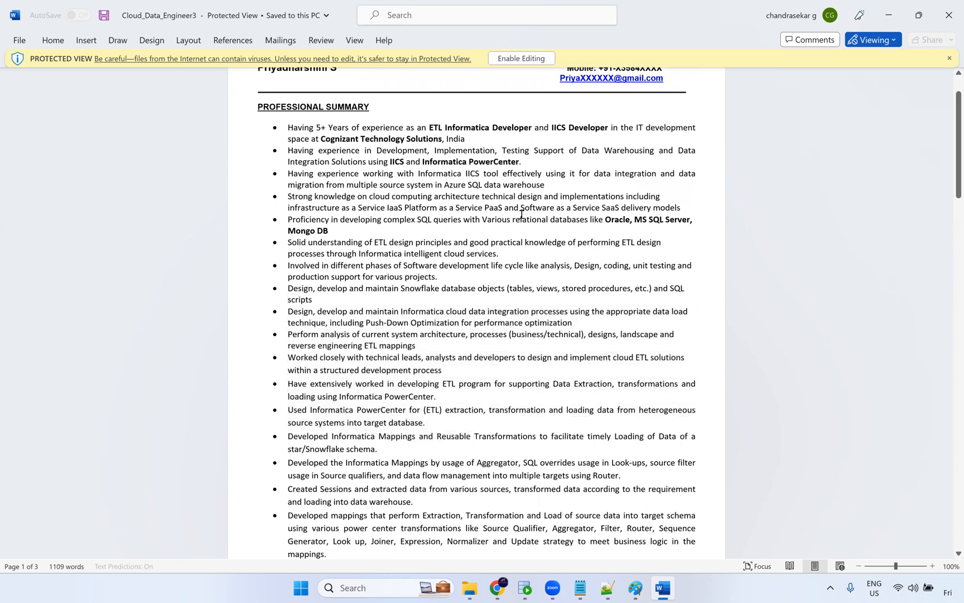
{"action": "left_click_drag", "start_coordinate": [509, 256], "coordinate": [277, 148]}
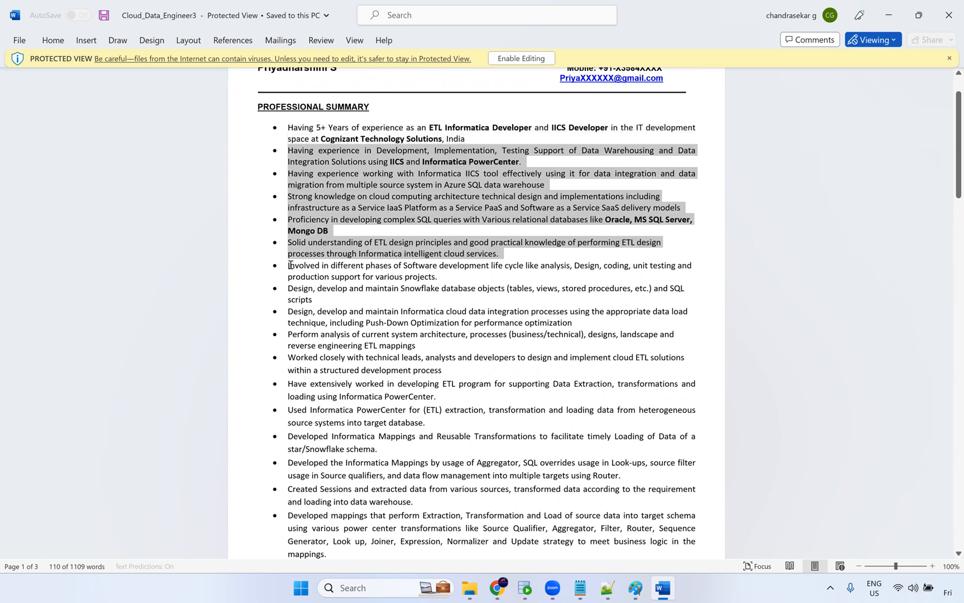
{"action": "left_click_drag", "start_coordinate": [289, 265], "coordinate": [423, 459]}
{"action": "scroll", "coordinate": [422, 458], "scroll_direction": "down", "scroll_amount": 5}
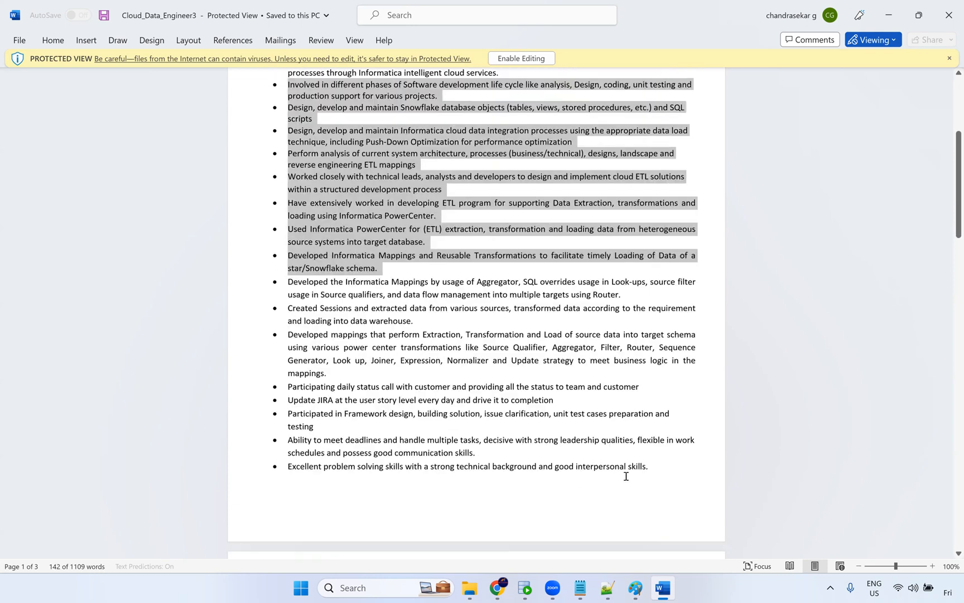
{"action": "left_click_drag", "start_coordinate": [650, 473], "coordinate": [276, 329]}
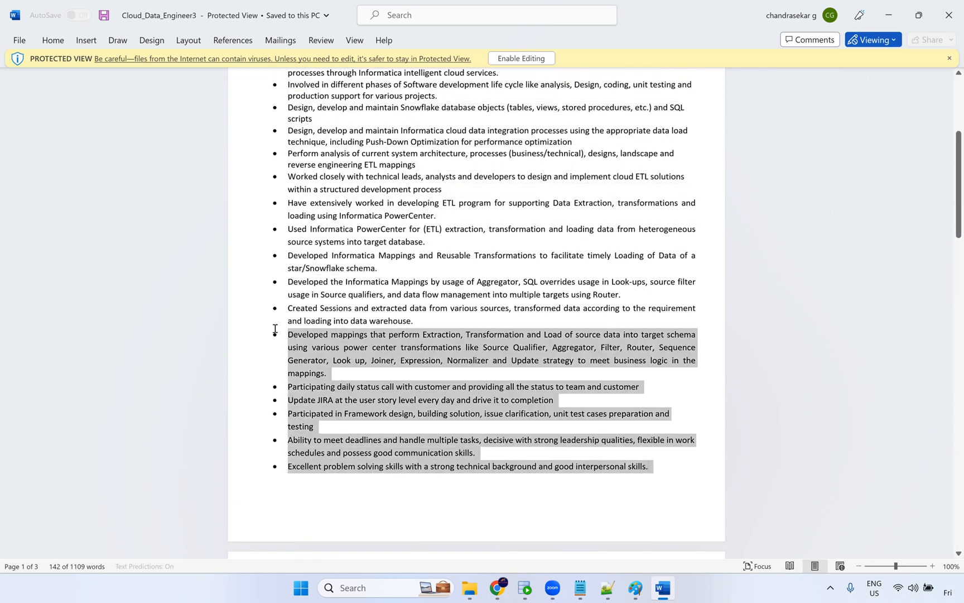
{"action": "scroll", "coordinate": [344, 381], "scroll_direction": "down", "scroll_amount": 7}
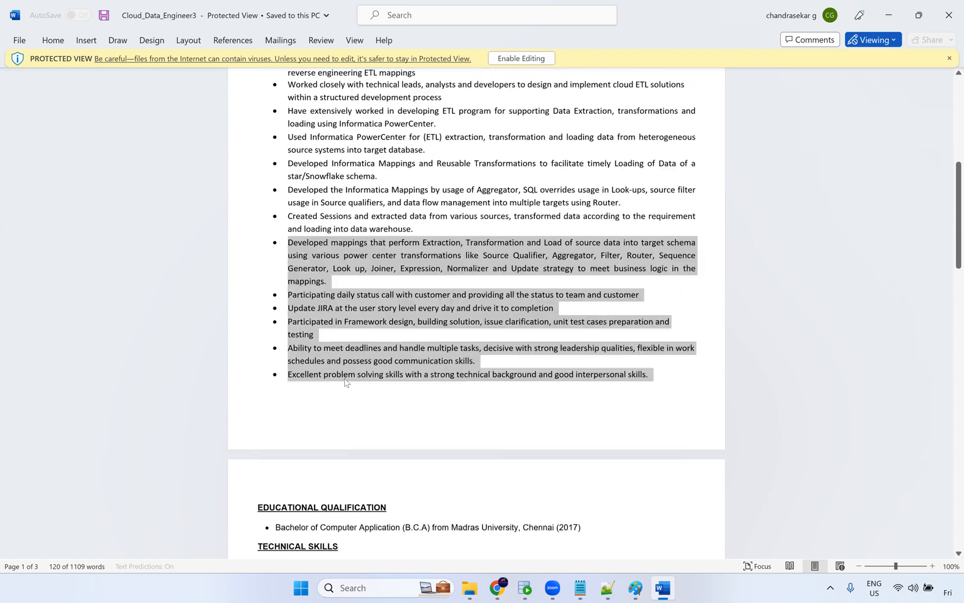
Review the Technical Skills table, selecting its skill entries, the Other Tools cell and the section heading.
{"action": "scroll", "coordinate": [533, 312], "scroll_direction": "down", "scroll_amount": 3}
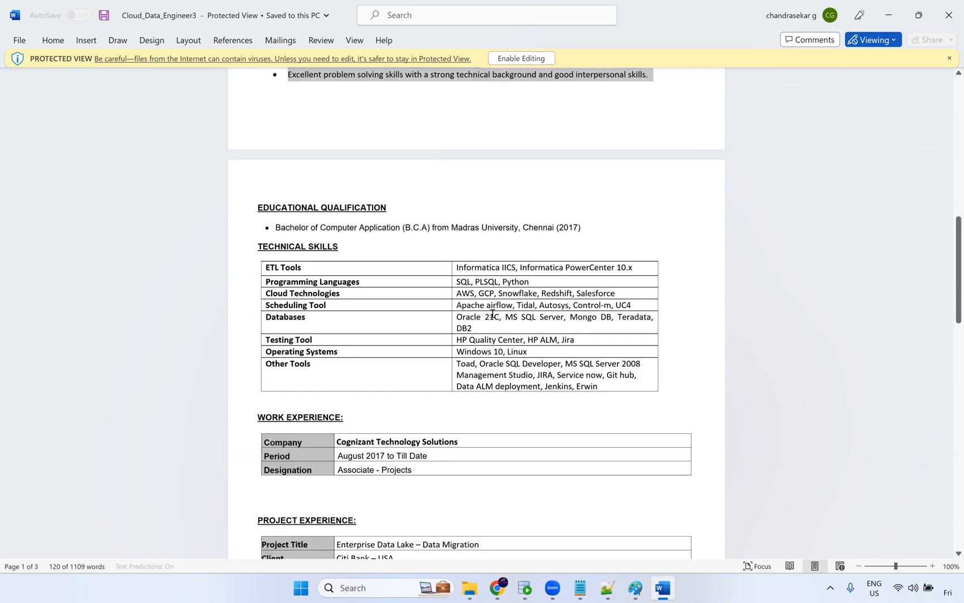
{"action": "left_click_drag", "start_coordinate": [583, 377], "coordinate": [474, 263]}
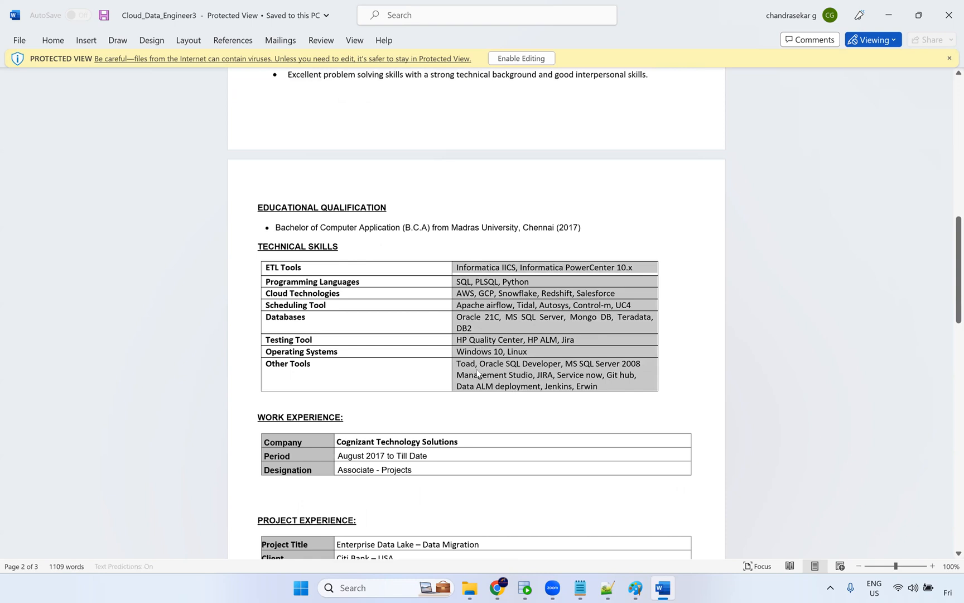
{"action": "left_click", "coordinate": [494, 374]}
{"action": "left_click_drag", "start_coordinate": [492, 375], "coordinate": [470, 397]}
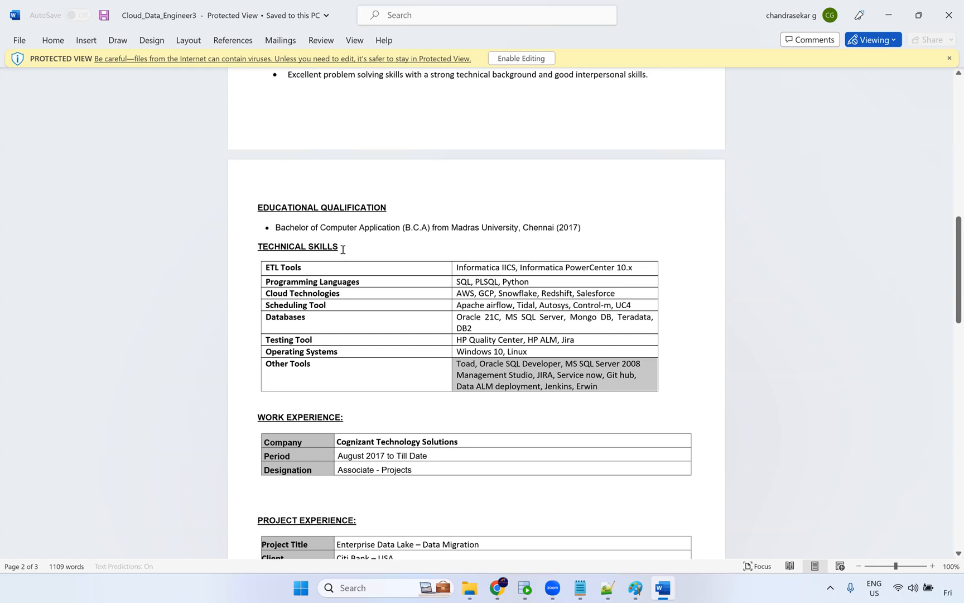
{"action": "left_click", "coordinate": [251, 249]}
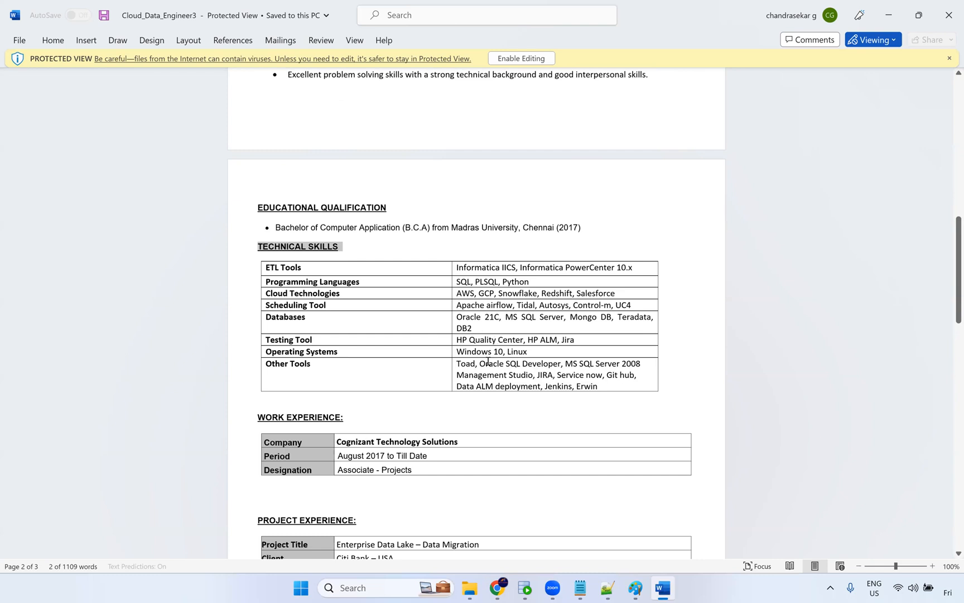
{"action": "left_click_drag", "start_coordinate": [534, 354], "coordinate": [456, 356]}
{"action": "left_click", "coordinate": [529, 375]}
Examine the Work Experience and Project Experience tables, selecting the designation, client and technology entries.
{"action": "scroll", "coordinate": [459, 400], "scroll_direction": "down", "scroll_amount": 2}
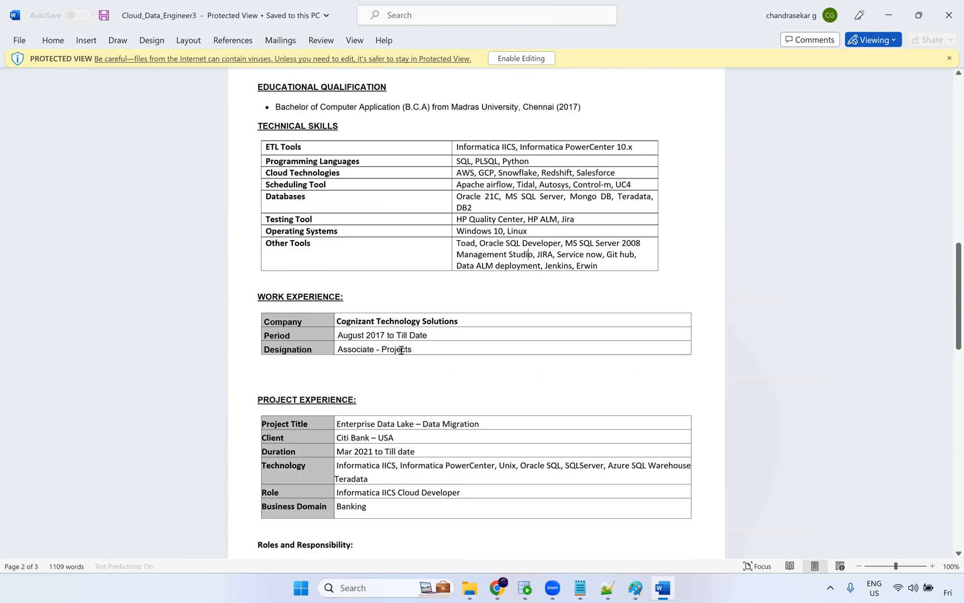
{"action": "left_click_drag", "start_coordinate": [400, 350], "coordinate": [336, 350]}
{"action": "scroll", "coordinate": [396, 400], "scroll_direction": "down", "scroll_amount": 1}
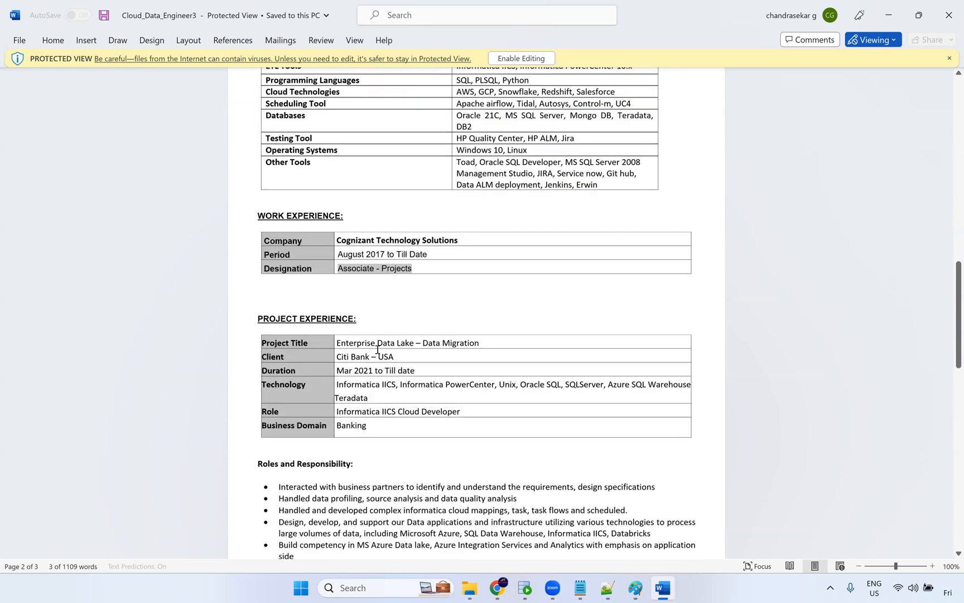
{"action": "scroll", "coordinate": [354, 340], "scroll_direction": "down", "scroll_amount": 1}
{"action": "left_click_drag", "start_coordinate": [342, 334], "coordinate": [365, 419]}
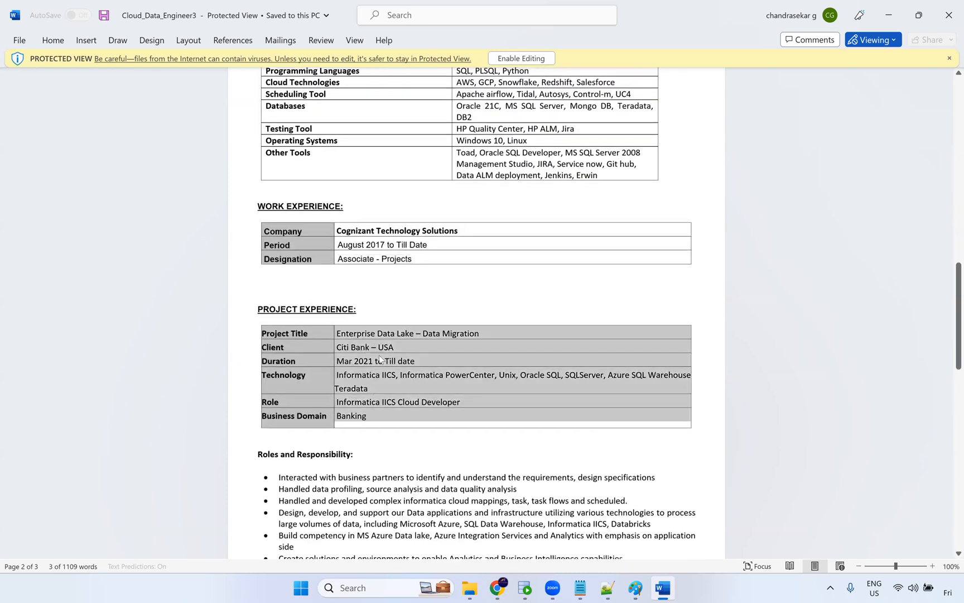
{"action": "left_click", "coordinate": [400, 353]}
{"action": "left_click", "coordinate": [336, 353]}
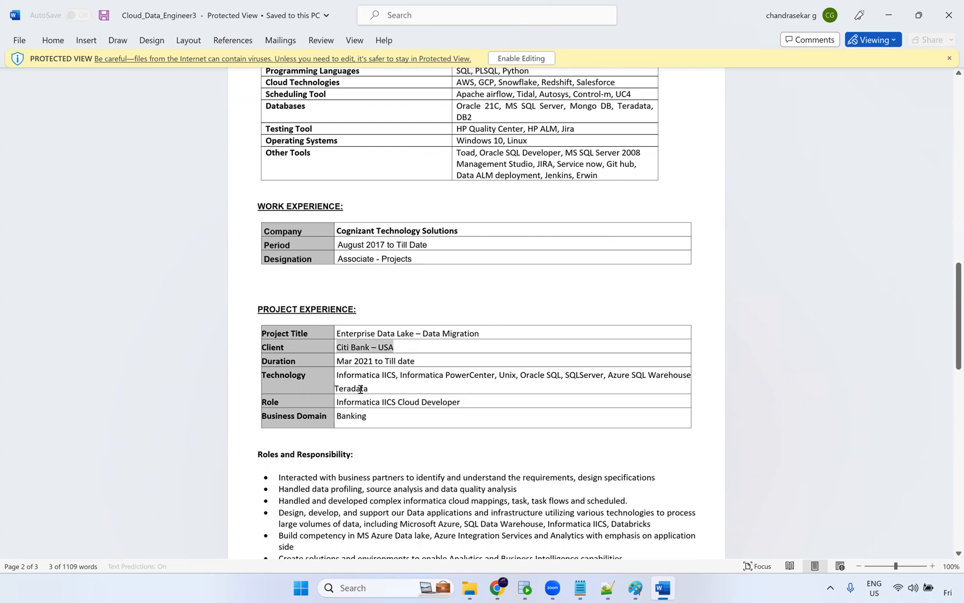
{"action": "left_click", "coordinate": [381, 385]}
{"action": "triple_click", "coordinate": [348, 373]}
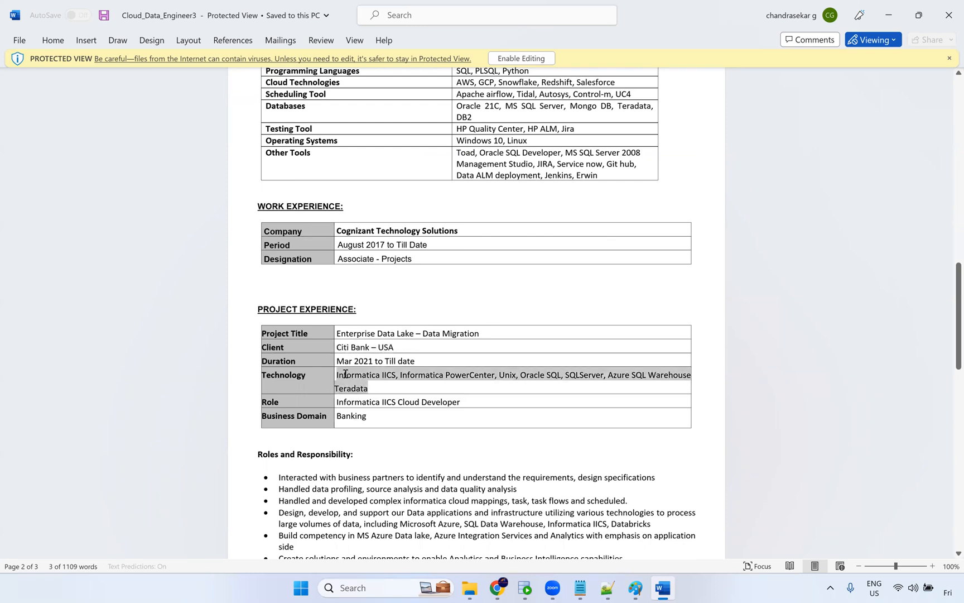
Review the Project Experience table and Roles and Responsibility bullets, selecting the technology entry and the bullet lists.
{"action": "scroll", "coordinate": [352, 399], "scroll_direction": "down", "scroll_amount": 3}
{"action": "double_click", "coordinate": [347, 330]}
{"action": "scroll", "coordinate": [385, 379], "scroll_direction": "down", "scroll_amount": 5}
{"action": "left_click_drag", "start_coordinate": [403, 394], "coordinate": [512, 456]}
{"action": "scroll", "coordinate": [502, 430], "scroll_direction": "down", "scroll_amount": 7}
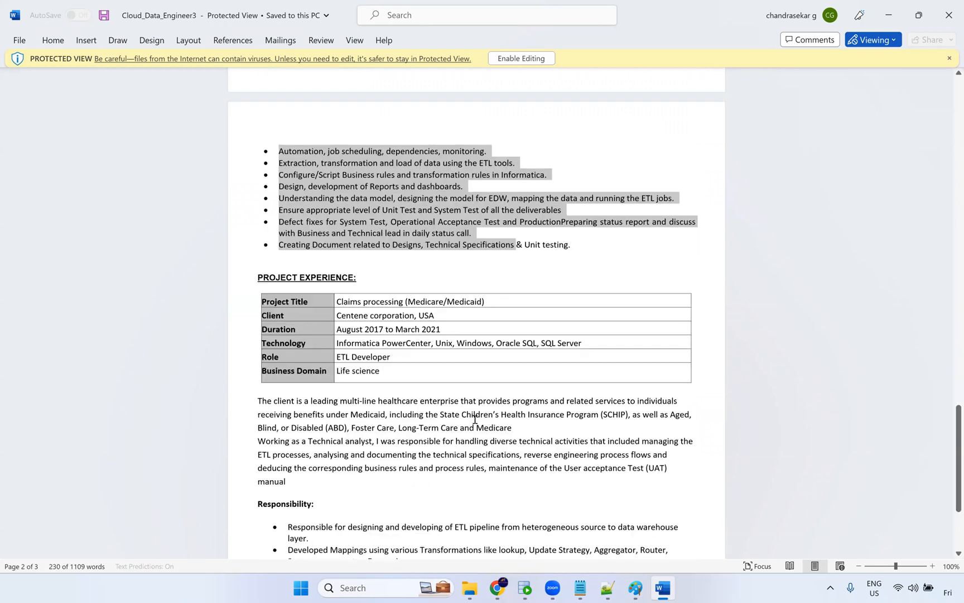
{"action": "scroll", "coordinate": [482, 422], "scroll_direction": "down", "scroll_amount": 8}
{"action": "scroll", "coordinate": [700, 187], "scroll_direction": "up", "scroll_amount": 13}
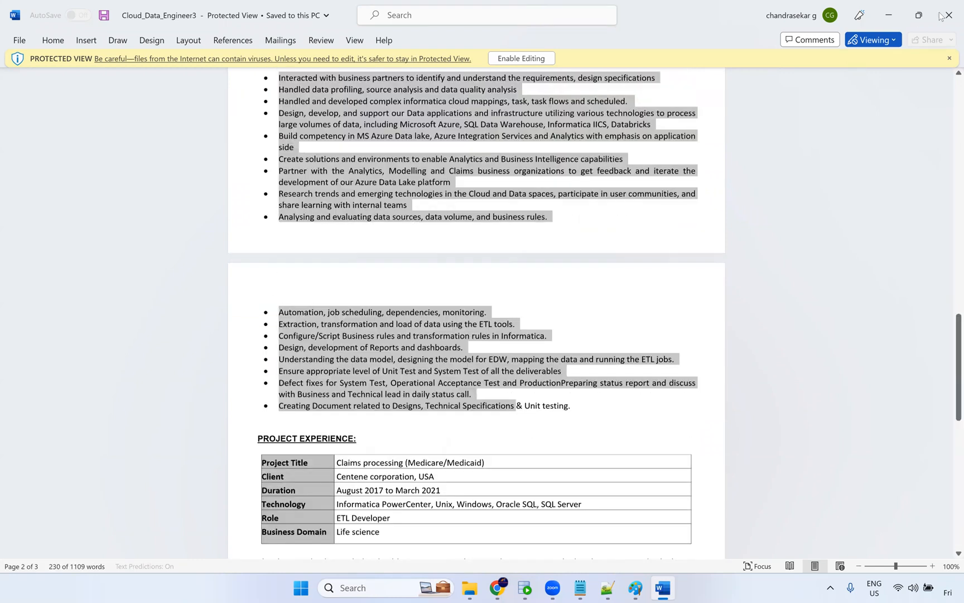
Close the resume and look over the other documents in the Resume folder.
{"action": "key", "text": "alt+F4"}
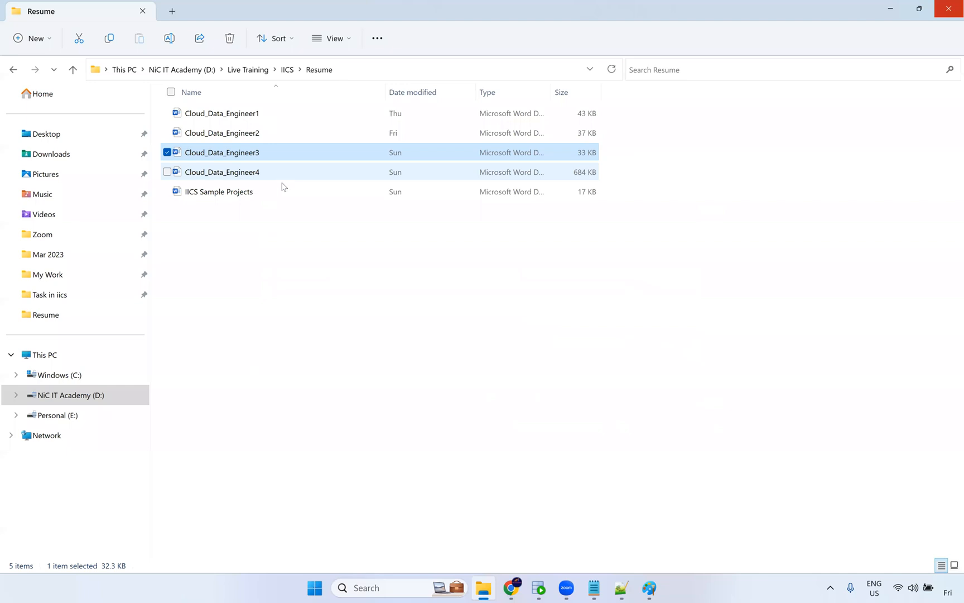
{"action": "double_click", "coordinate": [281, 177]}
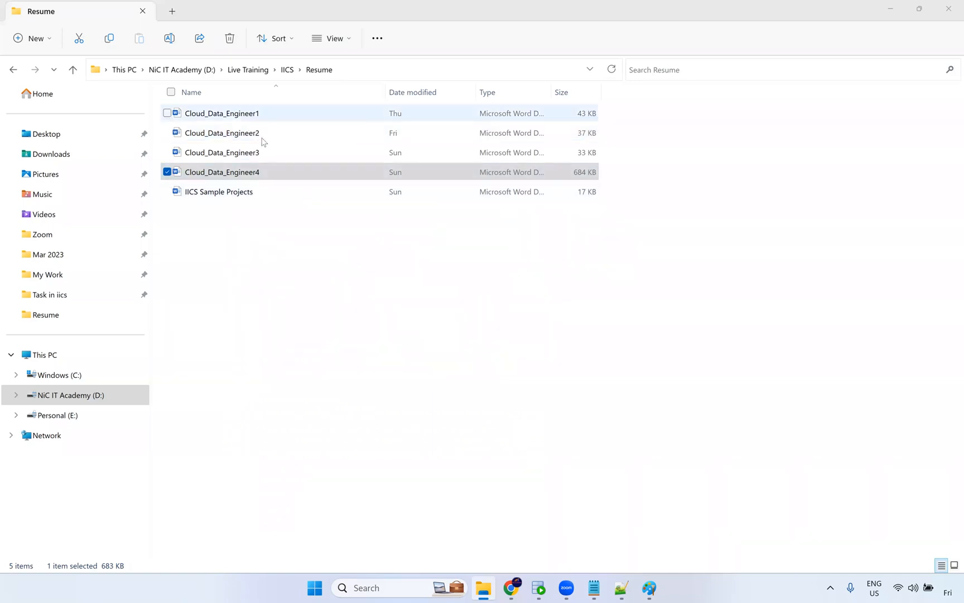
{"action": "left_click", "coordinate": [257, 204]}
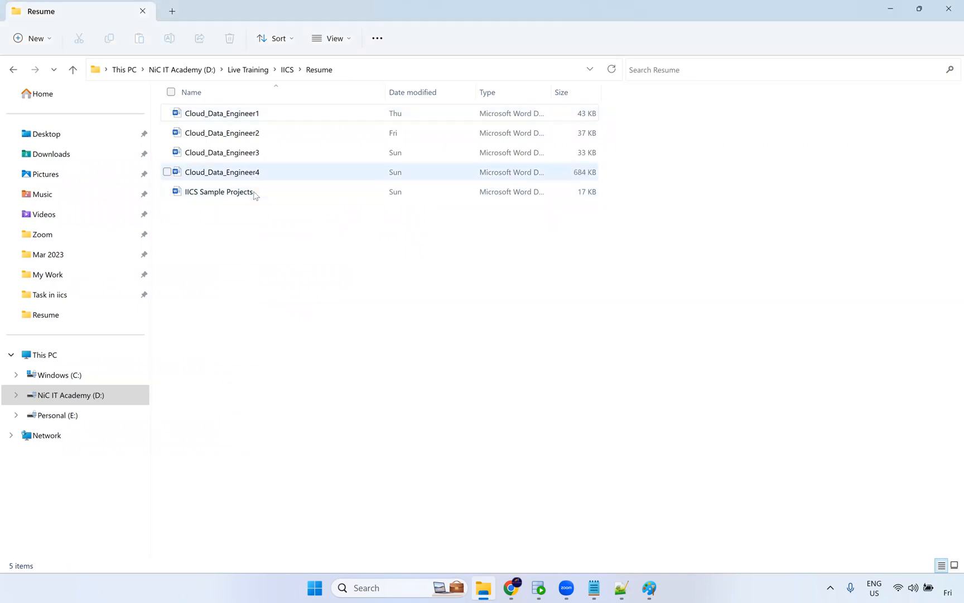
{"action": "left_click", "coordinate": [257, 197]}
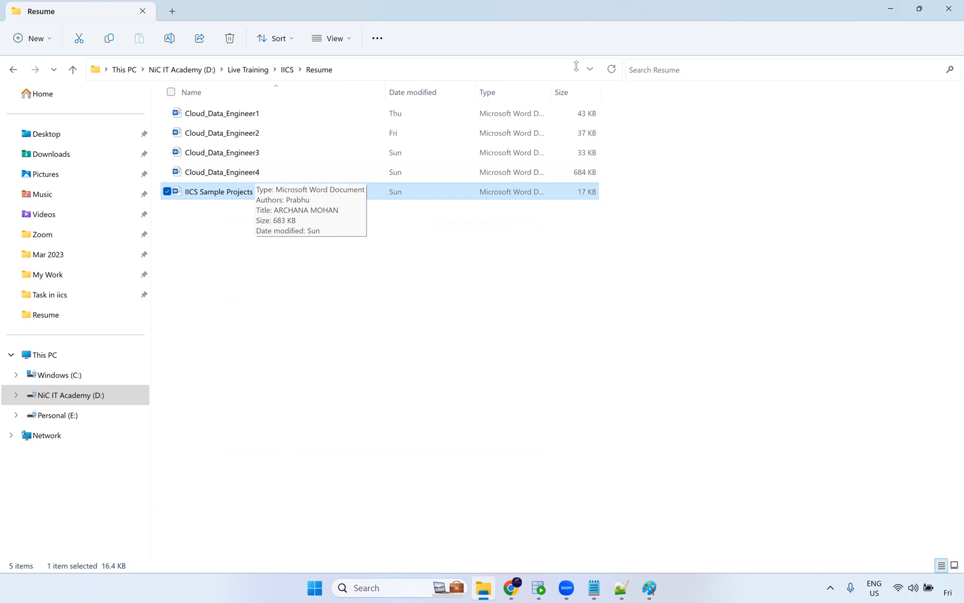
{"action": "left_click", "coordinate": [871, 218]}
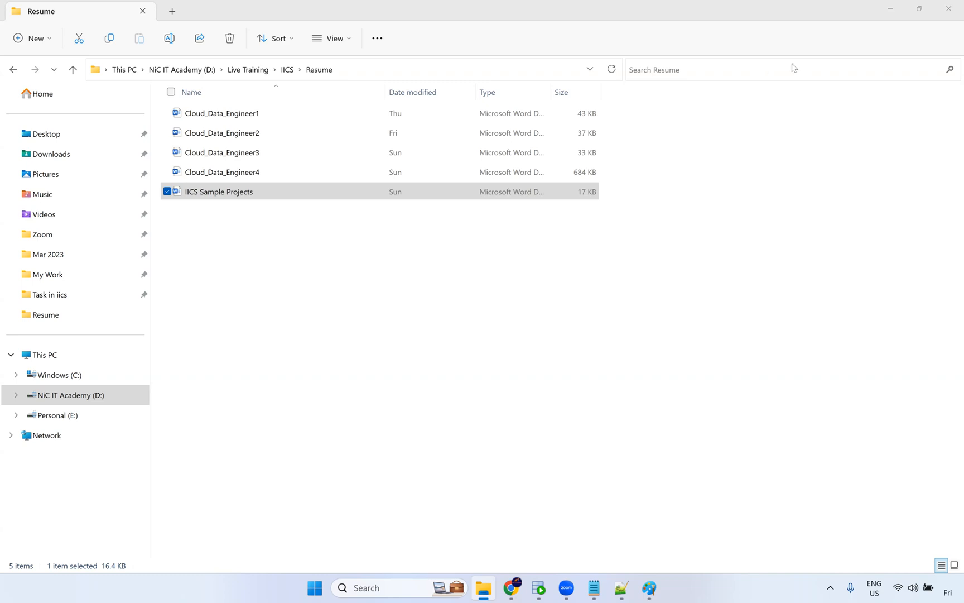
Switch to the browser and open Synchronization Task1 from the Default project in Explore.
{"action": "left_click", "coordinate": [511, 587]}
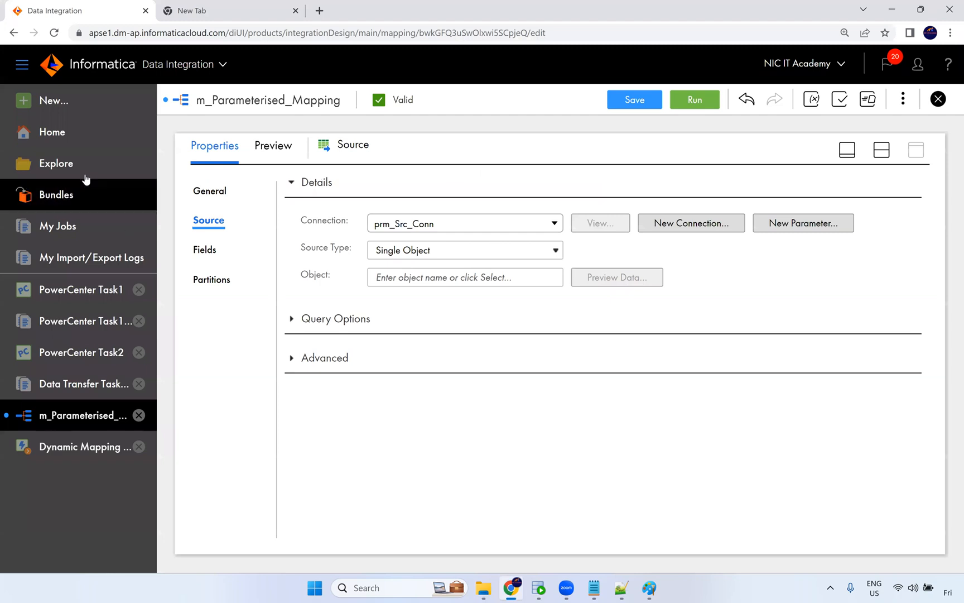
{"action": "left_click", "coordinate": [83, 100]}
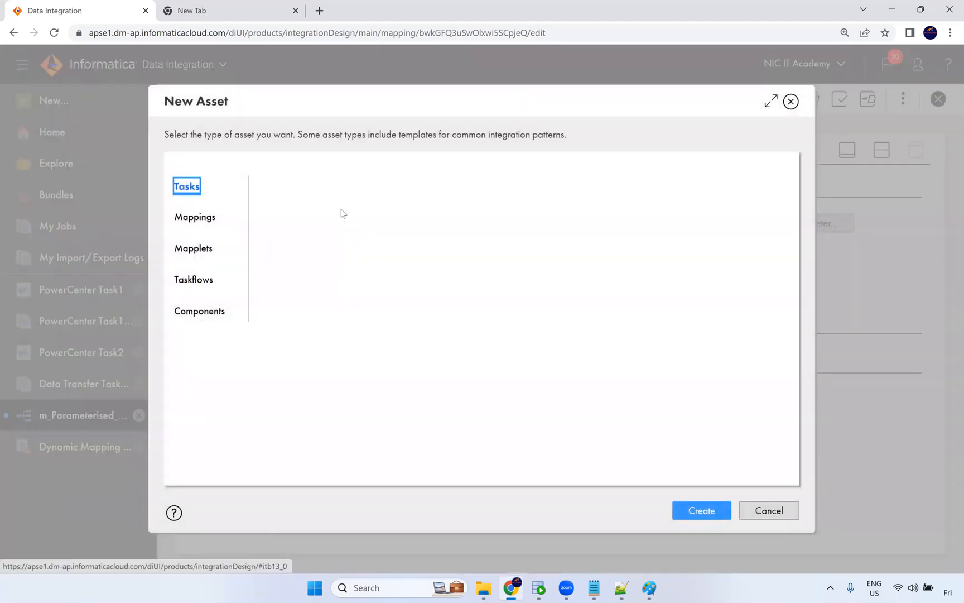
{"action": "left_click", "coordinate": [791, 101]}
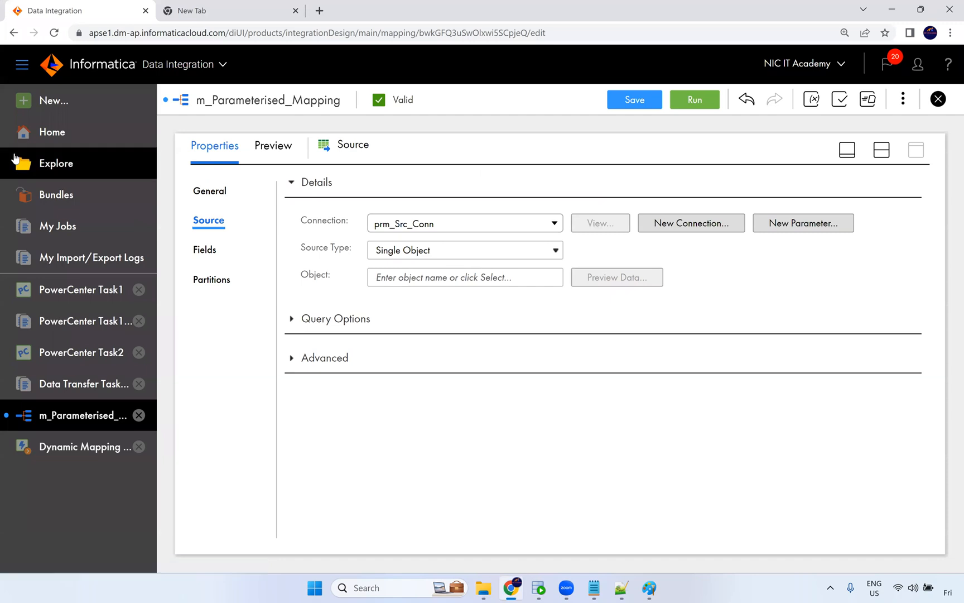
{"action": "left_click", "coordinate": [47, 162]}
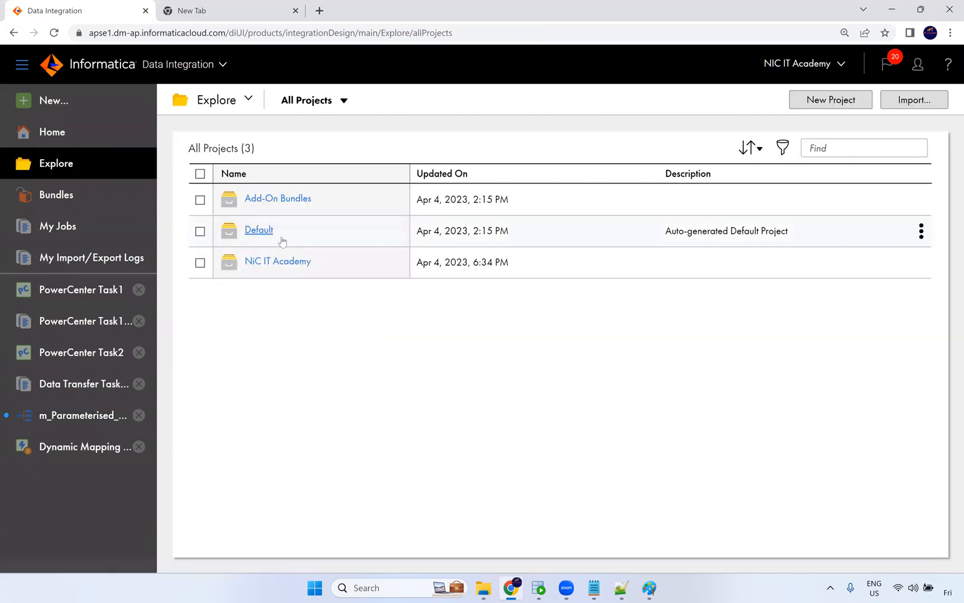
{"action": "left_click", "coordinate": [267, 228]}
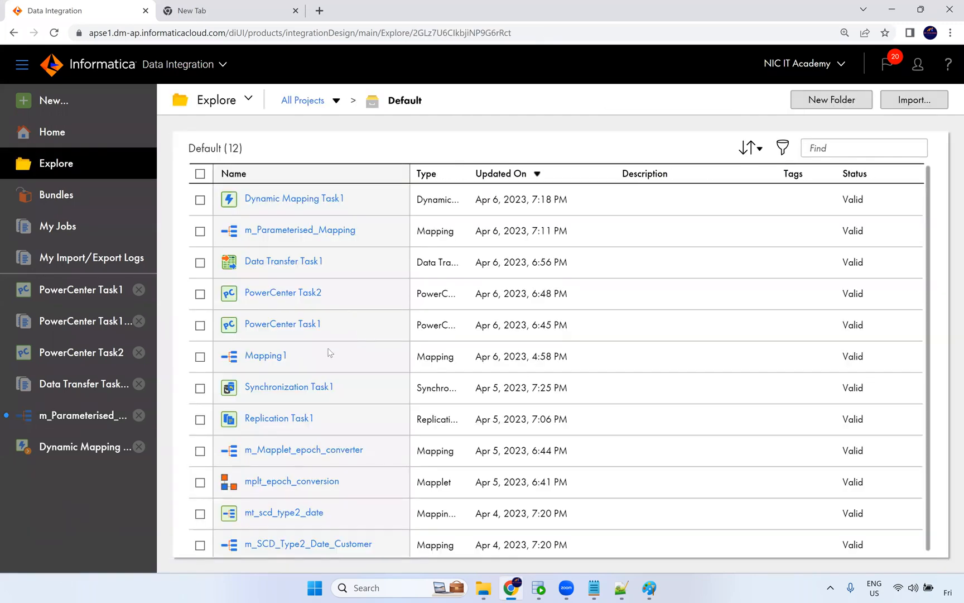
{"action": "left_click", "coordinate": [301, 385]}
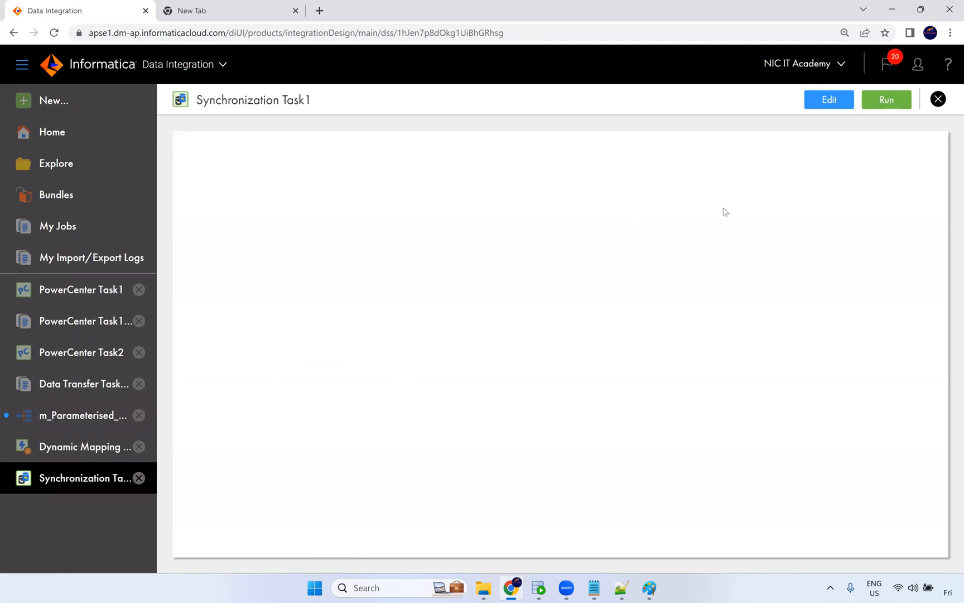
Edit the task and examine its Field Mapping page and the Add Mapplet options.
{"action": "left_click", "coordinate": [825, 97]}
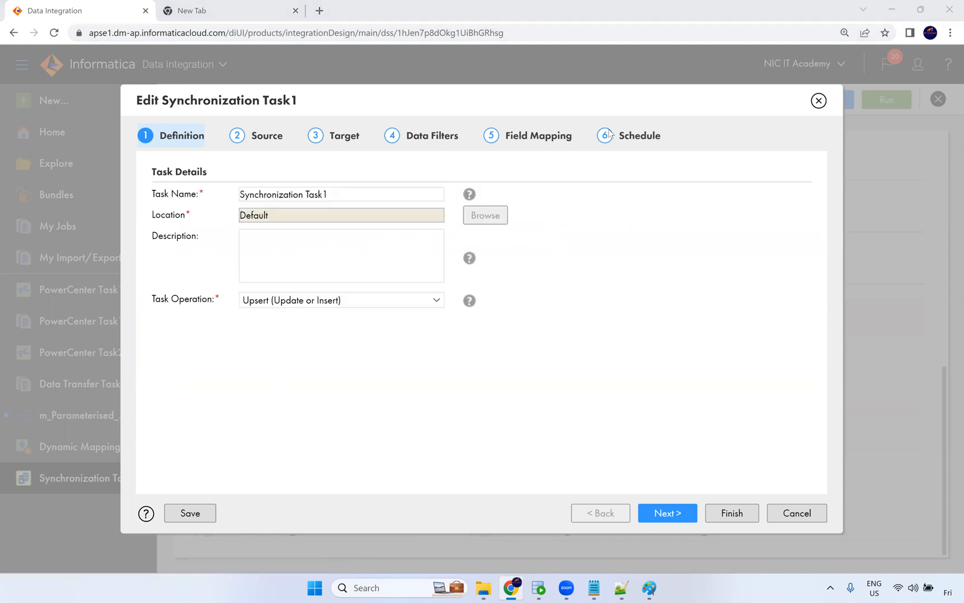
{"action": "left_click", "coordinate": [540, 136]}
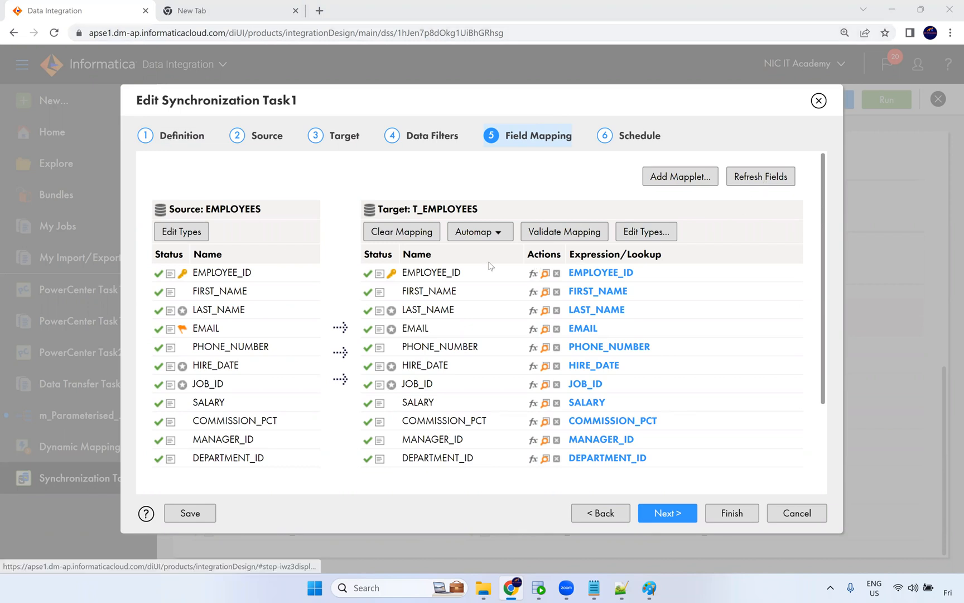
{"action": "left_click", "coordinate": [583, 235]}
{"action": "left_click", "coordinate": [493, 236]}
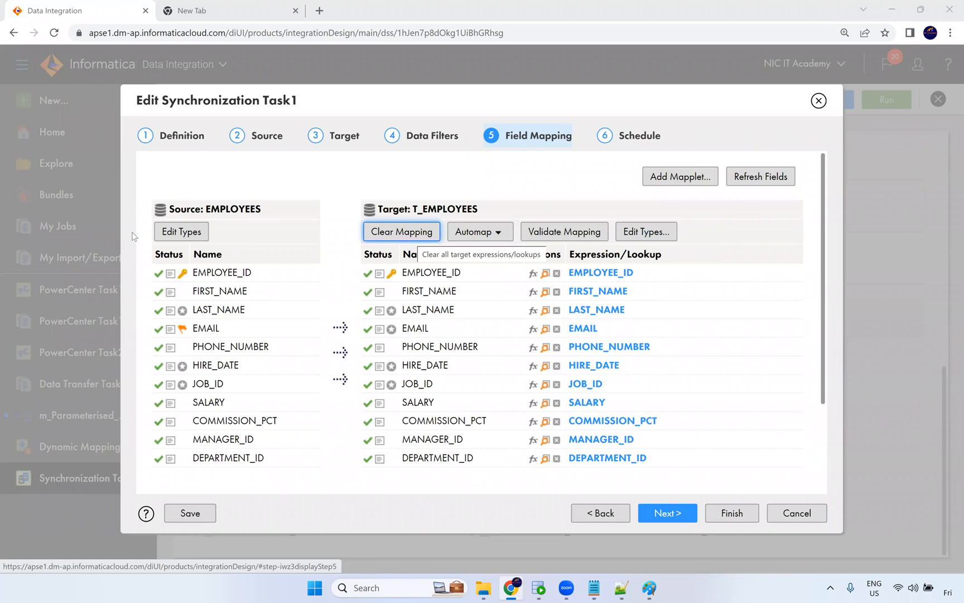
{"action": "scroll", "coordinate": [674, 270], "scroll_direction": "down", "scroll_amount": 3}
{"action": "scroll", "coordinate": [693, 189], "scroll_direction": "up", "scroll_amount": 3}
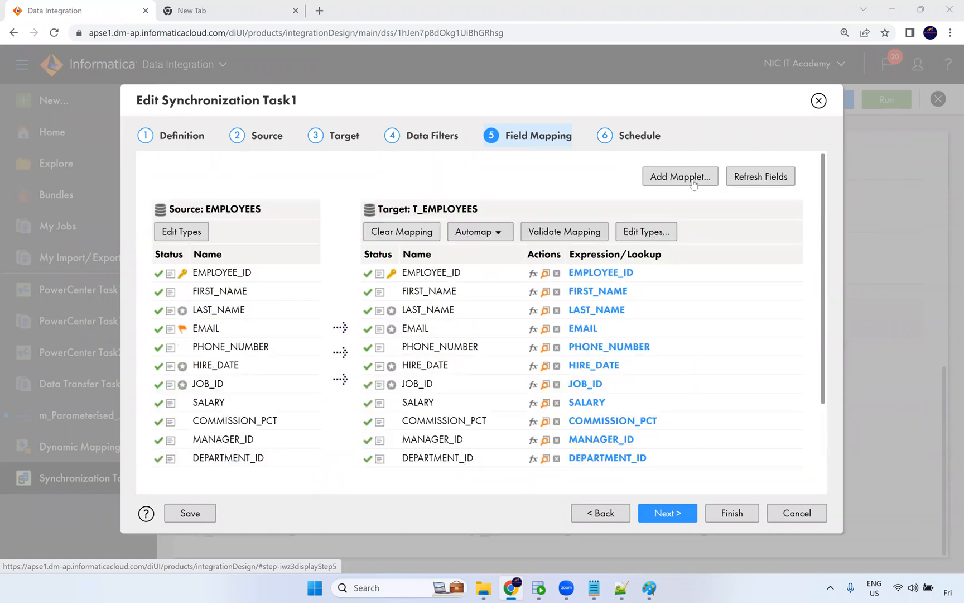
{"action": "left_click", "coordinate": [686, 184]}
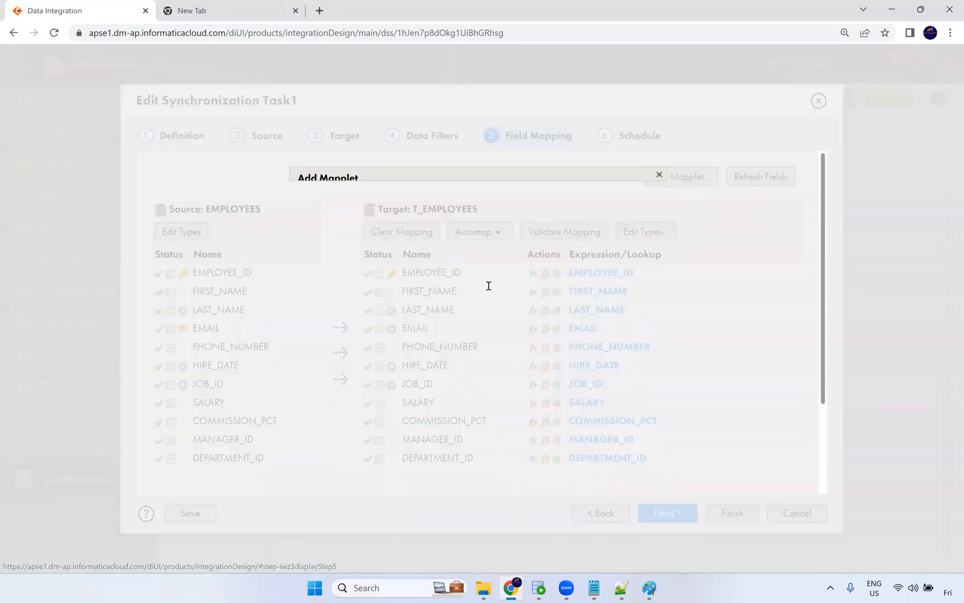
{"action": "left_click", "coordinate": [649, 322]}
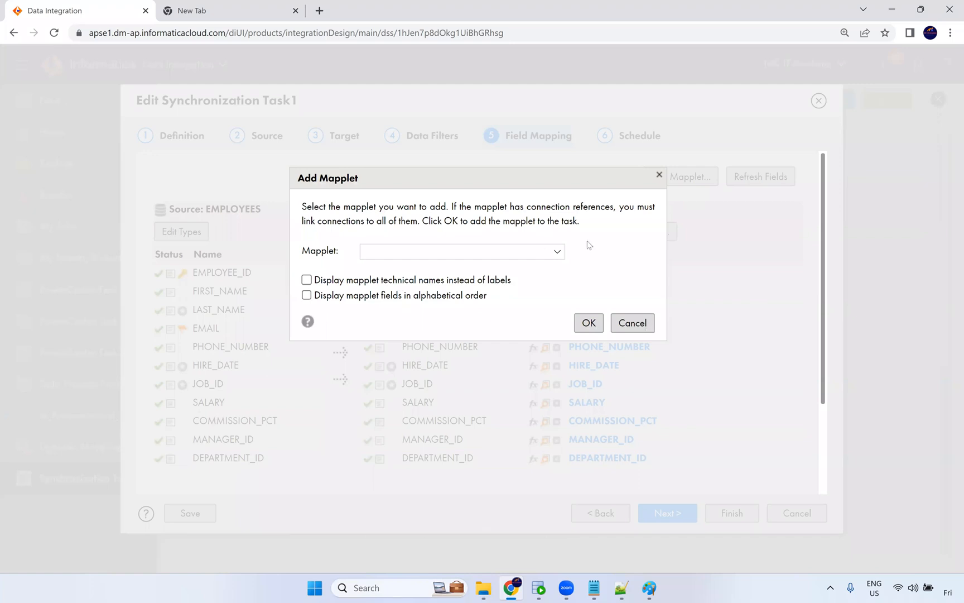
{"action": "scroll", "coordinate": [563, 242], "scroll_direction": "down", "scroll_amount": 2}
{"action": "scroll", "coordinate": [564, 248], "scroll_direction": "up", "scroll_amount": 2}
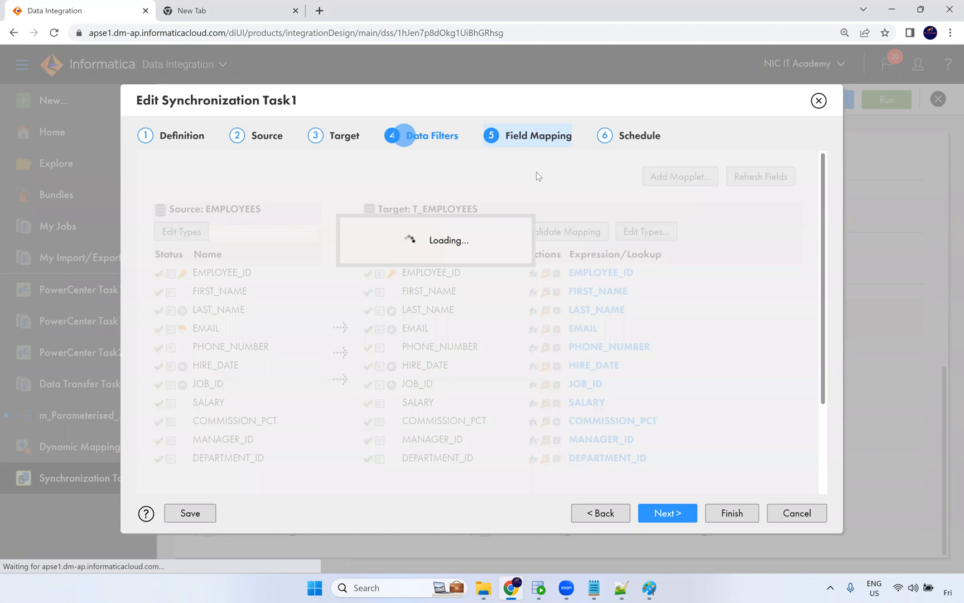
Set the target object to T_EMPLOYEES on the Target page and return to Field Mapping.
{"action": "left_click", "coordinate": [424, 136]}
{"action": "left_click", "coordinate": [343, 140]}
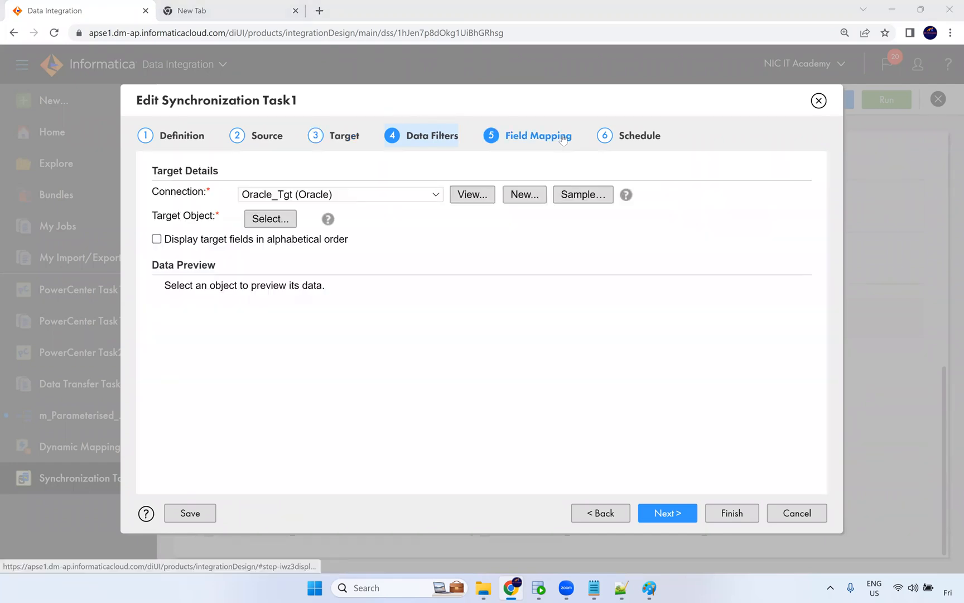
{"action": "left_click", "coordinate": [562, 139]}
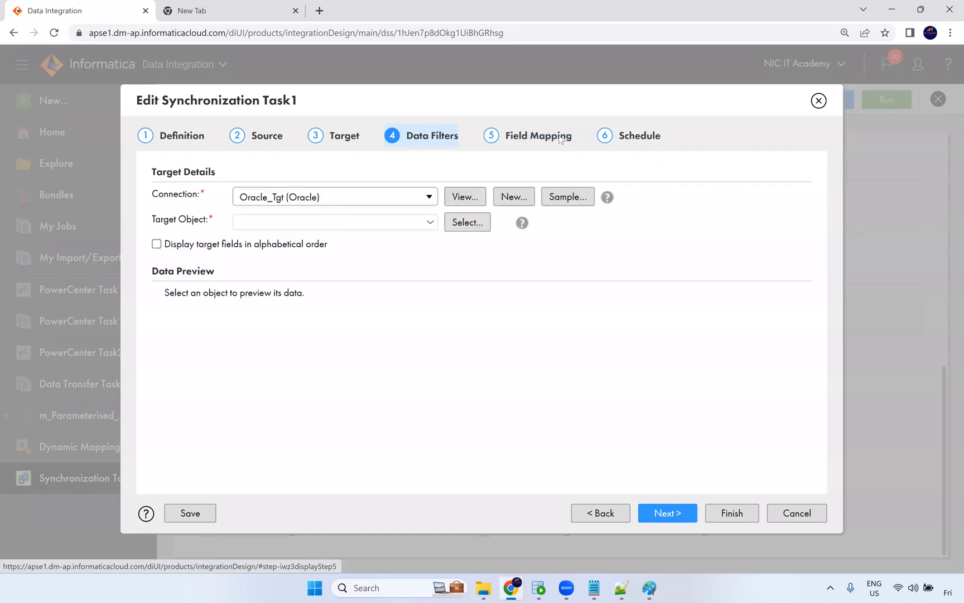
{"action": "left_click", "coordinate": [560, 140]}
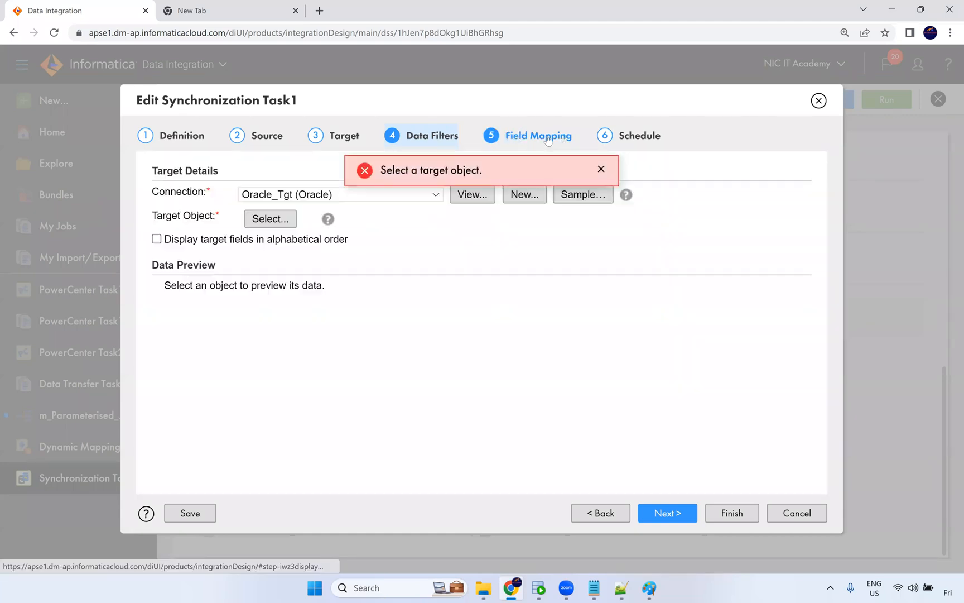
{"action": "left_click", "coordinate": [602, 168]}
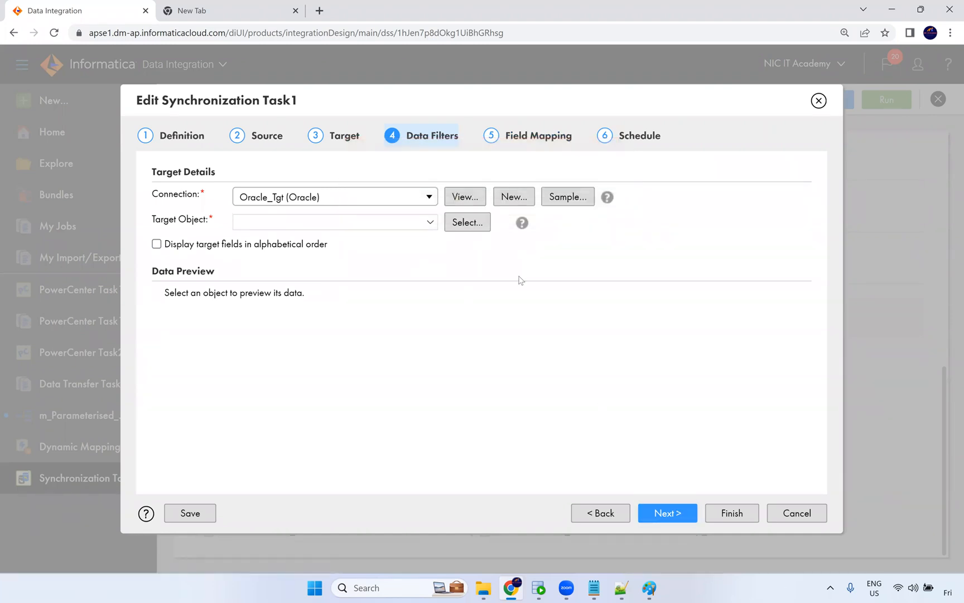
{"action": "left_click", "coordinate": [430, 222]}
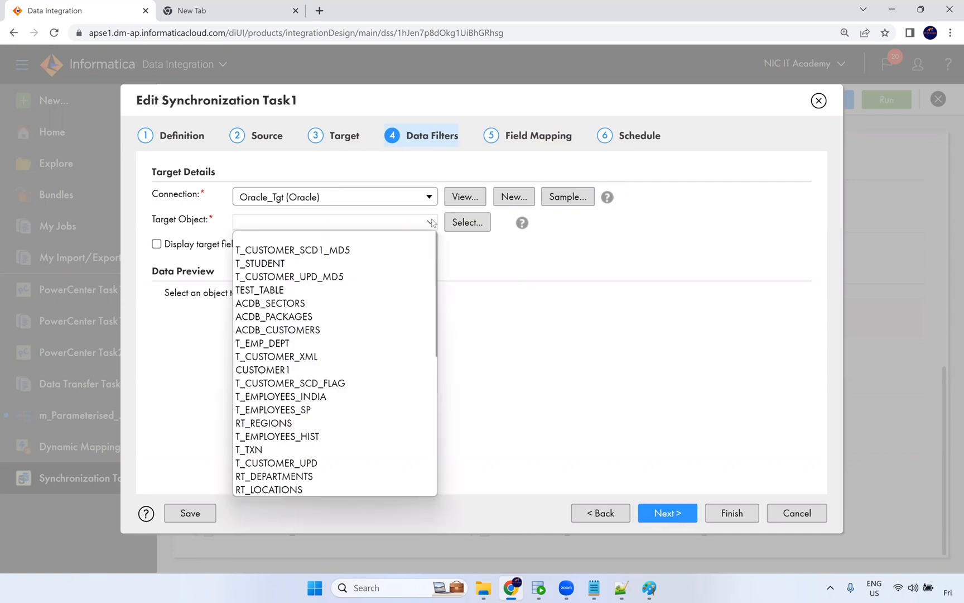
{"action": "scroll", "coordinate": [384, 301], "scroll_direction": "down", "scroll_amount": 2}
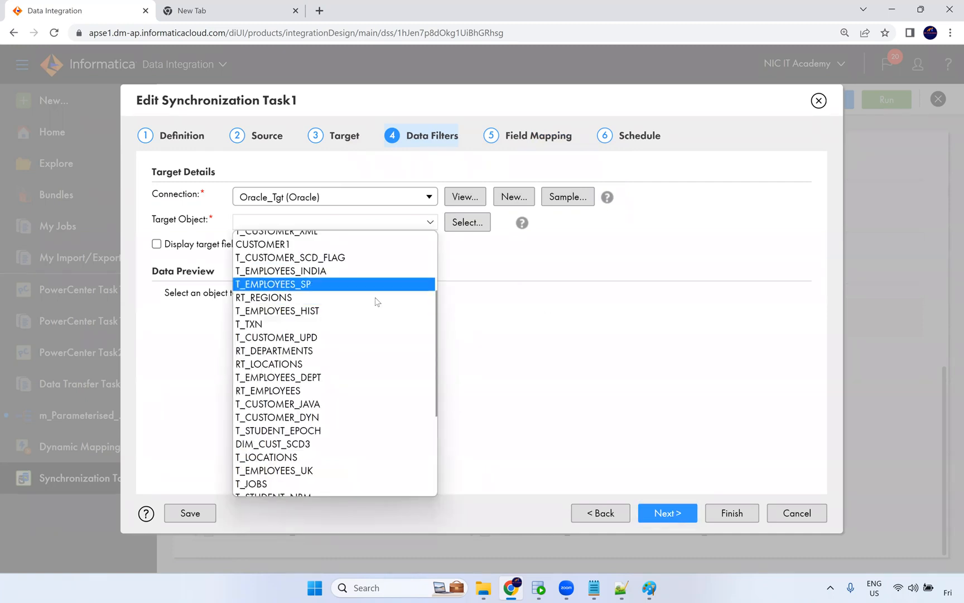
{"action": "scroll", "coordinate": [346, 360], "scroll_direction": "down", "scroll_amount": 3}
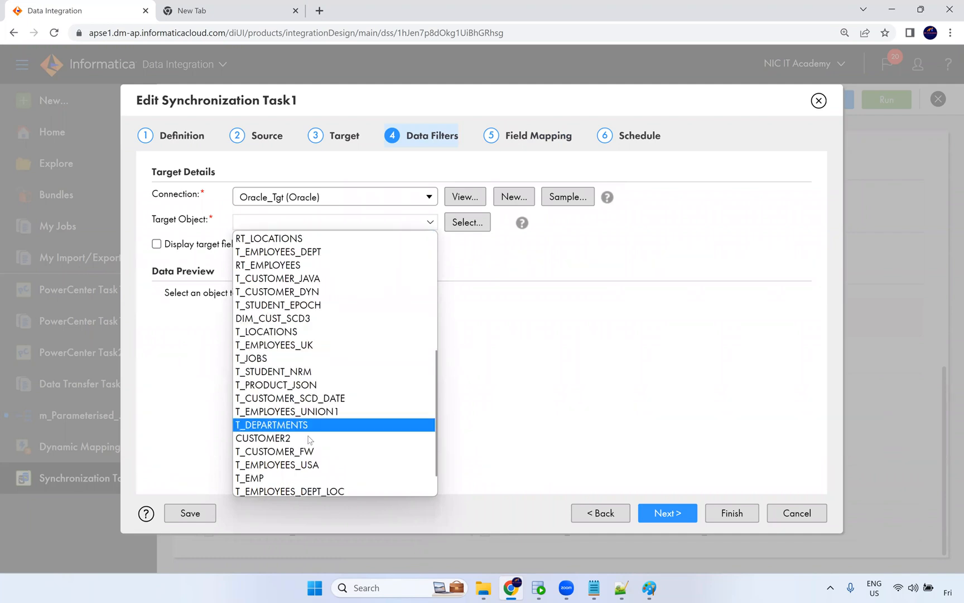
{"action": "scroll", "coordinate": [331, 363], "scroll_direction": "up", "scroll_amount": 5}
{"action": "scroll", "coordinate": [331, 354], "scroll_direction": "up", "scroll_amount": 1}
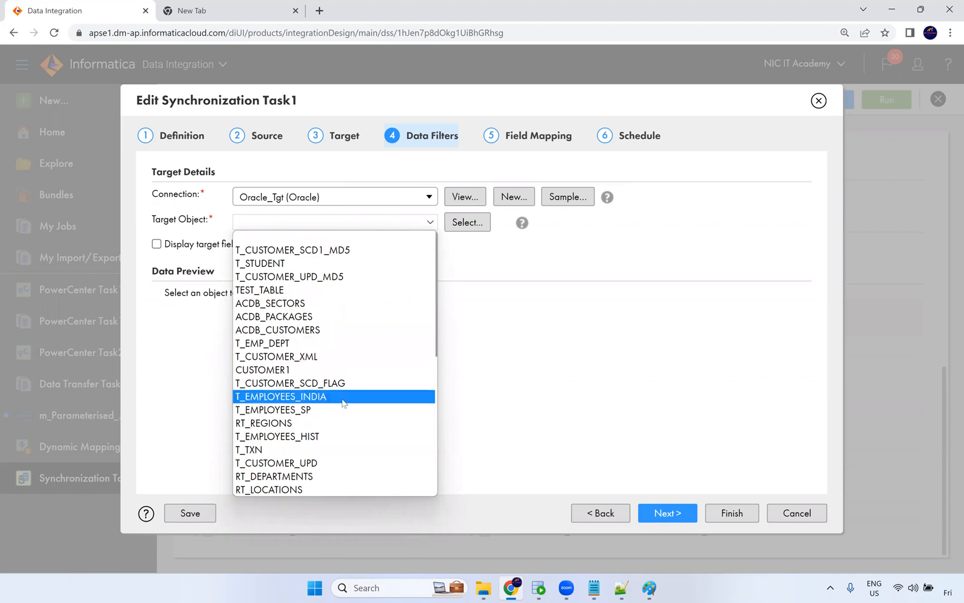
{"action": "scroll", "coordinate": [342, 390], "scroll_direction": "down", "scroll_amount": 6}
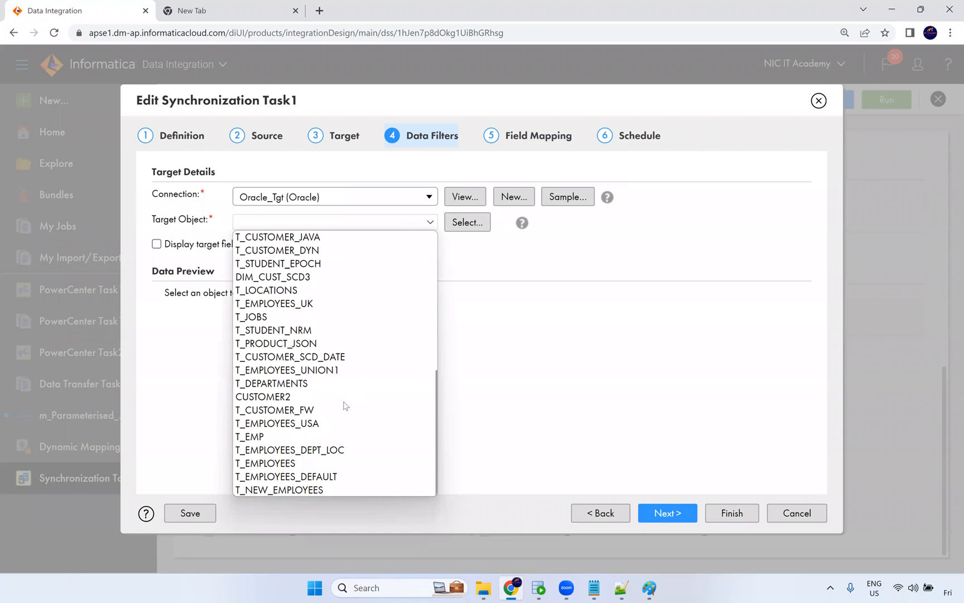
{"action": "left_click", "coordinate": [305, 463]}
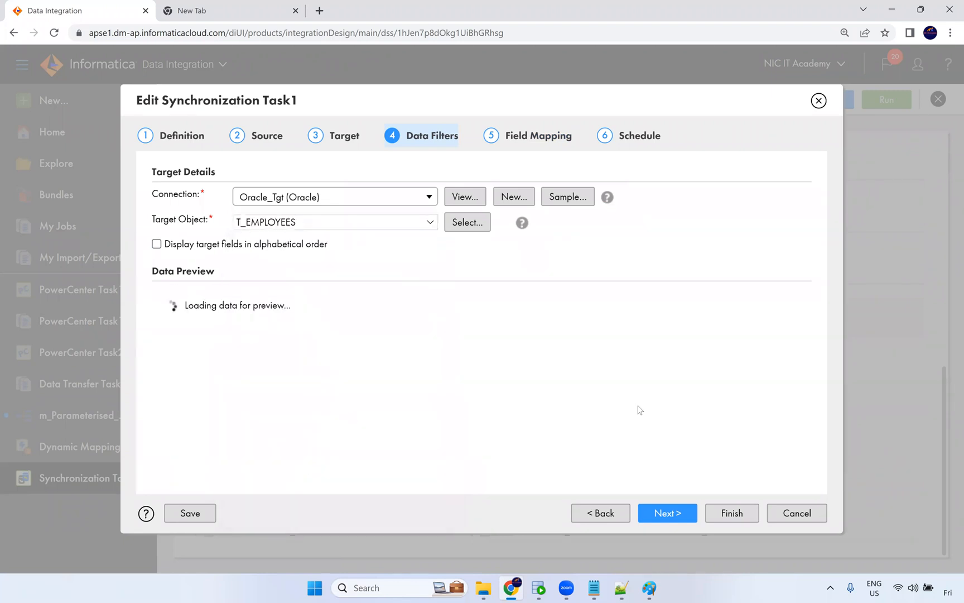
{"action": "left_click", "coordinate": [664, 513]}
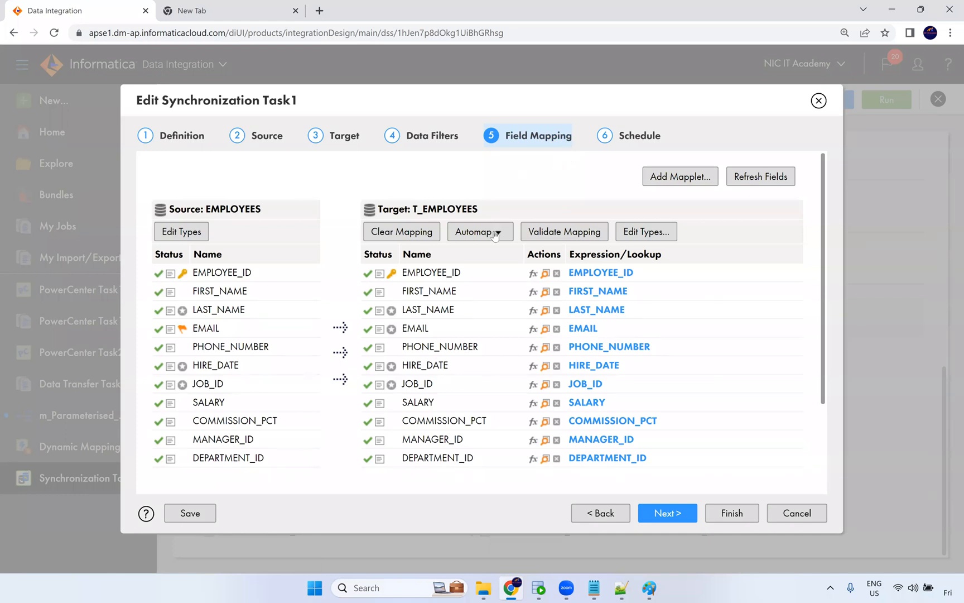
Inspect the target field data types and revisit the task's Definition and Source pages.
{"action": "left_click", "coordinate": [579, 239]}
{"action": "left_click", "coordinate": [636, 239]}
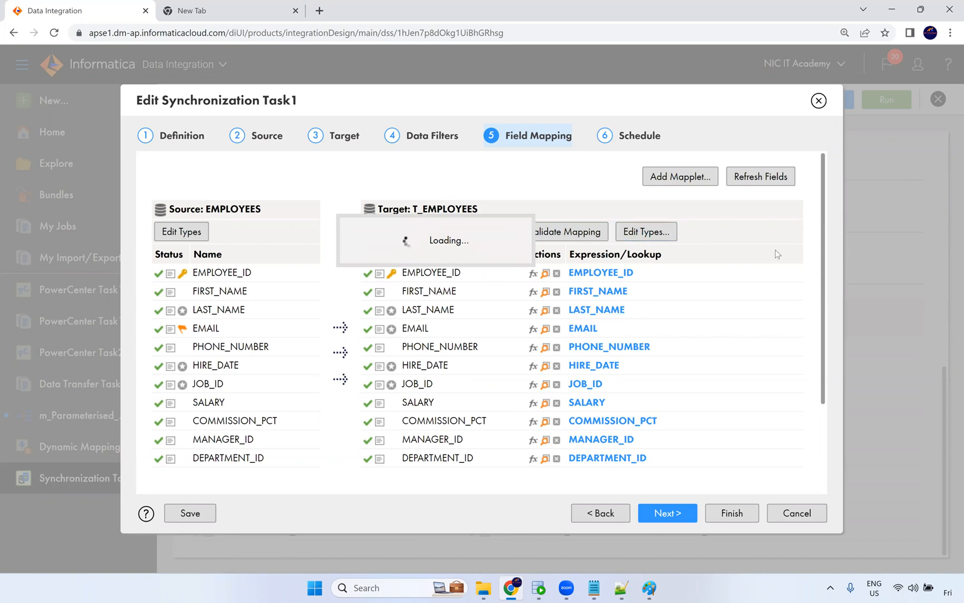
{"action": "scroll", "coordinate": [780, 267], "scroll_direction": "down", "scroll_amount": 3}
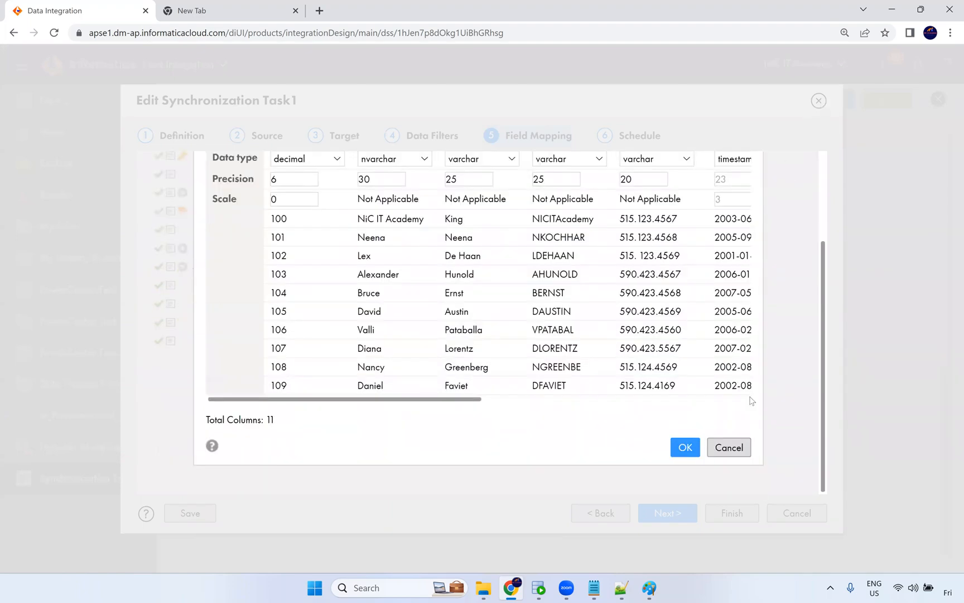
{"action": "left_click", "coordinate": [728, 448]}
{"action": "left_click", "coordinate": [184, 136]}
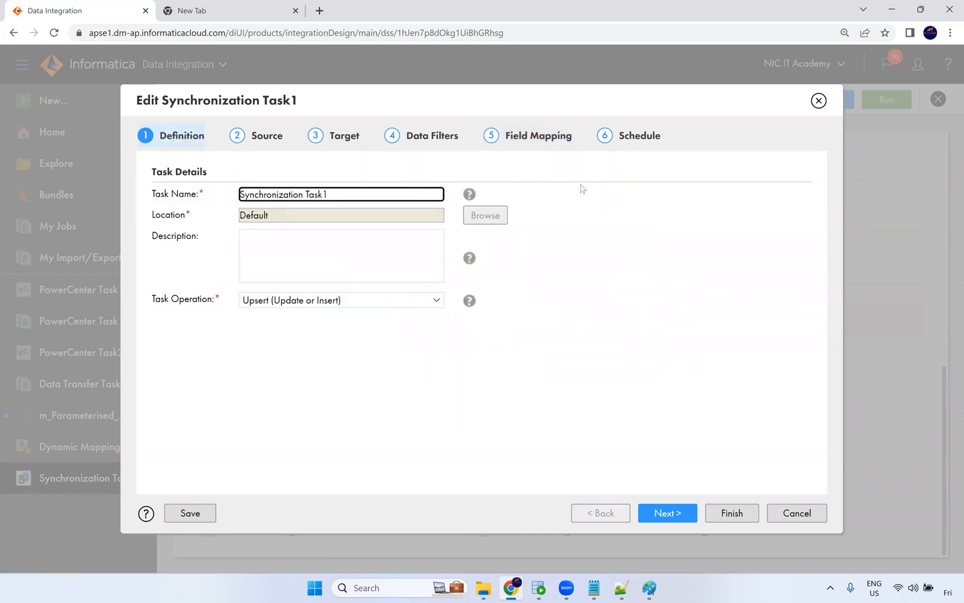
{"action": "left_click", "coordinate": [268, 137]}
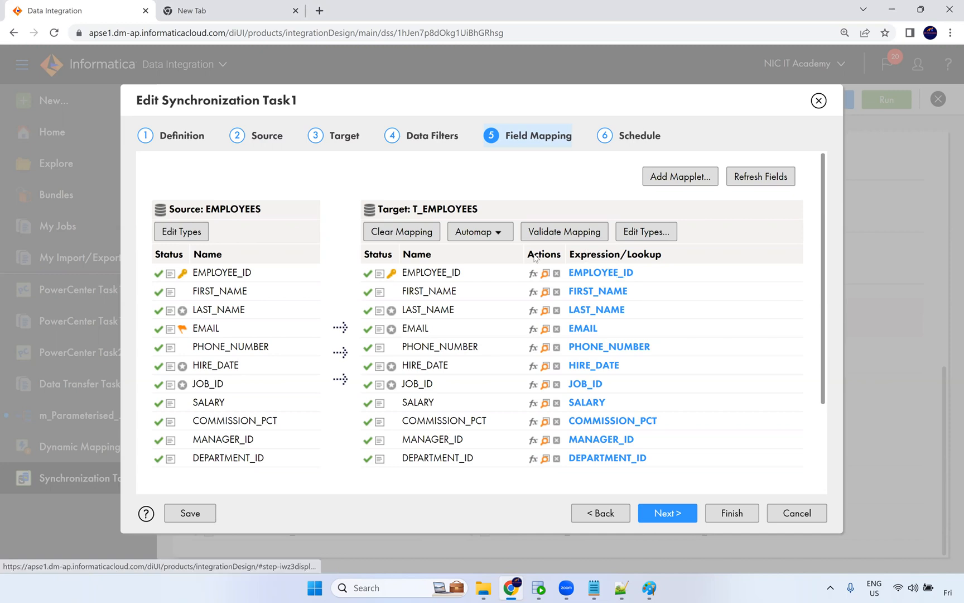
Experiment with inserting source fields into EMPLOYEE_ID's field expression, remove them, and close the expression editor.
{"action": "left_click", "coordinate": [623, 274]}
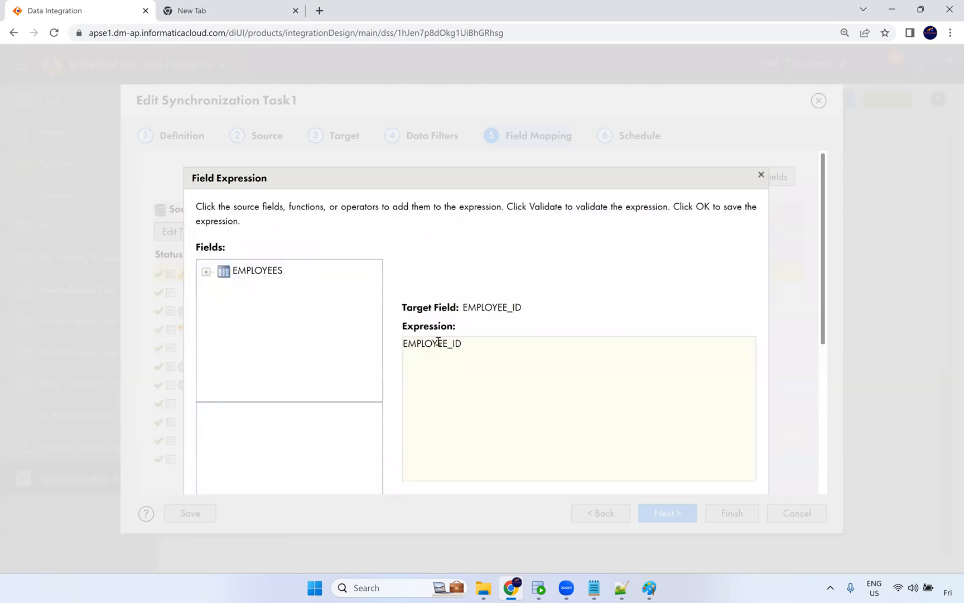
{"action": "double_click", "coordinate": [411, 347]}
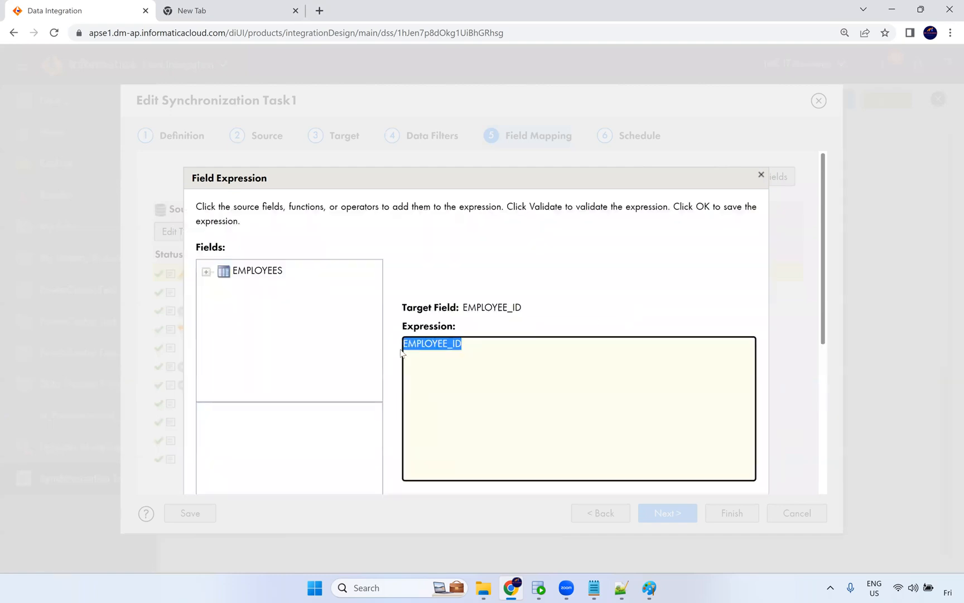
{"action": "left_click_drag", "start_coordinate": [482, 342], "coordinate": [403, 347]}
{"action": "left_click", "coordinate": [430, 347]}
{"action": "left_click", "coordinate": [404, 342]}
{"action": "left_click", "coordinate": [207, 273]}
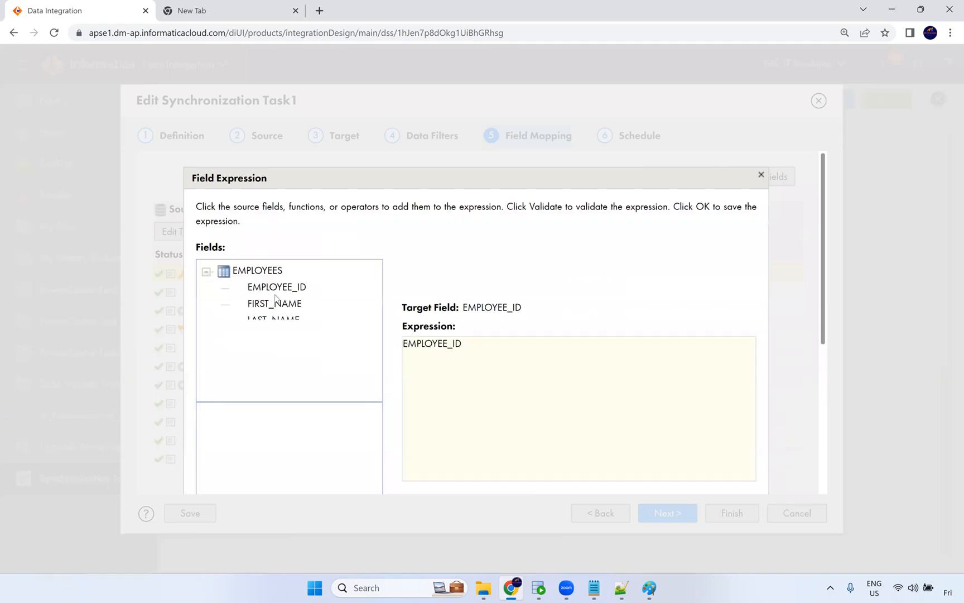
{"action": "left_click", "coordinate": [494, 354]}
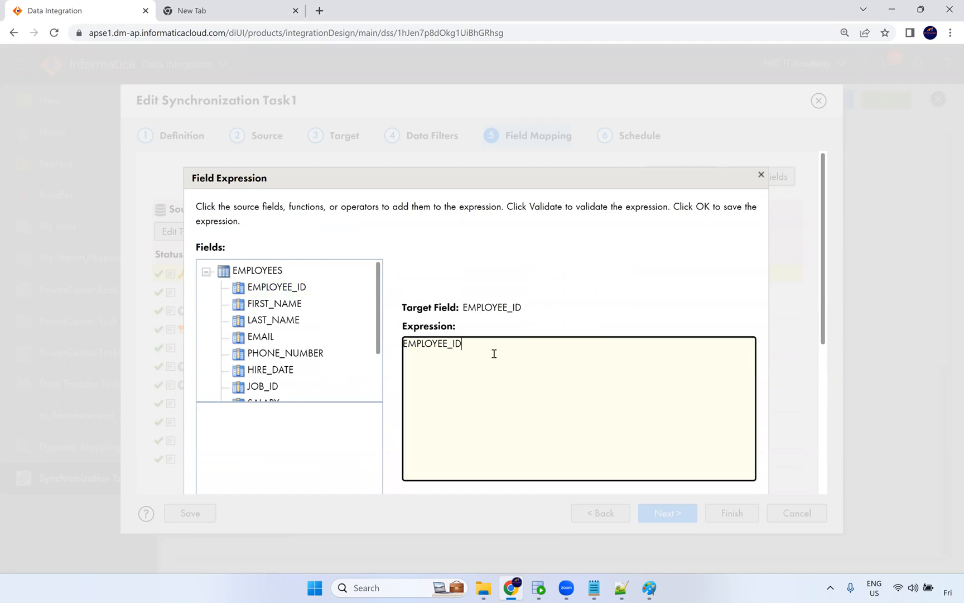
{"action": "left_click", "coordinate": [301, 295]}
{"action": "left_click", "coordinate": [301, 292]}
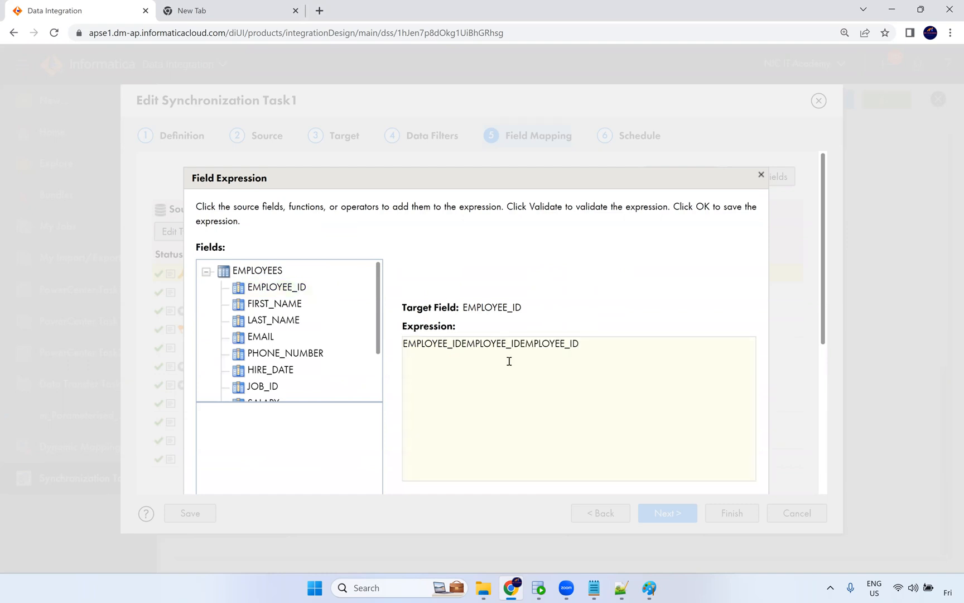
{"action": "left_click_drag", "start_coordinate": [403, 344], "coordinate": [519, 345]}
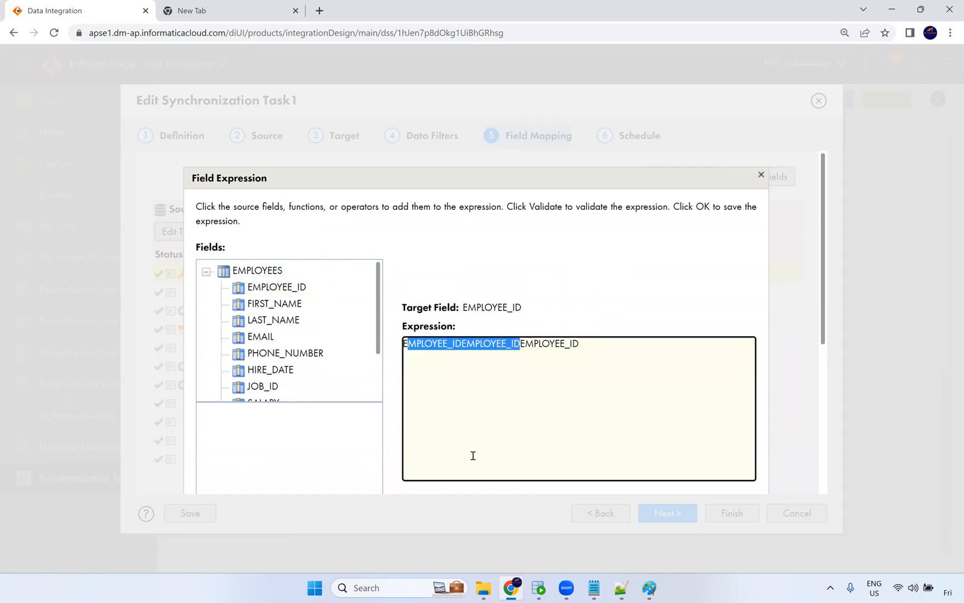
{"action": "key", "text": "BackSpace"}
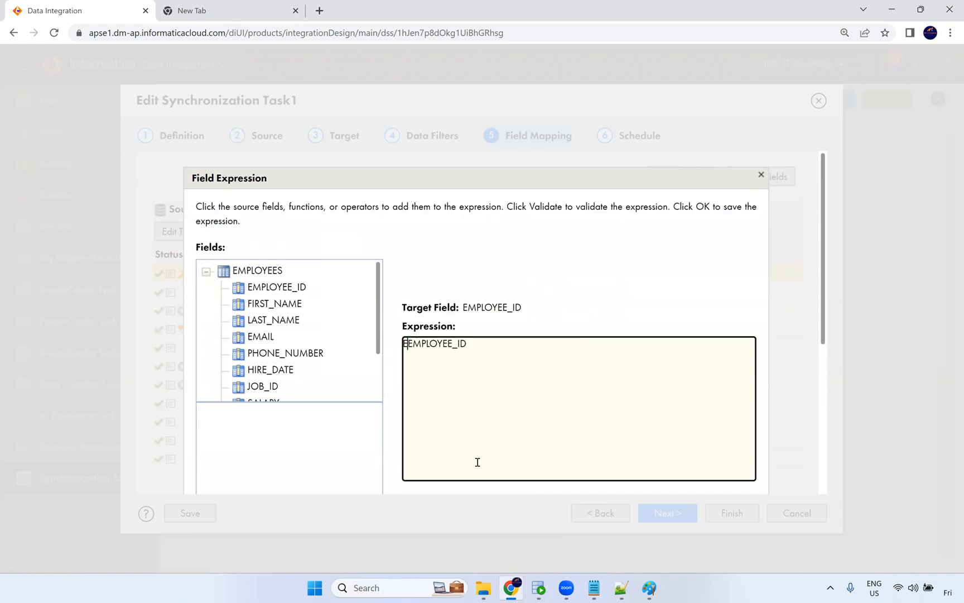
{"action": "key", "text": "BackSpace"}
{"action": "left_click", "coordinate": [761, 174]}
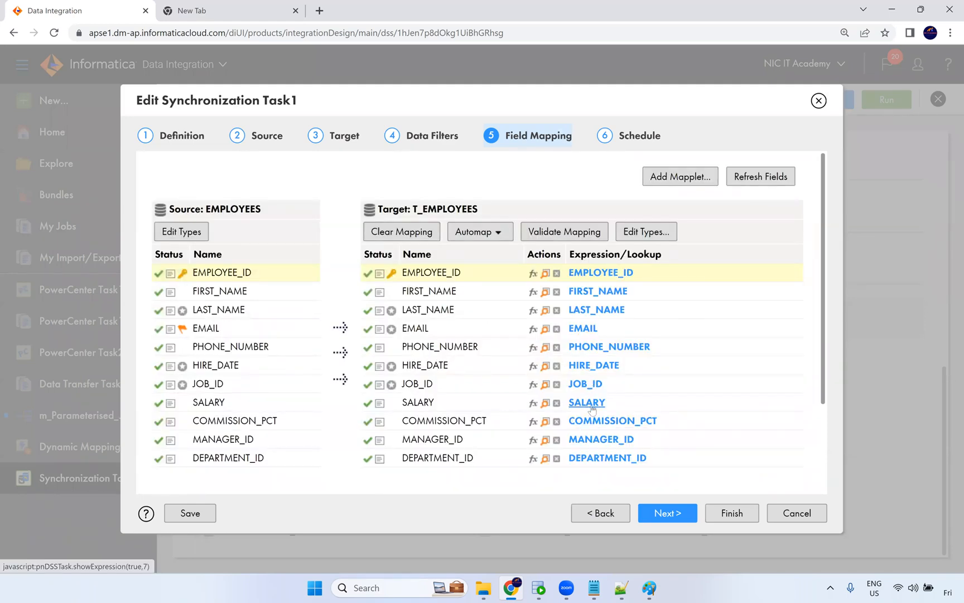
Try setting the SALARY field expression to SALARY*20 and validating it, then cancel it and the task edits.
{"action": "left_click", "coordinate": [587, 403]}
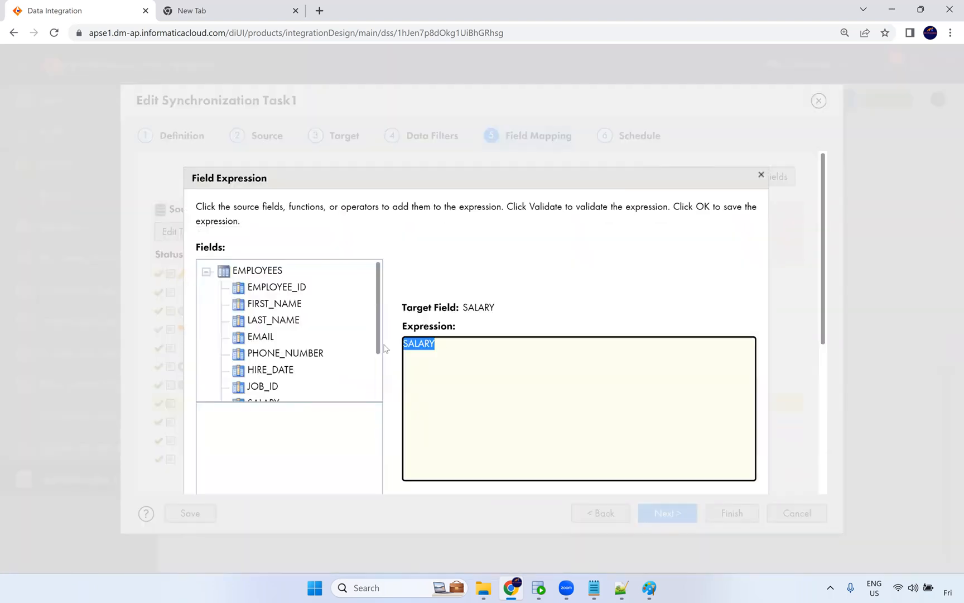
{"action": "scroll", "coordinate": [329, 363], "scroll_direction": "down", "scroll_amount": 2}
{"action": "left_click", "coordinate": [446, 345]}
{"action": "type", "text": "*20"}
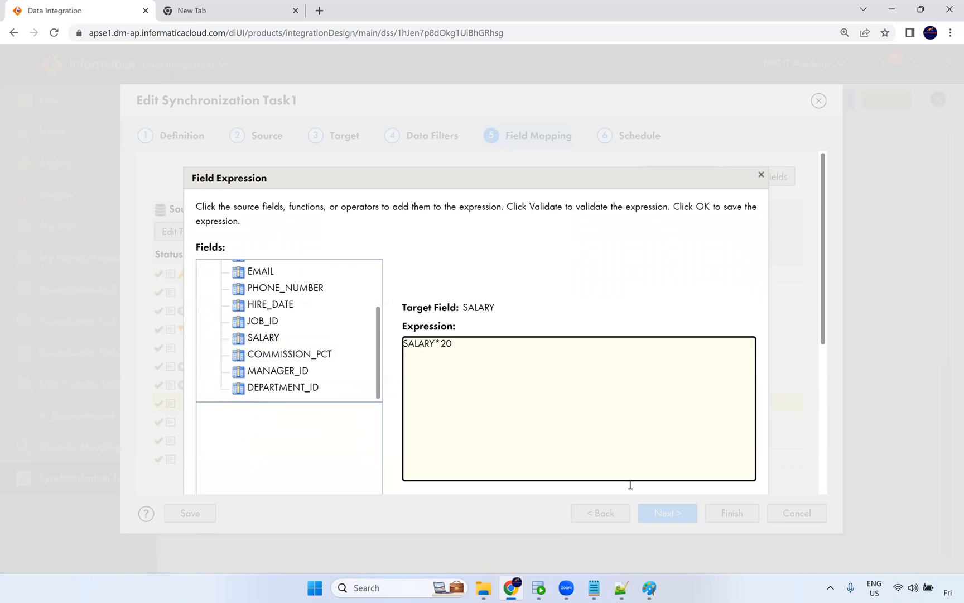
{"action": "scroll", "coordinate": [639, 413], "scroll_direction": "down", "scroll_amount": 5}
{"action": "left_click", "coordinate": [483, 385]}
{"action": "scroll", "coordinate": [458, 408], "scroll_direction": "down", "scroll_amount": 1}
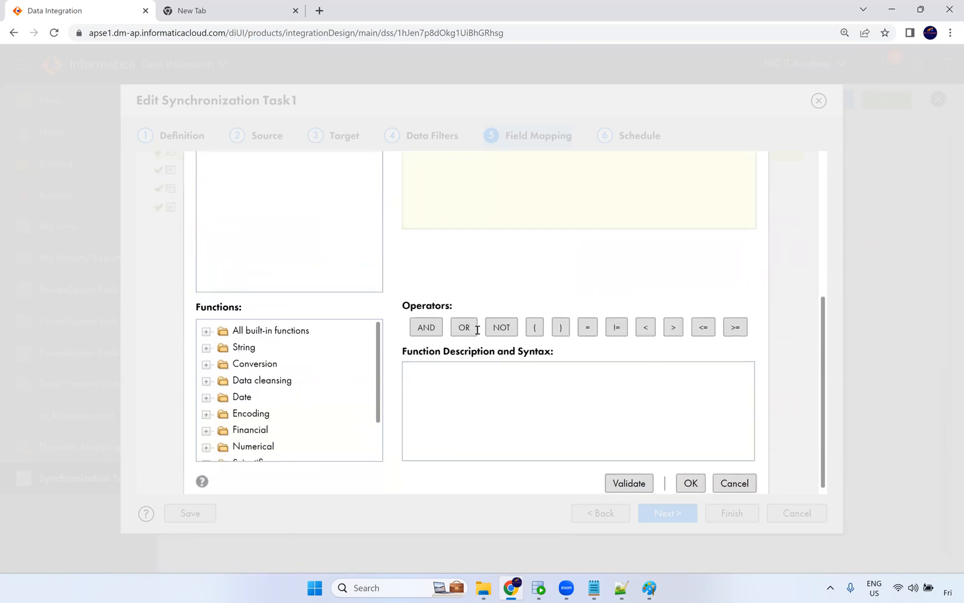
{"action": "left_click", "coordinate": [638, 479]}
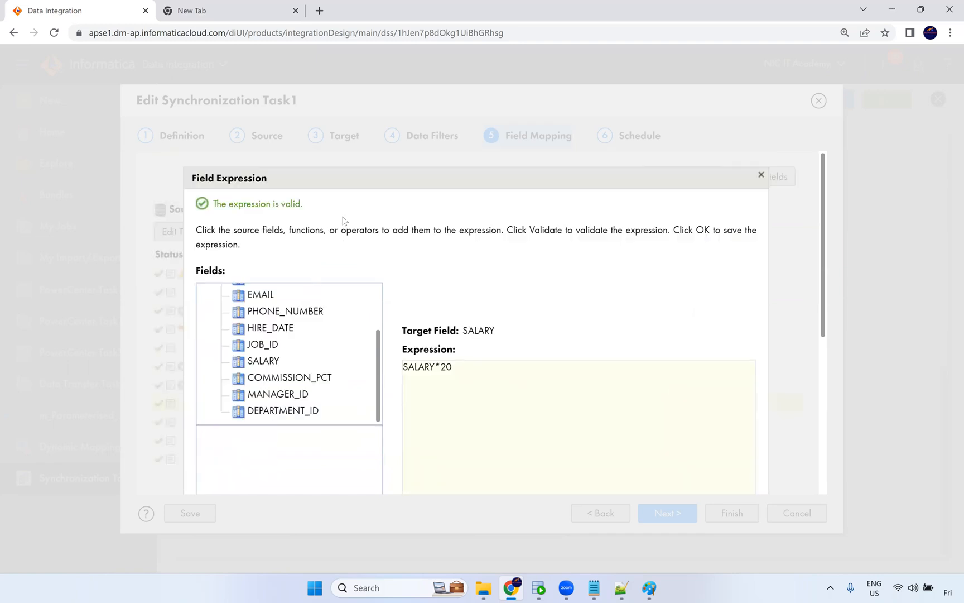
{"action": "scroll", "coordinate": [457, 368], "scroll_direction": "down", "scroll_amount": 3}
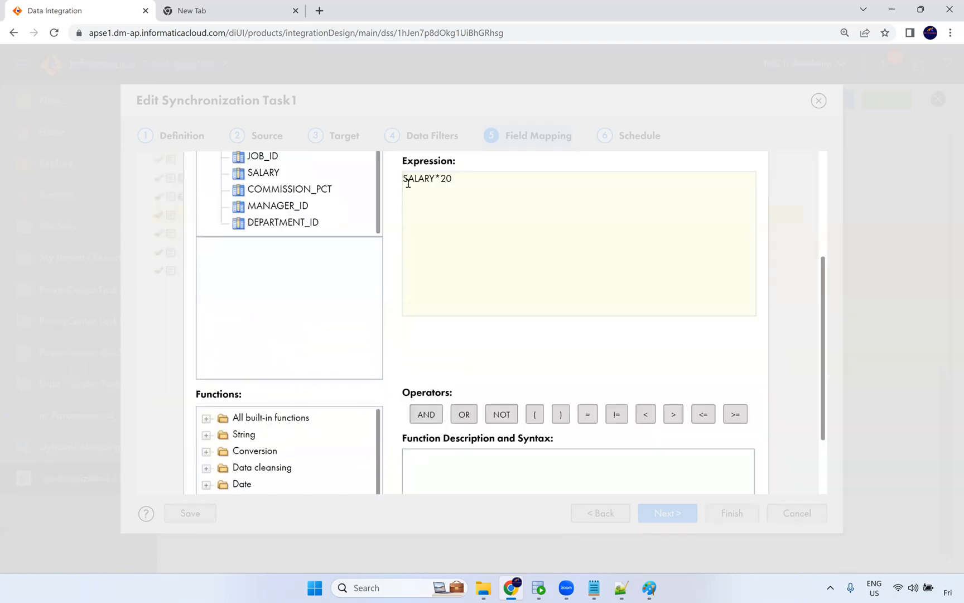
{"action": "scroll", "coordinate": [553, 326], "scroll_direction": "down", "scroll_amount": 2}
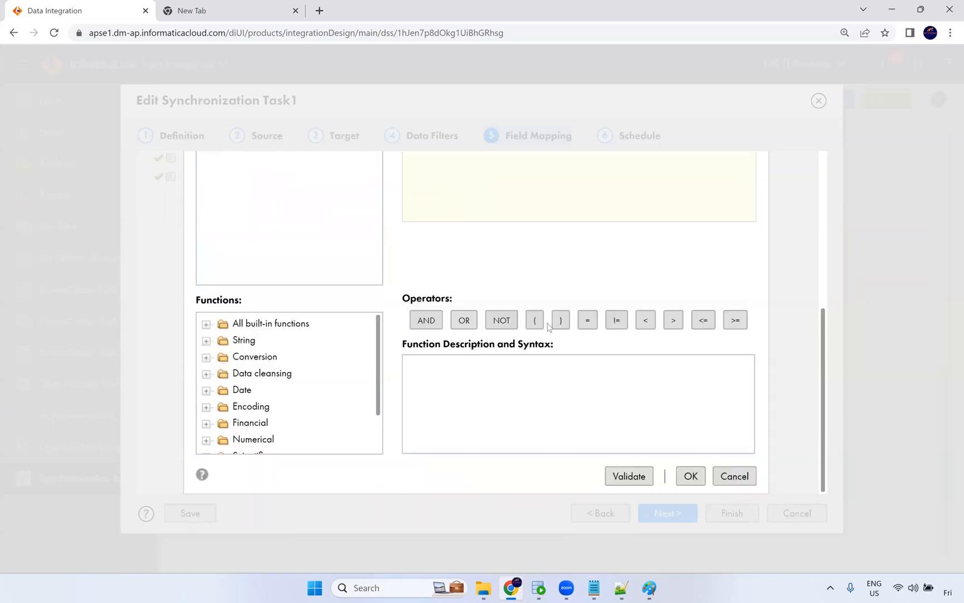
{"action": "left_click", "coordinate": [733, 476]}
{"action": "scroll", "coordinate": [647, 231], "scroll_direction": "up", "scroll_amount": 2}
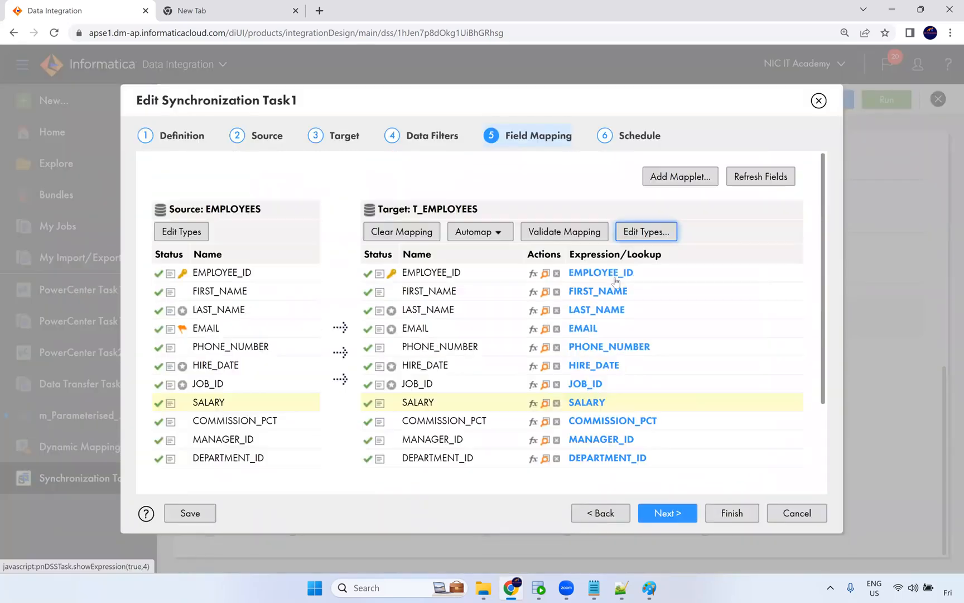
{"action": "left_click", "coordinate": [796, 513]}
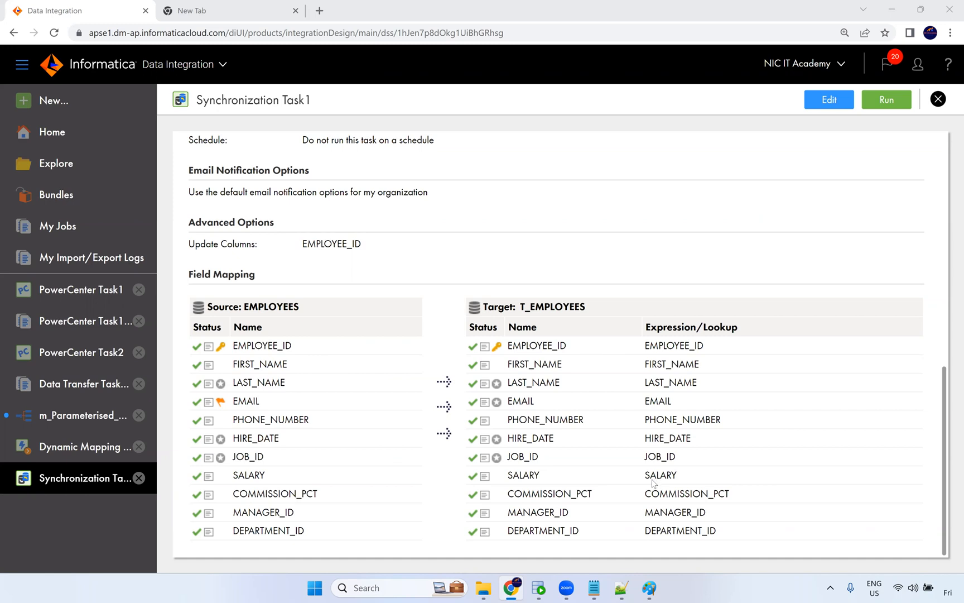
Browse the task types in the New Asset dialog, cancel it, and close the Synchronization Task1 tab.
{"action": "left_click", "coordinate": [80, 201]}
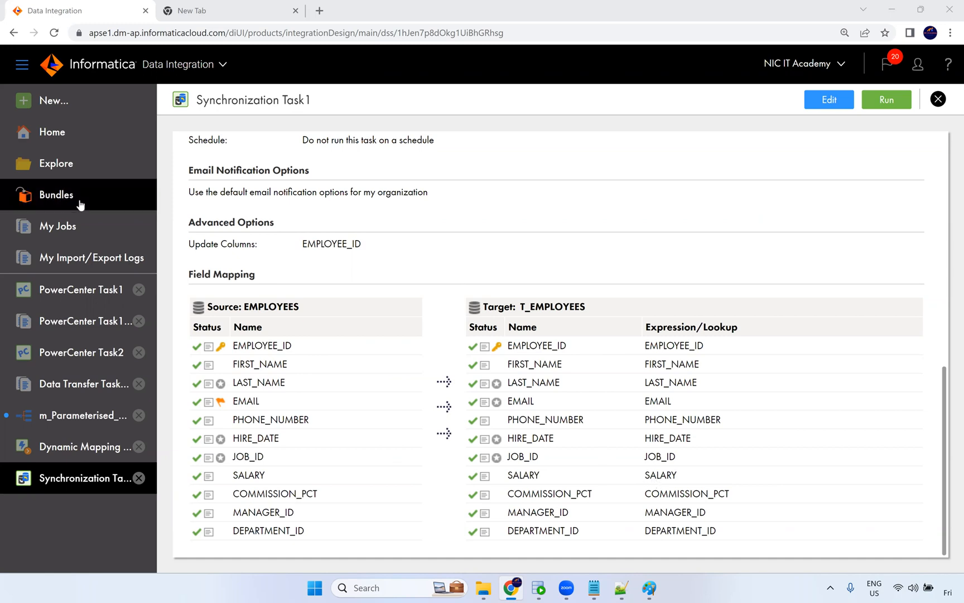
{"action": "left_click", "coordinate": [71, 166]}
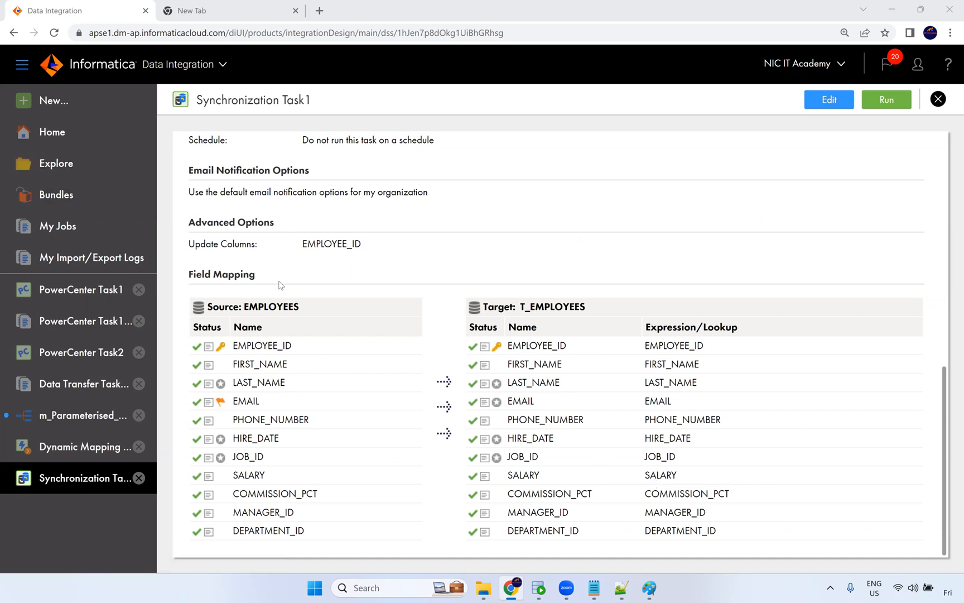
{"action": "left_click", "coordinate": [58, 105]}
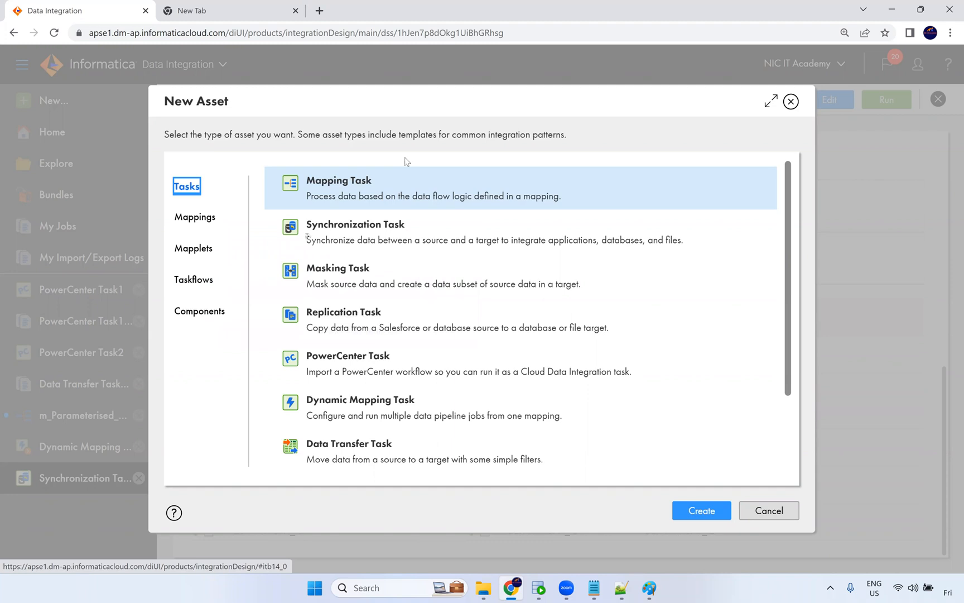
{"action": "scroll", "coordinate": [405, 351], "scroll_direction": "down", "scroll_amount": 2}
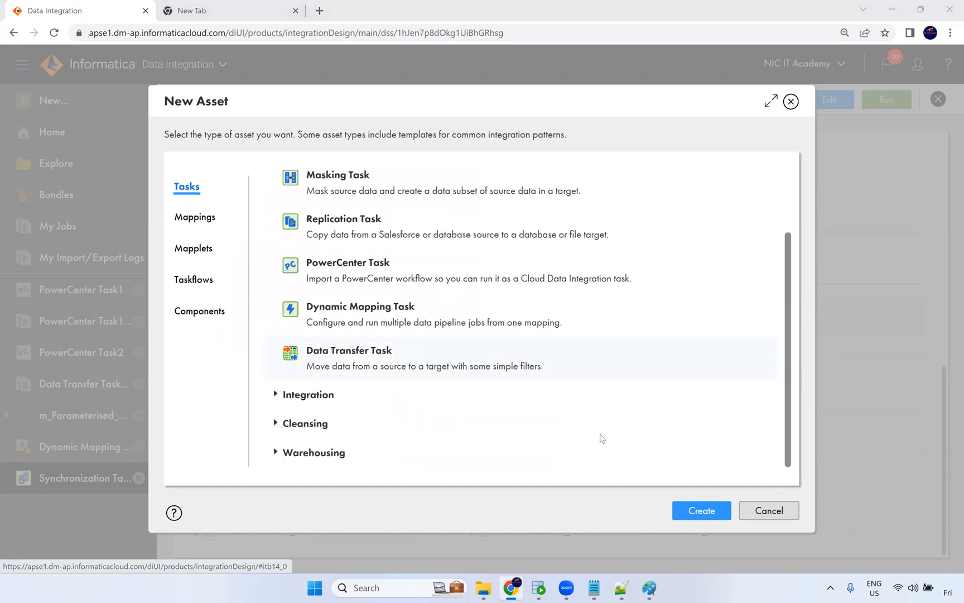
{"action": "left_click", "coordinate": [765, 510]}
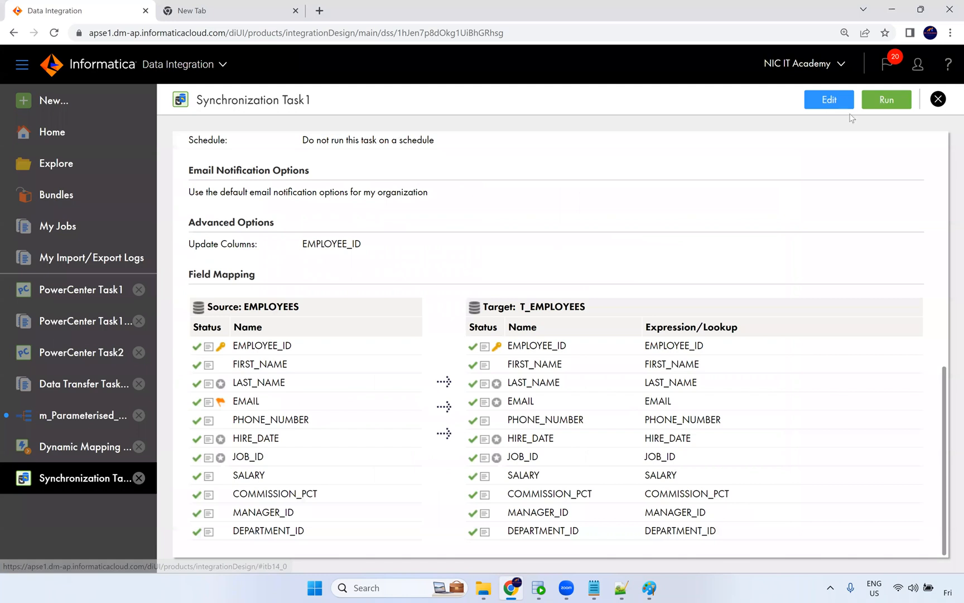
{"action": "left_click", "coordinate": [932, 105]}
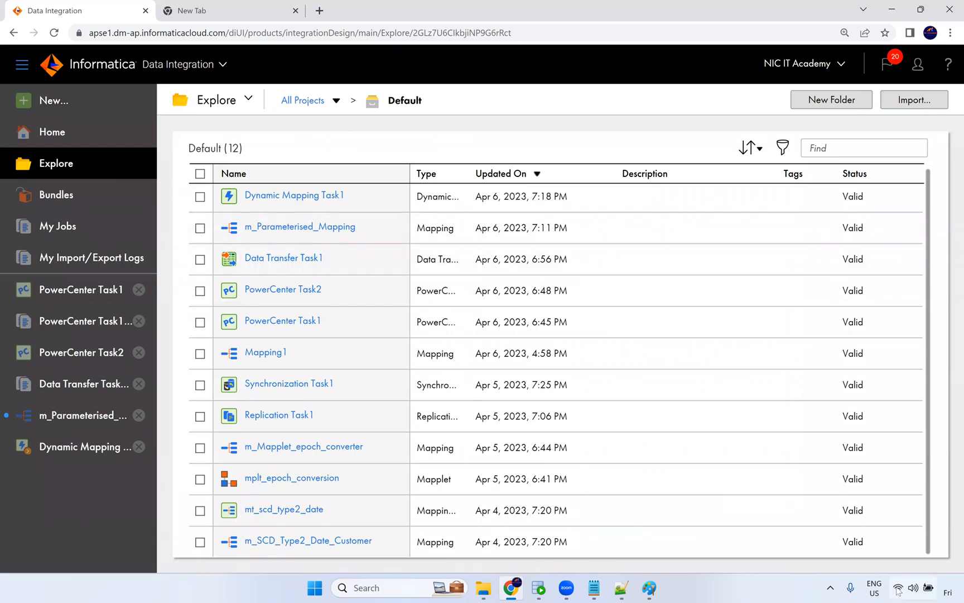
{"action": "left_click", "coordinate": [947, 590]}
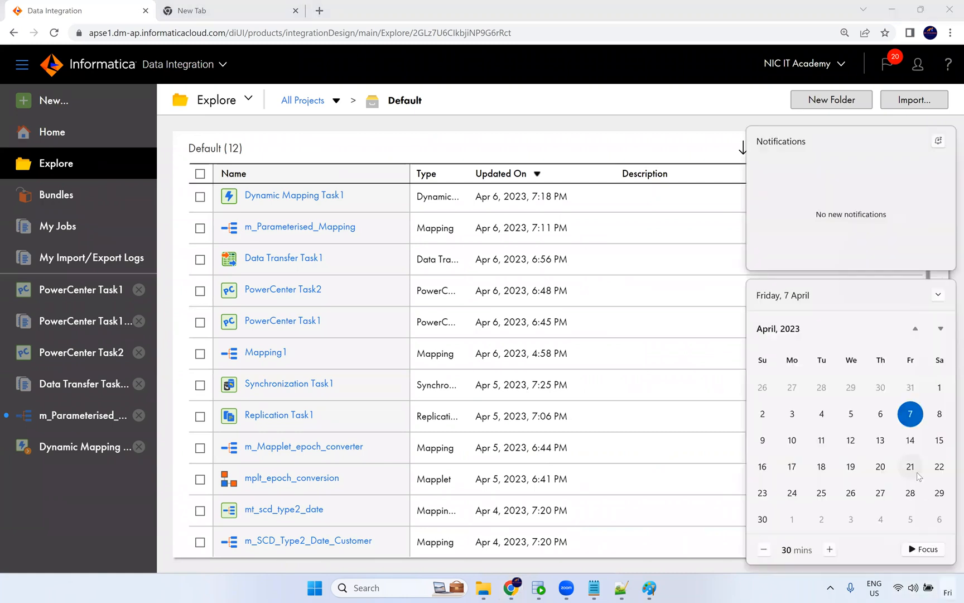
{"action": "left_click", "coordinate": [911, 444]}
{"action": "left_click", "coordinate": [797, 443]}
{"action": "left_click", "coordinate": [822, 441]}
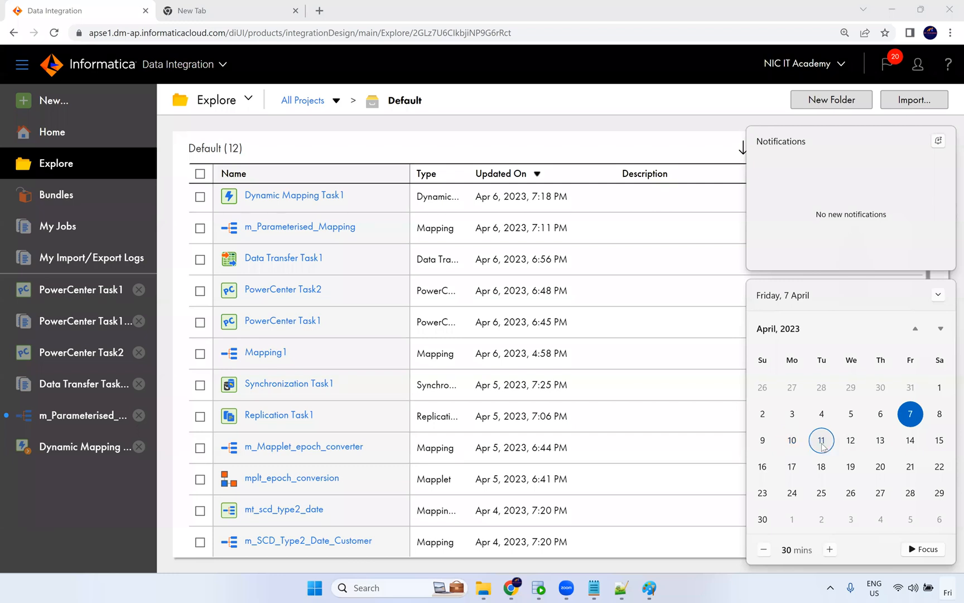
{"action": "left_click", "coordinate": [851, 442]}
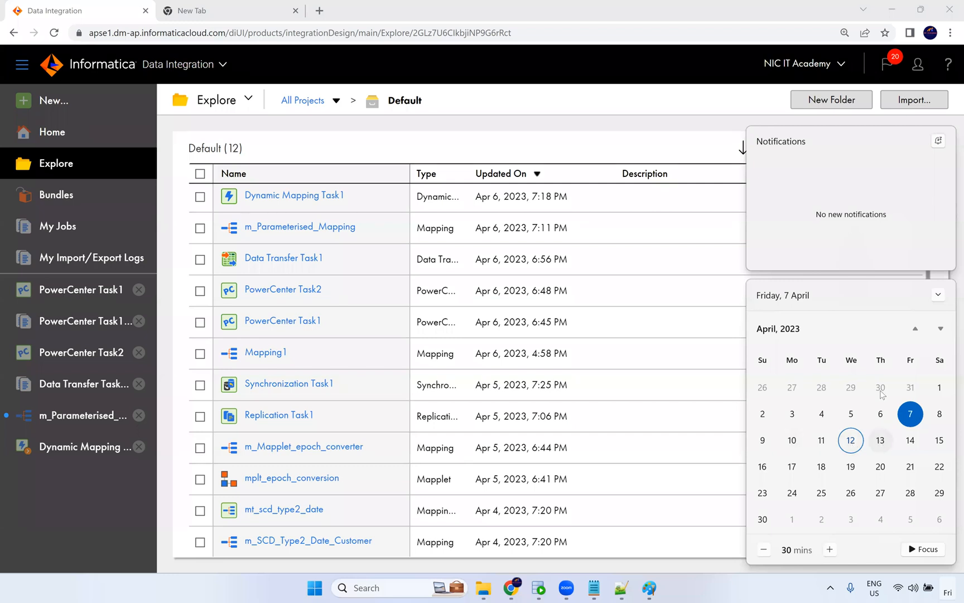
{"action": "left_click", "coordinate": [879, 444]}
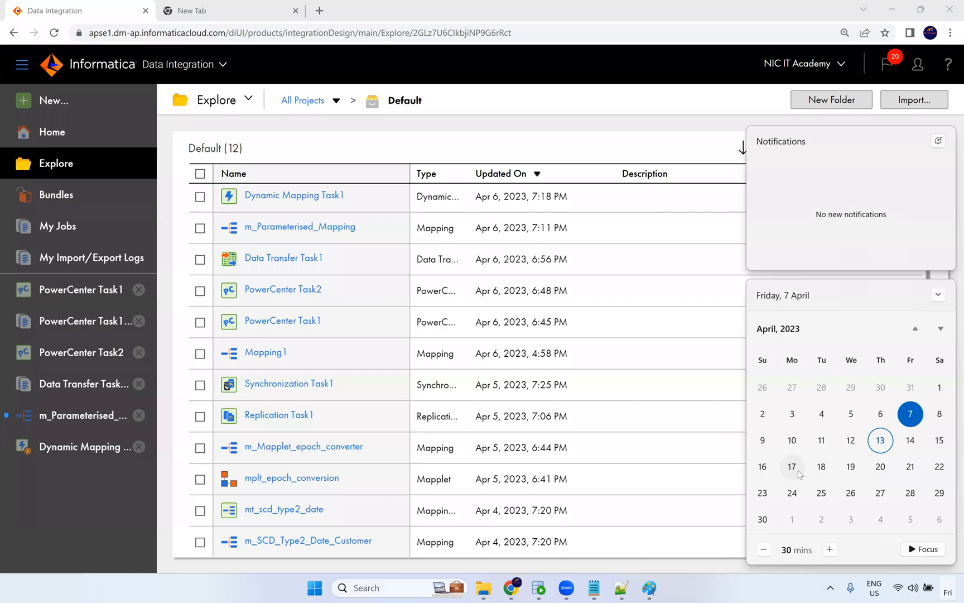
{"action": "left_click", "coordinate": [667, 153]}
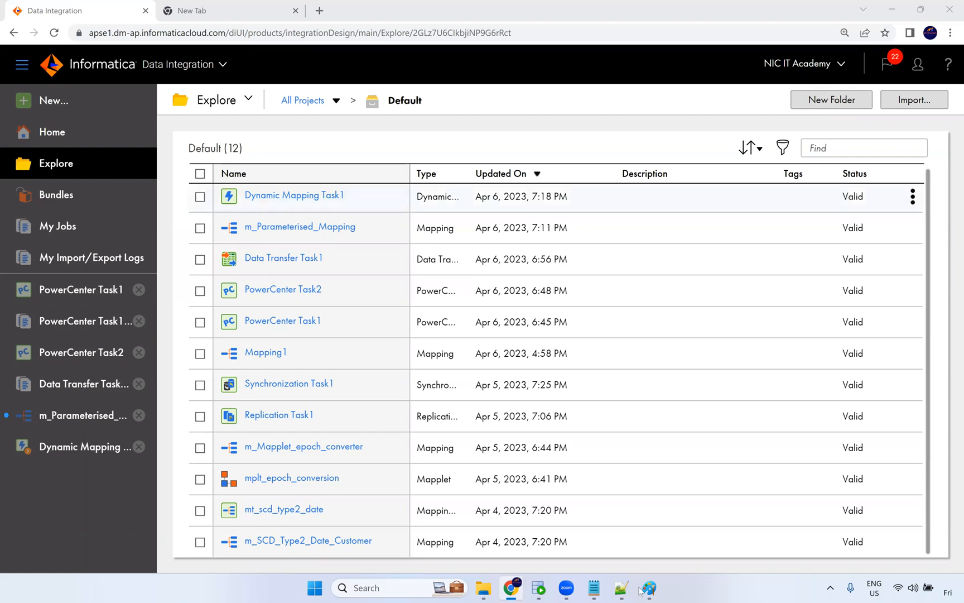
Switch to Paint and close the diagram without saving it.
{"action": "mouse_move", "coordinate": [538, 587]}
{"action": "left_click", "coordinate": [650, 587]}
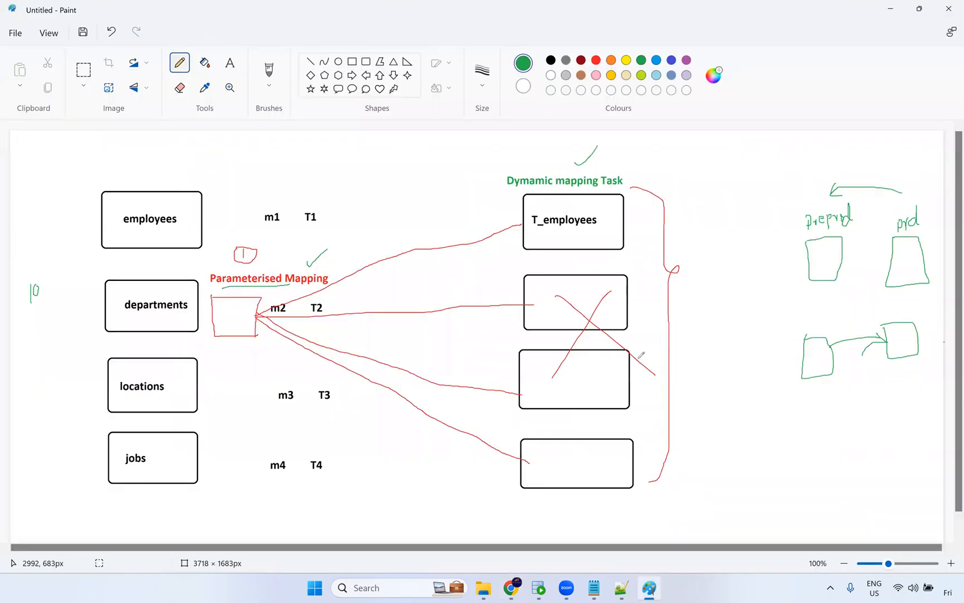
{"action": "left_click", "coordinate": [948, 9]}
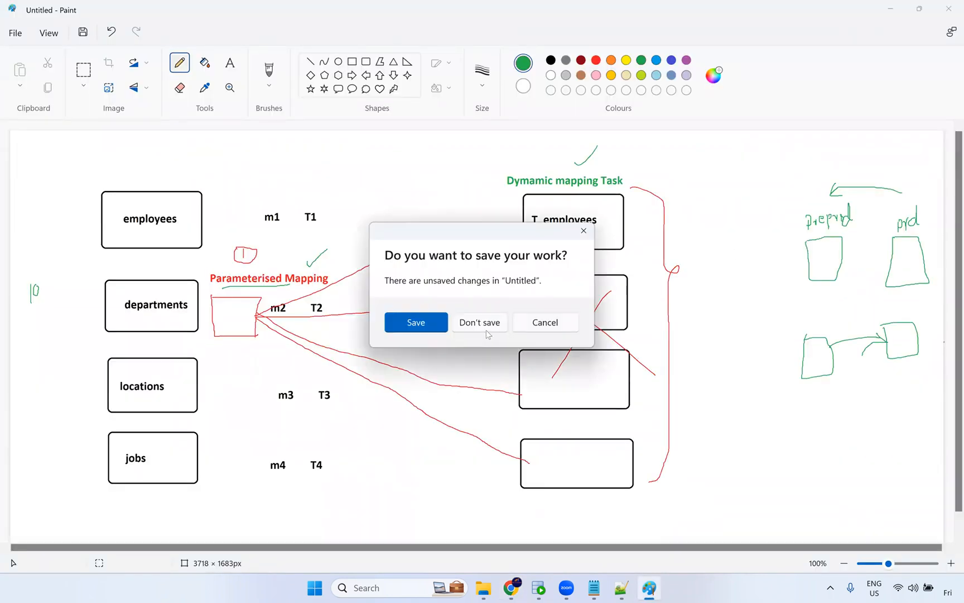
{"action": "left_click", "coordinate": [487, 325]}
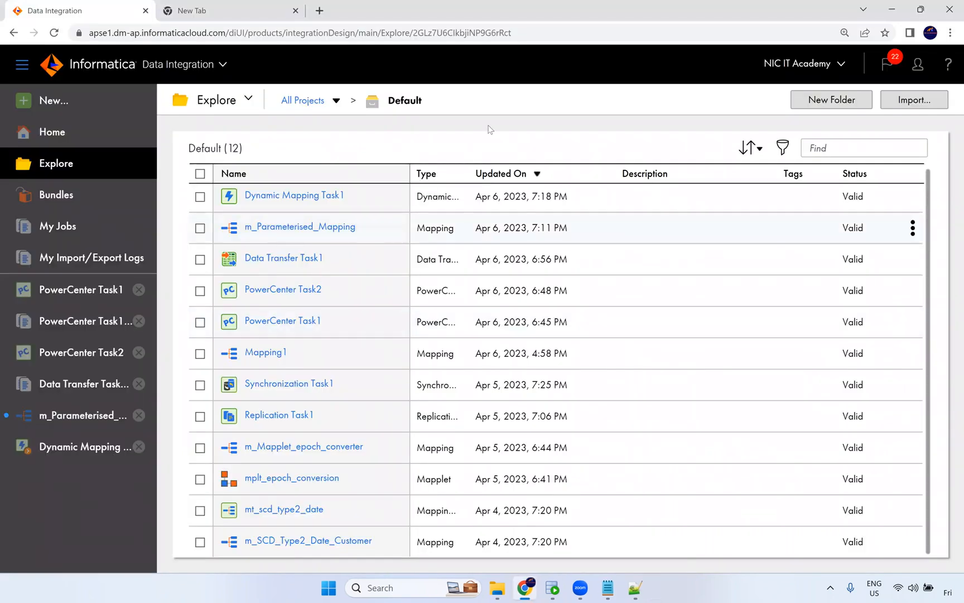